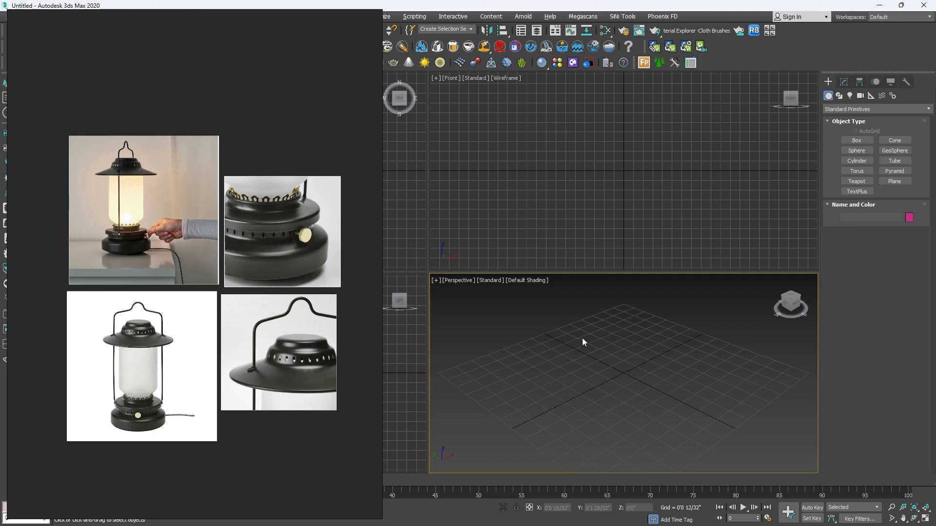
Examine the lantern reference photos for the overall proportions of the shade, glass body, base and wire handle
scroll(144, 236, "up", 3)
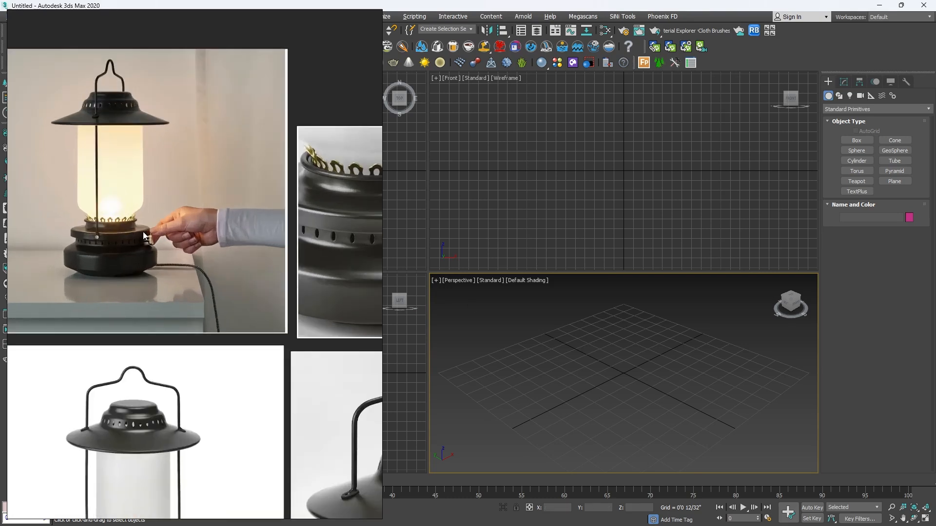
scroll(144, 237, "down", 2)
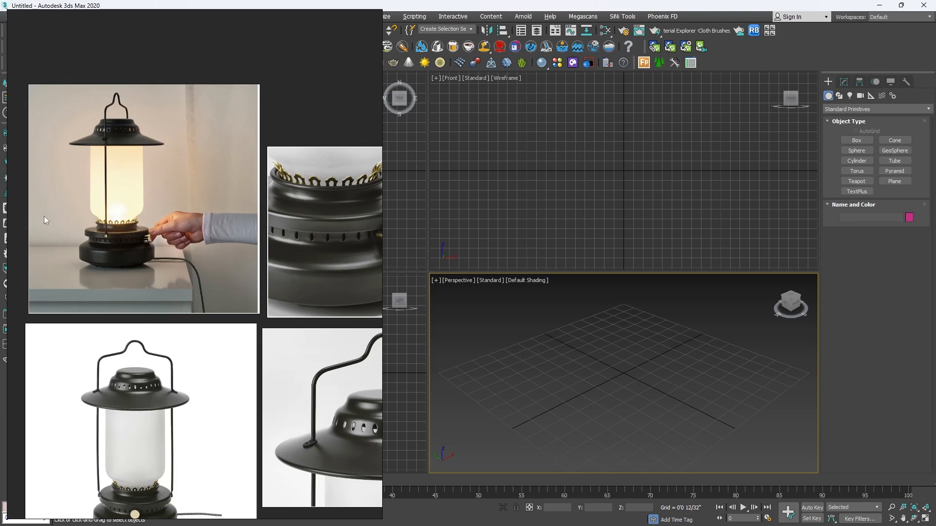
scroll(44, 215, "down", 3)
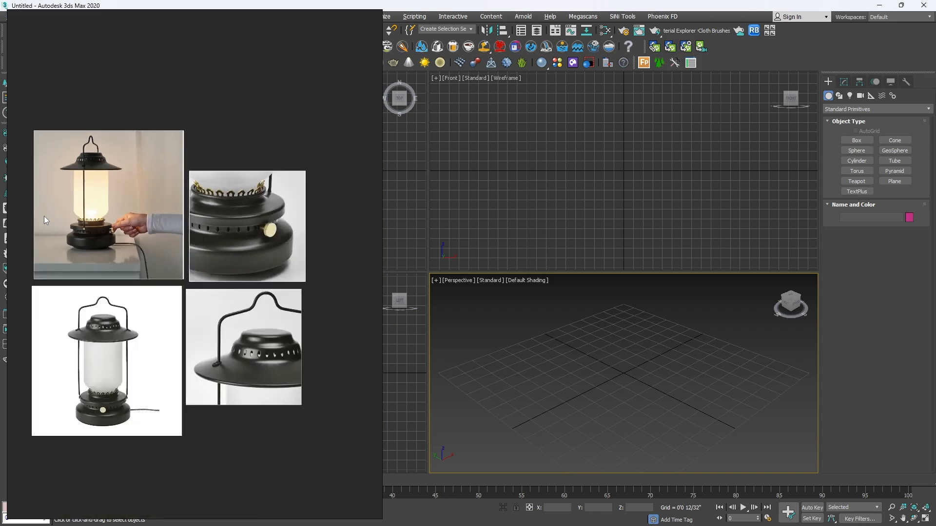
scroll(171, 209, "up", 5)
scroll(209, 214, "down", 3)
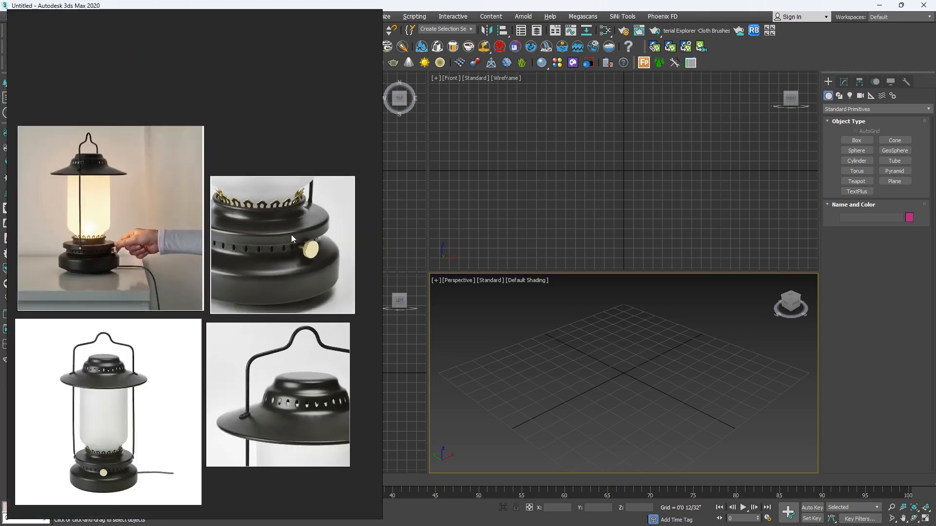
scroll(116, 195, "up", 3)
scroll(101, 208, "up", 2)
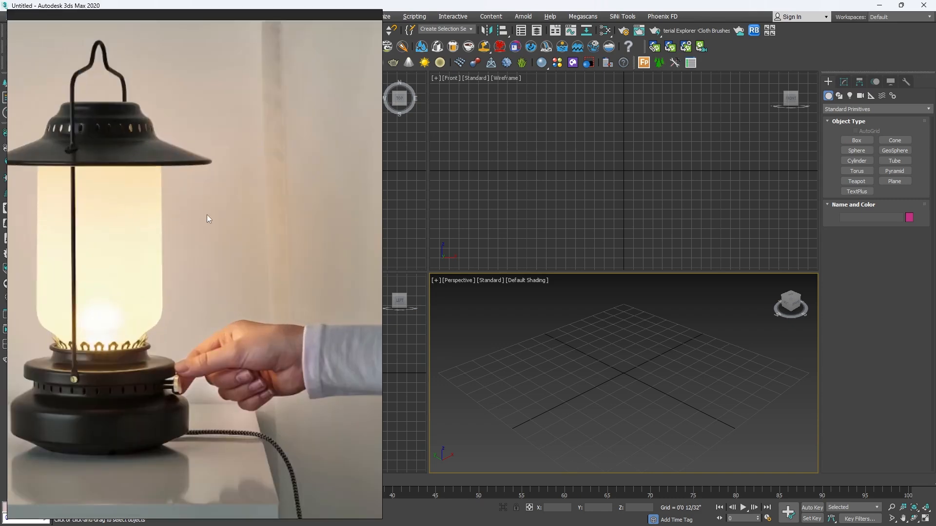
scroll(203, 234, "down", 3)
scroll(92, 233, "up", 2)
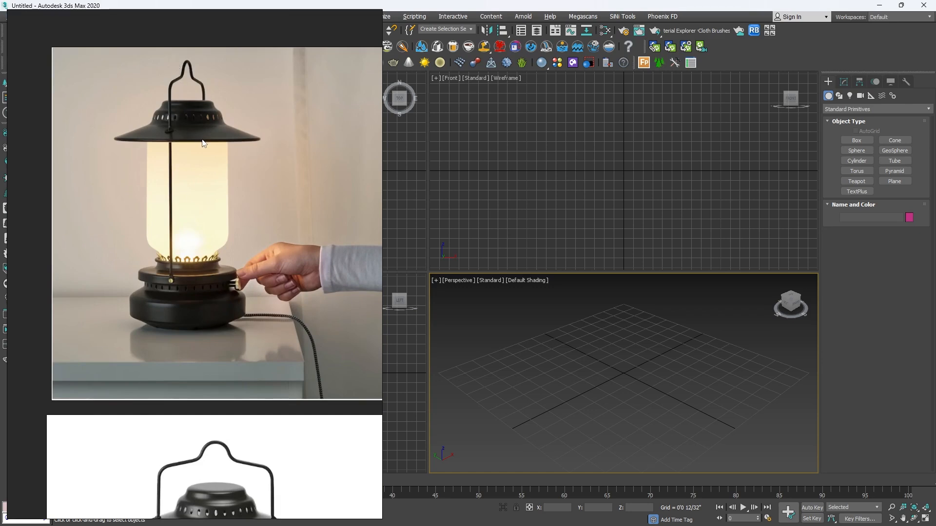
scroll(203, 143, "down", 3)
scroll(198, 398, "up", 2)
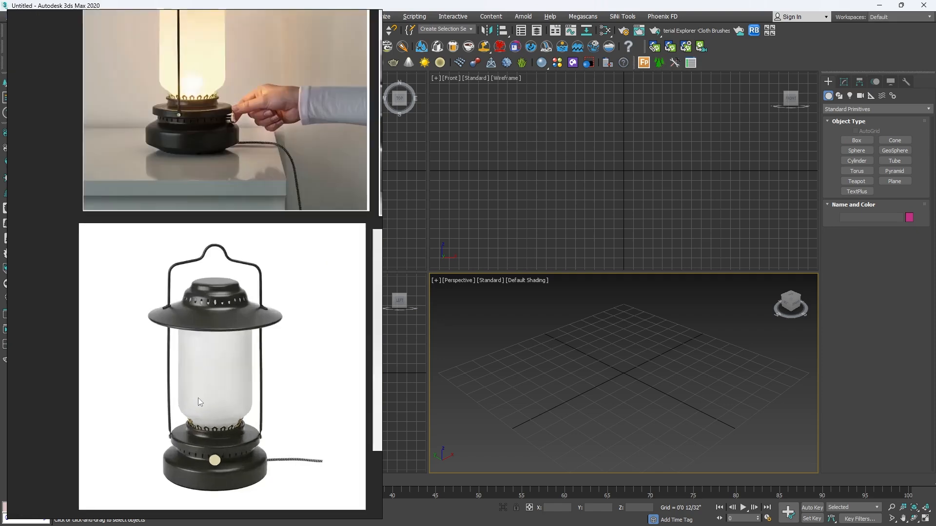
scroll(244, 298, "down", 2)
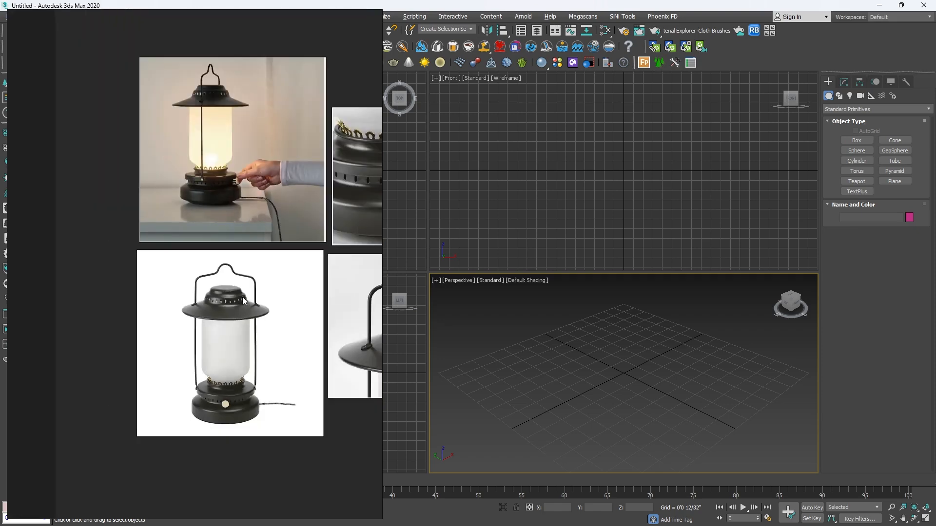
scroll(201, 77, "up", 3)
scroll(211, 170, "down", 1)
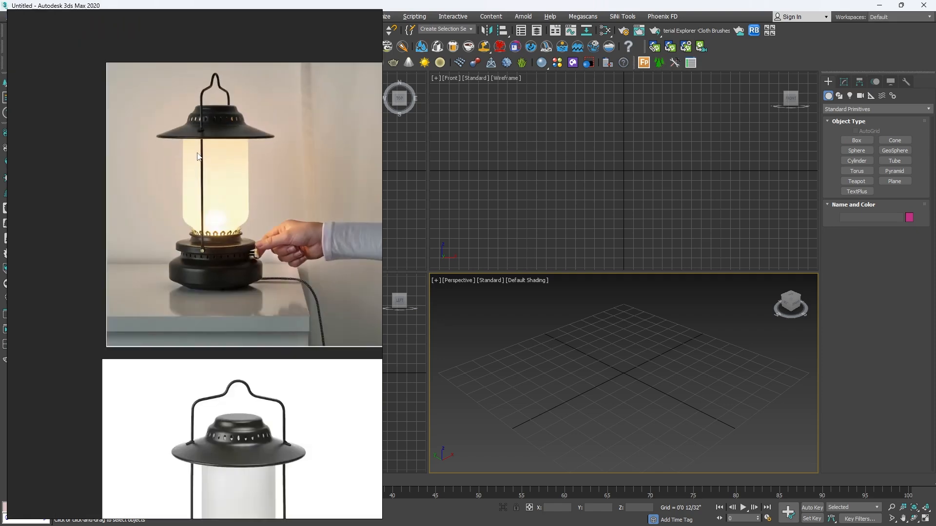
scroll(131, 241, "down", 2)
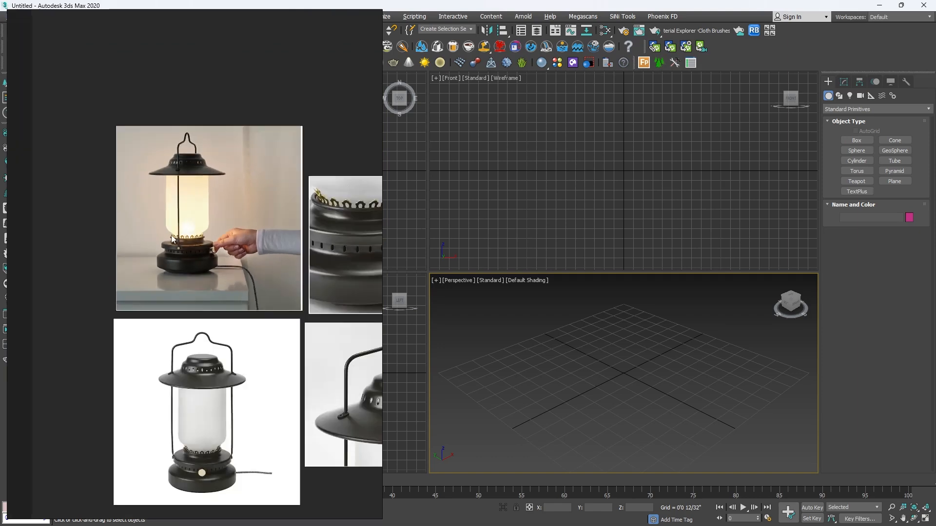
Examine the reference close-ups of the slotted base, brass knob, glass-holder trim, vented cap and handle joint
scroll(209, 243, "up", 6)
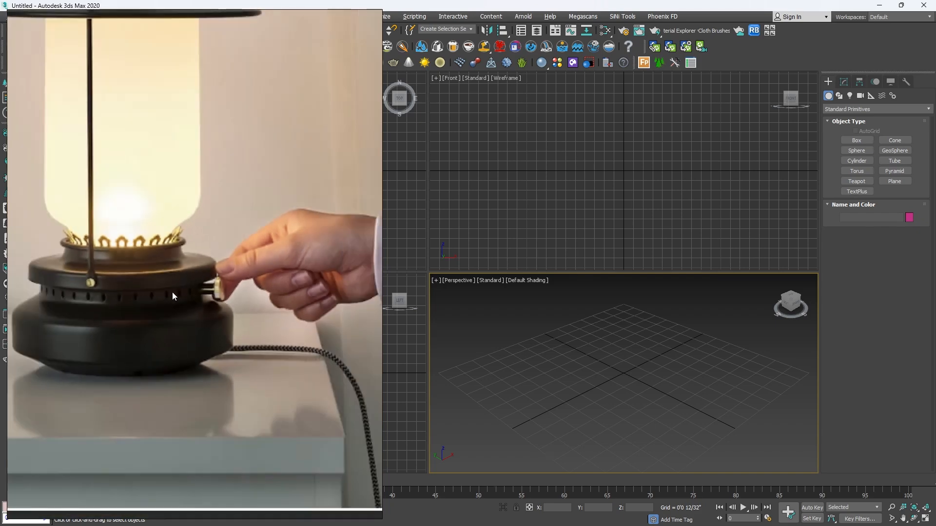
scroll(165, 291, "down", 2)
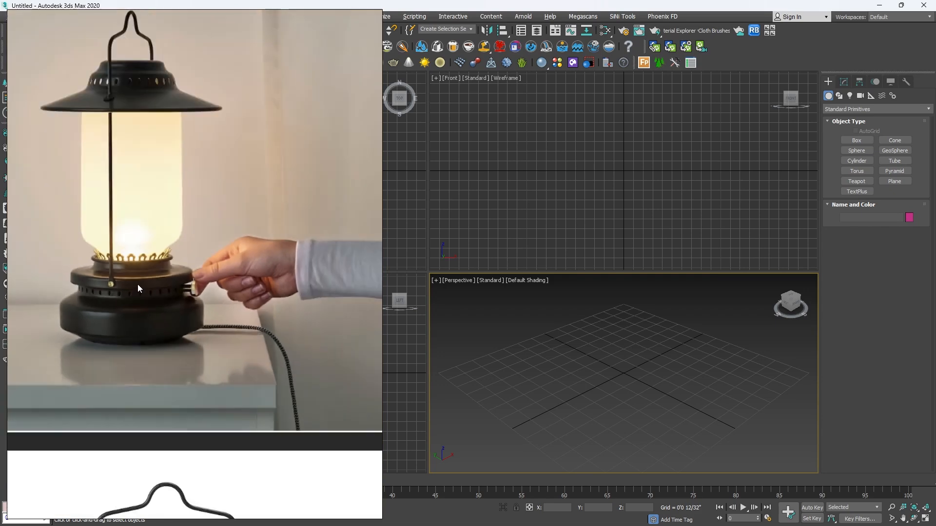
scroll(137, 284, "down", 2)
scroll(129, 282, "down", 3)
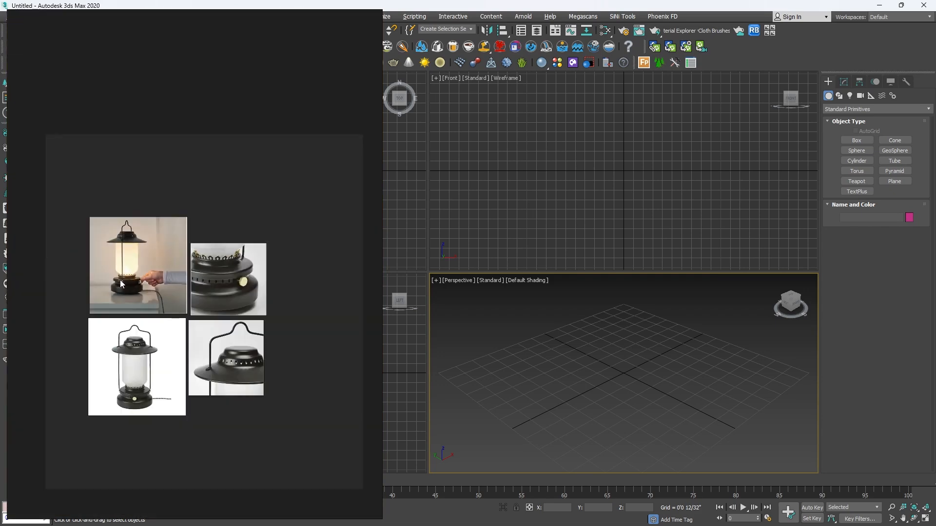
scroll(204, 299, "up", 5)
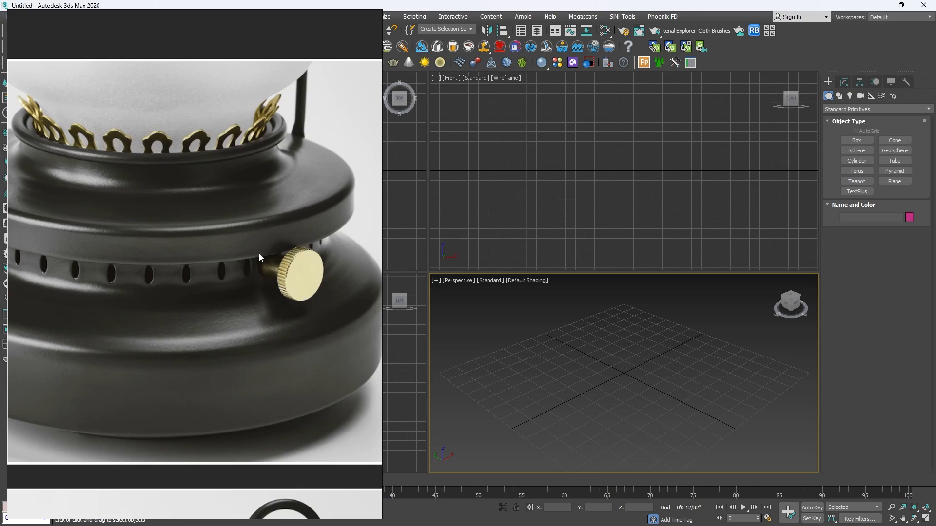
scroll(271, 283, "down", 3)
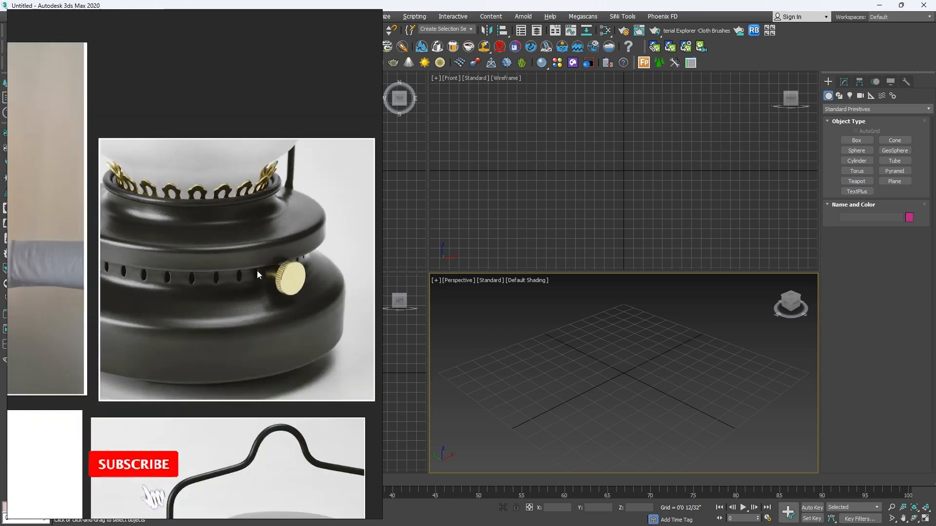
scroll(183, 182, "down", 4)
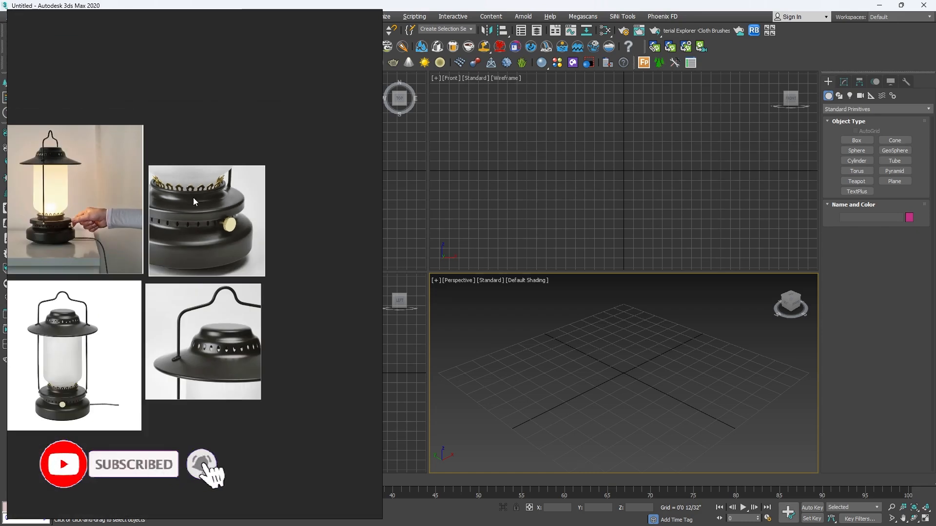
scroll(205, 350, "up", 4)
scroll(205, 350, "up", 2)
scroll(146, 302, "down", 5)
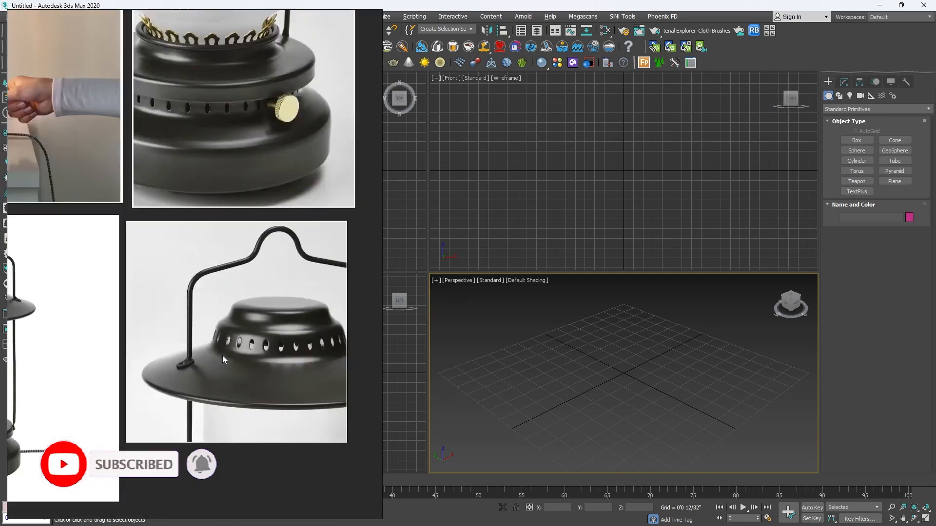
scroll(115, 229, "up", 3)
scroll(214, 233, "down", 2)
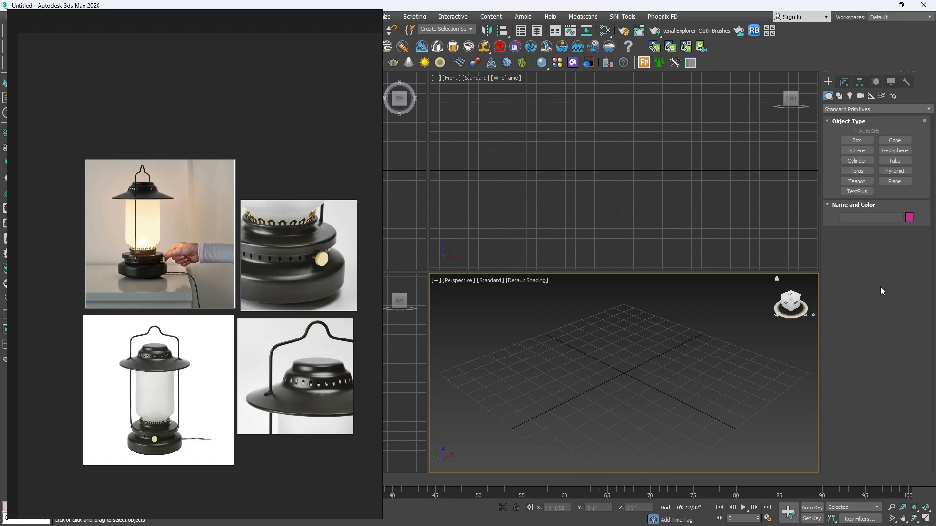
Create a plane about 5 22/32" long and 5 20/32" wide on the grid in the Perspective viewport
left_click(895, 182)
left_click_drag(520, 334, 599, 412)
right_click(599, 412)
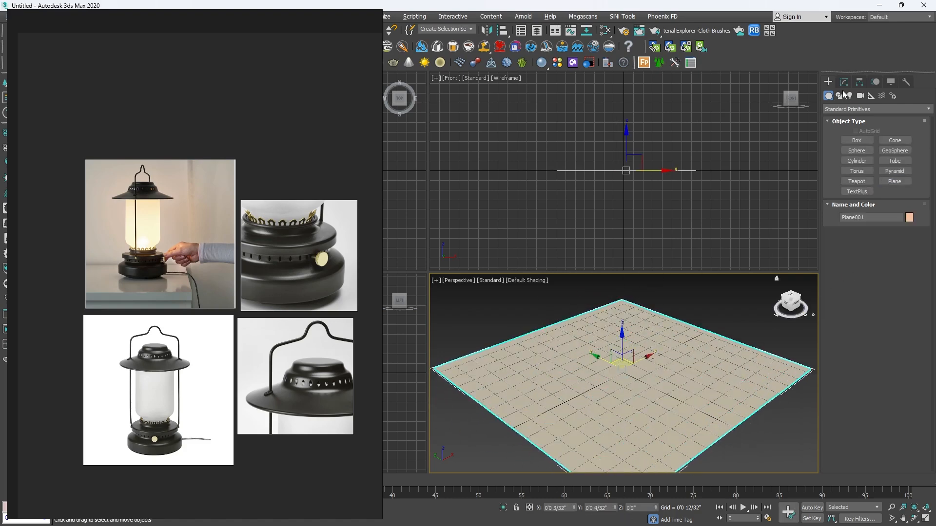
Set the plane's length to 3'0" and its width to 3'2"
left_click(844, 82)
left_click(878, 224)
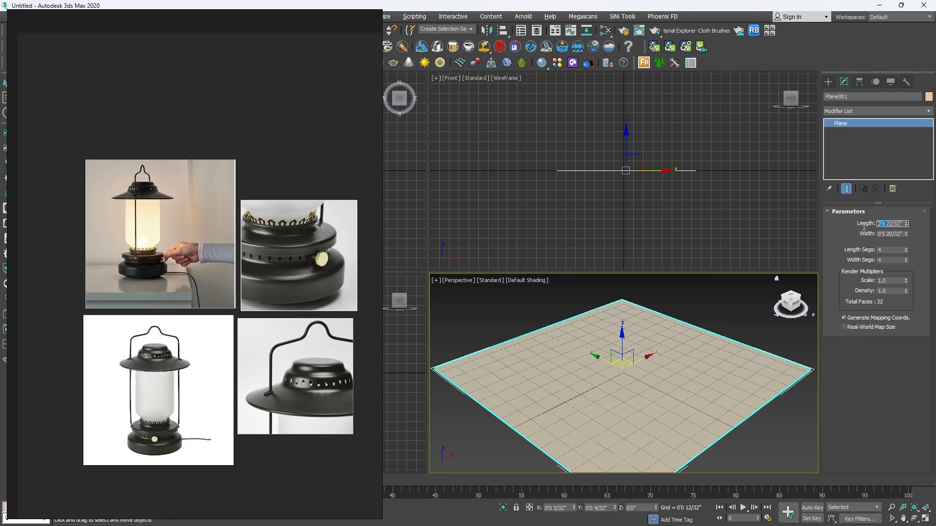
type("3'2\"")
key("Return")
type("3'0\"")
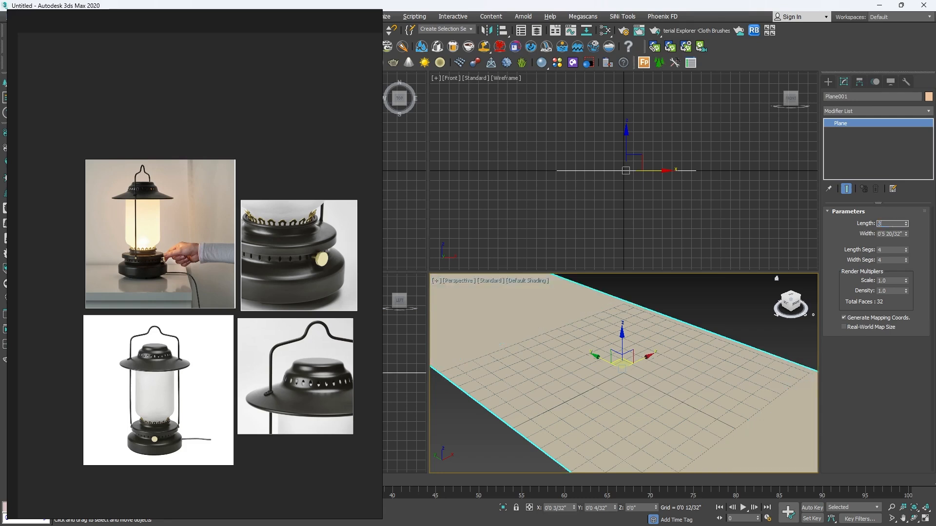
key("Return")
left_click_drag(892, 234, 858, 232)
key("BackSpace")
type("3'2\"")
key("Return")
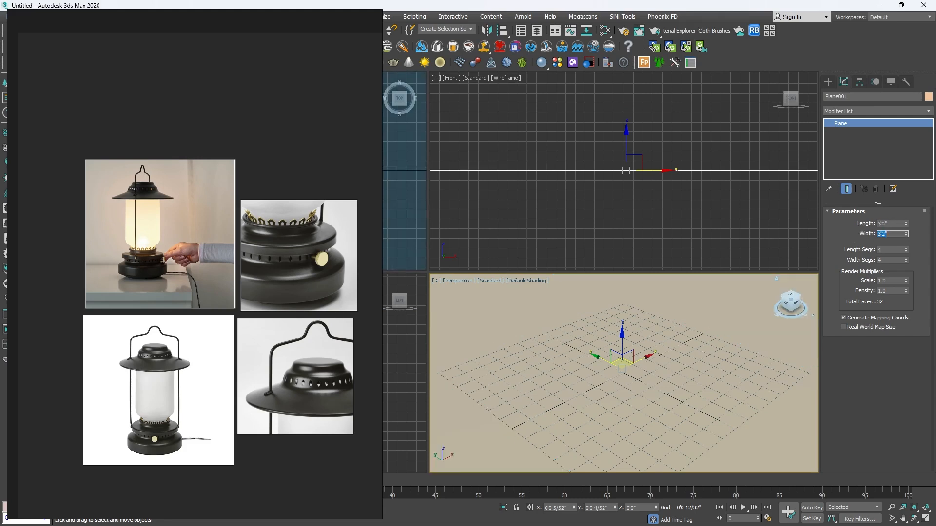
key("z")
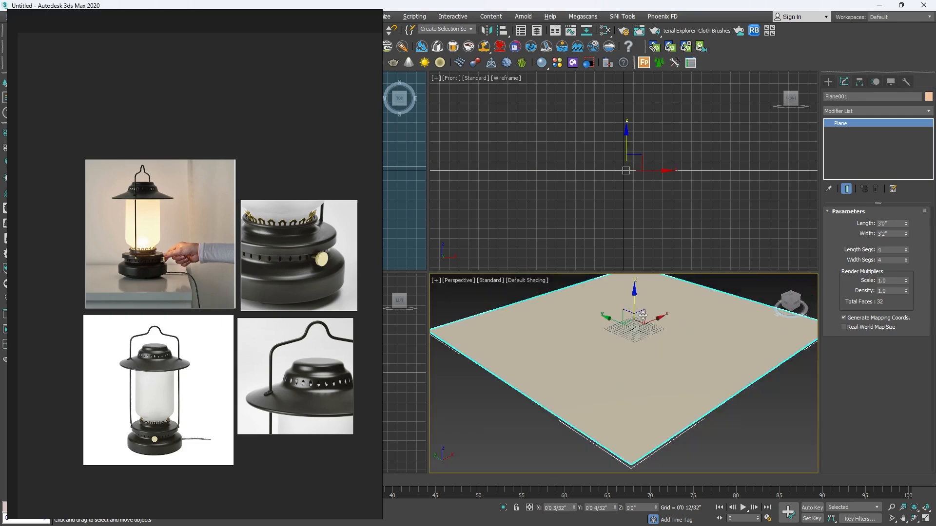
Stand the plane upright by setting its X rotation to 90 degrees, and maximize the Perspective viewport
key("e")
left_click_drag(653, 312, 668, 365)
key("ctrl+z")
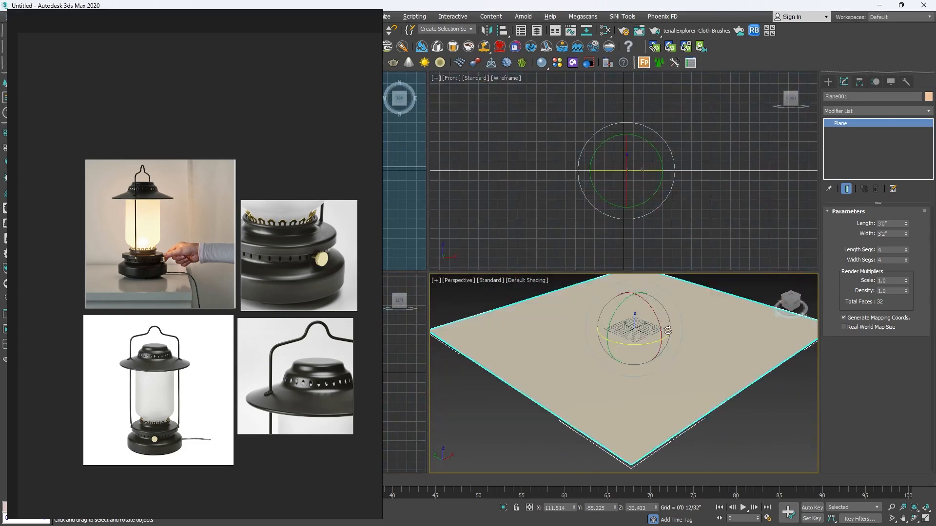
left_click_drag(642, 309, 686, 358)
key("ctrl+z")
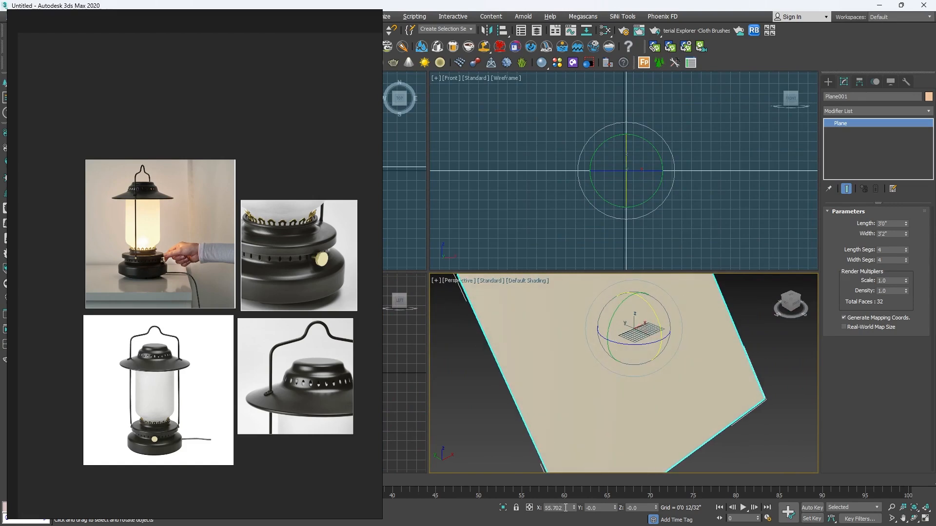
left_click_drag(564, 508, 530, 498)
type("90")
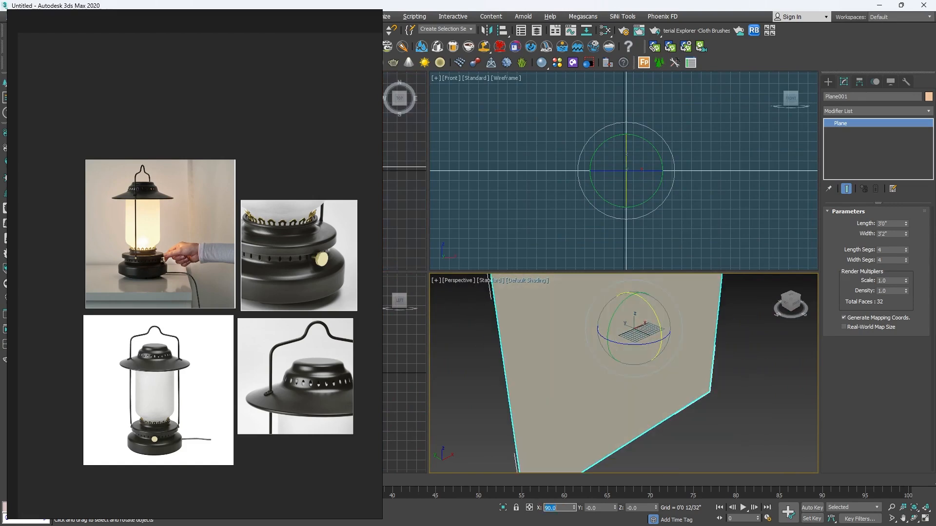
key("Return")
key("alt+w")
key("z")
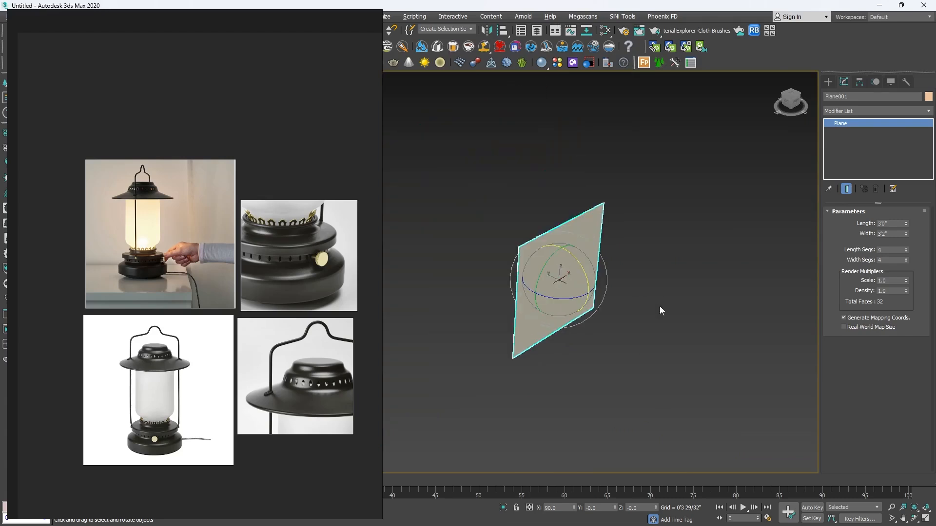
key("w")
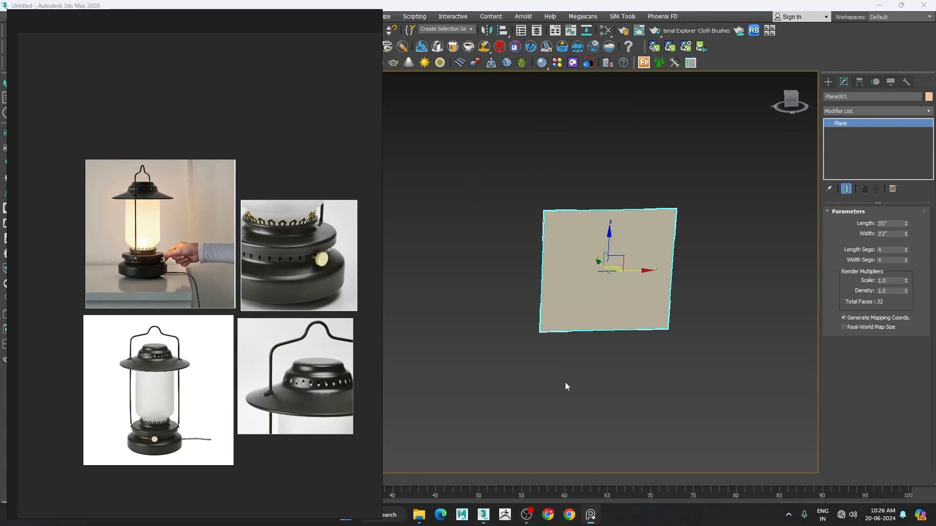
Hide the reference board and add a CoronaLegacyMtl material node in the Slate Material Editor
left_click(590, 518)
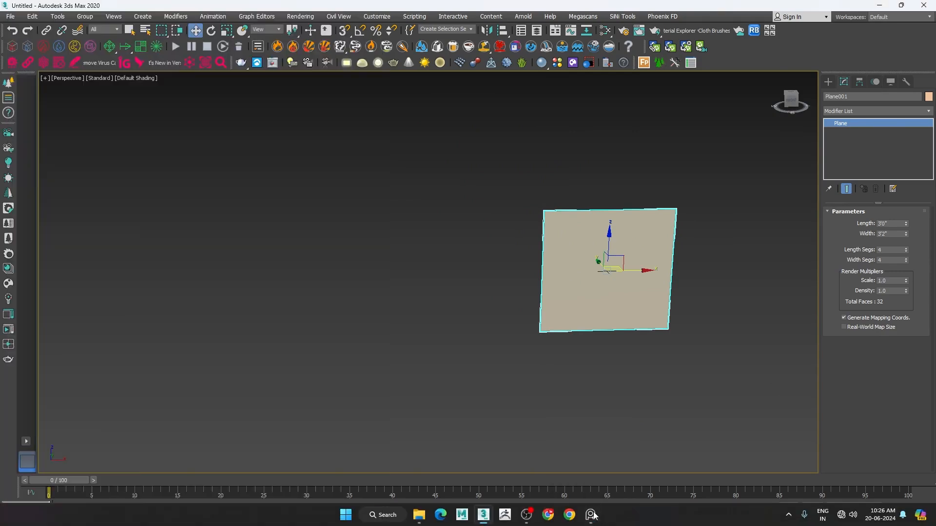
key("m")
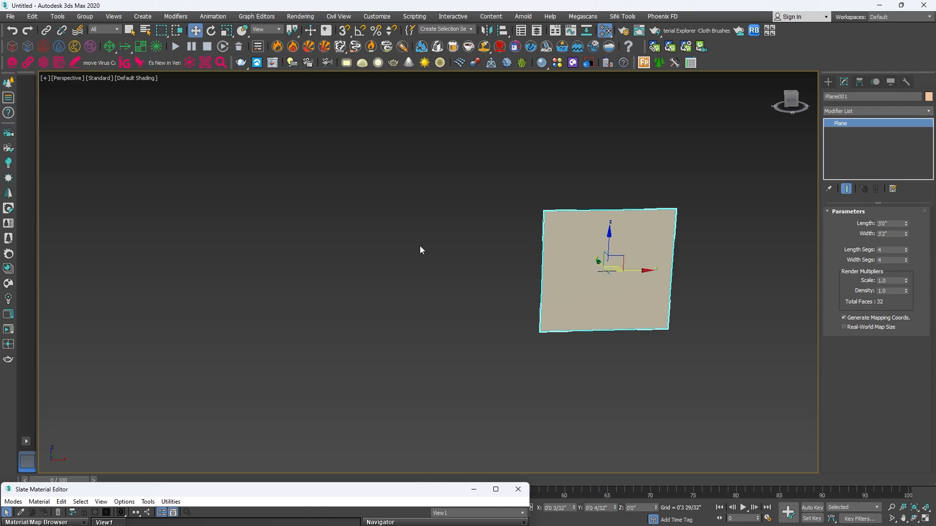
left_click_drag(252, 489, 389, 124)
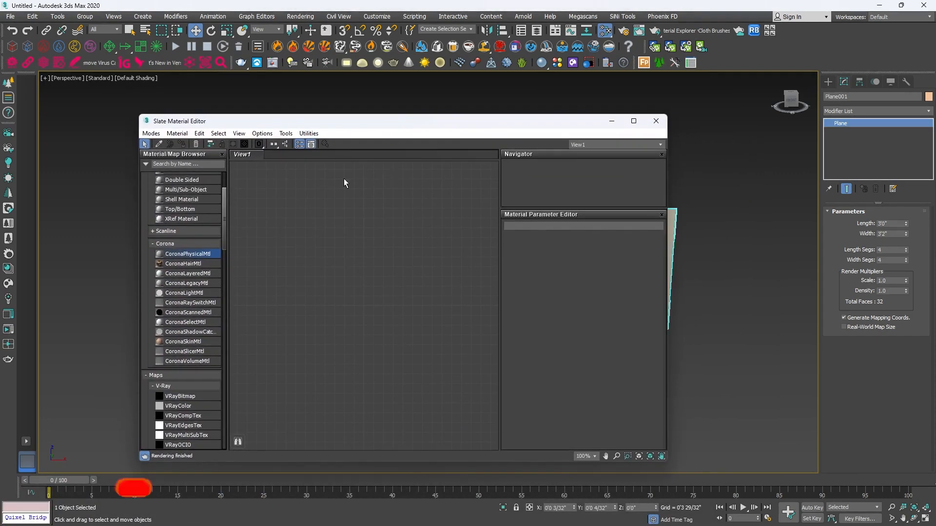
left_click_drag(197, 285, 414, 250)
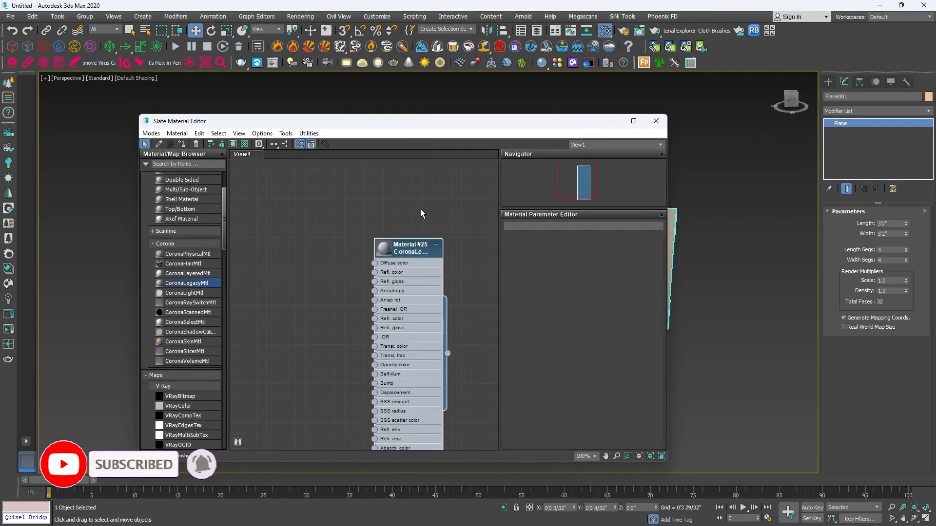
Bring the cropped lit-lantern image Screenshot-2 from the Lamp 2 folder into the material graph as a bitmap
left_click(419, 514)
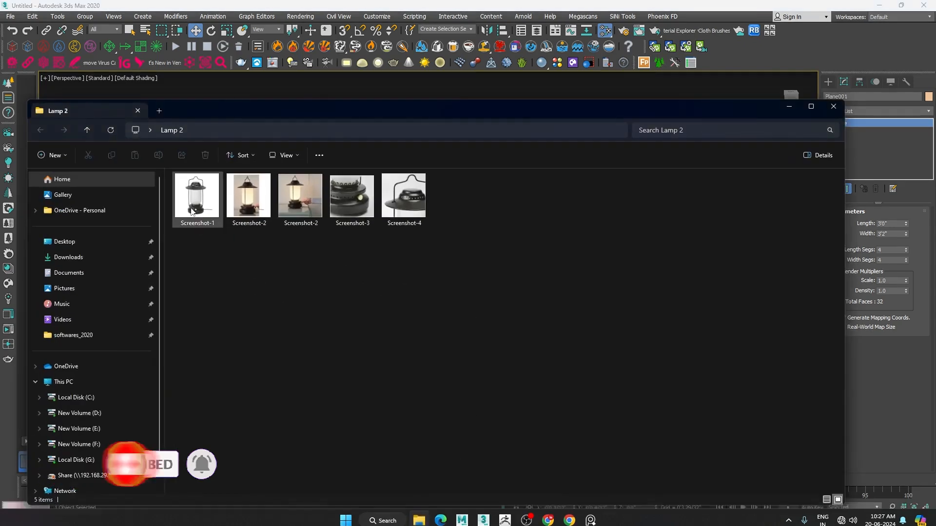
left_click_drag(249, 196, 280, 240)
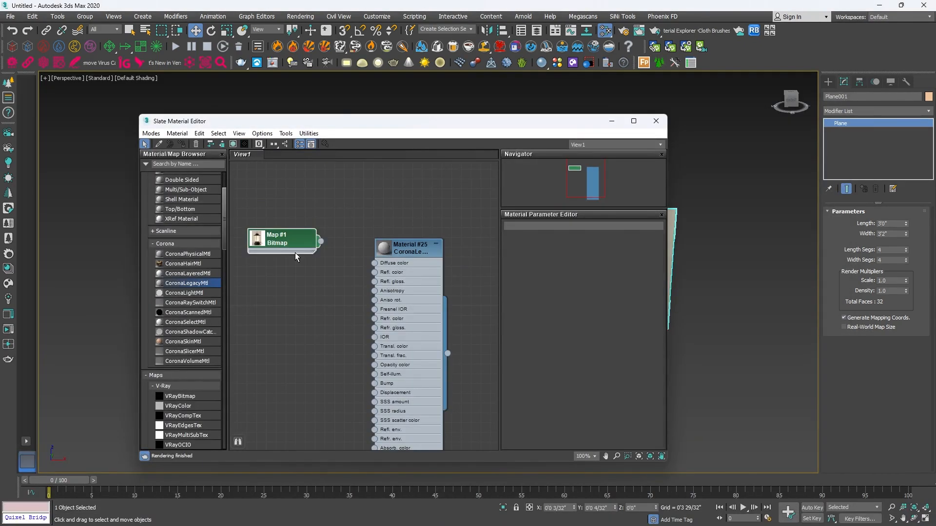
scroll(299, 255, "up", 2)
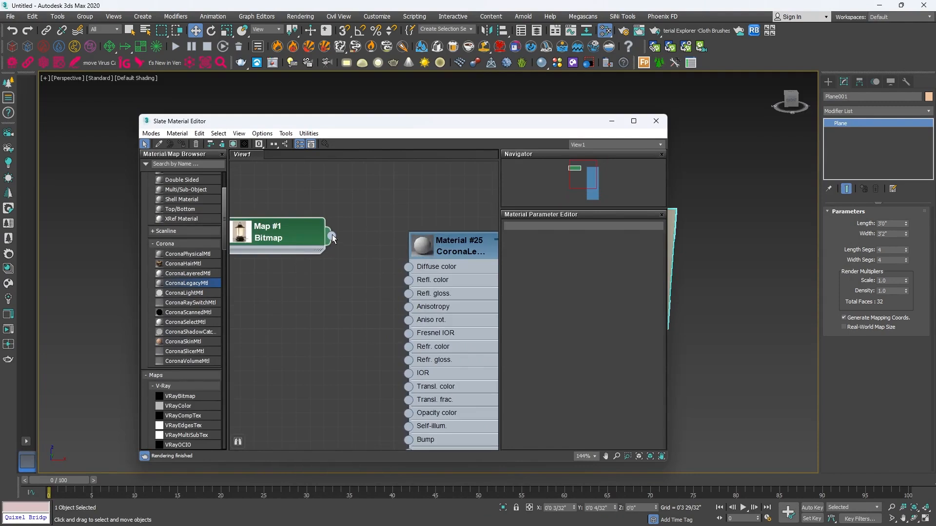
Connect the lantern bitmap to the material's Diffuse color, show it in the viewport and assign the material to the upright plane
left_click_drag(333, 238, 409, 269)
left_click(234, 144)
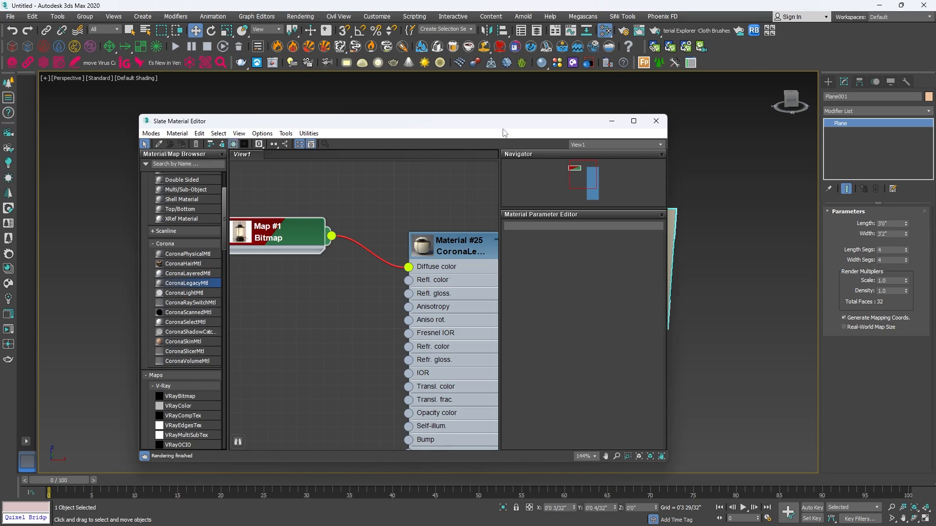
left_click_drag(502, 122, 497, 258)
right_click(445, 383)
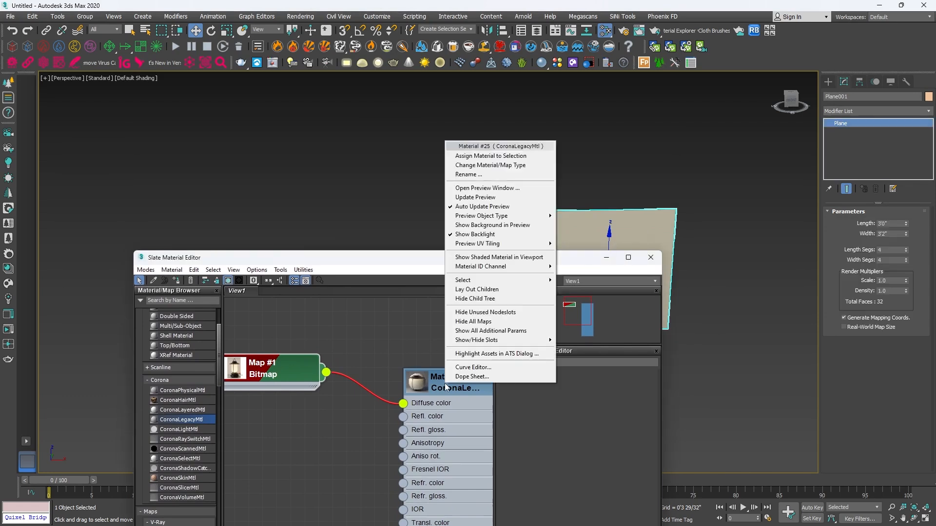
left_click(490, 156)
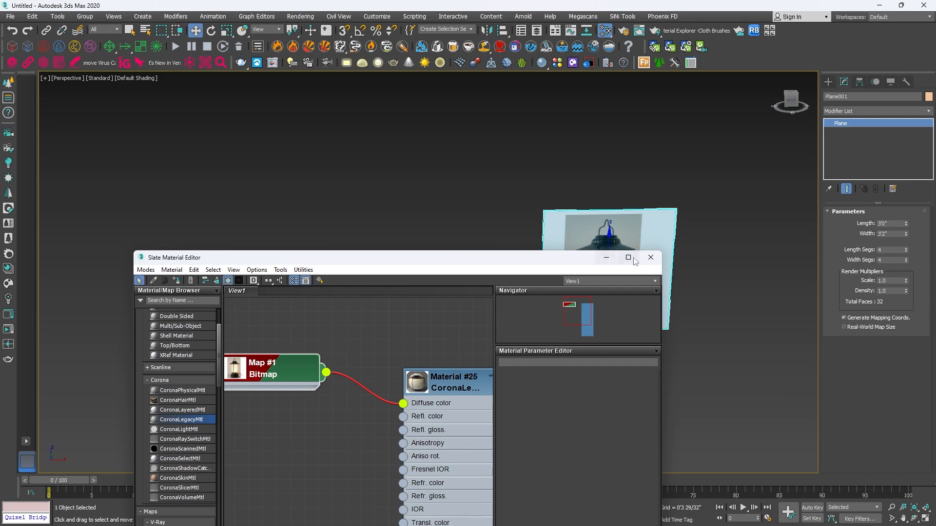
left_click(650, 257)
left_click(757, 324)
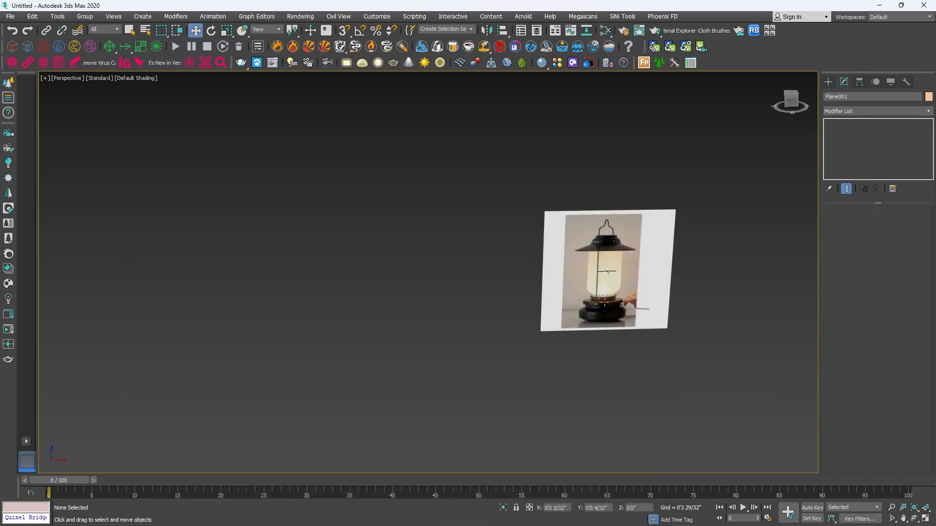
Examine the lantern image on the plane up close, from the shade and handle down to the base
left_click(573, 290)
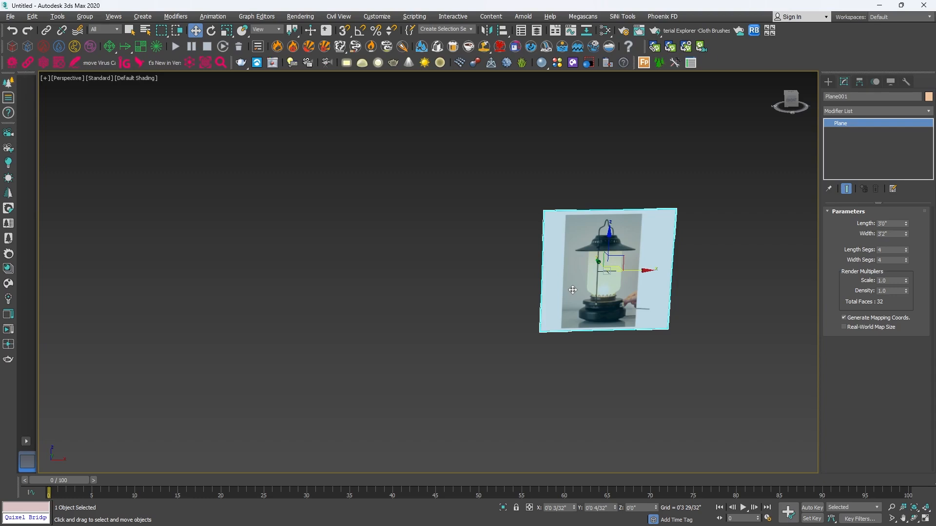
key("alt+w")
key("alt+w")
key("z")
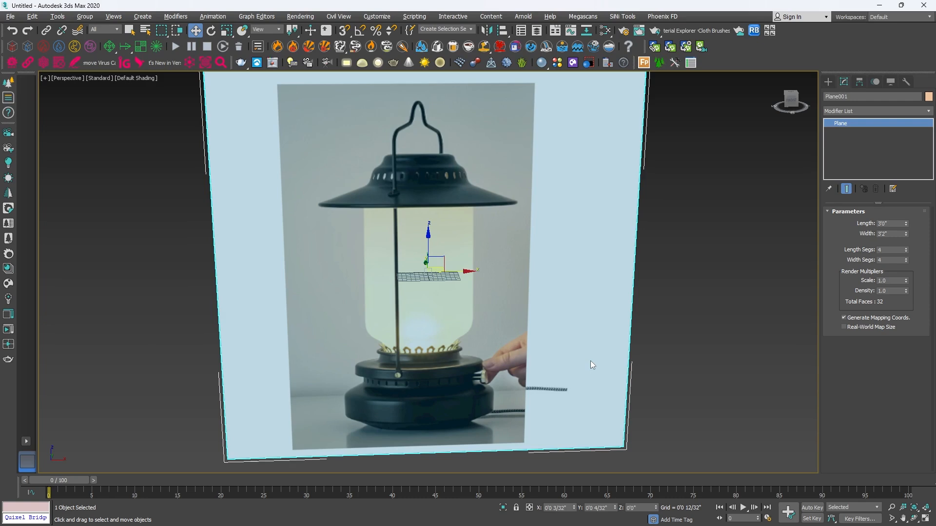
scroll(487, 215, "up", 5)
scroll(454, 194, "down", 2)
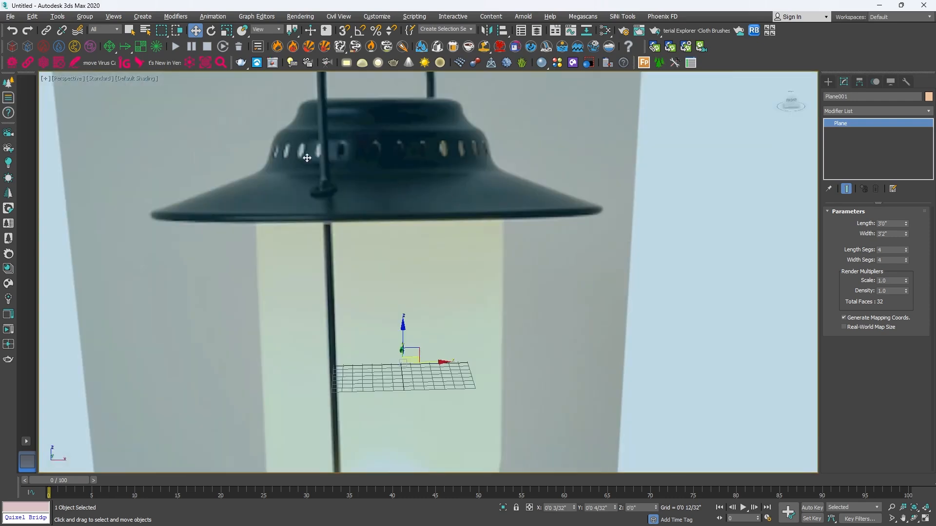
scroll(497, 141, "down", 3)
middle_click_drag(498, 299, 487, 211)
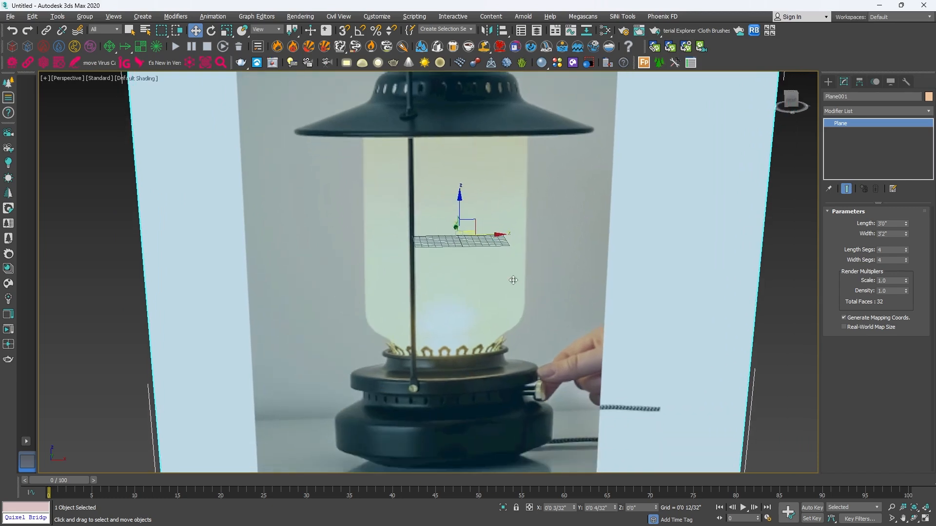
middle_click_drag(502, 256, 498, 286)
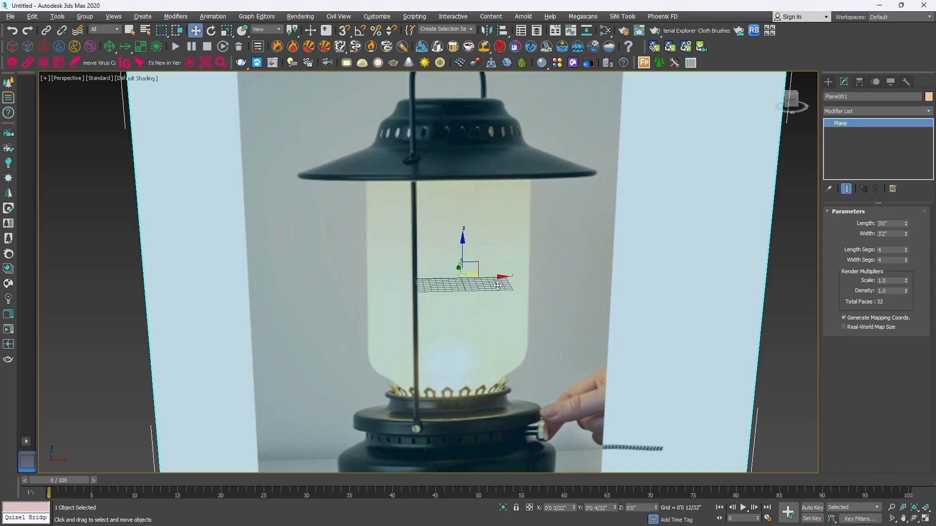
scroll(423, 215, "down", 5)
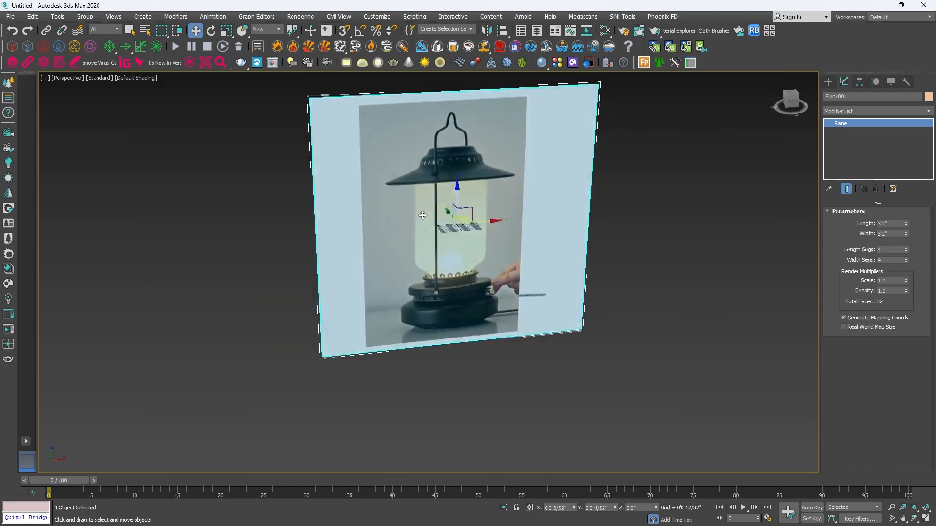
Create a cylinder in front of the reference plane, radius about 0'11 28/32" and height about 1'2 5/32", and display edged faces
middle_click_drag(423, 215, 712, 268, "alt")
left_click(711, 268)
left_click(828, 81)
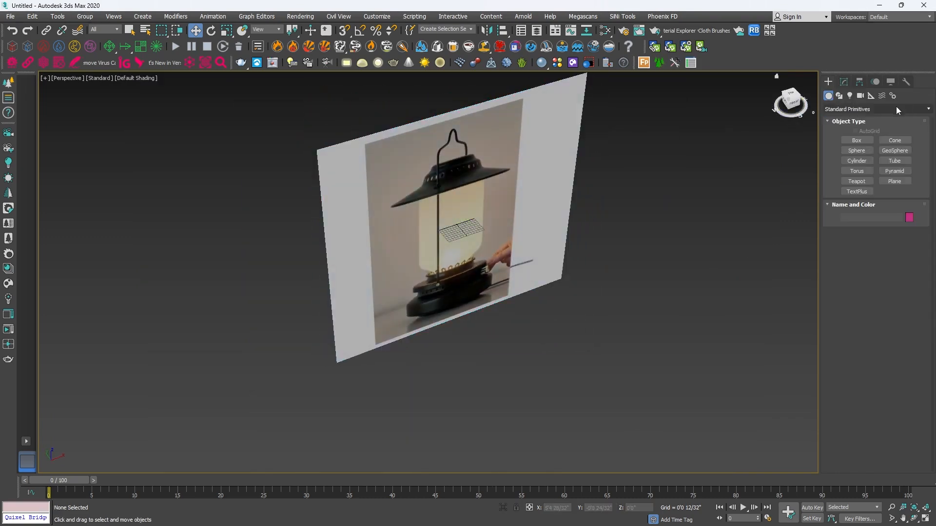
left_click(857, 161)
left_click_drag(515, 349, 506, 445)
left_click(534, 298)
right_click(533, 298)
key("F4")
middle_click_drag(534, 317, 526, 301)
Set the cylinder's height segments to 1
left_click(844, 81)
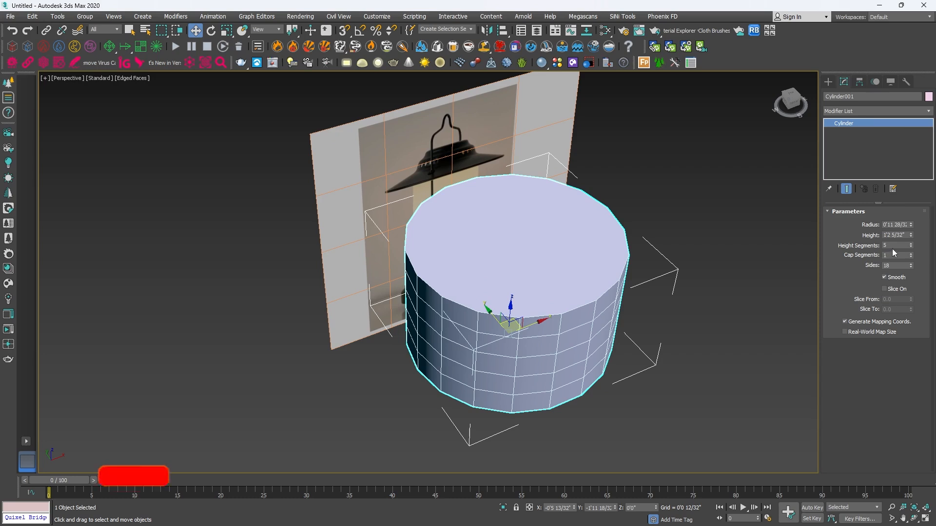
double_click(896, 245)
type("1")
key("Return")
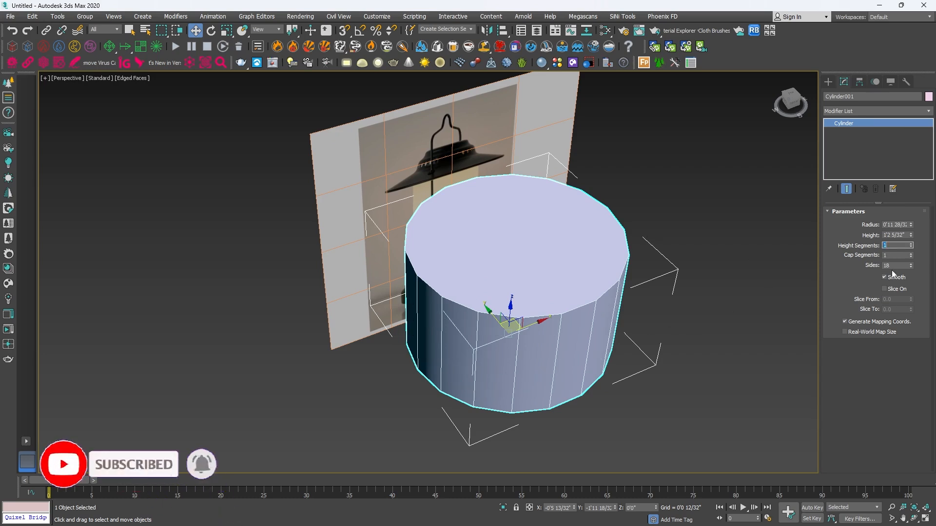
Check the lantern's round base and vent holes on the reference board, and set the cylinder's sides to 72
left_click_drag(894, 266, 837, 265)
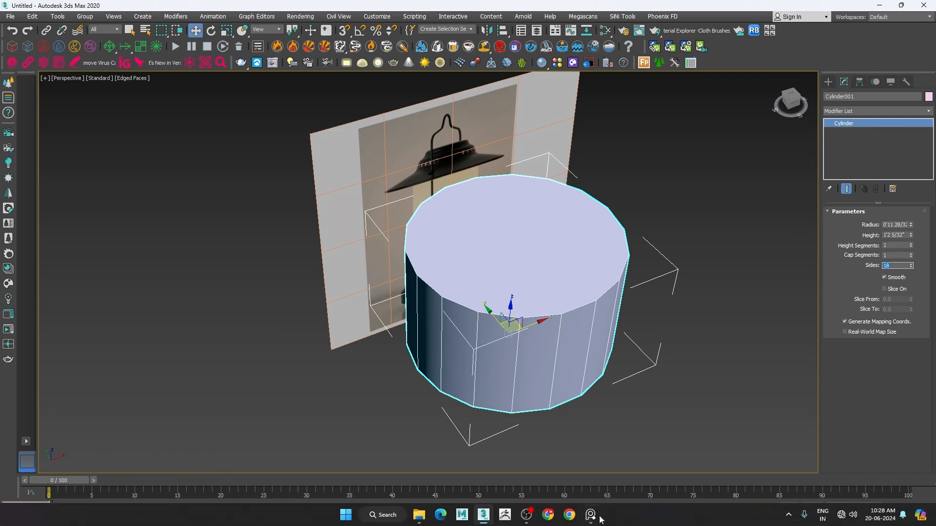
left_click(595, 516)
scroll(275, 256, "up", 3)
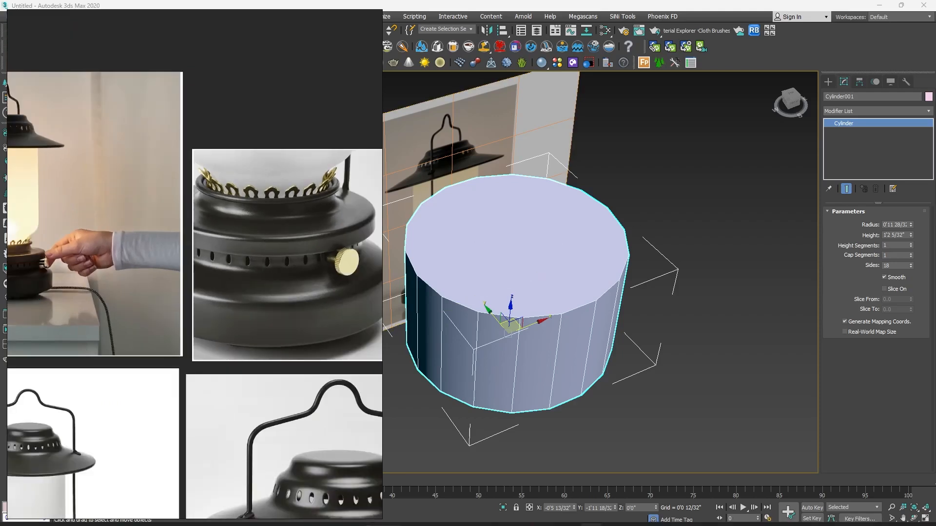
left_click(591, 515)
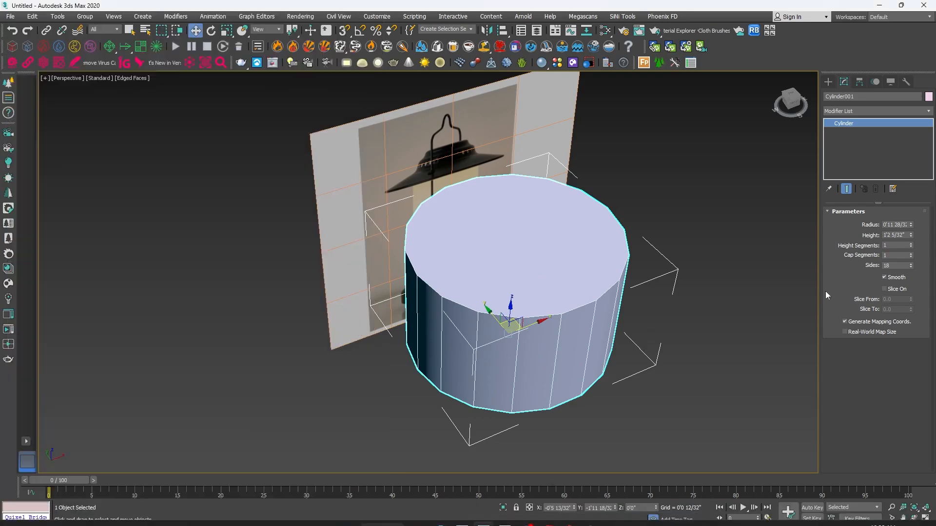
left_click(890, 266)
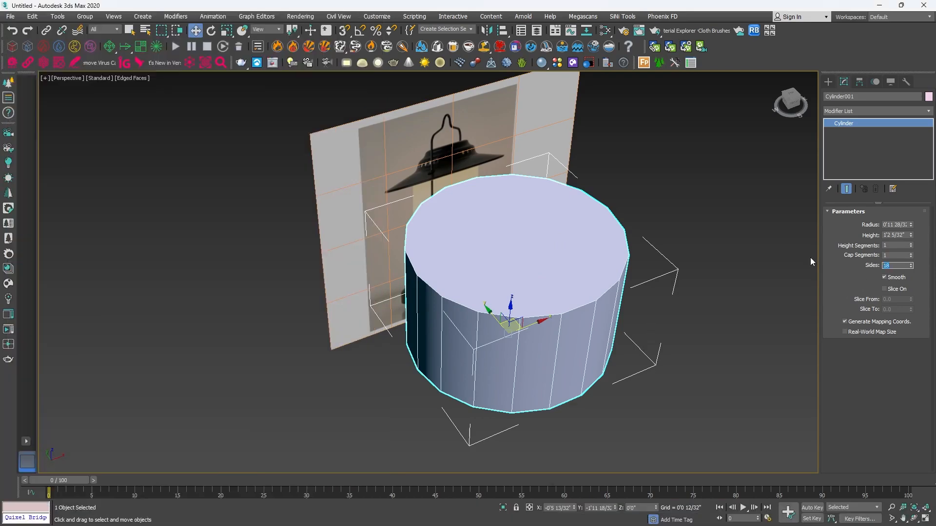
type("72")
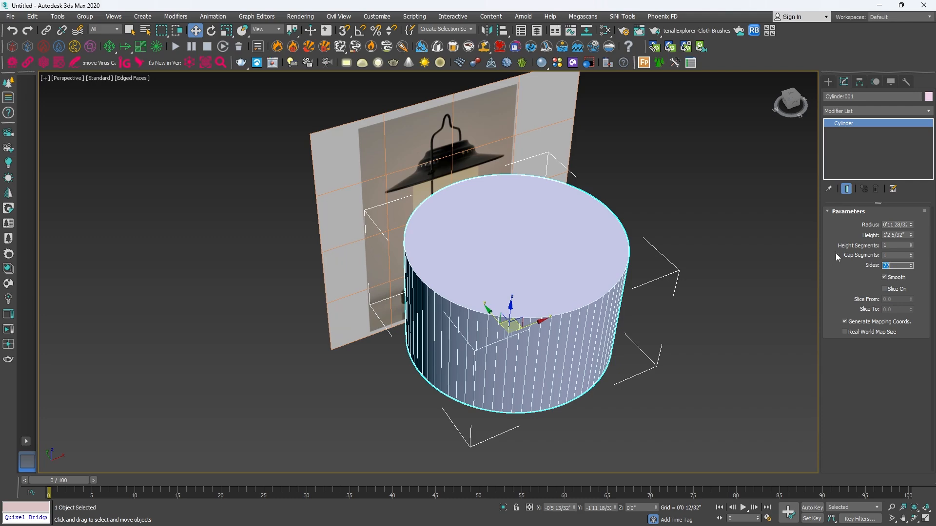
Set the reference plane's length and width segments to 1
scroll(385, 129, "up", 5)
left_click(413, 220)
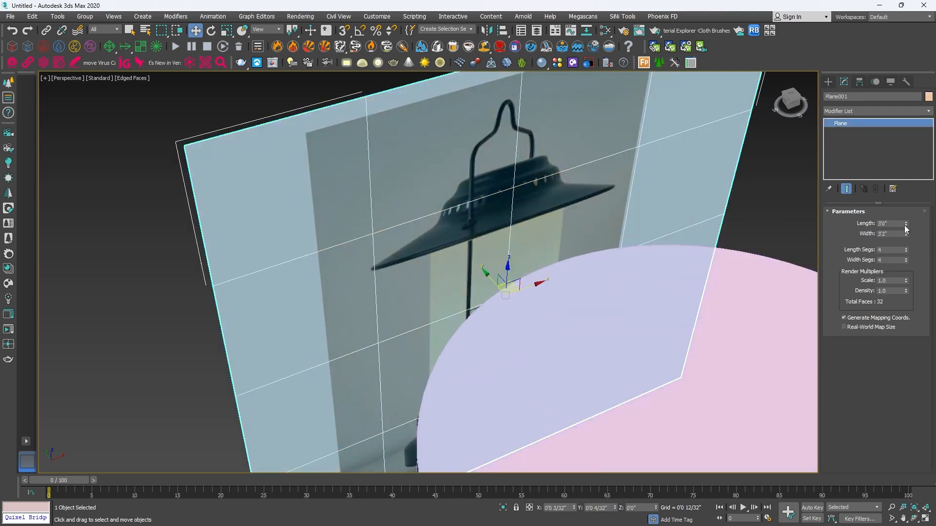
double_click(892, 250)
type("1")
key("Tab")
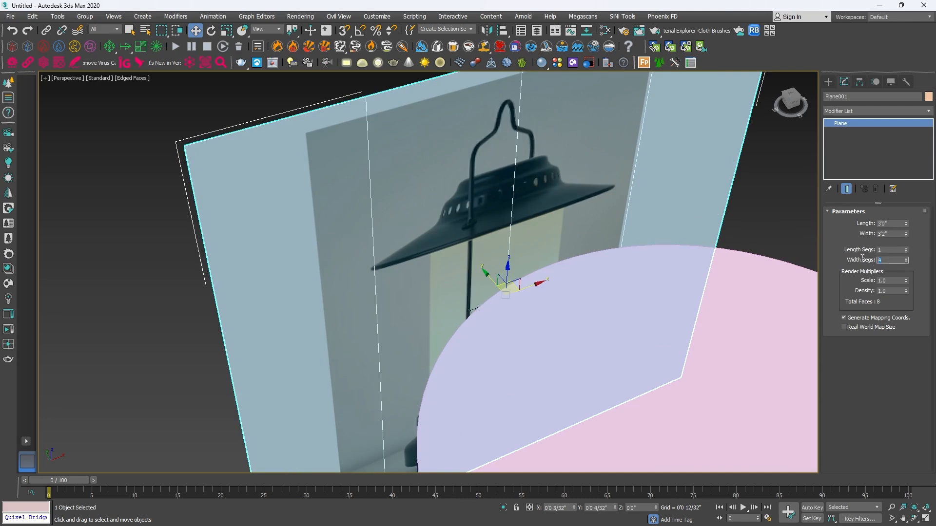
key("Return")
Move the cylinder sideways along the ground, clear of the reference plane
scroll(490, 204, "down", 5)
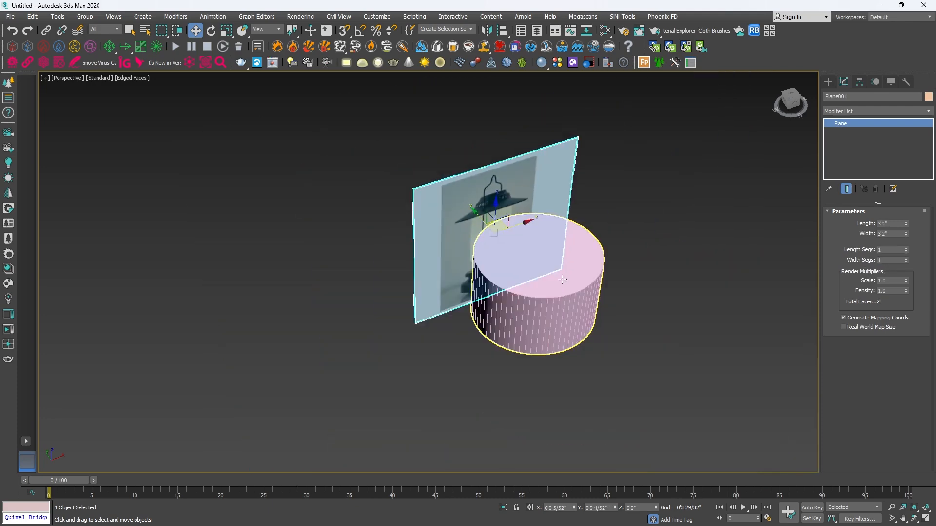
left_click(553, 276)
left_click_drag(554, 275, 378, 351)
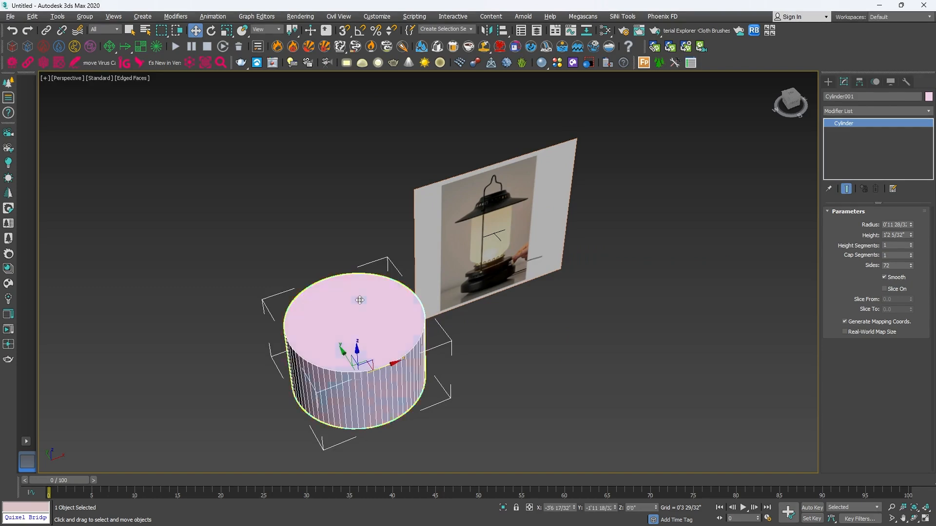
Switch to a maximized Front view with the grid hidden and shaded display enabled
key("alt+w")
middle_click(636, 198)
key("alt+w")
key("z")
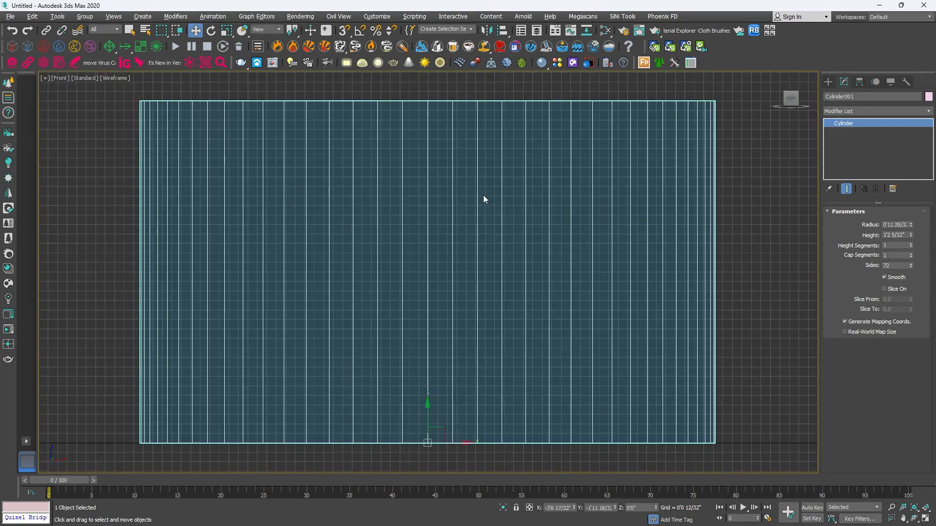
key("g")
scroll(515, 211, "down", 8)
key("F3")
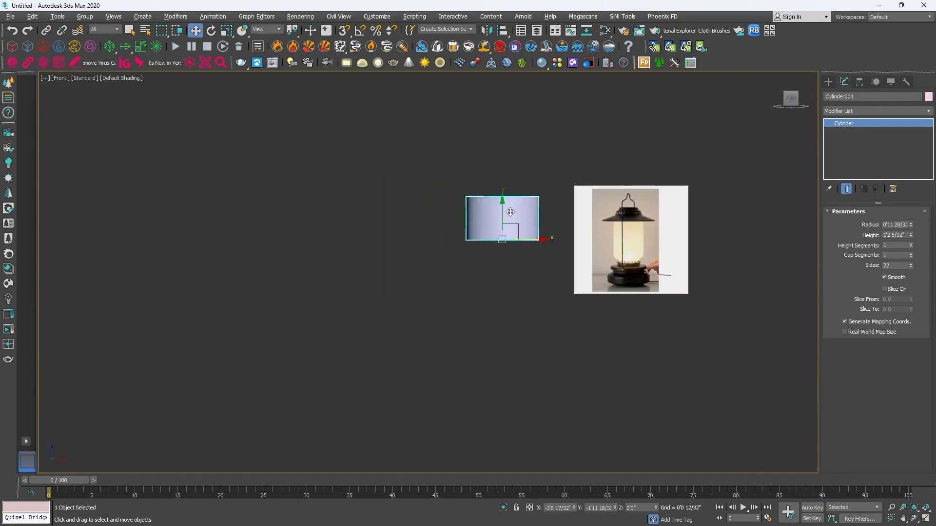
Clone the cylinder as a single Copy placed over the lantern's base in the reference image
middle_click_drag(510, 212, 323, 196)
scroll(299, 194, "up", 4)
mouse_move(351, 244)
left_mouse_down("shift")
mouse_move(582, 321)
mouse_move(603, 350)
left_mouse_up("shift")
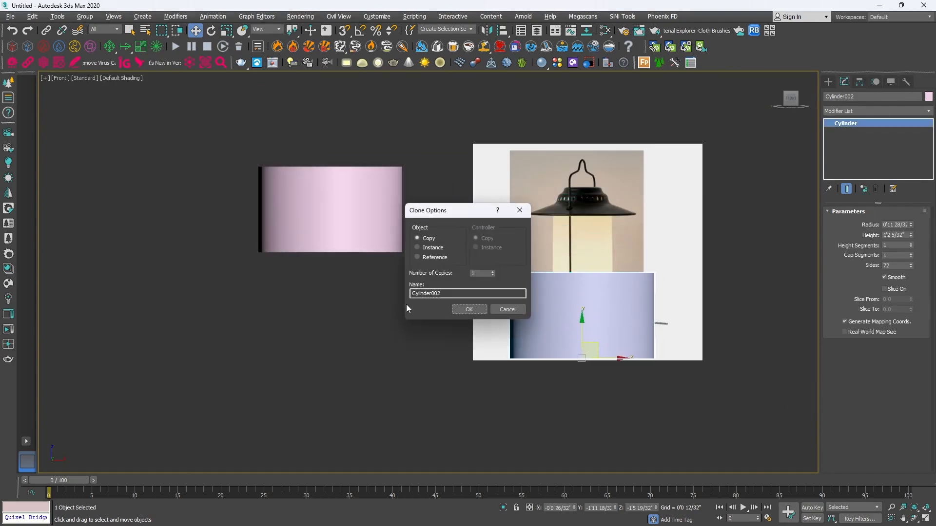
left_click(468, 309)
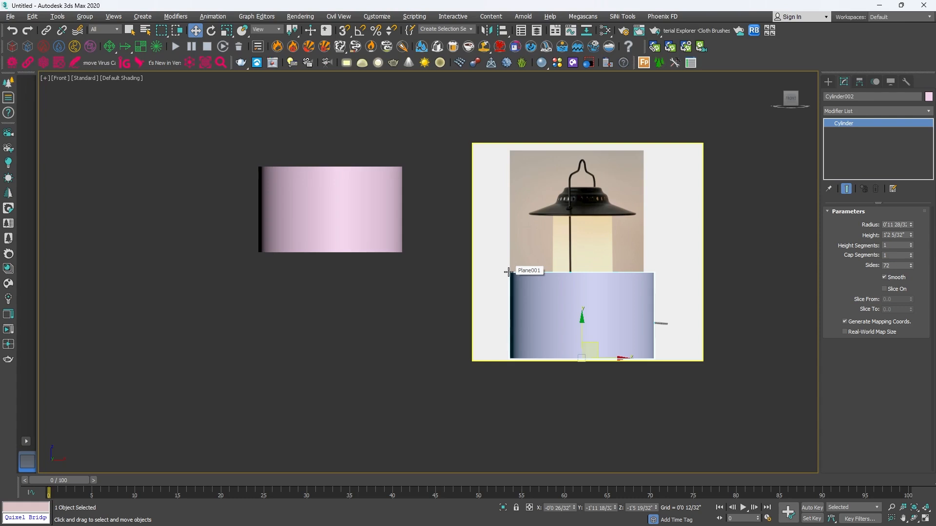
key("m")
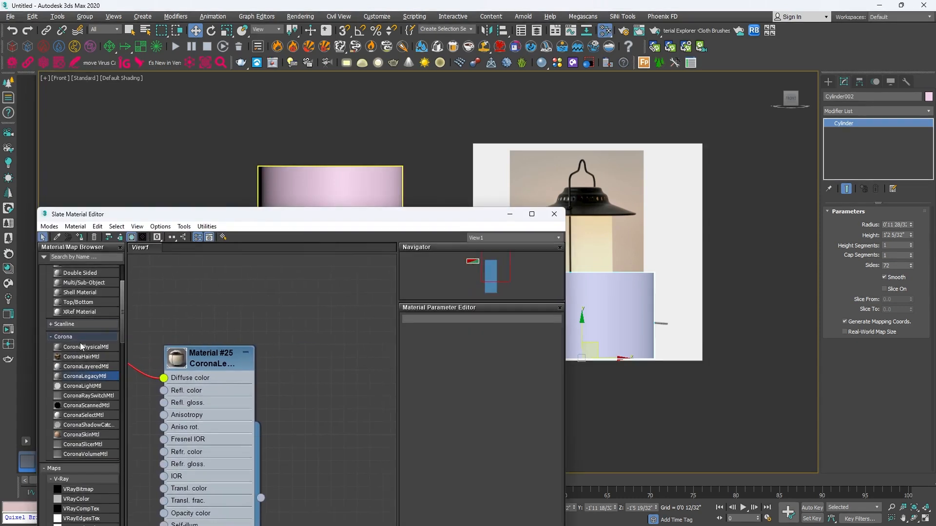
left_click_drag(83, 347, 333, 345)
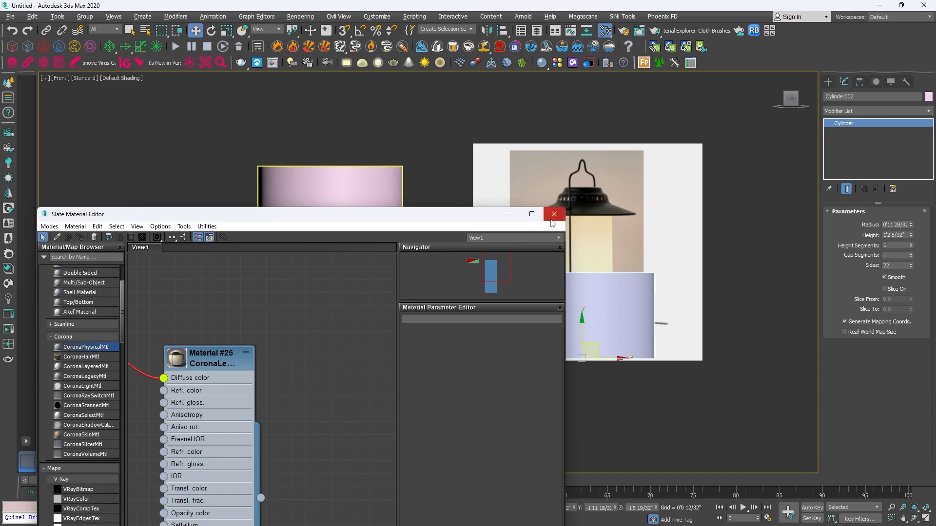
left_click(554, 214)
Add a CoronaPhysicalMtl to the material graph and set its opacity level to 0.2
scroll(594, 326, "up", 2)
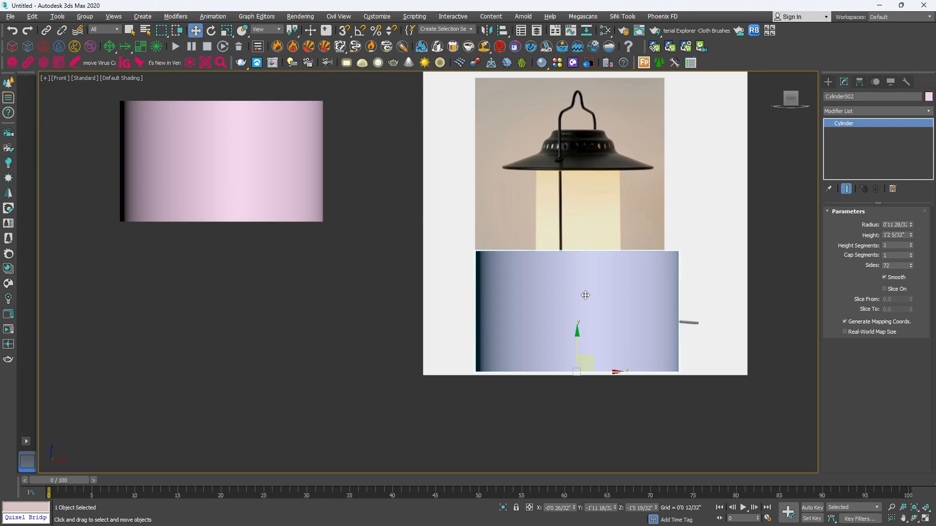
key("m")
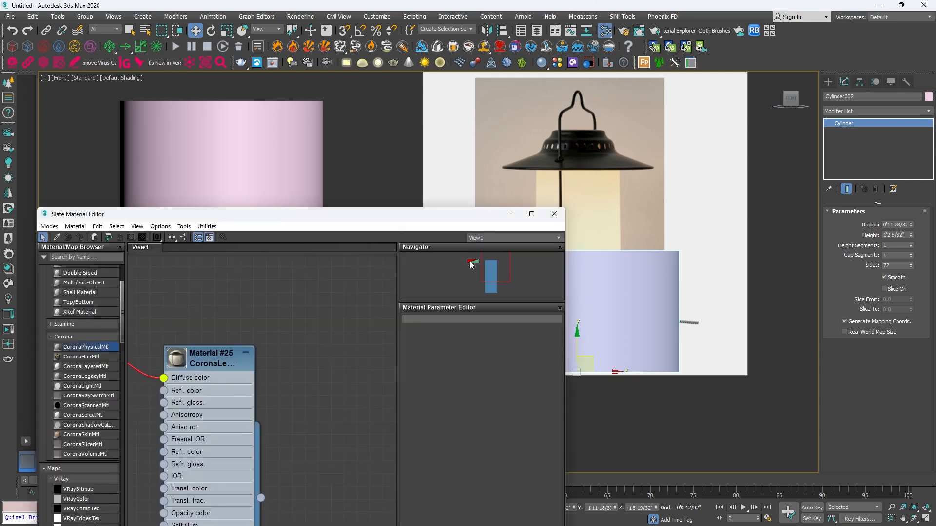
left_click_drag(89, 350, 325, 314)
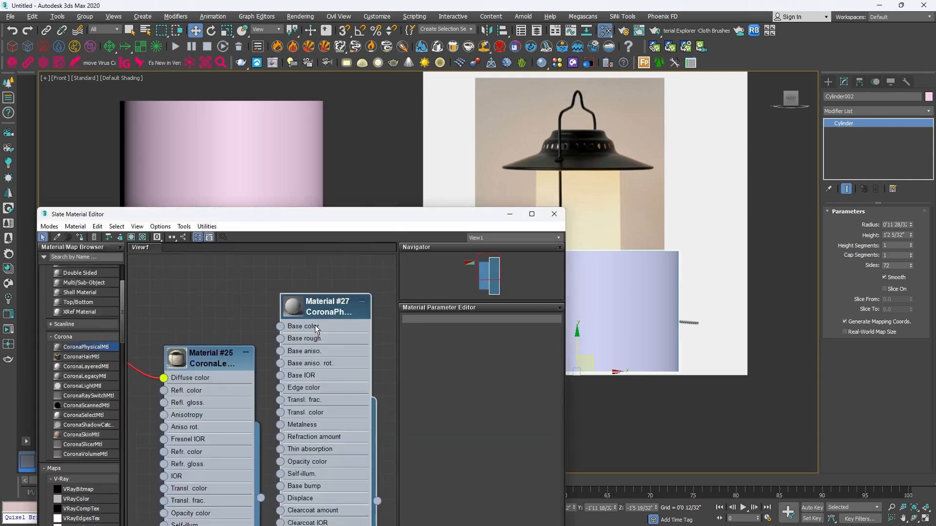
double_click(325, 310)
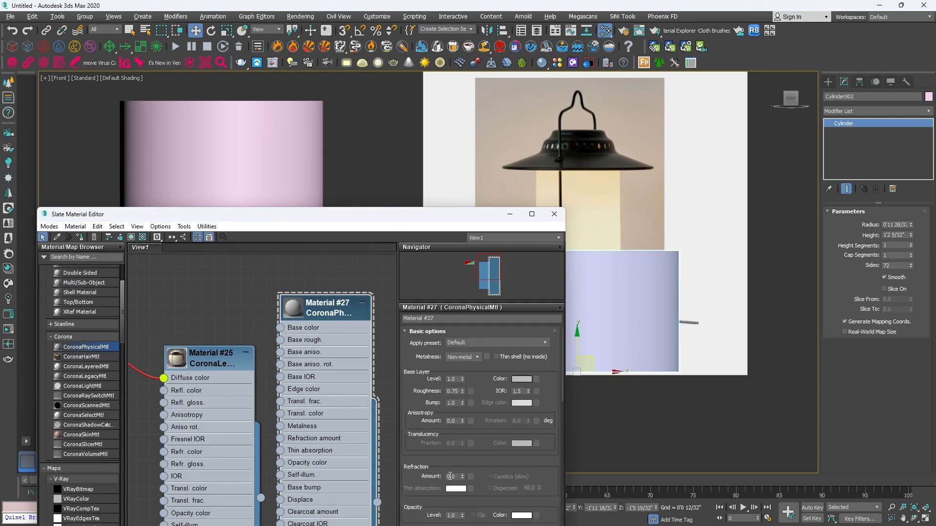
type("0")
key("Return")
type("0.2")
key("Return")
Assign the semi-transparent CoronaPhysicalMtl to the cylinder copy, close the material editor and leave the copy selected
right_click(335, 313)
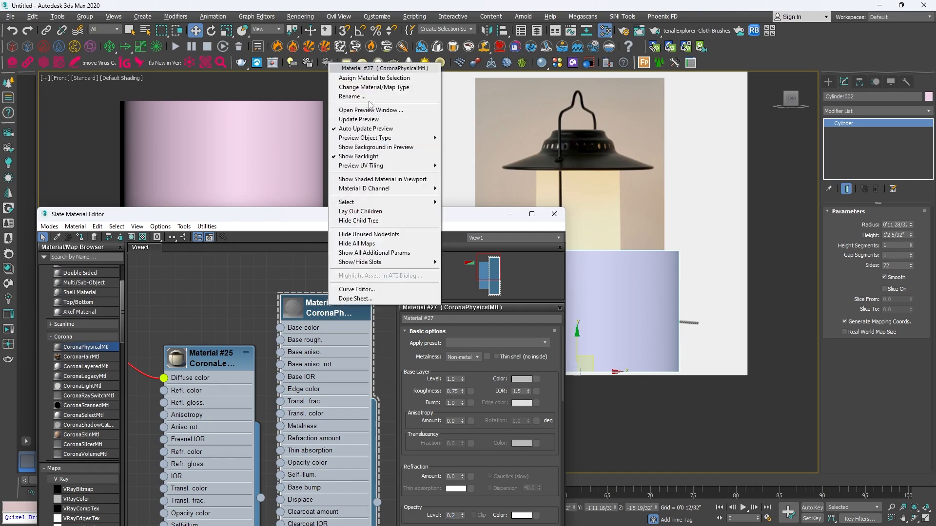
left_click(367, 80)
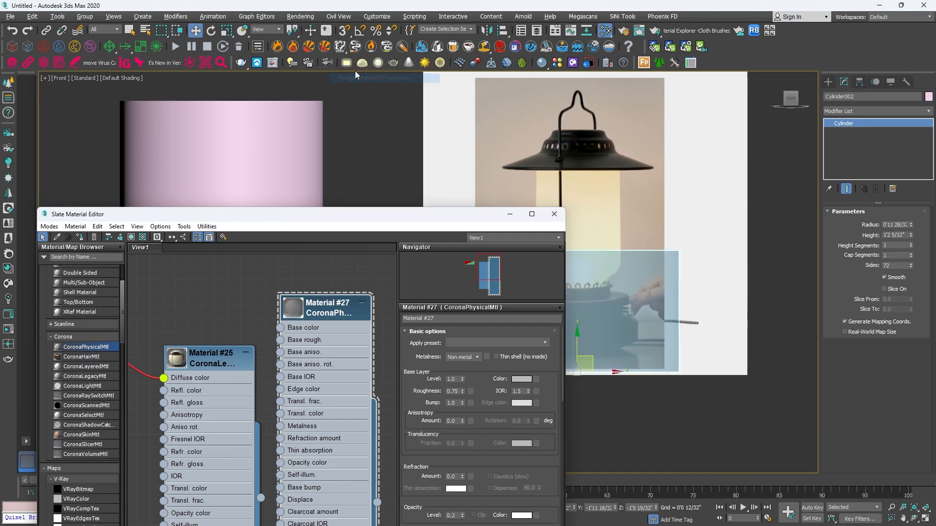
left_click(554, 214)
left_click(601, 405)
left_click(602, 335)
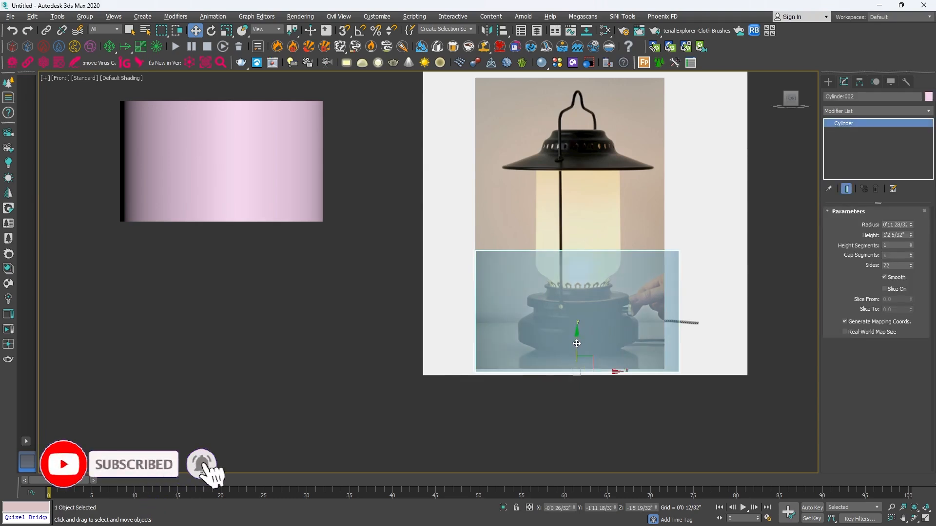
Move the cylinder copy up to the lantern shade's bottom edge and set its radius to 0'8 29/32" to match the shade's width
left_click_drag(597, 331, 550, 141)
scroll(539, 212, "up", 5)
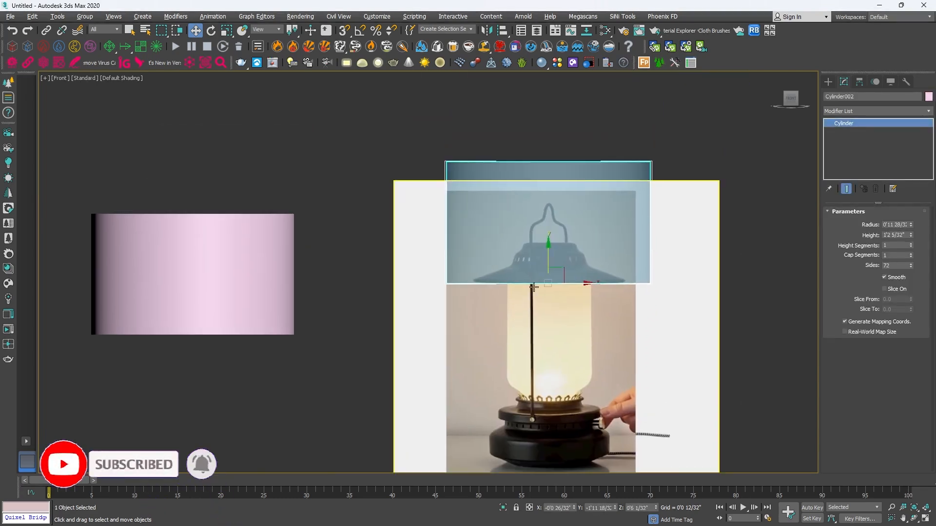
mouse_move(911, 225)
left_mouse_down()
mouse_move(913, 242)
mouse_move(911, 227)
left_mouse_up()
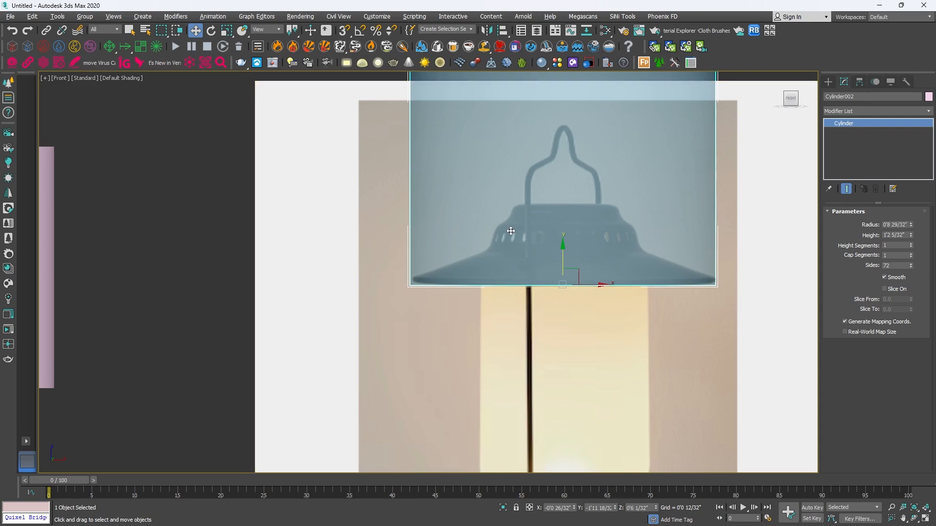
scroll(533, 273, "up", 3)
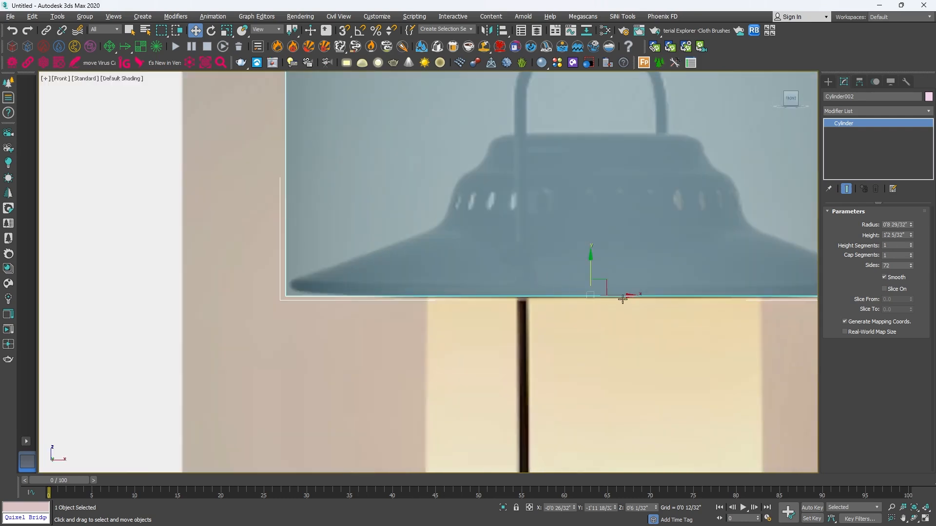
left_click_drag(623, 296, 624, 297)
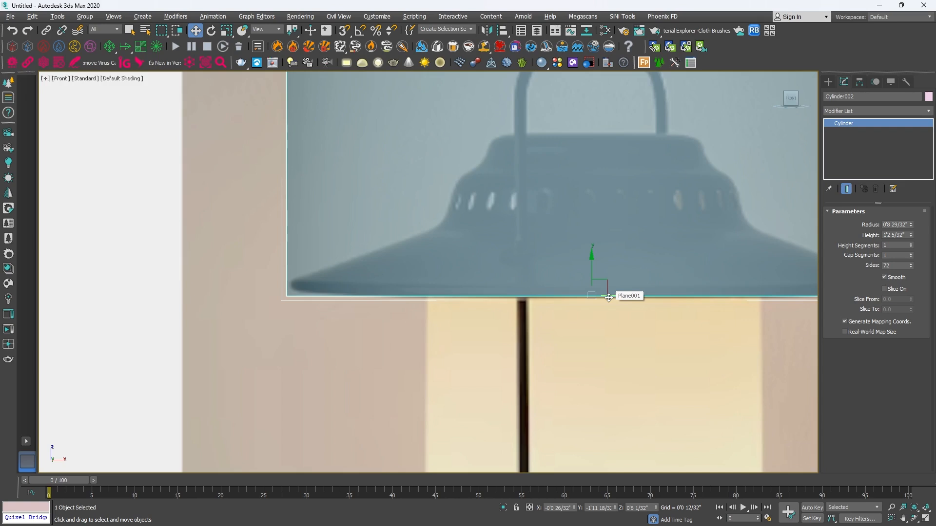
scroll(297, 328, "down", 3)
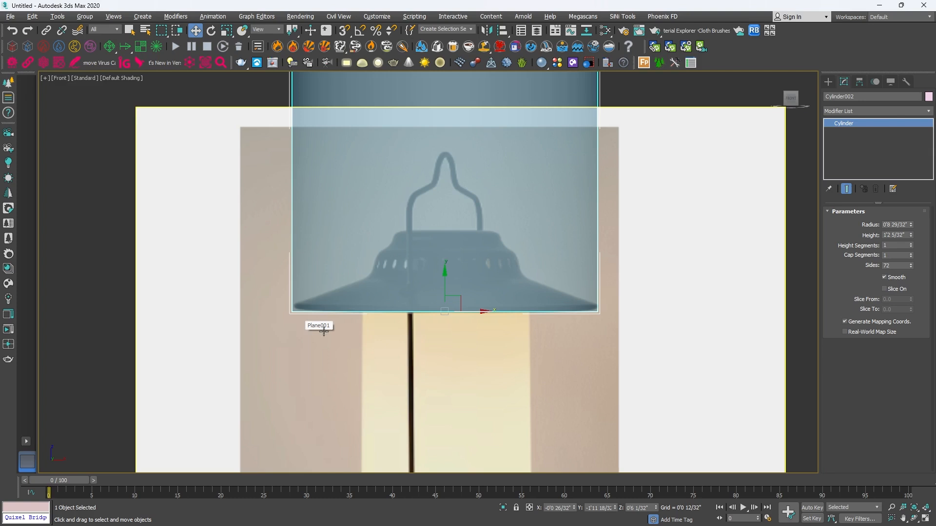
scroll(419, 341, "down", 2)
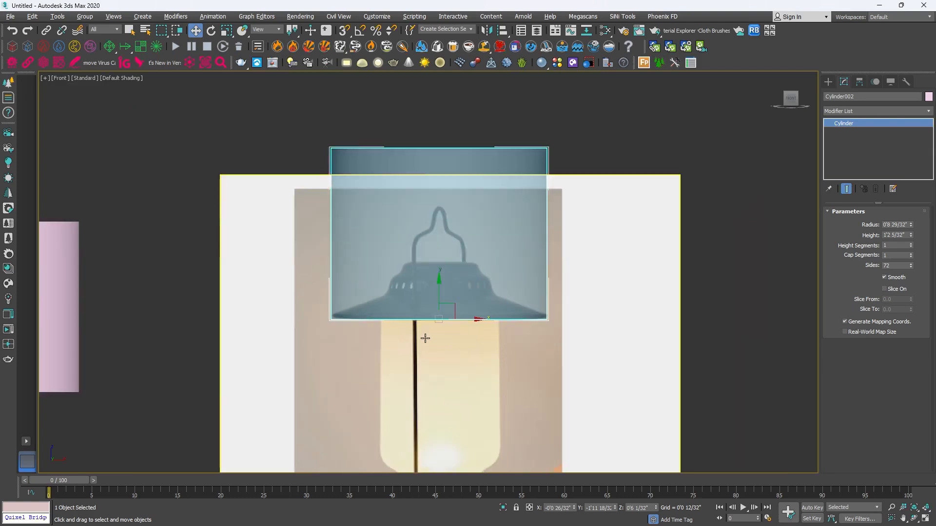
Show edged faces in the Front view and convert the cylinder copy to an Editable Poly
middle_click_drag(441, 310, 497, 308)
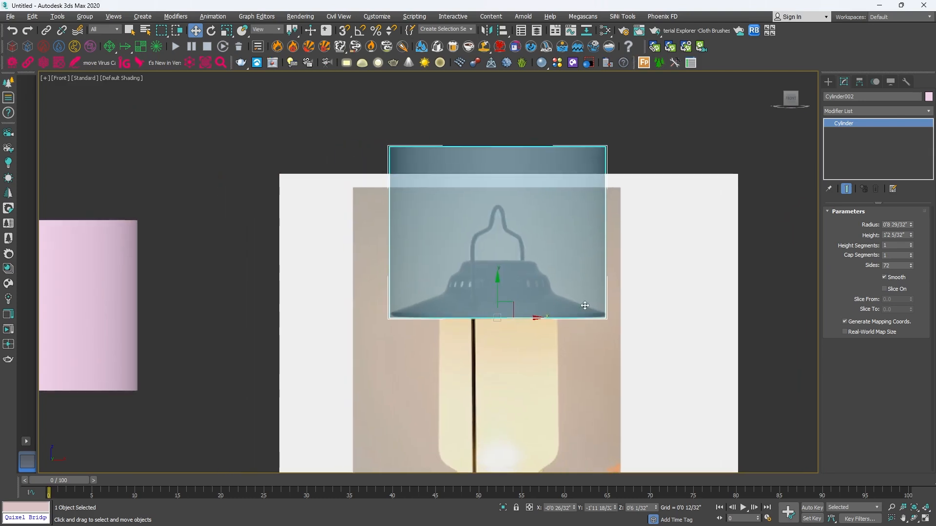
key("F4")
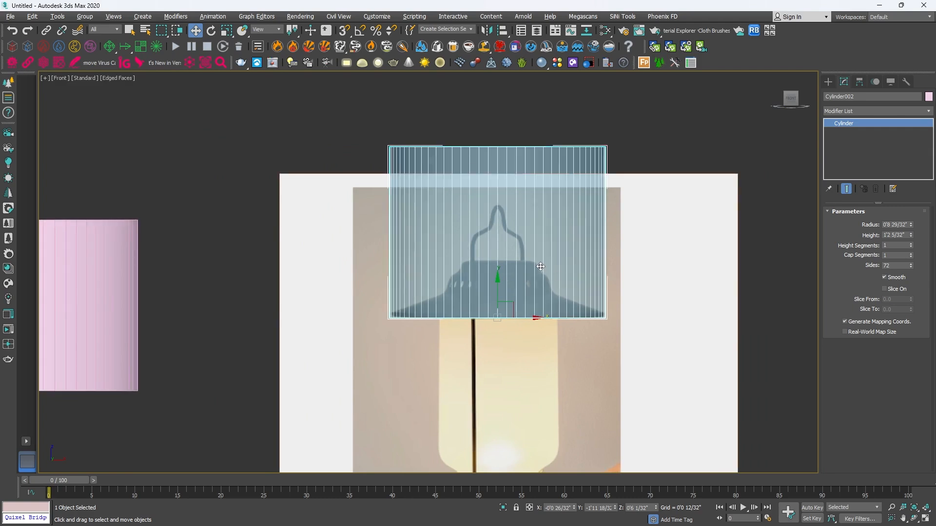
right_click(540, 266)
mouse_move(569, 374)
left_click(662, 375)
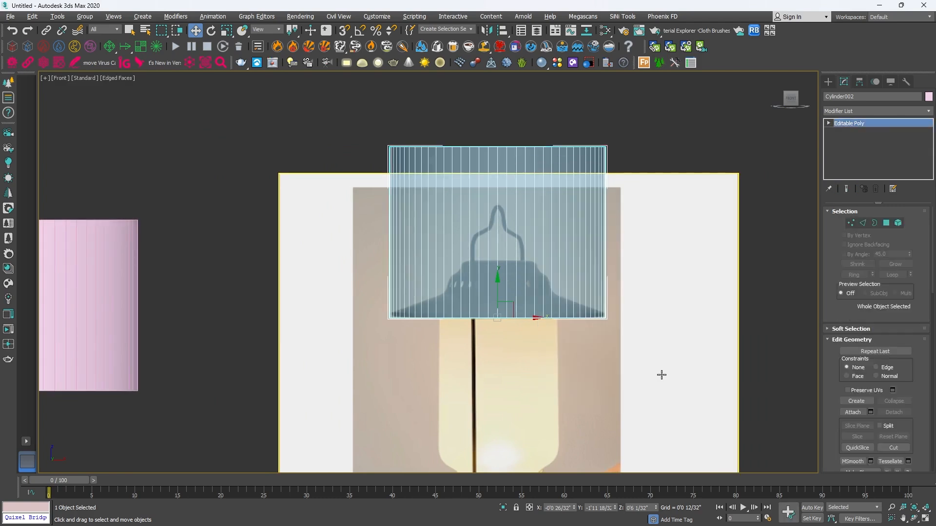
Lower the cylinder's upper vertices to about Z 0'6 17/32" to form the shade's thin rim, checking the rim against the reference photos
key("1")
left_click_drag(340, 109, 690, 217)
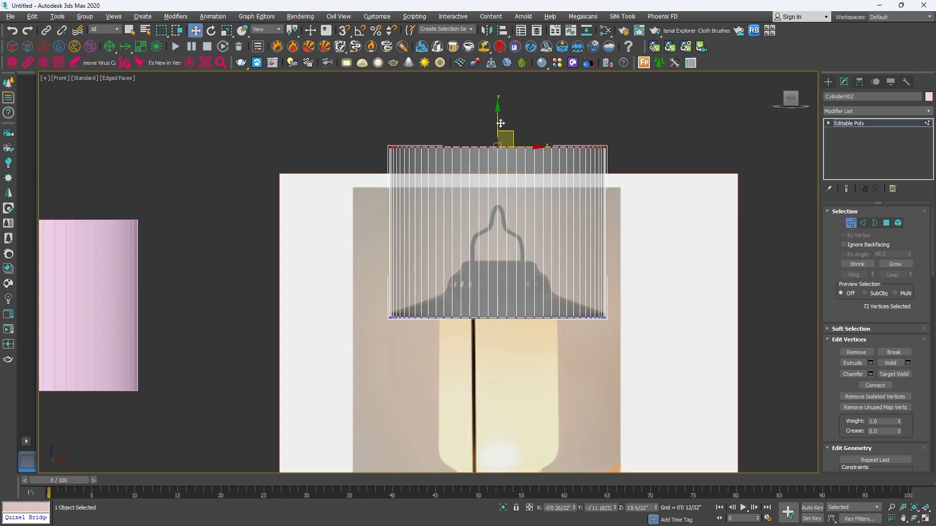
left_click_drag(500, 123, 477, 308)
scroll(506, 298, "up", 5)
left_click(590, 518)
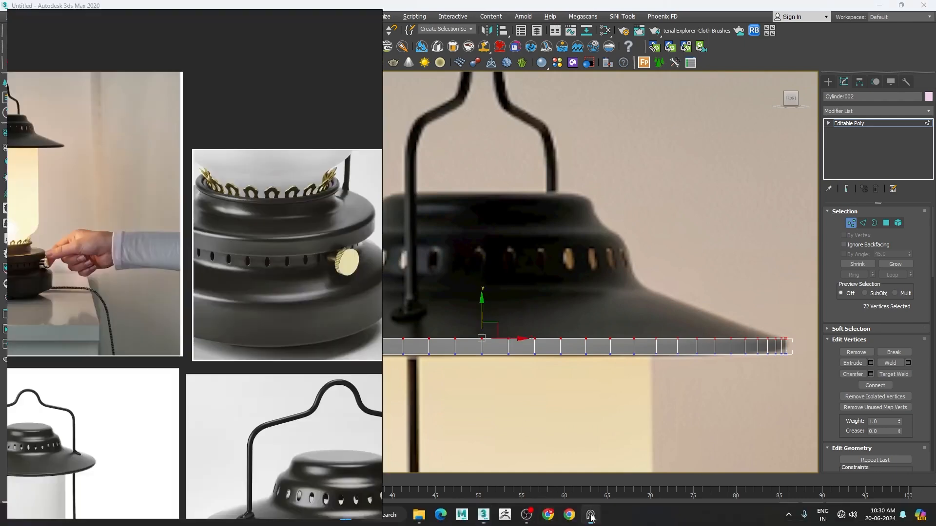
scroll(117, 293, "down", 5)
scroll(127, 249, "up", 10)
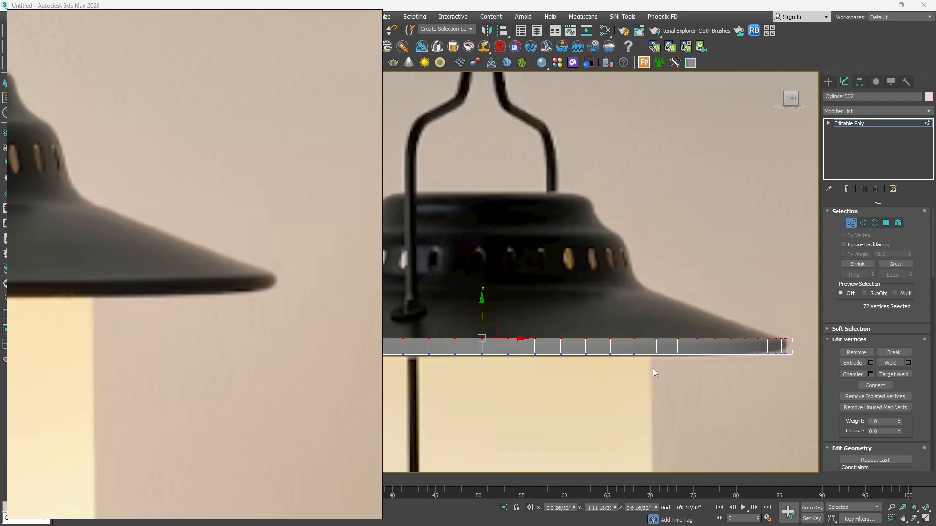
left_click(592, 517)
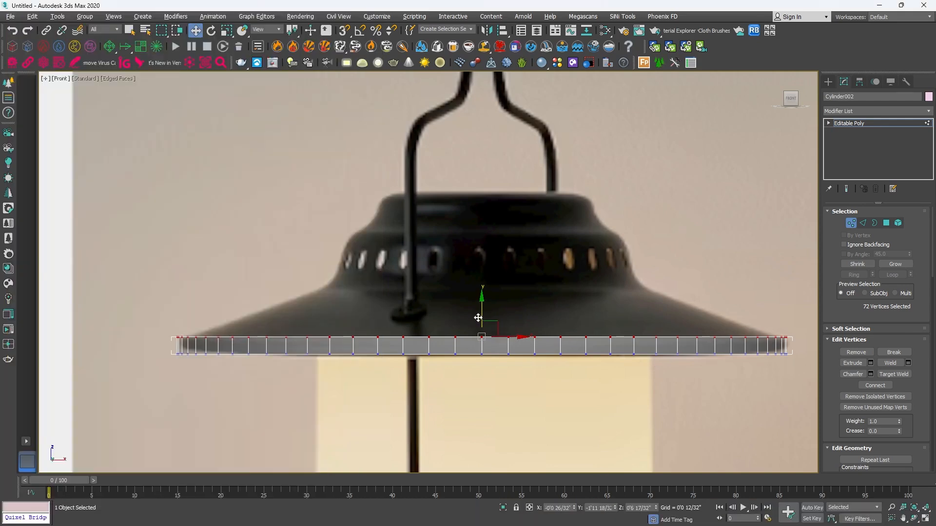
Select the rim's top cap polygon in the Perspective view and extrude it 0'2 1/32" in the Front view
scroll(481, 319, "down", 4)
key("alt+w")
key("alt+w")
scroll(566, 272, "up", 3)
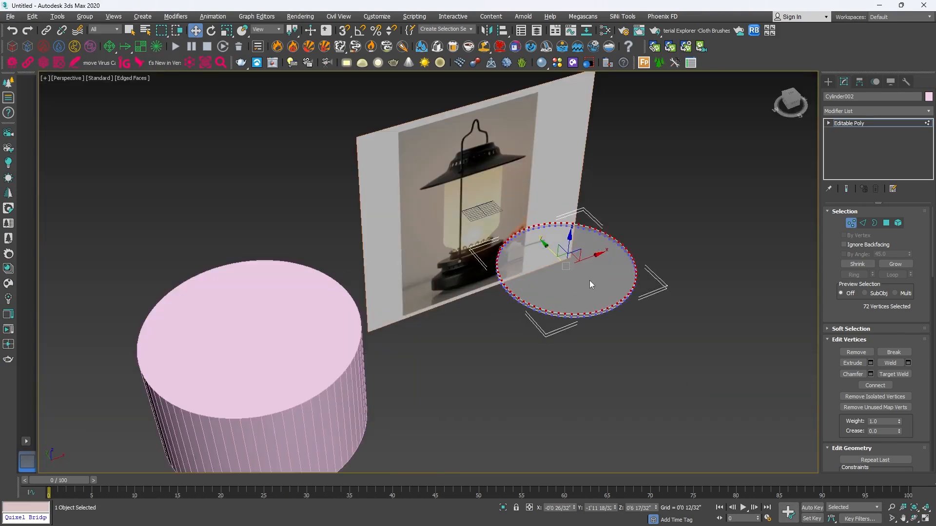
left_click(886, 224)
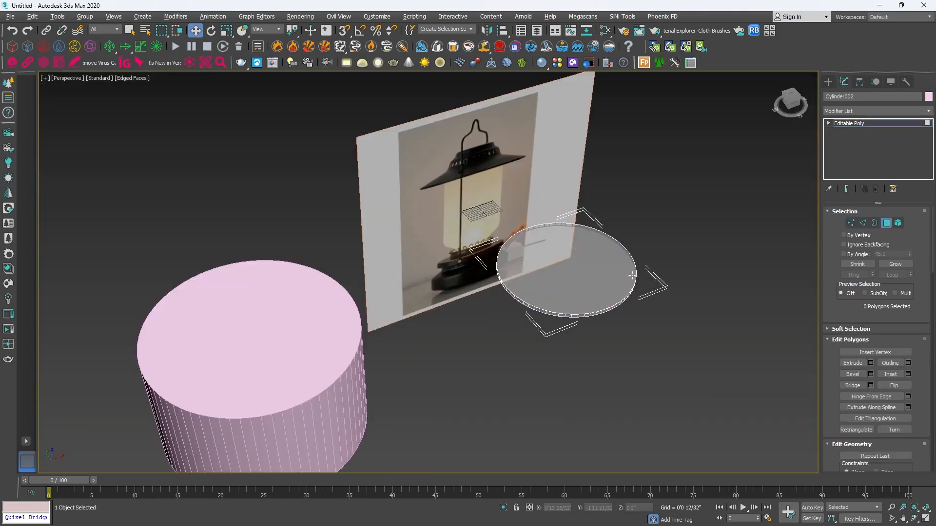
left_click(602, 267)
key("alt+w")
key("alt+w")
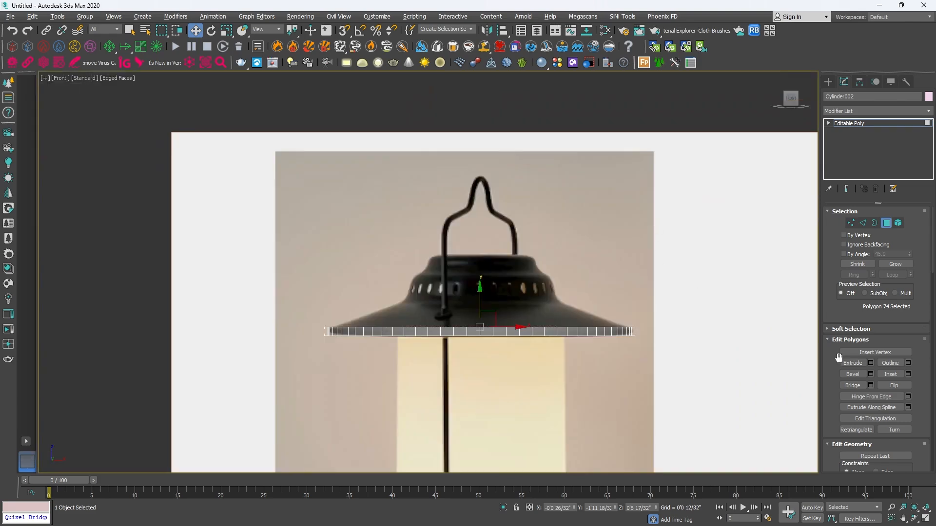
left_click(870, 364)
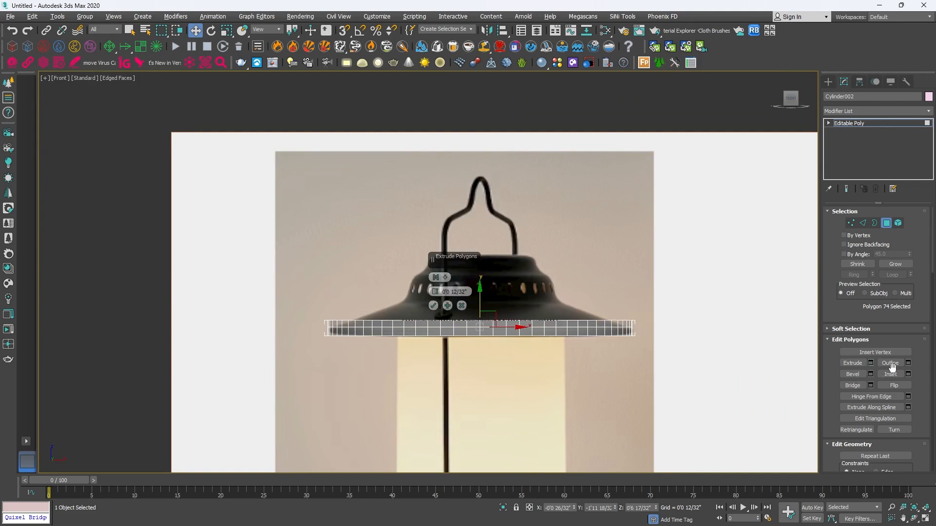
left_click_drag(436, 292, 426, 271)
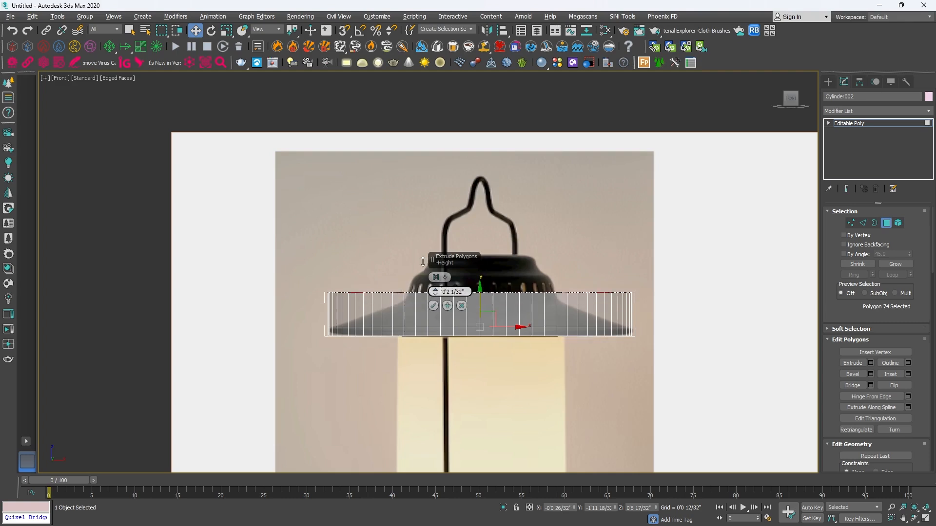
left_click(433, 305)
Lower the extruded cap to about Z 0'8 2/32" and scale it inward to the base of the vented collar, forming the shade's slope
scroll(461, 313, "up", 2)
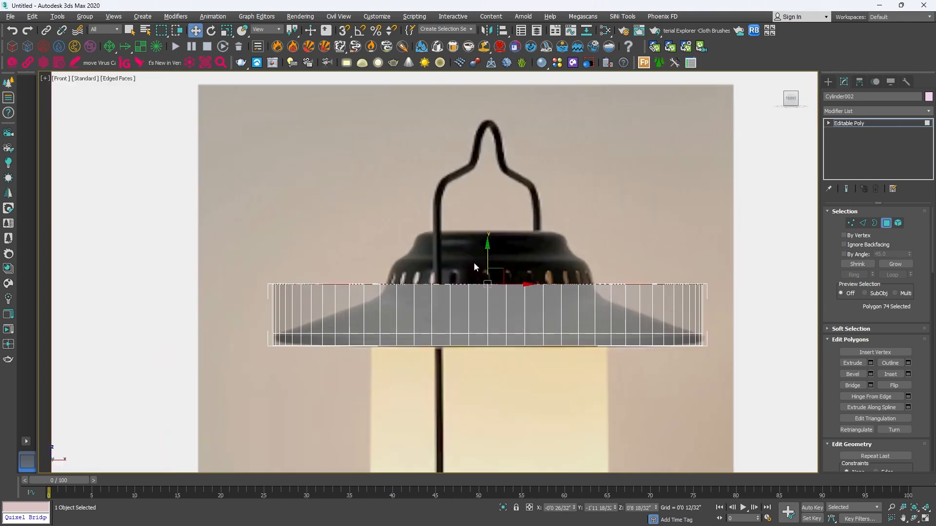
left_click_drag(486, 253, 479, 266)
middle_click_drag(493, 289, 476, 324)
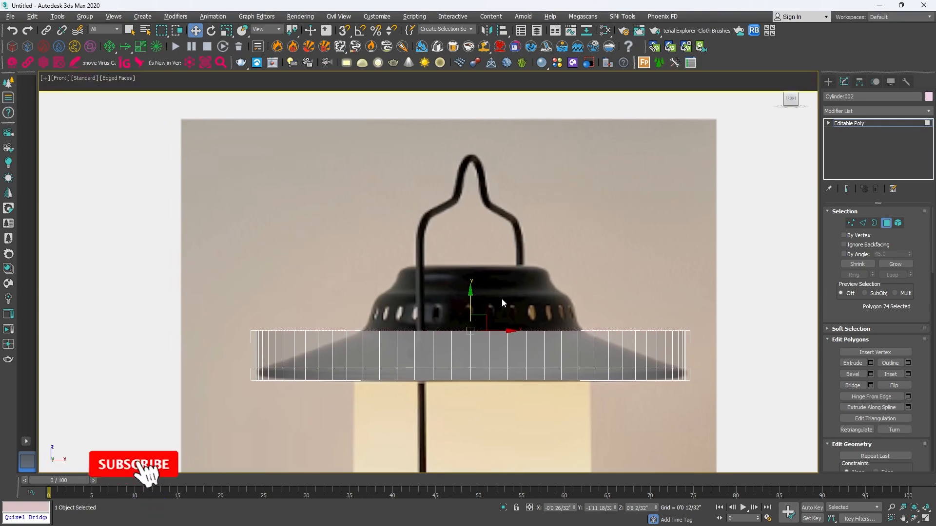
key("r")
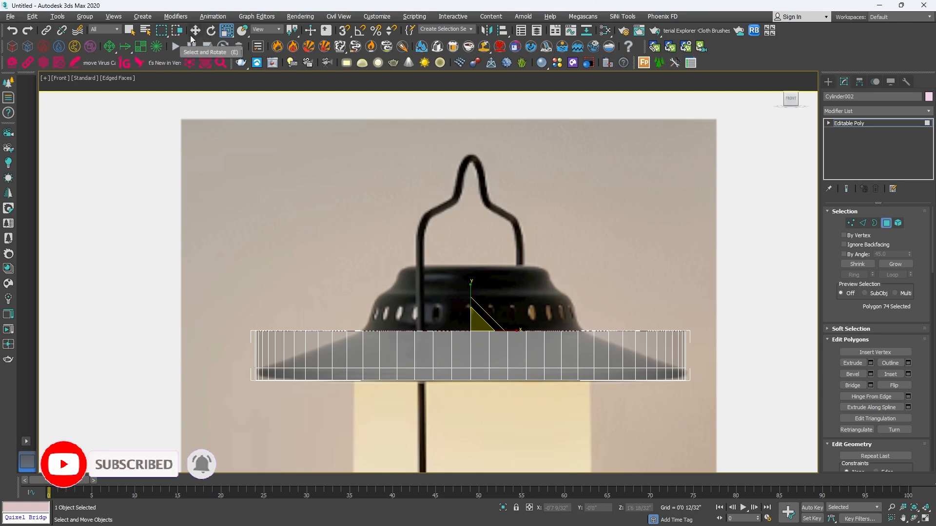
left_click_drag(463, 328, 402, 376)
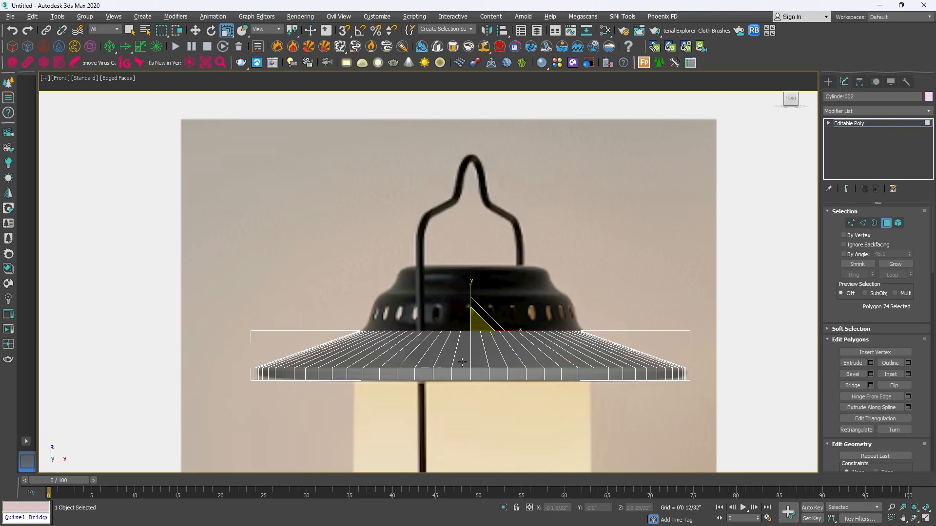
Extrude the cap for the vented band, lower it to about Z 0'9 8/32" and scale it to 91%
key("w")
scroll(482, 330, "up", 5)
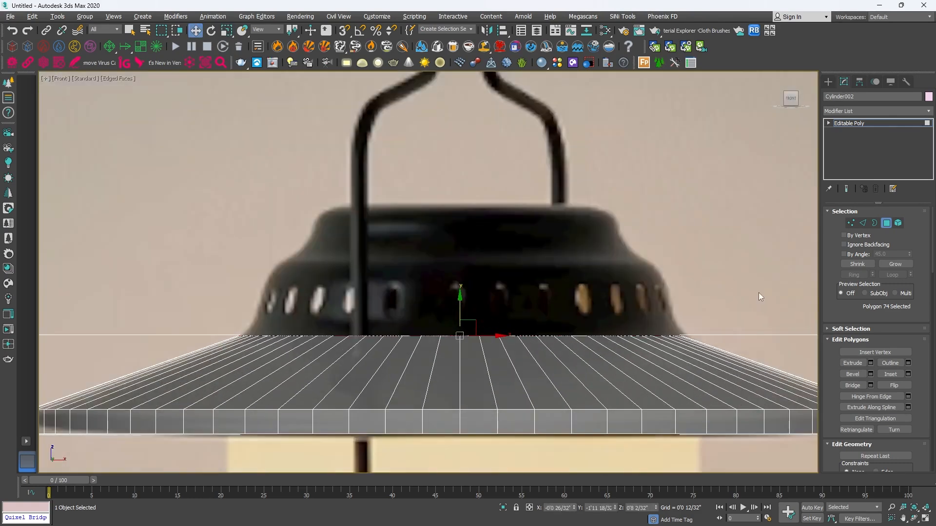
left_click(871, 363)
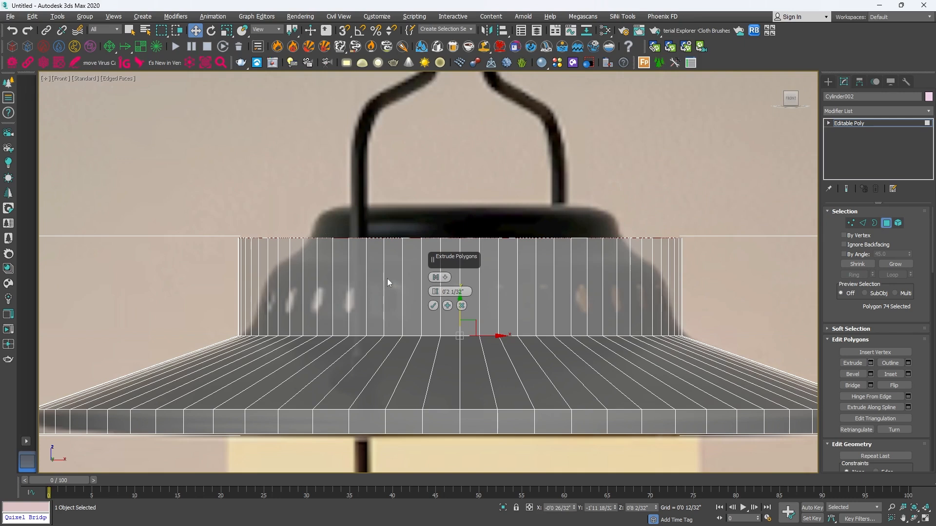
left_click(431, 306)
left_click_drag(458, 207, 398, 246)
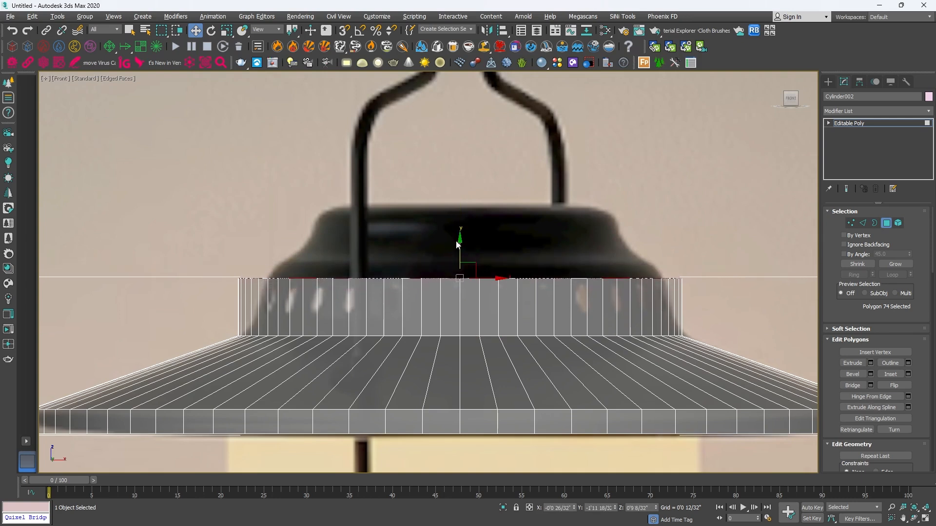
key("r")
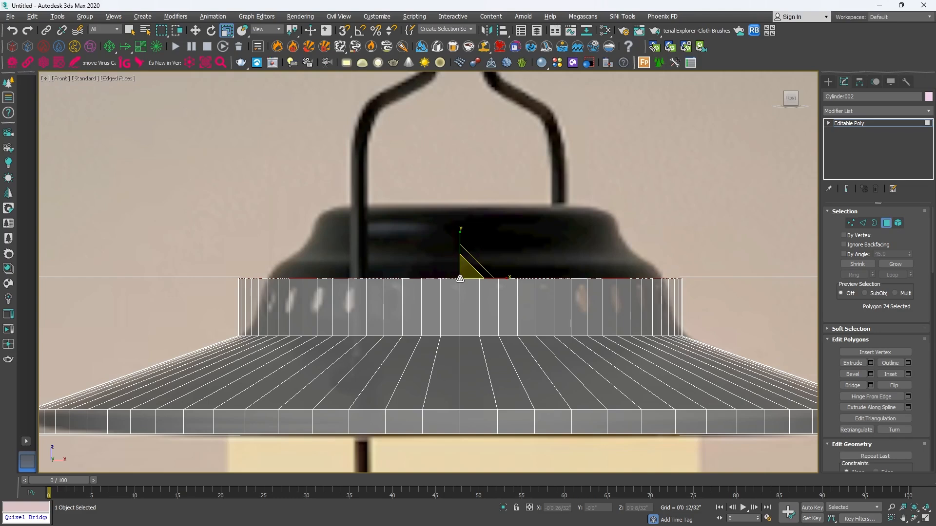
left_click_drag(460, 278, 458, 283)
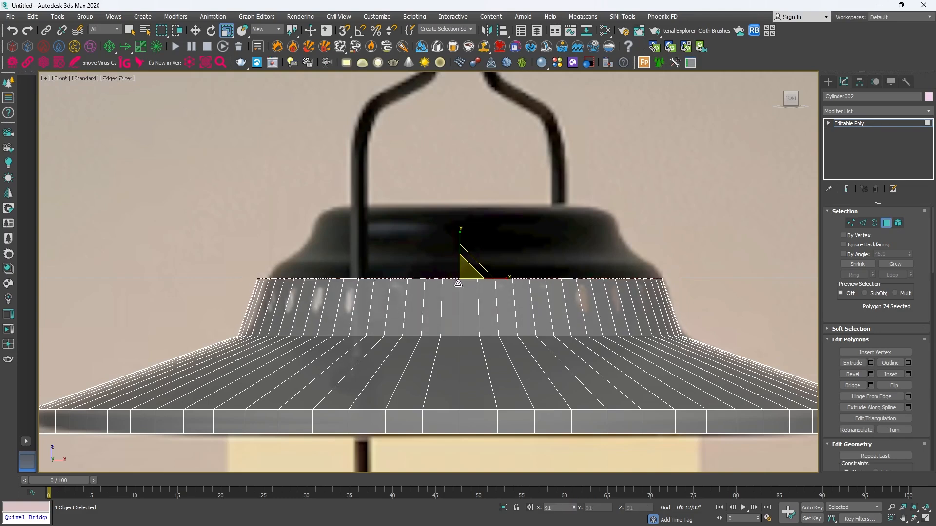
Extrude the cap above the vented band, lower it to about Z 0'9 21/32" and scale it in to the collar's outline
key("w")
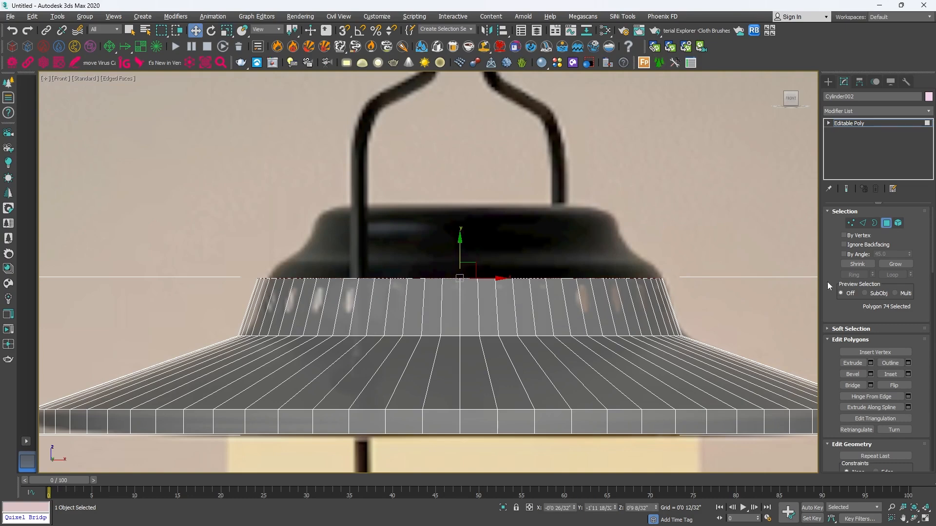
left_click(871, 362)
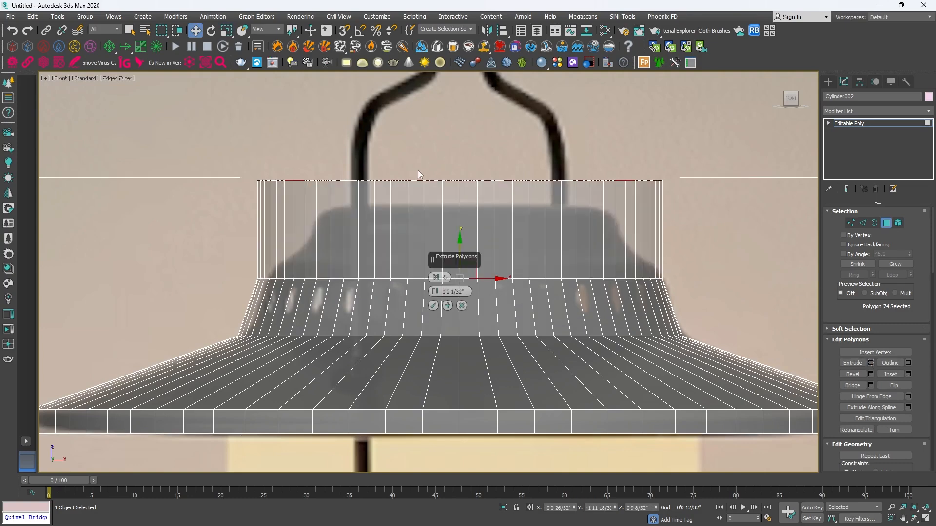
left_click(431, 298)
left_click_drag(460, 163, 405, 241)
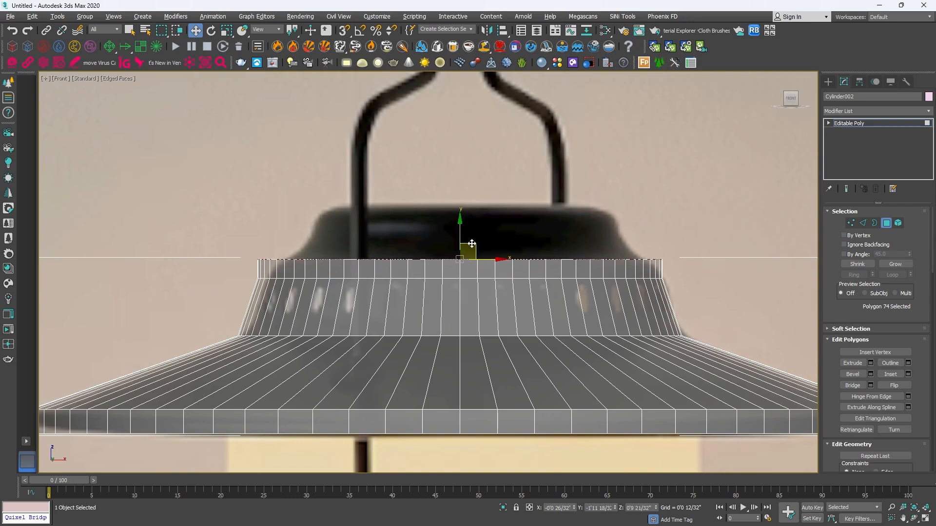
key("r")
left_click_drag(462, 256, 455, 262)
Extrude another collar section, lower its cap to about Z 0'10 2/32" and scale it to 88%
key("w")
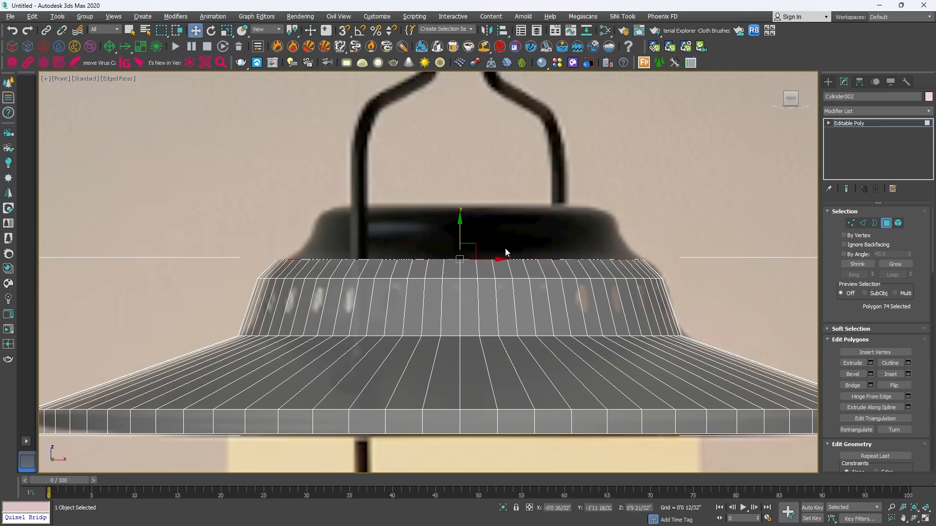
left_click(871, 363)
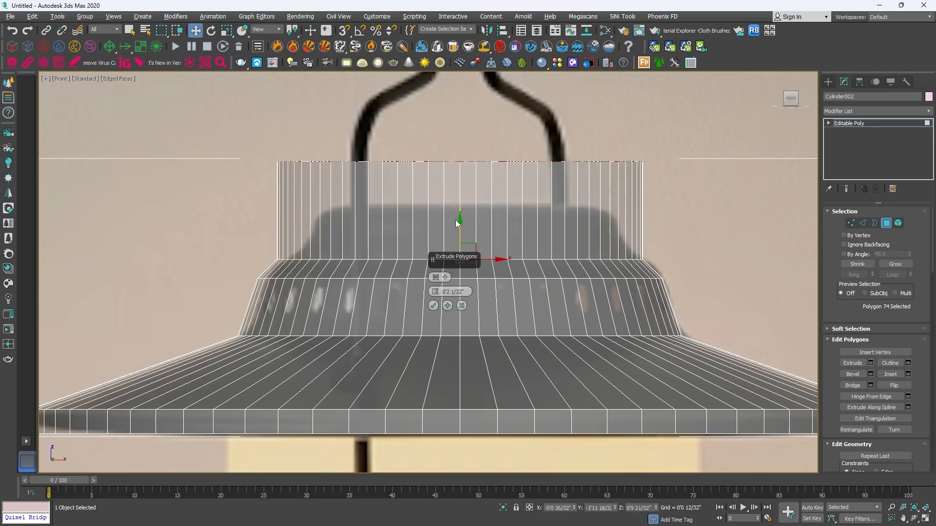
left_click(433, 306)
left_click_drag(458, 132, 454, 244)
key("r")
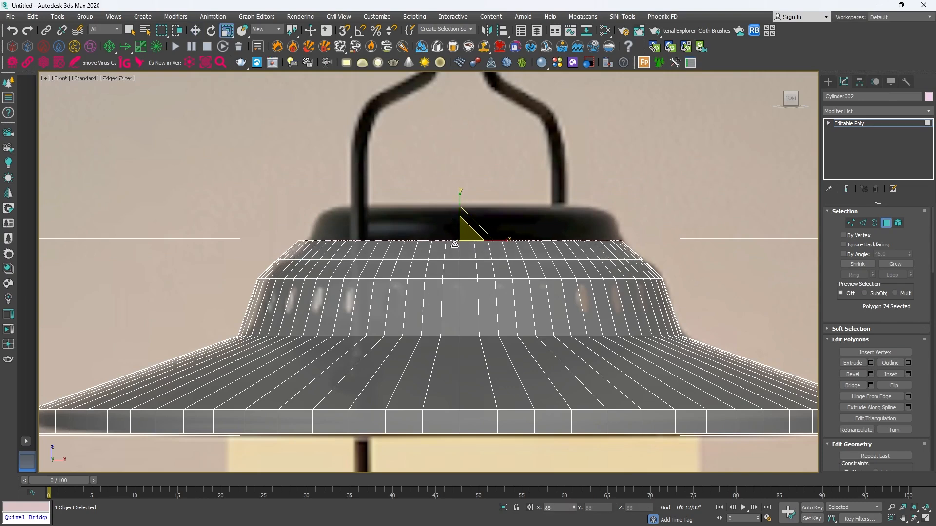
Extrude the cap for the uppermost collar rim, lower it to about Z 0'10 24/32" and compare it with the reference photo
key("w")
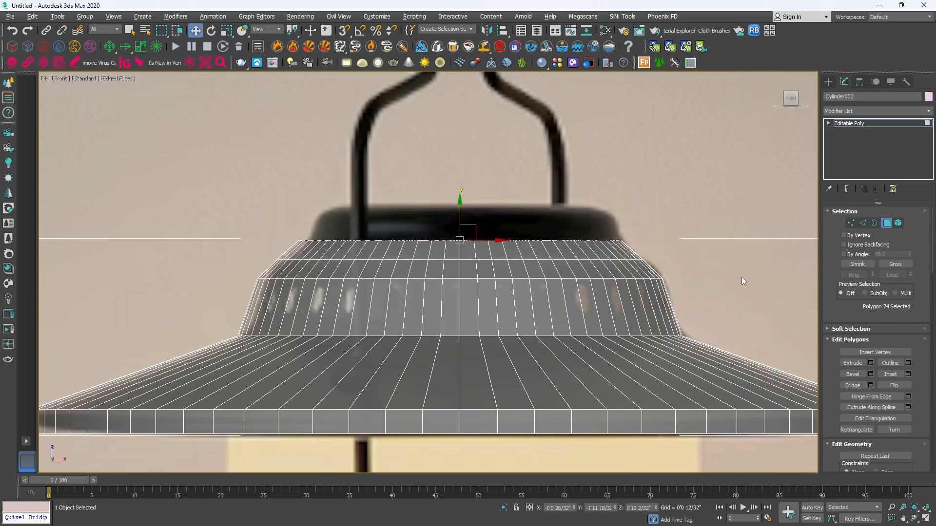
left_click(871, 364)
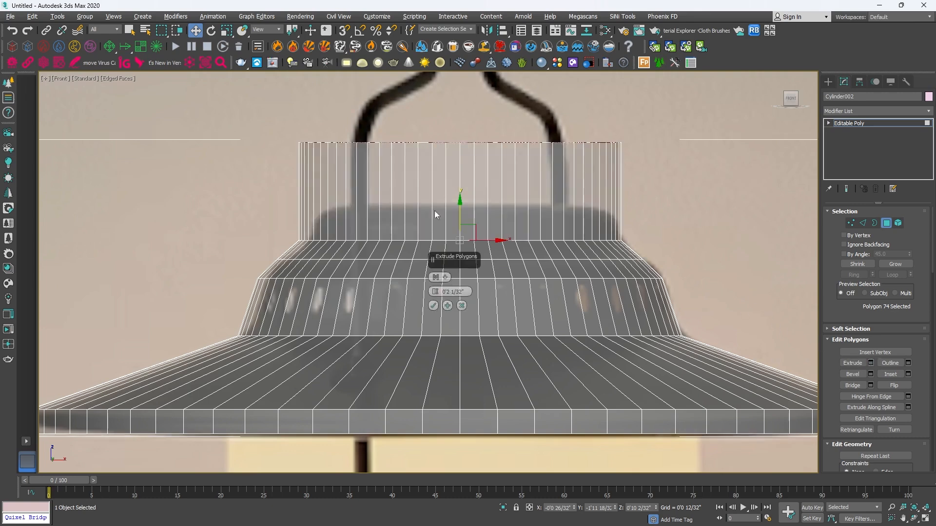
left_click(433, 306)
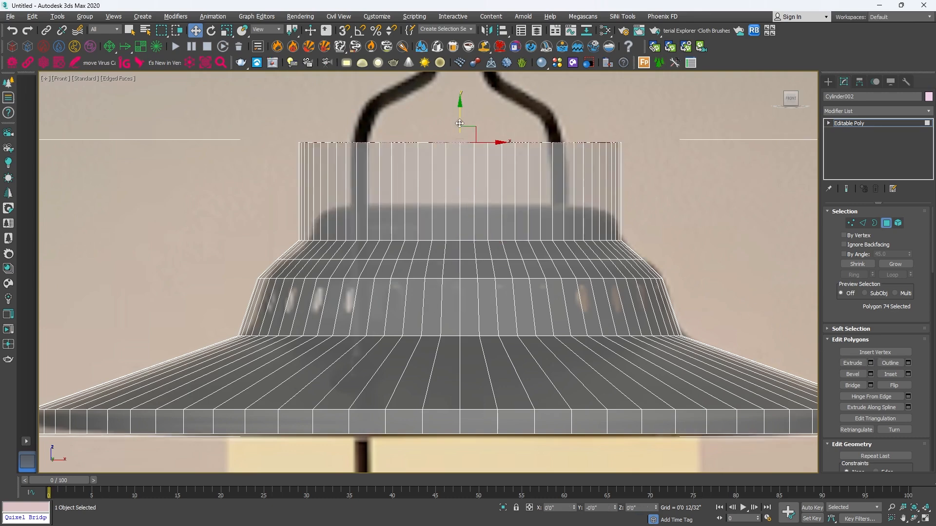
left_click_drag(457, 116, 460, 176)
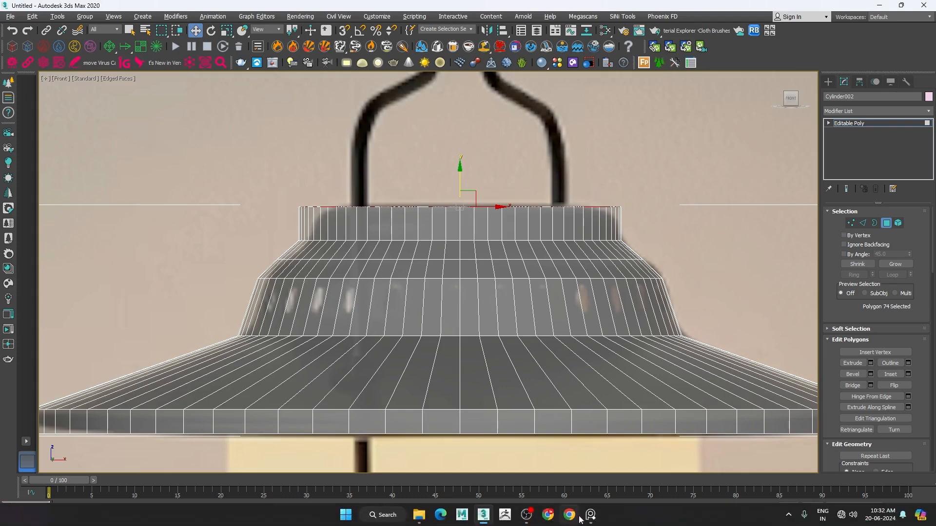
left_click(589, 514)
scroll(142, 191, "down", 5)
scroll(63, 140, "up", 5)
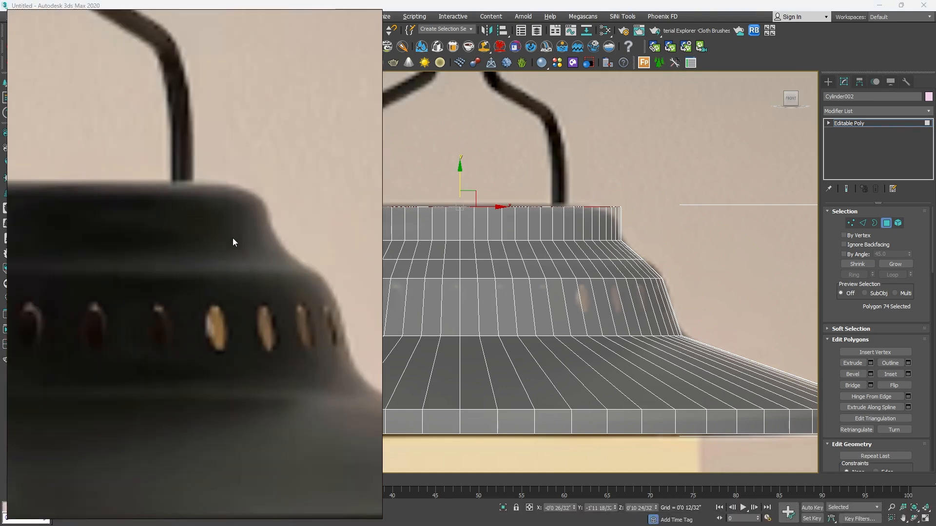
mouse_move(657, 524)
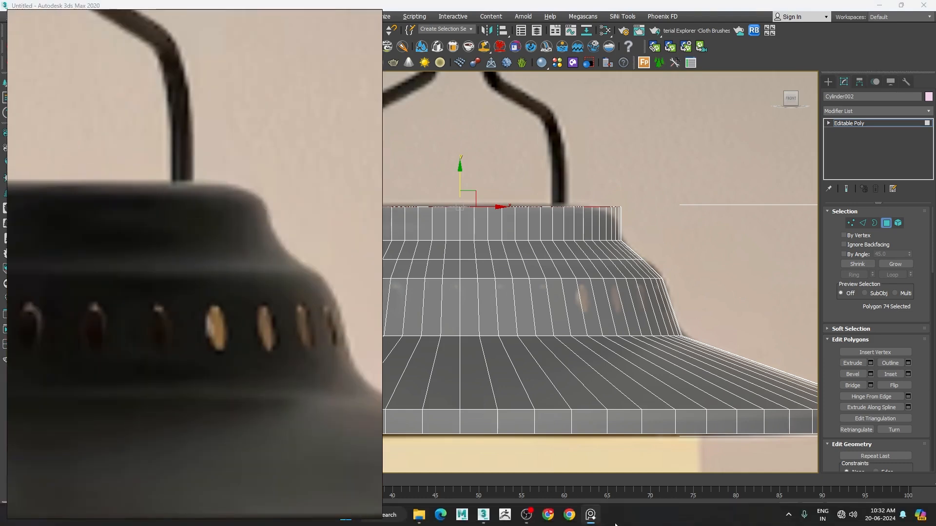
left_click(596, 518)
Inset the top cap by 0'0 1/32" and scale the inset face inward to roughly half the rim's width
key("alt+w")
middle_click(699, 364)
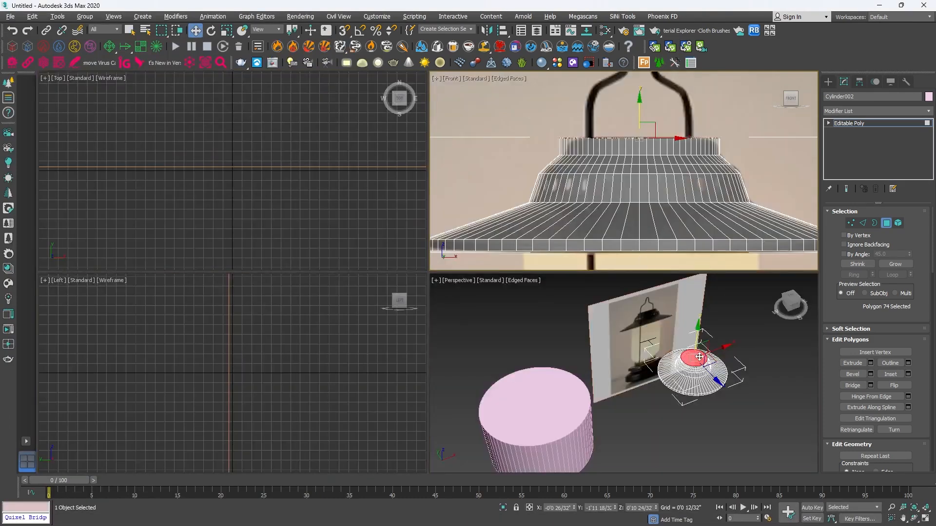
key("alt+w")
scroll(571, 247, "up", 5)
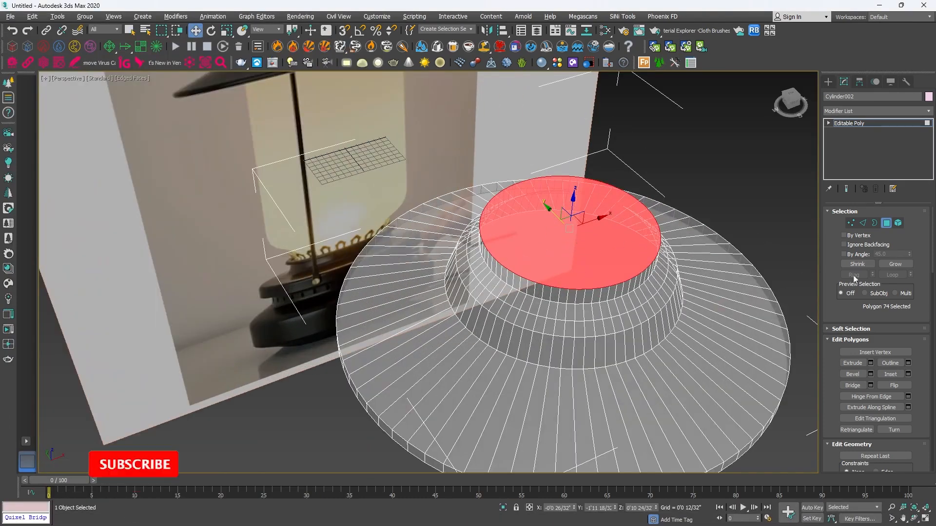
left_click(909, 374)
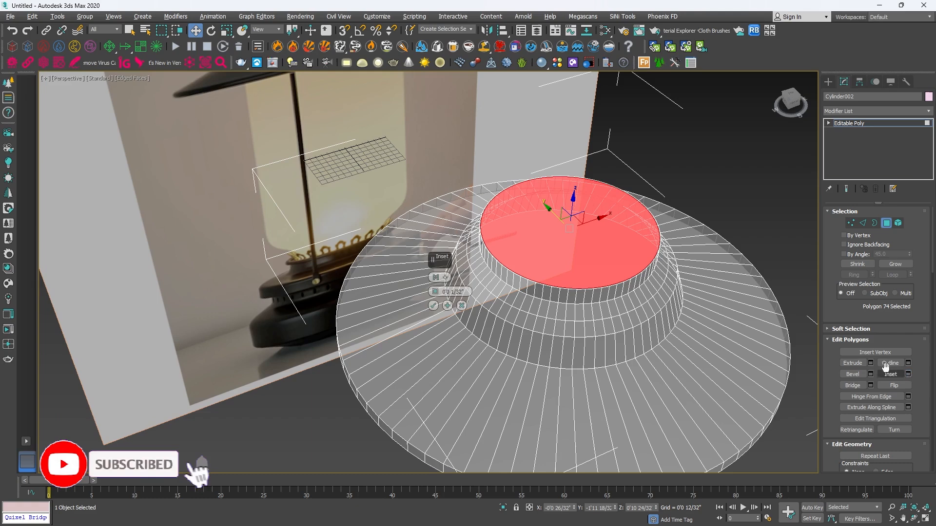
left_click(433, 306)
key("r")
left_click_drag(563, 233, 505, 271)
key("w")
scroll(548, 287, "up", 5)
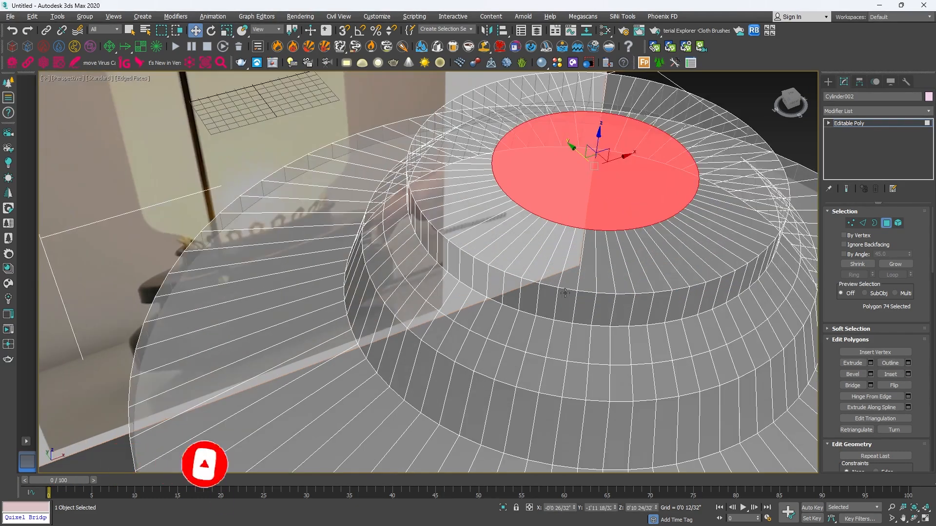
Select the outer edge loop of the top rim and preview a chamfer of 0'0 10/32" with 2 segments
left_click(864, 223)
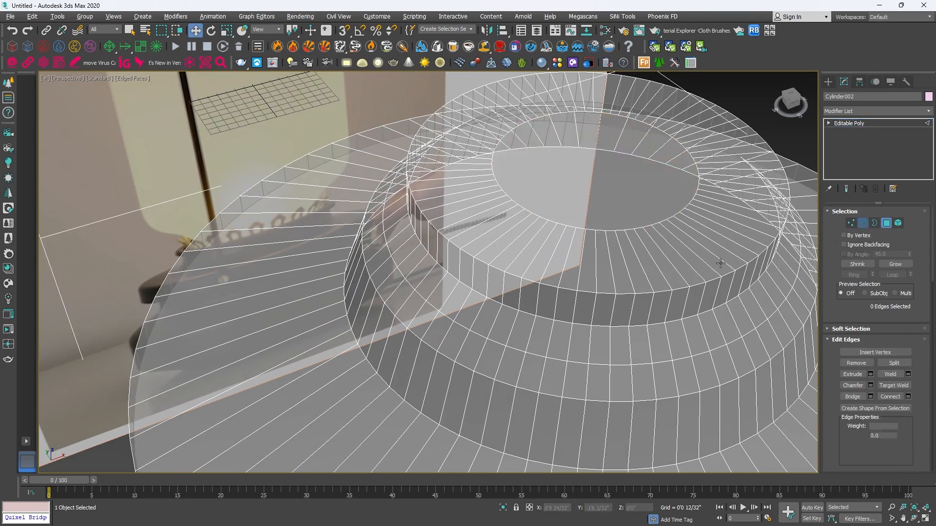
double_click(658, 291)
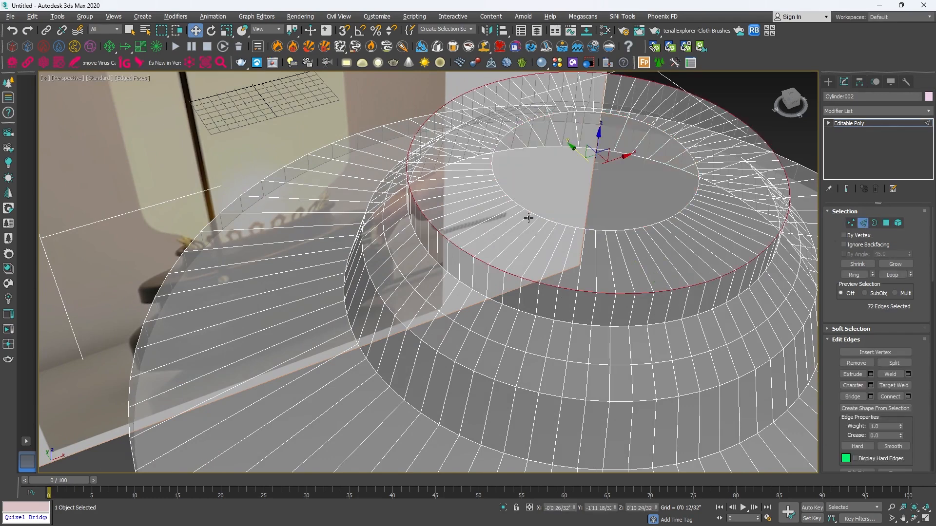
key("alt+w")
right_click(634, 177)
key("alt+w")
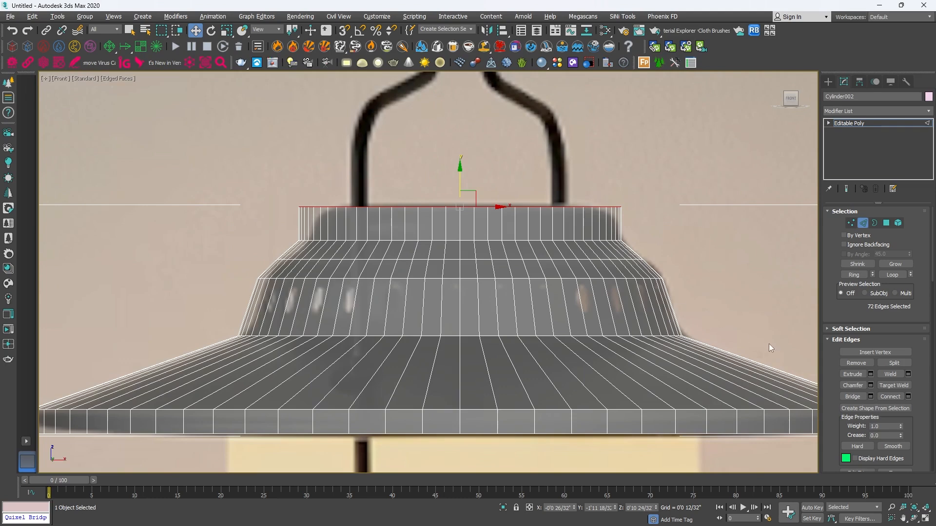
left_click(870, 385)
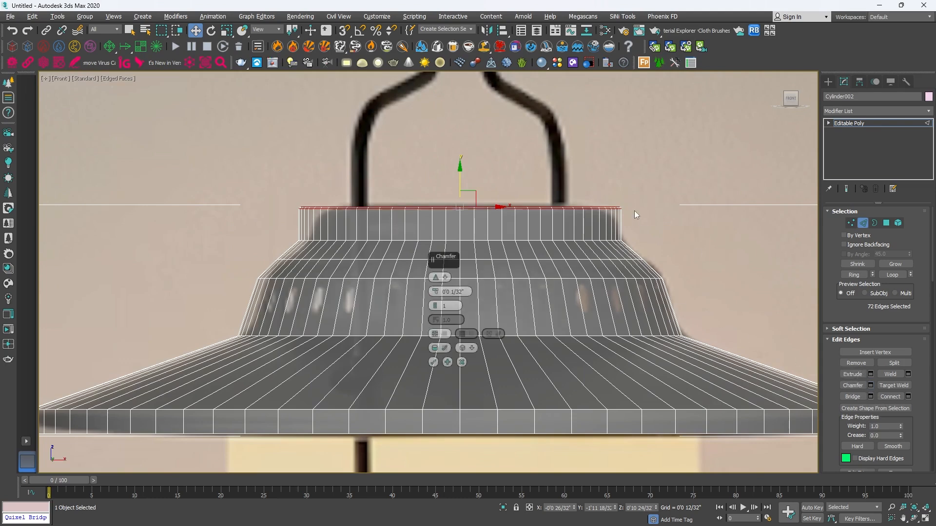
left_click_drag(432, 277, 431, 273)
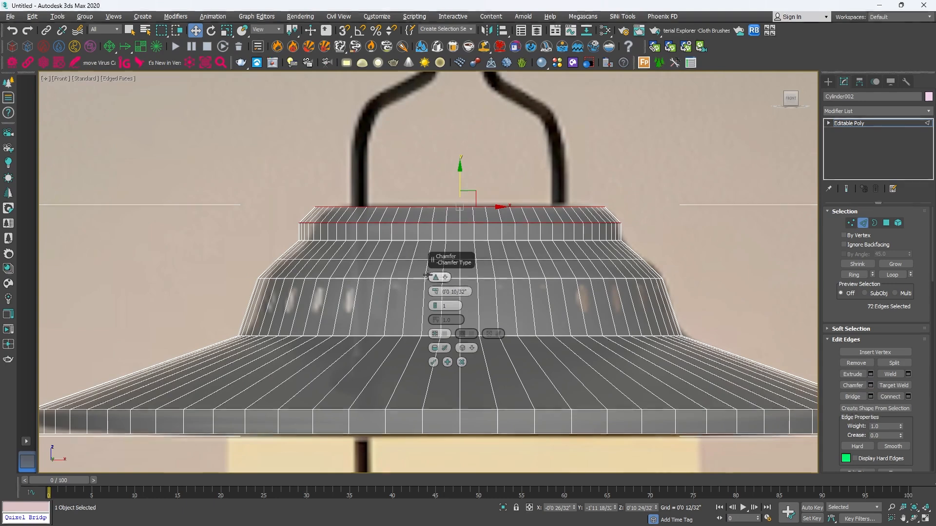
left_click(433, 303)
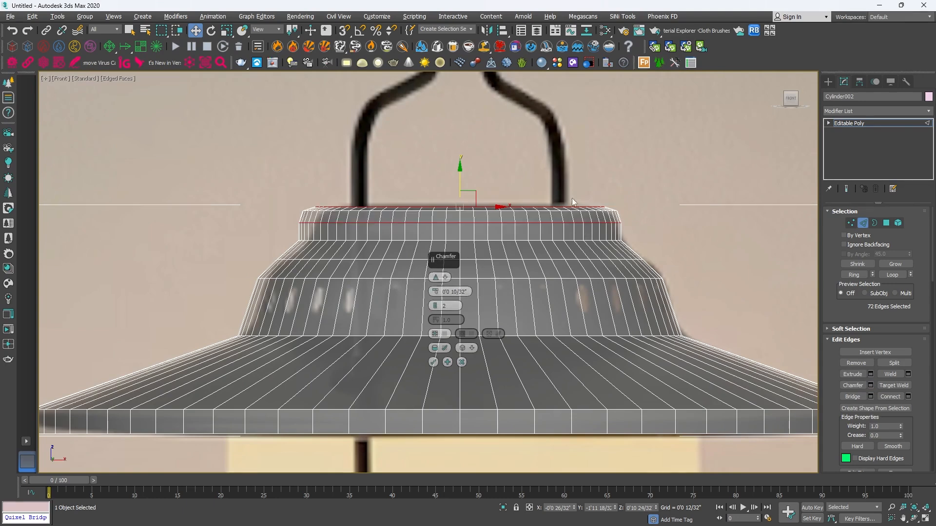
scroll(646, 210, "up", 4)
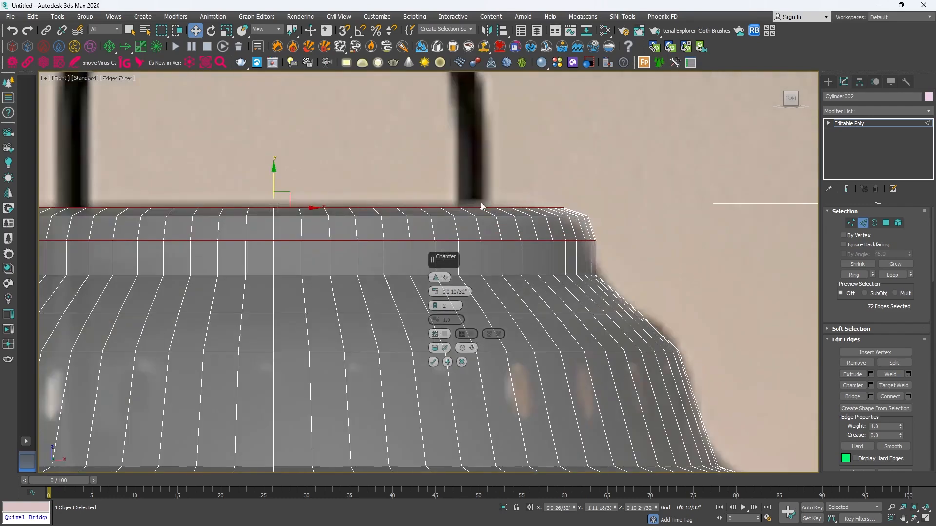
Set the rim chamfer amount to 0'0 15/32" with 2 segments and apply it
left_click_drag(435, 292, 442, 273)
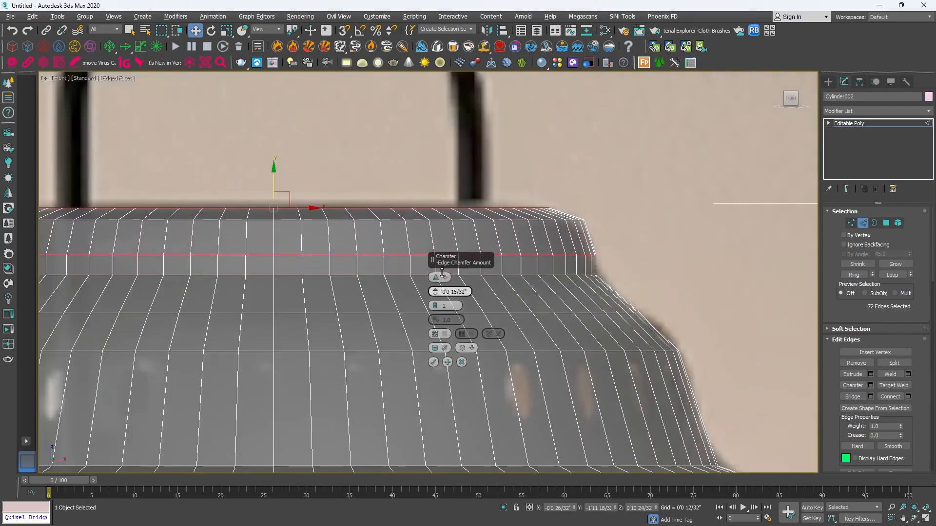
left_click(435, 302)
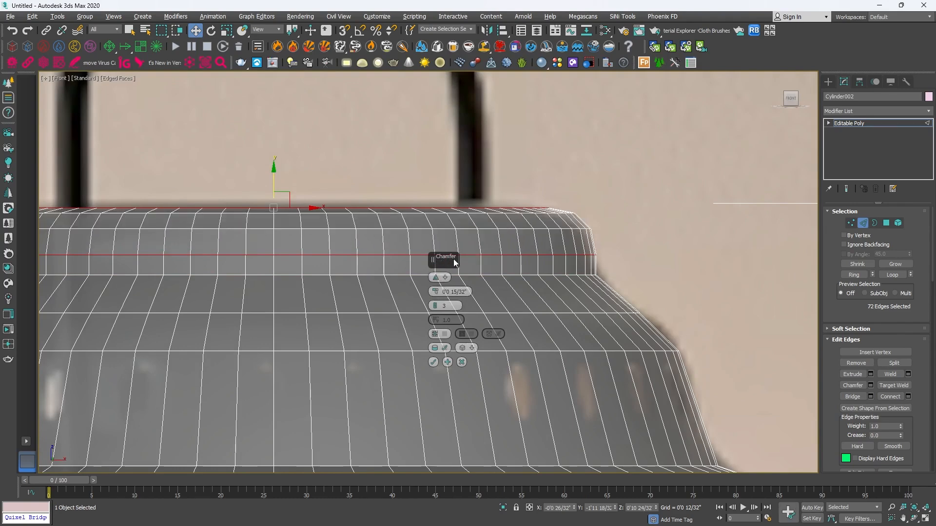
scroll(627, 216, "down", 3)
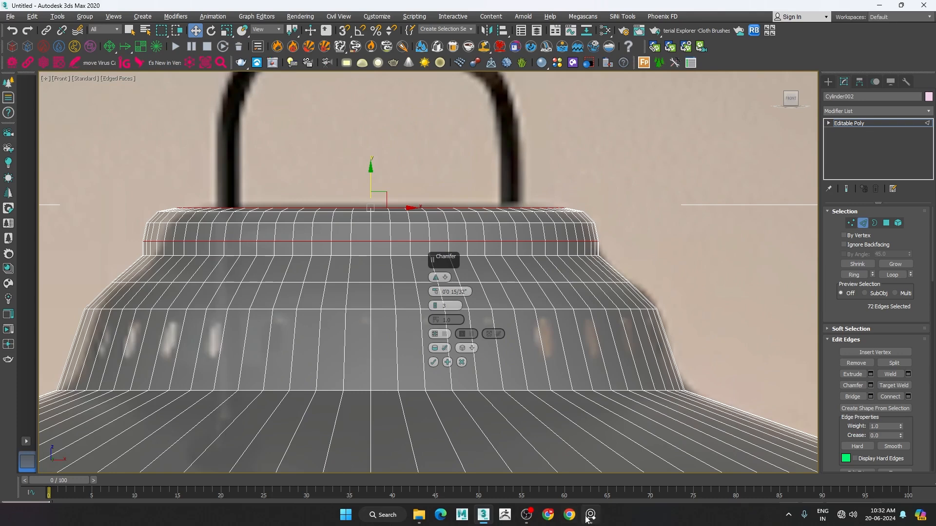
left_click(590, 515)
left_click(590, 517)
left_click(438, 309)
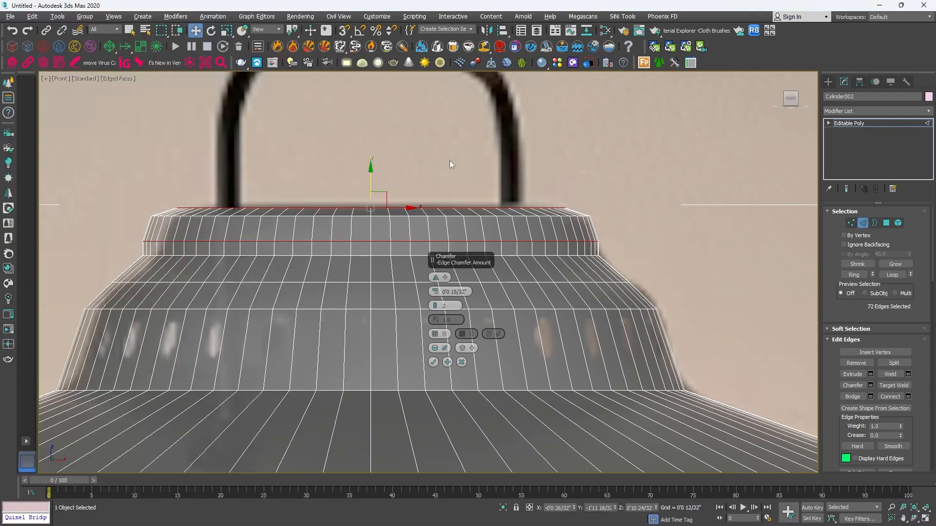
scroll(499, 209, "up", 2)
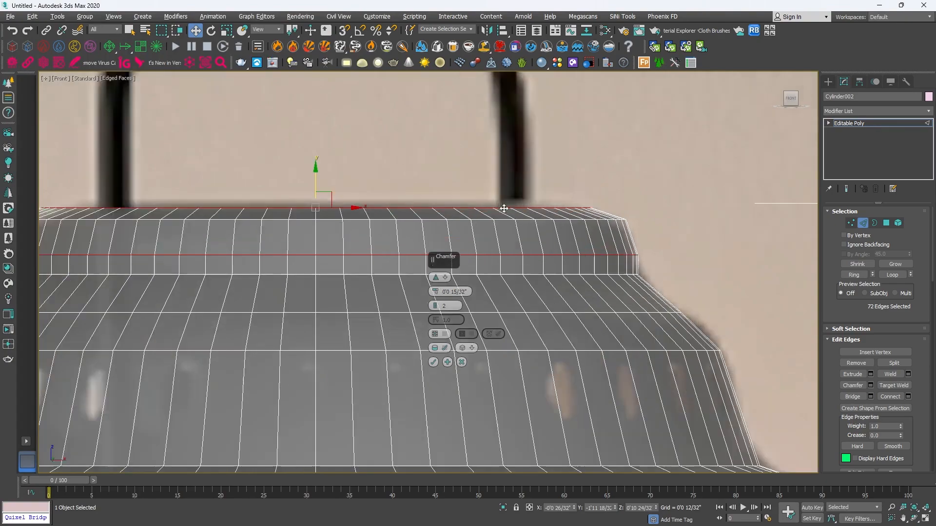
left_click(433, 363)
Examine the chamfered rim from the side in perspective and compare the collar's profile with the reference photo
key("alt+w")
middle_click(631, 371)
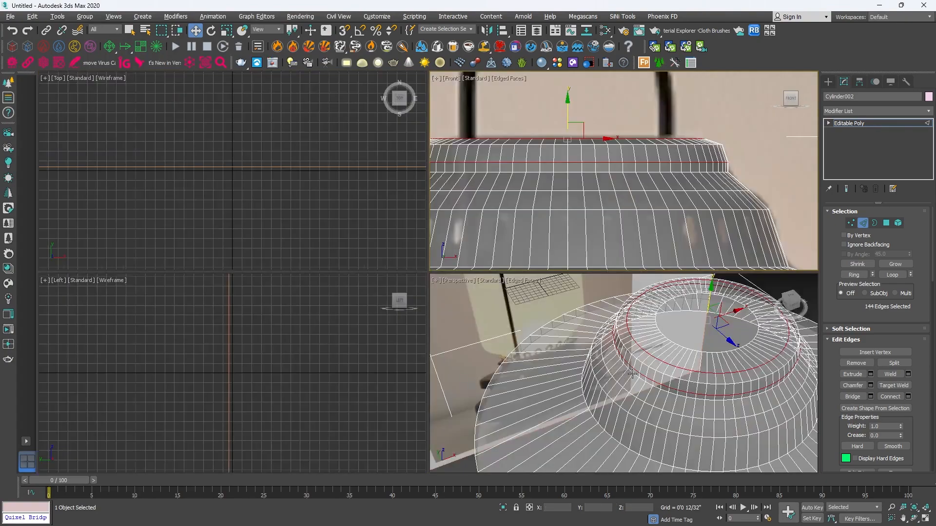
key("alt+w")
middle_click_drag(601, 344, 579, 265, "alt")
key("alt+w")
middle_click(632, 215)
key("alt+w")
left_click(589, 514)
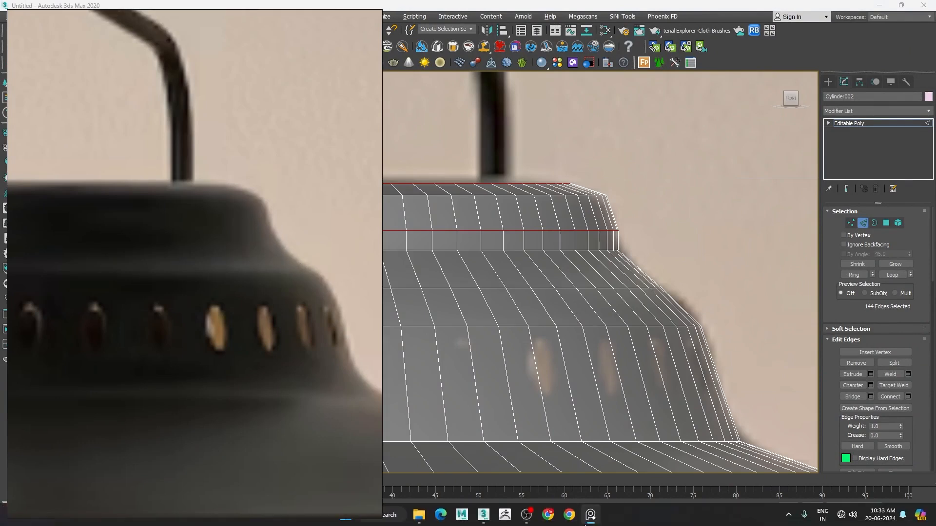
left_click(590, 515)
Scale the edge loop midway between the vented band and the top rim slightly inward to follow the collar's curve
double_click(591, 288)
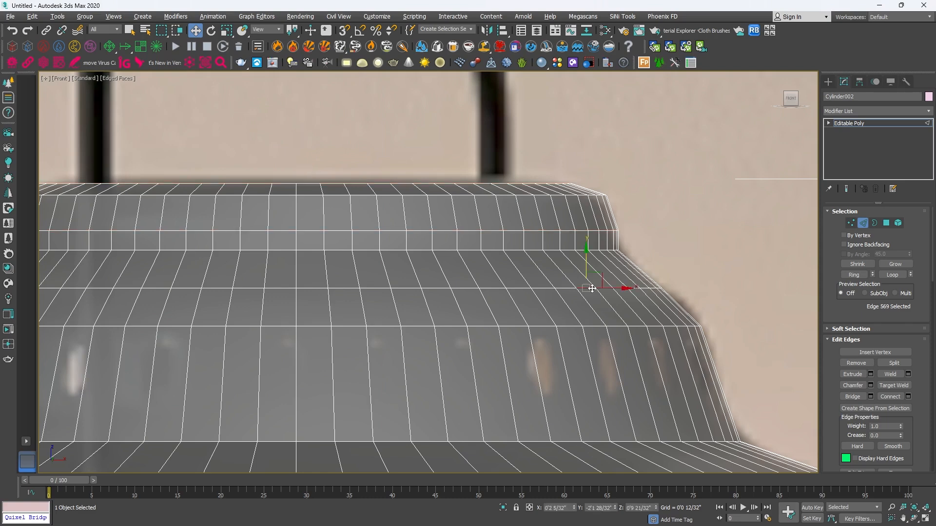
key("r")
left_click_drag(295, 284, 327, 290)
key("w")
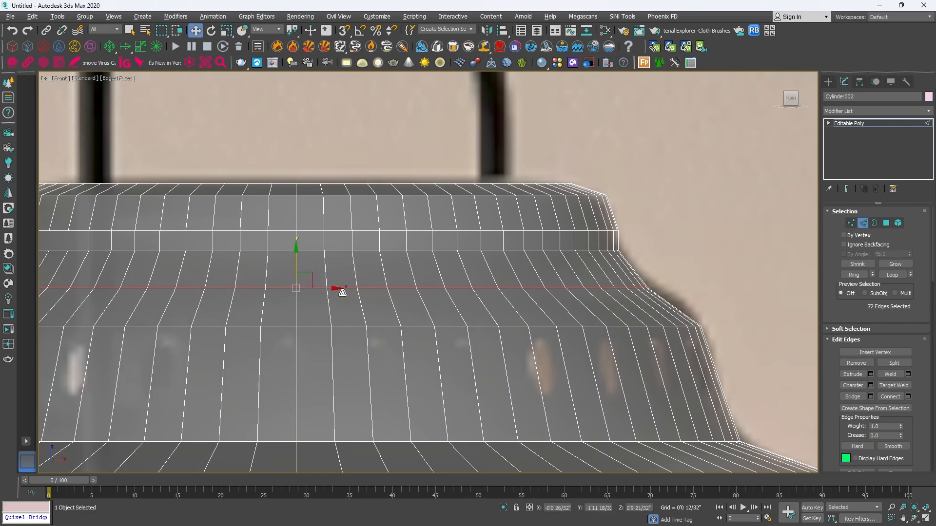
Connect the sloping edges just above the vented band with one new edge loop
middle_click_drag(402, 330, 445, 253)
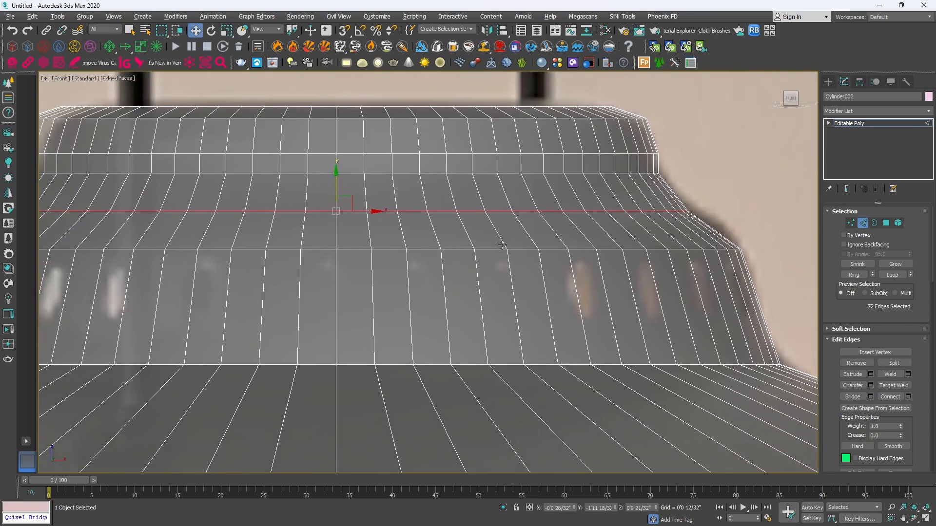
scroll(633, 240, "down", 3)
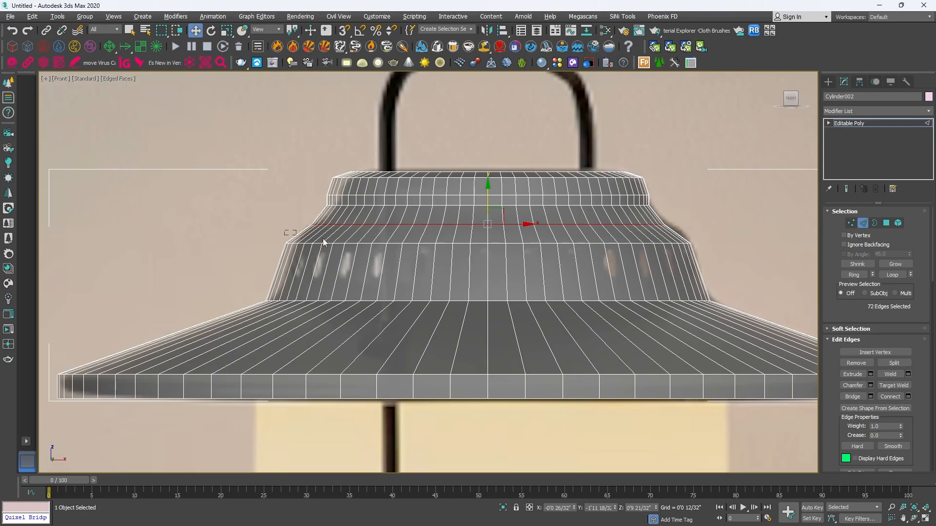
left_click_drag(324, 242, 710, 234)
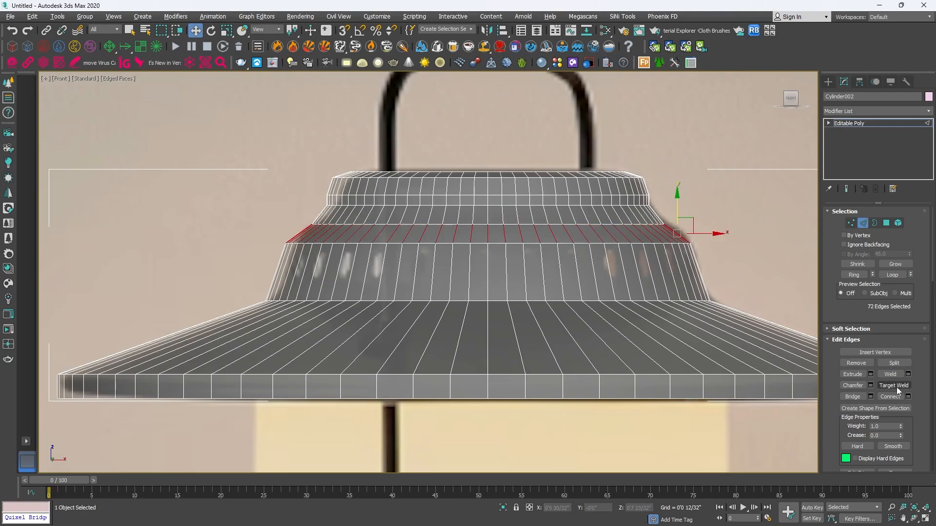
left_click(908, 397)
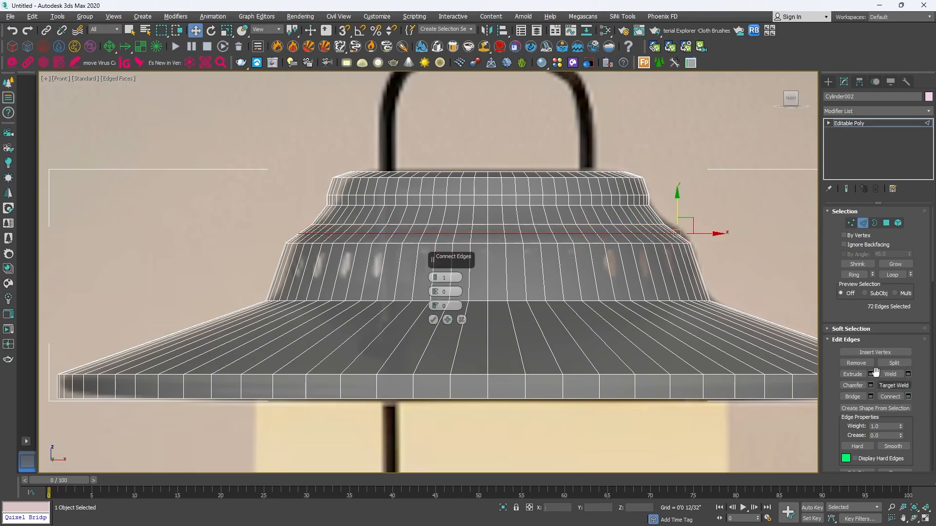
left_click(433, 320)
Scale the new edge loop above the vented band to 104% to round the collar's shoulder, and check the profile
scroll(519, 250, "up", 2)
key("r")
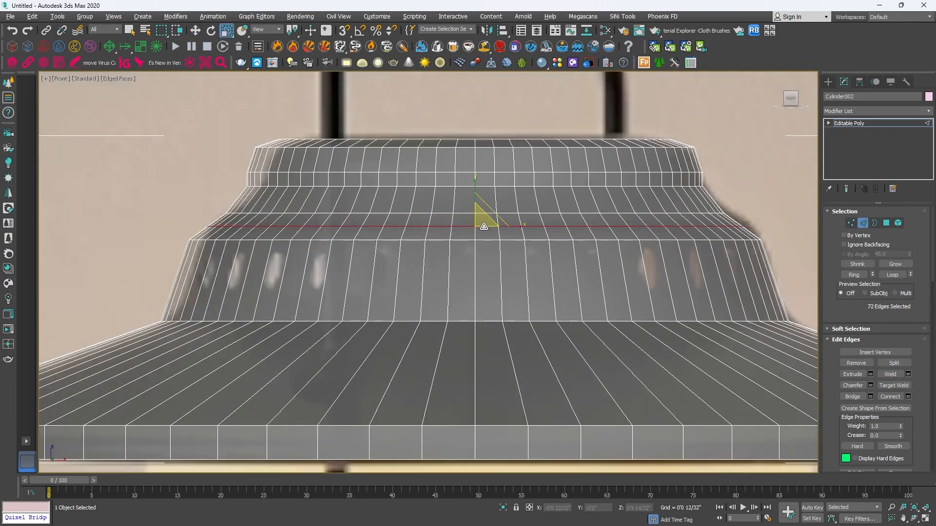
left_click_drag(478, 223, 478, 222)
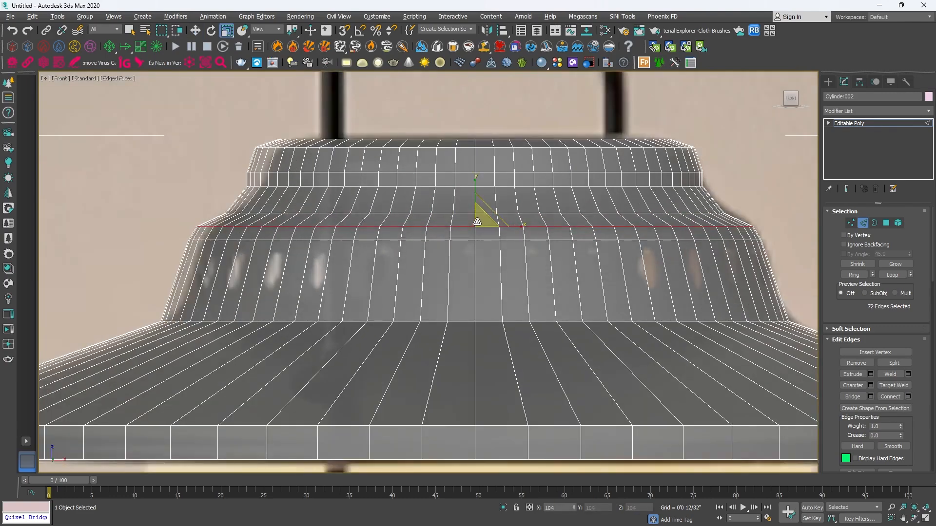
key("w")
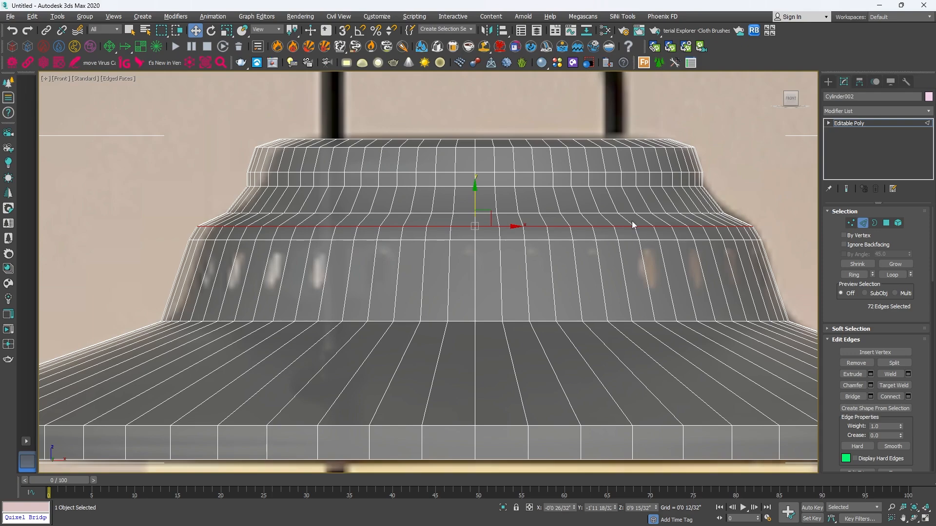
scroll(545, 238, "down", 3)
scroll(505, 242, "up", 6)
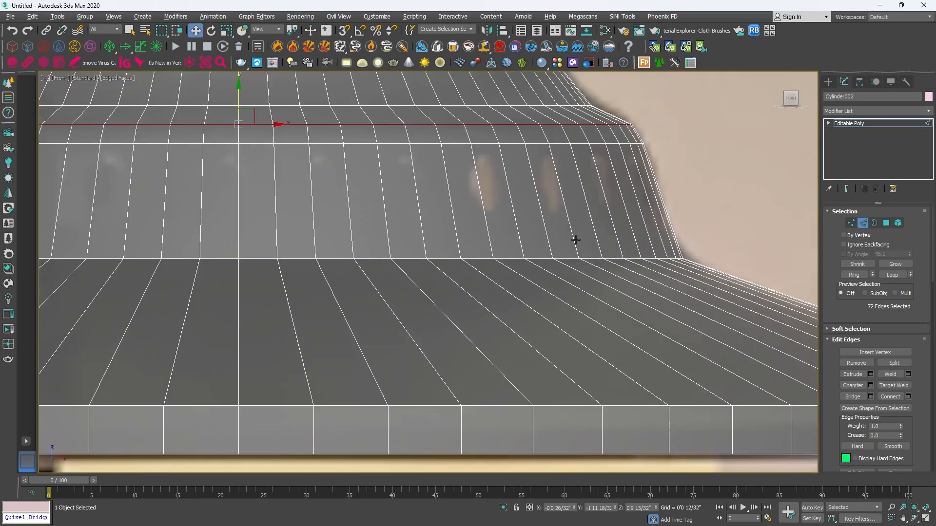
scroll(575, 240, "down", 4)
key("alt+w")
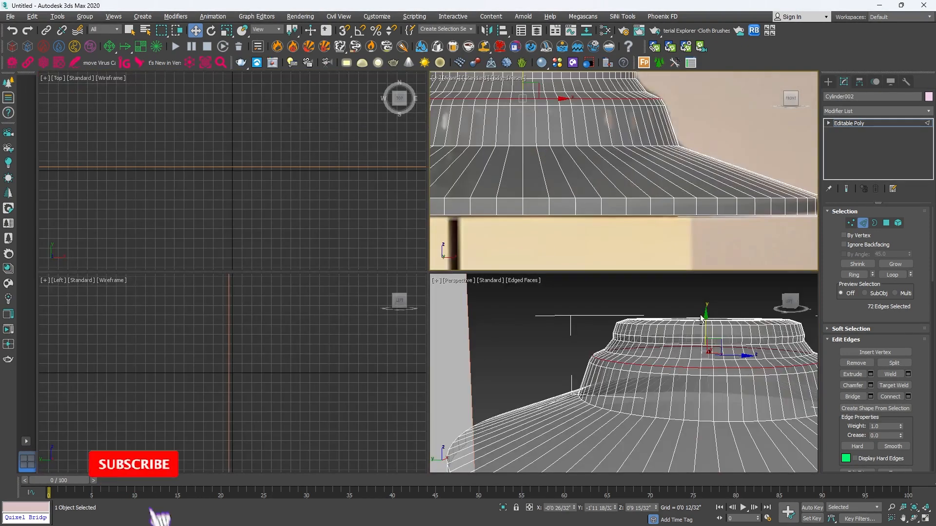
Turn on see-through display for the shade and inset its large underside polygon by 0'0 1/32"
middle_click(700, 337)
key("alt+w")
scroll(699, 348, "down", 2)
scroll(607, 325, "down", 2)
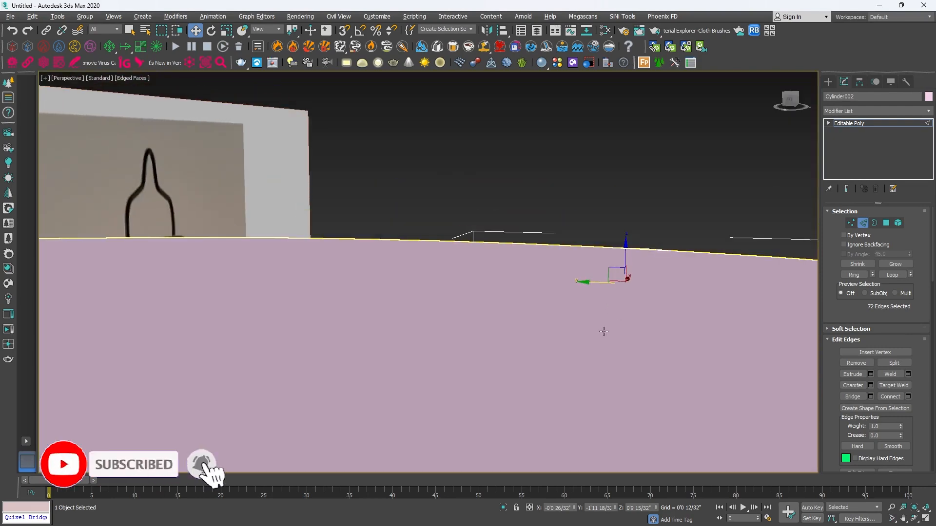
key("alt+x")
middle_click_drag(604, 331, 509, 290, "alt")
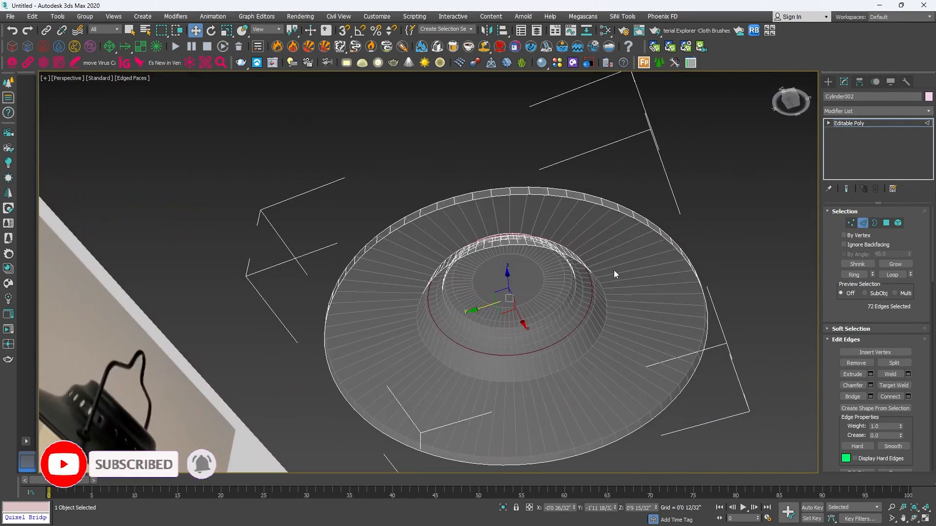
left_click(654, 268)
left_click(885, 224)
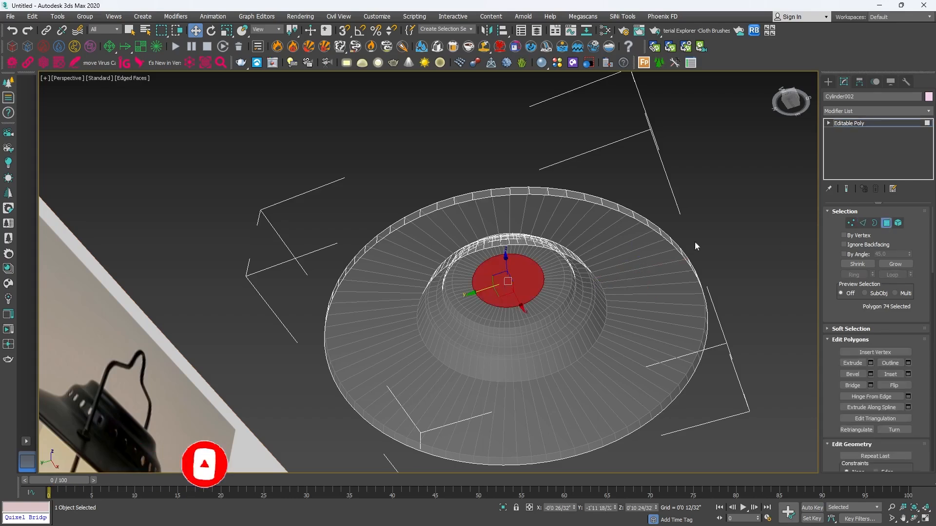
left_click(640, 288)
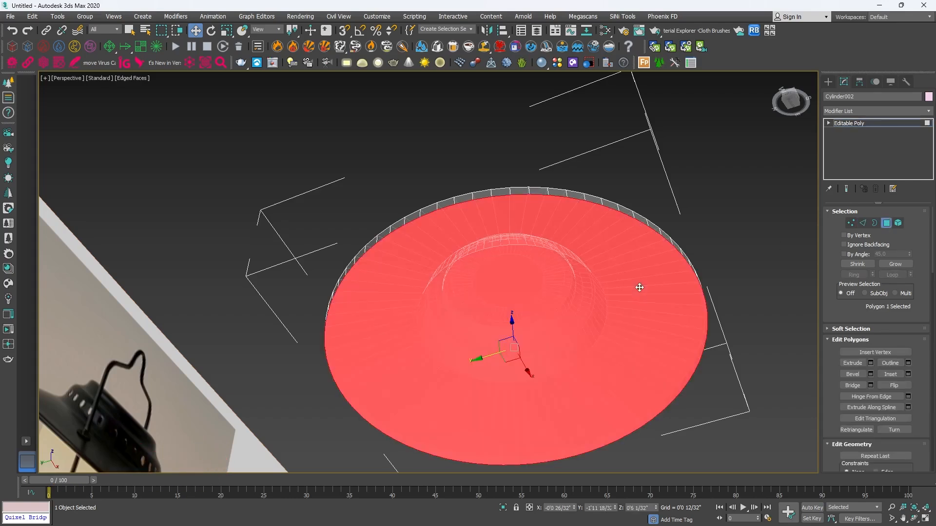
left_click(908, 375)
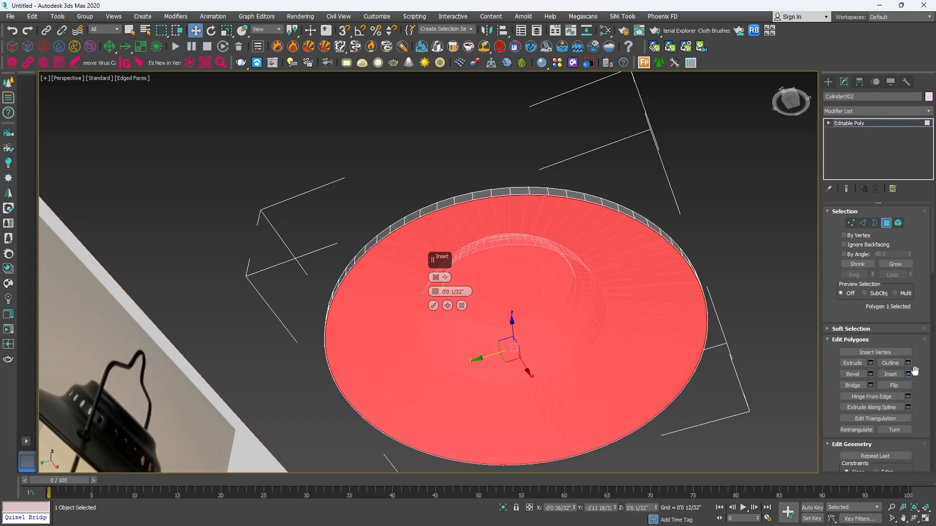
left_click(431, 307)
Scale the inset underside polygon inward to about two thirds of the brim's diameter
key("r")
left_click_drag(511, 340, 478, 365)
scroll(419, 305, "down", 2)
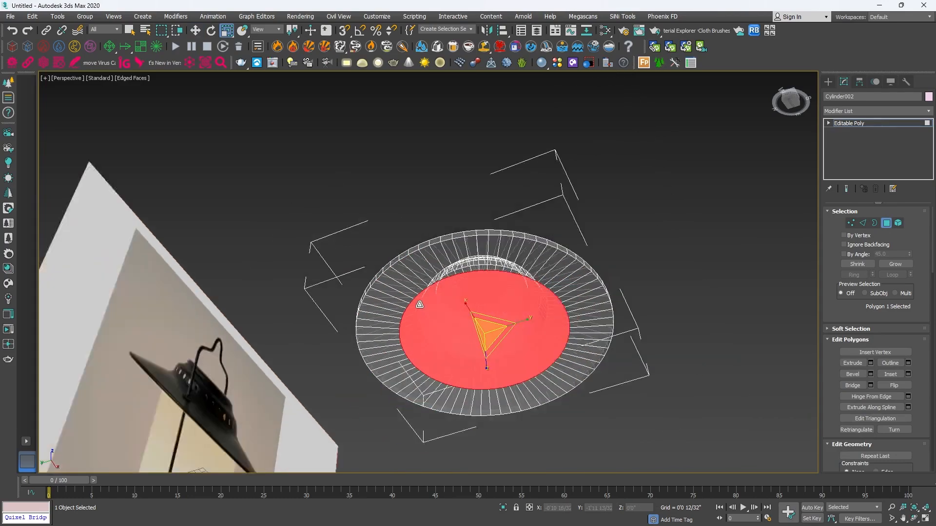
middle_click_drag(281, 322, 352, 262)
middle_click_drag(263, 345, 405, 246)
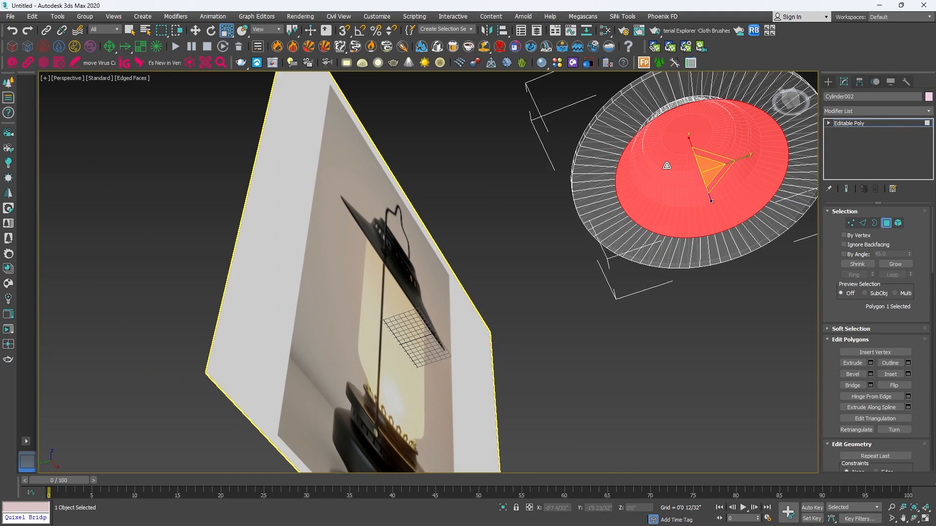
Clone the spare cylinder as an independent copy and place it in front of the reference image at the shade
key("w")
key("alt+w")
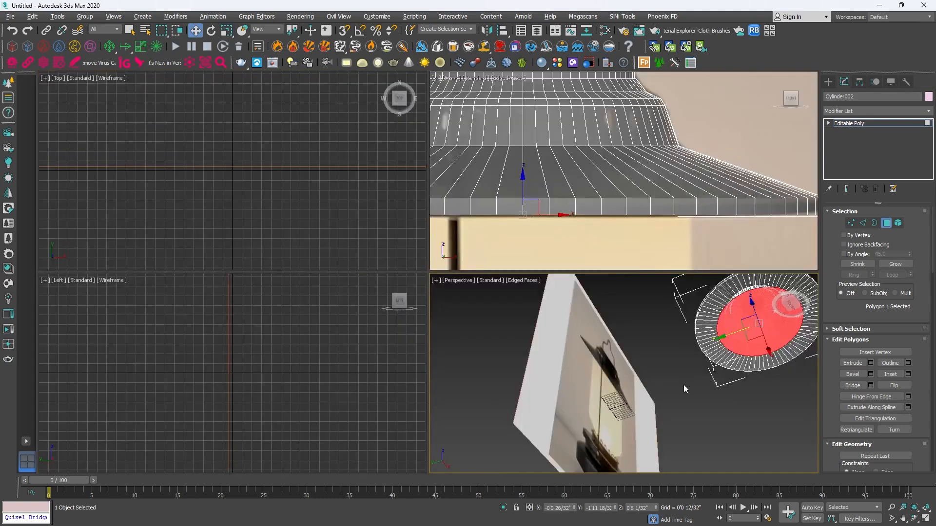
key("alt+w")
scroll(609, 317, "down", 4)
middle_click_drag(629, 273, 575, 320, "alt")
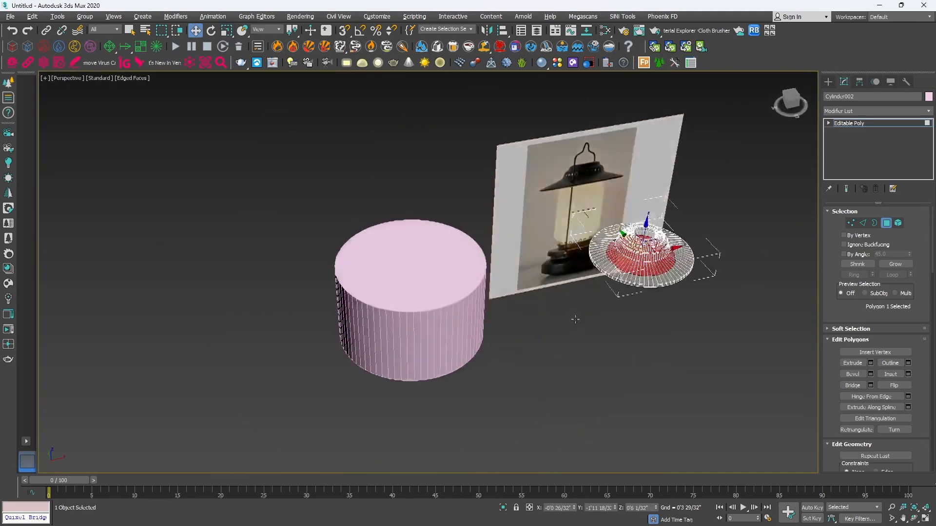
left_click(828, 81)
left_click(413, 281)
key("alt+w")
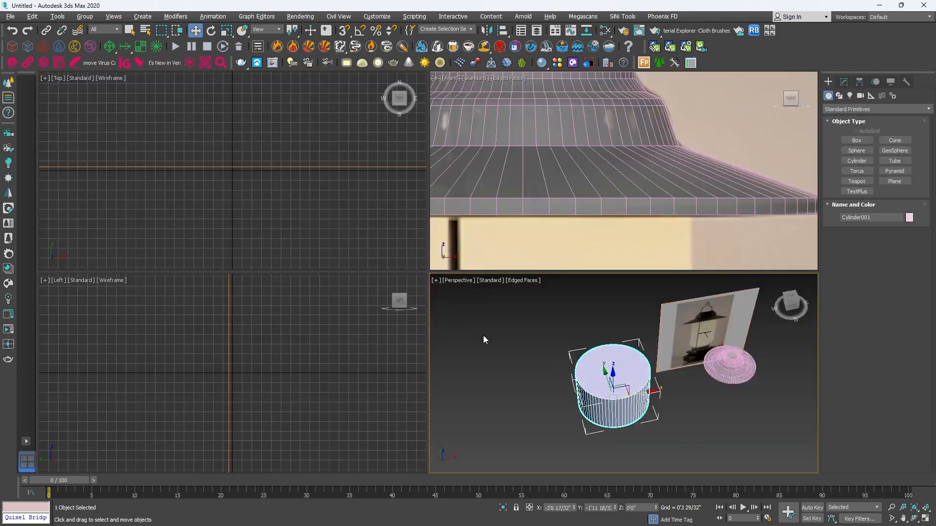
key("alt+w")
mouse_move(445, 314)
left_mouse_down("shift")
mouse_move(575, 273)
mouse_move(677, 269)
left_mouse_up("shift")
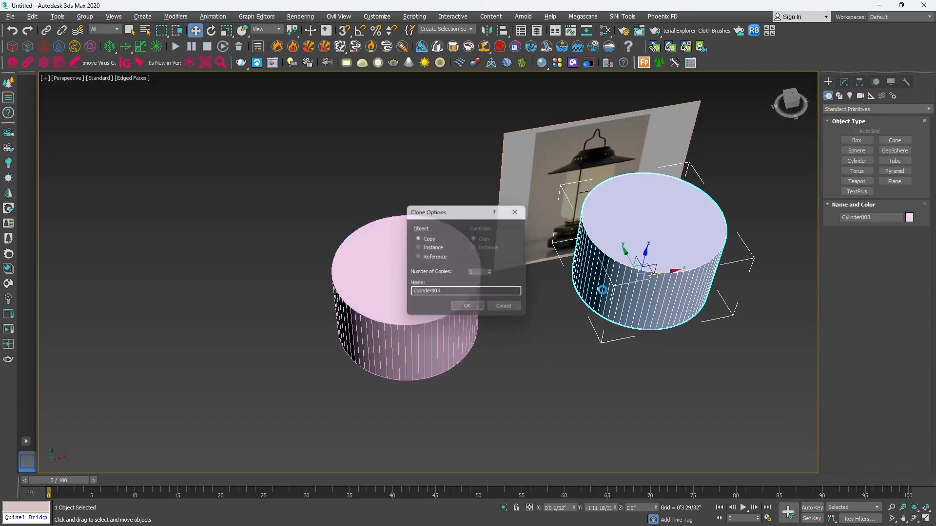
left_click(485, 308)
Set the copied cylinder's radius to 0'4 28/32" and center it on the lamp glass in the front view
key("alt+w")
right_click(666, 192)
key("alt+w")
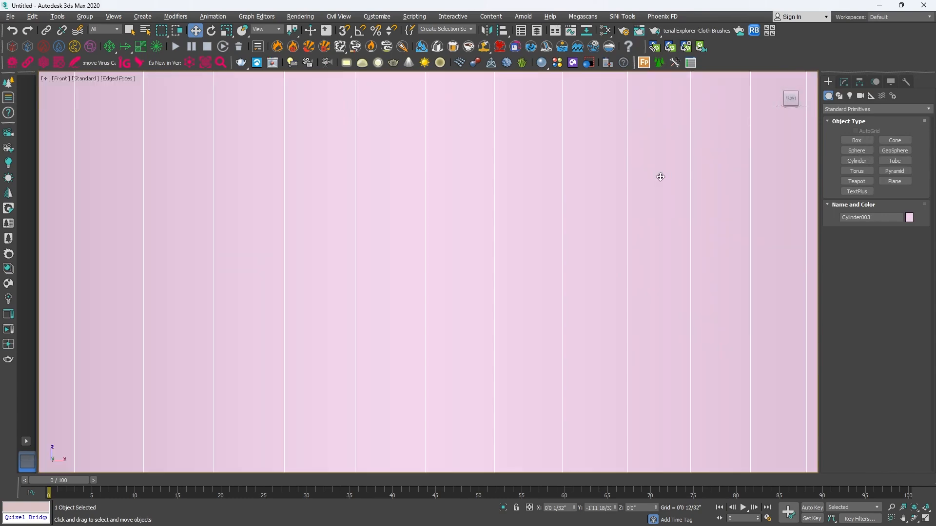
key("z")
scroll(520, 215, "down", 2)
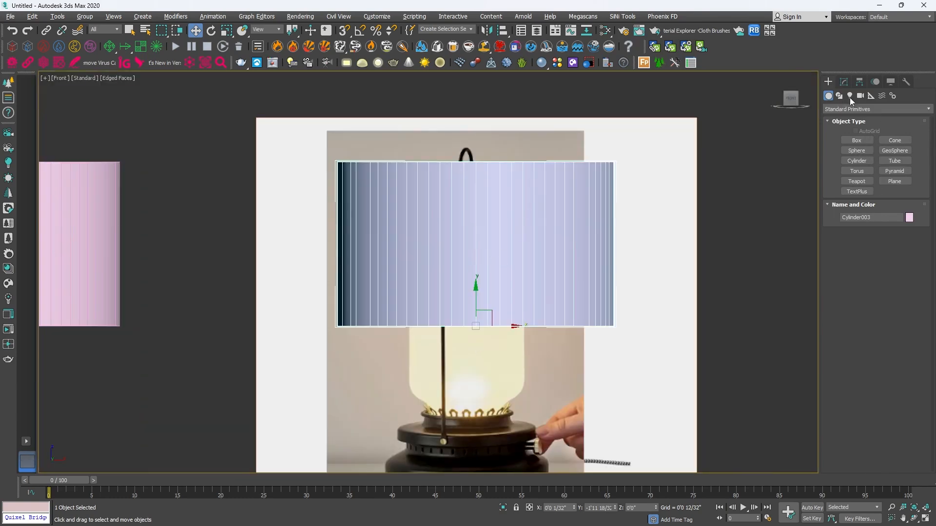
left_click(844, 82)
left_click_drag(911, 227, 911, 259)
scroll(605, 263, "up", 4)
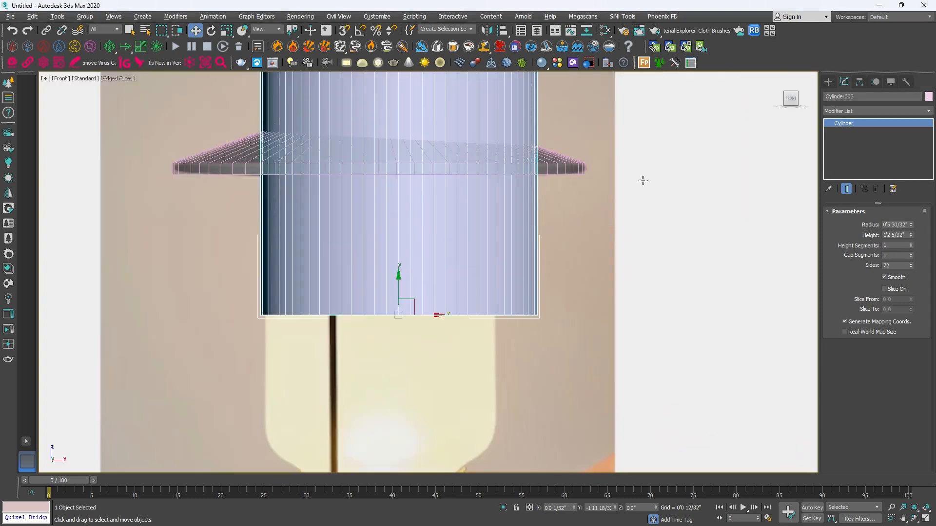
left_click_drag(911, 226, 911, 234)
left_click_drag(432, 316, 414, 315)
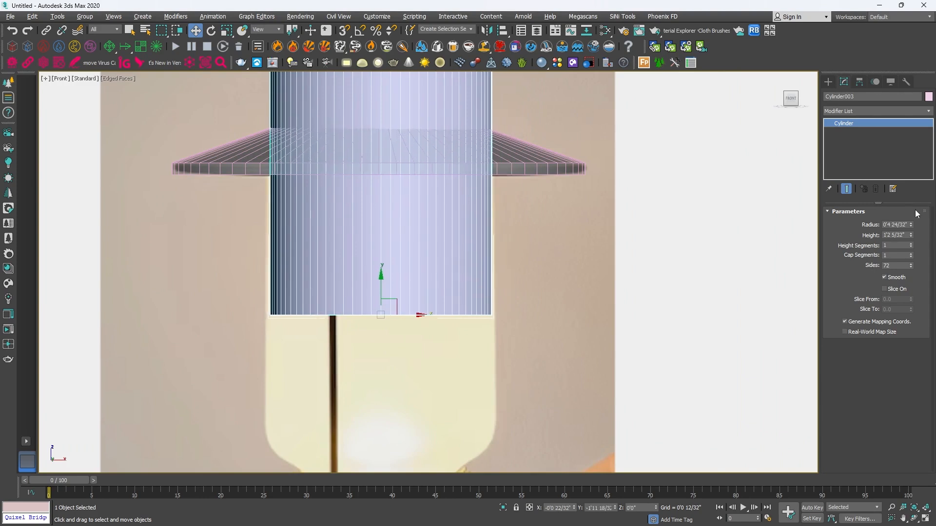
left_click_drag(911, 227, 911, 224)
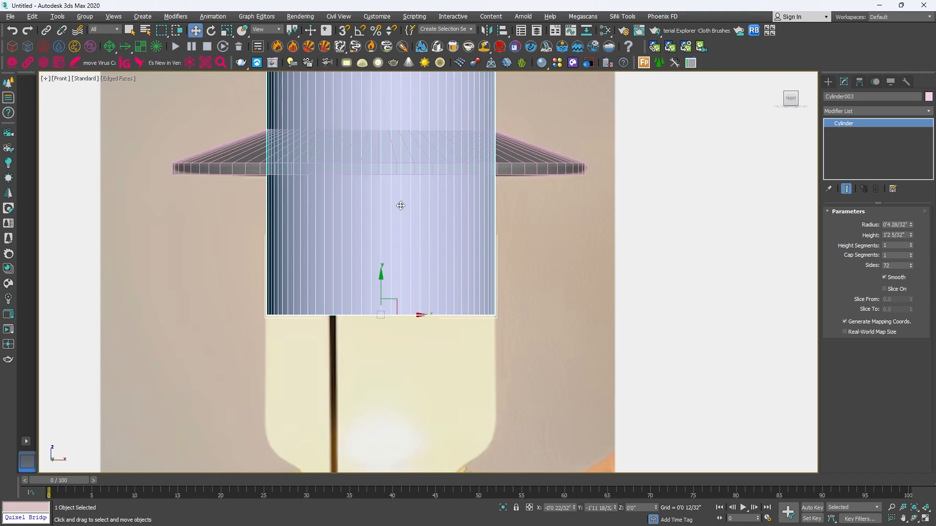
Lower the copied cylinder so it covers the glass between the shade and the lamp base
middle_click_drag(400, 205, 454, 182)
left_click_drag(466, 211, 445, 380)
key("alt+w")
key("alt+w")
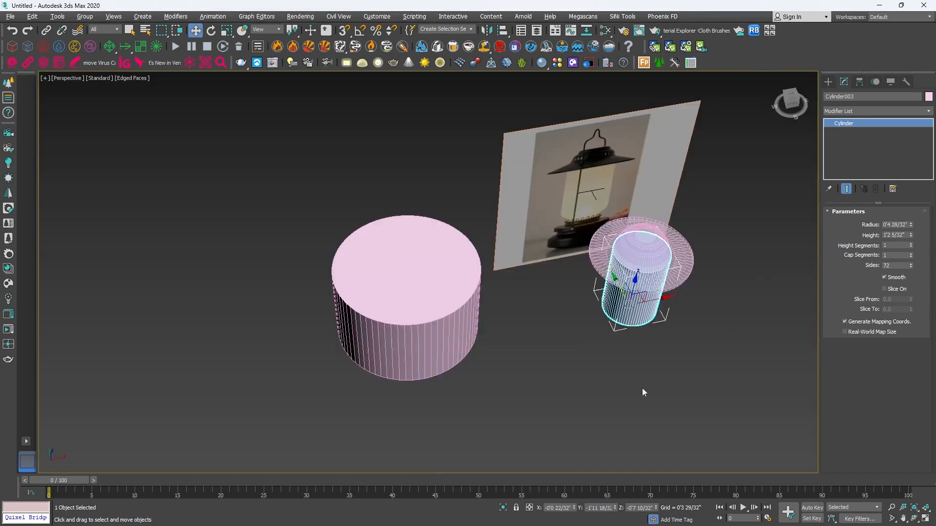
Scale the shade's inner underside polygon inward to match the glass cylinder's width, and leave polygon editing
left_click(677, 261)
key("z")
middle_click_drag(675, 296, 529, 287, "alt")
key("4")
left_click(543, 296)
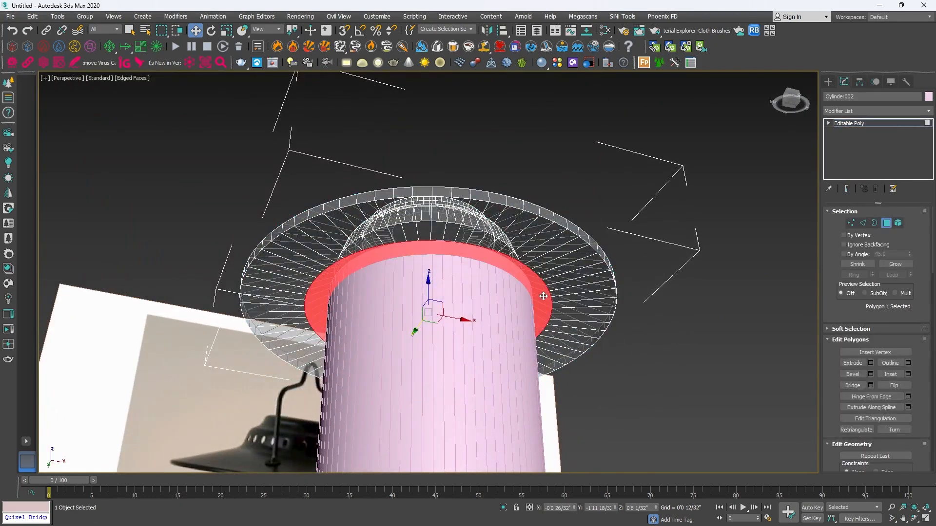
key("r")
left_click_drag(422, 314, 422, 324)
mouse_move(522, 291)
middle_mouse_down("alt")
mouse_move(460, 272)
mouse_move(526, 287)
middle_mouse_up("alt")
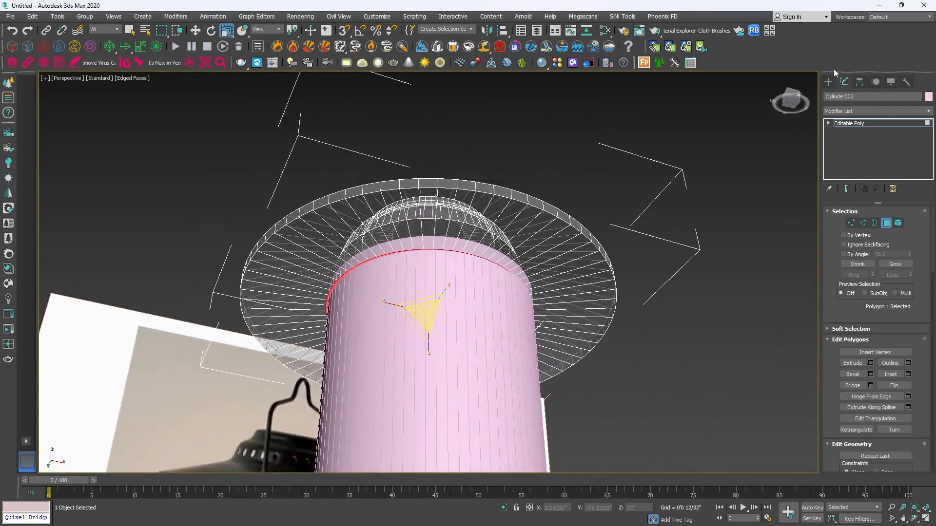
left_click(827, 82)
key("w")
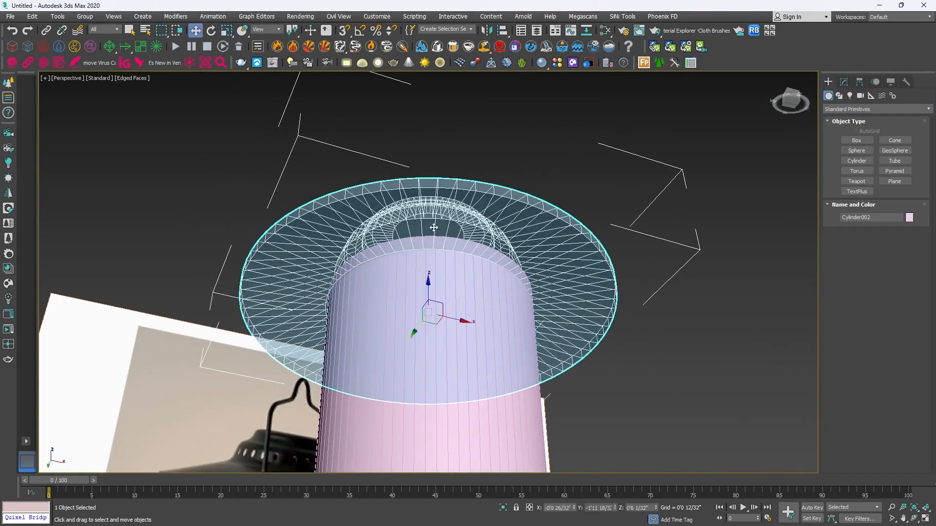
Move the glass cylinder straight down over the lamp base in the front view, clear of the shade
key("alt+w")
middle_click(648, 156)
key("alt+w")
scroll(602, 201, "down", 2)
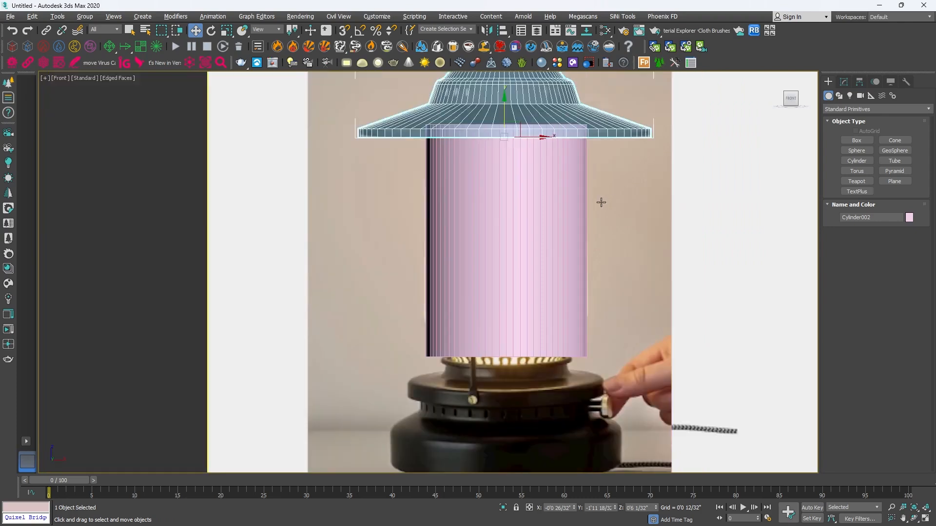
left_click(546, 228)
scroll(549, 244, "down", 2)
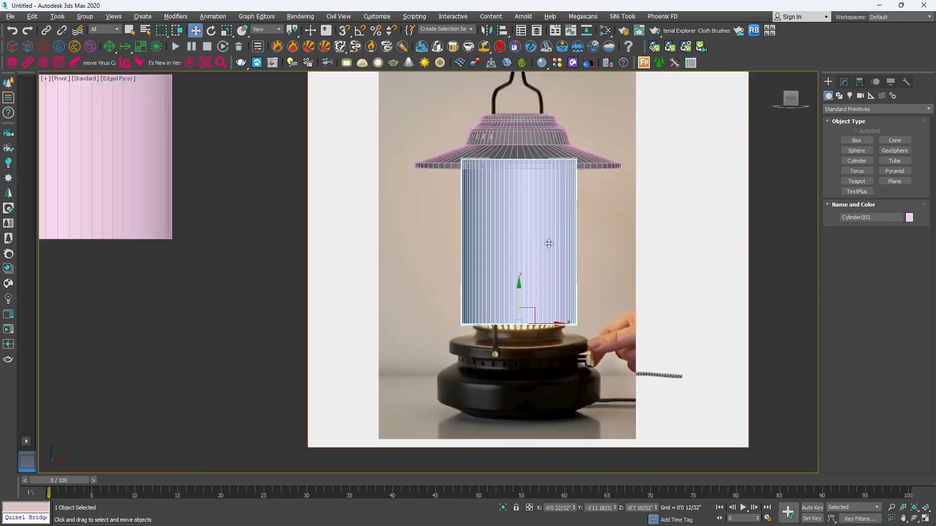
left_click_drag(519, 287, 520, 436)
scroll(546, 166, "up", 4)
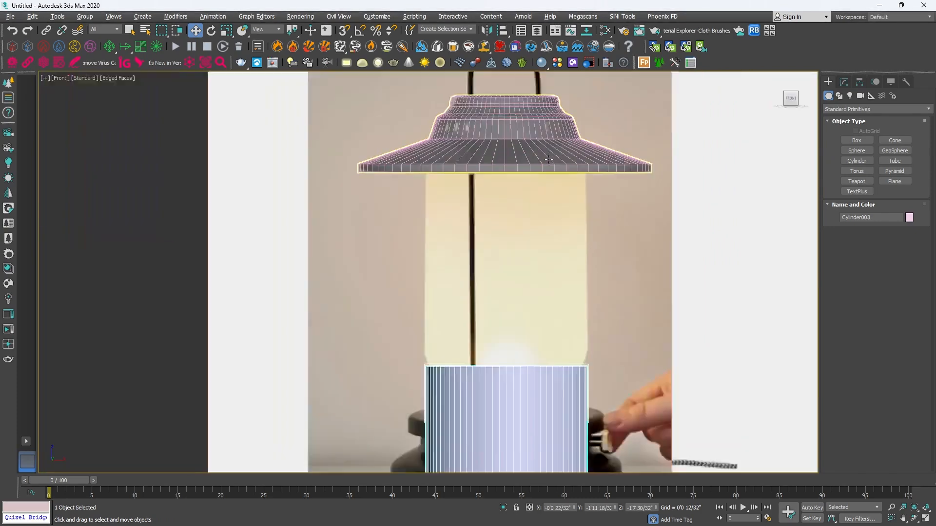
Select the edge loop around the upper rim of the shade's brim in the front view
left_click(556, 159)
key("alt+w")
key("alt+w")
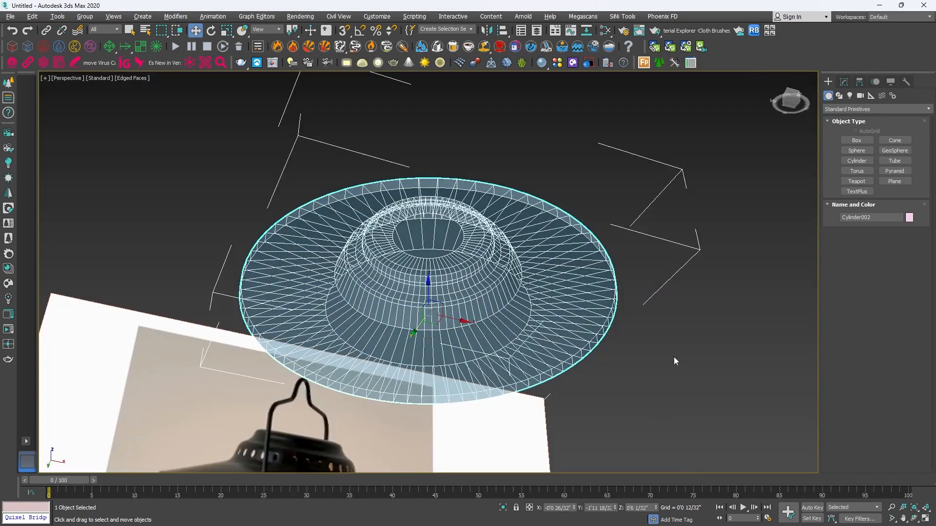
key("f")
scroll(664, 163, "up", 3)
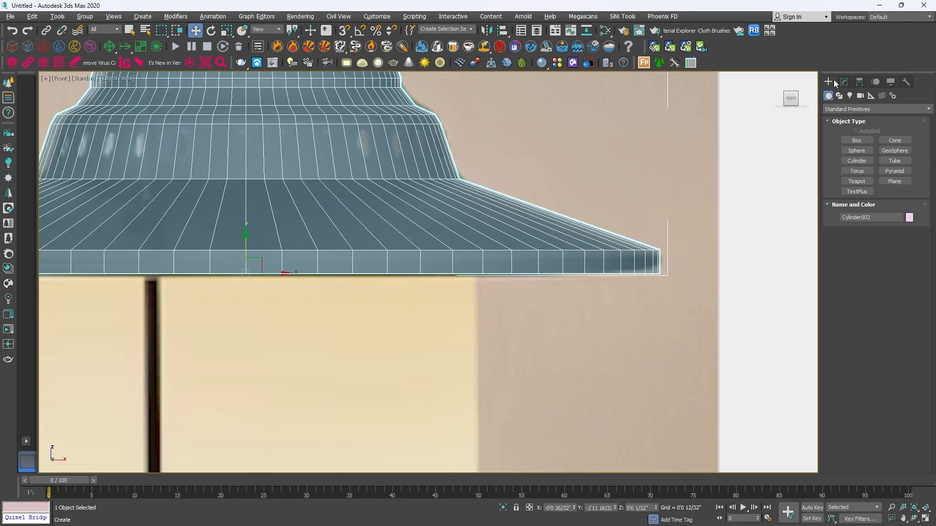
left_click(847, 83)
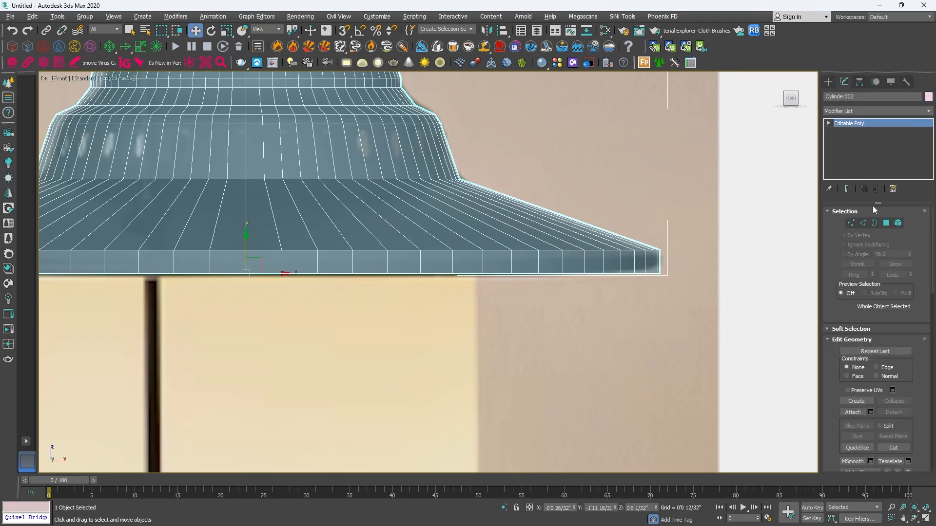
left_click(863, 223)
double_click(590, 250)
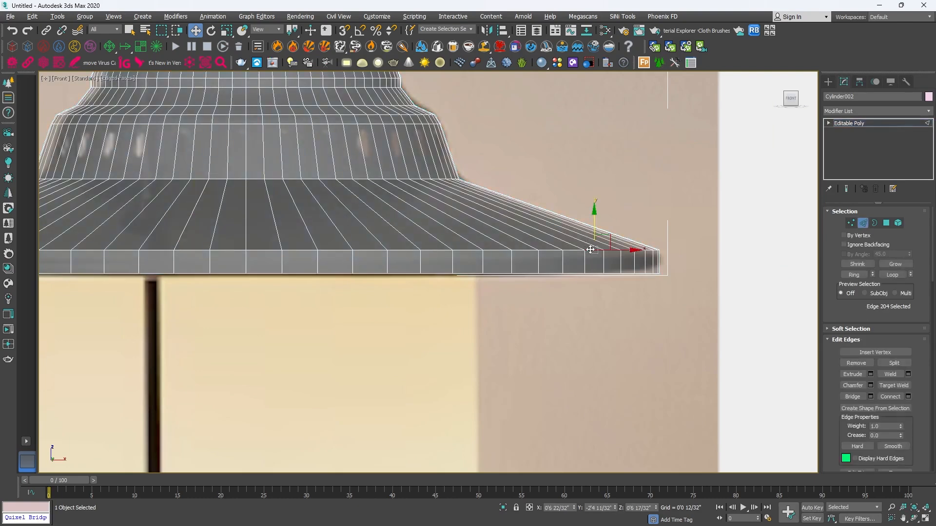
Add the brim's lower rim loop to the selection and chamfer both loops by 0'0 5/32" with 2 segments
key("alt+w")
middle_click(709, 335)
key("alt+w")
scroll(550, 226, "up", 2)
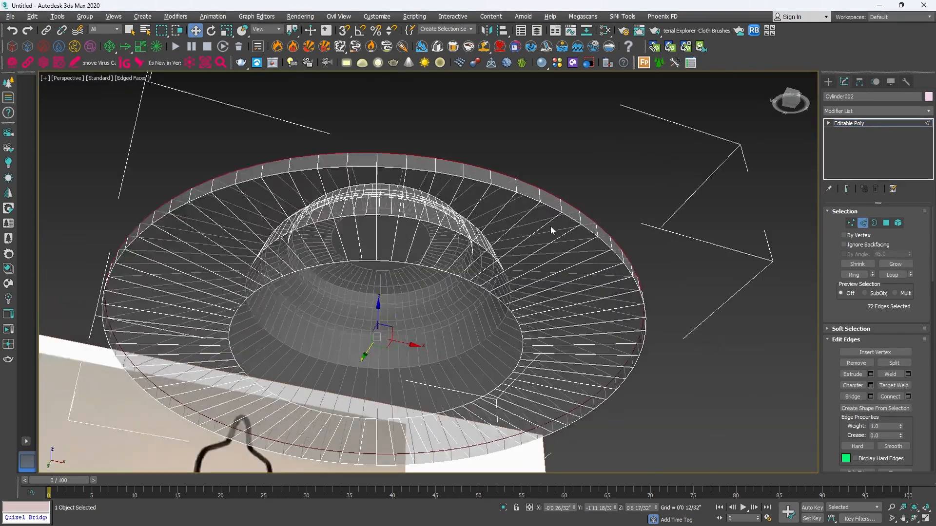
double_click(589, 230, "ctrl")
key("alt+w")
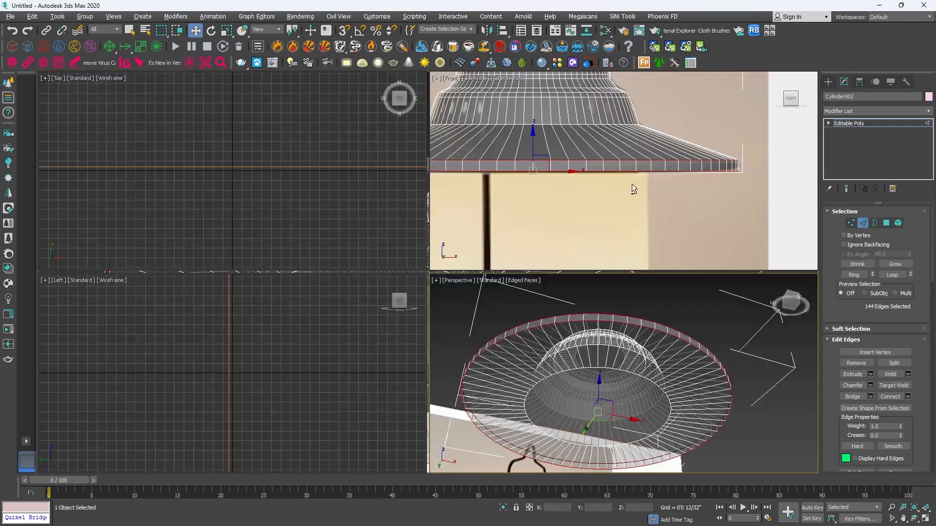
middle_click(700, 197)
key("alt+w")
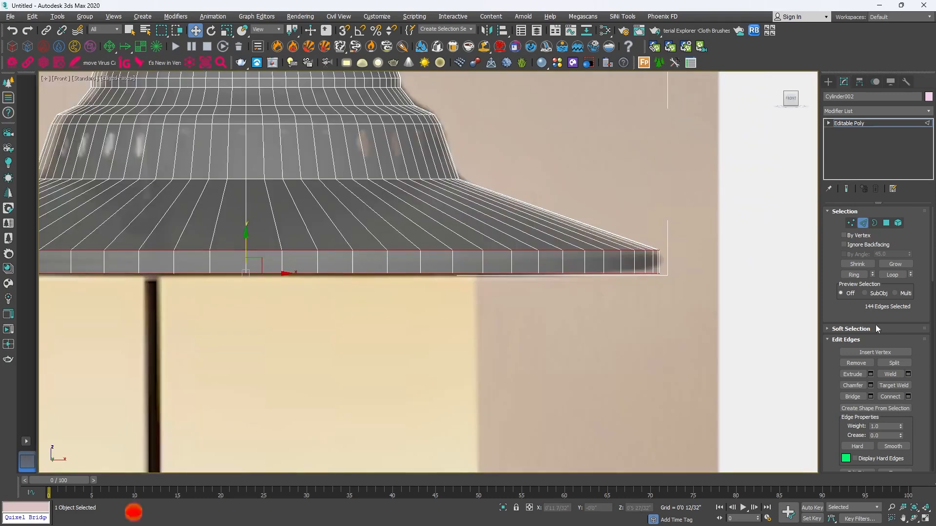
left_click(870, 386)
left_click_drag(438, 296, 439, 307)
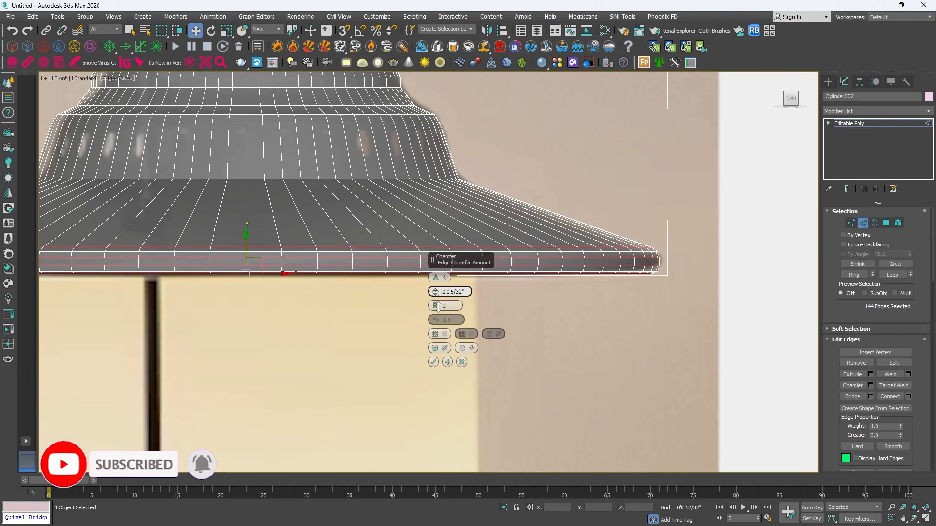
scroll(686, 258, "up", 3)
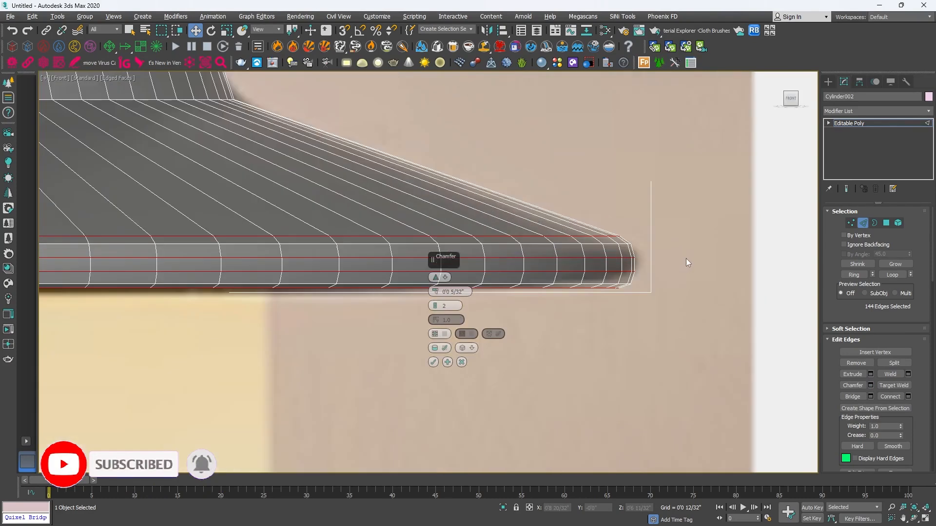
left_click(432, 363)
Select the edge loop where the shade's body meets the brim and chamfer it by 0'0 10/32" with 2 segments
scroll(518, 205, "down", 3)
scroll(541, 215, "up", 2)
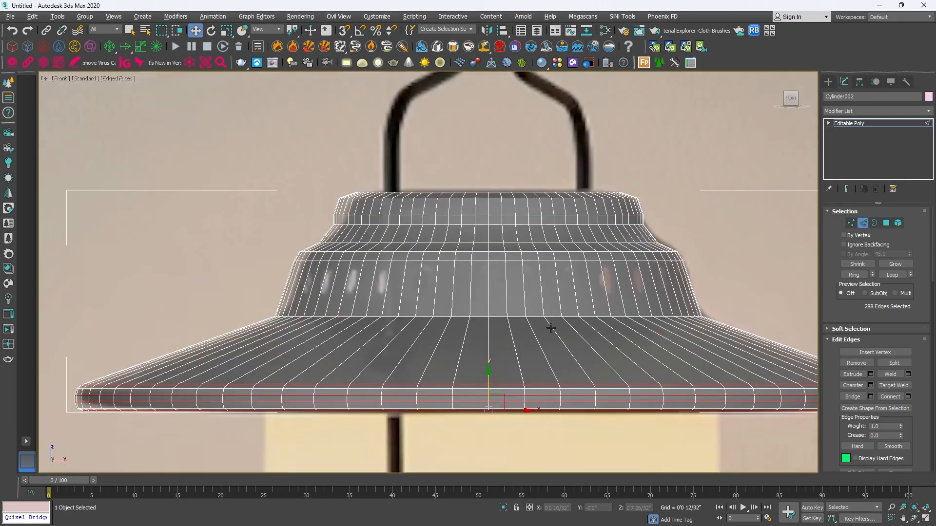
scroll(617, 327, "up", 2)
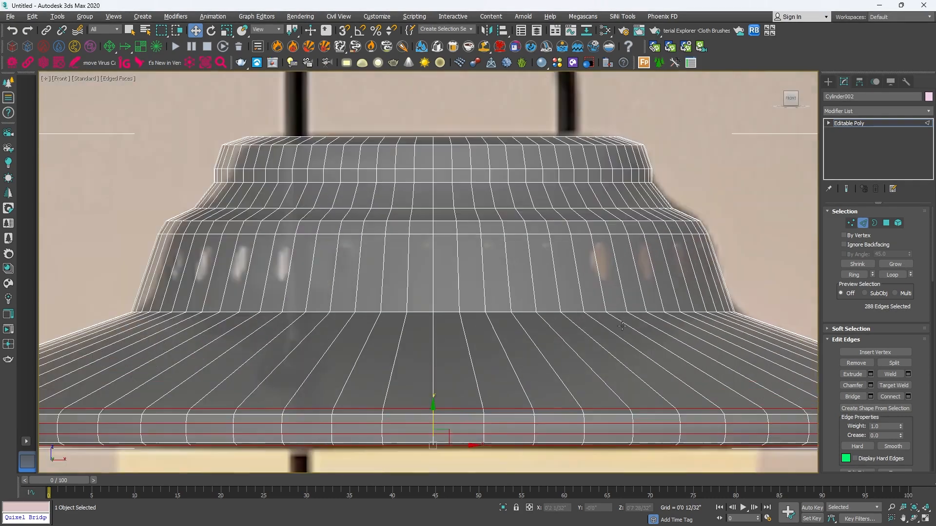
double_click(578, 313)
middle_click_drag(567, 295, 521, 298)
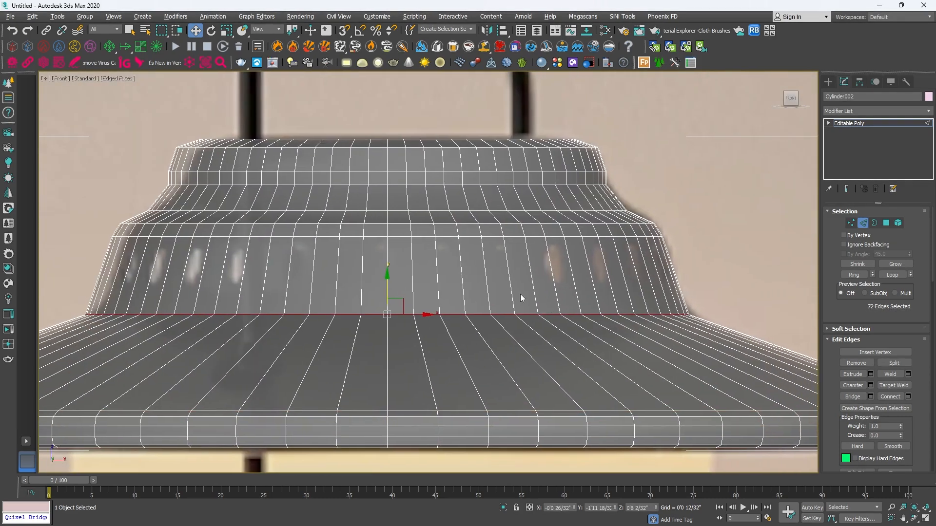
left_click(871, 385)
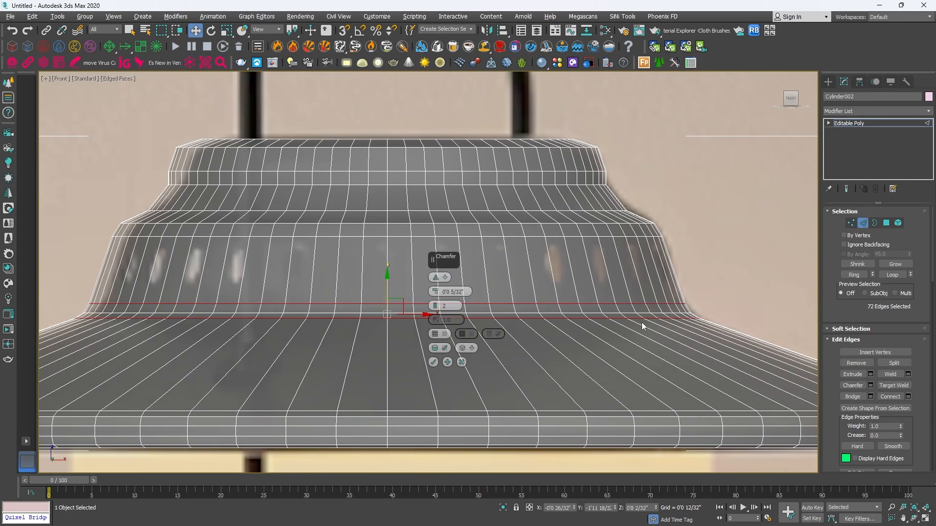
left_click_drag(434, 304, 432, 291)
left_click(447, 305)
type("2")
key("Return")
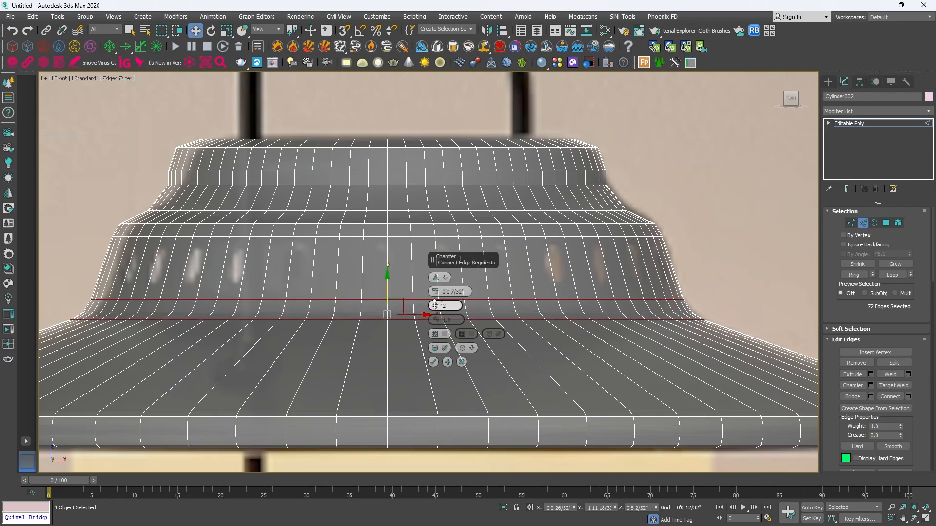
left_click_drag(434, 305, 435, 288)
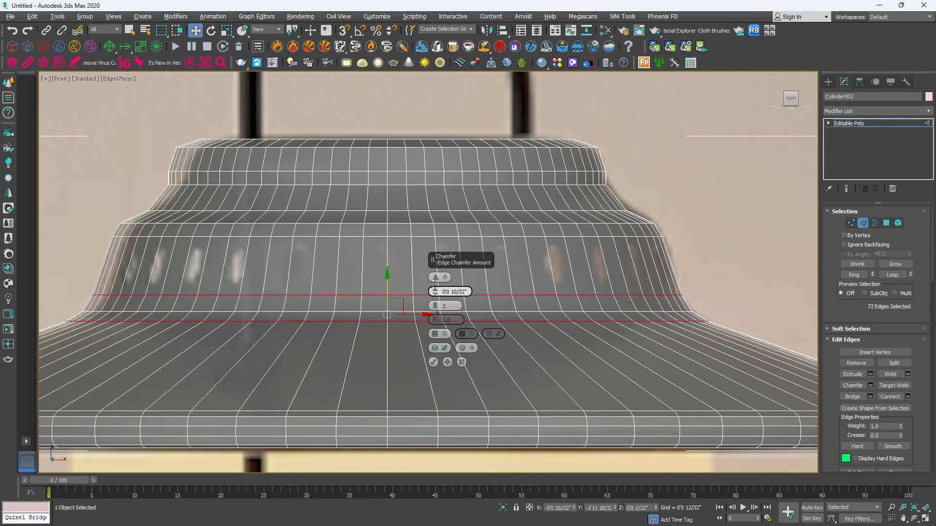
left_click(434, 361)
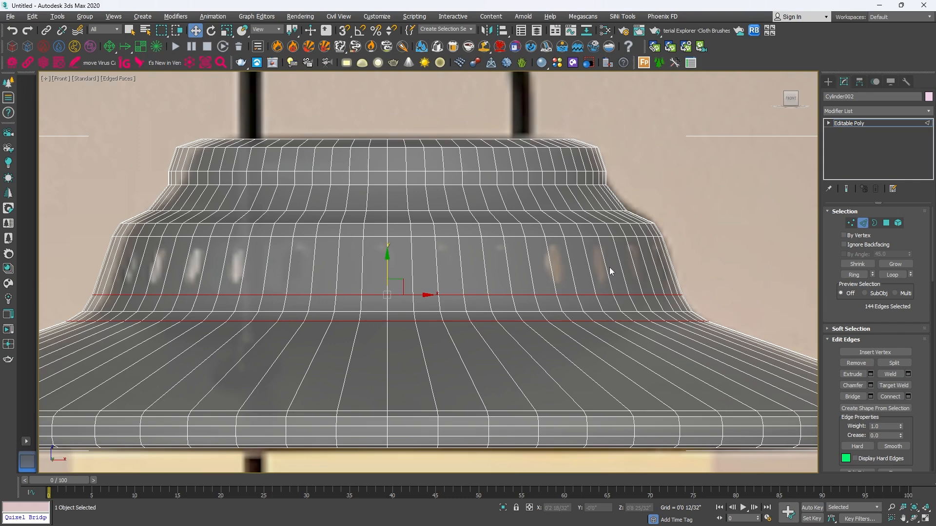
Select all the sloping edges on the brim's upper side and connect them with 2 segments and a pinch of 90
scroll(568, 217, "down", 2)
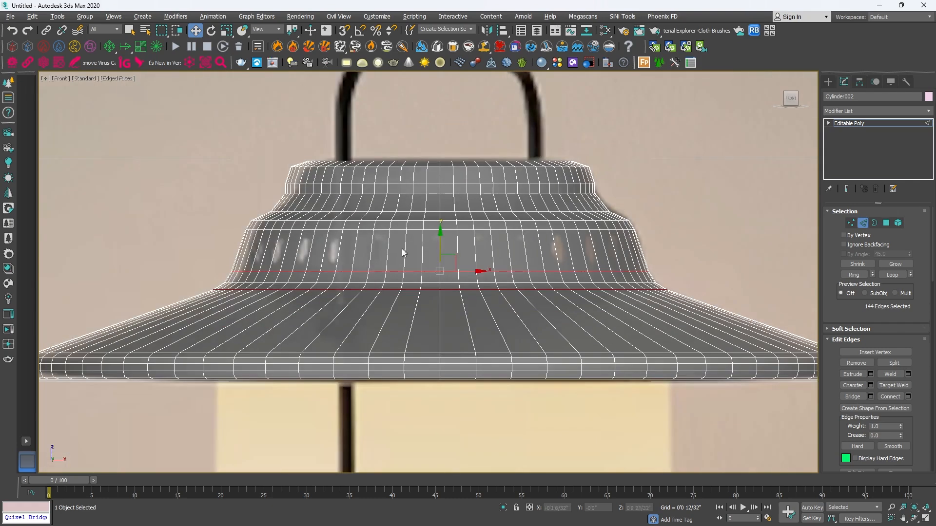
scroll(403, 253, "down", 2)
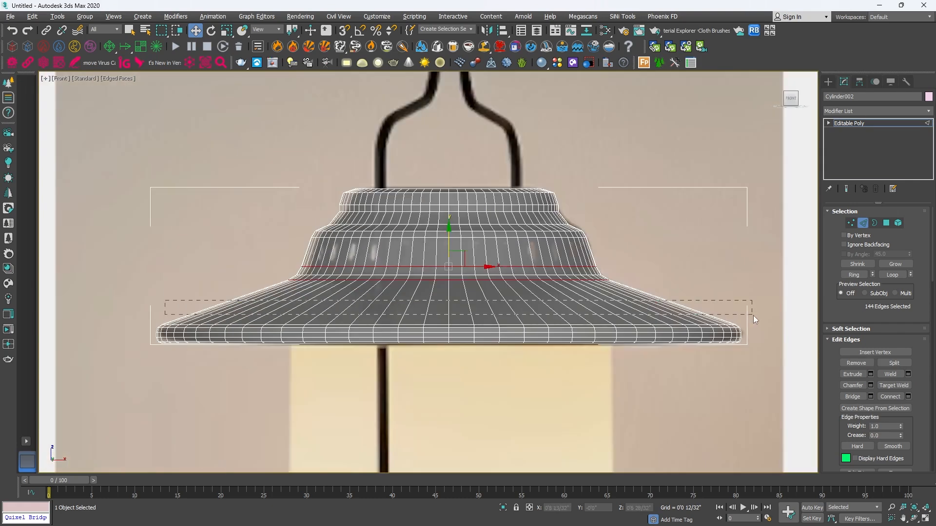
left_click_drag(753, 315, 753, 314)
scroll(753, 314, "up", 4)
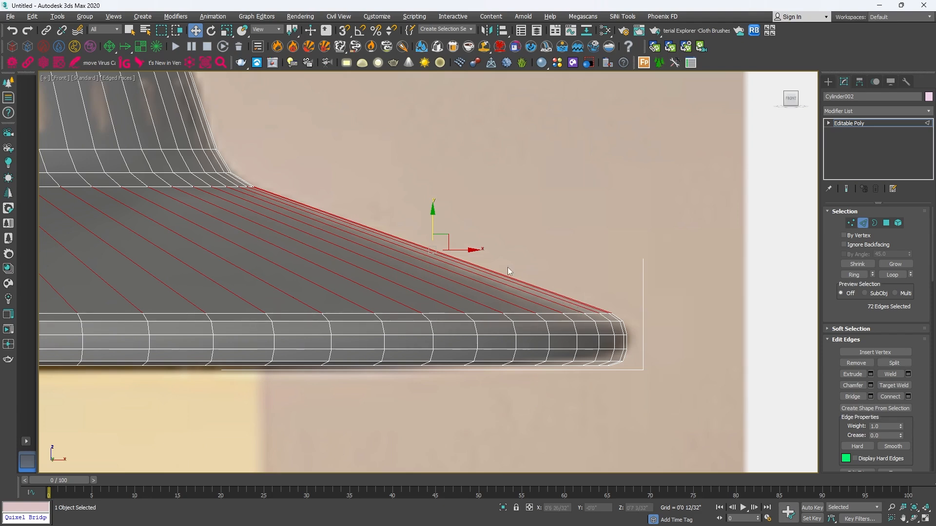
left_click(908, 396)
left_click(435, 275)
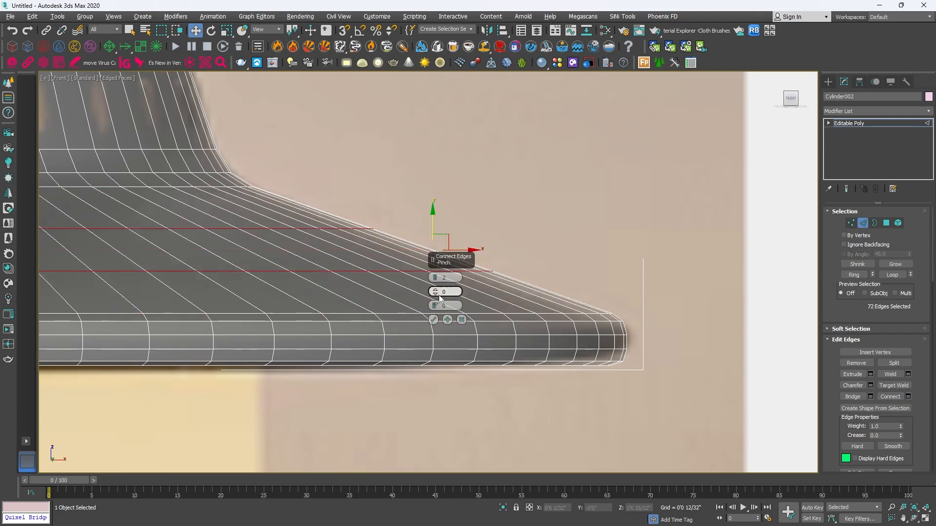
left_click_drag(438, 293, 365, 112)
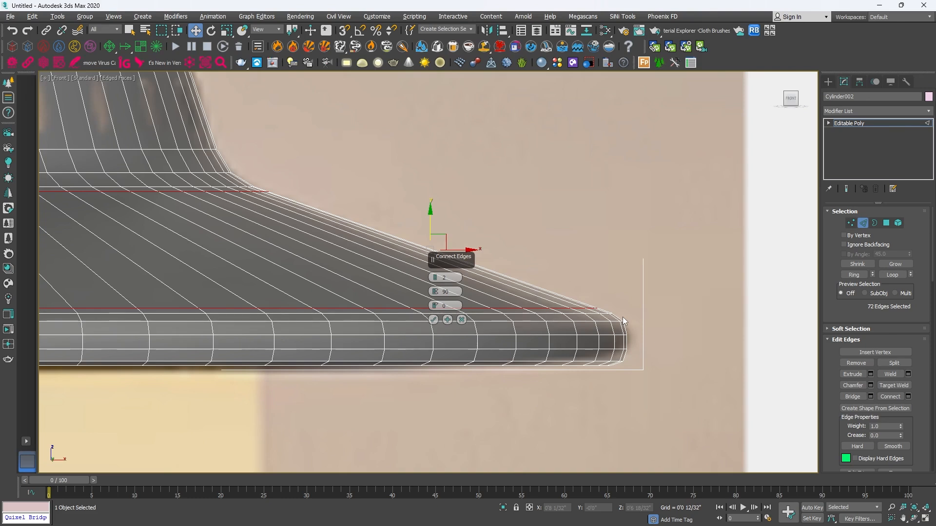
left_click(433, 320)
Compare the shade's upper body with the reference photo, examining the row of vent holes
scroll(563, 283, "down", 4)
middle_click_drag(330, 255, 560, 273)
scroll(560, 273, "up", 2)
scroll(570, 271, "down", 1)
scroll(576, 192, "up", 6)
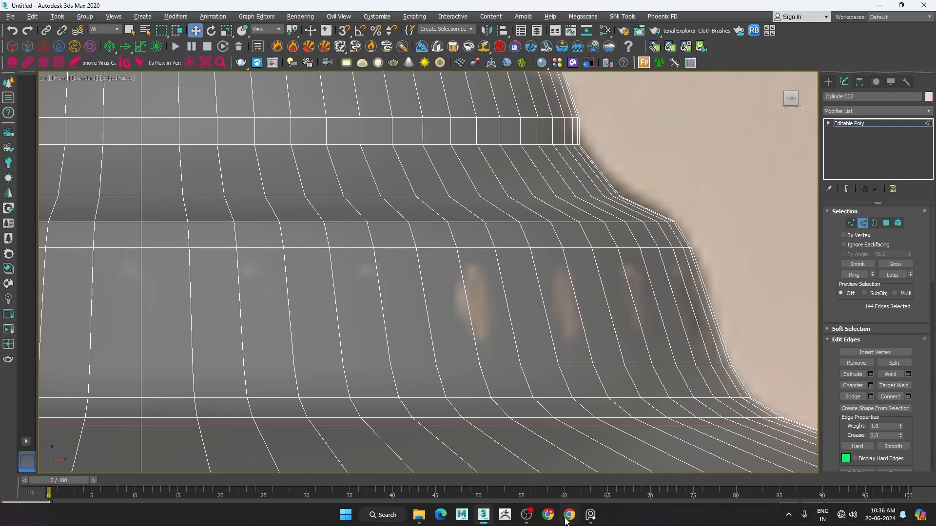
left_click(590, 518)
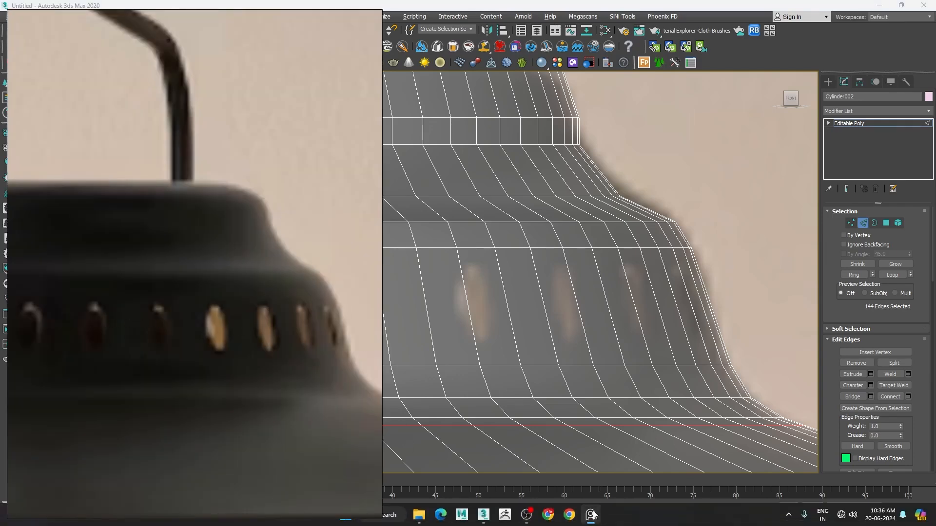
left_click(591, 517)
Select every third polygon in the vent band, four in total, from the shade's centre line outward in the front view
left_click(884, 223)
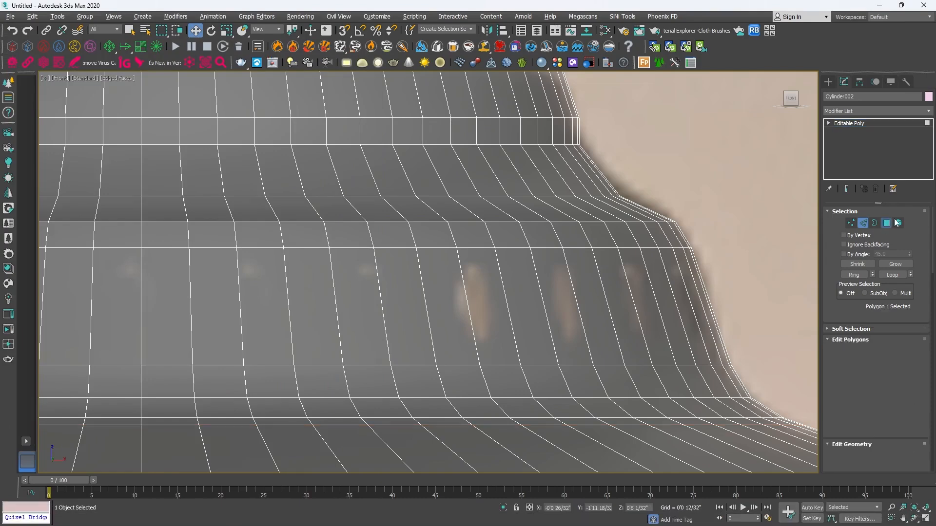
middle_click_drag(333, 300, 477, 286)
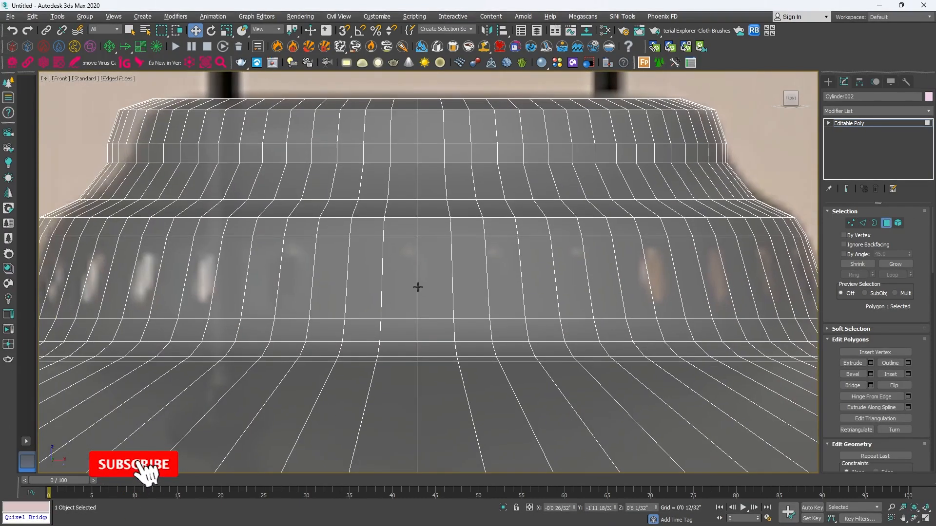
left_click(431, 280)
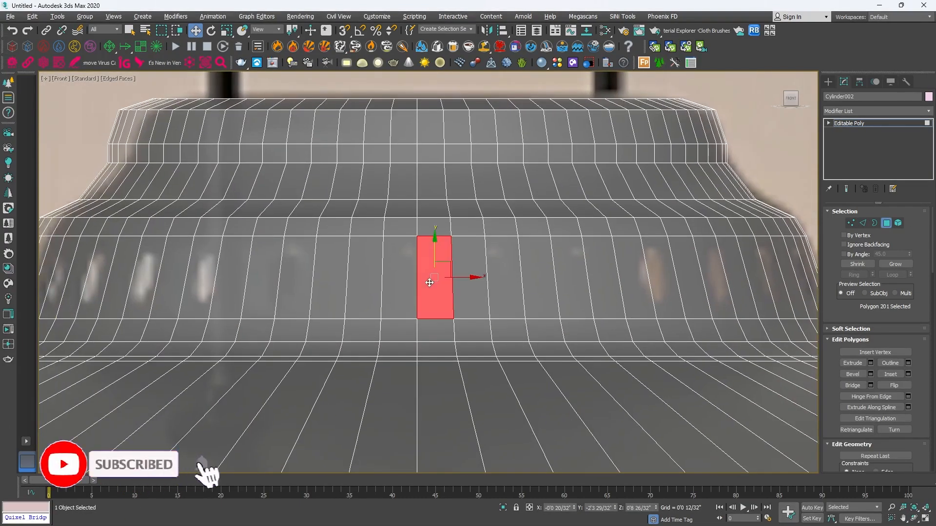
left_click(542, 275, "ctrl")
middle_click_drag(606, 259, 427, 268)
left_click(457, 292, "ctrl")
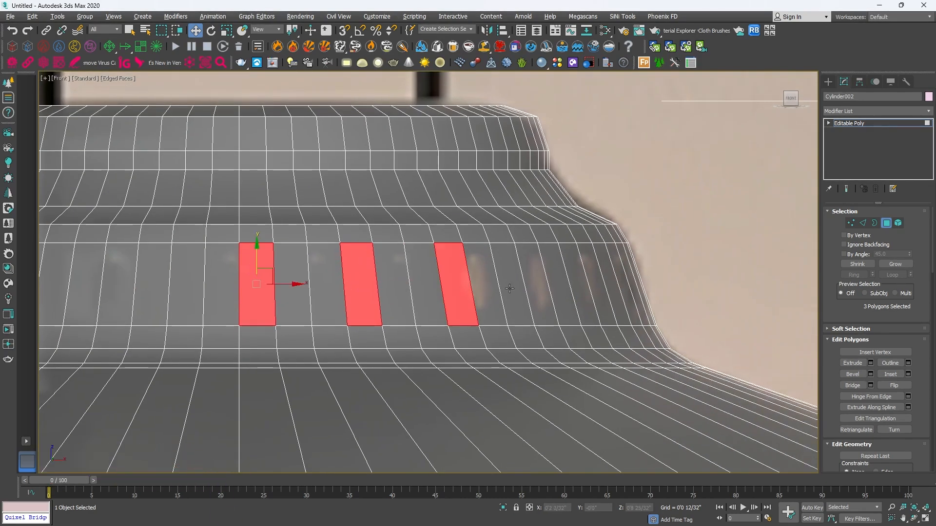
left_click(533, 288, "ctrl")
In the perspective view, add every third polygon of the vent band to the selection until twelve are selected
key("alt+w")
middle_click(656, 341)
key("alt+w")
key("z")
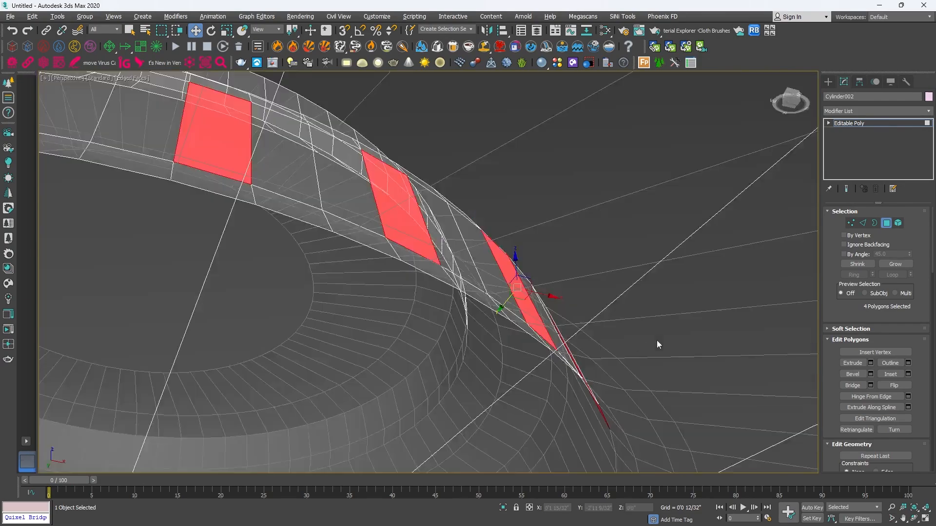
middle_click_drag(657, 340, 424, 326, "alt")
left_click(476, 340, "ctrl")
left_click(552, 338, "ctrl")
left_click(620, 326, "ctrl")
middle_click_drag(620, 325, 404, 317, "alt")
left_click(454, 332, "ctrl")
left_click(524, 314, "ctrl")
middle_click_drag(524, 314, 377, 395, "alt")
left_click(377, 405, "ctrl")
left_click(471, 389, "ctrl")
left_click(553, 381, "ctrl")
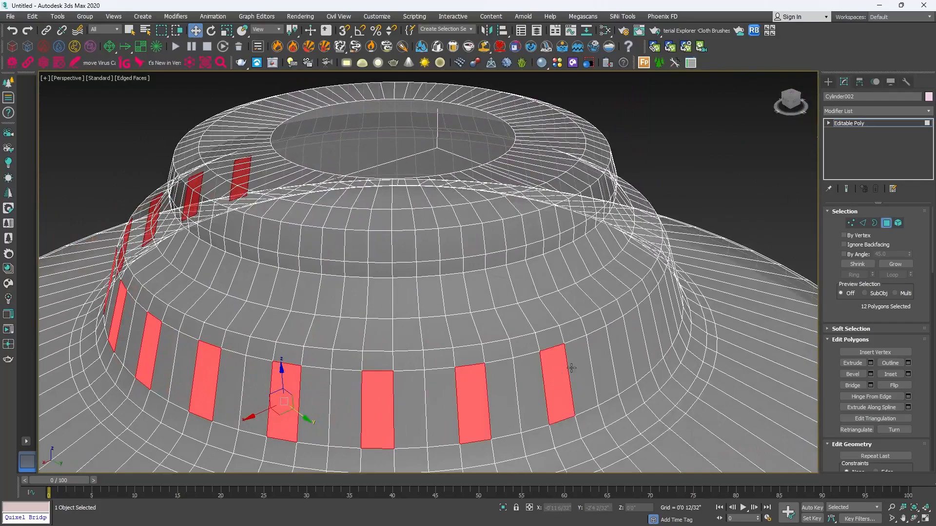
Extend the every-third polygon selection around the rest of the vent band to 24 polygons and delete them as openings
middle_click_drag(570, 368, 367, 330, "alt")
left_click(365, 336, "ctrl")
left_click(441, 329, "ctrl")
middle_click_drag(441, 329, 273, 351, "alt")
left_click(270, 361, "ctrl")
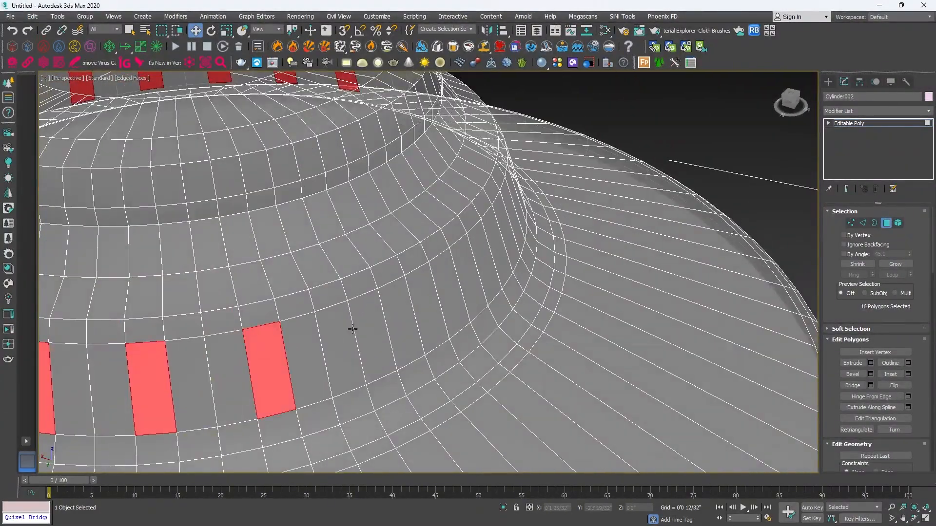
left_click(375, 324, "ctrl")
left_click(441, 285, "ctrl")
middle_click_drag(441, 286, 278, 313, "alt")
left_click(253, 333, "ctrl")
left_click(355, 283, "ctrl")
left_click(414, 253, "ctrl")
scroll(414, 261, "down", 3)
left_click(303, 317, "ctrl")
left_click(365, 290, "ctrl")
middle_click_drag(364, 290, 263, 326, "alt")
left_click(257, 335, "ctrl")
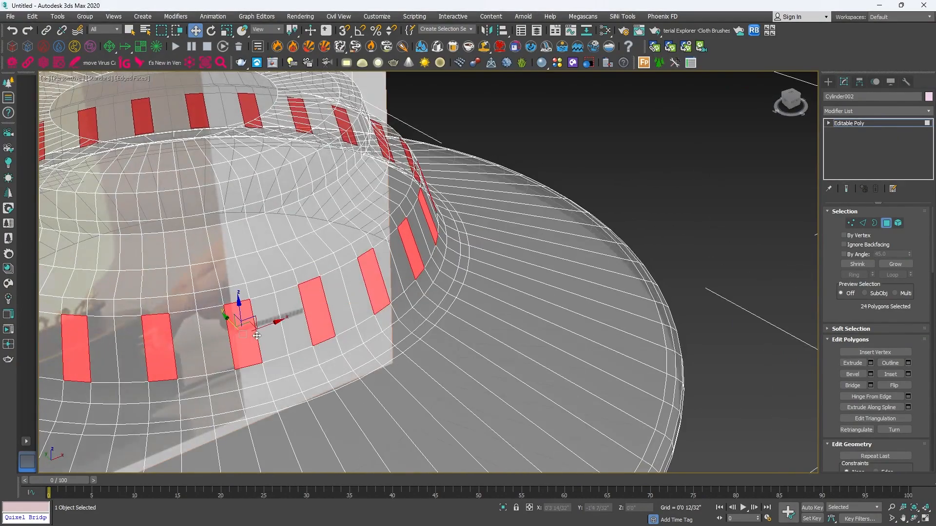
scroll(359, 318, "down", 4)
middle_click_drag(357, 316, 295, 325, "alt")
key("Delete")
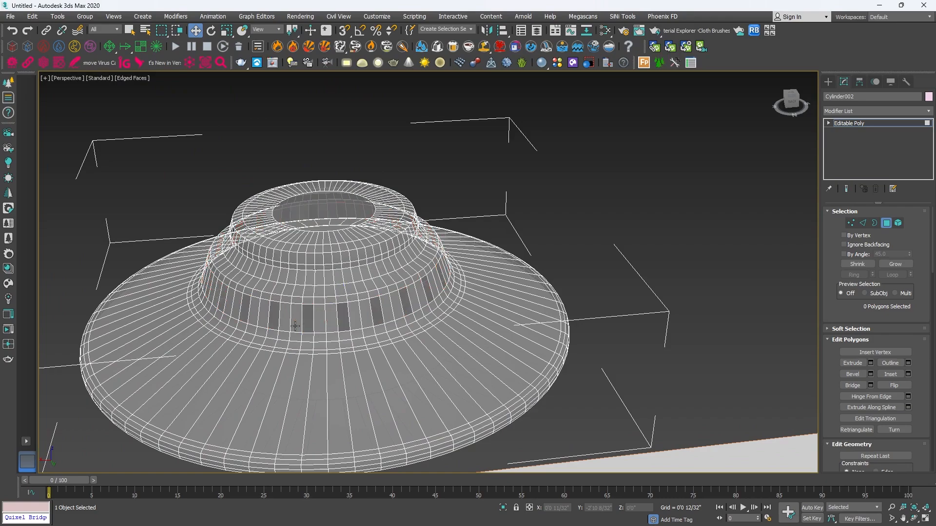
Select the ring of radial edges on the brim's underside and connect them with 2 segments and a pinch of 90
middle_click_drag(343, 345, 356, 244, "alt")
scroll(445, 197, "up", 2)
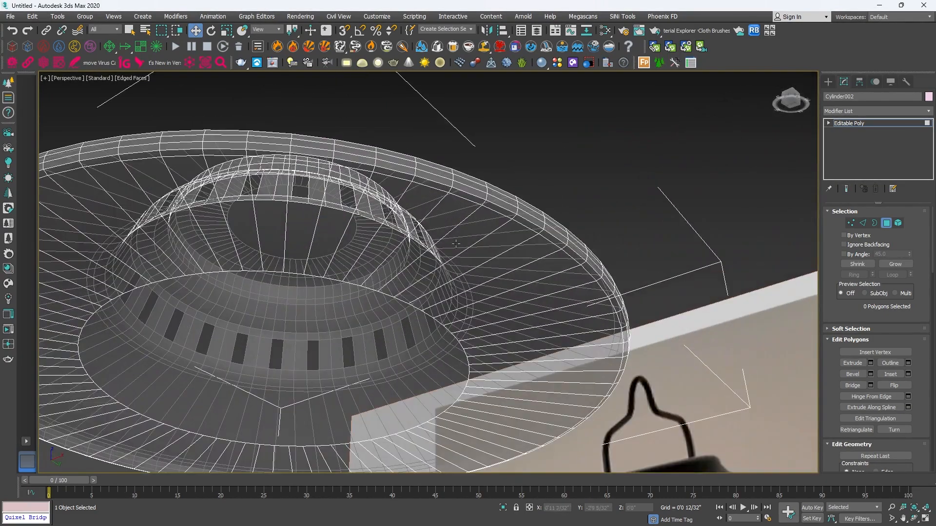
left_click(862, 224)
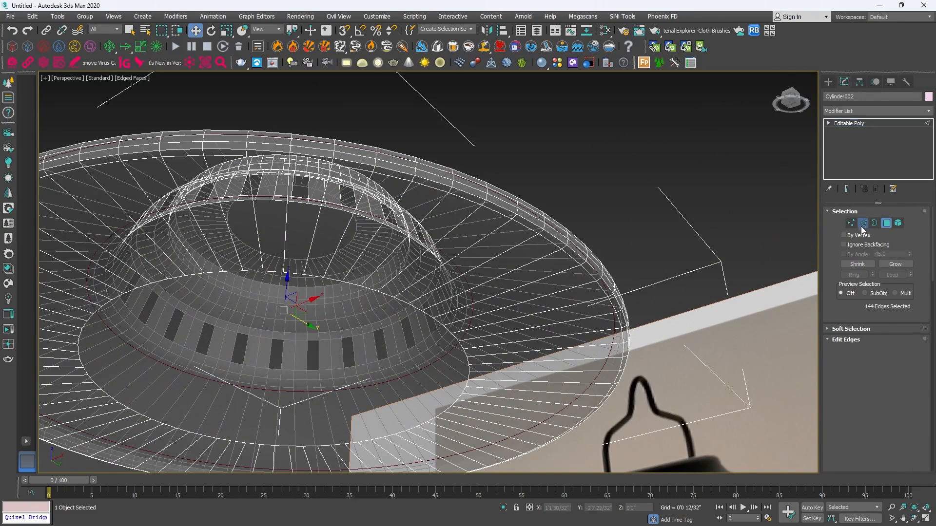
left_click(495, 233)
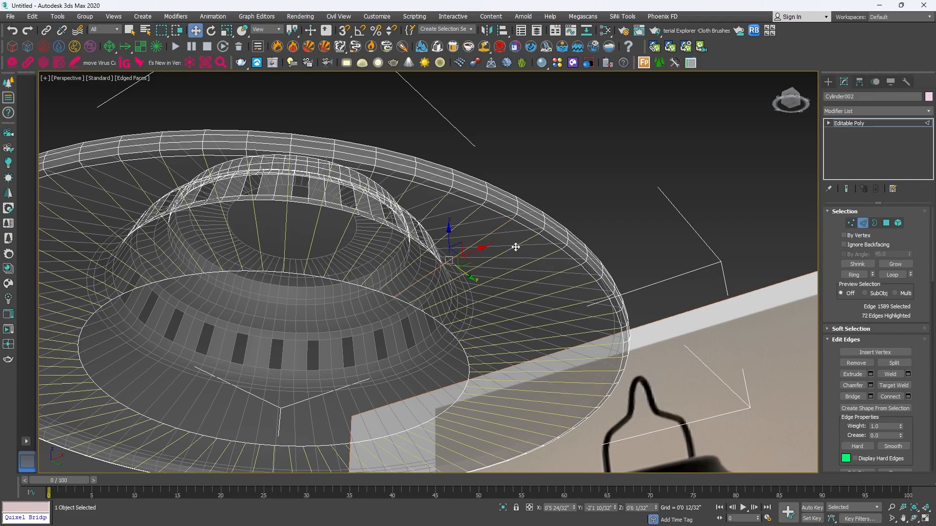
left_click(515, 247, "shift")
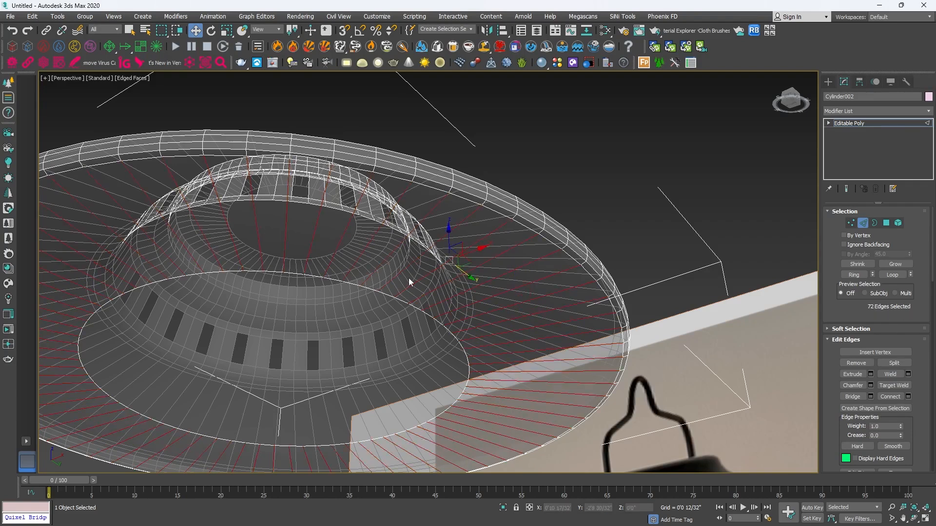
left_click(907, 395)
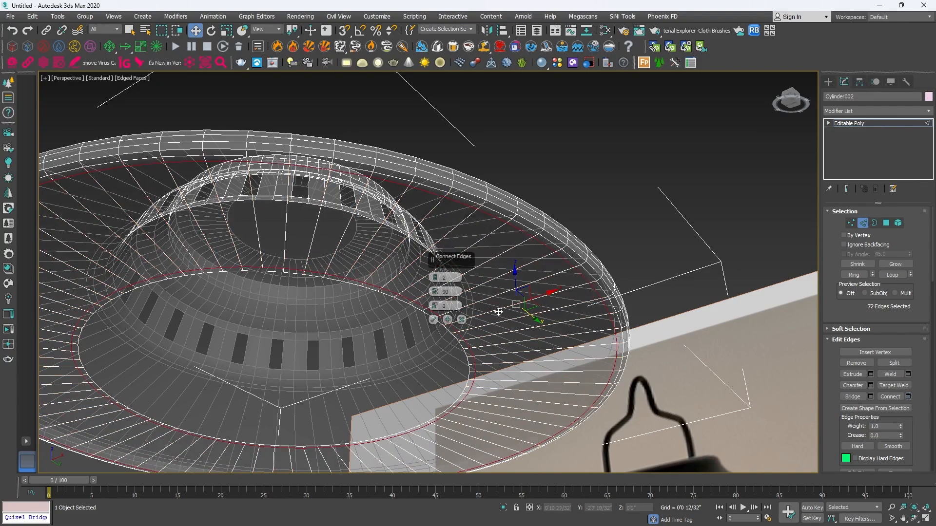
left_click(433, 320)
Leave edge editing and apply a MeshSmooth modifier to the whole shade in the front view
key("alt+w")
key("alt+w")
scroll(618, 306, "down", 4)
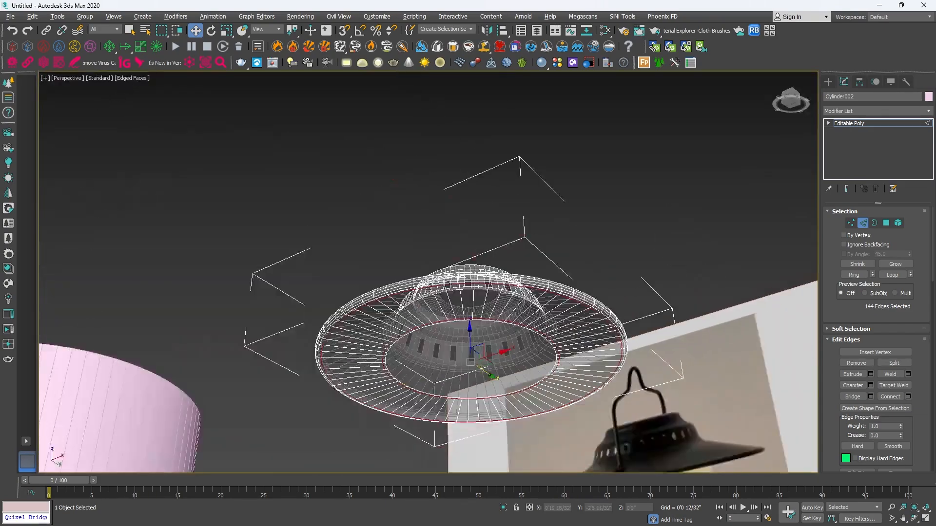
middle_click_drag(618, 306, 518, 301, "alt")
scroll(520, 314, "up", 3)
scroll(518, 300, "up", 2)
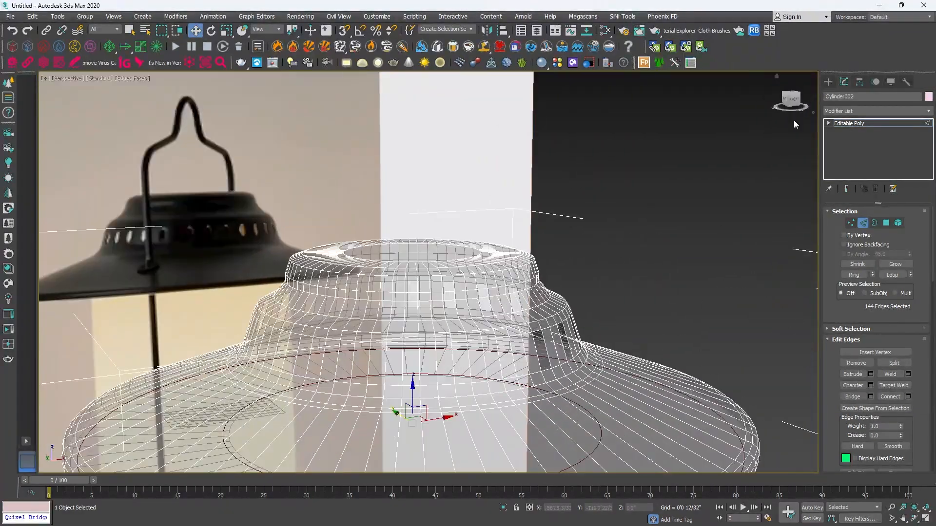
left_click(827, 83)
key("alt+w")
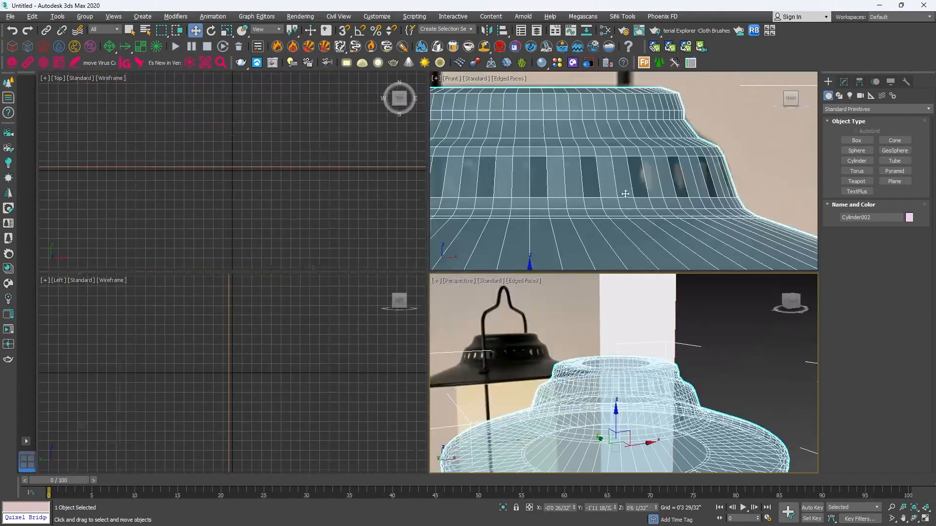
key("alt+w")
key("z")
left_click(844, 82)
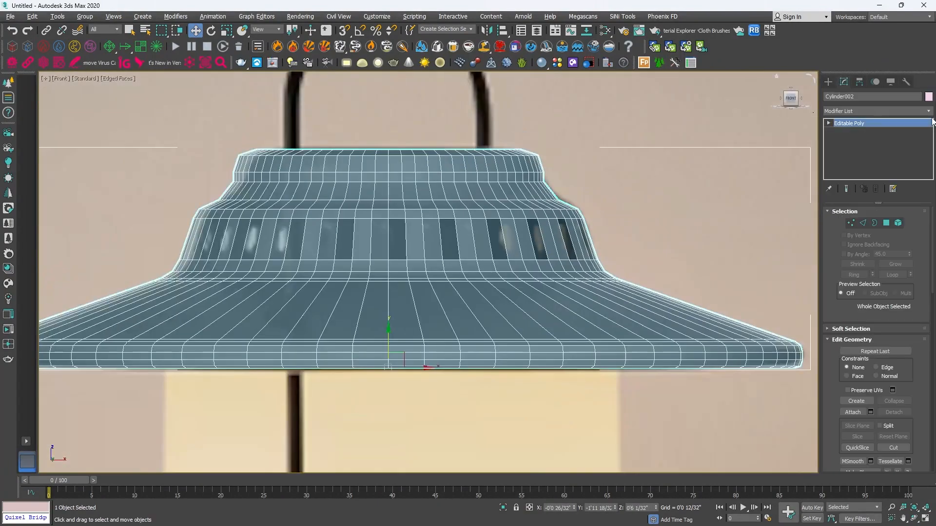
left_click(932, 113)
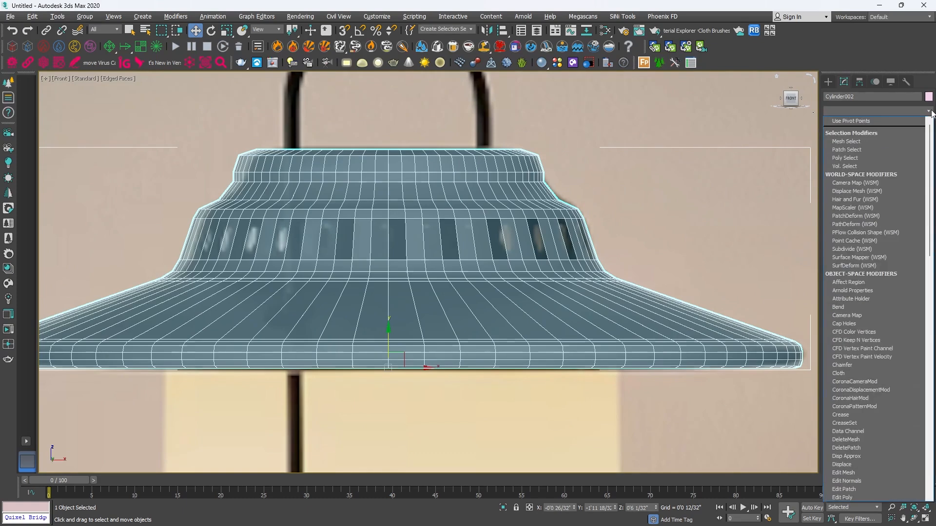
key("m")
key("m")
key("m")
key("m")
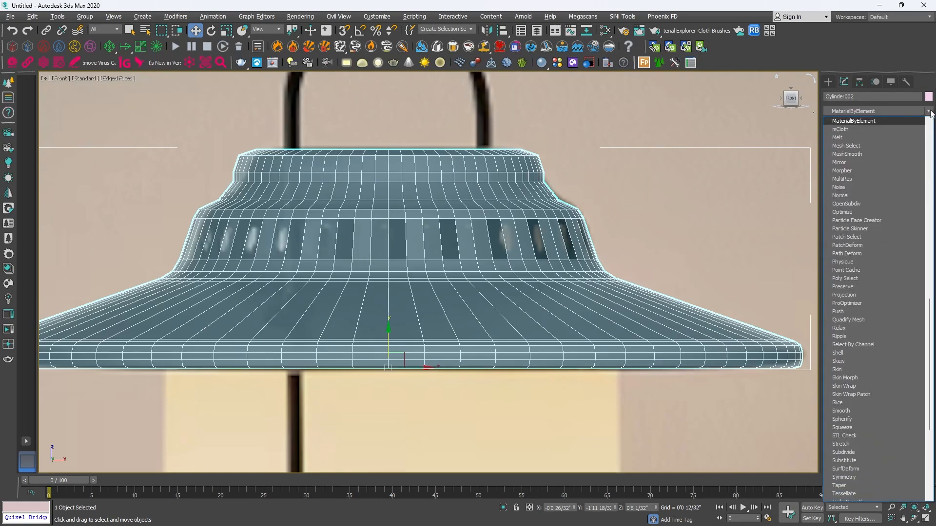
left_click(854, 154)
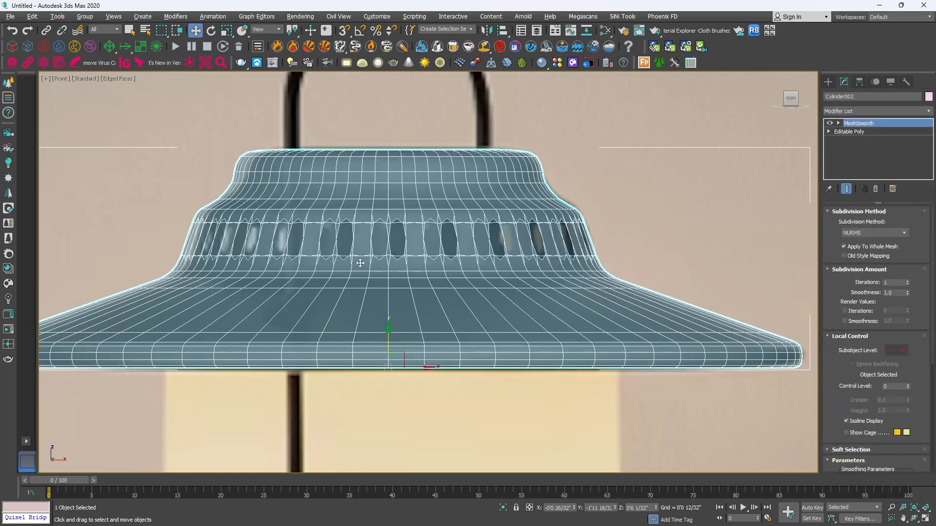
Set the shade's MeshSmooth iterations to 2
left_click(908, 282)
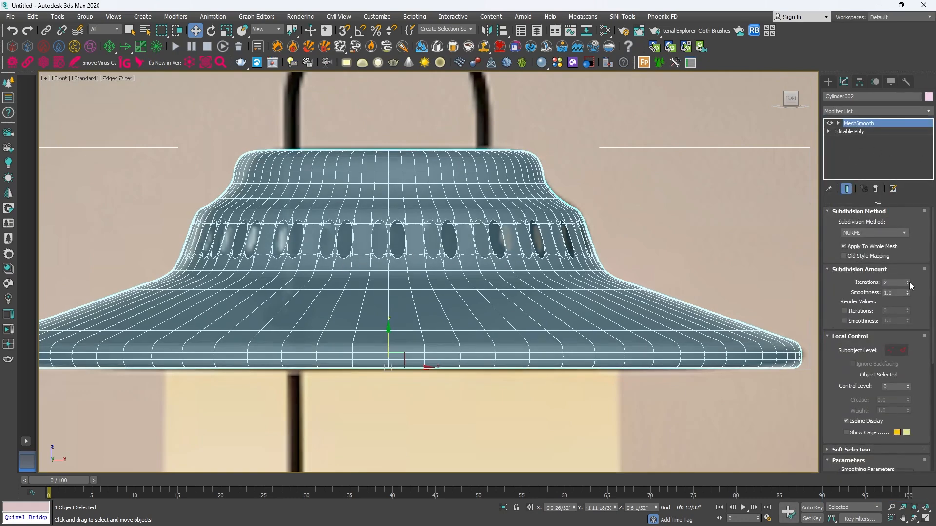
scroll(404, 249, "up", 3)
scroll(472, 230, "down", 2)
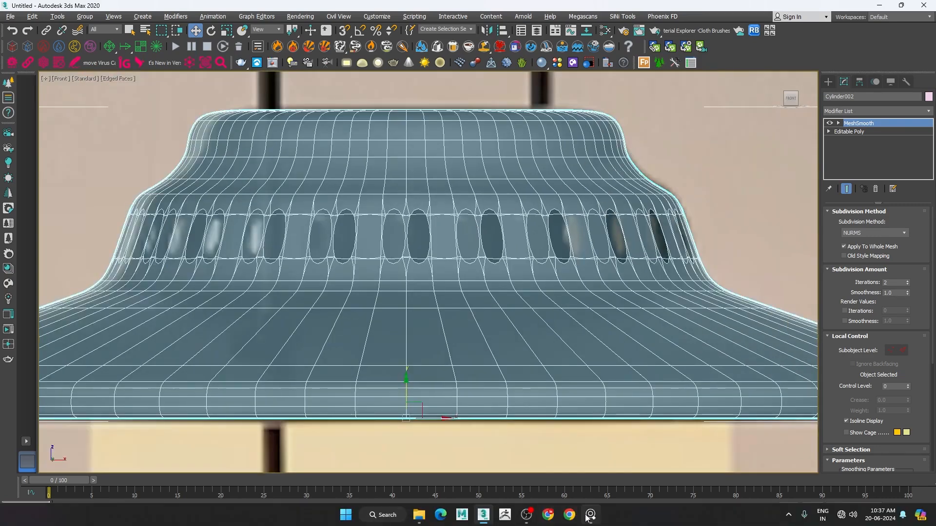
Switch to PureRef and examine the vent openings and brim edge of the lamp in the reference photo, then hide it again
left_click(590, 521)
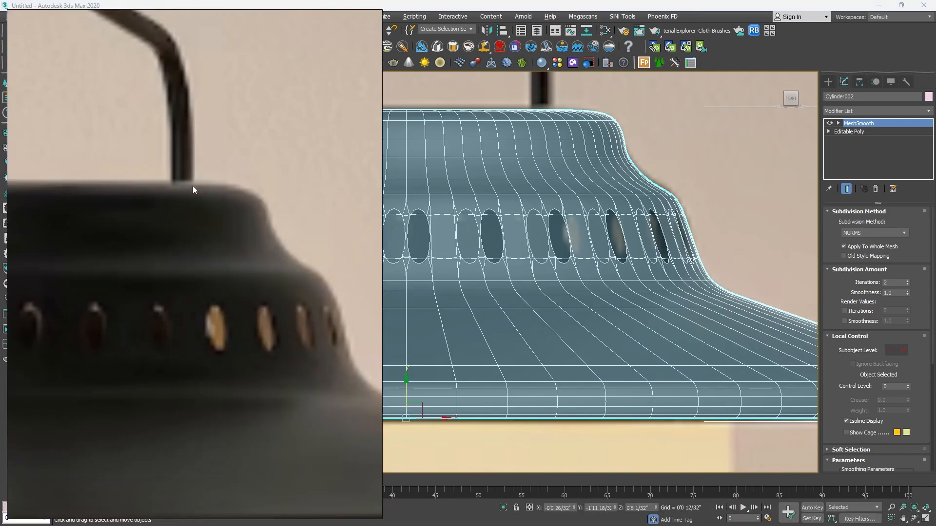
mouse_move(591, 525)
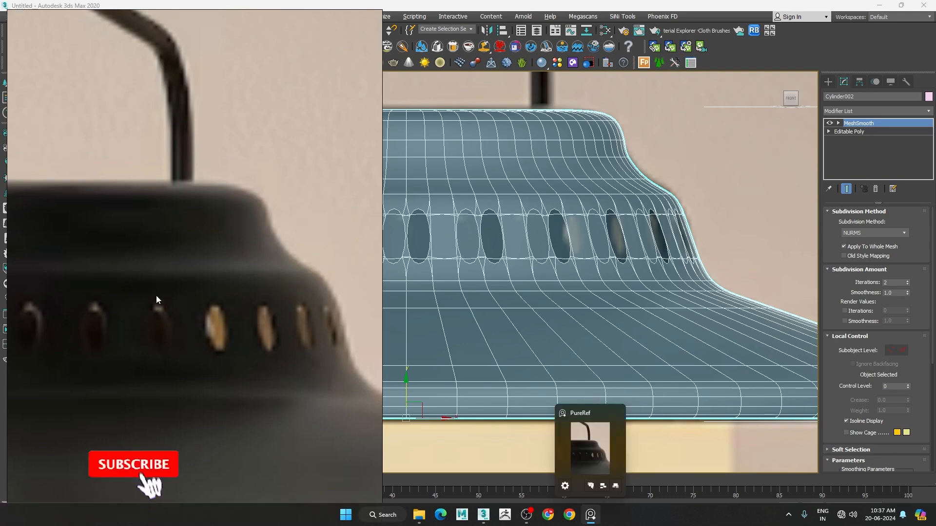
scroll(647, 368, "down", 3)
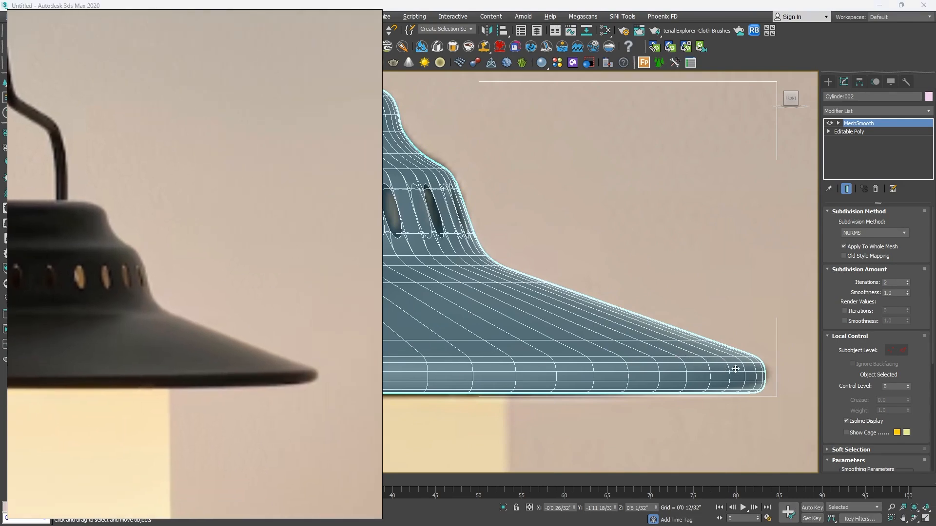
mouse_move(561, 517)
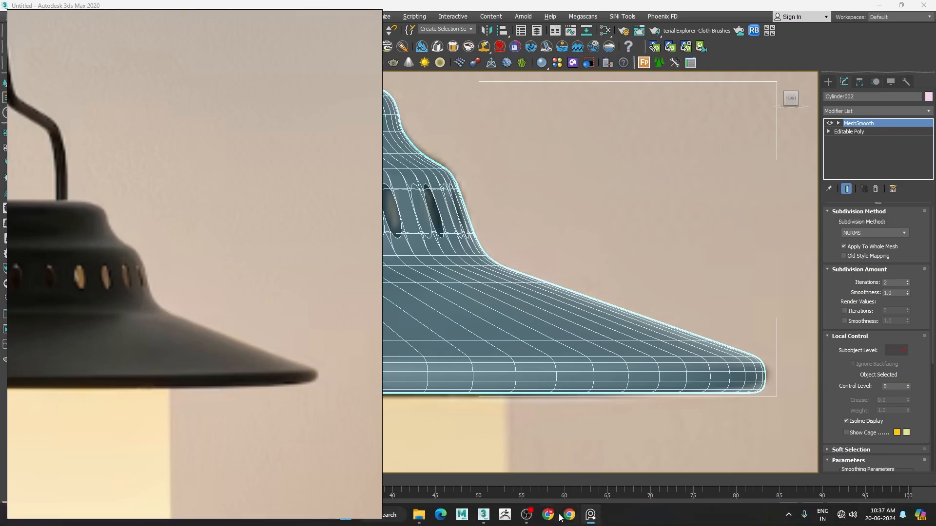
left_click(590, 515)
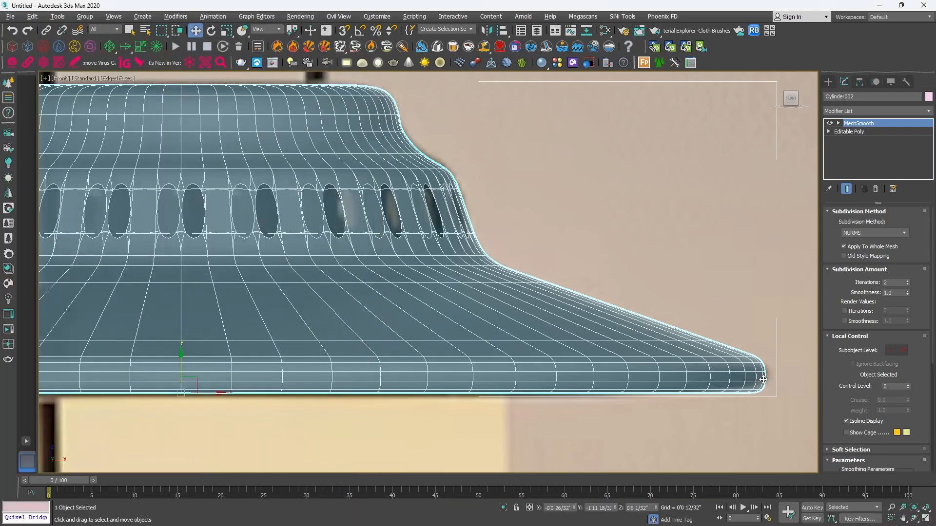
Go back to the Editable Poly level and select the polygon loop around the middle of the brim's outer edge
left_click(852, 131)
scroll(677, 329, "up", 3)
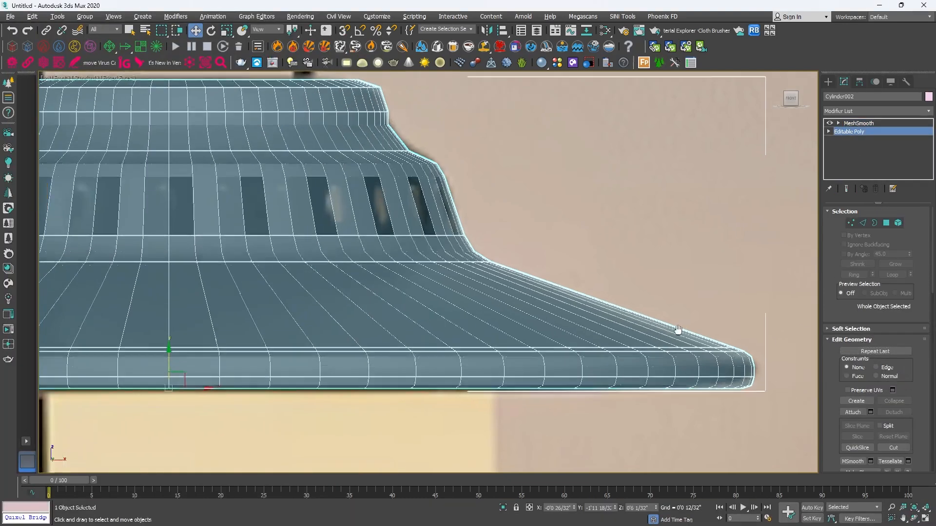
scroll(669, 366, "up", 2)
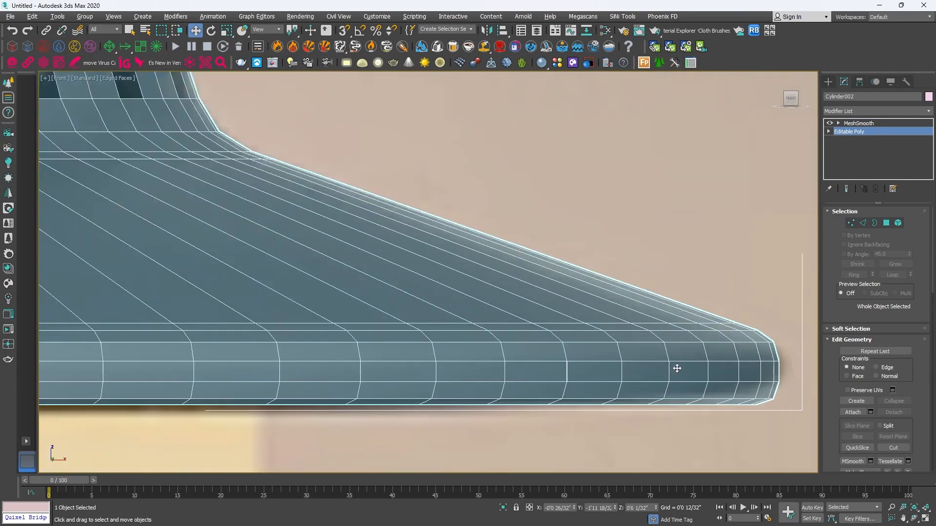
key("4")
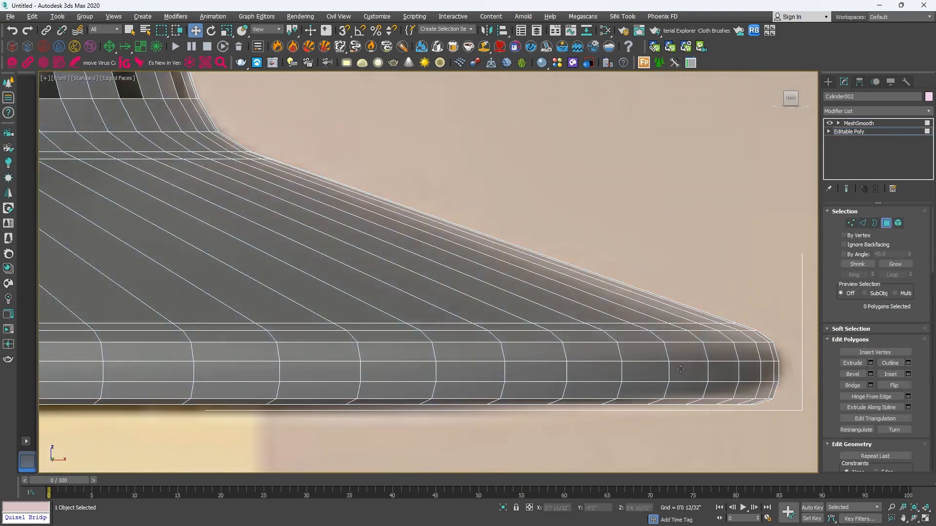
left_click(679, 371)
left_click(655, 371, "shift")
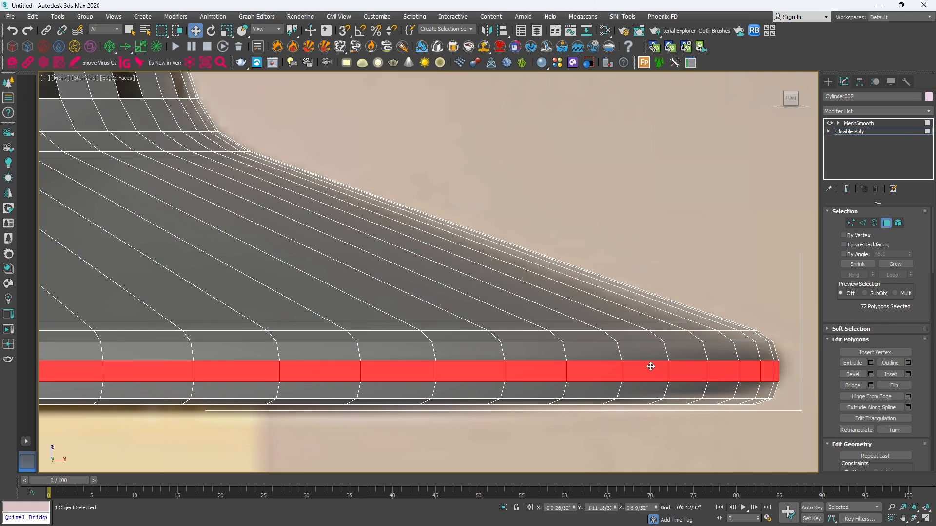
Try scaling the selected brim polygon loop slightly outward with the smoothing shown, then undo the scaling
key("r")
scroll(533, 341, "down", 4)
scroll(211, 355, "up", 2)
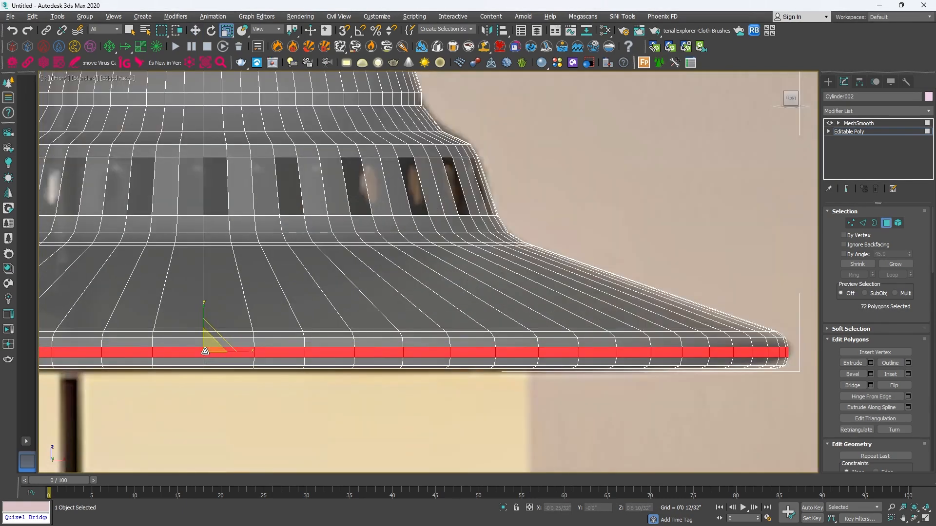
left_click_drag(206, 351, 200, 351)
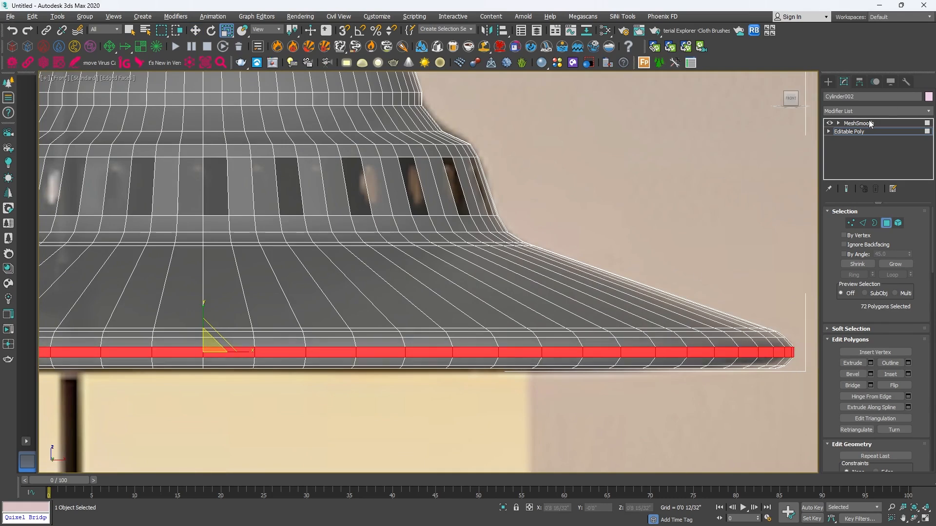
left_click(858, 123)
key("ctrl+z")
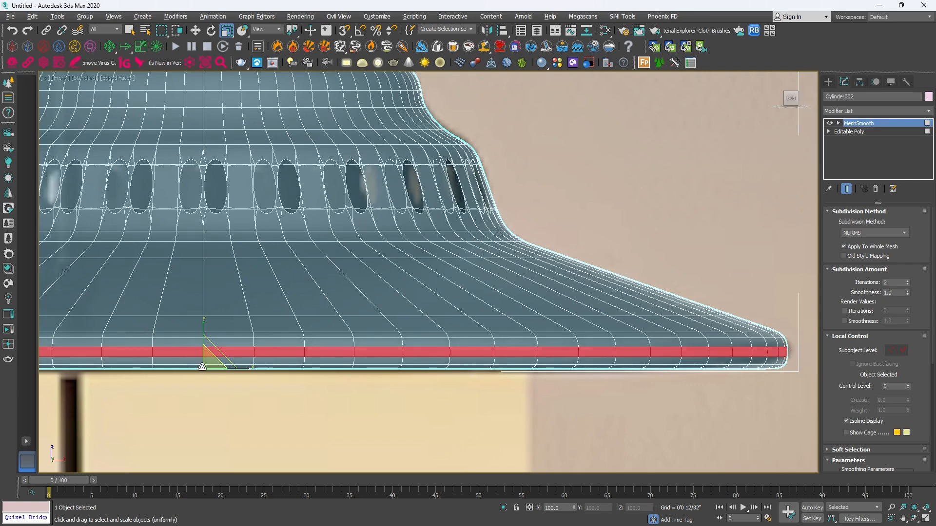
Try enlarging the brim's middle polygon loop once more on the unsmoothed mesh, then undo it
left_click(863, 131)
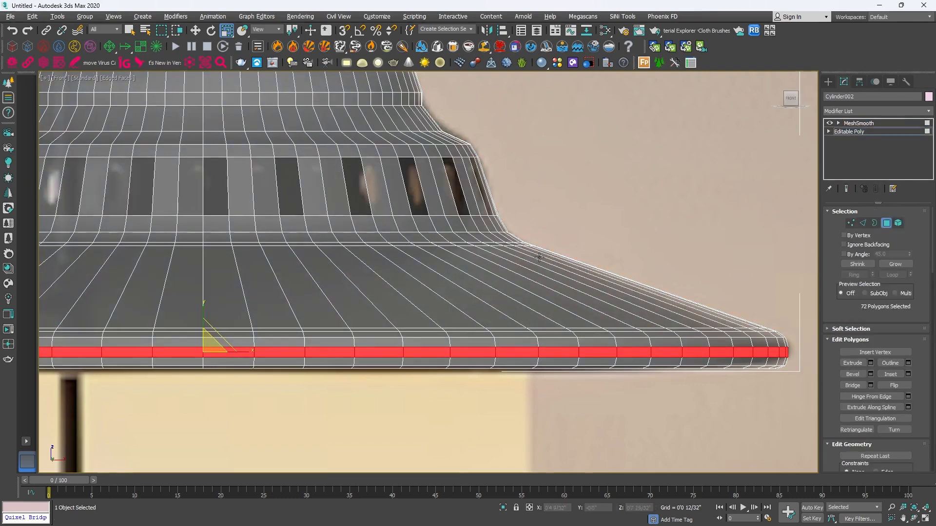
left_click_drag(204, 351, 200, 351)
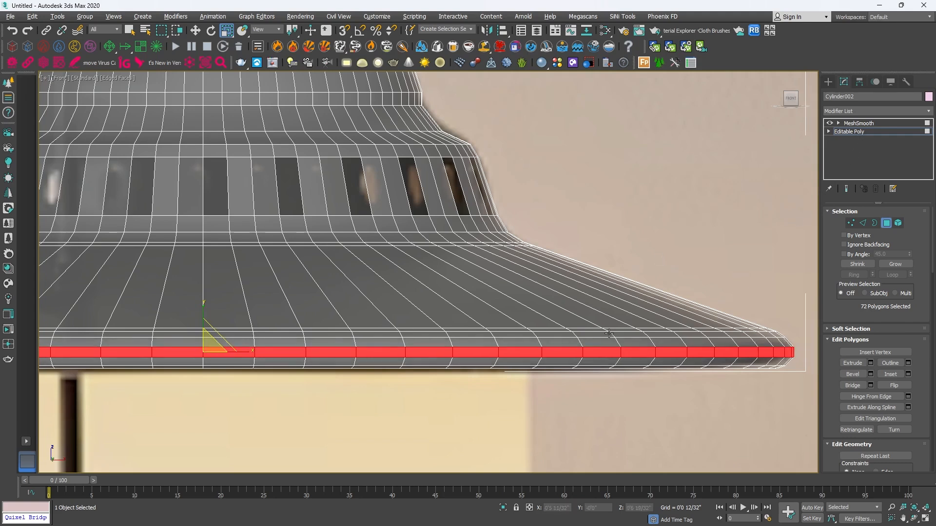
key("w")
key("ctrl+z")
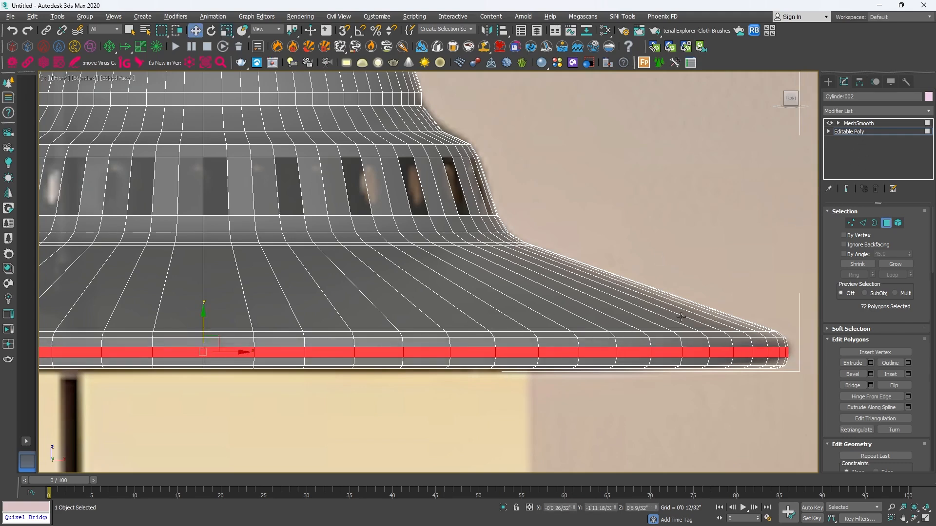
Switch to edge editing and remove the lower of the two edge loops around the middle of the brim's outer edge
left_click(856, 131)
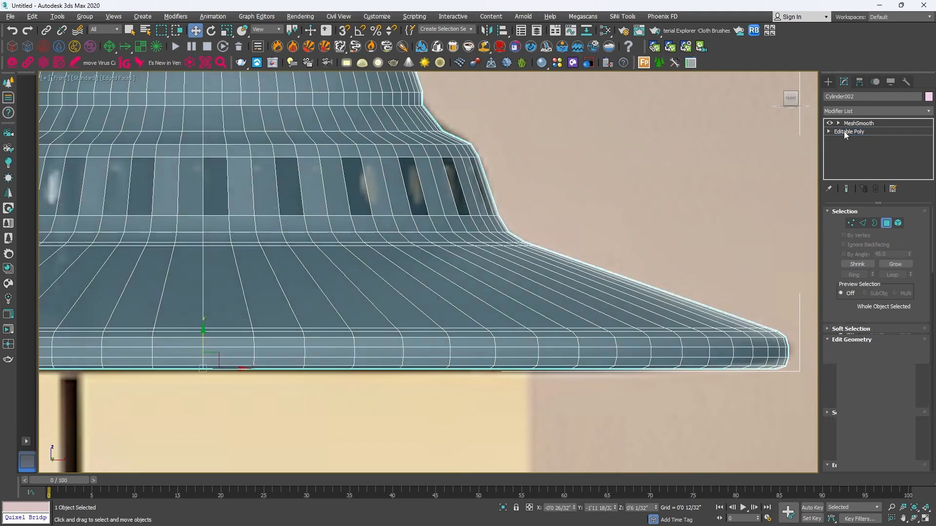
key("2")
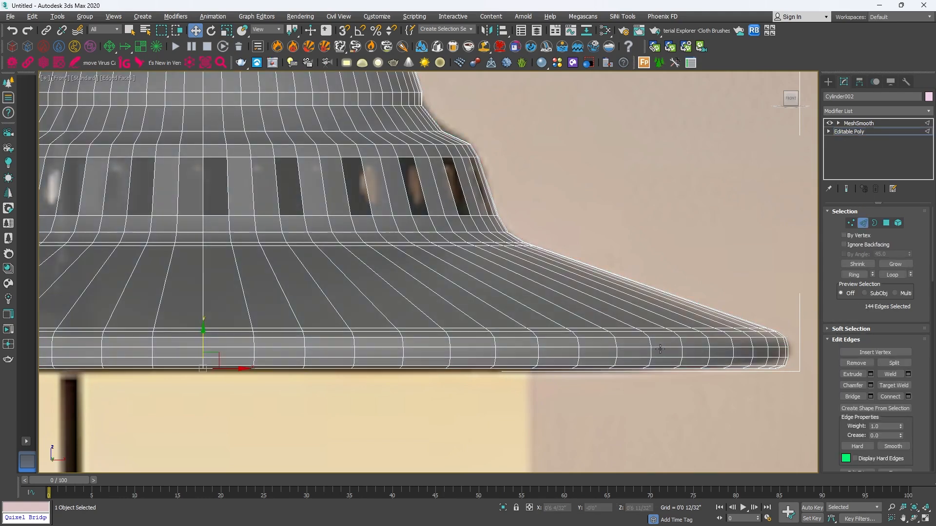
double_click(660, 349)
key("alt+w")
key("alt+w")
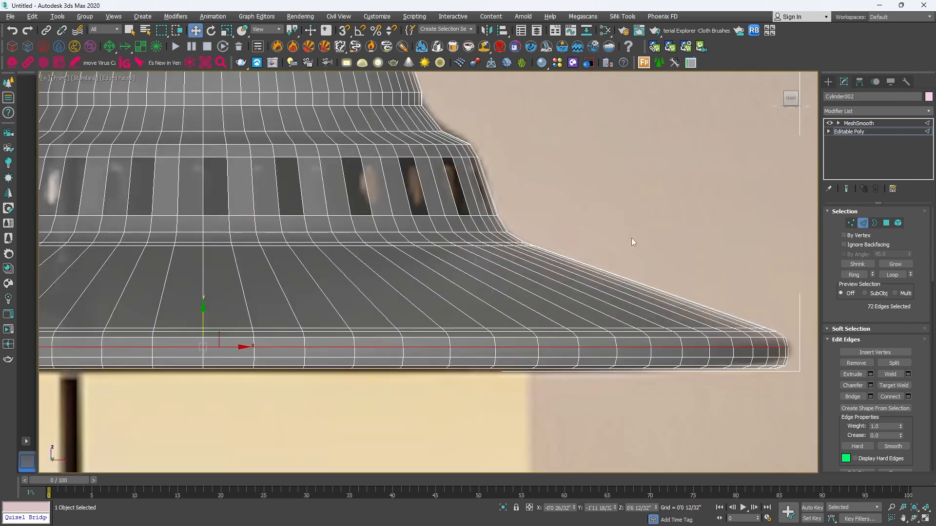
middle_click_drag(609, 340, 599, 319)
left_click_drag(620, 334, 621, 336)
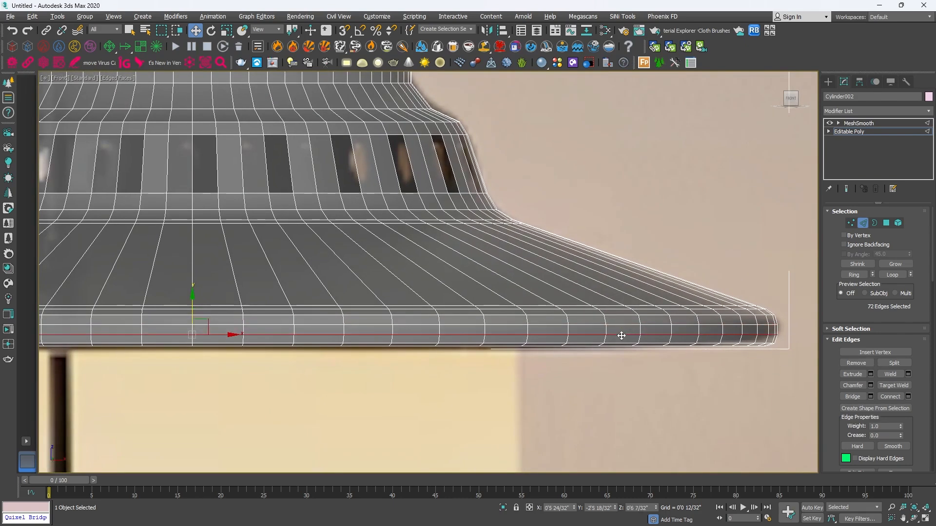
left_click(857, 363)
Select the 72 leftover vertices along the removed loop on the brim's outer edge and remove them
key("1")
key("ctrl+a")
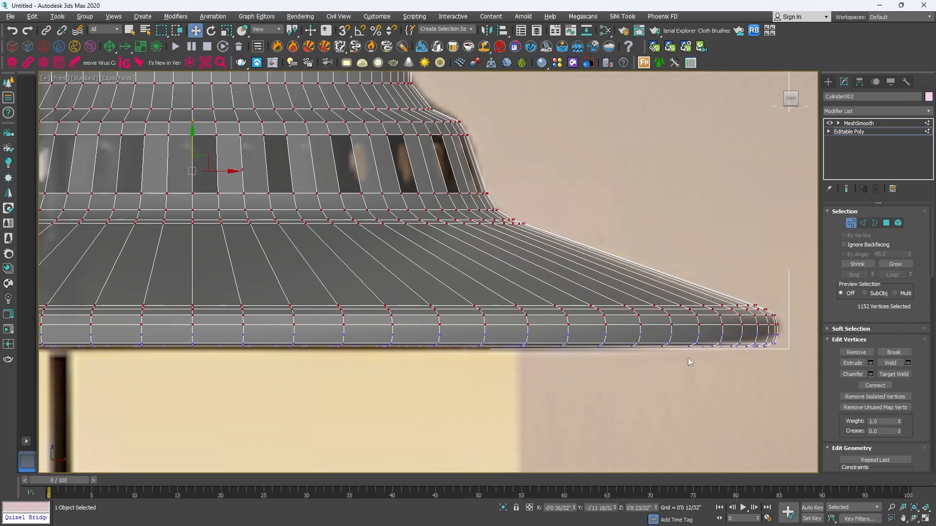
scroll(605, 348, "down", 2)
scroll(218, 354, "down", 2)
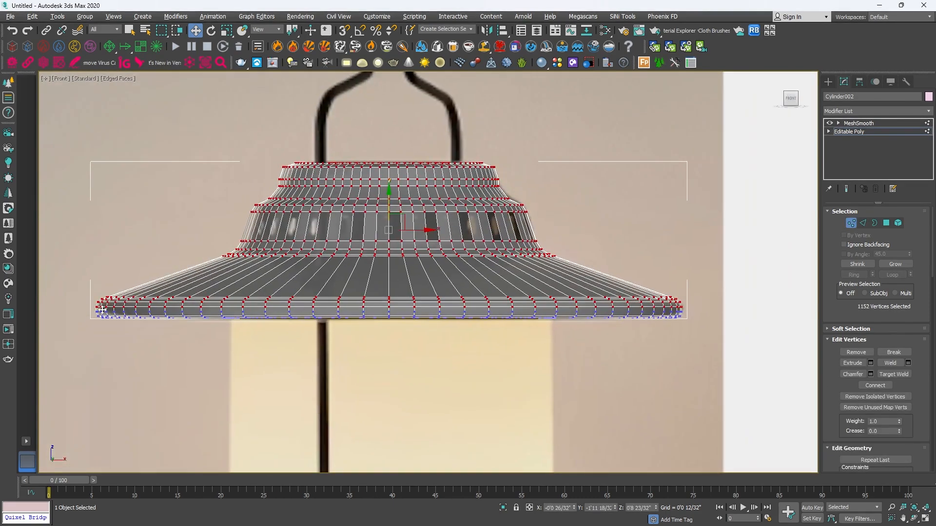
left_click_drag(210, 320, 706, 309)
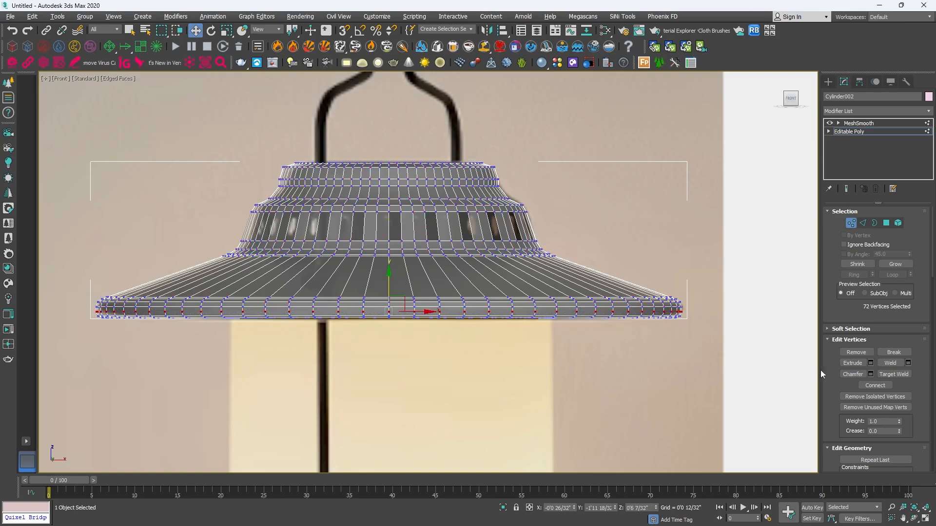
left_click(856, 352)
Select the remaining middle edge loop of the brim's outer edge, move it slightly down and return to the MeshSmooth level
scroll(508, 309, "up", 2)
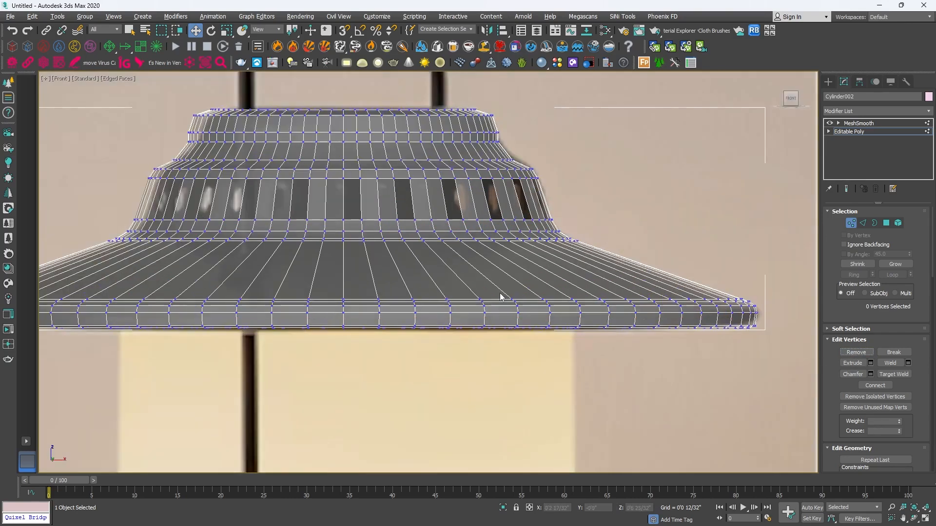
key("2")
double_click(558, 313)
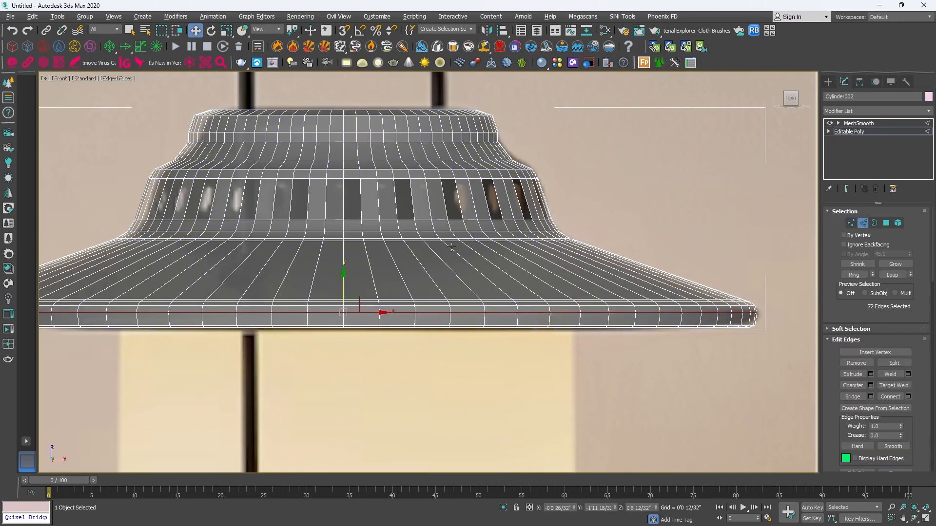
left_click_drag(341, 281, 342, 285)
left_click(859, 124)
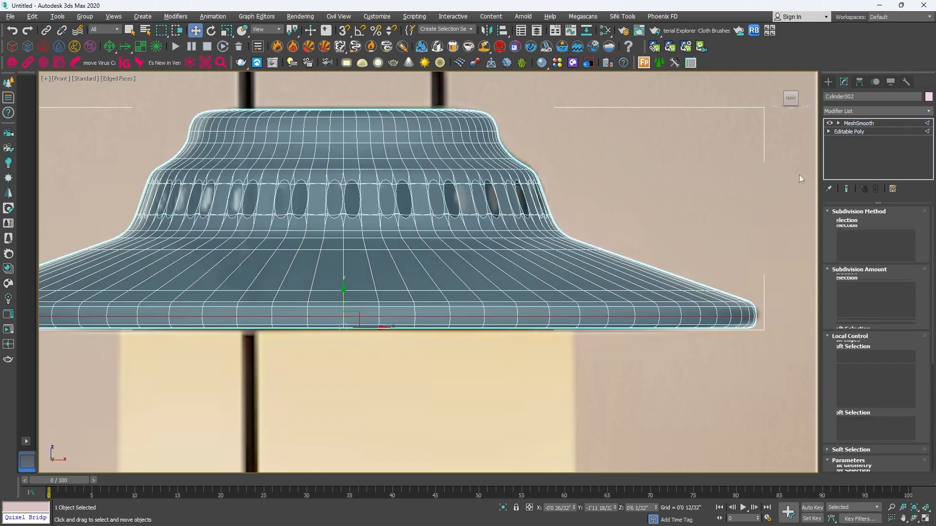
Turn off edged faces in the front view and check the smoothed brim profile against the reference image
scroll(686, 331, "up", 5)
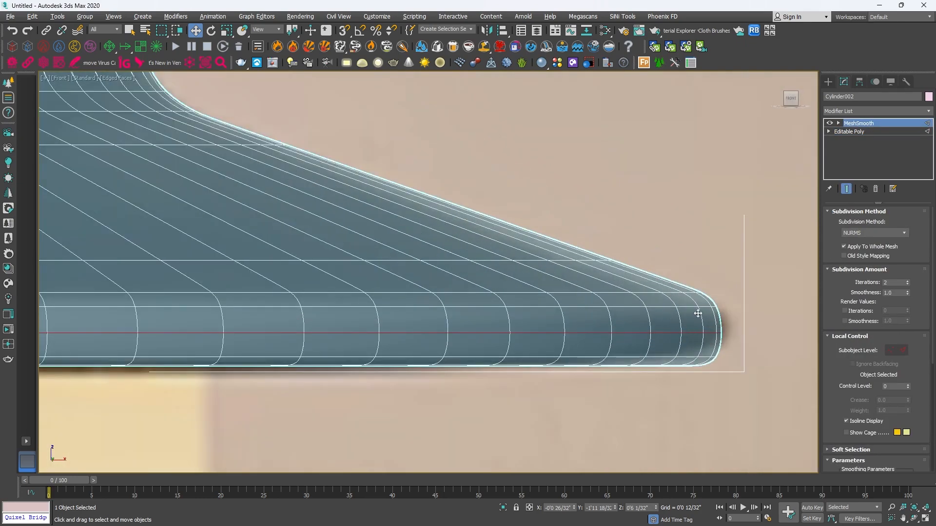
scroll(689, 310, "down", 1)
key("F4")
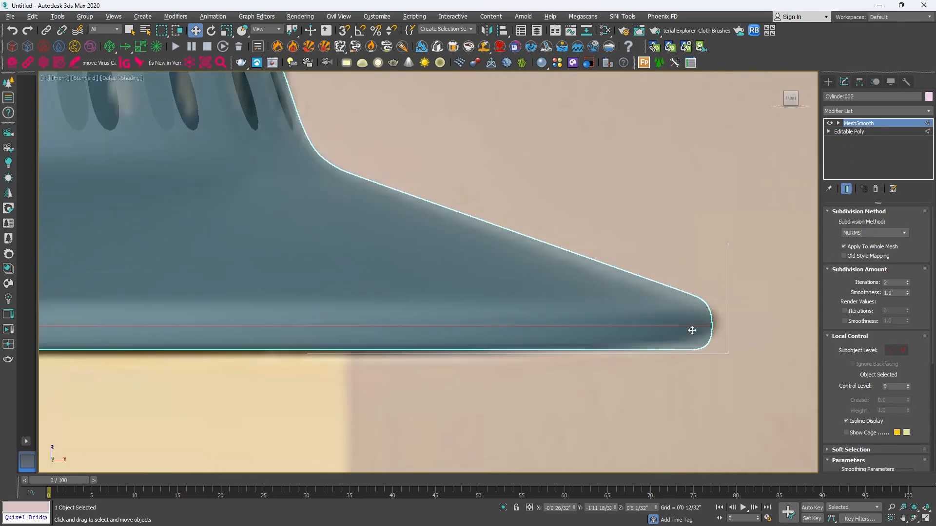
scroll(682, 324, "down", 4)
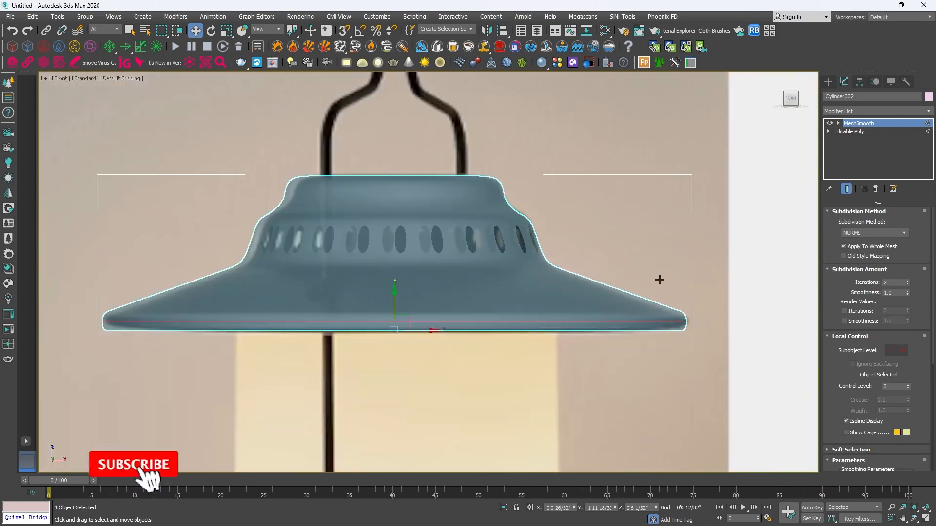
In the Slate Material Editor, set the opacity level of Material #27 to 1.0 to make the shade opaque in perspective
key("alt+w")
middle_click_drag(718, 393, 629, 301)
key("alt+w")
middle_click_drag(629, 341, 633, 291, "alt")
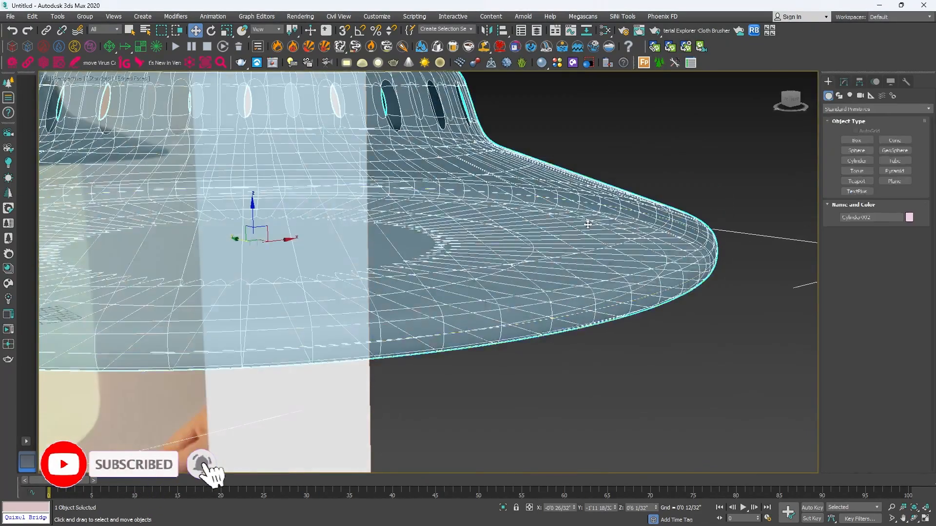
key("m")
left_click(532, 214)
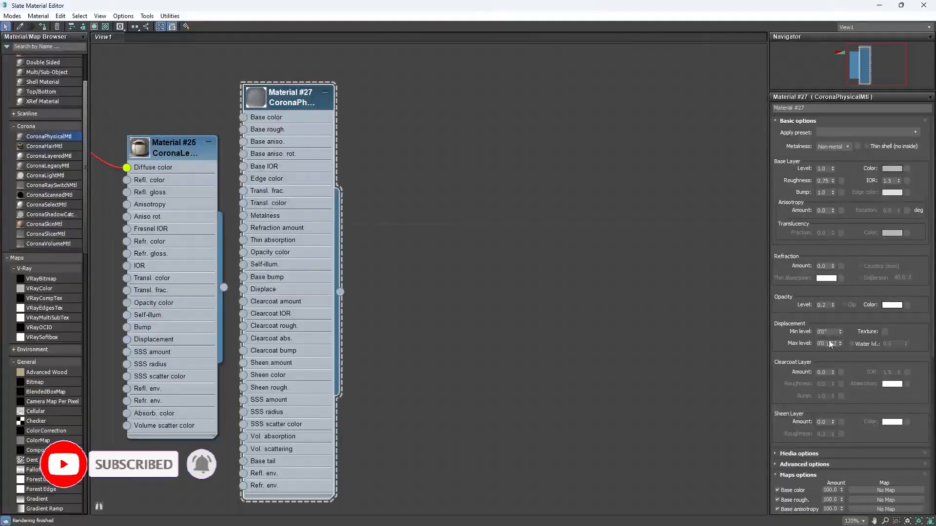
left_click(823, 266)
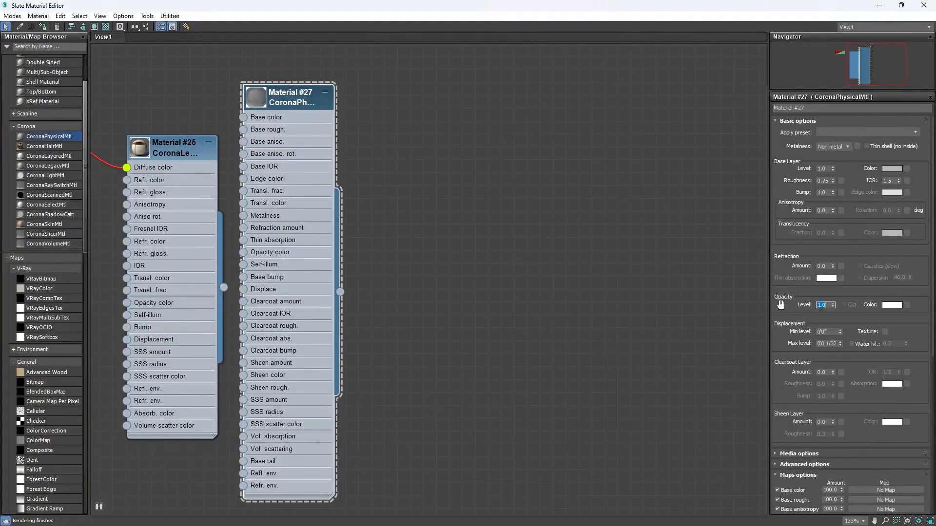
left_click(901, 5)
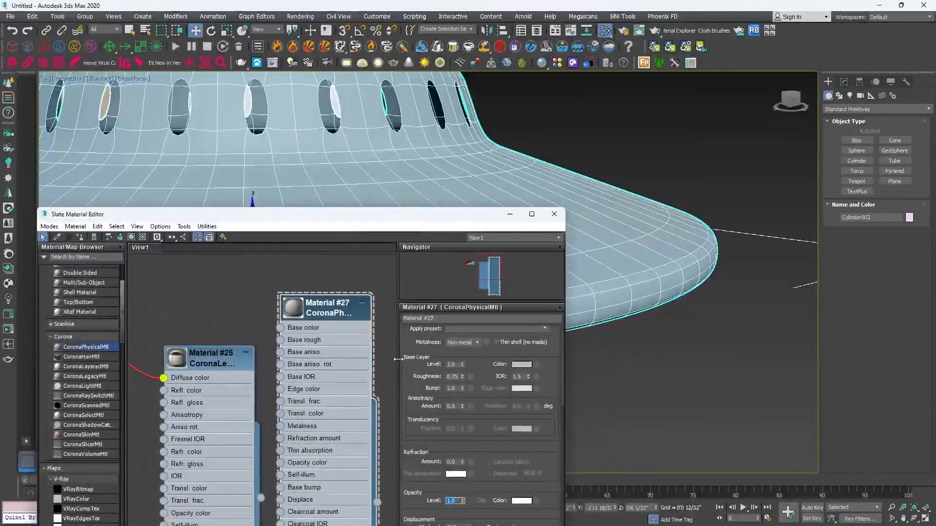
Move the material editor out of the way, turn off edged faces in the perspective view and deselect the shade
left_click_drag(427, 219, 399, 490)
mouse_move(595, 374)
middle_mouse_down("alt")
mouse_move(602, 303)
mouse_move(666, 259)
mouse_move(606, 362)
middle_mouse_up("alt")
key("F4")
left_click(646, 346)
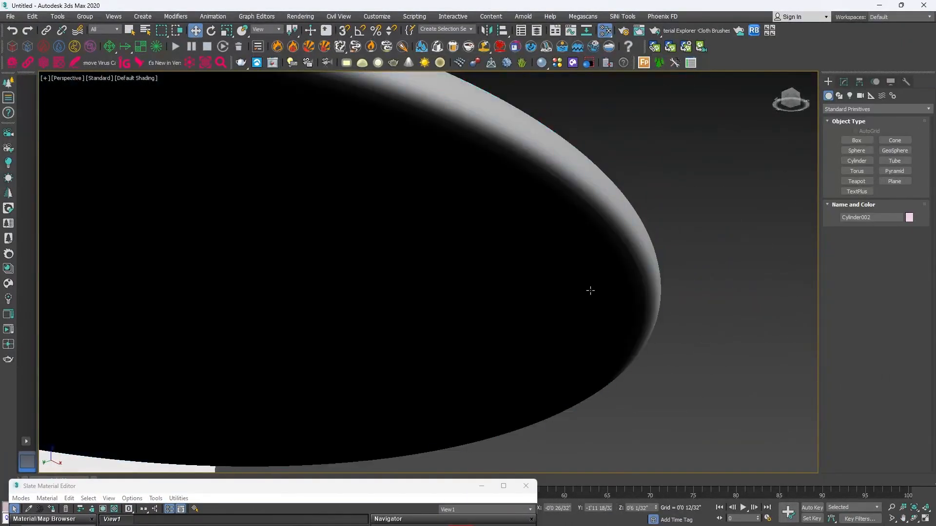
Delete the bottom cap polygon that closes the underside of the lamp shade's brim in the Editable Poly
scroll(579, 292, "down", 5)
middle_click_drag(553, 292, 577, 256, "alt")
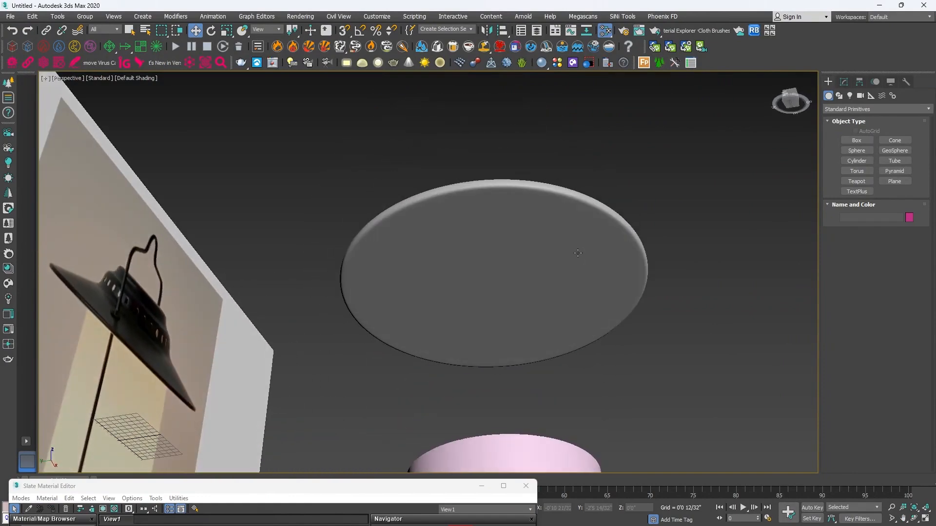
scroll(578, 253, "up", 4)
left_click(585, 264)
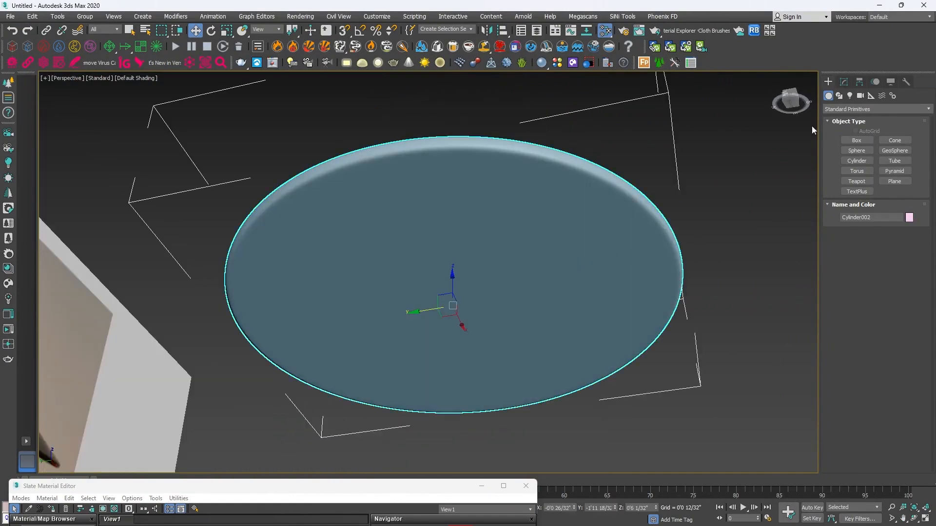
left_click(843, 82)
left_click(853, 131)
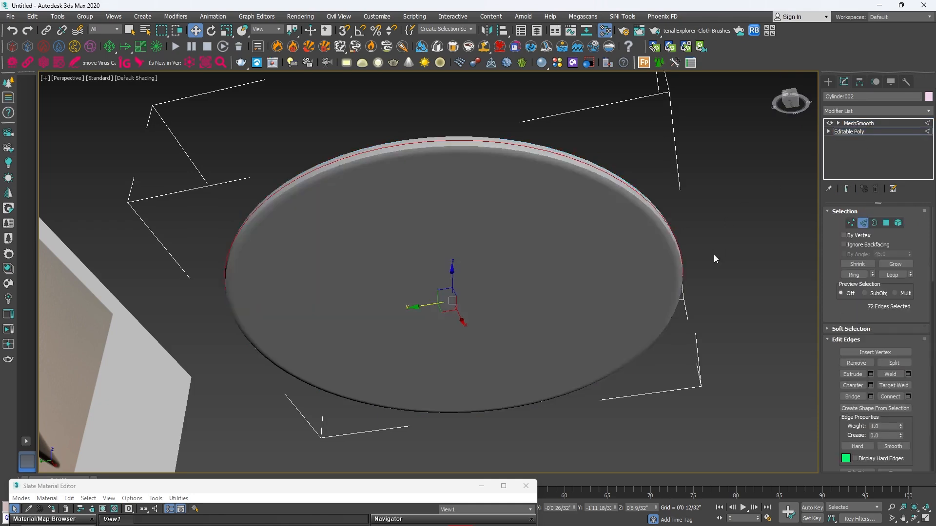
left_click(887, 223)
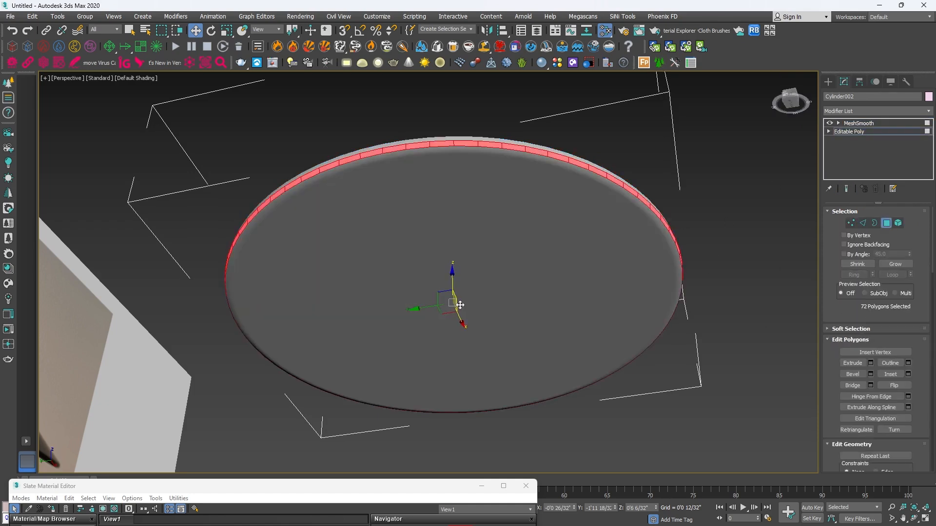
key("F4")
left_click(519, 301)
key("Delete")
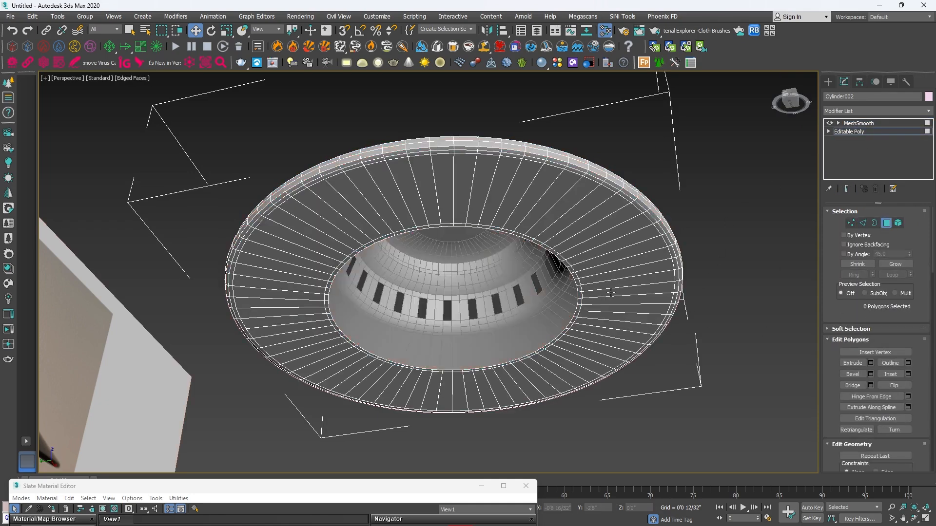
Examine the brim's outer edge, the vent area and the flat top of the opened shade
middle_click_drag(644, 260, 620, 288, "alt")
scroll(621, 288, "up", 3)
scroll(636, 304, "up", 1)
scroll(628, 294, "down", 1)
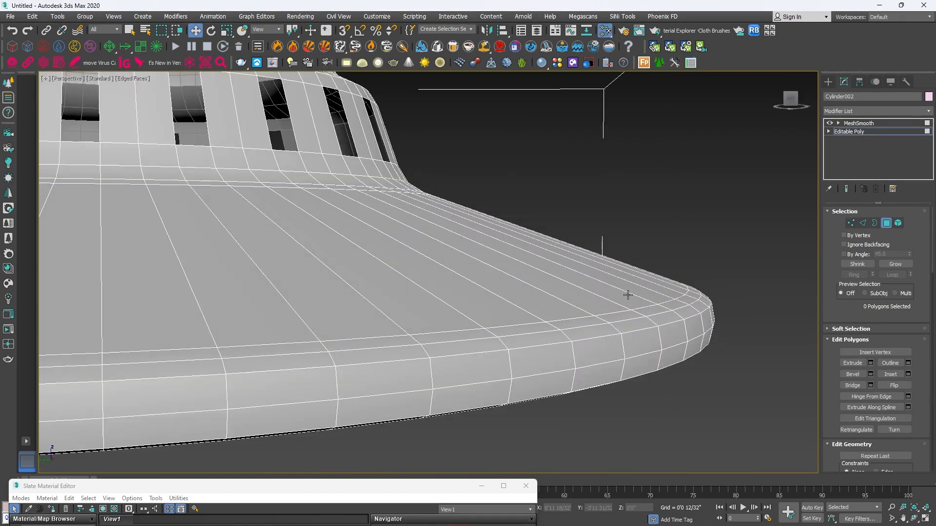
scroll(652, 301, "down", 1)
middle_click_drag(573, 259, 560, 286, "alt")
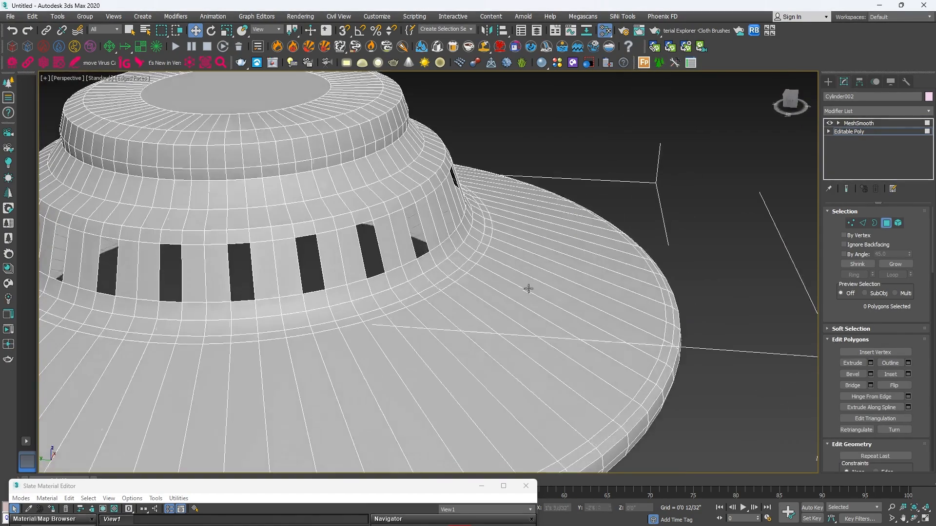
middle_click_drag(429, 282, 494, 332)
scroll(482, 230, "up", 5)
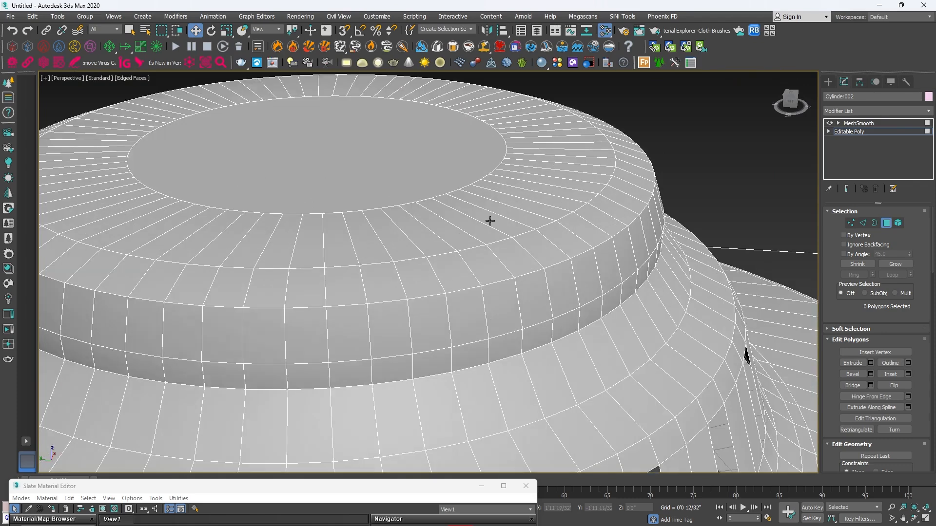
scroll(503, 252, "up", 2)
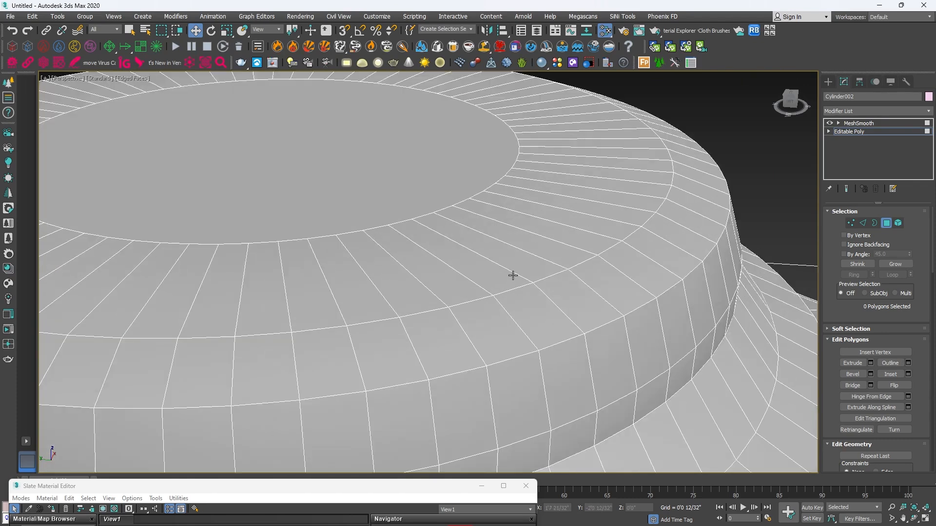
Connect the radial edges on the shade's top face with 1 segment at slide -81 and return to the MeshSmooth level
key("2")
left_click(513, 276)
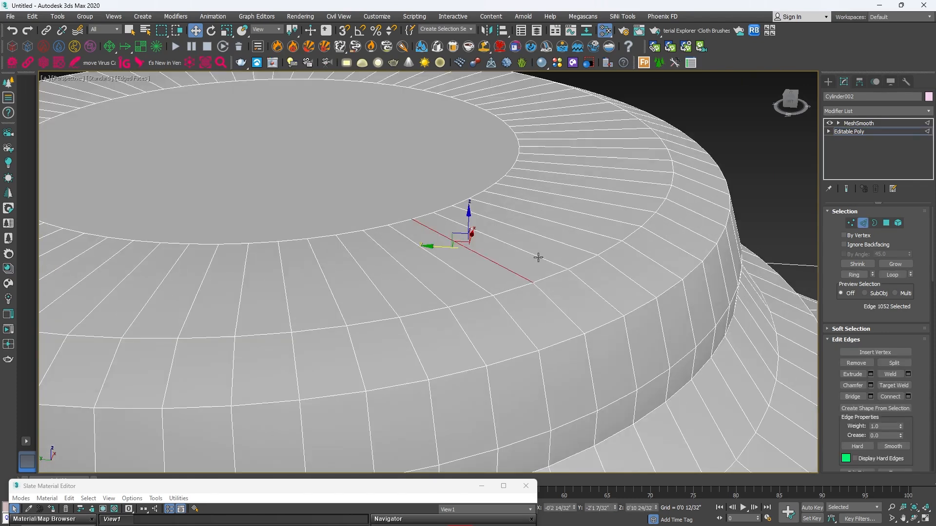
left_click(534, 255, "shift")
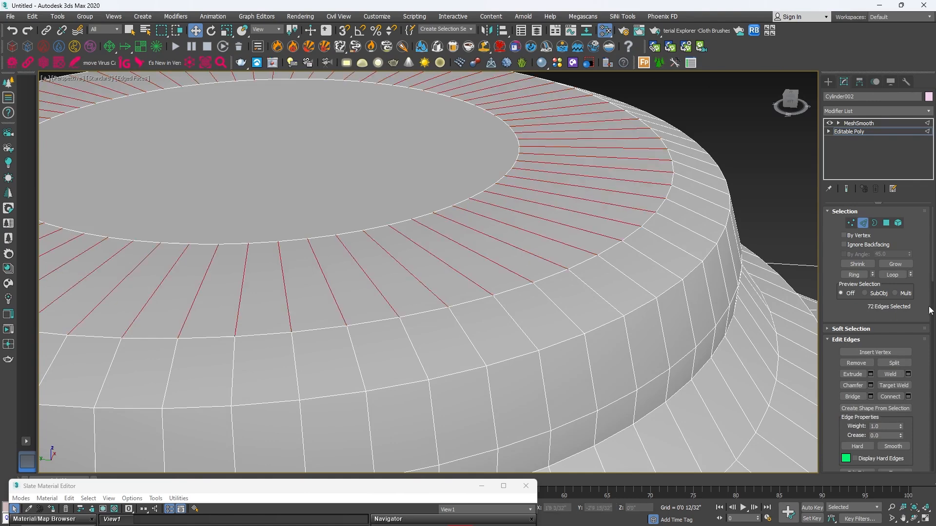
left_click(908, 397)
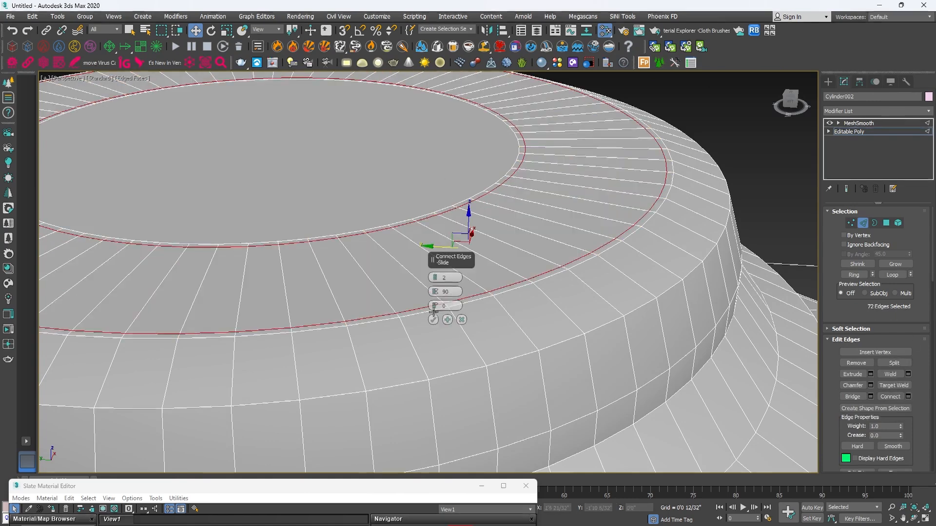
left_click(435, 280)
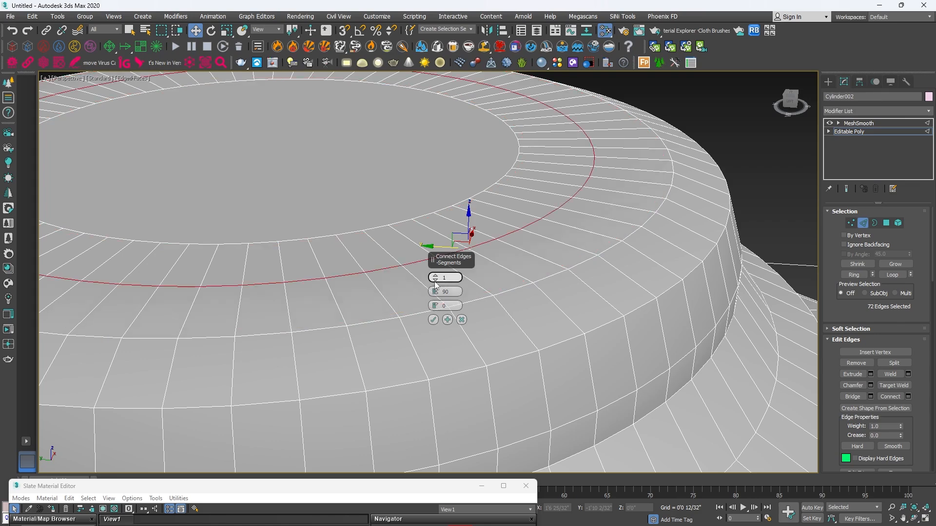
left_click_drag(437, 306, 576, 463)
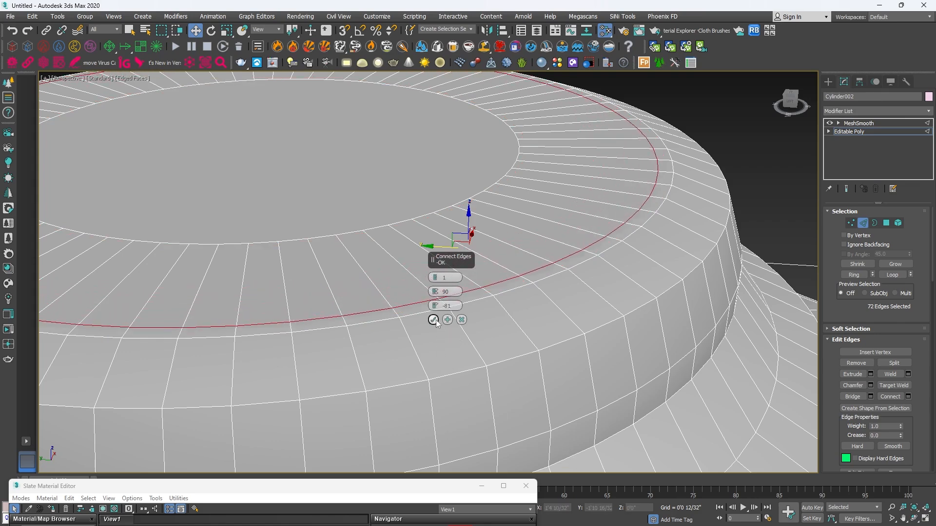
left_click(434, 320)
left_click(859, 123)
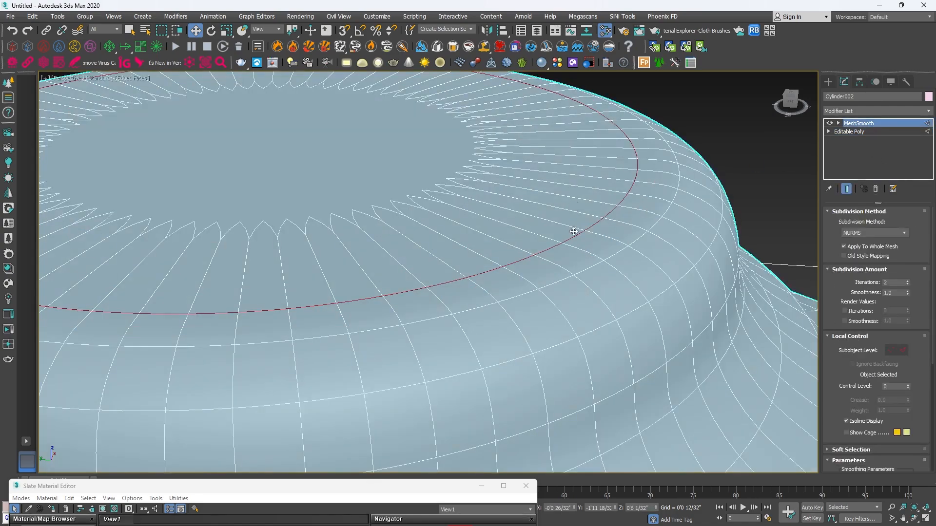
Turn off edged faces and check the smoothed rim around the shade's top
key("F4")
scroll(560, 226, "down", 6)
scroll(537, 222, "up", 4)
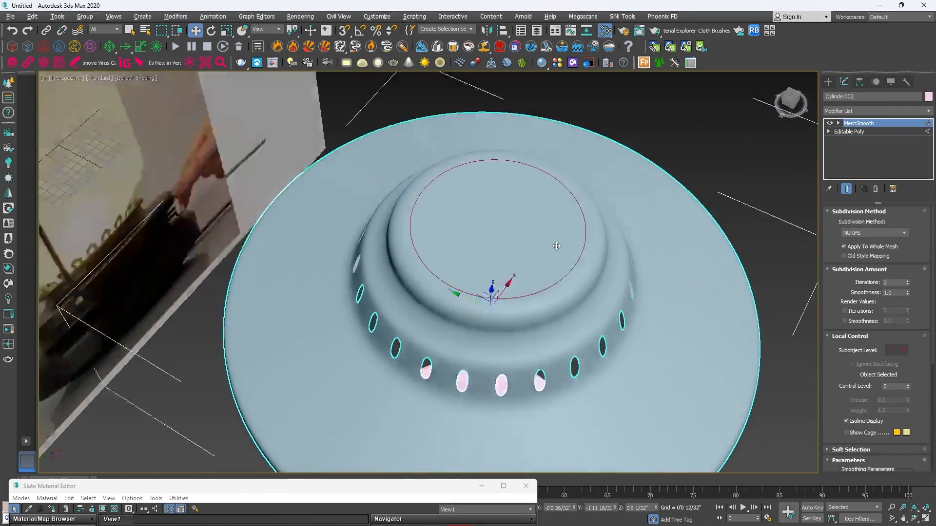
middle_click_drag(537, 223, 602, 227, "alt")
scroll(497, 323, "up", 5)
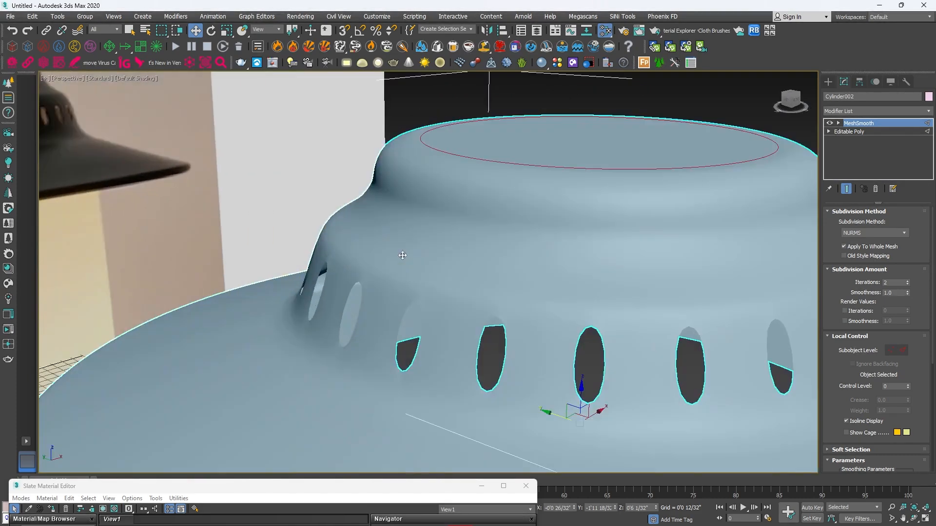
Connect the ring of edges on the sloped band above the vents with 1 segment at slide -34, then return to MeshSmooth
left_click(848, 132)
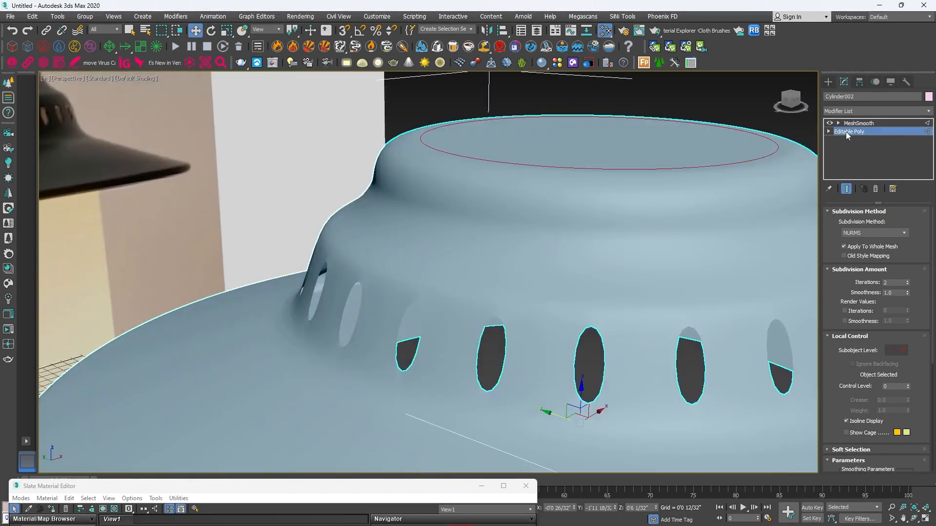
key("F4")
middle_click_drag(554, 239, 353, 232, "alt")
scroll(693, 247, "up", 2)
left_click(682, 253)
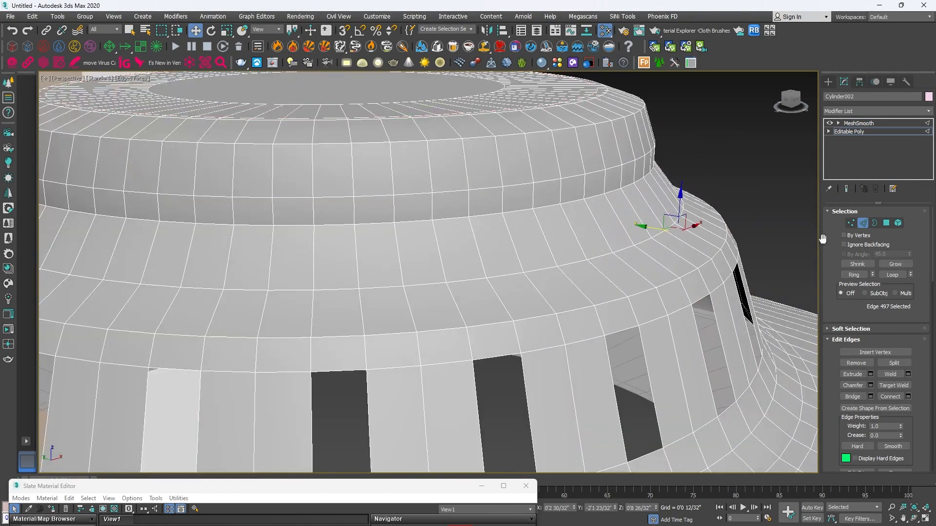
left_click(640, 273)
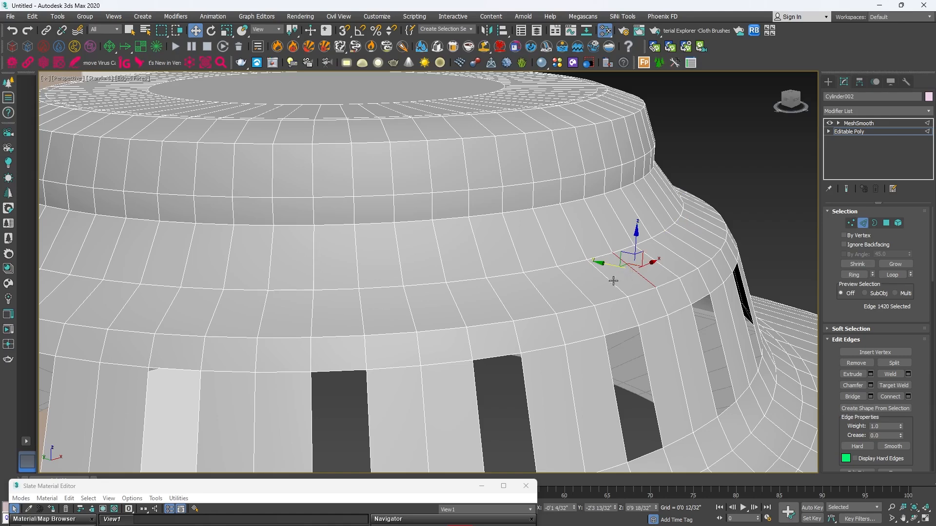
left_click(613, 281, "shift")
left_click(908, 397)
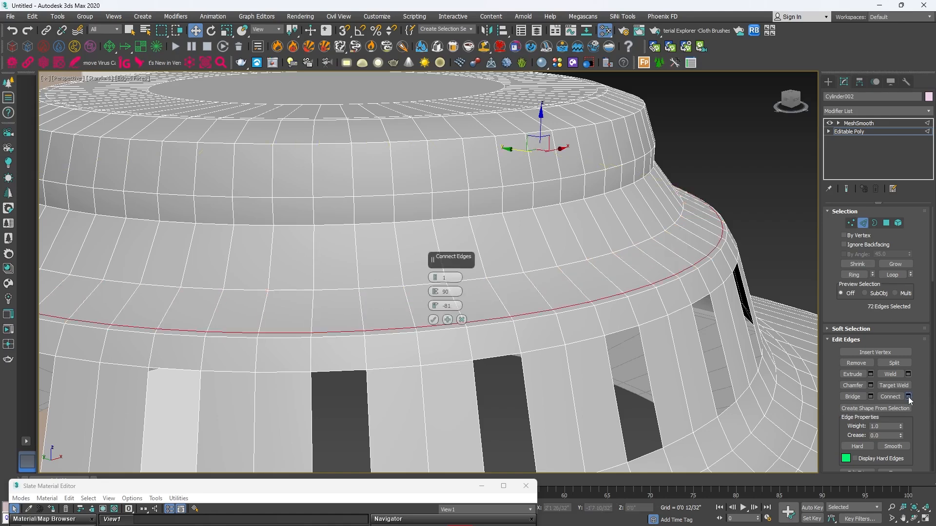
left_click_drag(435, 308, 444, 220)
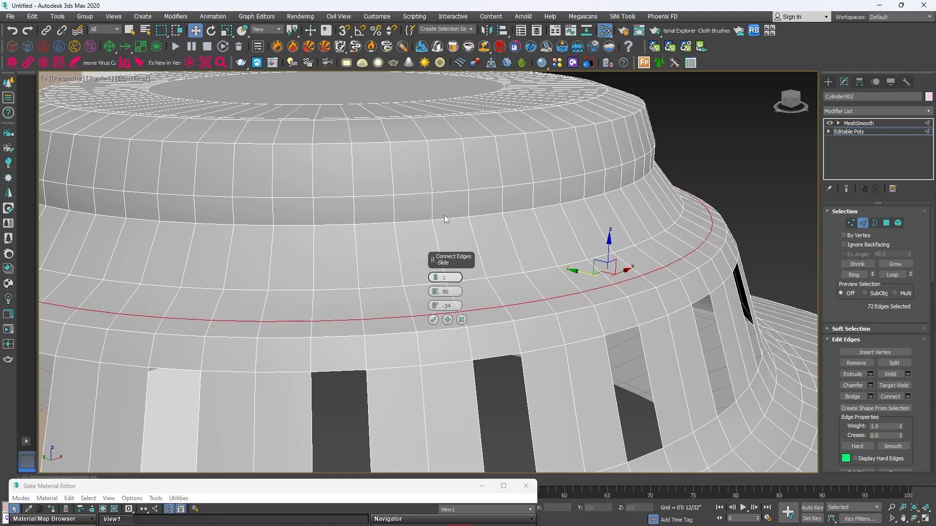
left_click(433, 319)
left_click(872, 124)
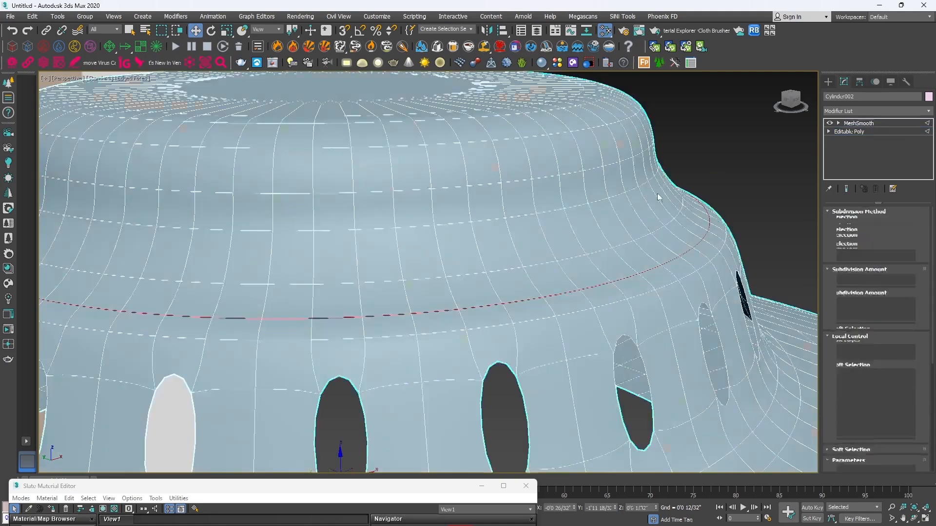
Turn off edged faces in the perspective view and deselect the shade
scroll(647, 252, "down", 2)
key("F4")
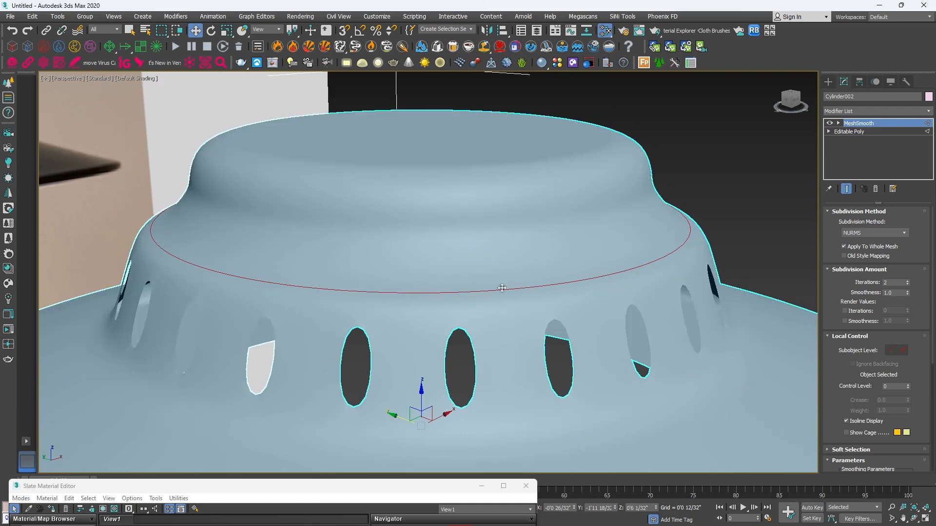
left_click(827, 82)
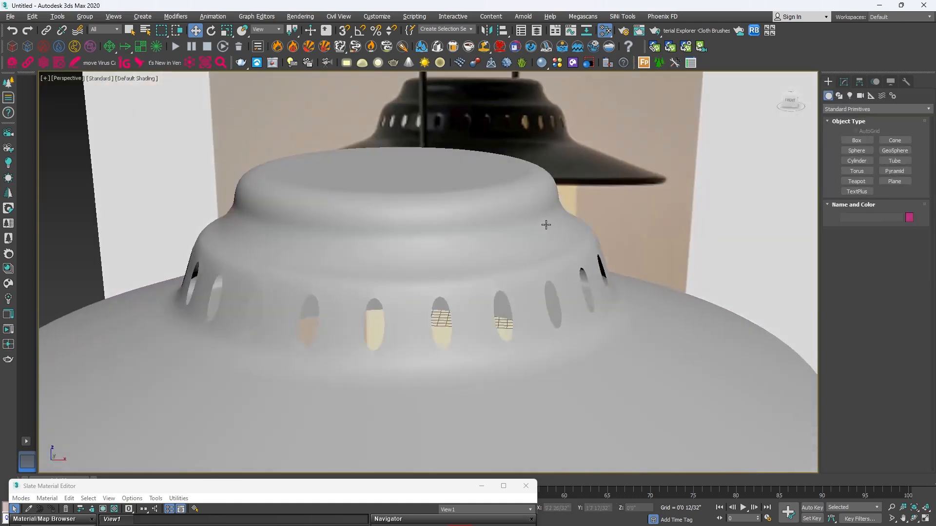
left_click(334, 239)
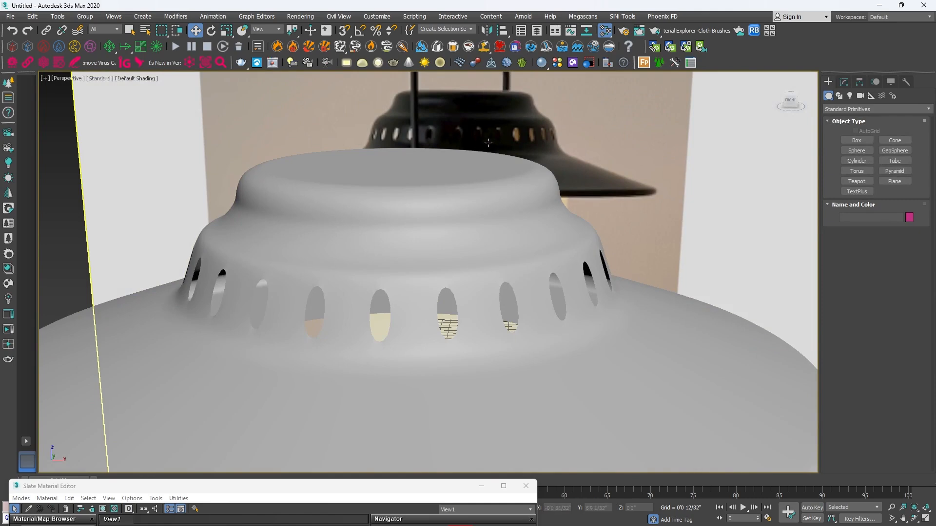
Inspect the smoothed shade from the front, above and below, comparing it with the lantern in the reference image
scroll(400, 244, "down", 6)
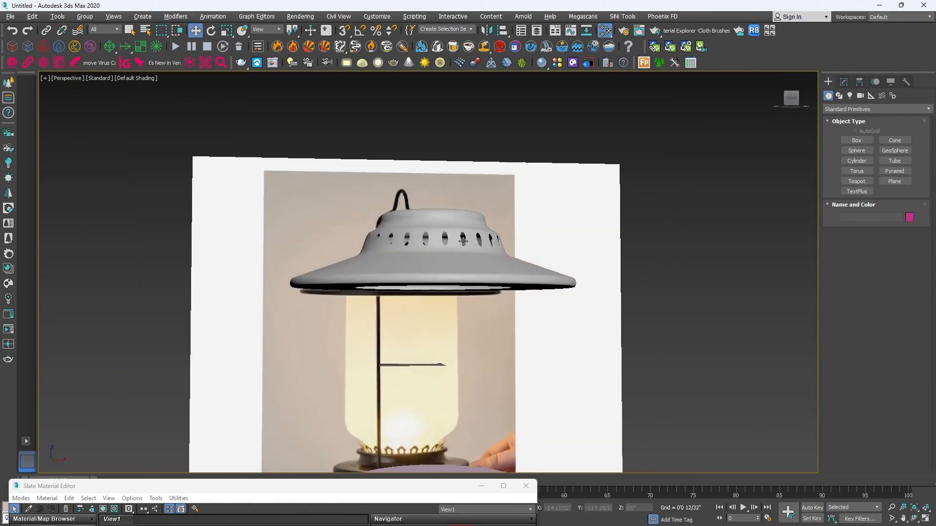
middle_click_drag(463, 241, 470, 257, "alt")
scroll(470, 257, "up", 4)
middle_click_drag(487, 225, 519, 253, "alt")
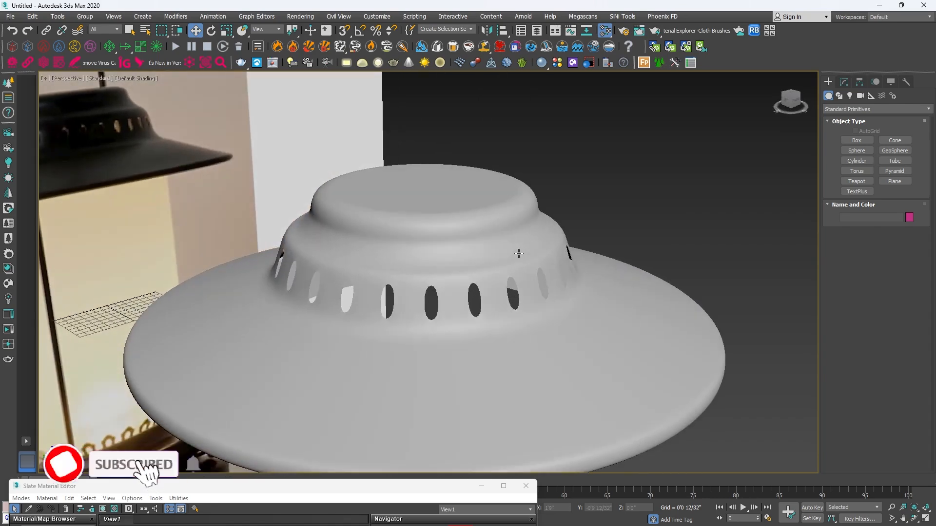
left_click(521, 255)
scroll(530, 263, "down", 5)
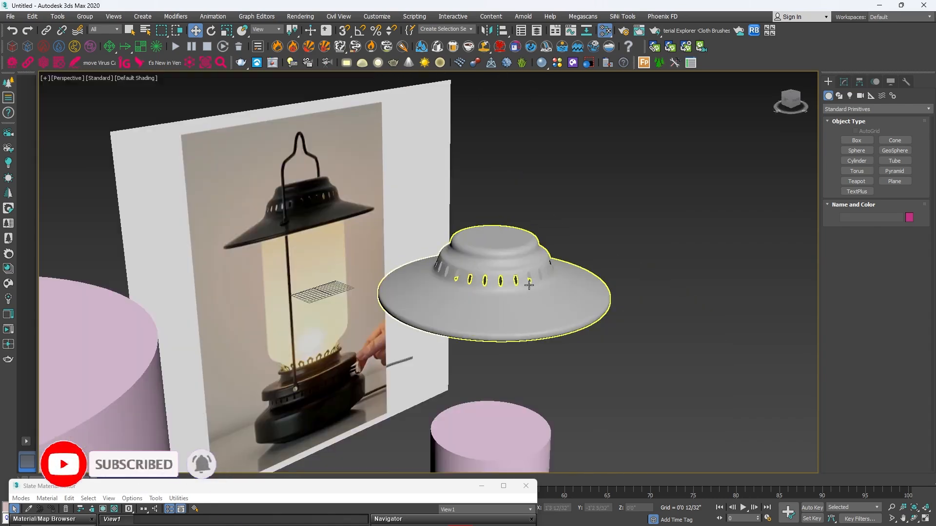
scroll(529, 288, "up", 4)
middle_click_drag(528, 293, 578, 258, "alt")
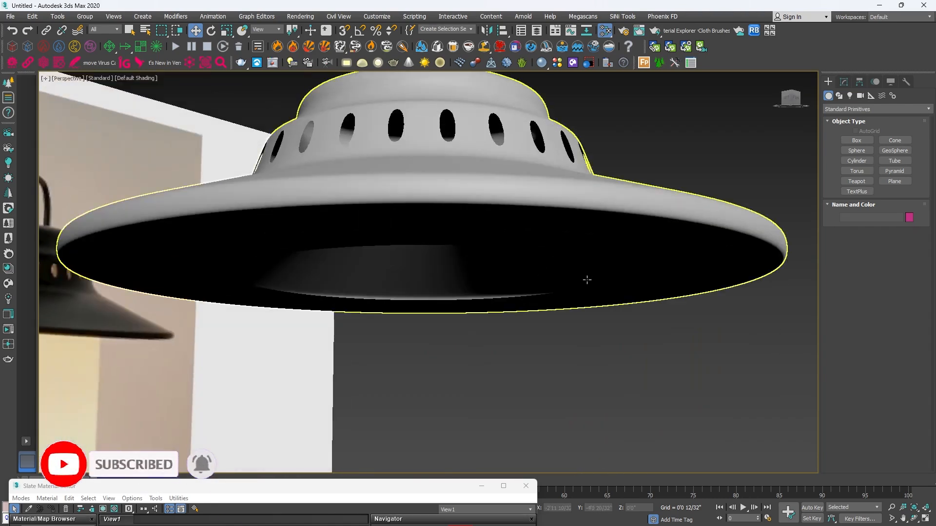
scroll(589, 306, "down", 5)
middle_click_drag(589, 306, 690, 249, "alt")
In the maximized front view, move the narrow cylinder straight up, clear of the lantern's base in the reference image
key("alt+w")
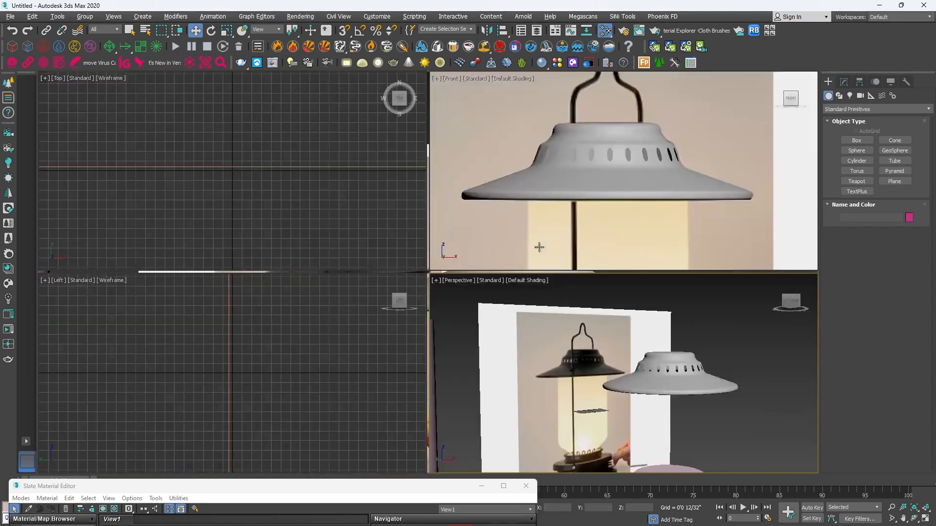
middle_click_drag(684, 408, 578, 266)
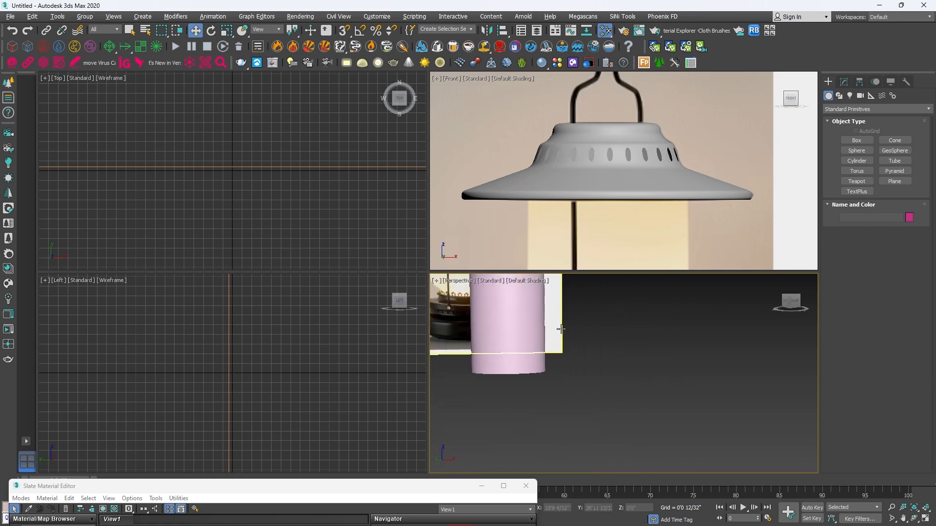
key("alt+w")
scroll(623, 169, "down", 5)
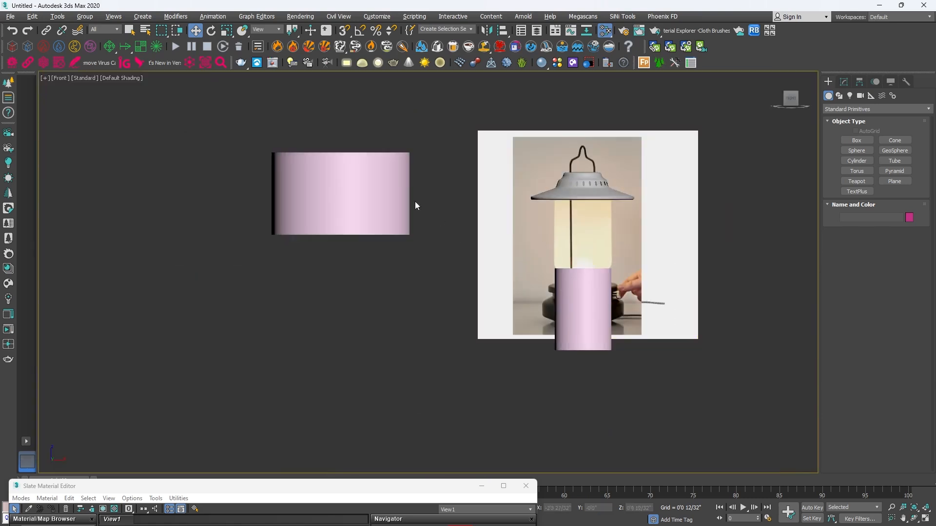
left_click(583, 311)
left_click_drag(587, 318, 587, 147)
Clone the wide cylinder and place the copy over the lantern's base in the reference image
left_click(335, 229)
left_click_drag(355, 220, 600, 314, "shift")
left_click(478, 310)
scroll(590, 324, "up", 6)
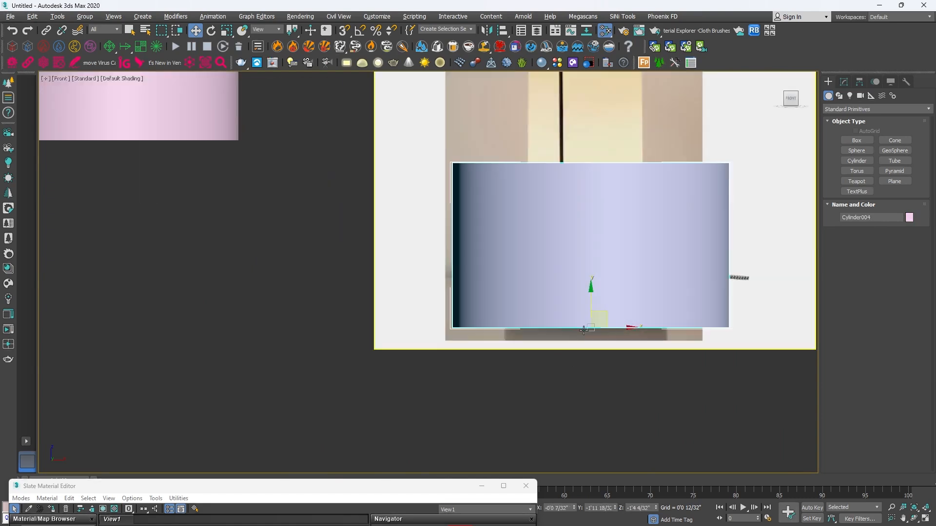
Assign the grey CoronaPhysicalMtl, Material #27, to the cylinder copy over the lantern's base
left_click(503, 486)
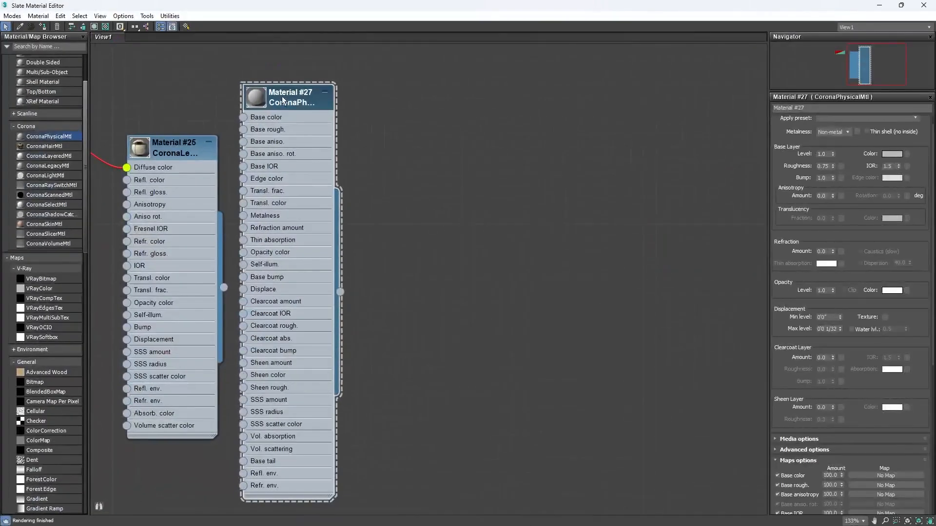
right_click(282, 96)
left_click(321, 112)
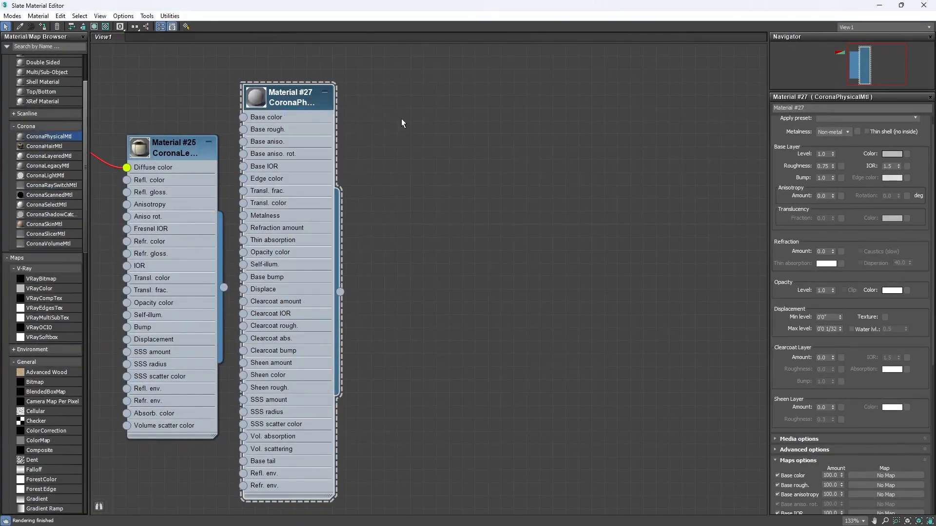
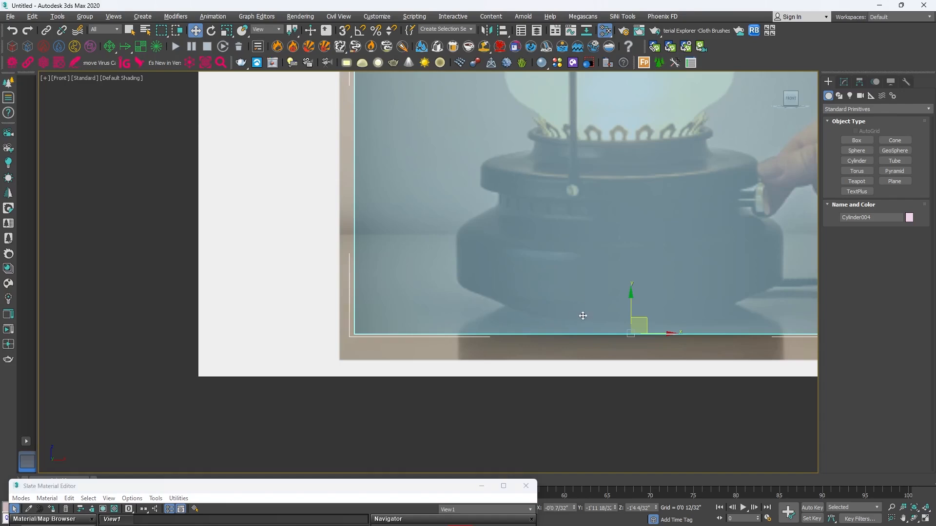
Move the see-through cylinder straight up until its bottom edge meets the lower edge of the base's wide band in the reference image
left_click_drag(628, 307, 364, 254)
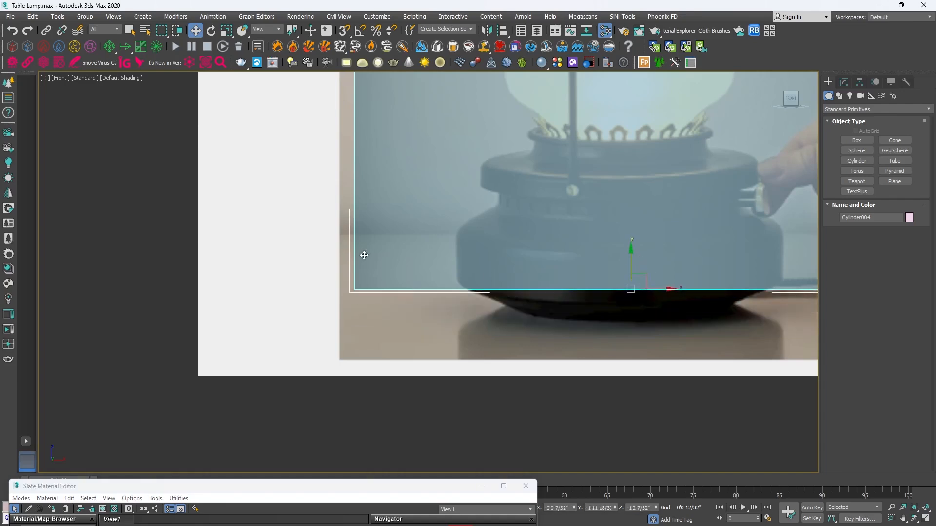
scroll(387, 255, "down", 2)
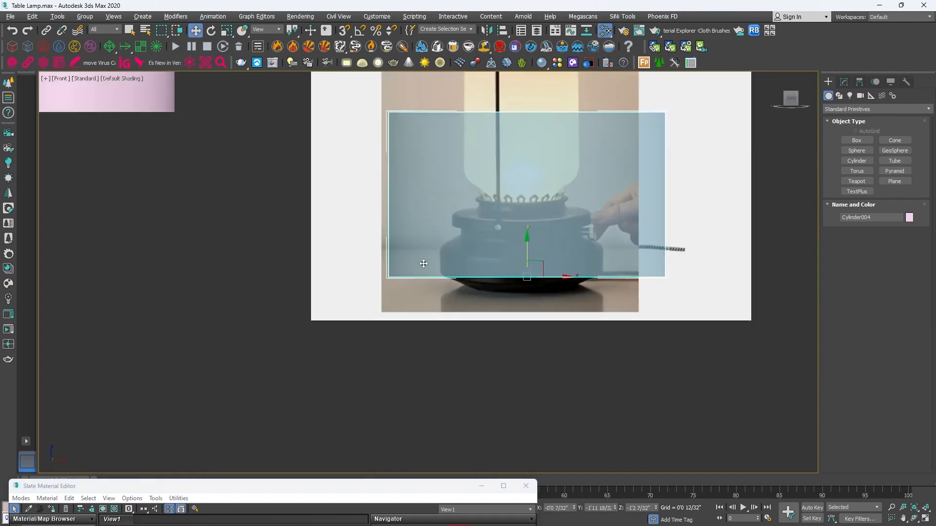
scroll(424, 261, "up", 5)
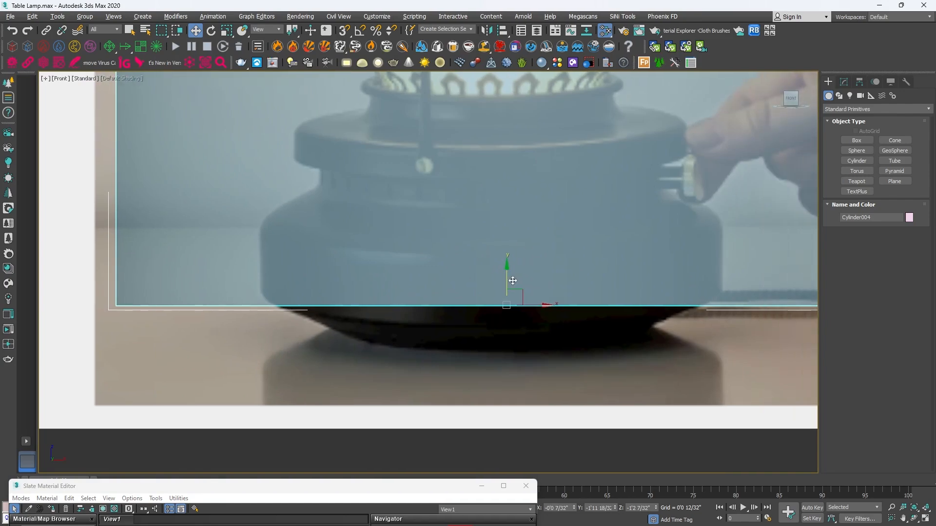
scroll(550, 278, "up", 2)
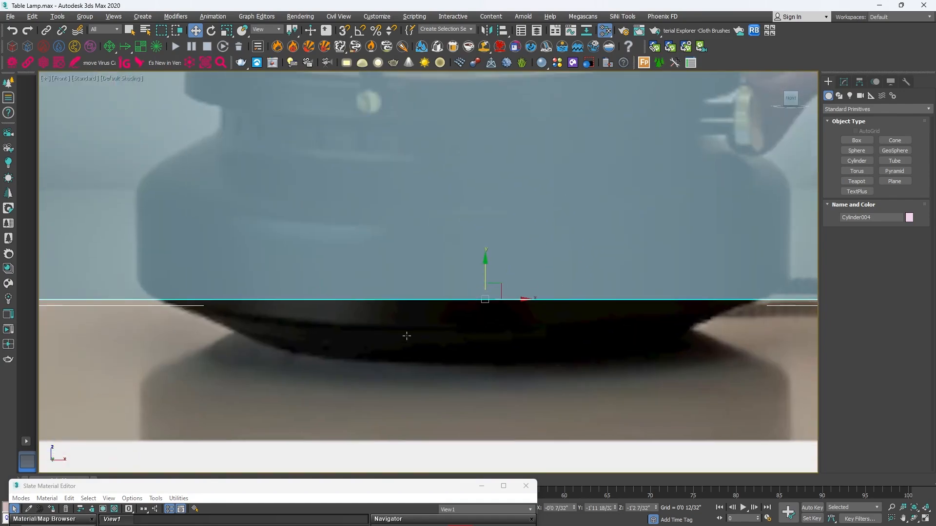
left_click_drag(485, 270, 492, 251)
scroll(490, 288, "down", 3)
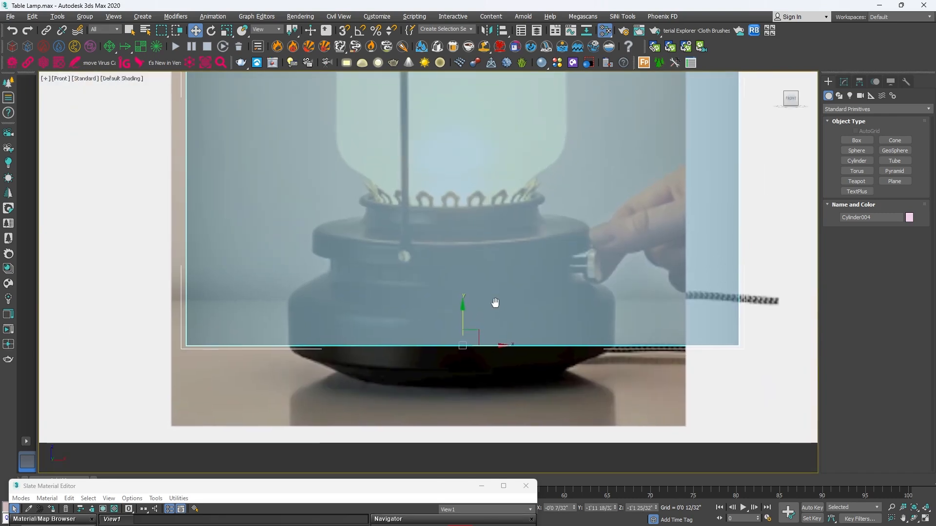
Turn on edged faces in the front view and convert the cylinder to an Editable Poly
key("F4")
scroll(482, 278, "down", 3)
right_click(514, 231)
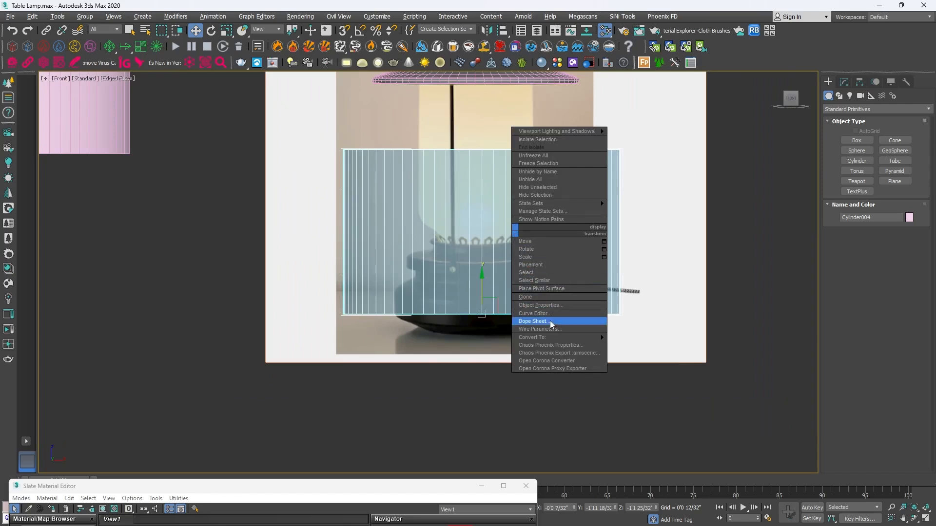
mouse_move(531, 337)
left_click(639, 345)
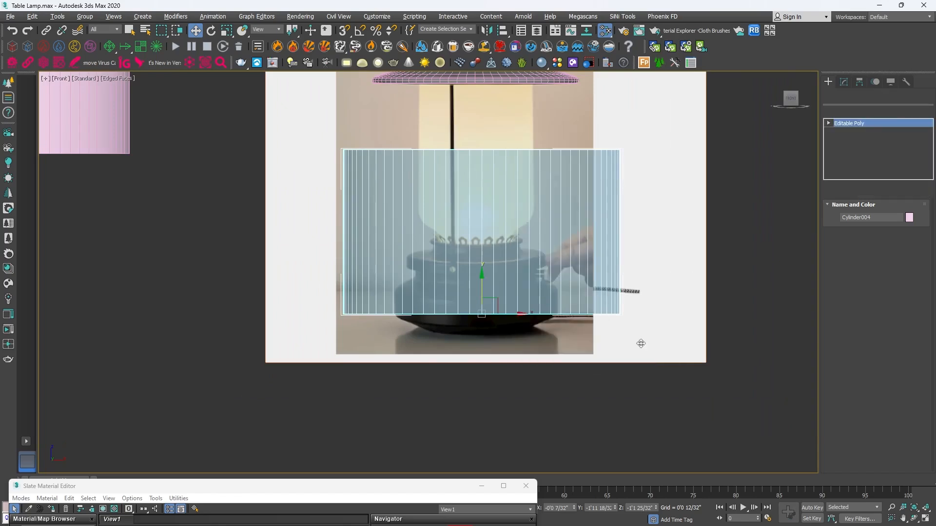
Lower the cylinder's top ring of vertices to the upper part of the base's wide band in the reference
key("1")
left_click_drag(289, 133, 576, 191)
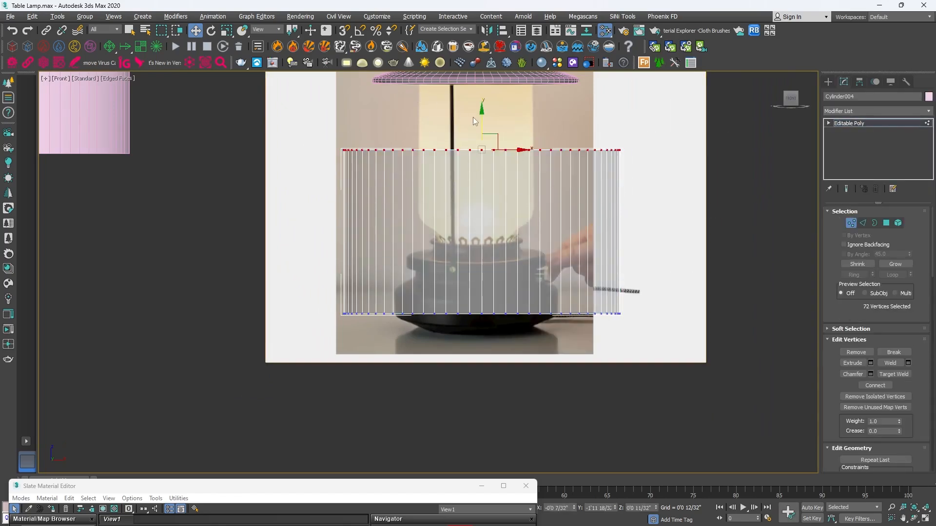
left_click_drag(473, 120, 475, 275)
scroll(460, 278, "up", 5)
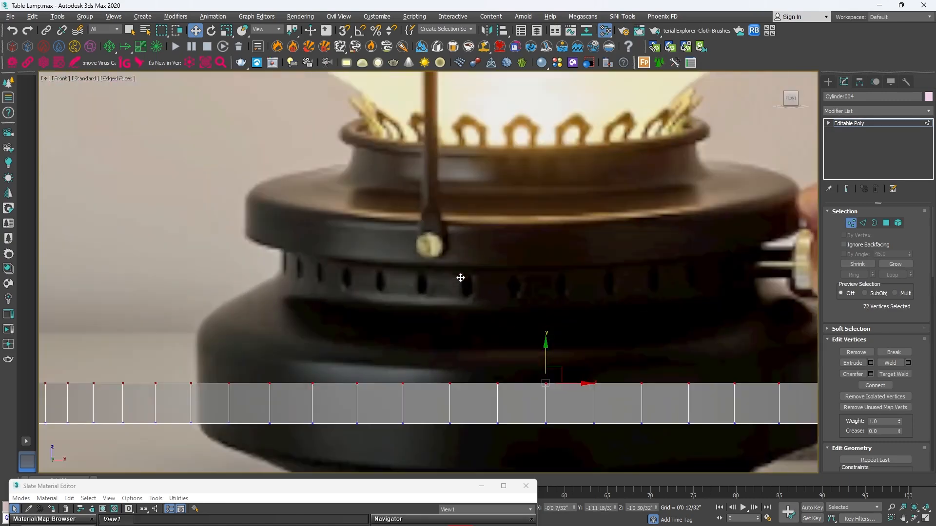
middle_click_drag(461, 278, 423, 253)
left_click_drag(446, 287, 416, 226)
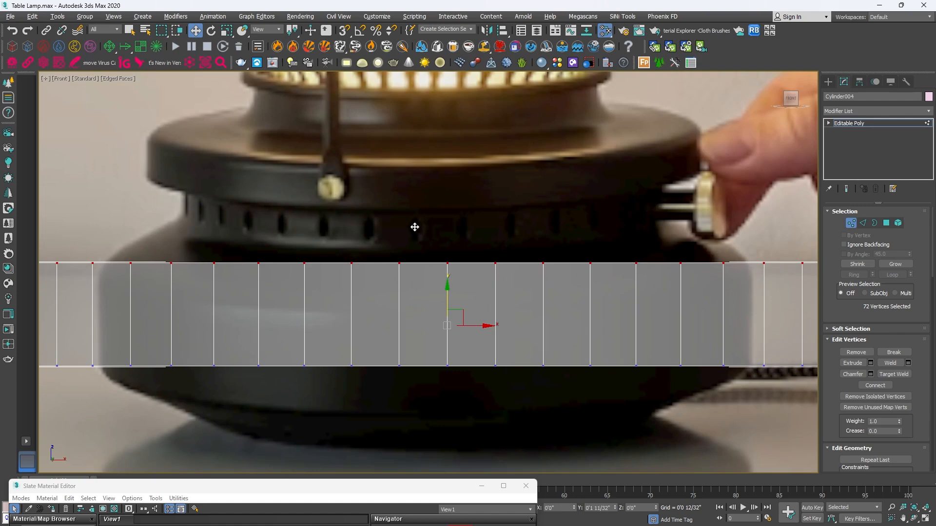
Raise the cylinder's top ring of vertices slightly to refine its height, and leave vertex editing
scroll(428, 236, "down", 4)
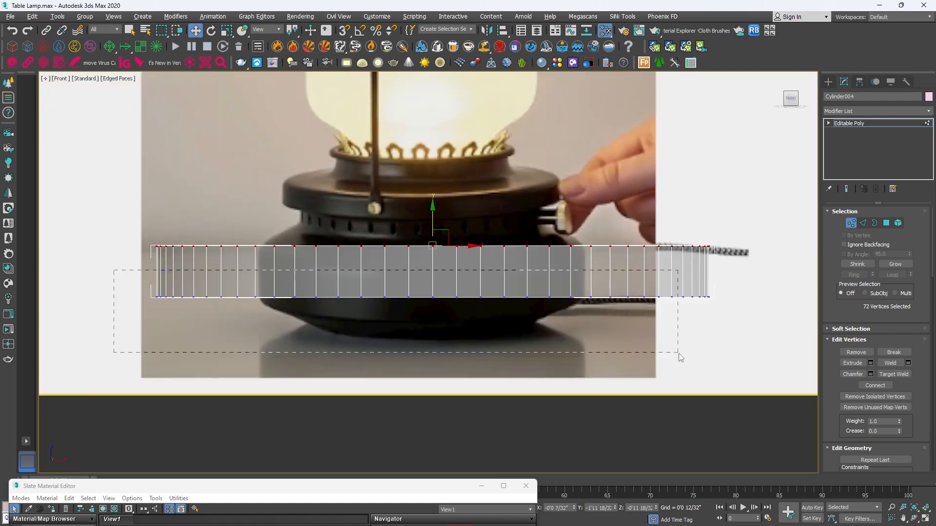
left_click_drag(680, 359, 680, 358)
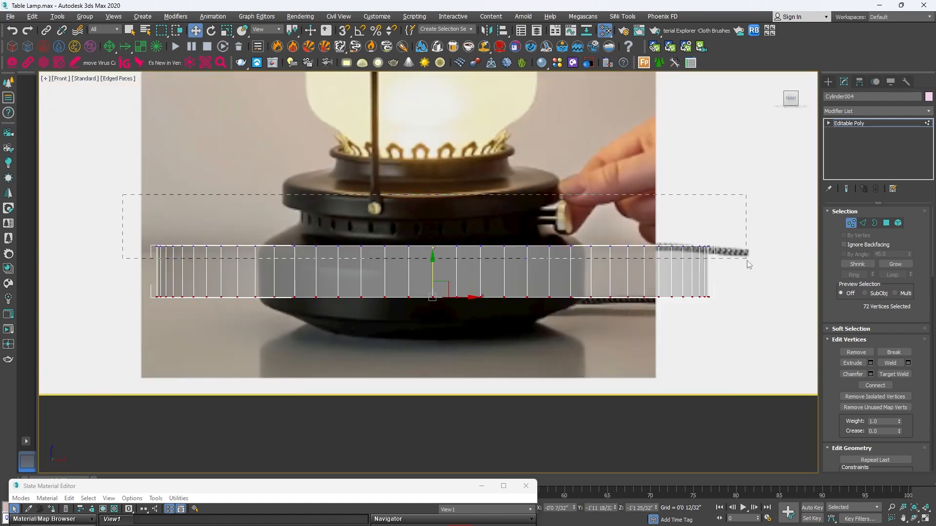
left_click_drag(748, 264, 748, 265)
scroll(471, 227, "up", 3)
left_click_drag(415, 216, 416, 204)
left_click(828, 82)
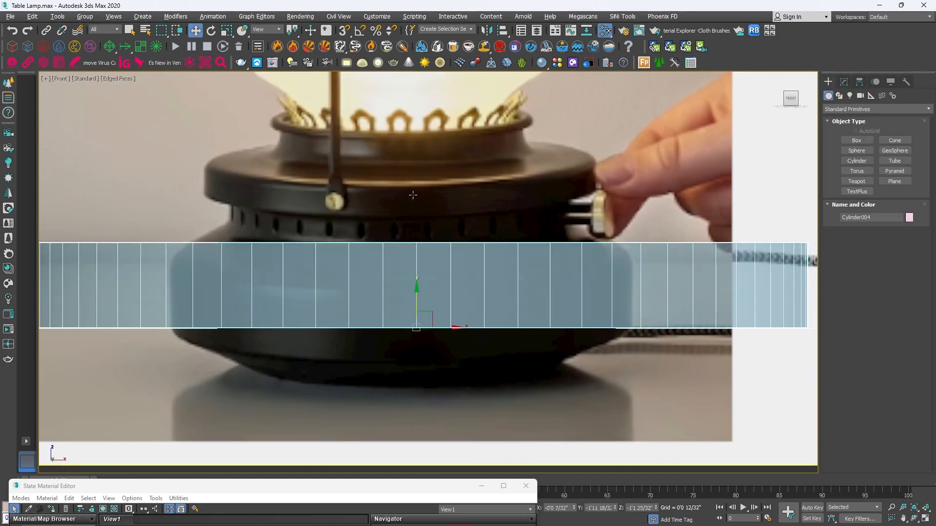
Nudge the cylinder slightly down over the base's wide band and check the base up close in the separate reference image window
left_click_drag(416, 302, 417, 311)
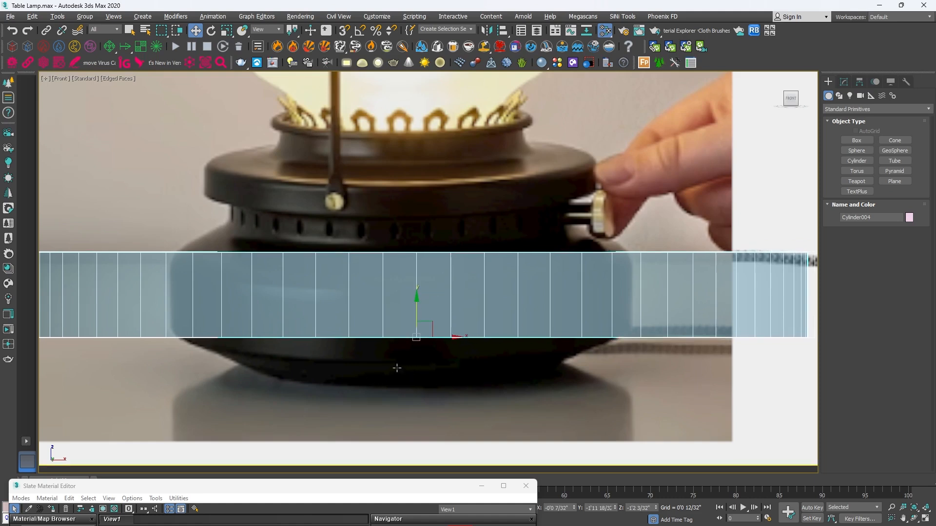
left_click(589, 515)
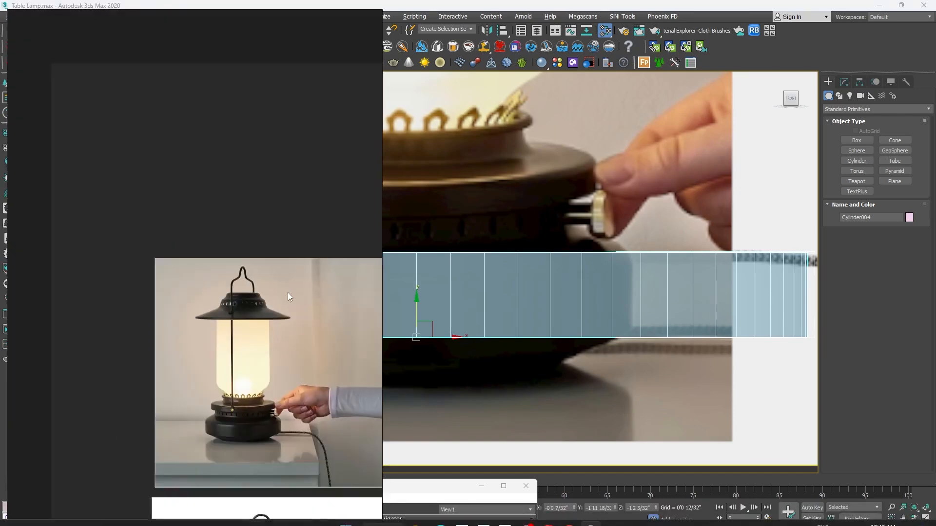
scroll(242, 438, "up", 5)
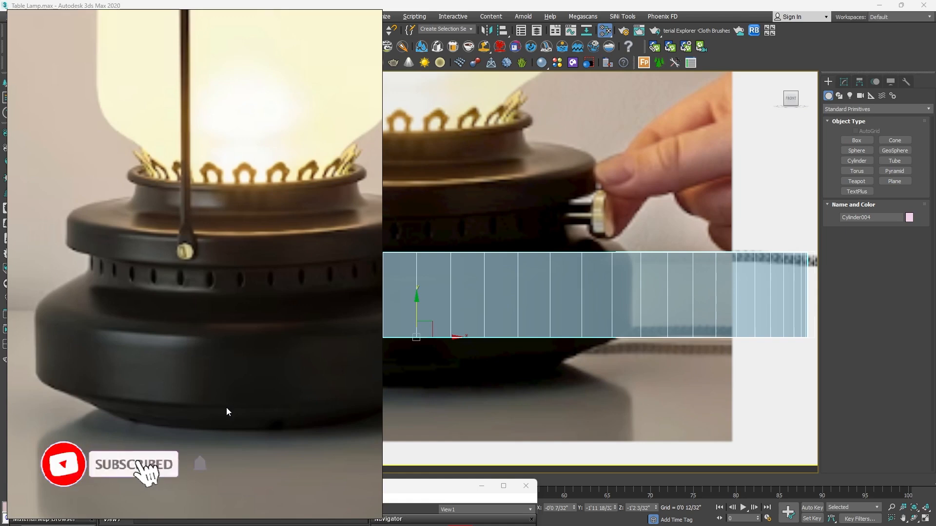
left_click(590, 519)
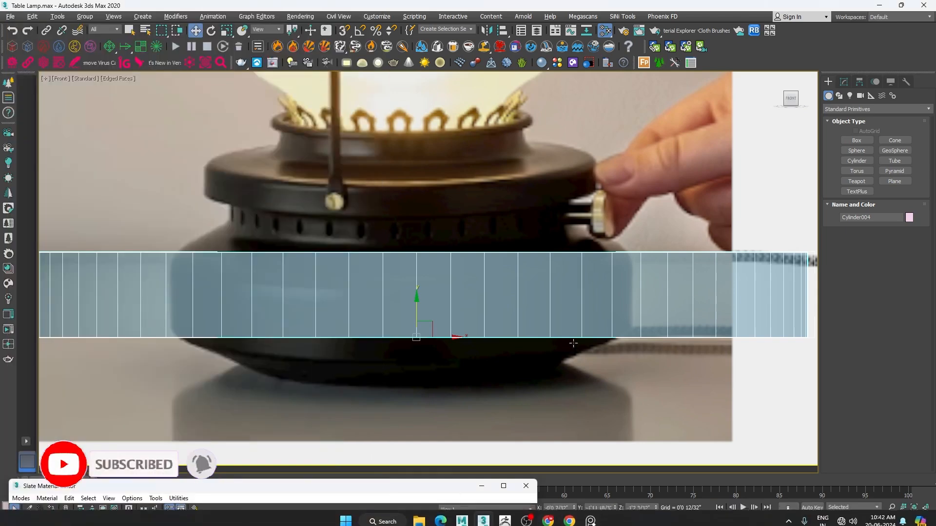
From below in the perspective view, extrude the cylinder's bottom polygon slightly downward
key("alt+w")
key("alt+w")
scroll(593, 335, "down", 2)
middle_click_drag(594, 334, 549, 288, "alt")
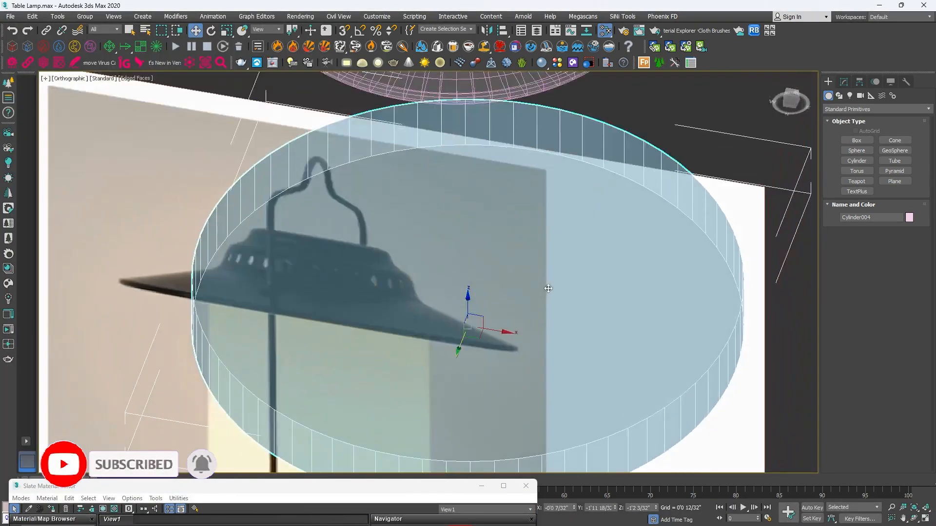
key("alt+w")
right_click(660, 391)
key("alt+w")
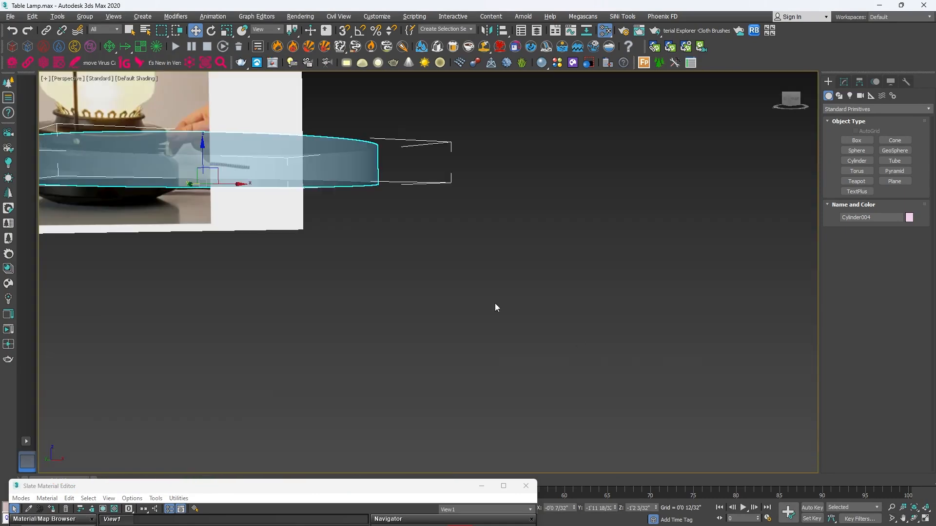
middle_click_drag(388, 228, 561, 210)
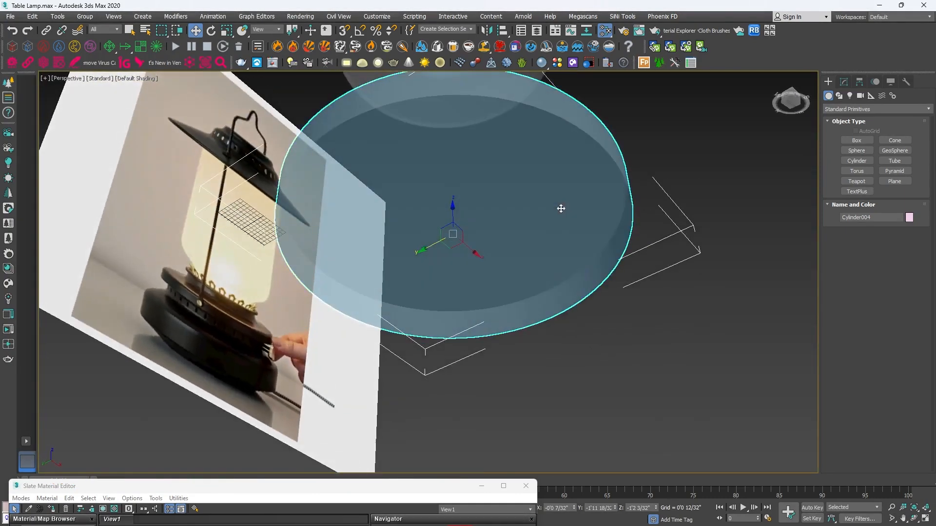
key("4")
left_click(552, 209)
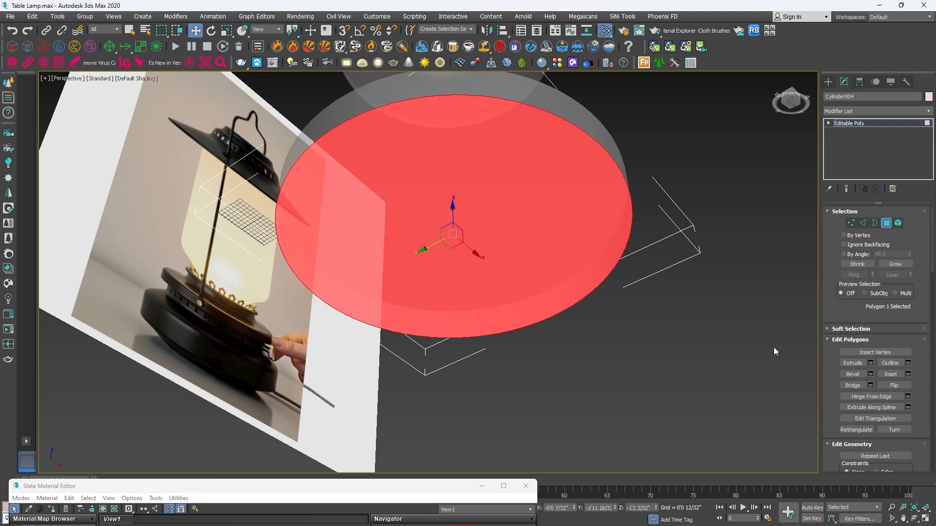
left_click(871, 363)
left_click(433, 306)
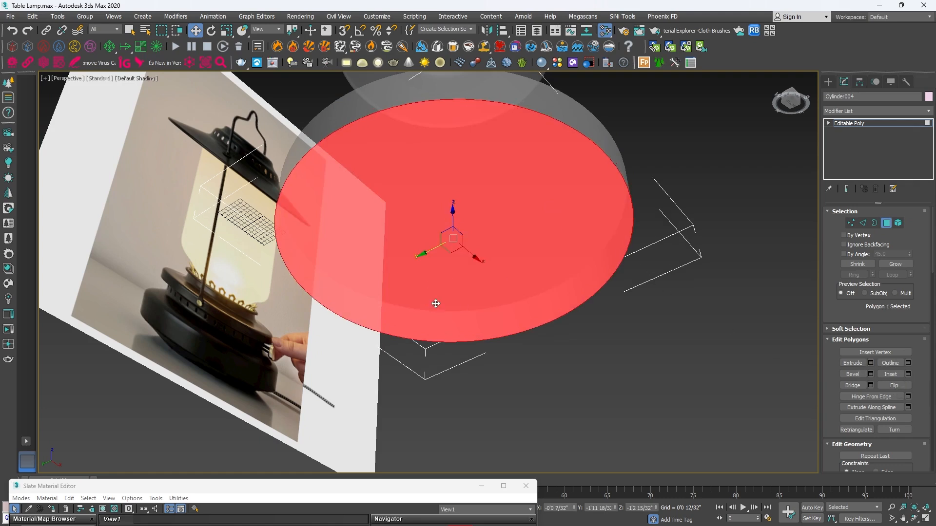
In the front view with edged faces, lower the extruded bottom face below the base's underside and scale it inward to form a taper
key("F4")
key("alt+w")
key("alt+w")
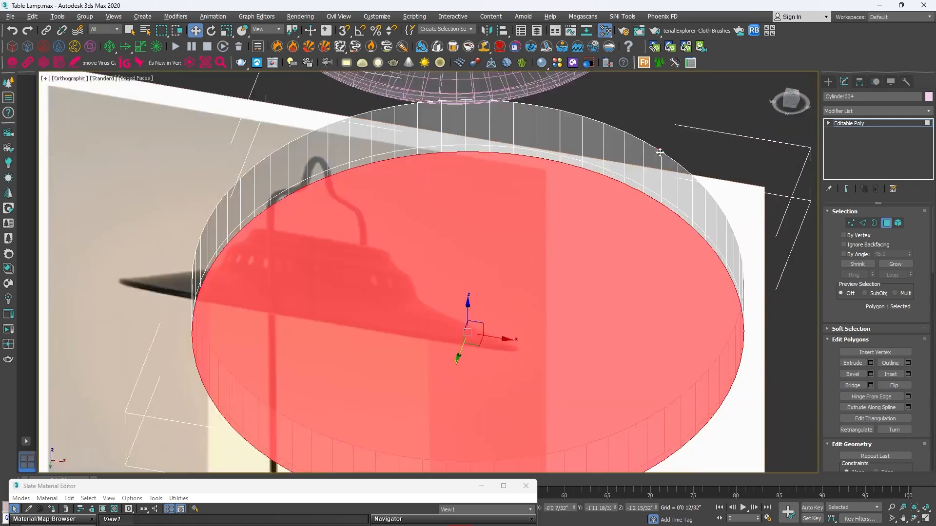
key("f")
key("z")
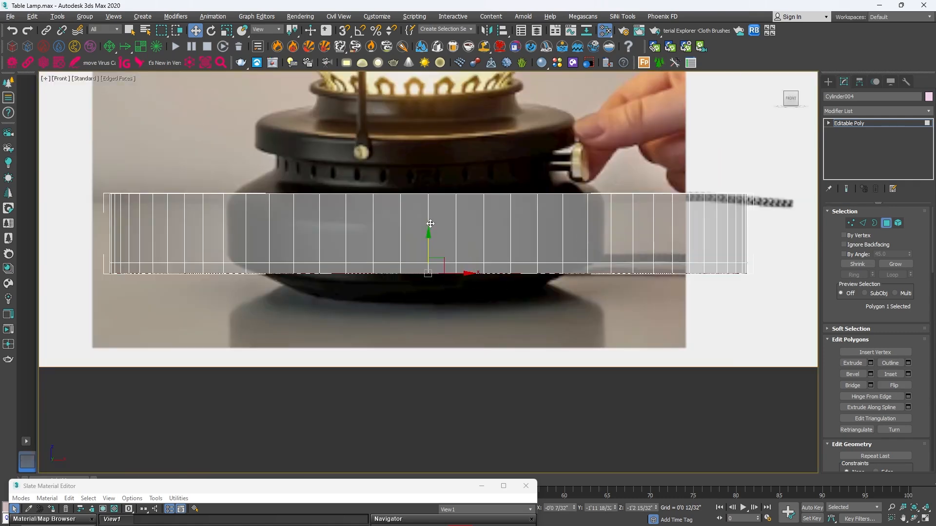
left_click_drag(427, 237, 425, 275)
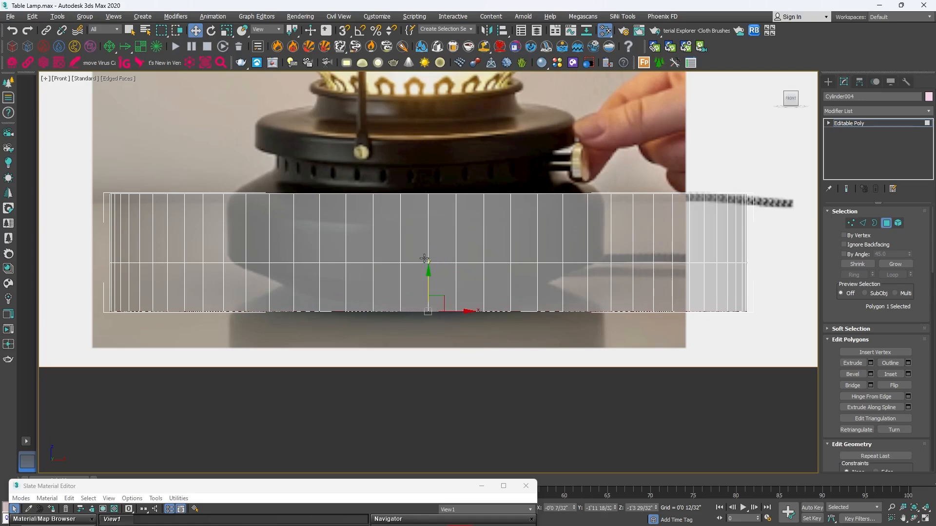
key("r")
left_click_drag(432, 308, 332, 360)
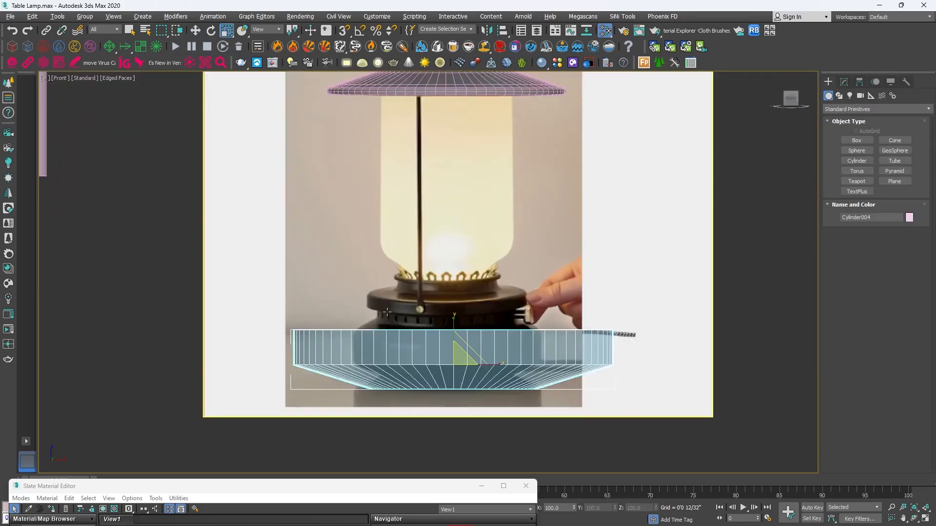
Scale the whole base piece uniformly to 61 percent, close to the width of the base in the reference
scroll(371, 356, "up", 2)
key("w")
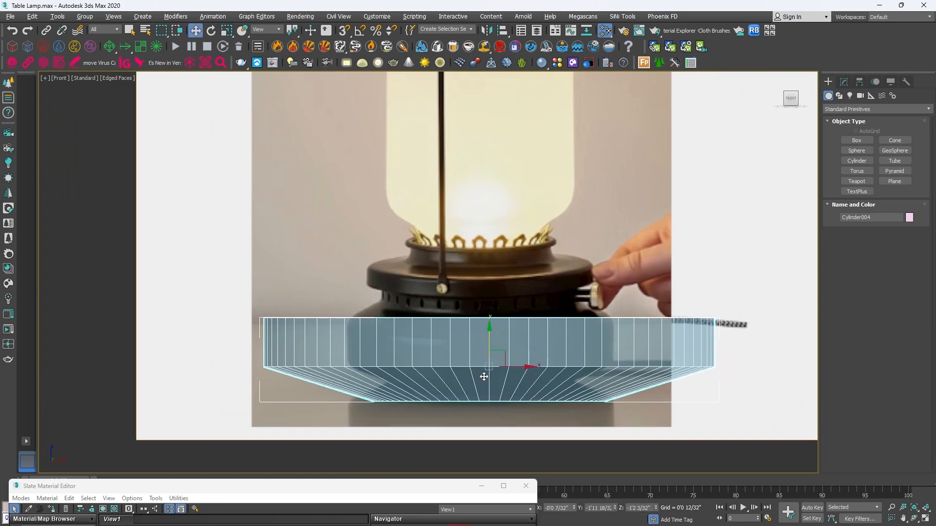
key("r")
left_click_drag(494, 365, 423, 397)
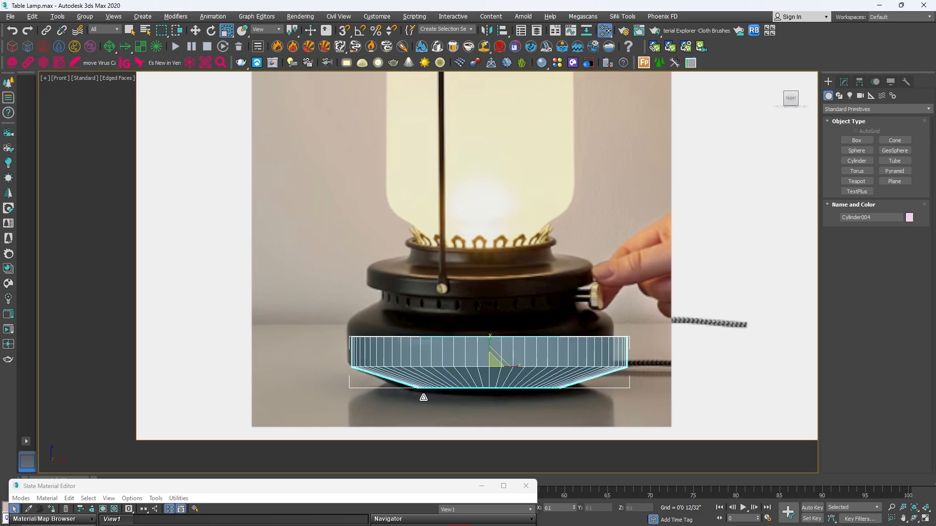
Shift the base piece sideways to centre it on the reference base and scale it down slightly to fit the base's width
key("w")
scroll(487, 378, "up", 3)
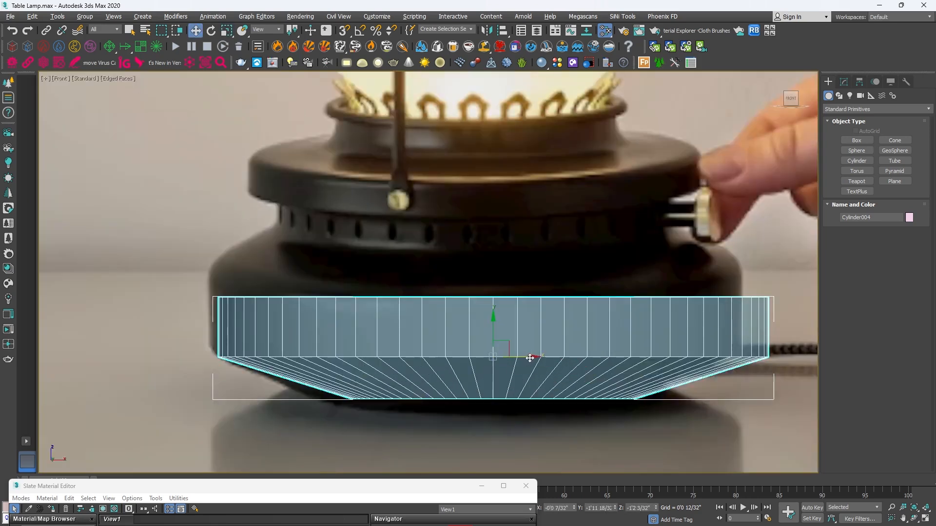
left_click_drag(530, 358, 510, 357)
key("r")
key("w")
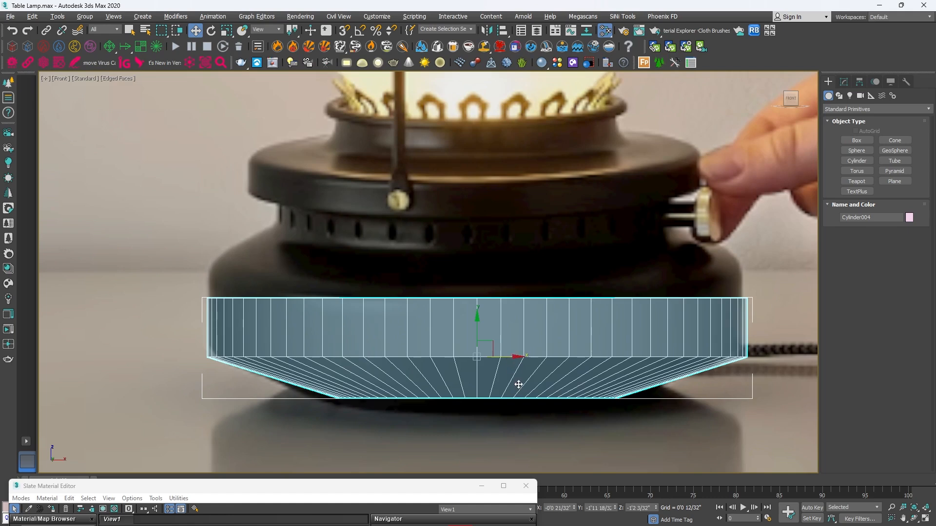
Scale the bottom ring of vertices outward and lower it to match the underside of the lantern's base
middle_click_drag(518, 383, 518, 371)
key("1")
left_click_drag(665, 425, 683, 434)
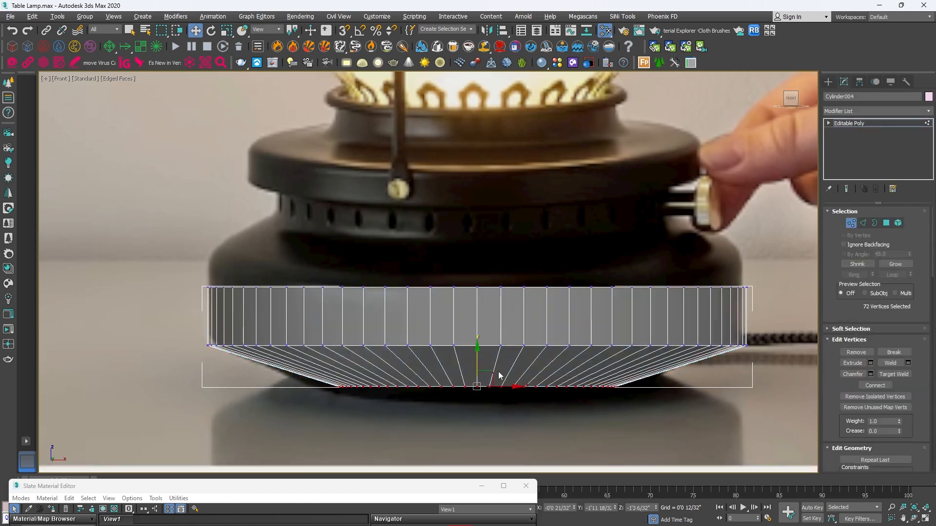
key("r")
mouse_move(480, 381)
left_mouse_down()
mouse_move(490, 372)
mouse_move(477, 367)
left_mouse_up()
key("w")
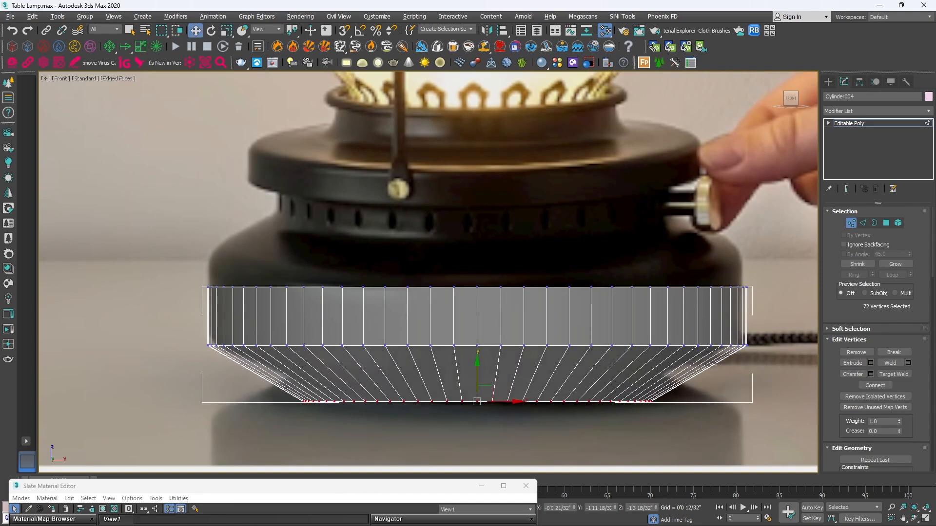
Bring up the enlarged reference photo beside the viewport and raise the base piece's top ring of vertices slightly
left_click(590, 515)
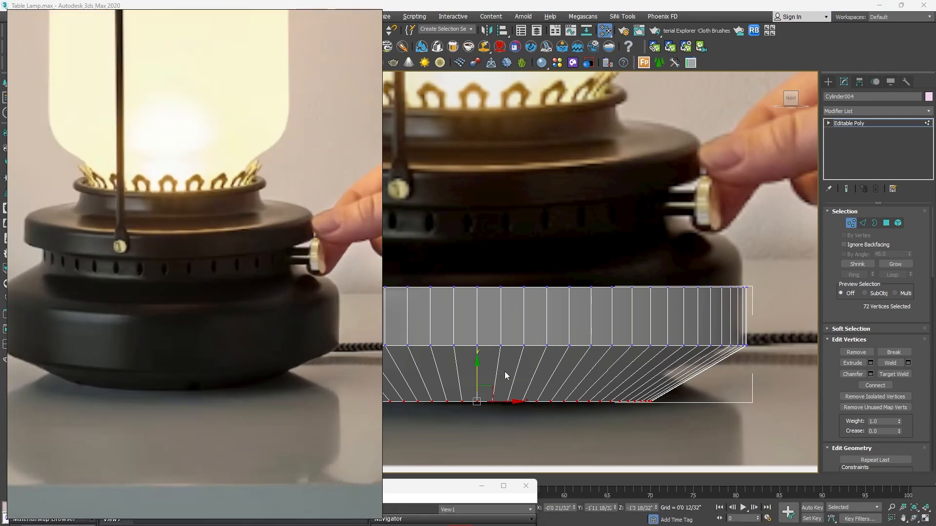
scroll(641, 309, "down", 5)
left_click_drag(487, 262, 799, 296)
left_click_drag(642, 254, 642, 244)
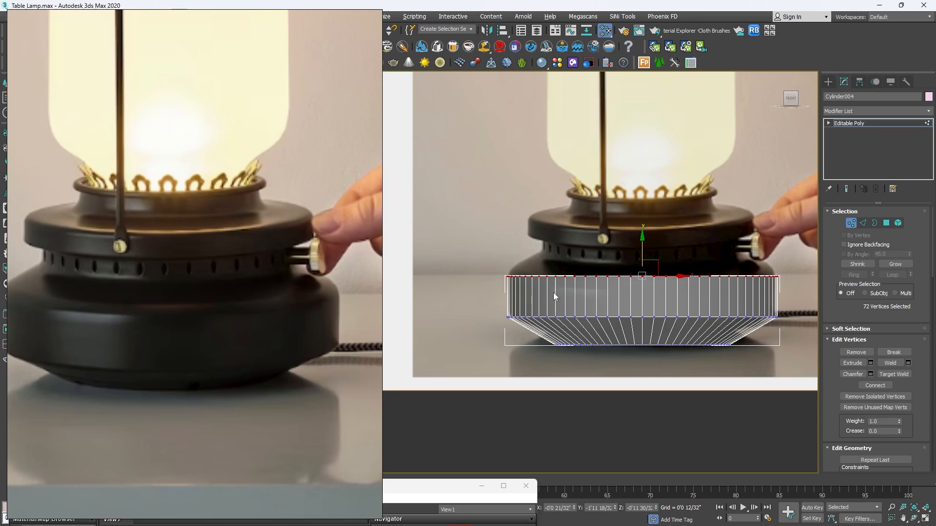
In the perspective view, select the base piece's top cap polygon and extrude it by 0'0 12/32"
middle_click_drag(663, 283, 634, 296)
key("alt+w")
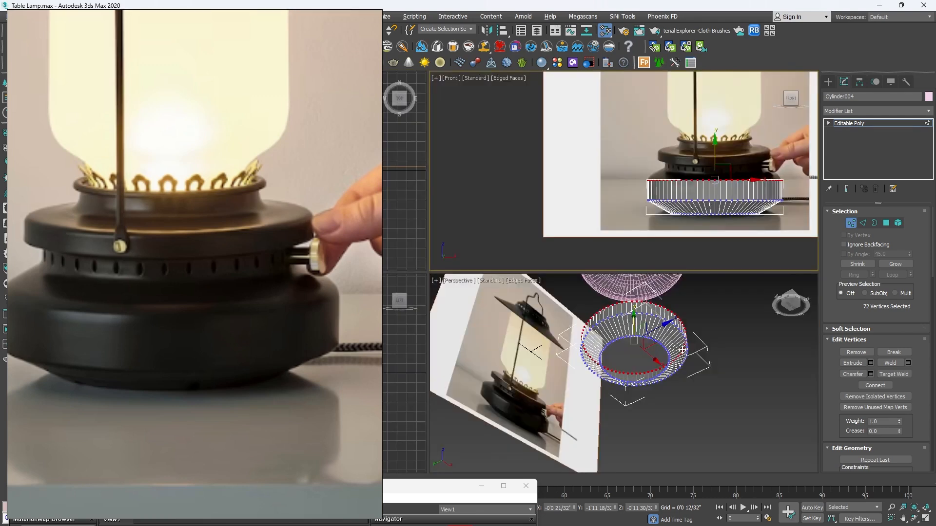
middle_click(678, 363)
key("alt+w")
middle_click_drag(669, 363, 602, 292, "alt")
key("4")
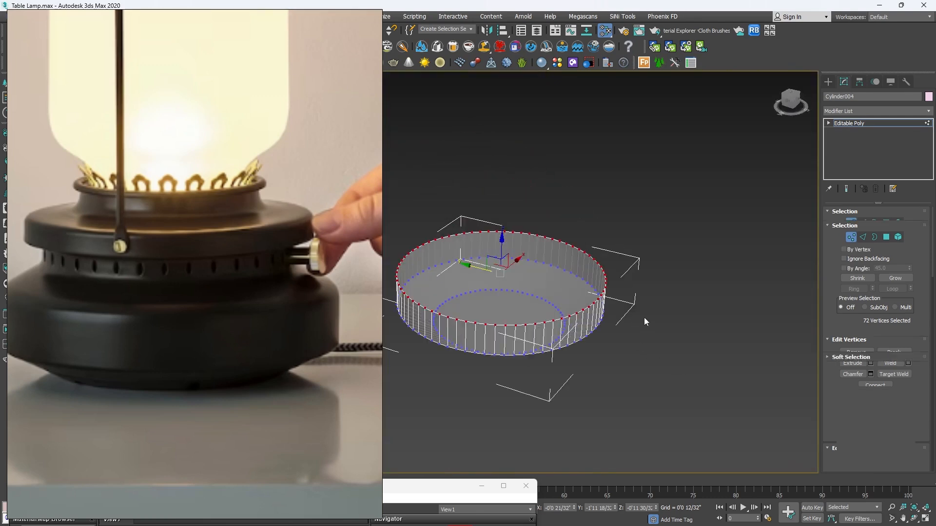
left_click(534, 282)
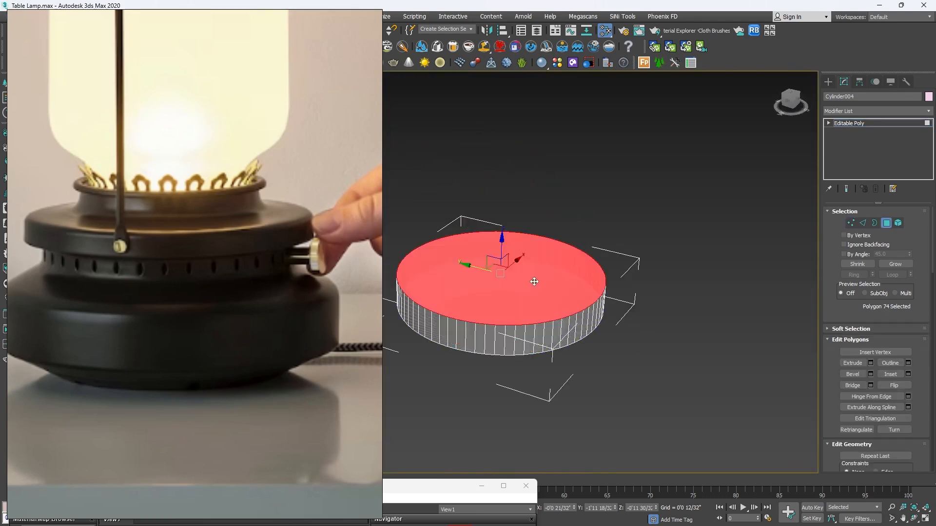
left_click(871, 363)
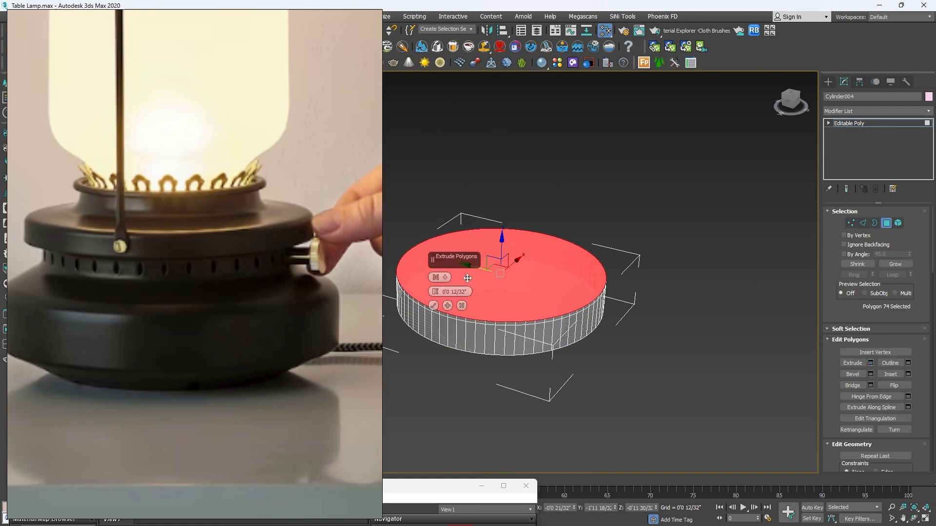
left_click(433, 306)
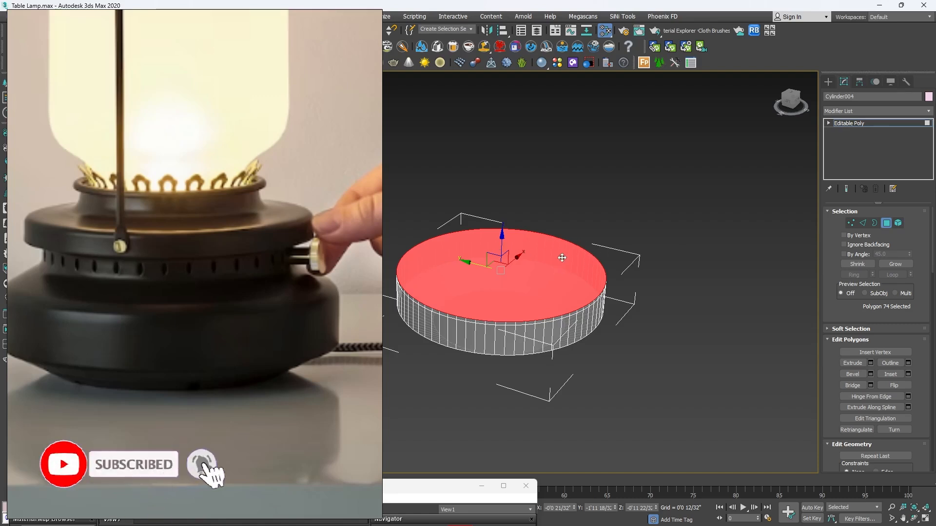
Scale the extruded top cap uniformly inward to roughly the width of the reference's vented neck
middle_click_drag(528, 224, 600, 264)
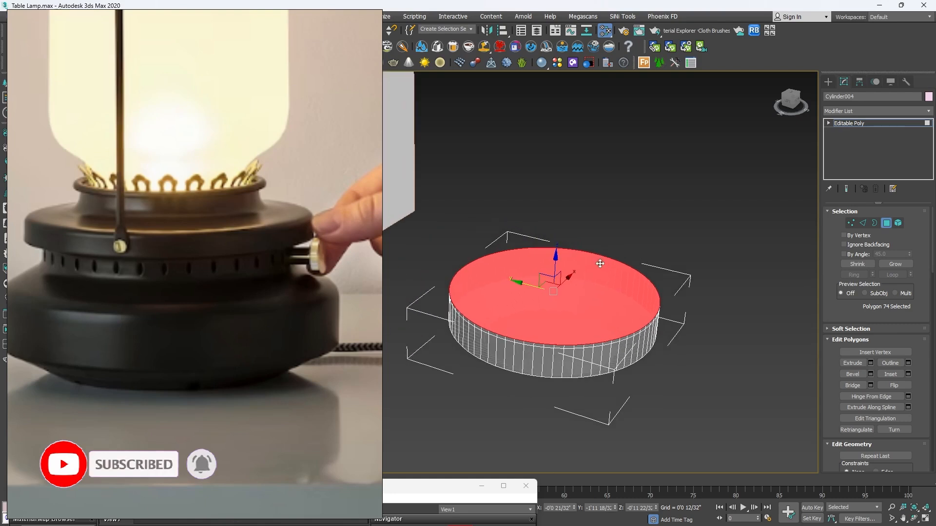
key("r")
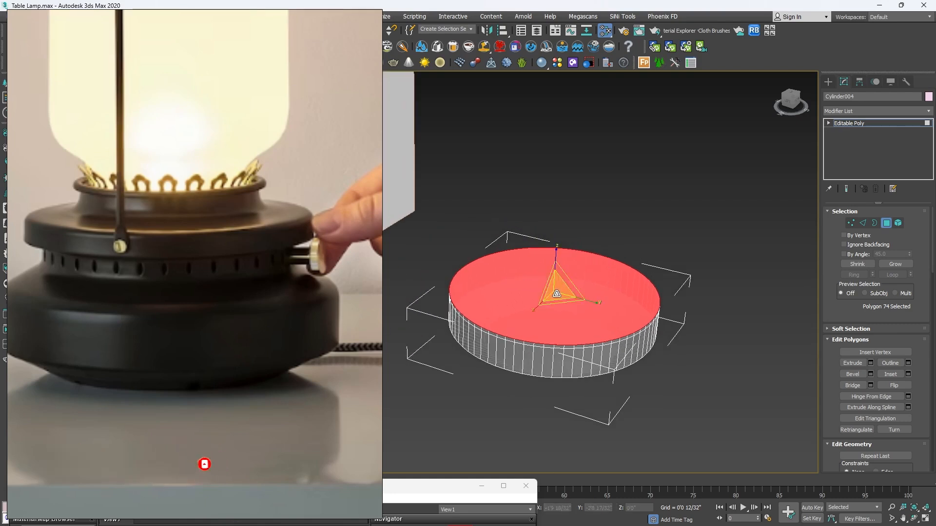
left_click_drag(549, 292, 467, 320)
scroll(627, 314, "up", 5)
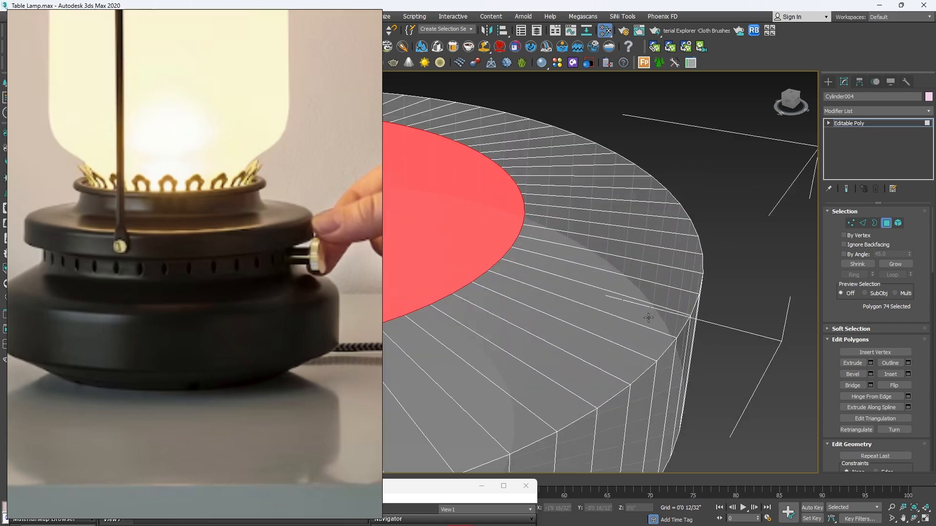
In the front view, raise the narrowed top cap to form a sloped shoulder, adjusting its height to meet the neck's foot
key("alt+w")
middle_click(699, 200)
key("alt+w")
scroll(584, 288, "up", 2)
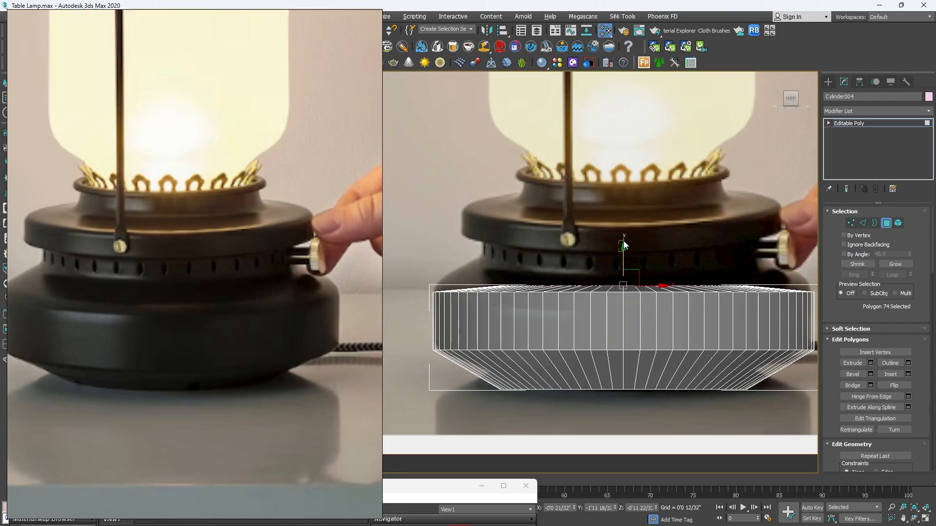
left_click_drag(623, 249, 619, 233)
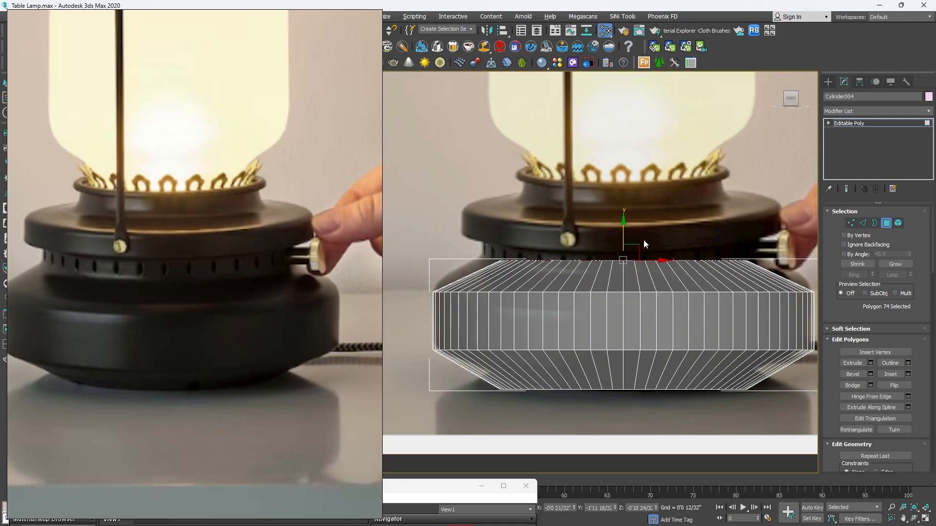
middle_click_drag(648, 237, 550, 277)
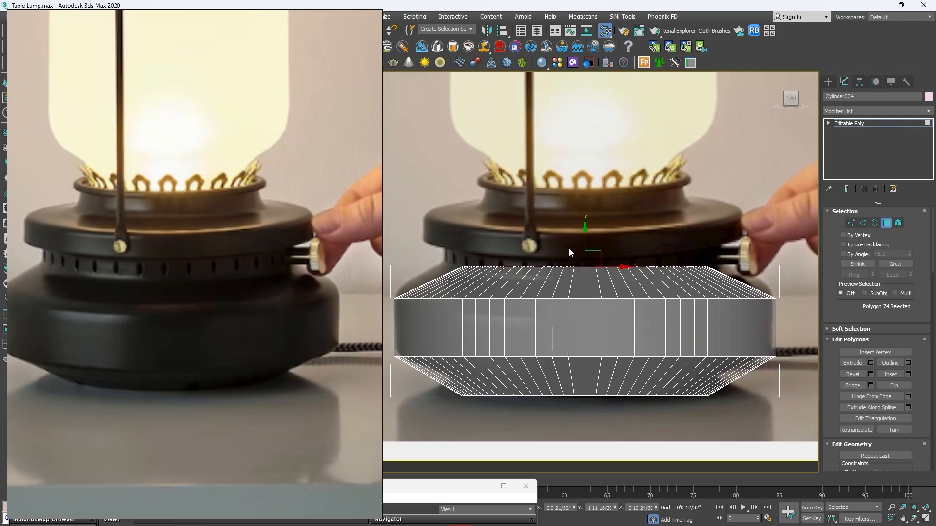
left_click_drag(585, 244, 585, 256)
Extrude the top cap by 0'0 12/32" and raise it to form the straight neck up to the reference rim's underside
left_click(870, 363)
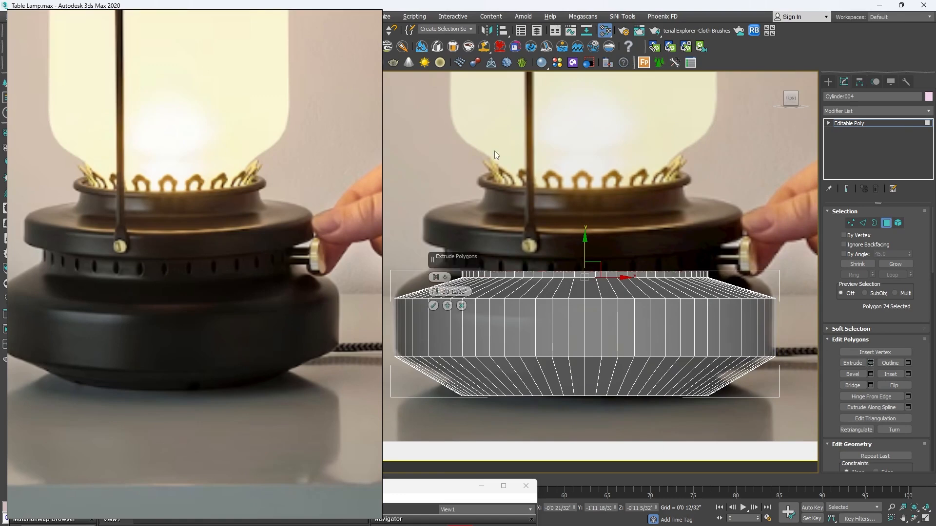
left_click(434, 306)
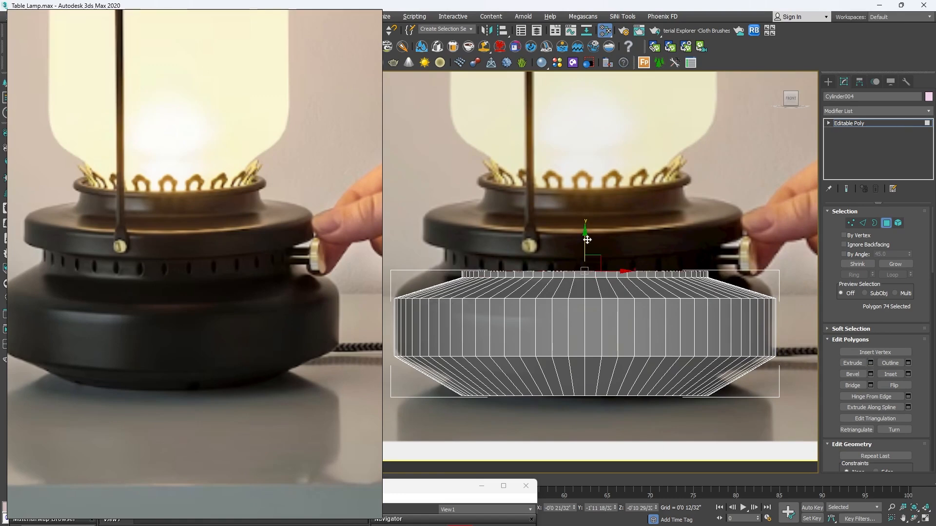
left_click_drag(586, 240, 579, 223)
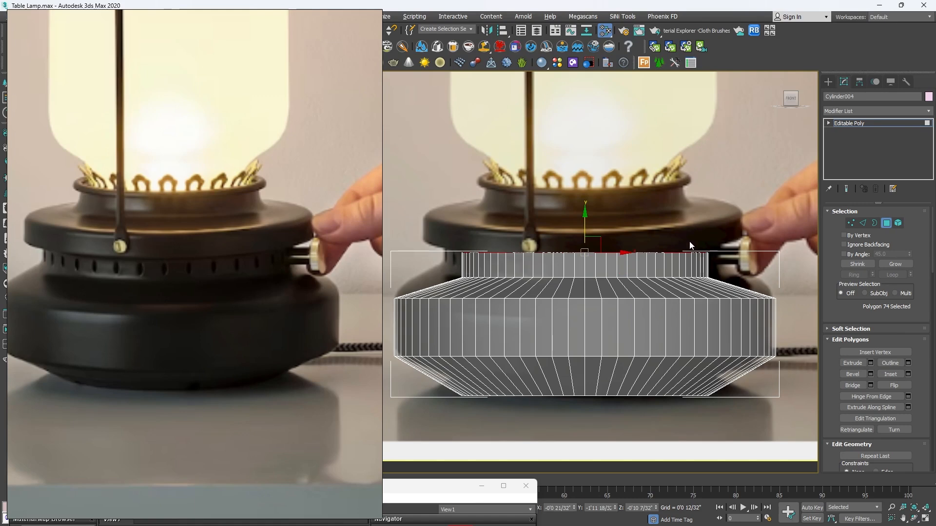
Extrude the top cap again by 0'0 12/32" and raise it to form a second band at the rim's height
left_click(871, 363)
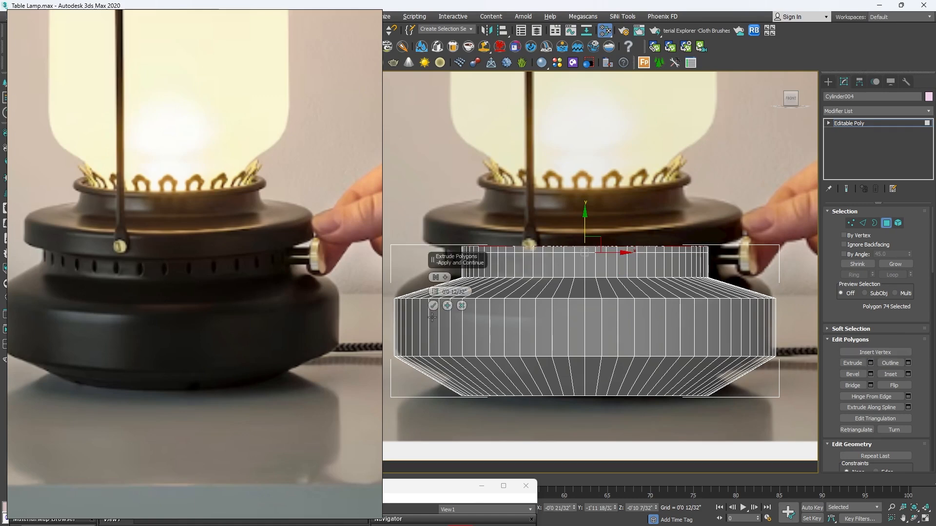
left_click(434, 306)
left_click_drag(584, 204, 584, 186)
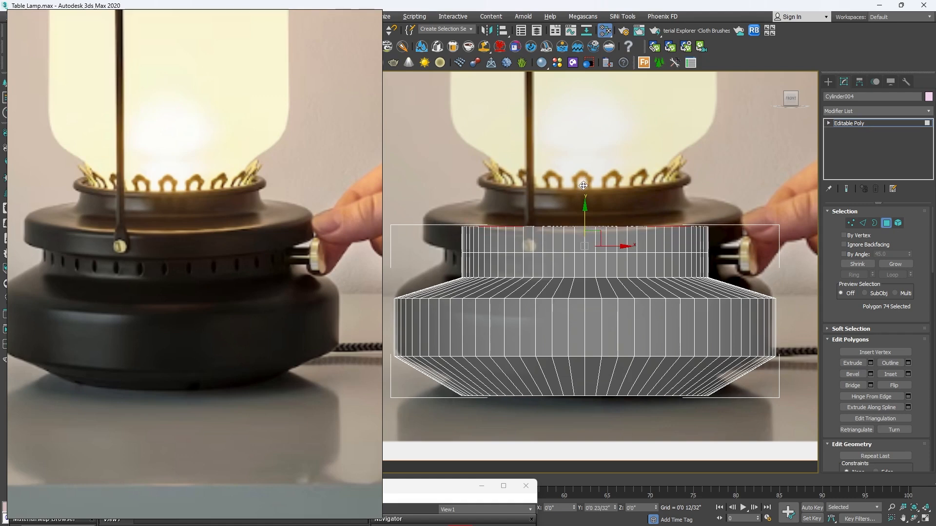
Select the full polygon loop of the upper band and start extruding it outward along local normals after comparing the extrusion types
scroll(624, 251, "up", 4)
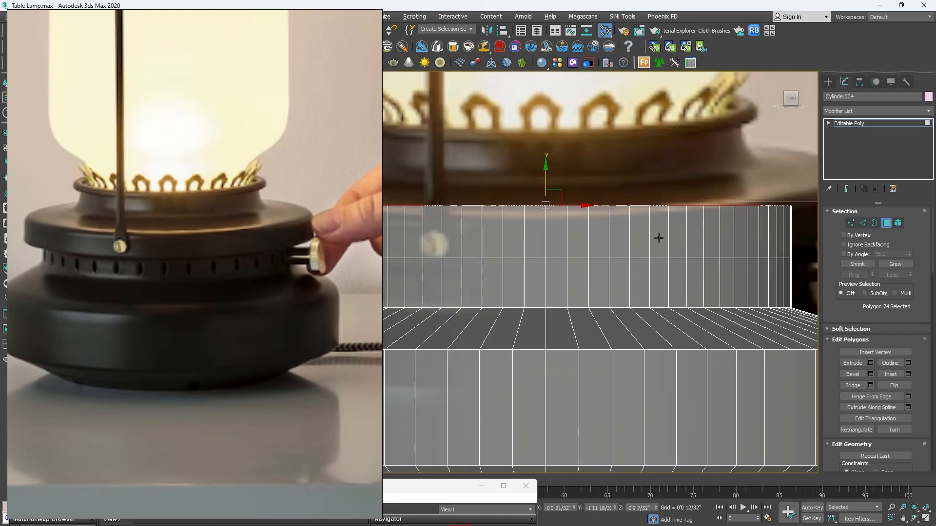
left_click(641, 239, "shift")
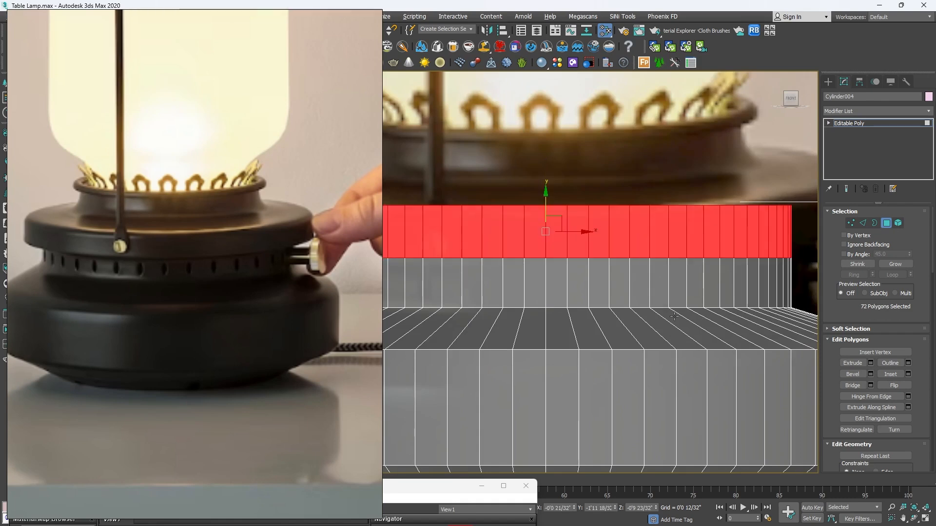
middle_click_drag(641, 238, 693, 369, "alt")
key("z")
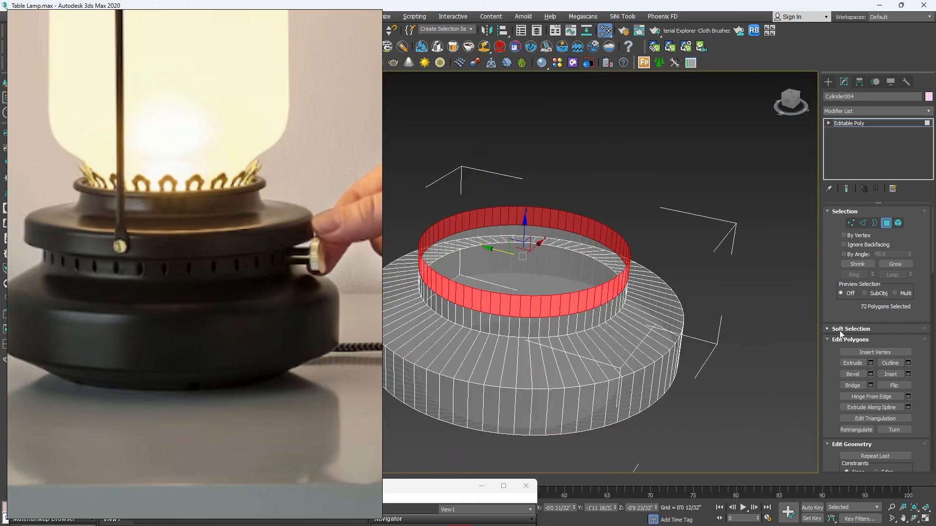
left_click(870, 363)
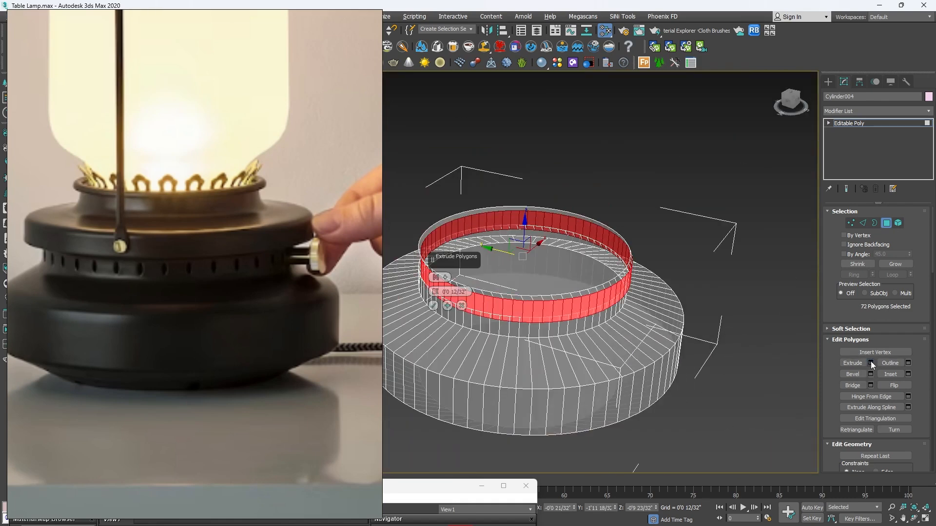
left_click(436, 277)
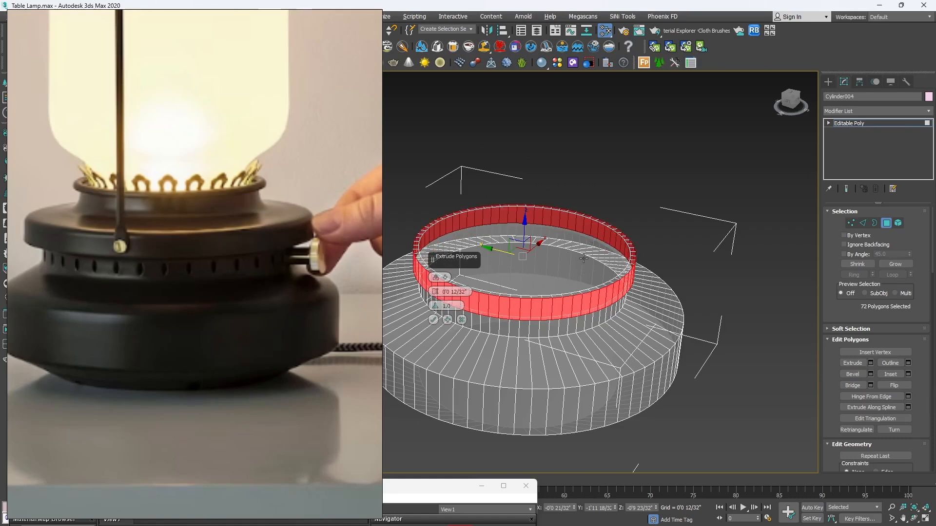
left_click(436, 277)
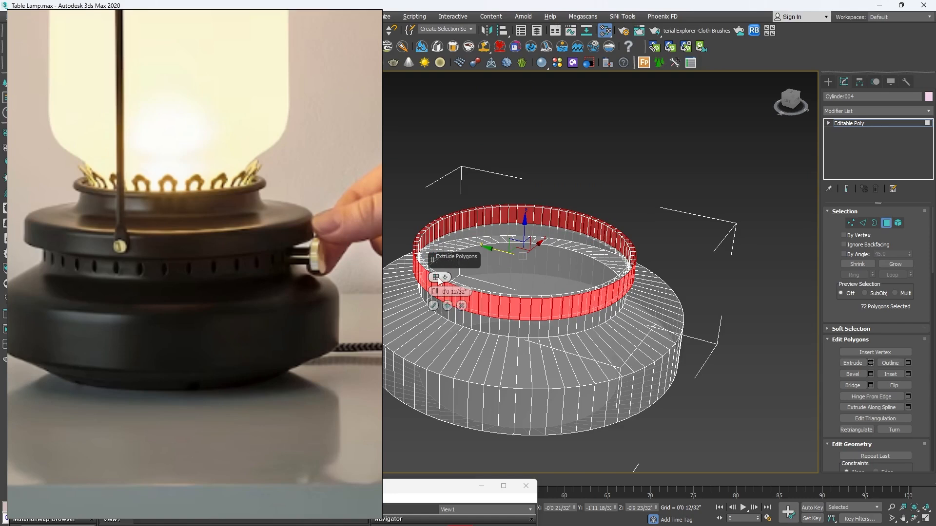
left_click(437, 278)
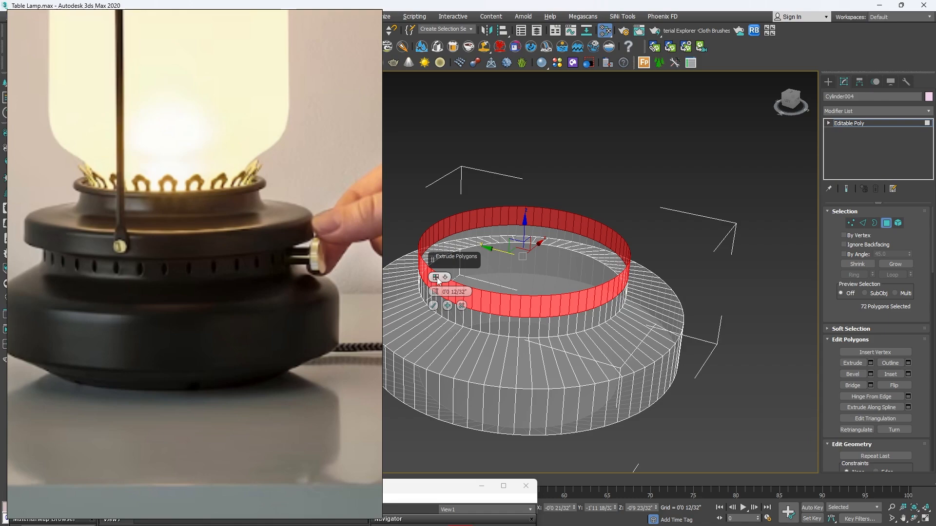
left_click(438, 278)
scroll(588, 303, "up", 4)
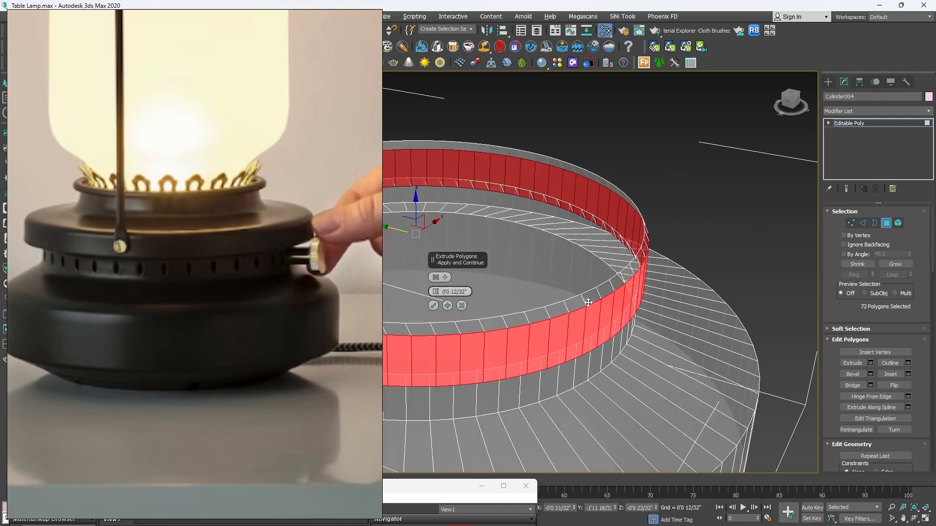
scroll(589, 303, "down", 4)
middle_click_drag(595, 271, 553, 293, "alt")
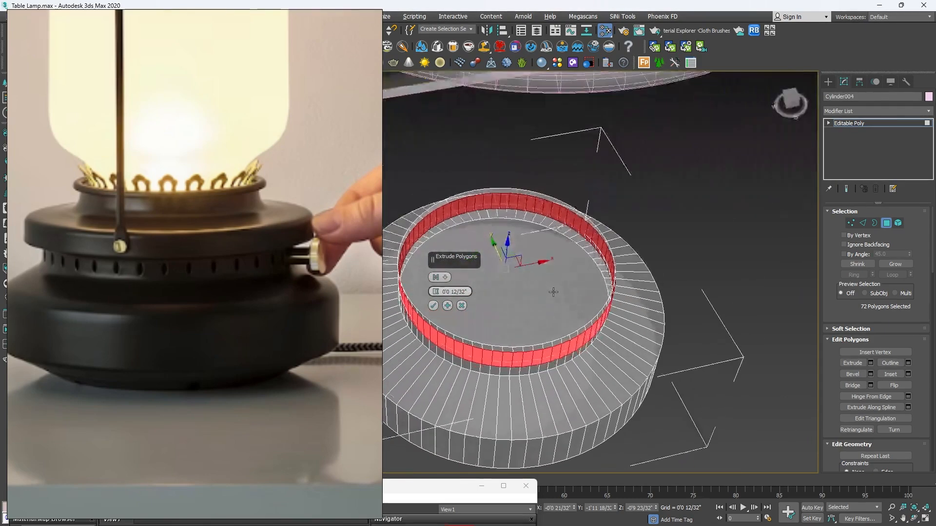
left_click(434, 279)
In the front view, set the band's outward extrusion to 0'2 19/32" to match the width of the reference rim and apply it
key("alt+w")
middle_click(751, 181)
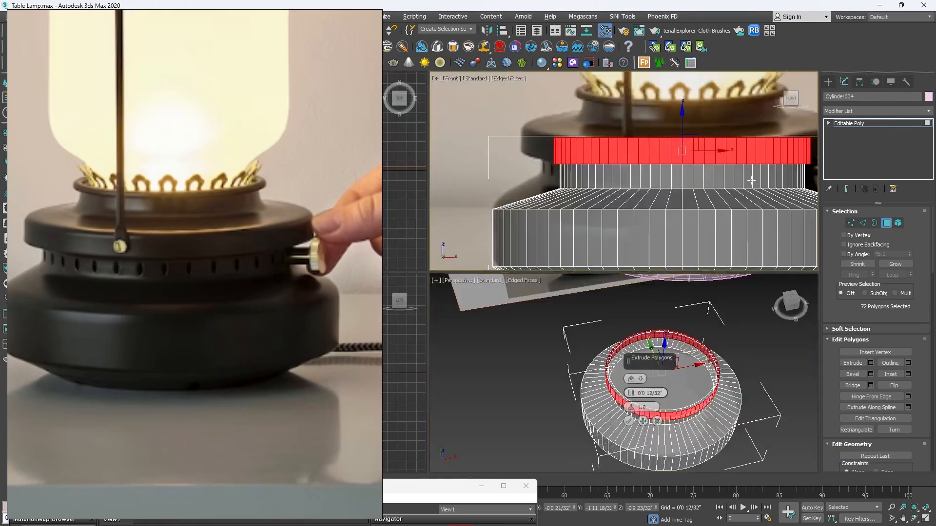
key("alt+w")
scroll(591, 281, "down", 3)
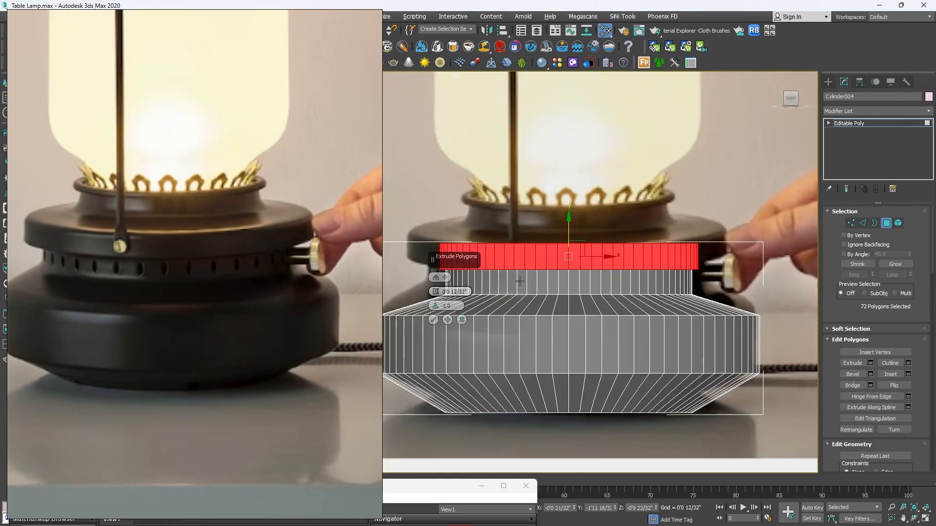
middle_click_drag(591, 281, 654, 277)
left_click_drag(434, 291, 460, 230)
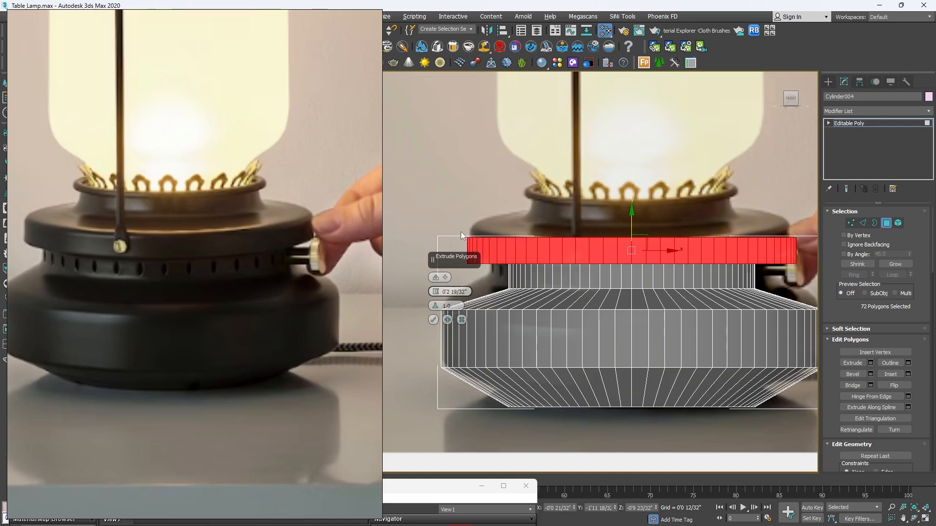
left_click(433, 320)
In the perspective view, select the top cap polygon inside the rim and scale it uniformly inward
scroll(569, 276, "down", 3)
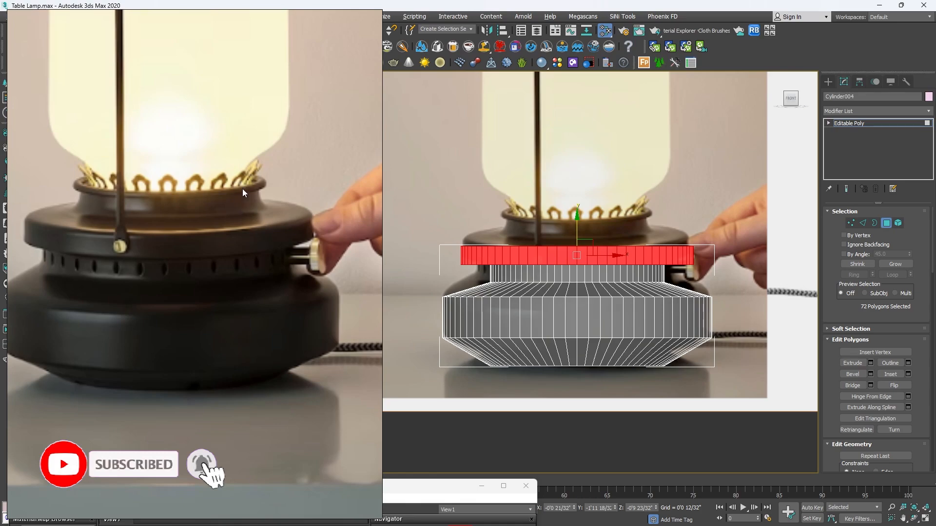
key("alt+w")
right_click(569, 290)
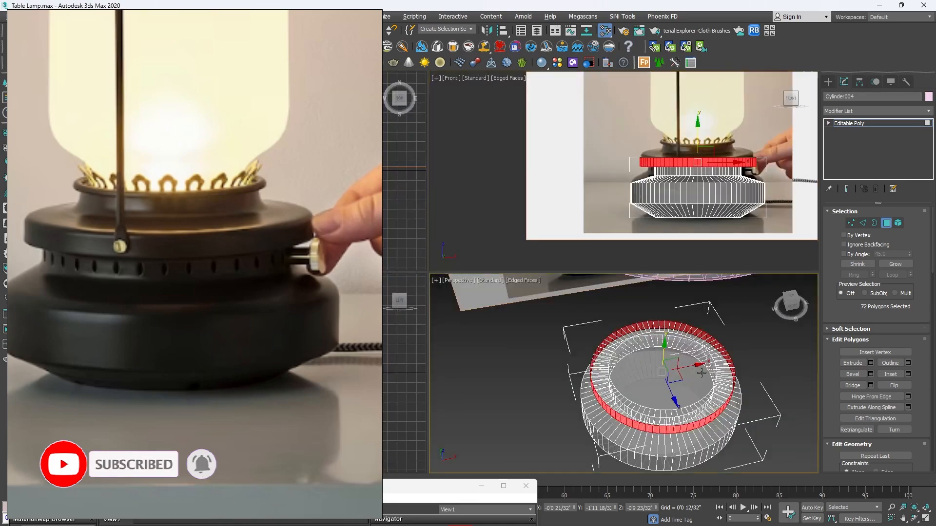
key("alt+w")
left_click(568, 290)
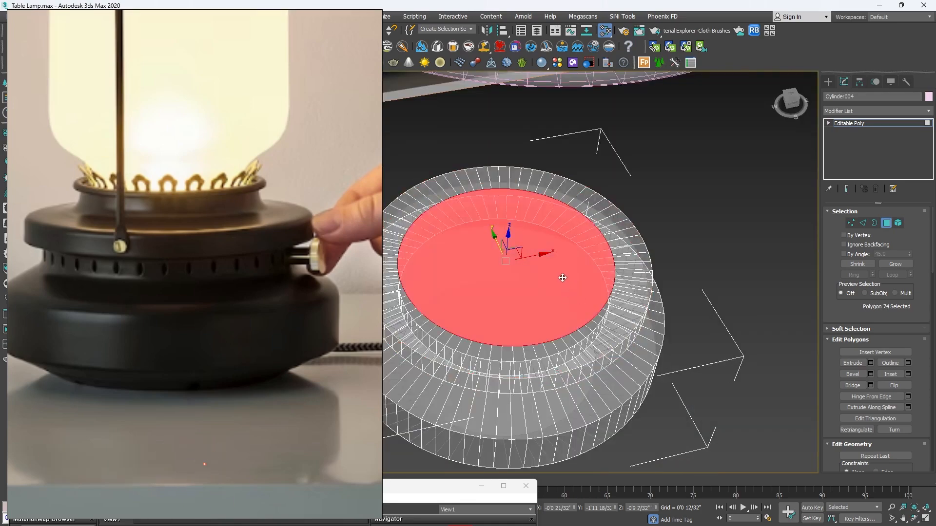
middle_click_drag(562, 276, 600, 294)
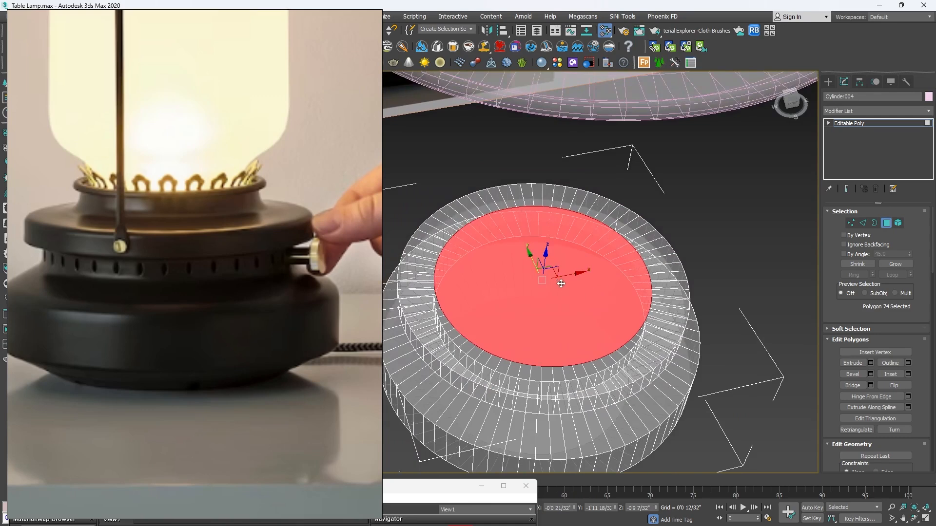
key("r")
left_click_drag(543, 282, 536, 291)
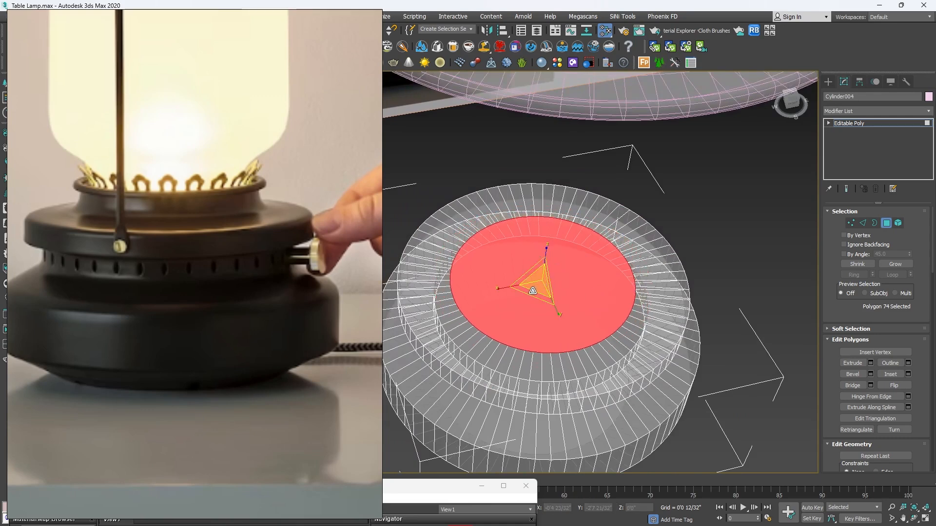
key("w")
scroll(568, 306, "down", 3)
middle_click_drag(586, 305, 581, 273, "alt")
key("alt+w")
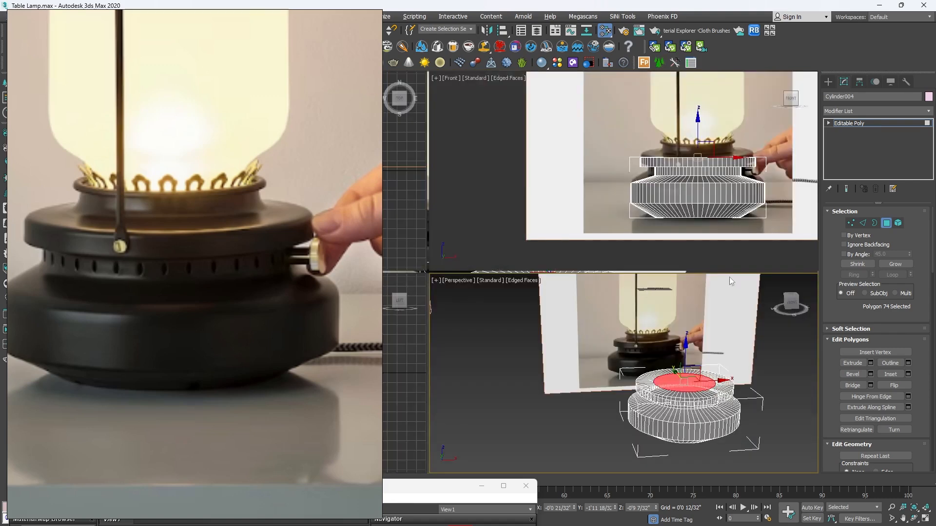
right_click(679, 205)
key("alt+w")
left_click(871, 363)
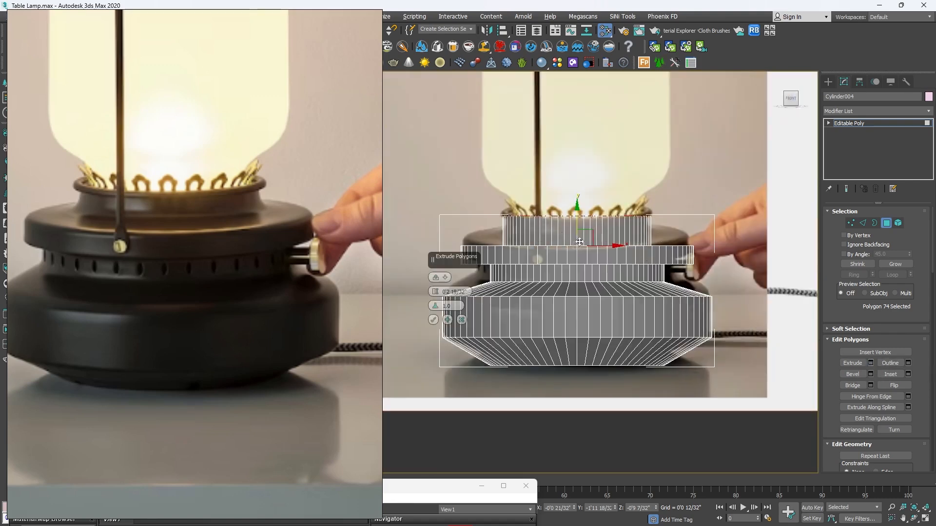
scroll(570, 235, "up", 2)
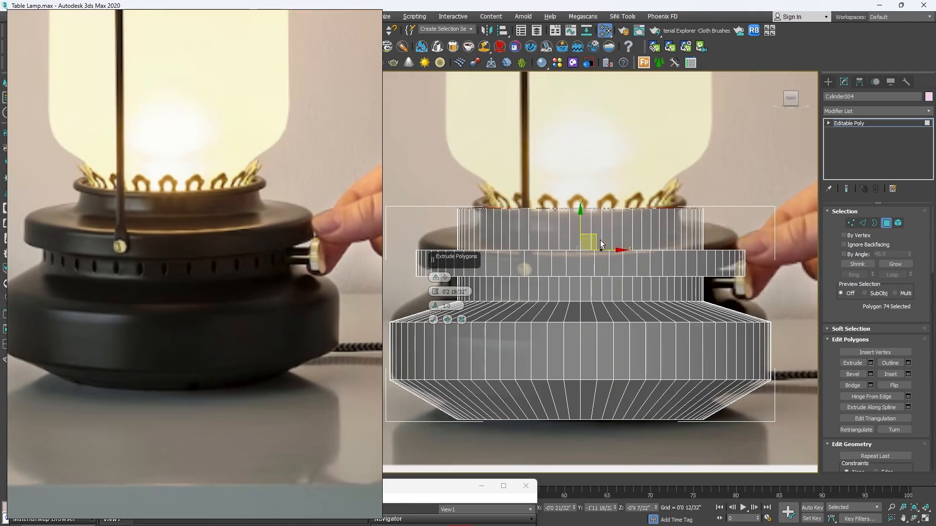
In the perspective view, scale the top cap polygon further inward to match the width of the reference neck
key("alt+w")
right_click(680, 347)
key("alt+w")
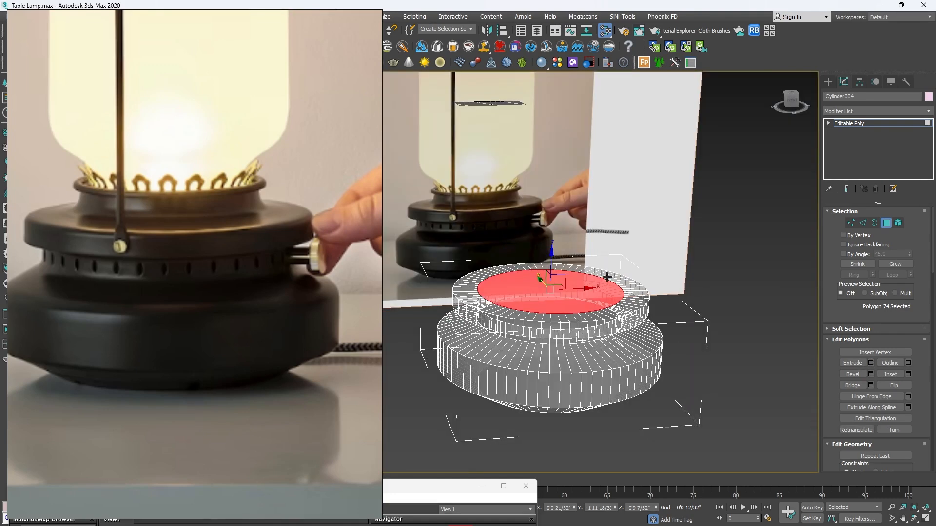
key("r")
left_click_drag(550, 285, 552, 292)
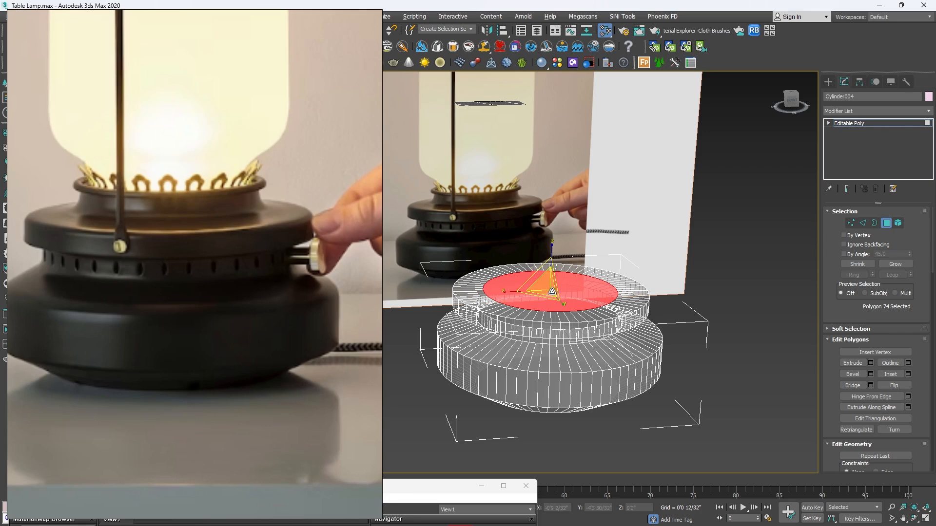
Extrude the scaled cap by 0'2 19/32" and, in the front view, lower it to the underside of the neck's top flange
key("w")
left_click(871, 363)
key("alt+w")
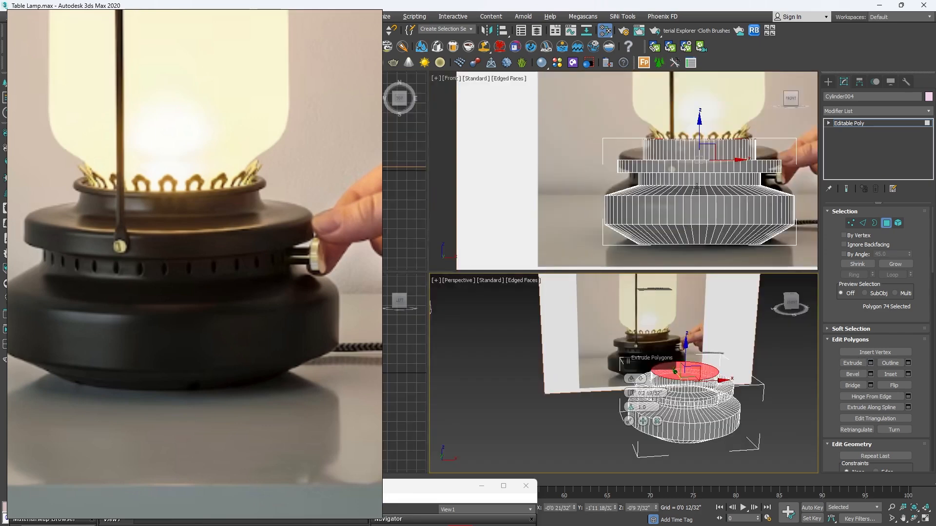
middle_click(696, 187)
key("alt+w")
middle_click_drag(658, 191, 654, 203)
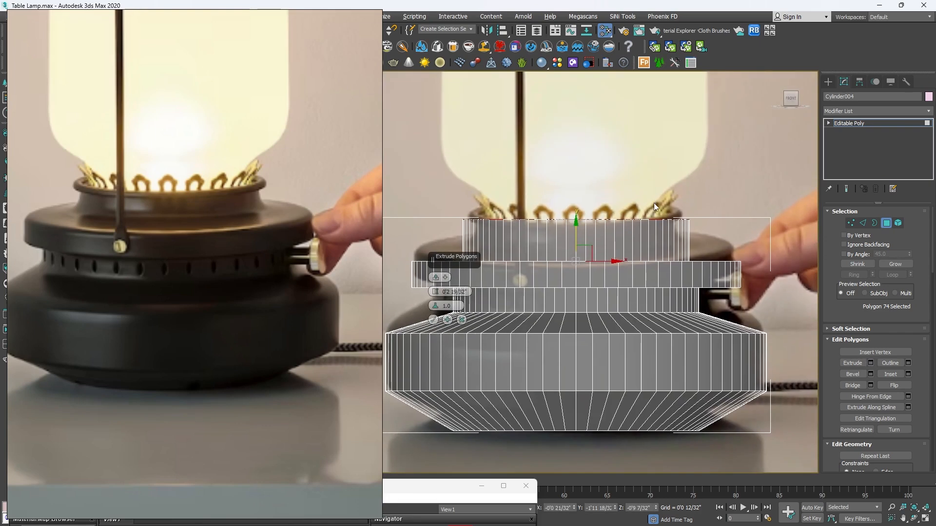
left_click(433, 319)
left_click_drag(573, 188, 563, 210)
middle_click_drag(563, 210, 565, 224)
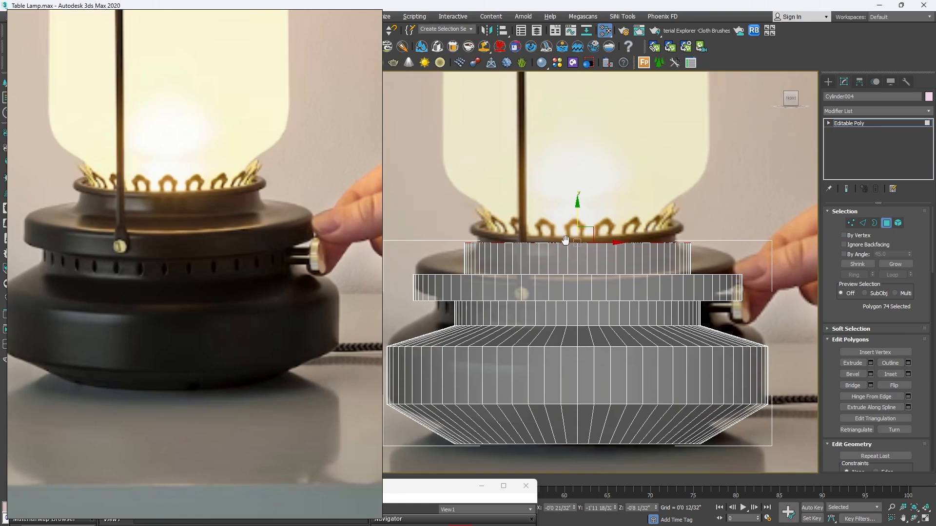
Extrude the top cap again by 0'2 19/32" and lower it to the reference neck's top, leaving a thin band
key("shift+e")
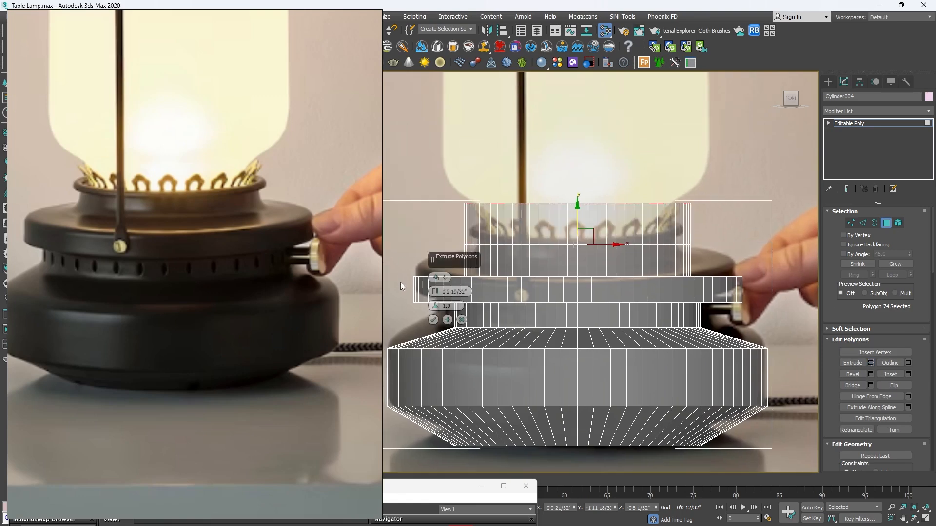
left_click(432, 318)
scroll(590, 214, "up", 2)
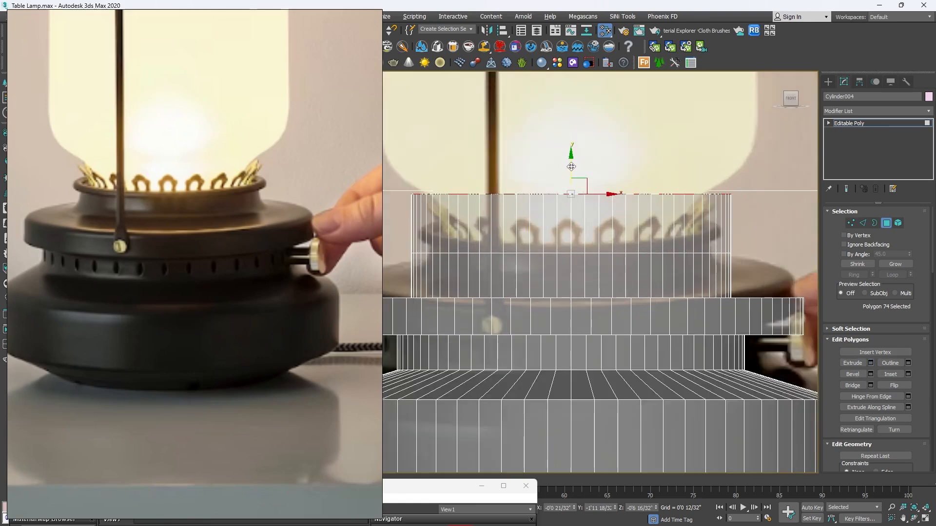
left_click_drag(572, 167, 585, 233)
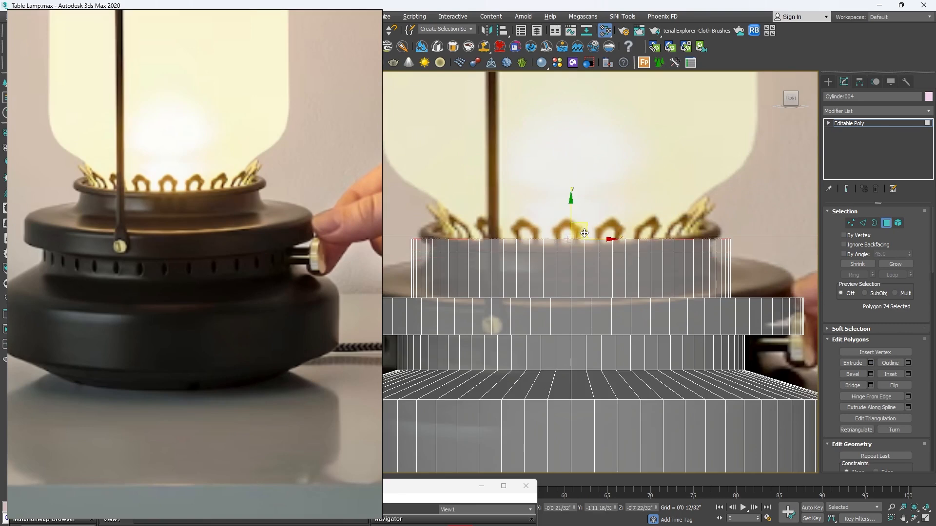
Select the polygon loop of the thin top band and extrude it outward by 0'0 22/32" to form the neck's flange
scroll(584, 233, "up", 2)
left_click(601, 257)
left_click(627, 257, "shift")
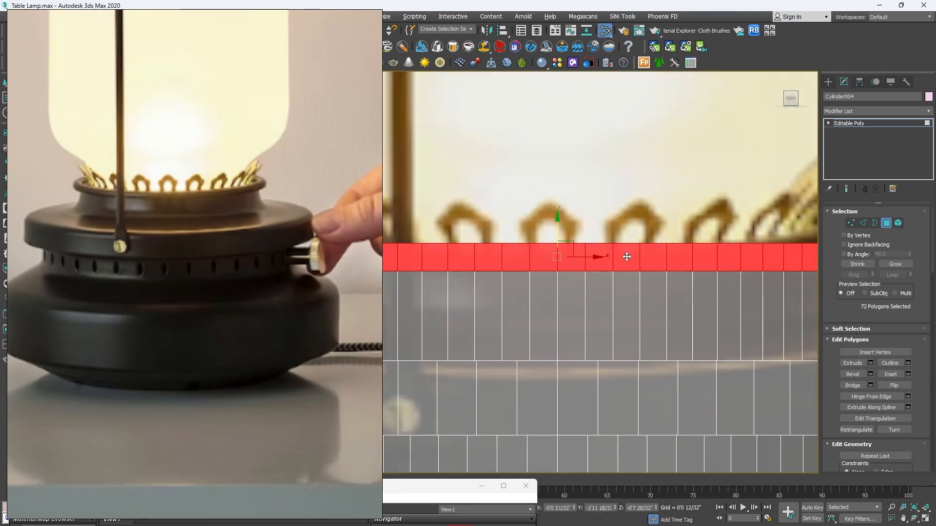
left_click(870, 362)
scroll(489, 248, "down", 4)
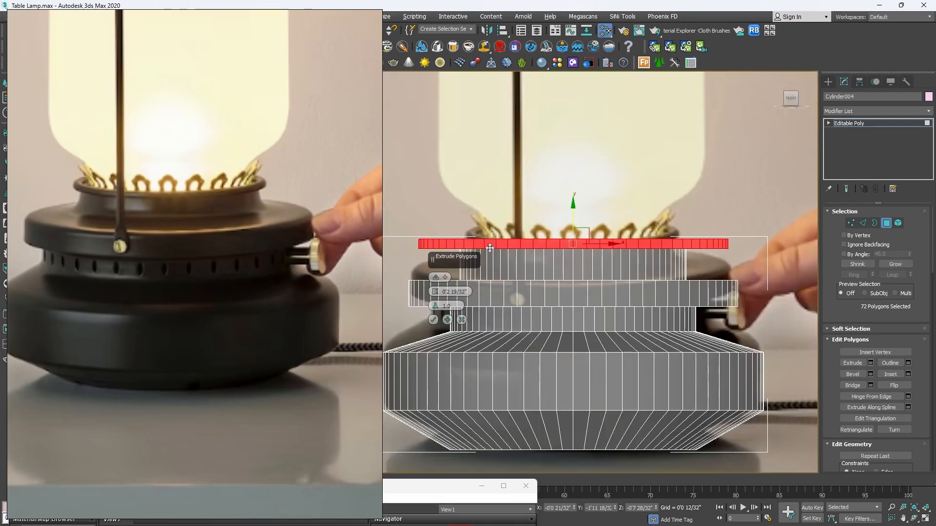
left_click_drag(435, 291, 430, 336)
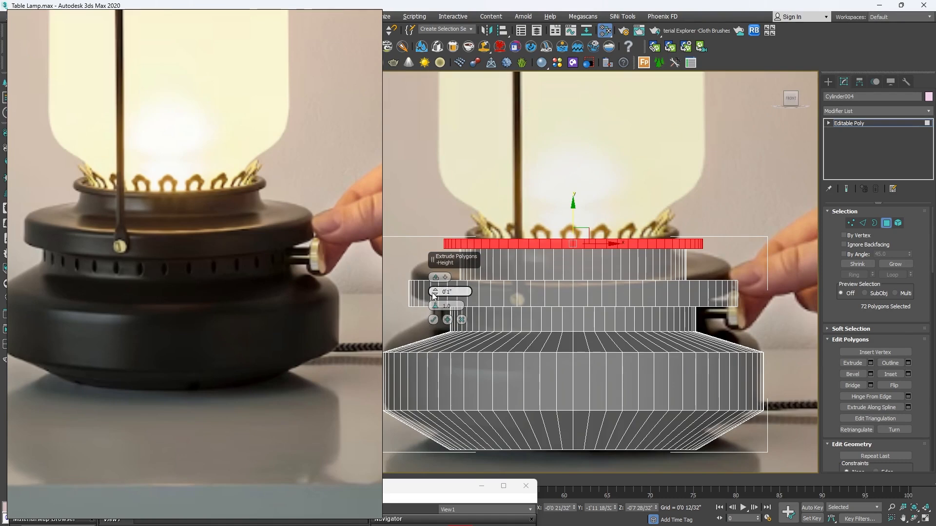
left_click_drag(435, 292, 435, 300)
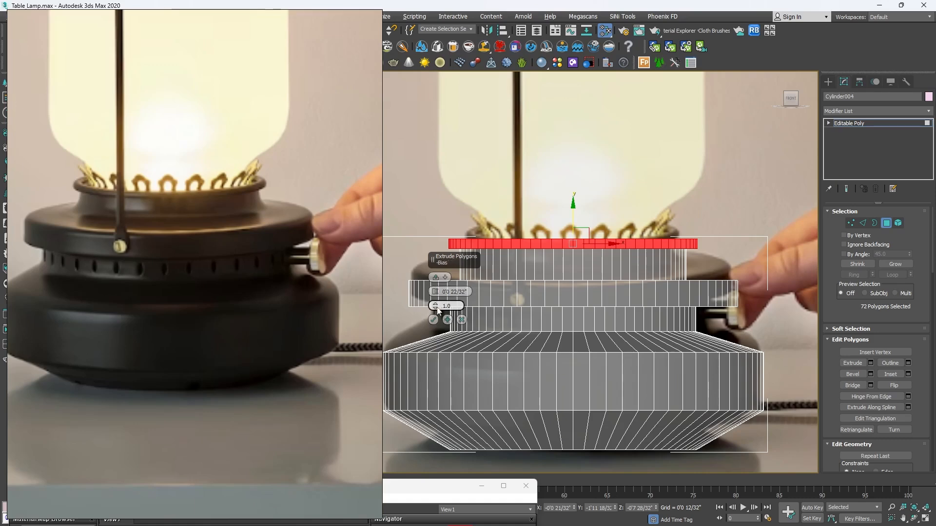
left_click(433, 319)
Inset the base's bottom cap polygon by 0'0 1/32" and scale the inner polygon inward to about half its size
scroll(564, 280, "down", 3)
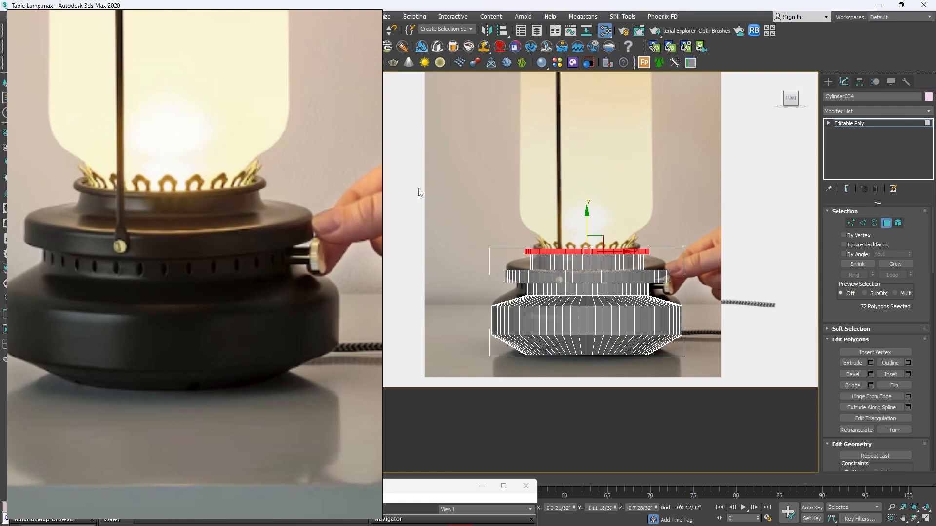
scroll(552, 308, "up", 2)
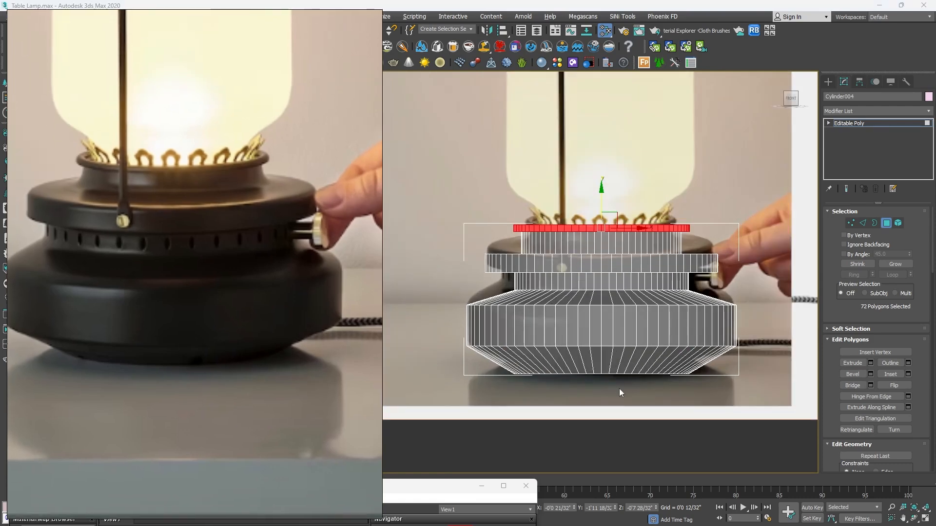
key("alt+w")
middle_click(773, 349)
key("alt+w")
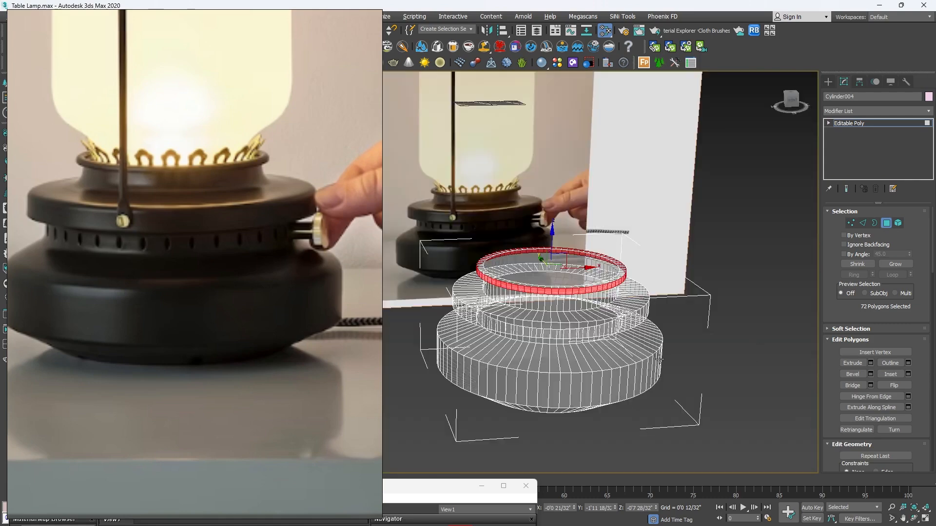
middle_click_drag(658, 360, 609, 212, "alt")
left_click(596, 326)
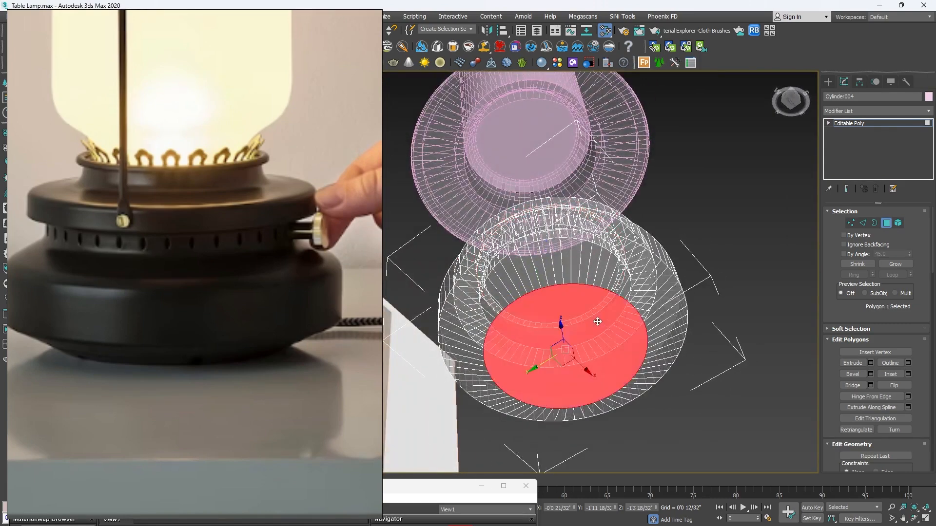
scroll(597, 326, "up", 2)
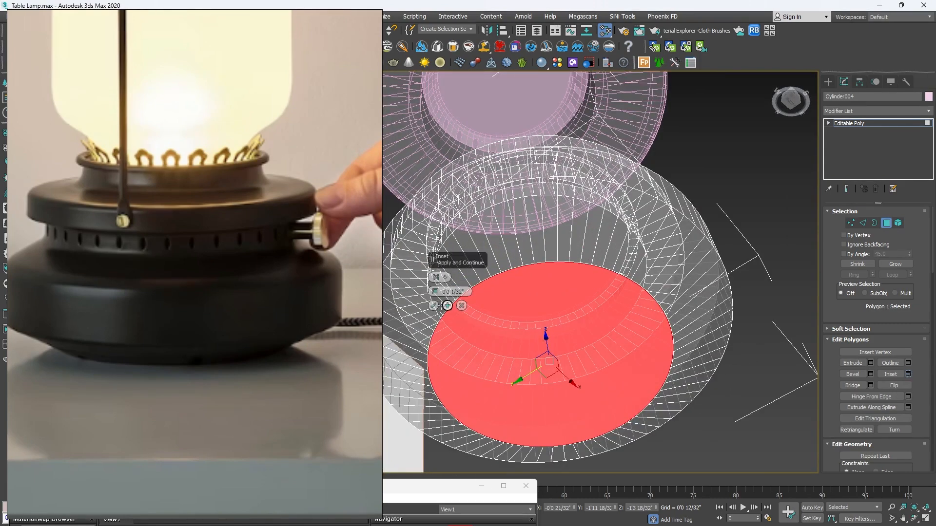
key("r")
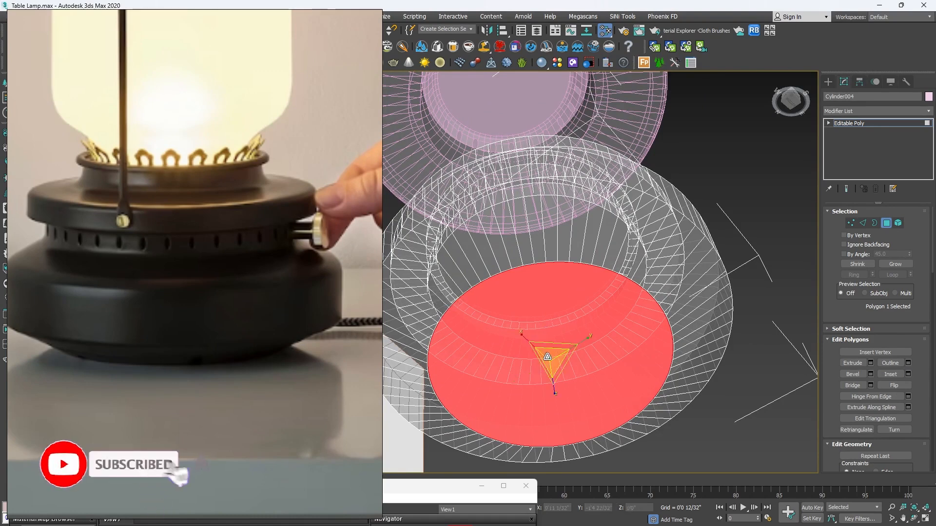
left_click_drag(548, 359, 512, 398)
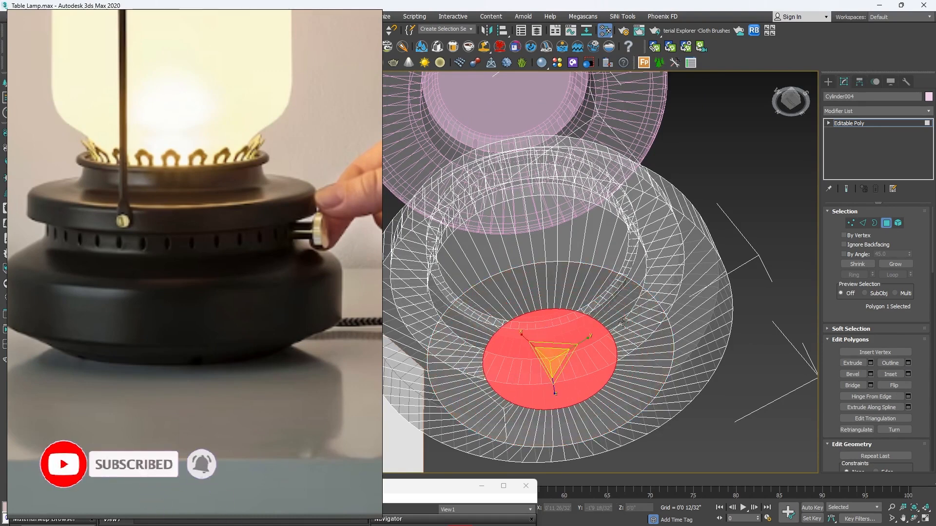
Chamfer the edge loop around the base's underside with an amount of 0'0 3/32" and 3 segments
key("w")
scroll(605, 274, "up", 4)
key("2")
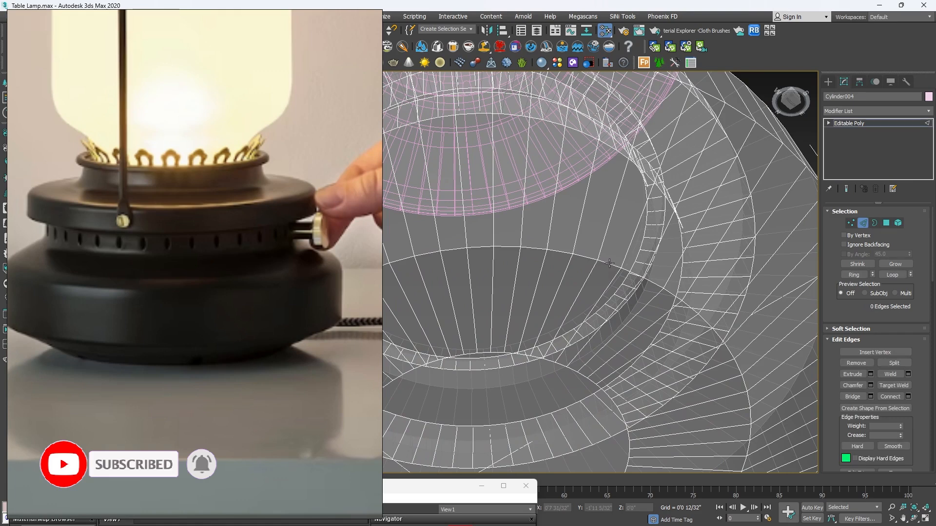
left_click(871, 386)
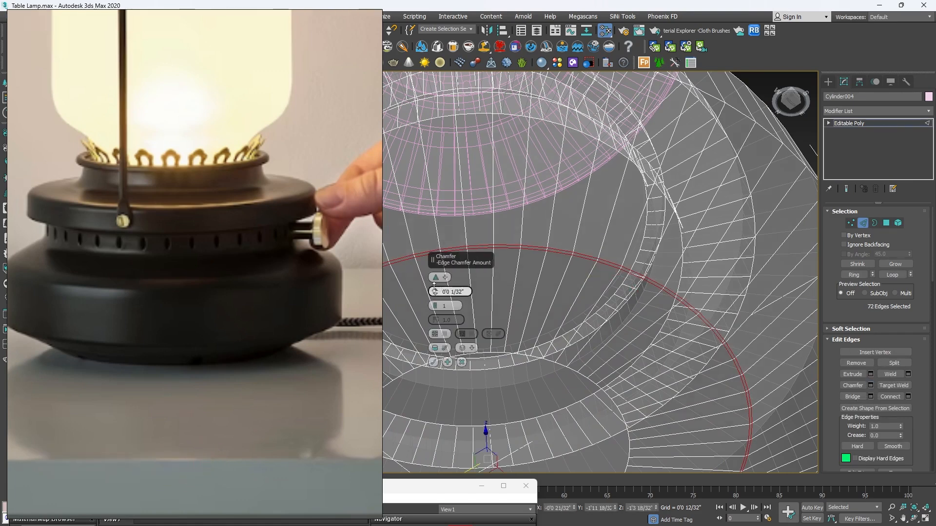
mouse_move(435, 288)
left_mouse_down()
mouse_move(435, 276)
mouse_move(436, 300)
left_mouse_up()
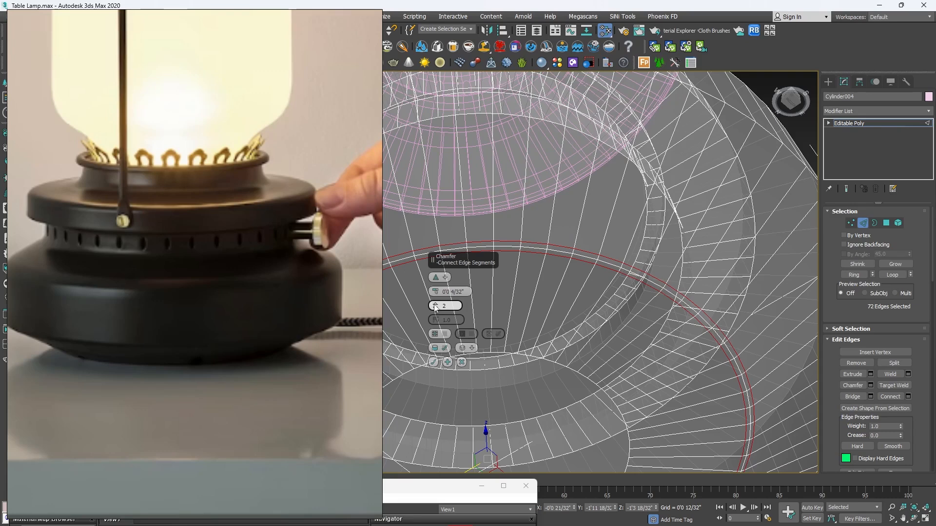
left_click_drag(435, 308, 435, 293)
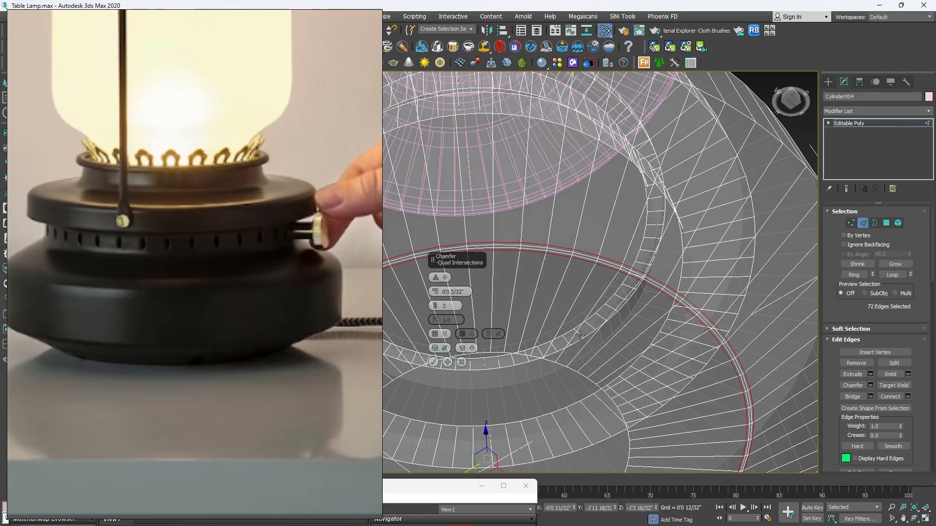
left_click(434, 363)
scroll(600, 264, "down", 5)
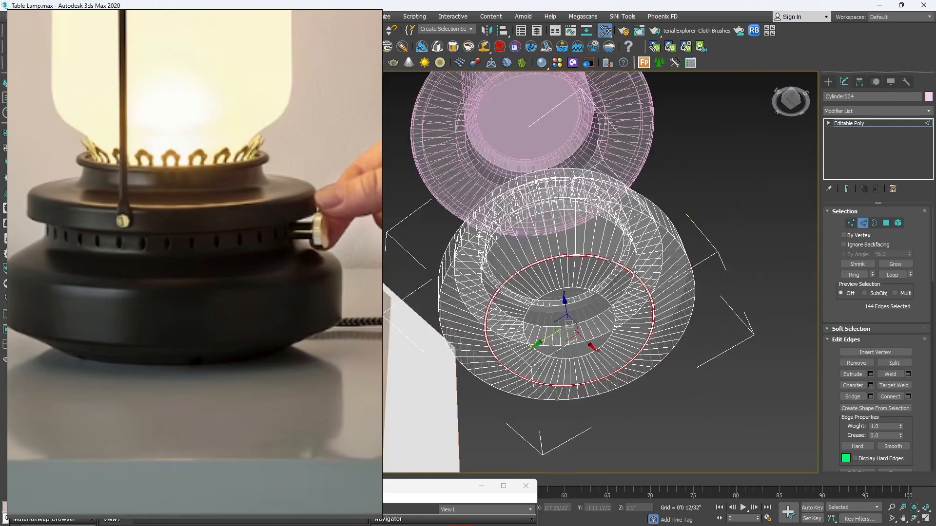
Exit edge editing and raise the opacity level of the CoronaPhysicalMtl Material #27 to make the lamp parts opaque
middle_click_drag(599, 265, 599, 331, "alt")
left_click(828, 82)
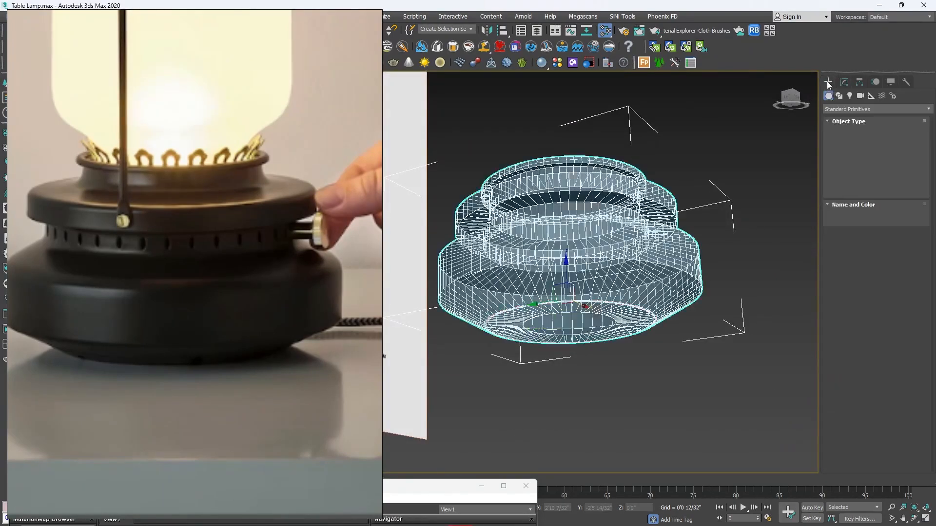
scroll(644, 312, "up", 6)
middle_click_drag(644, 312, 673, 279)
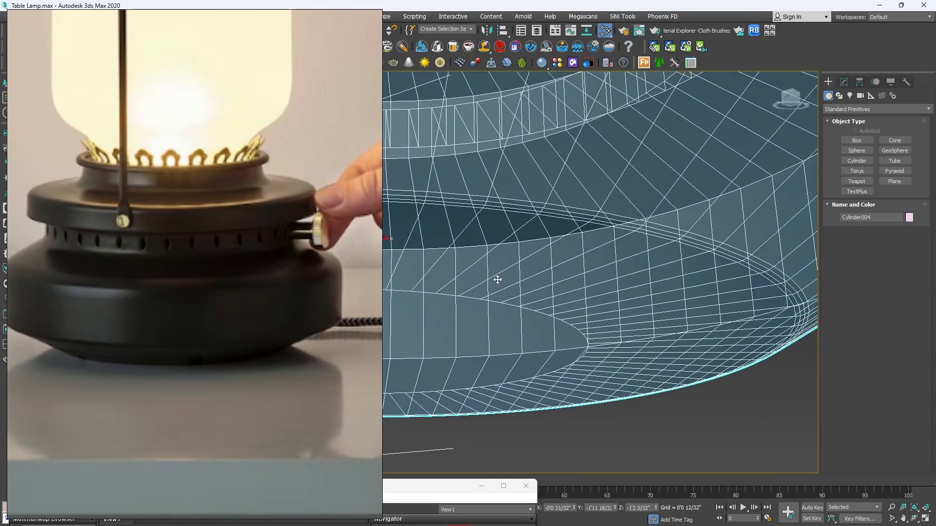
left_click(503, 487)
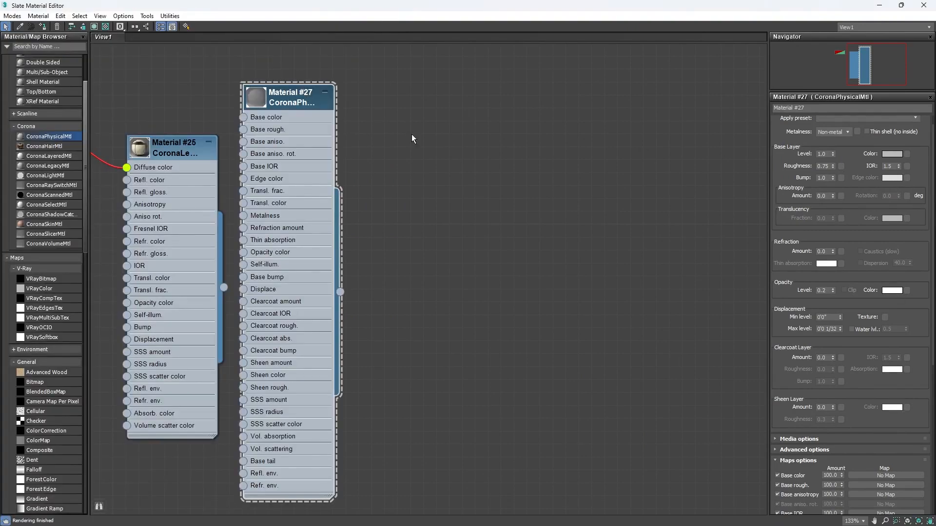
double_click(823, 290)
key("Return")
left_click(901, 6)
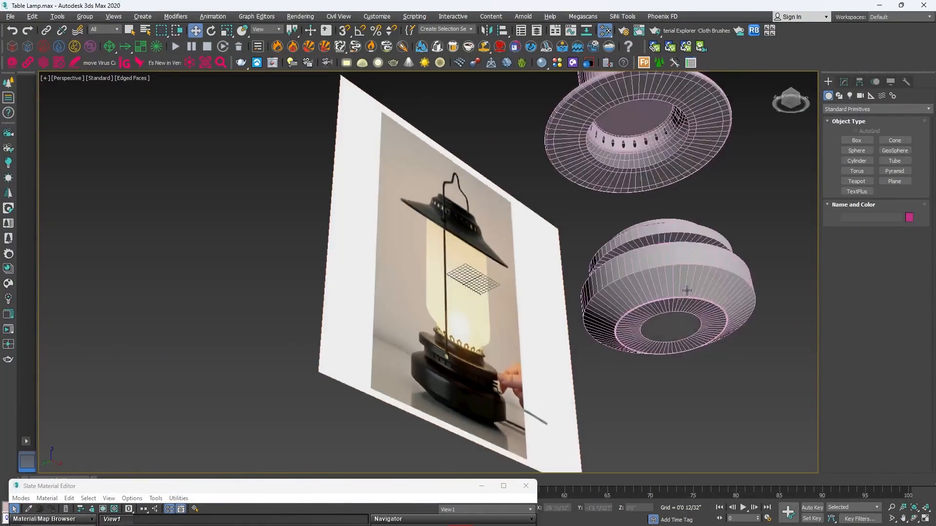
Compare the base's lower profile and edges with the reference lamp image, and select the base
scroll(687, 290, "up", 5)
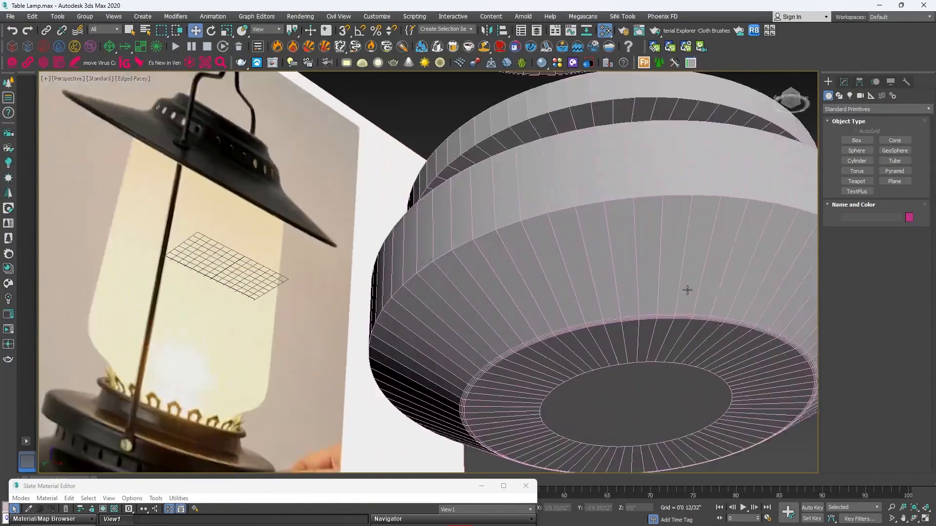
middle_click_drag(706, 304, 692, 300)
scroll(526, 342, "up", 2)
scroll(278, 362, "down", 4)
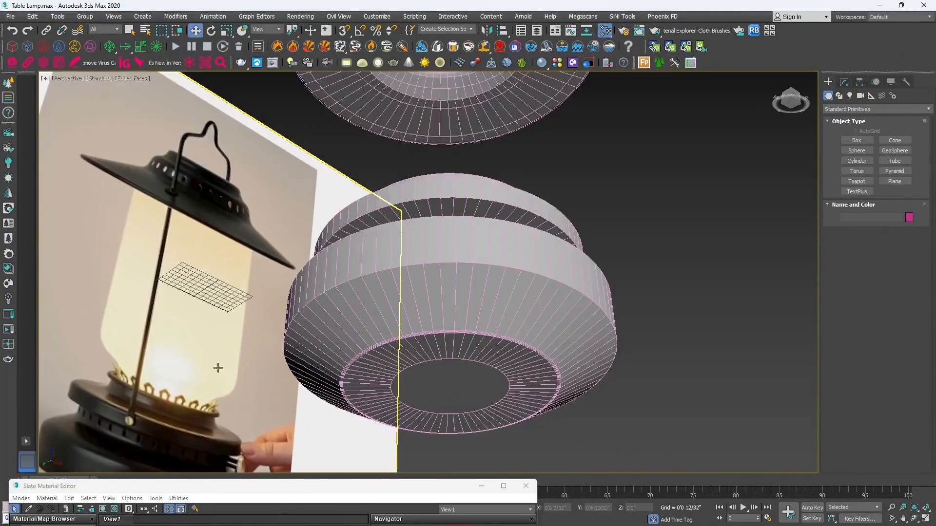
middle_click_drag(101, 414, 209, 347)
scroll(204, 379, "up", 3)
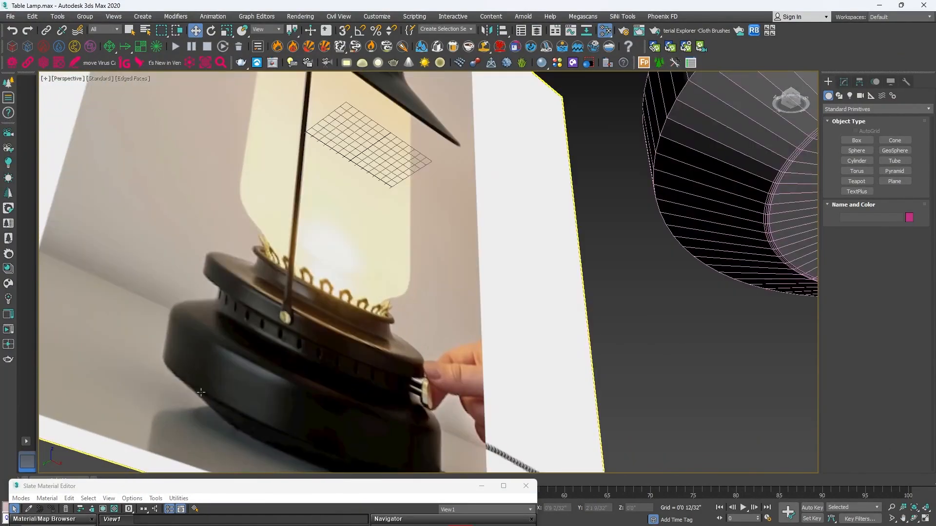
scroll(201, 393, "down", 3)
middle_click_drag(692, 186, 612, 217)
scroll(612, 219, "up", 4)
left_click(624, 252)
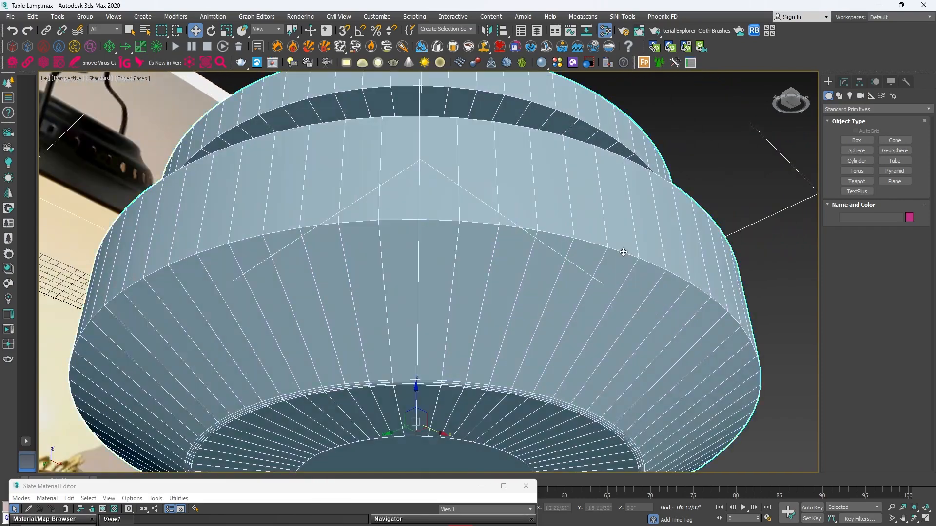
Chamfer the lower outer edge loop of the lamp base's wide body by 0'0 11/32" with 3 segments
key("2")
double_click(613, 255)
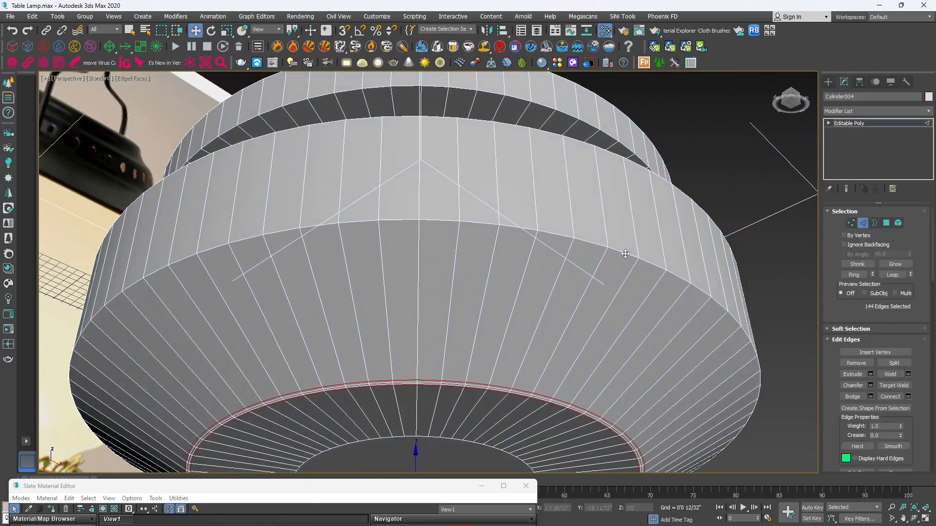
left_click(870, 386)
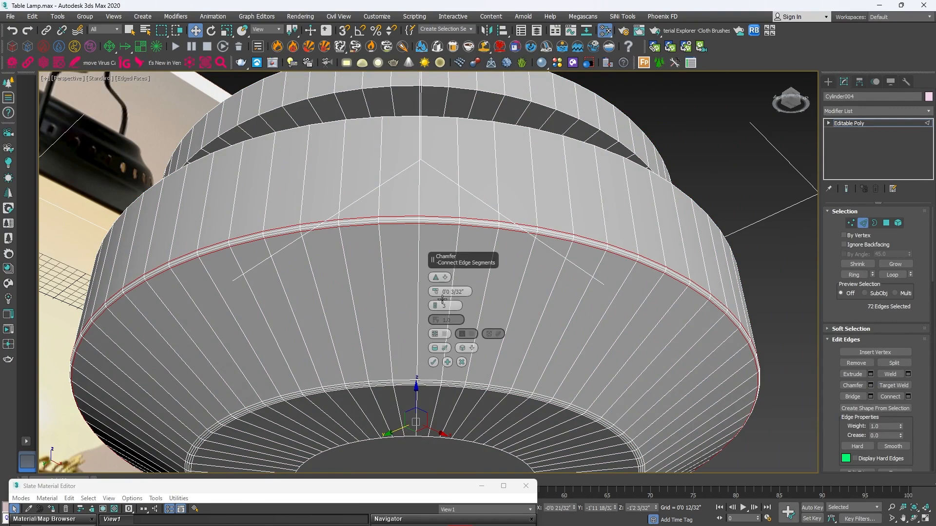
left_click_drag(436, 291, 431, 253)
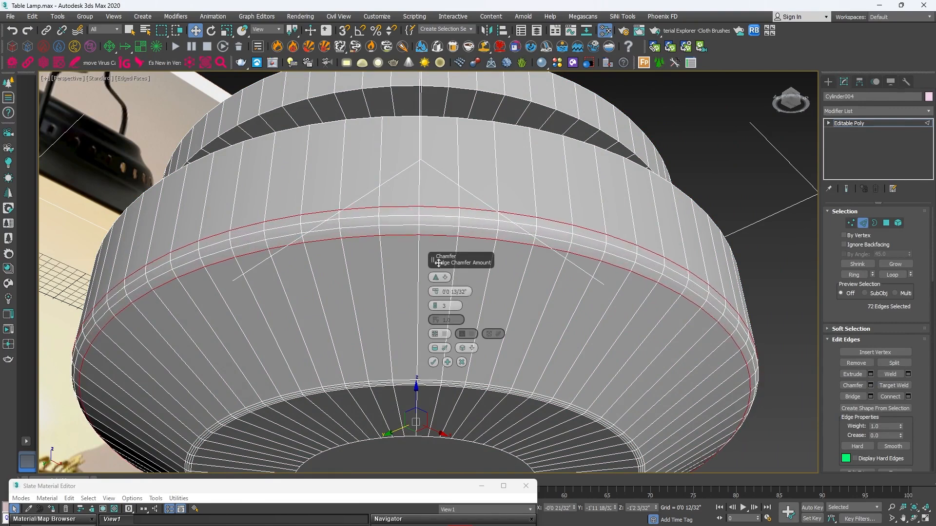
left_click(591, 516)
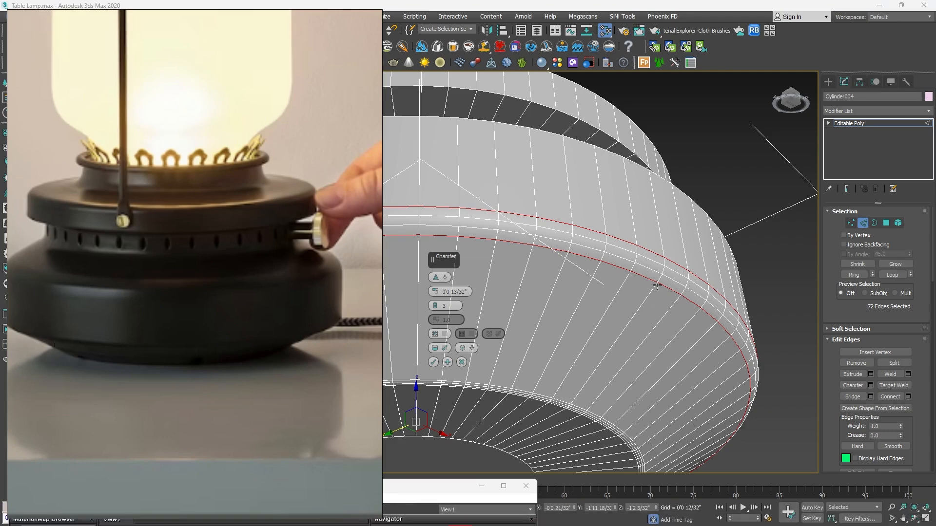
middle_click_drag(656, 285, 660, 309, "alt")
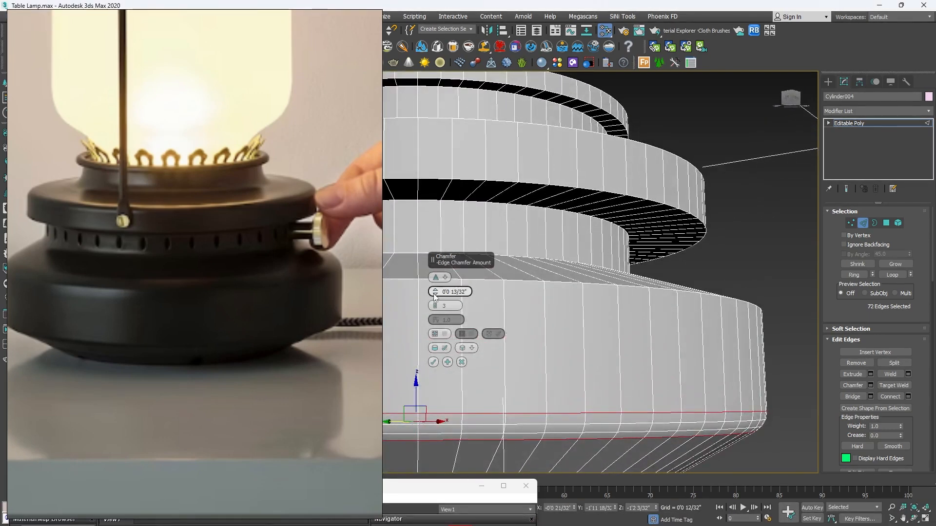
left_click_drag(435, 297, 435, 304)
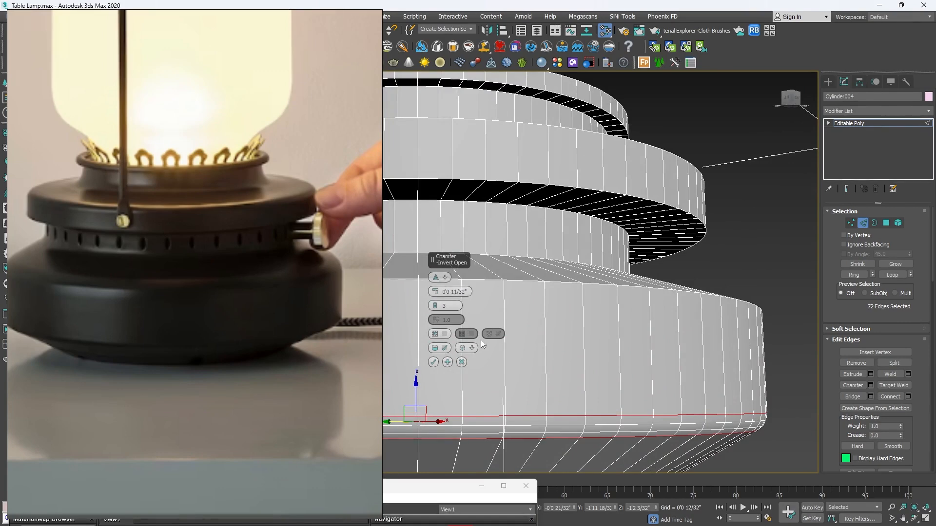
left_click(436, 362)
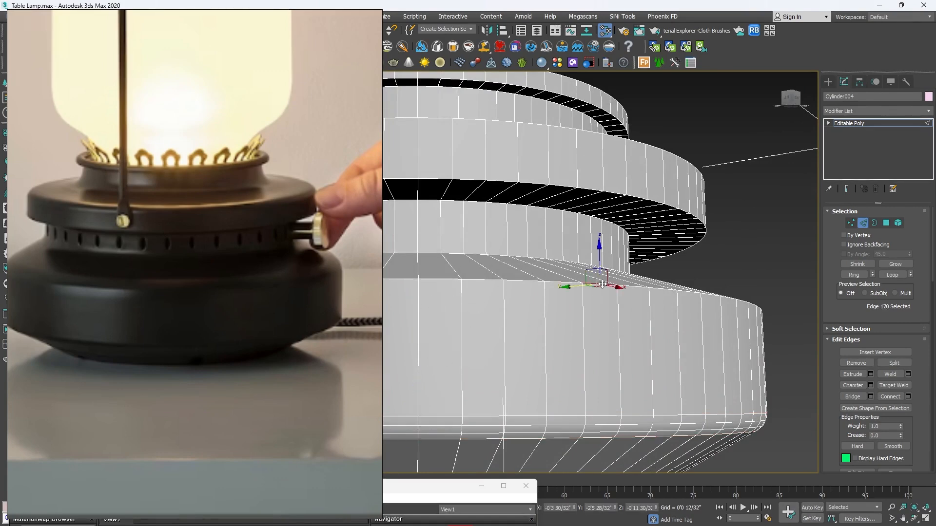
Chamfer the upper outer edge loop of the wide body by 0'0 22/32" with 3 segments
double_click(601, 286)
left_click(870, 384)
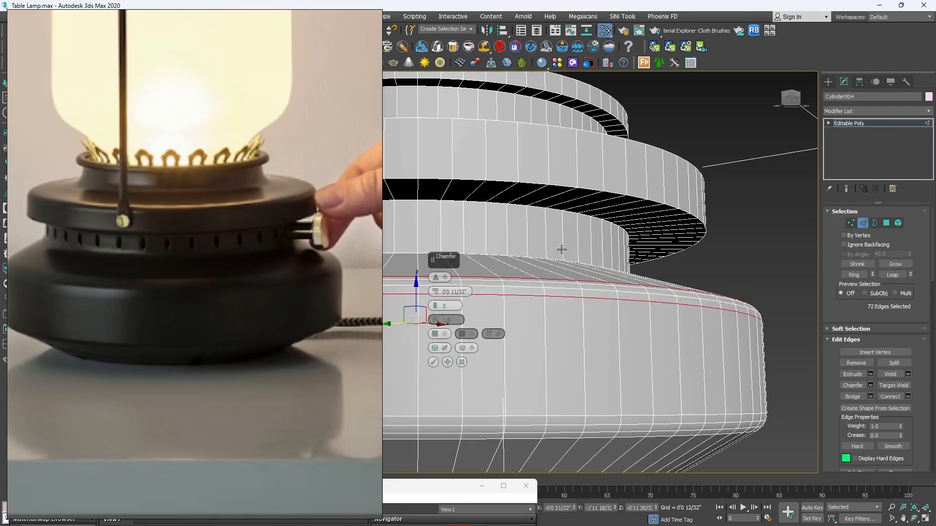
left_click_drag(435, 291, 439, 262)
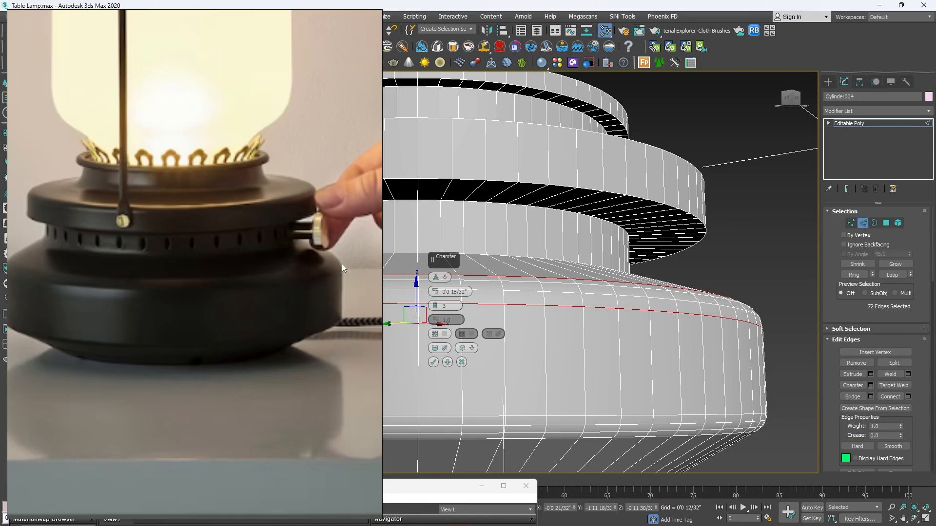
middle_click_drag(610, 308, 616, 318, "alt")
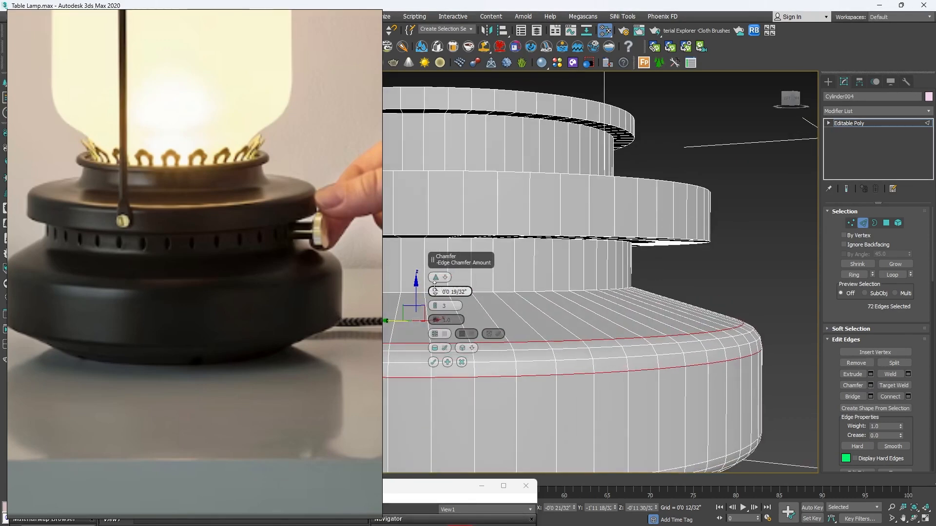
left_click_drag(435, 285, 436, 273)
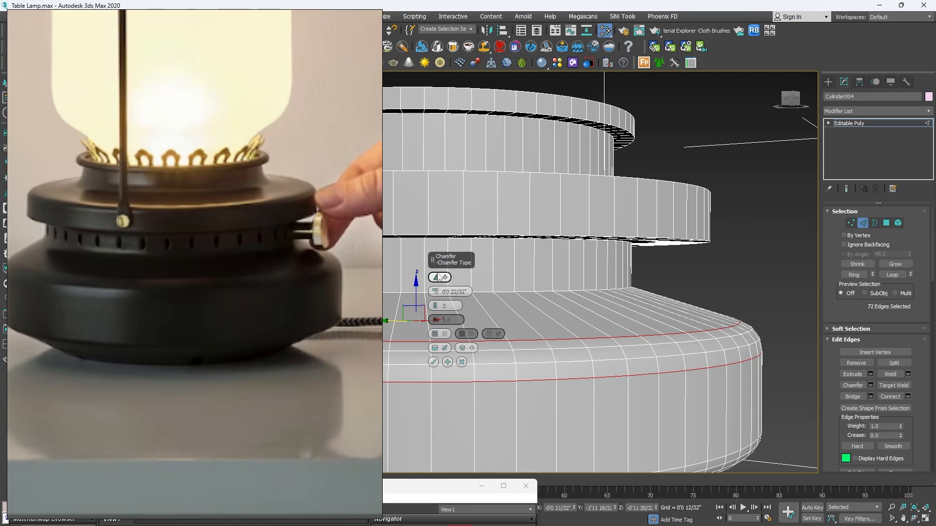
left_click(433, 363)
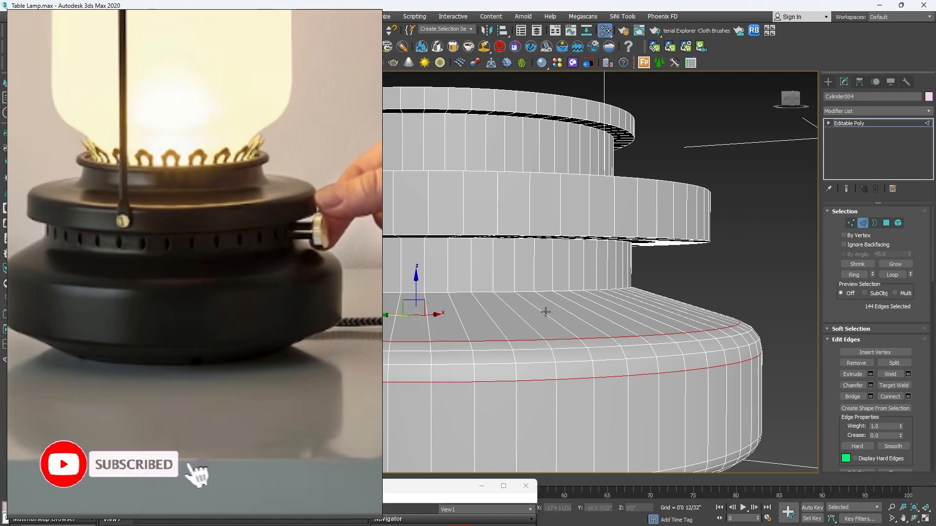
Chamfer the edge loop where the sloped shoulder meets the neck by 0'0 11/32" with 3 segments
middle_click_drag(554, 314, 646, 324)
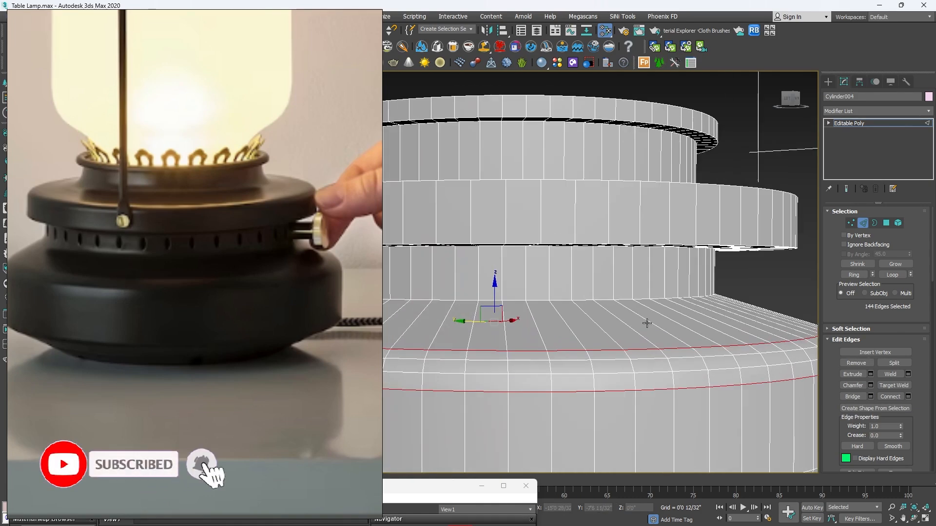
double_click(582, 299)
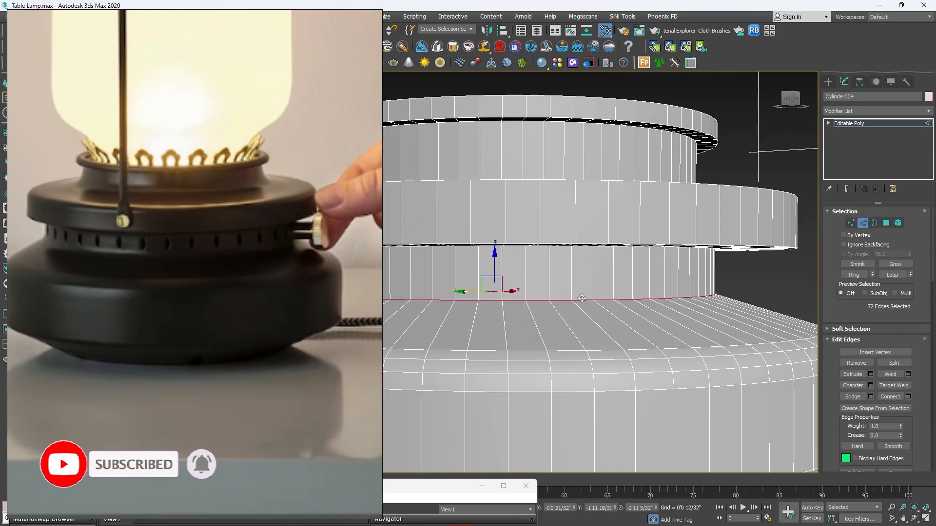
key("ctrl+shift+c")
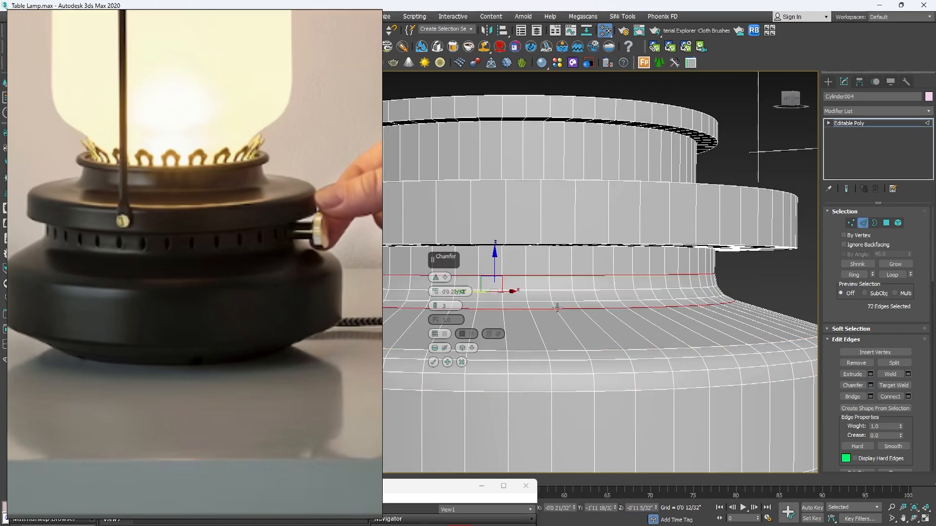
left_click_drag(436, 292, 436, 305)
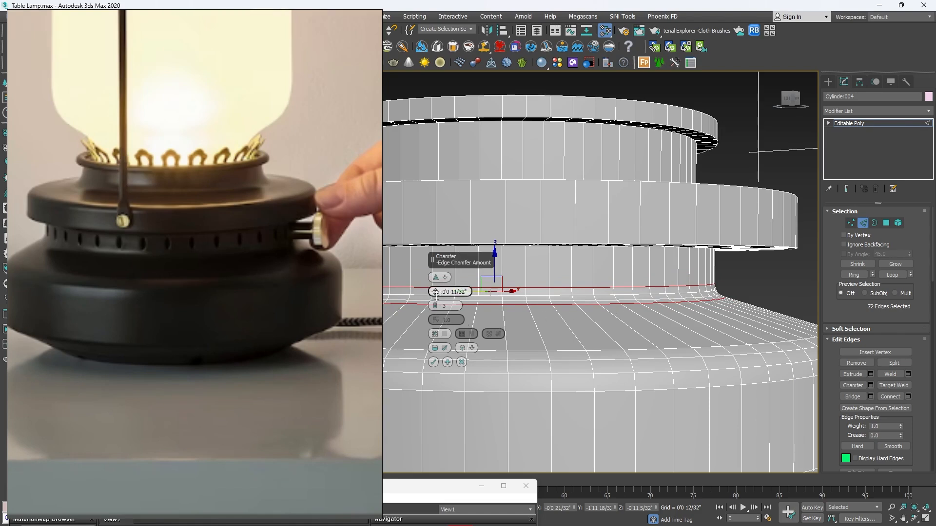
left_click(433, 362)
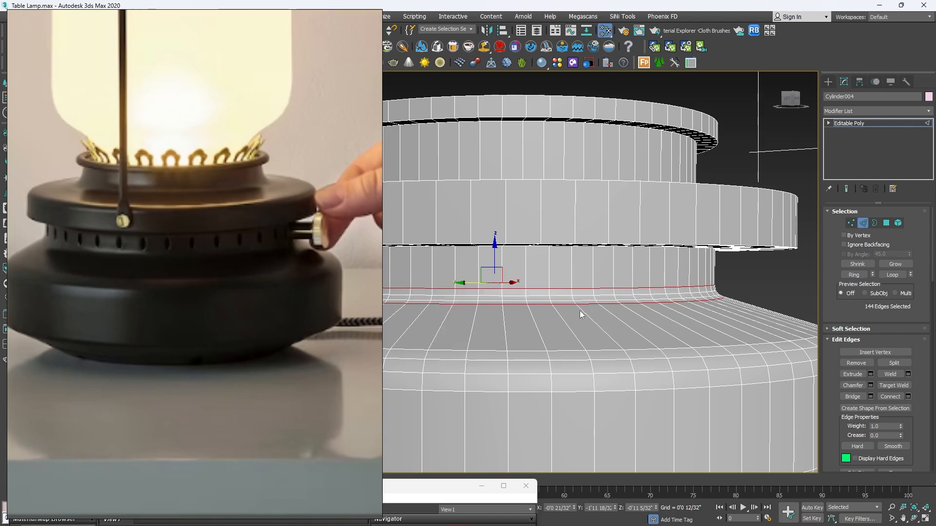
In the front view, connect the radial edges of the sloped shoulder with one new edge loop
key("alt+w")
key("alt+w")
scroll(511, 311, "up", 4)
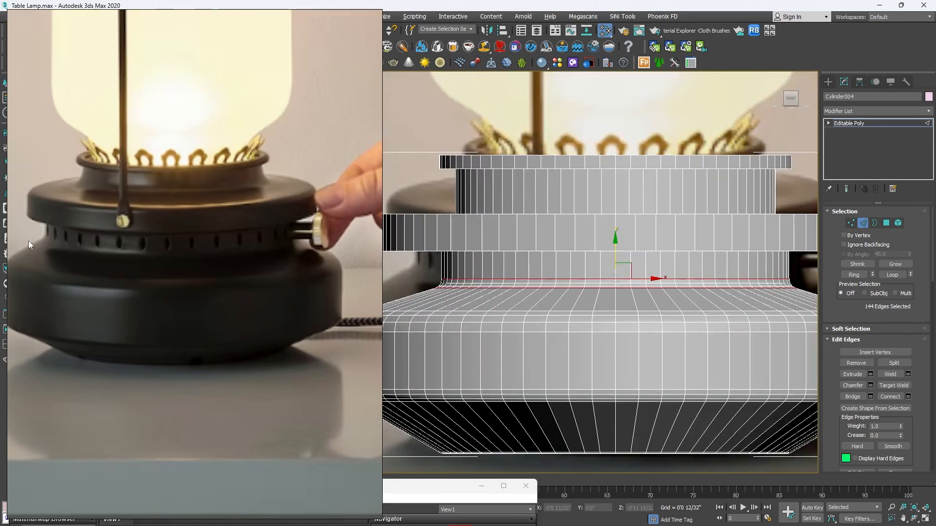
middle_click_drag(449, 328, 524, 325)
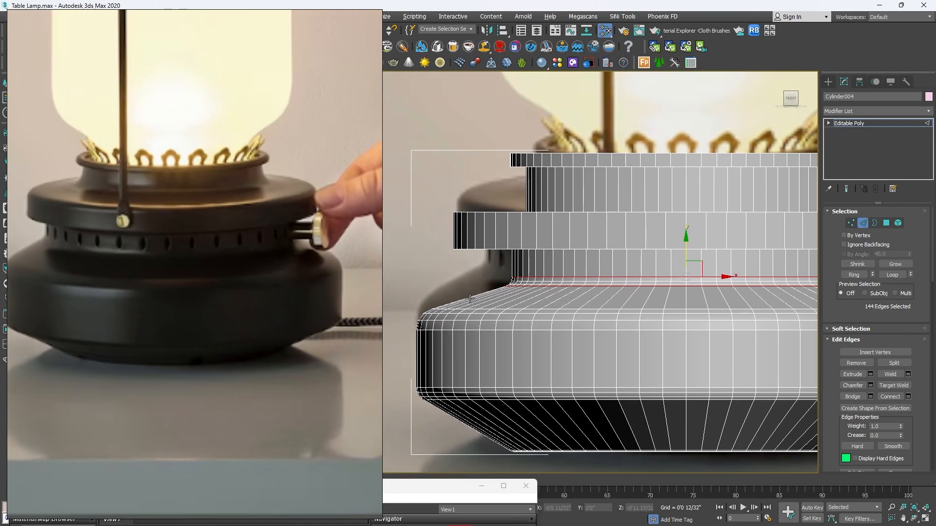
middle_click_drag(567, 297, 505, 295)
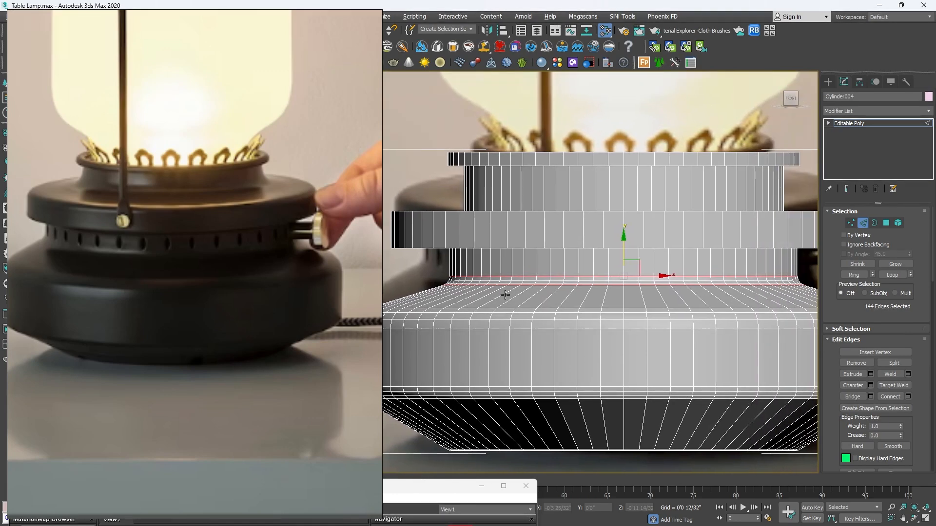
key("2")
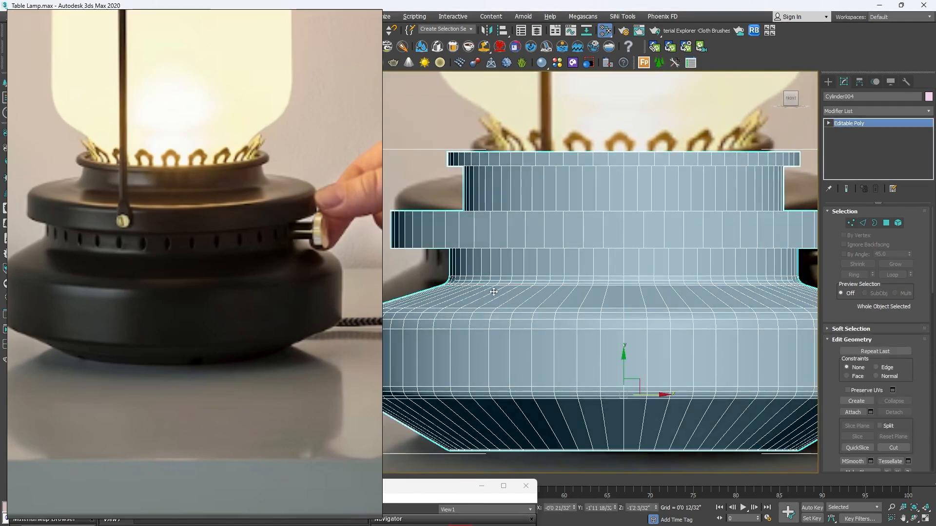
scroll(493, 291, "down", 2)
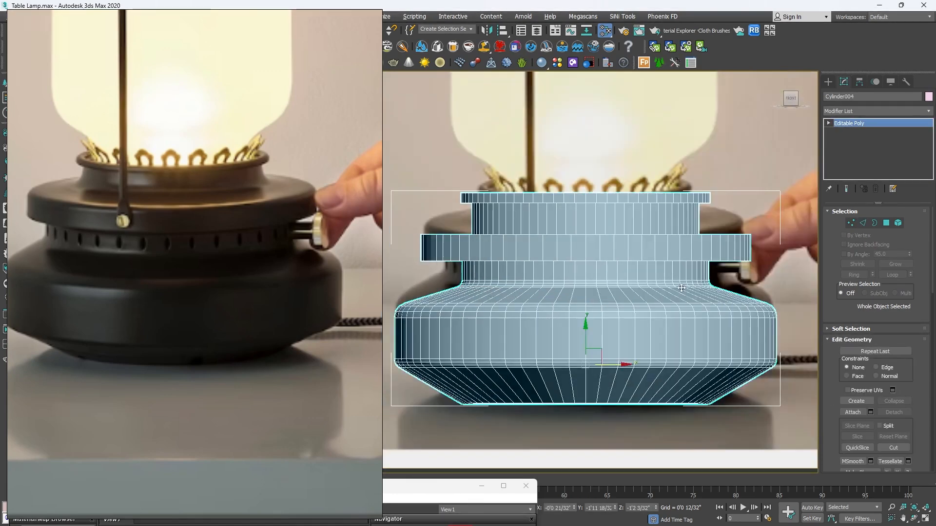
left_click(862, 223)
left_click_drag(414, 291, 765, 298)
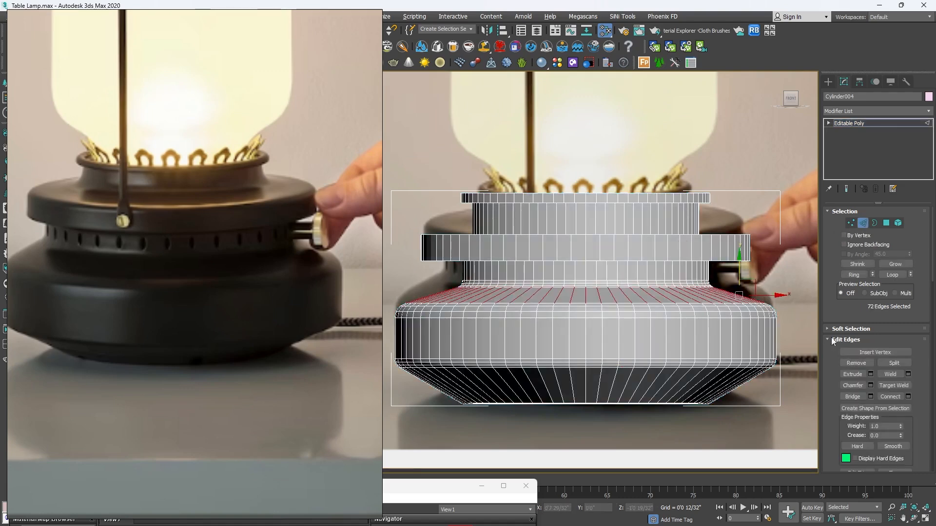
left_click(907, 396)
left_click(433, 320)
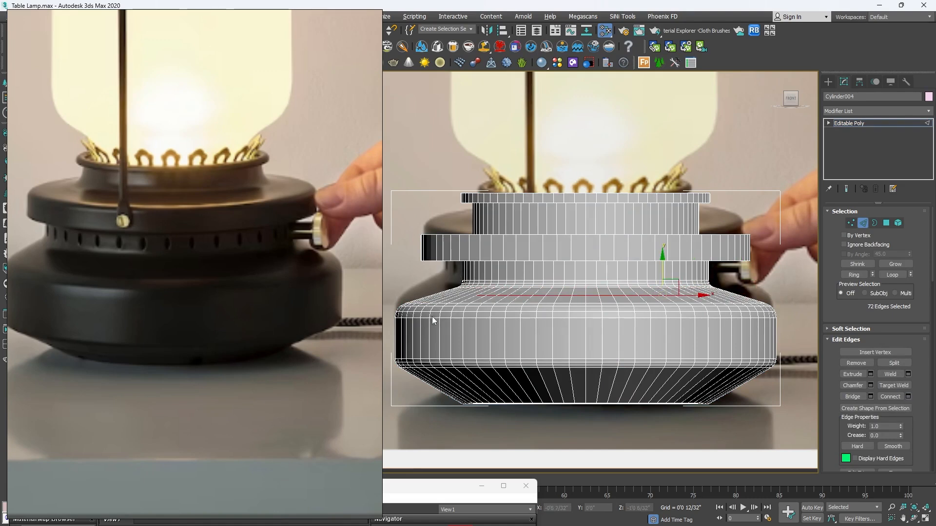
Move the shoulder's new edge loop slightly upward to give the slope a rounded profile
key("w")
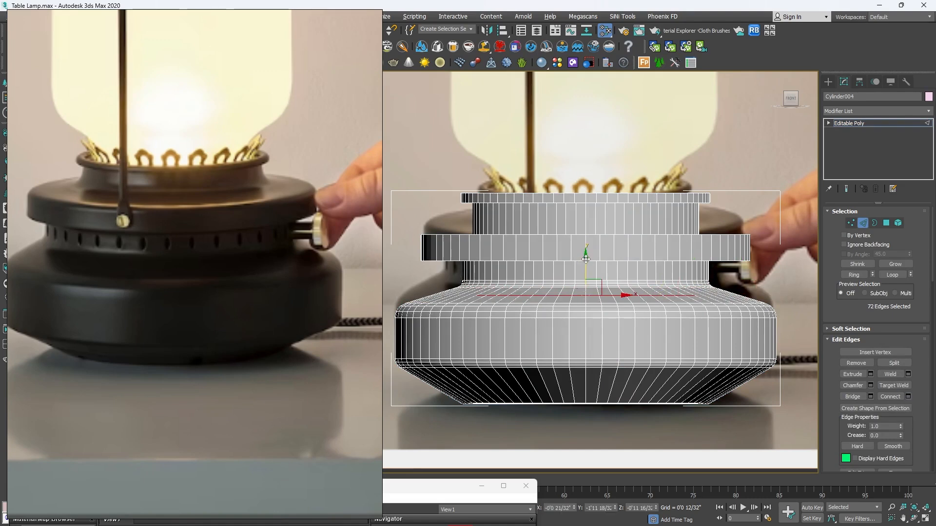
left_click_drag(586, 259, 586, 256)
scroll(754, 299, "up", 3)
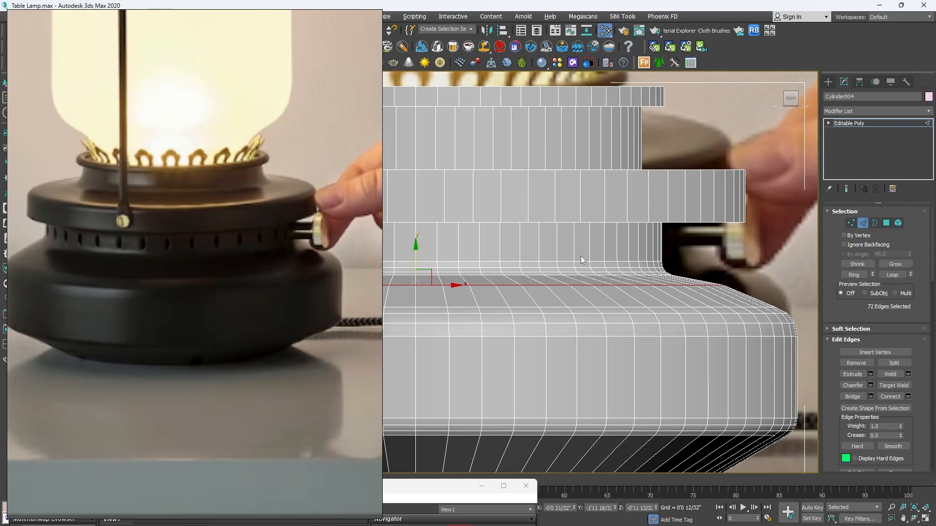
scroll(622, 272, "down", 3)
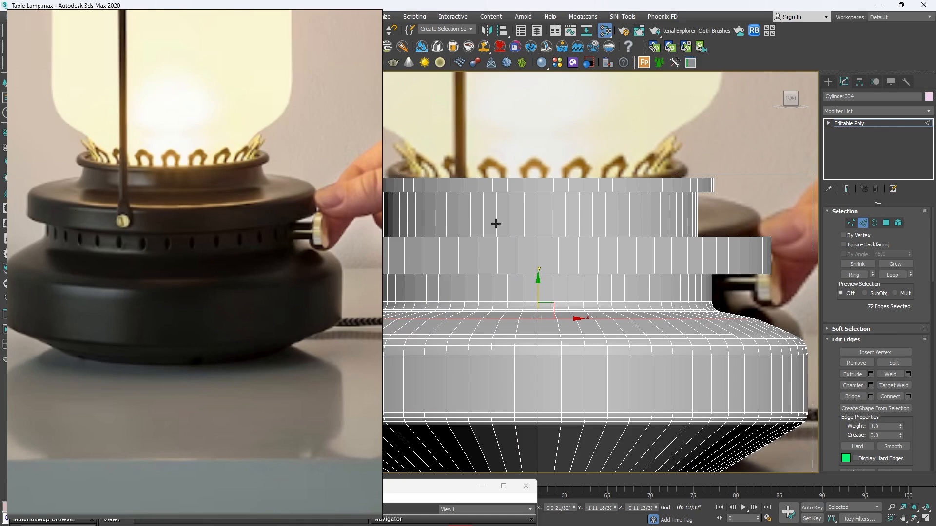
Chamfer the upper and lower outer edge loops of the middle flange together by 0'0 12/32" with 3 segments
double_click(712, 238)
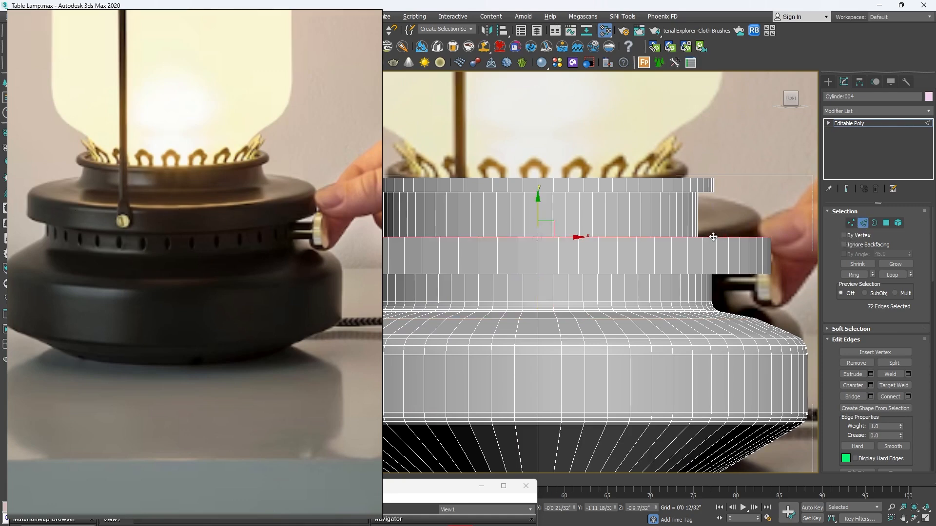
key("alt+w")
middle_click(706, 290)
key("alt+w")
scroll(719, 331, "down", 4)
middle_click_drag(708, 309, 652, 281, "alt")
scroll(702, 272, "up", 3)
double_click(734, 235, "ctrl")
scroll(656, 263, "down", 4)
scroll(653, 282, "up", 2)
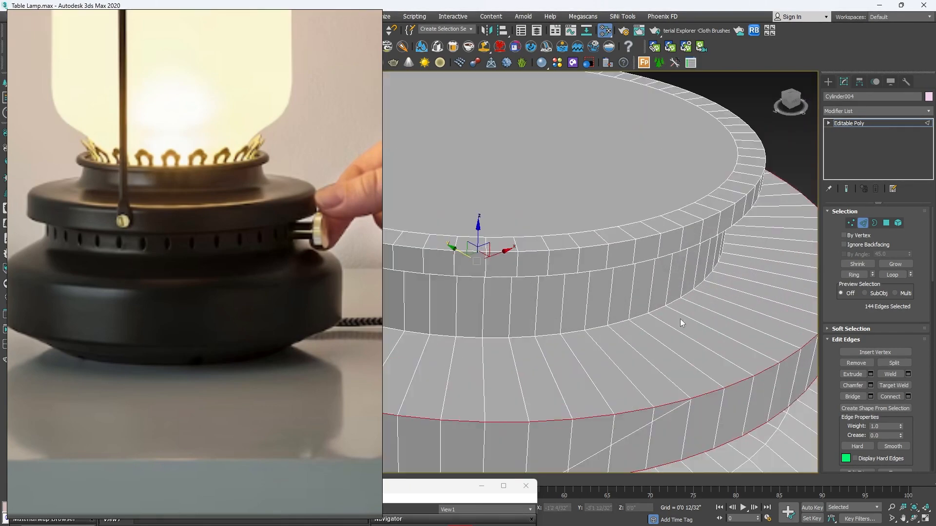
middle_click_drag(681, 322, 664, 271)
left_click(870, 386)
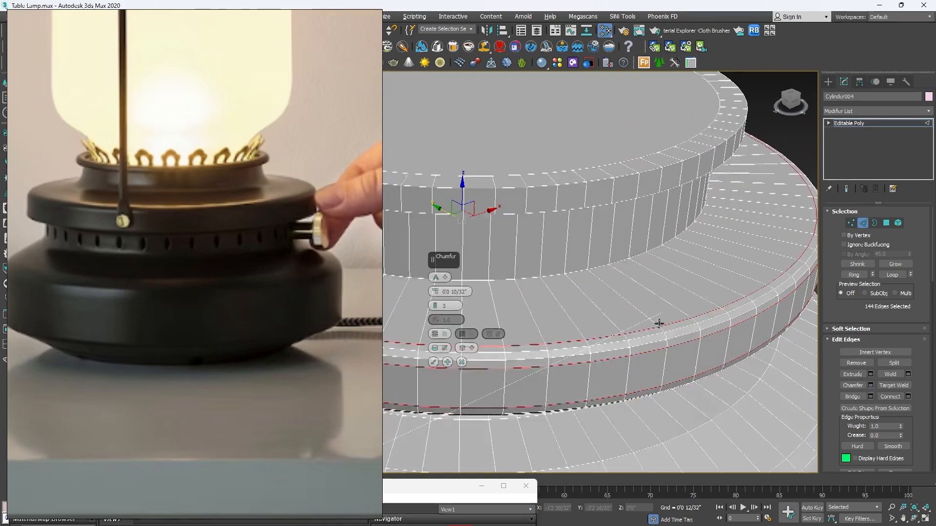
middle_click_drag(658, 323, 675, 286, "alt")
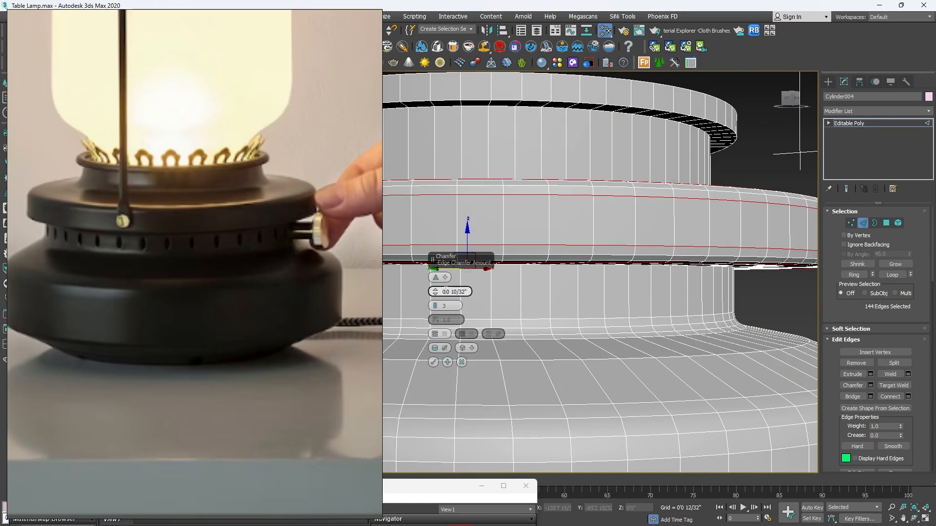
left_click_drag(435, 289, 436, 280)
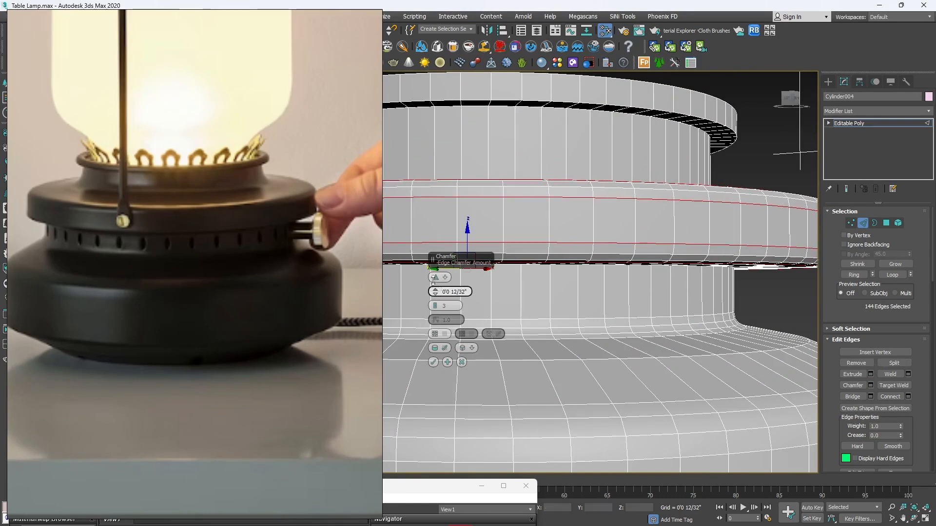
middle_click_drag(696, 203, 699, 226, "alt")
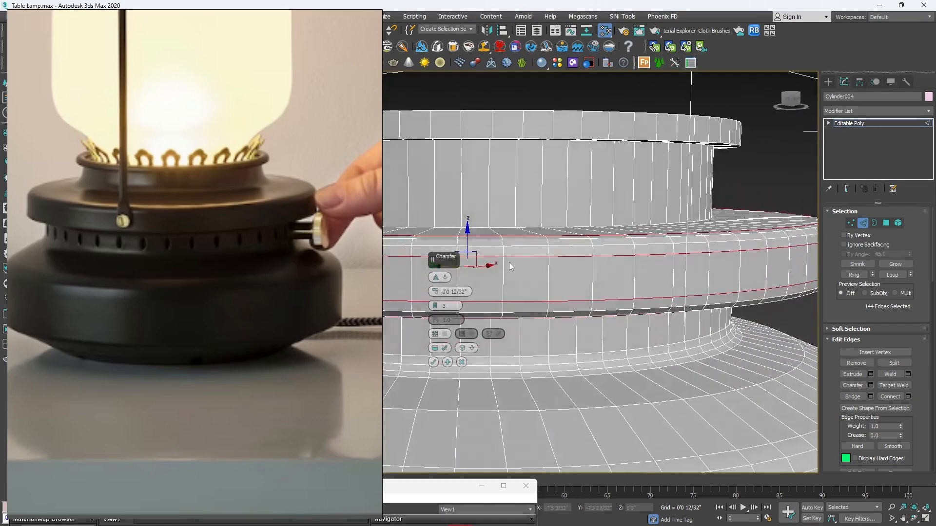
left_click(434, 362)
In the front view, select only the vertices of the middle flange's lower edge and move them slightly upward
key("alt+w")
right_click(593, 253)
key("alt+w")
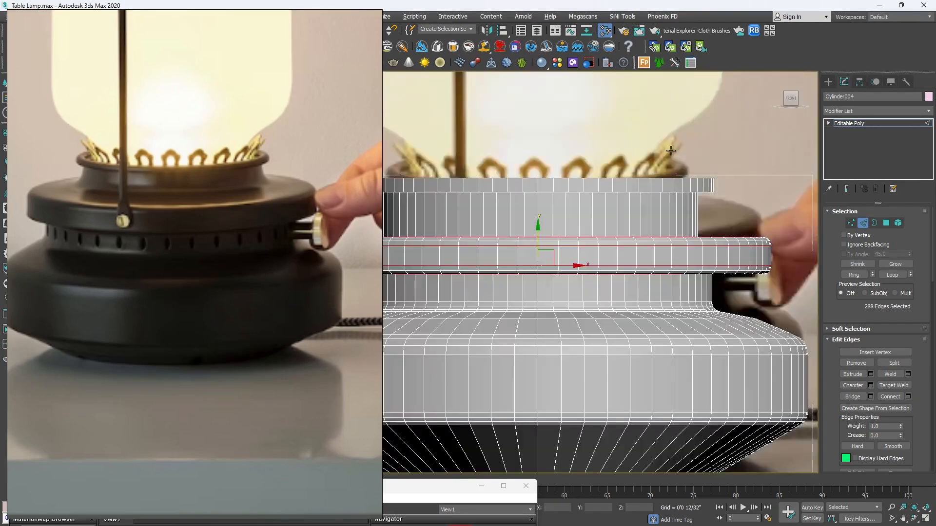
key("1")
scroll(620, 190, "down", 2)
middle_click_drag(494, 154, 519, 150)
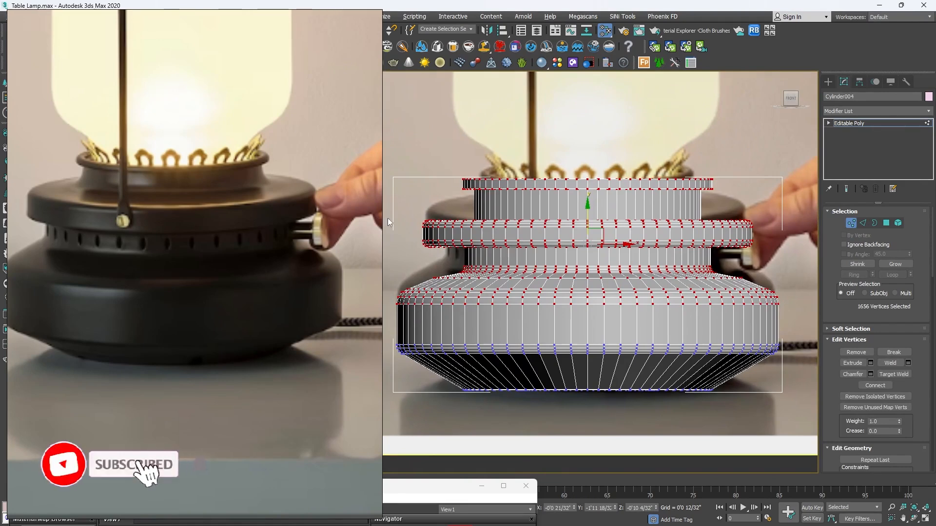
left_click_drag(422, 141, 790, 224)
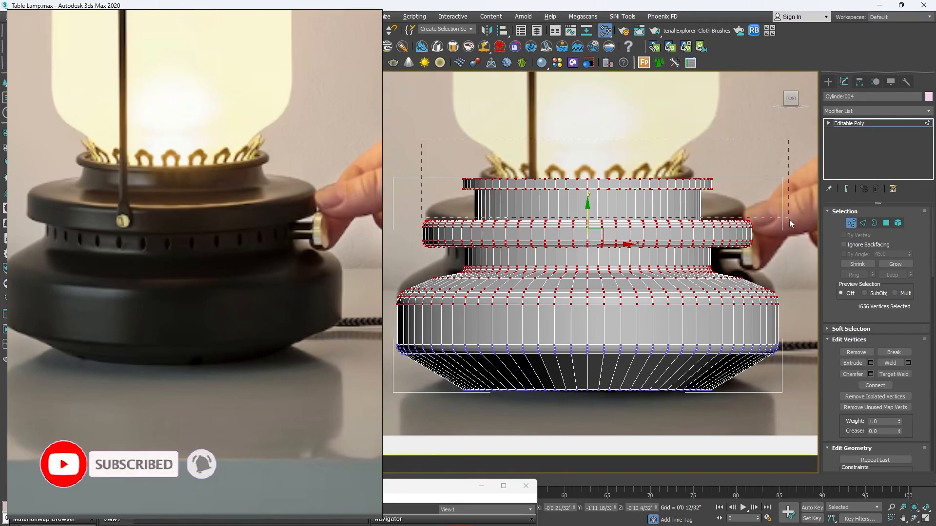
left_click_drag(792, 258, 792, 259)
left_click_drag(412, 232, 764, 252)
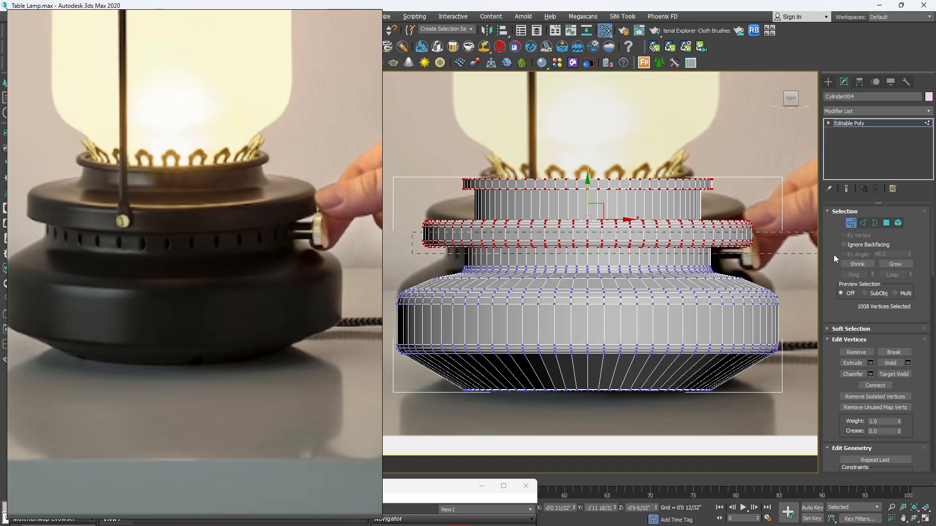
left_click_drag(589, 205, 589, 206)
Set up a chamfer of 0'0 28/32" with 3 segments on the edge loop where the upper neck meets the middle flange
key("alt+w")
middle_click(717, 344)
key("alt+w")
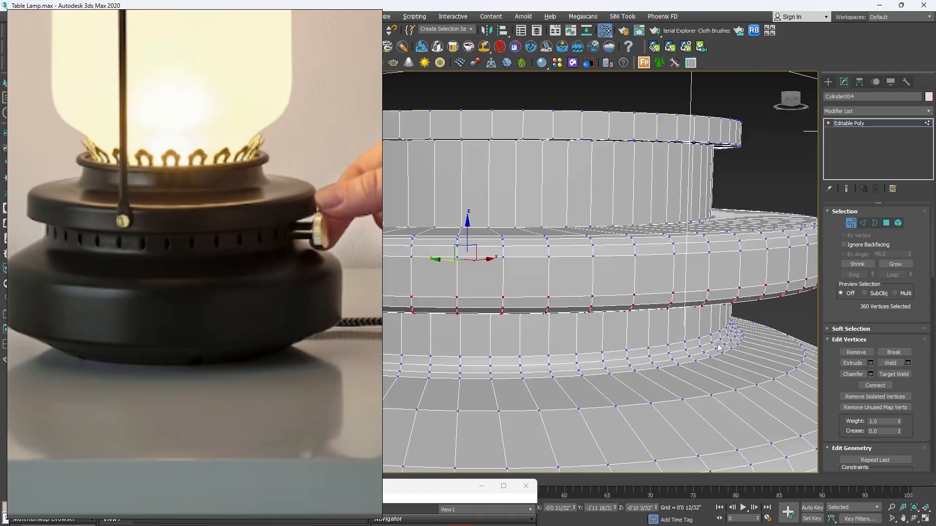
scroll(706, 331, "down", 3)
mouse_move(651, 287)
middle_mouse_down("alt")
mouse_move(658, 312)
mouse_move(654, 289)
middle_mouse_up("alt")
scroll(655, 290, "up", 3)
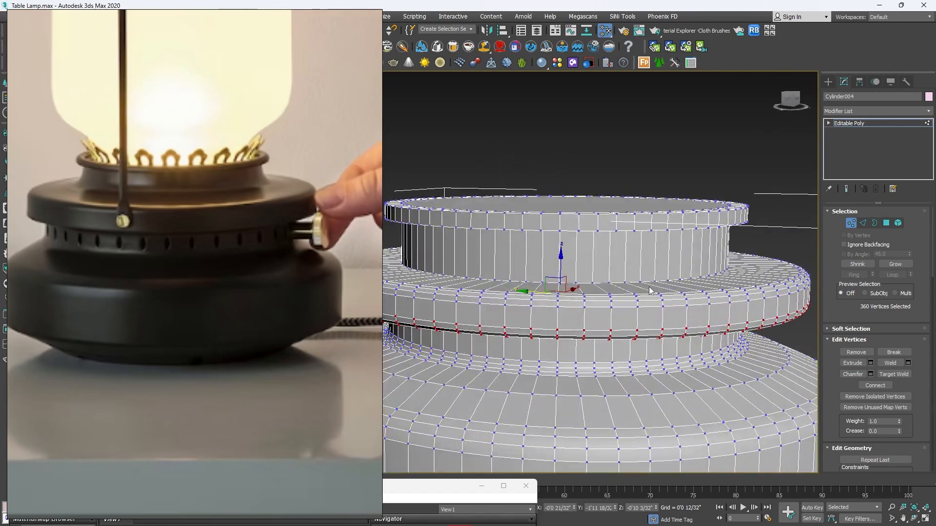
scroll(649, 291, "up", 4)
left_click(863, 223)
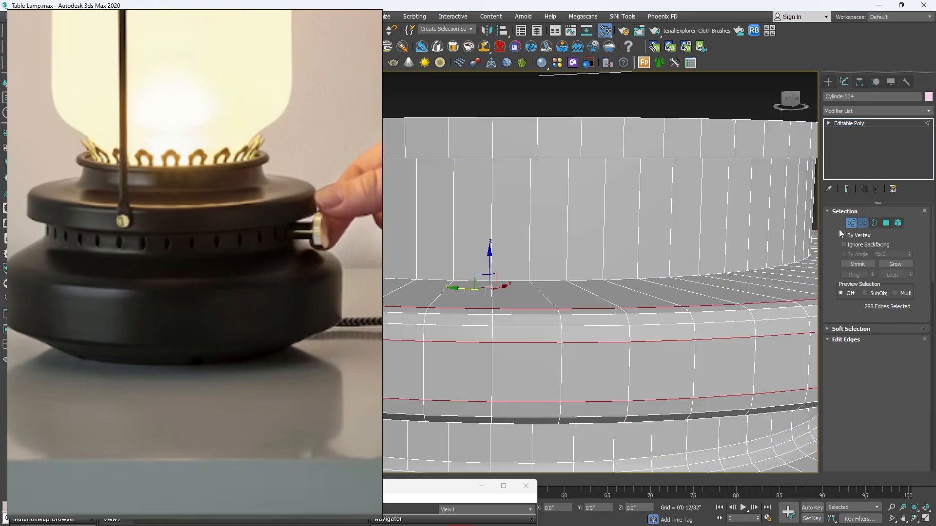
double_click(613, 283)
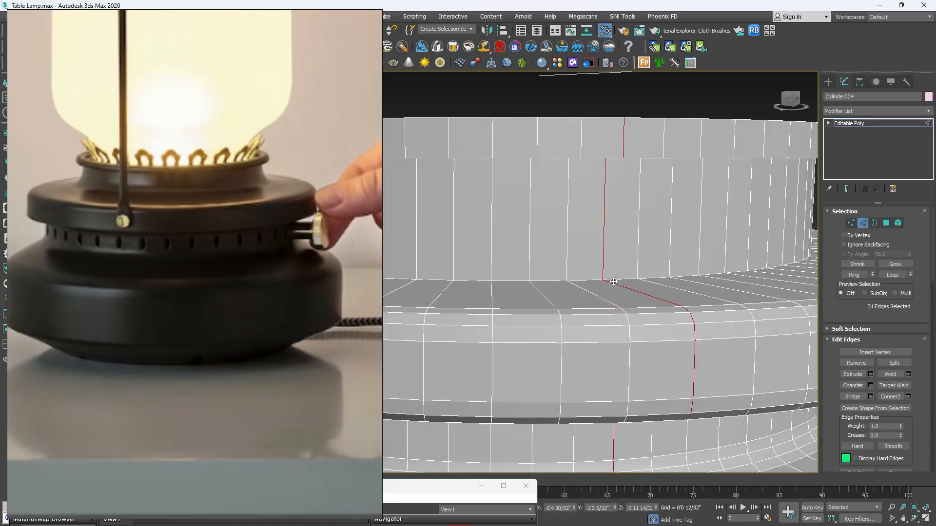
double_click(655, 280)
middle_click_drag(639, 268, 664, 270, "alt")
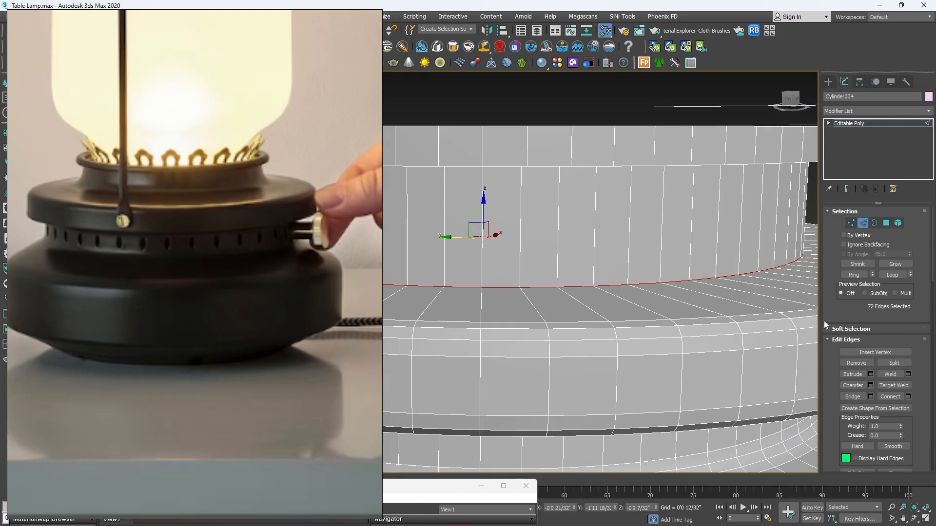
left_click(871, 385)
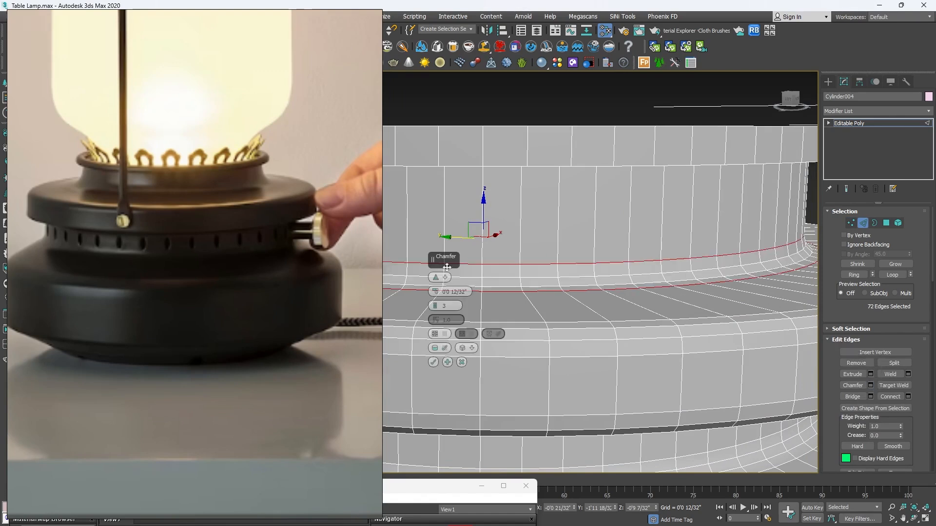
left_click_drag(435, 292, 419, 243)
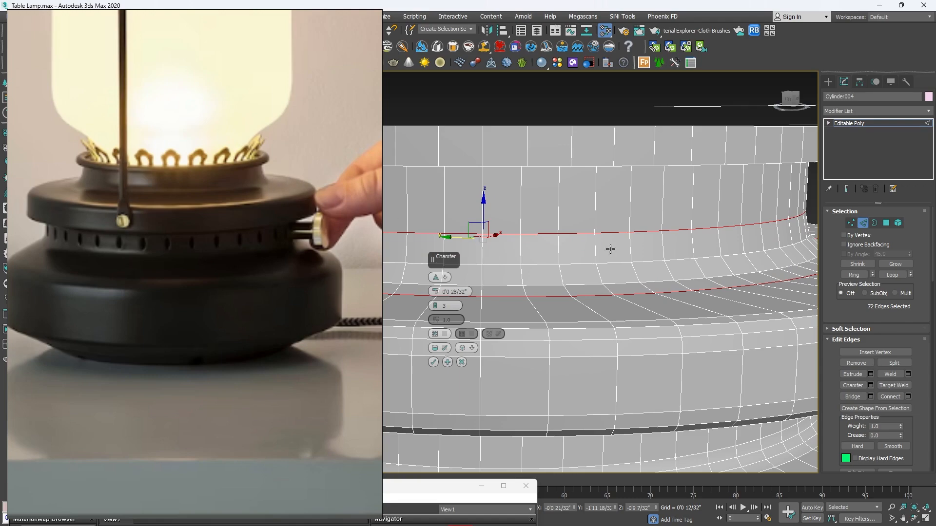
scroll(610, 249, "down", 4)
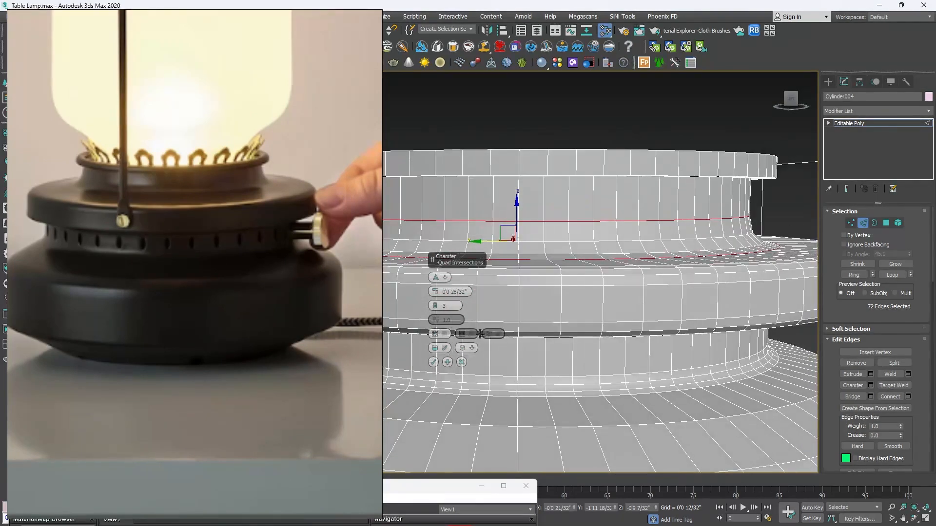
left_click(429, 364)
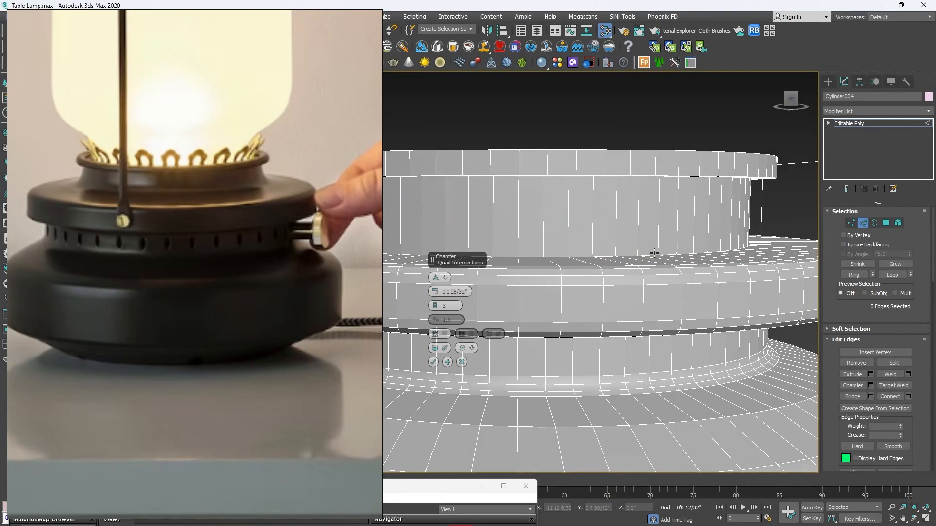
Reselect the whole edge loop at the foot of the upper neck so the 0'0 28/32" chamfer applies to it
left_click(653, 255)
scroll(629, 257, "up", 2)
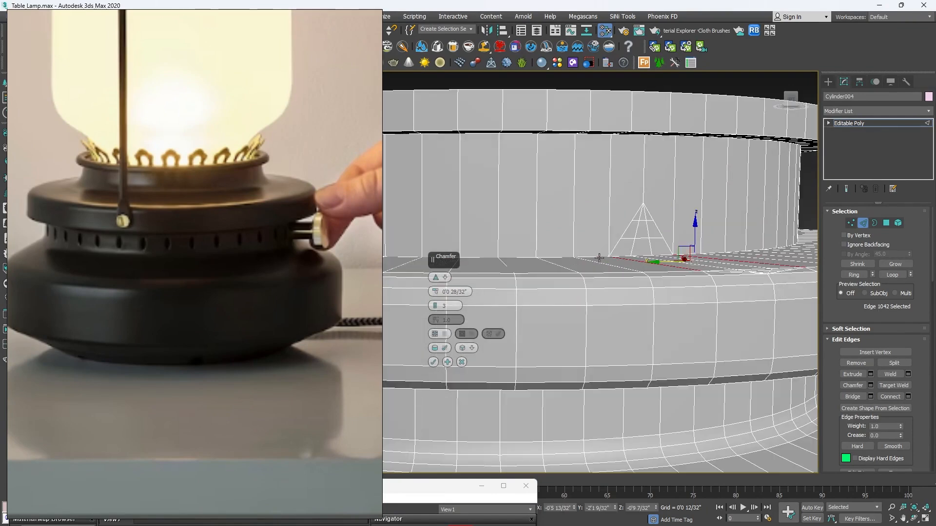
double_click(599, 257)
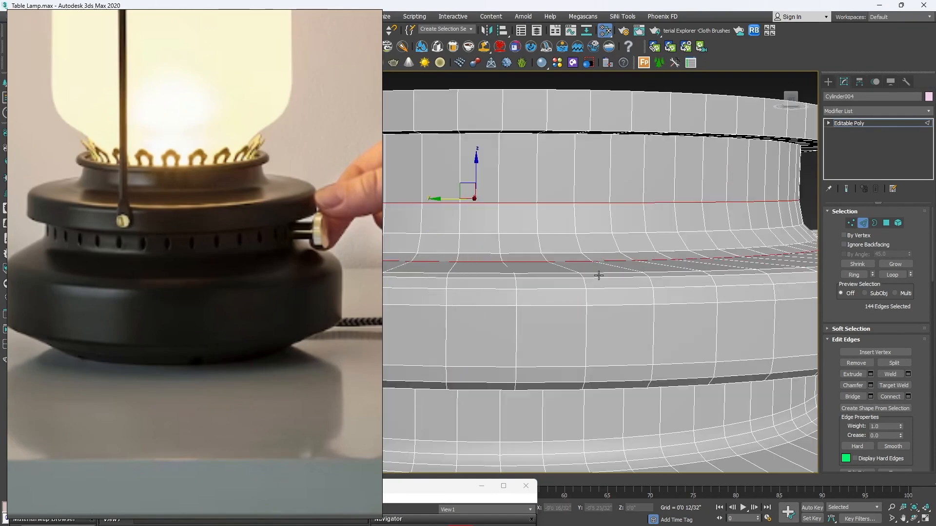
Select the lower and upper outer edge loops of the top rim together
scroll(598, 276, "down", 2)
middle_click_drag(622, 244, 622, 268)
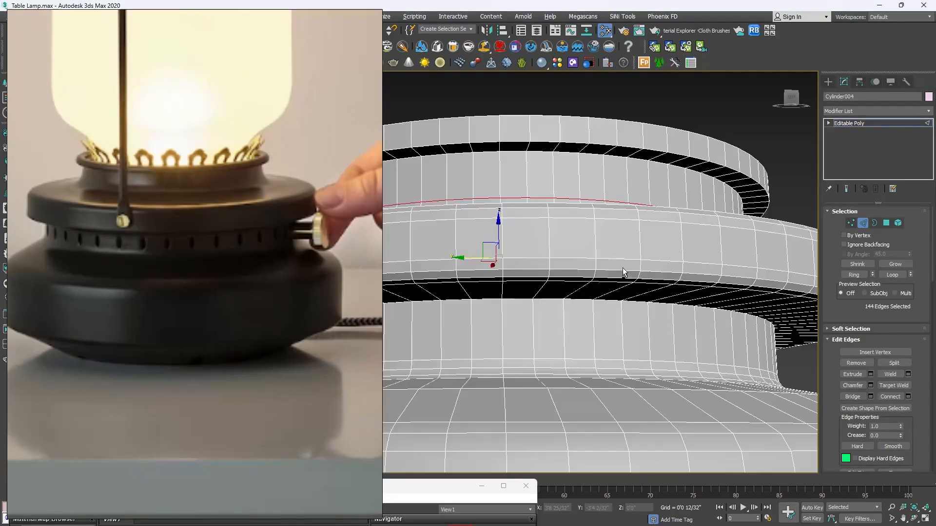
scroll(741, 172, "up", 1)
double_click(735, 167)
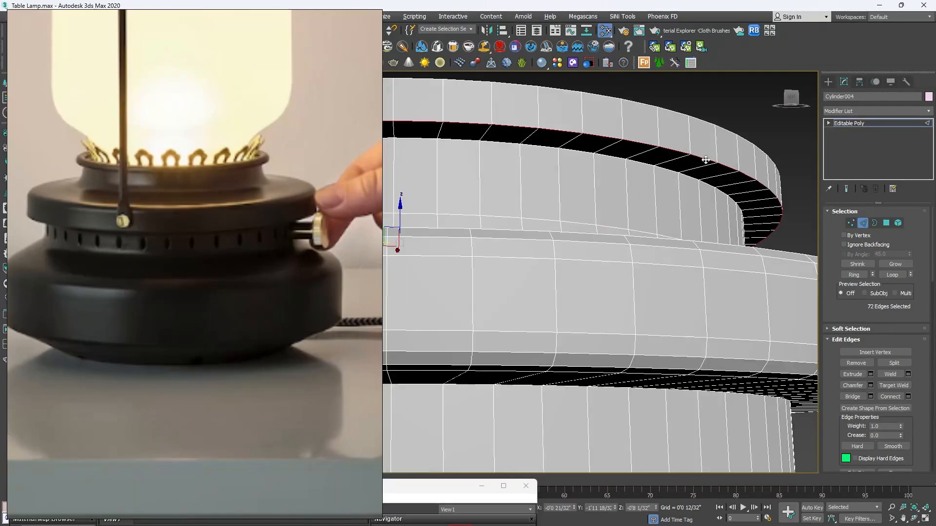
middle_click_drag(705, 160, 732, 214, "alt")
double_click(740, 203, "ctrl")
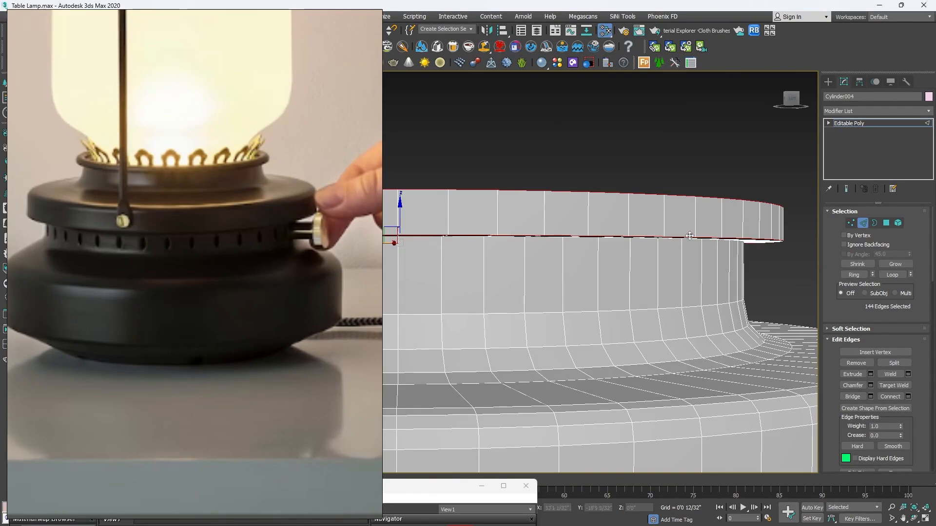
middle_click_drag(691, 236, 694, 244, "alt")
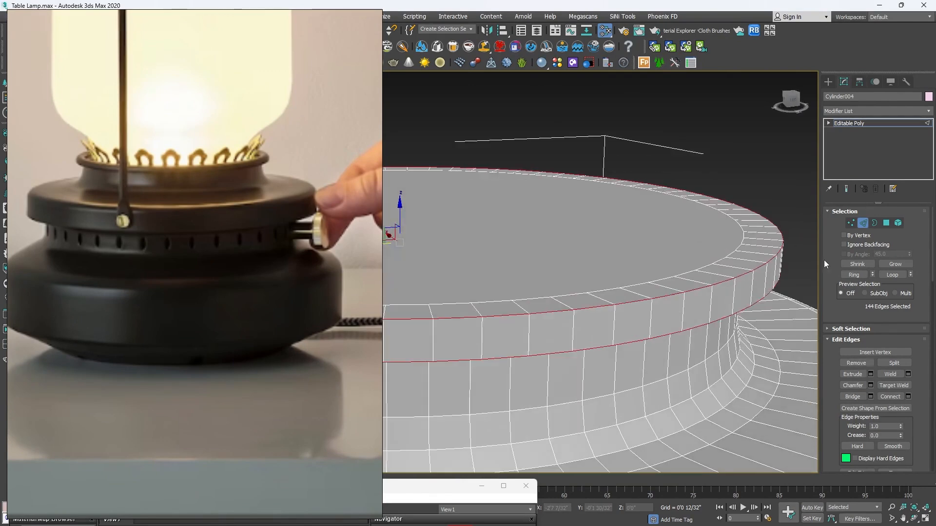
Extrude the inner top polygon, lower it inside the rim and scale it slightly inward to form a tapered recess
scroll(256, 153, "up", 4)
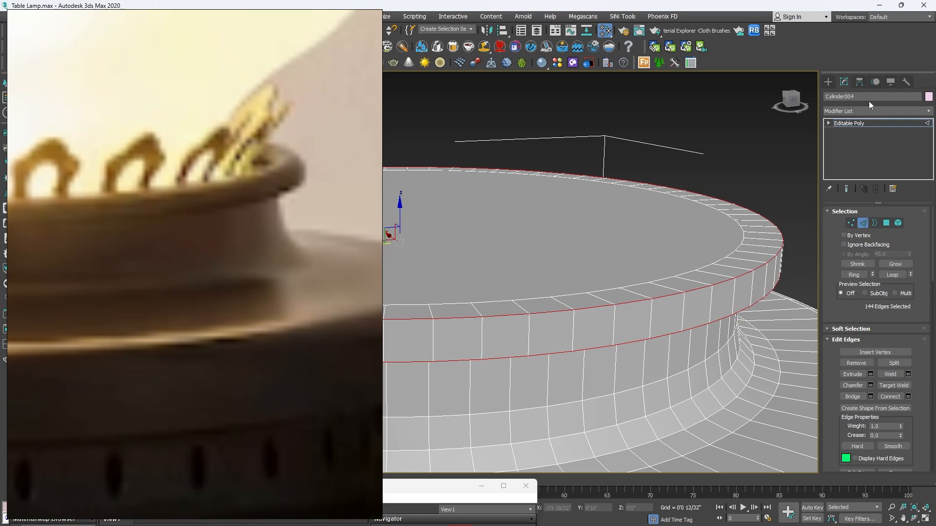
left_click(828, 83)
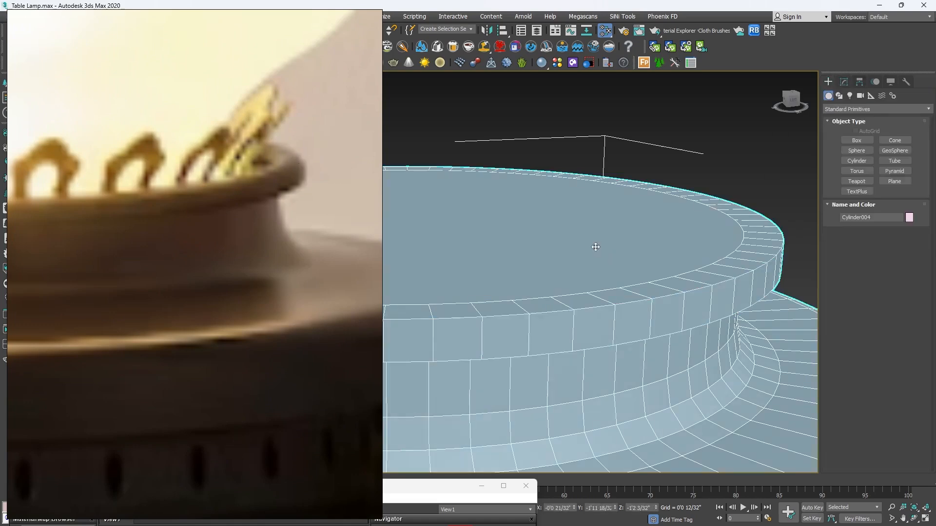
key("4")
middle_click_drag(583, 244, 628, 255)
scroll(631, 256, "down", 1)
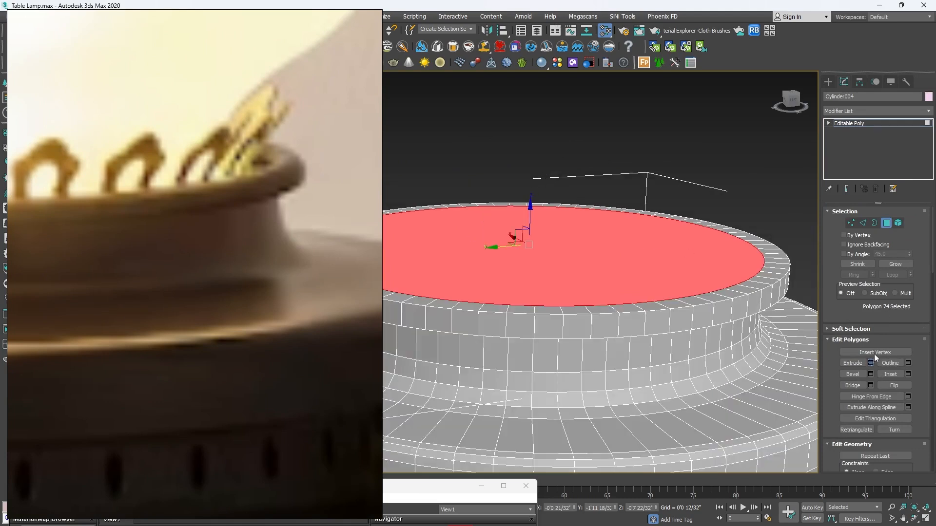
left_click(857, 363)
left_click(432, 320)
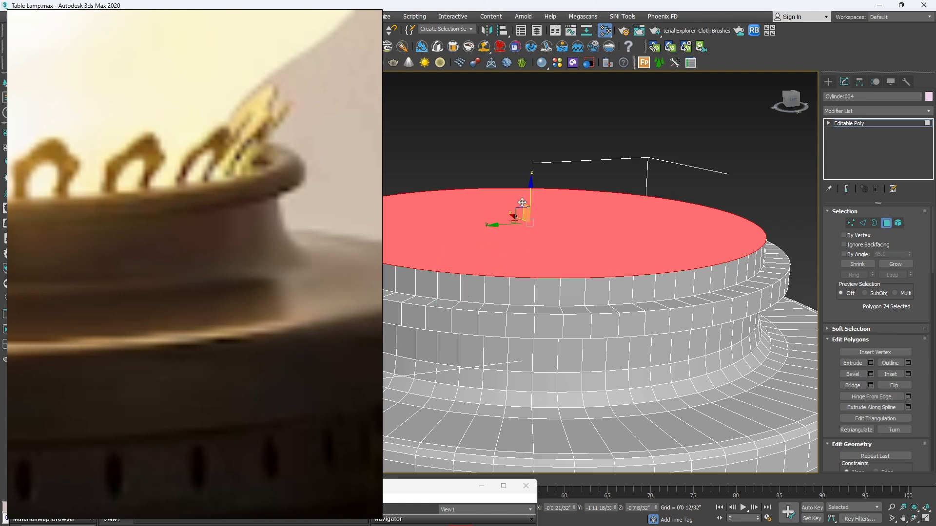
left_click_drag(531, 200, 523, 263)
key("r")
key("w")
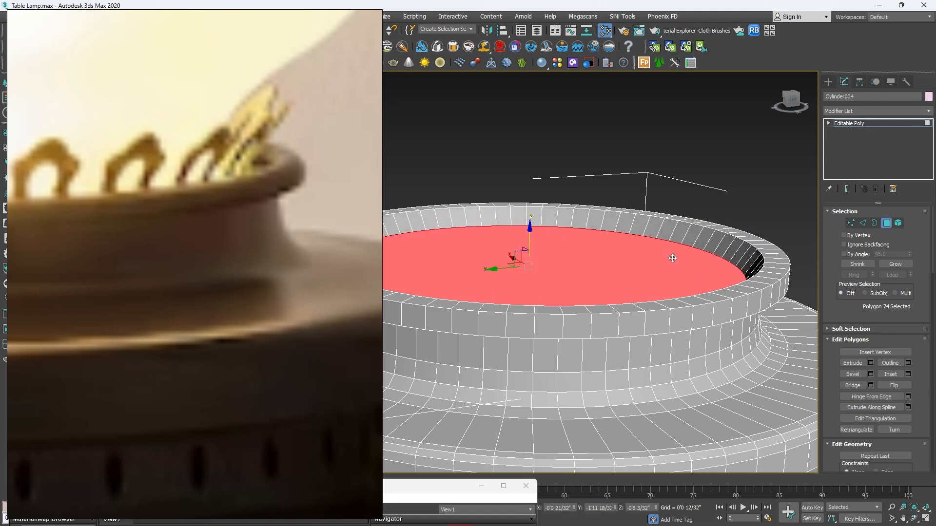
Extrude the recessed polygon again and move it further down to deepen the opening inside the neck
left_click(871, 363)
left_click(436, 315)
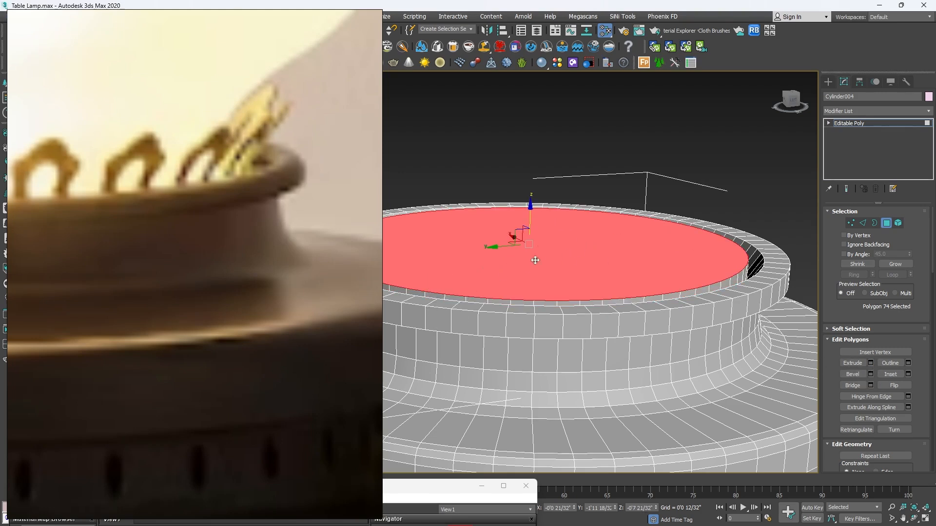
left_click_drag(533, 212, 530, 286)
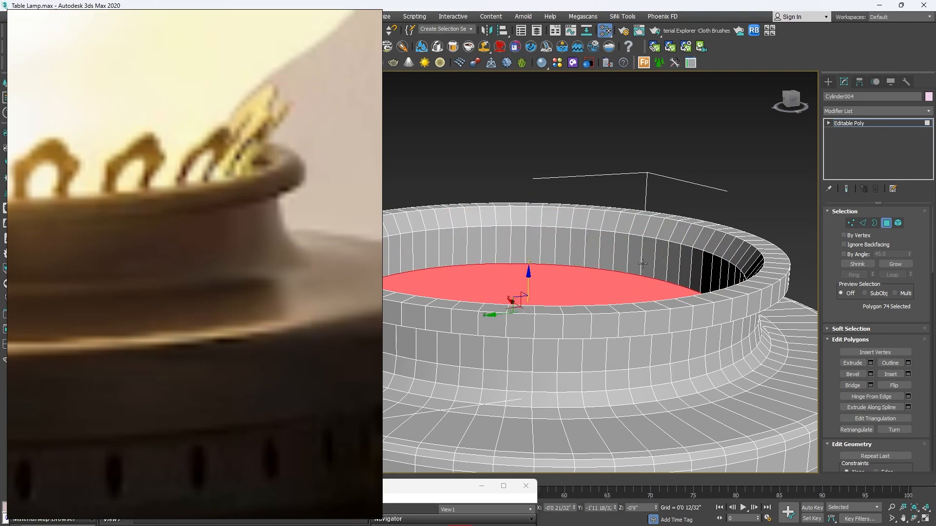
Return to the rim's two selected outer edge loops and chamfer them by 0'0 6/32" with 3 segments
middle_click_drag(642, 263, 551, 264)
scroll(631, 270, "up", 2)
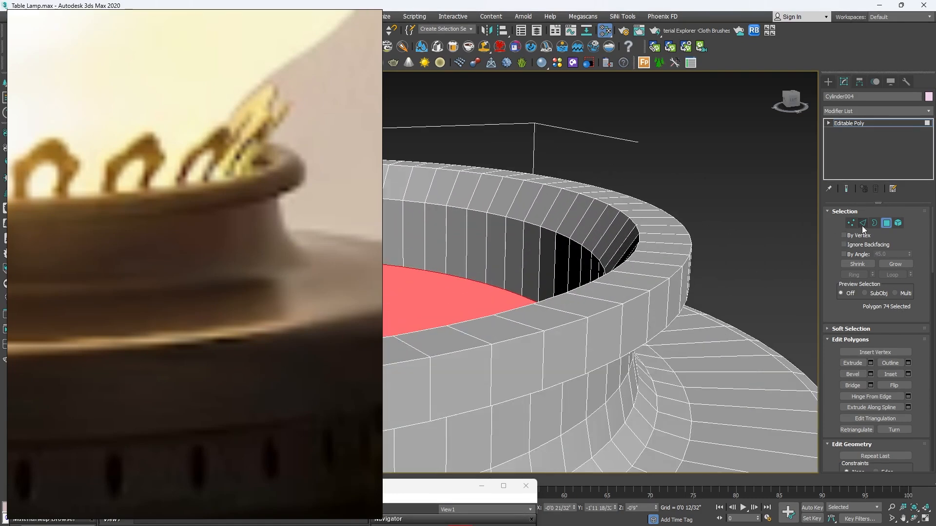
left_click(862, 225)
middle_click_drag(669, 274, 677, 245, "alt")
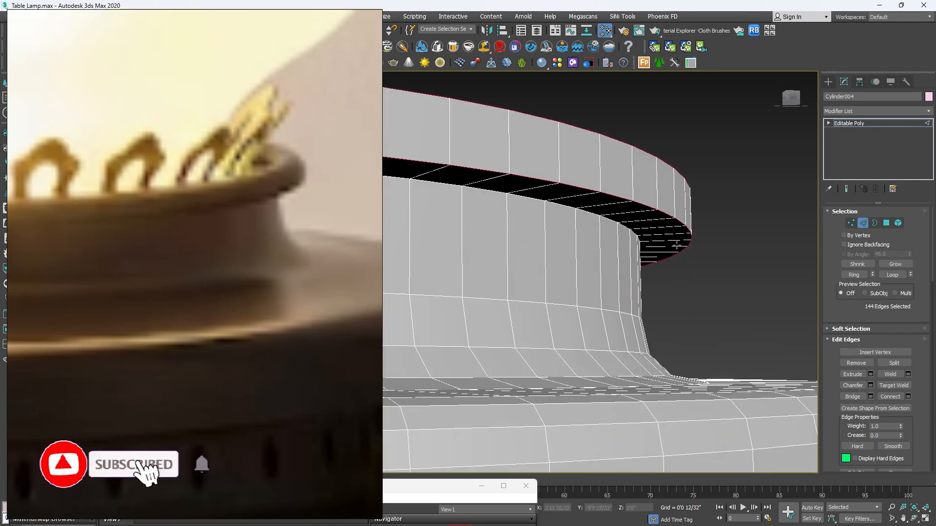
middle_click_drag(660, 210, 663, 217, "alt")
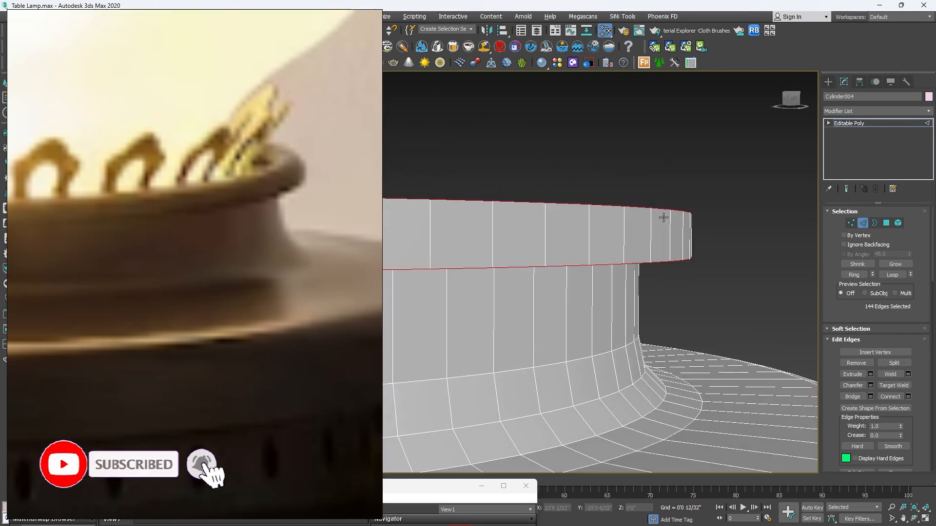
left_click(871, 385)
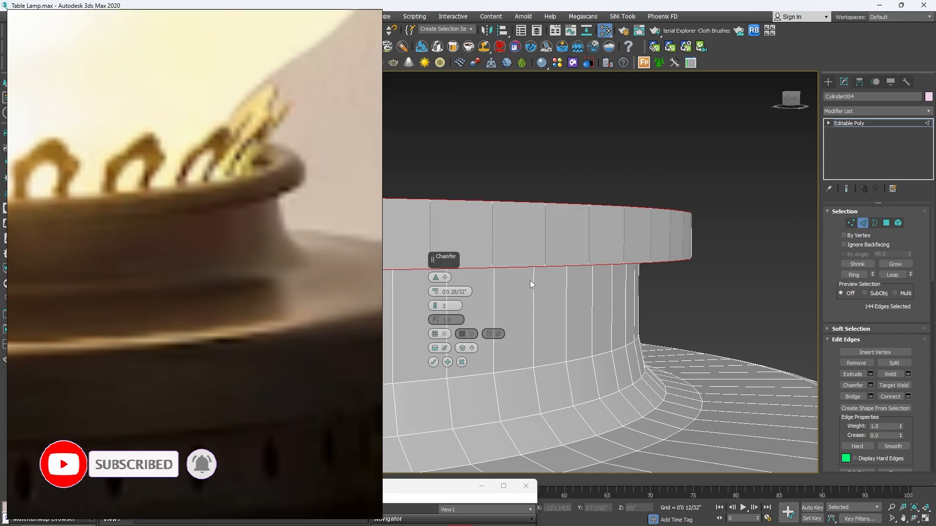
middle_click_drag(532, 278, 557, 275, "alt")
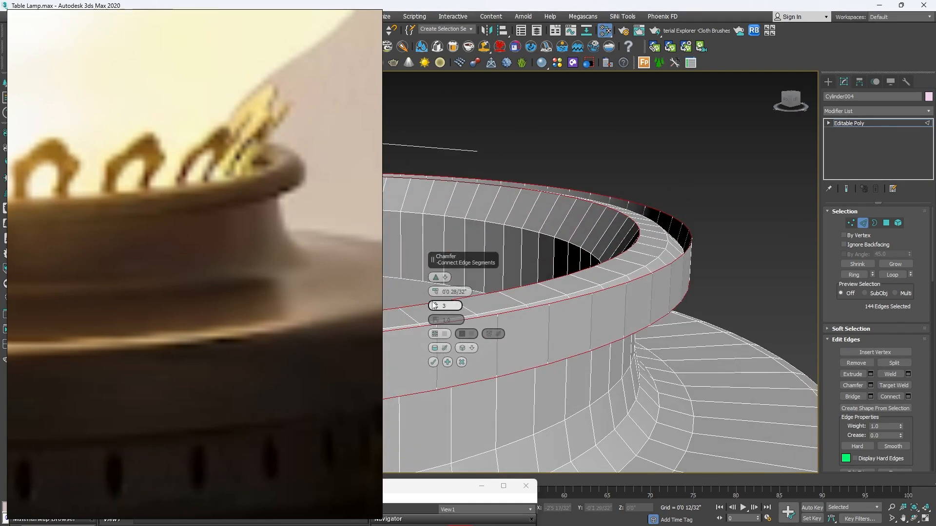
left_click_drag(438, 294, 447, 369)
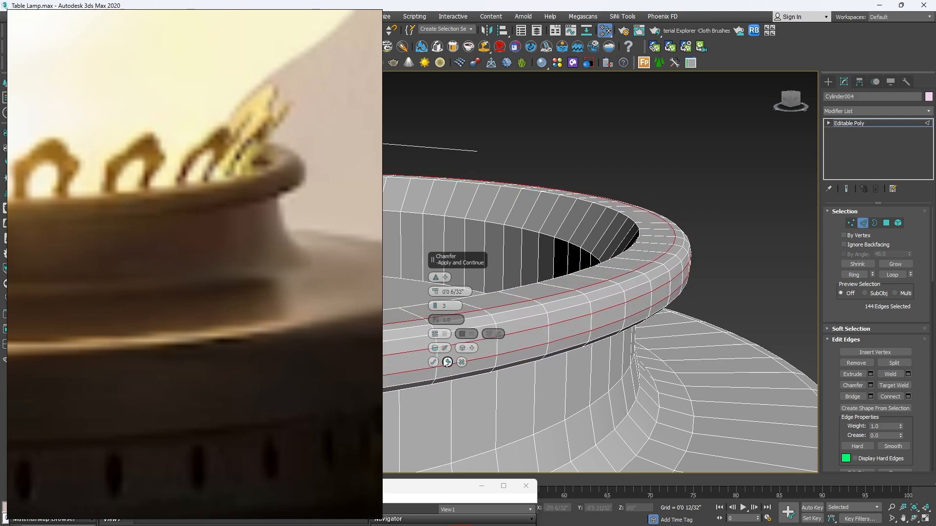
Reduce the chamfer on the rim's two outer edge loops to 0'0 5/32" with 1 segment
left_click(435, 309)
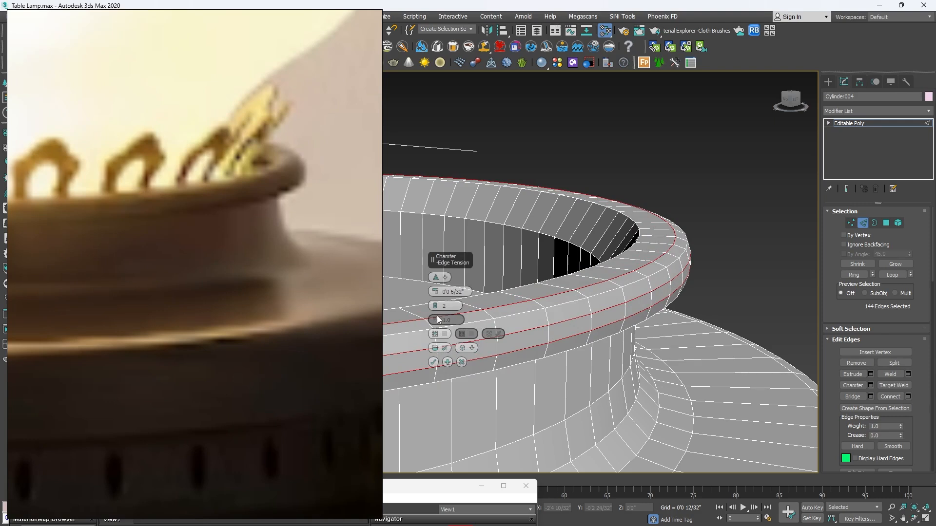
mouse_move(437, 295)
left_mouse_down()
mouse_move(432, 282)
mouse_move(434, 312)
mouse_move(435, 291)
left_mouse_up()
middle_click_drag(733, 285, 730, 283, "alt")
left_click_drag(435, 292, 435, 293)
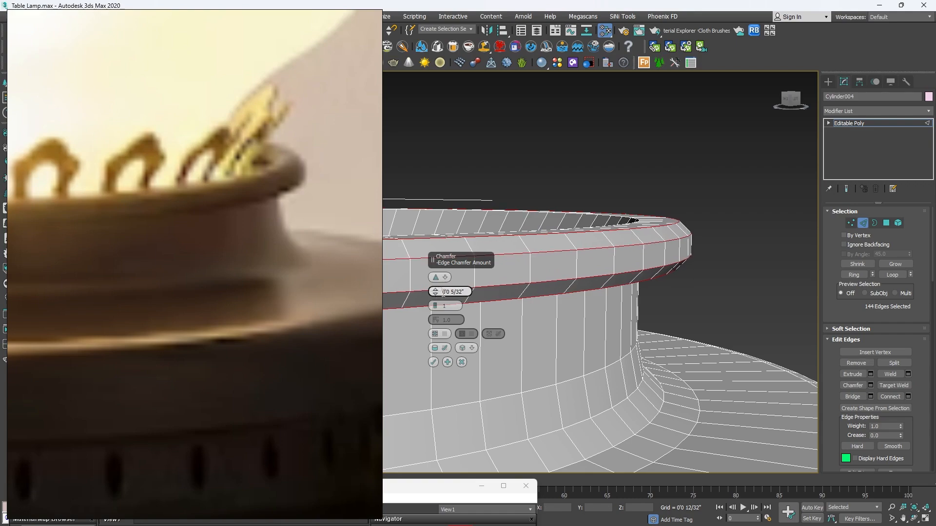
Add the rim's inner top edge loop to the selection and chamfer all three rim loops by 0'0 5/32" with 1 segment
middle_click_drag(609, 272, 633, 298, "alt")
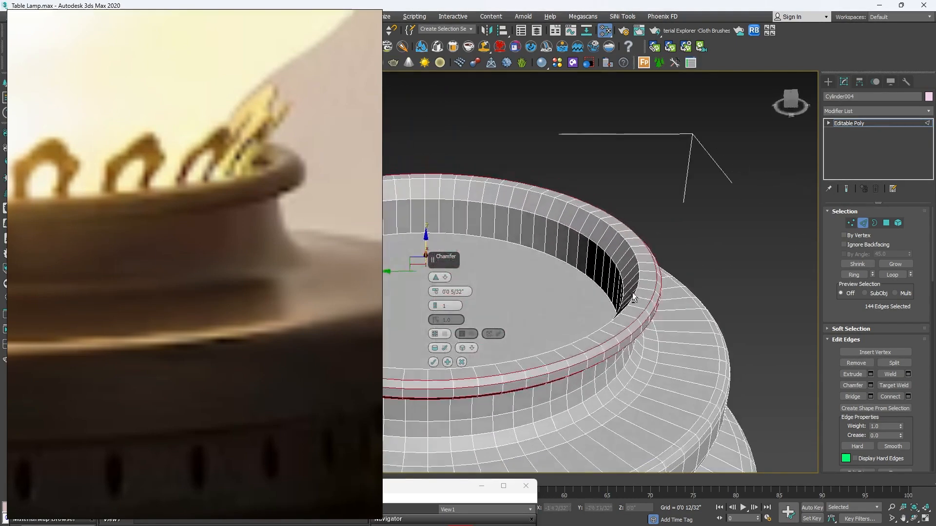
scroll(624, 273, "up", 3)
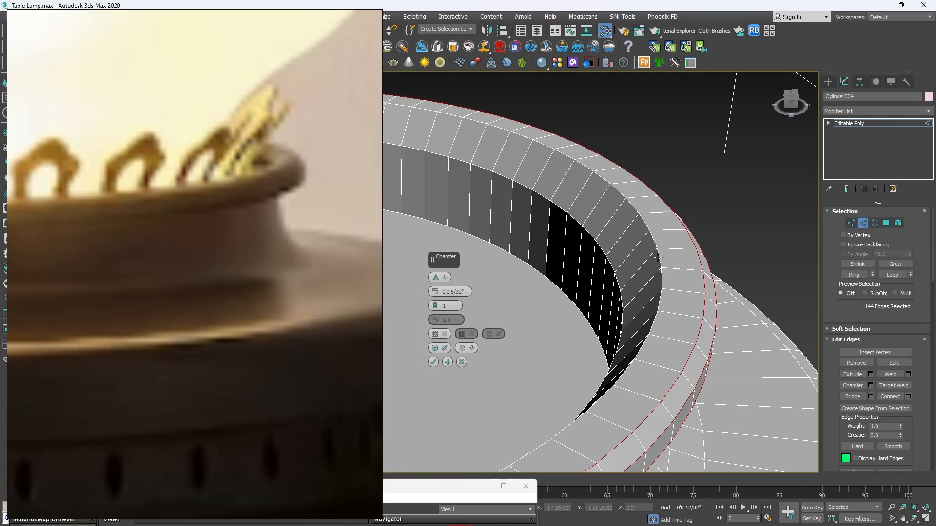
left_click(658, 257, "ctrl")
key("ctrl+z")
double_click(645, 226, "ctrl")
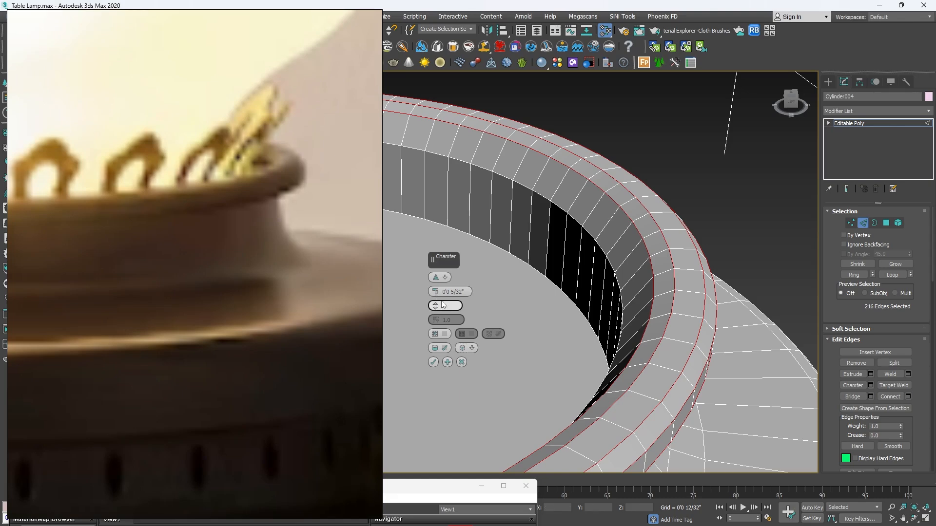
mouse_move(641, 265)
middle_mouse_down("alt")
mouse_move(650, 248)
mouse_move(464, 240)
middle_mouse_up("alt")
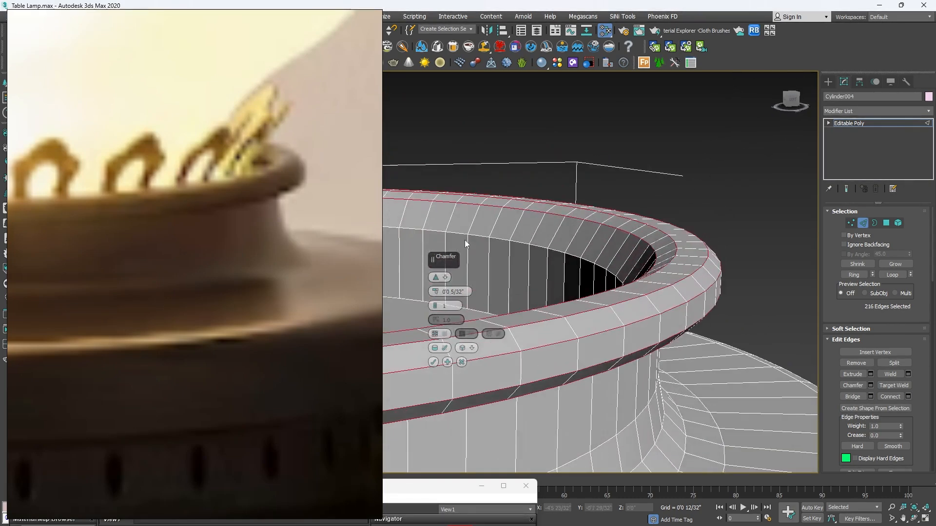
left_click_drag(435, 292, 438, 292)
middle_click_drag(615, 267, 591, 242, "alt")
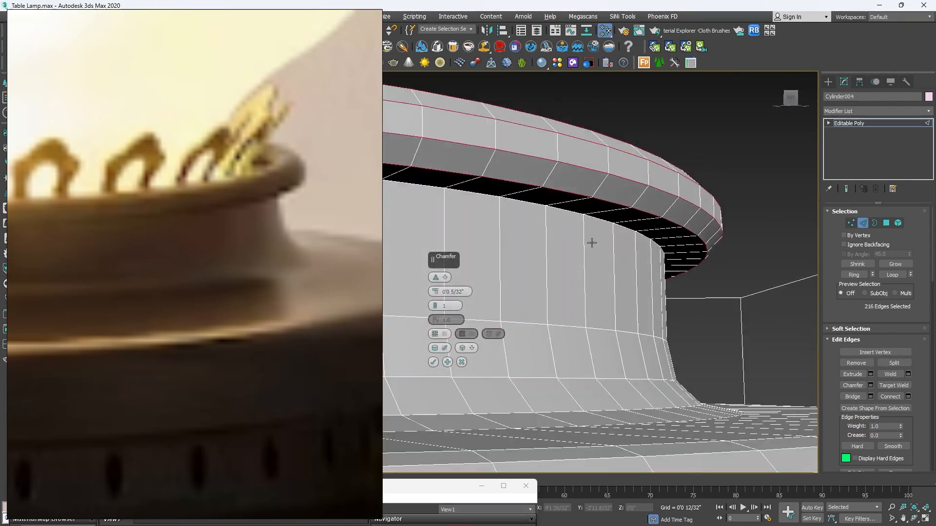
left_click(433, 362)
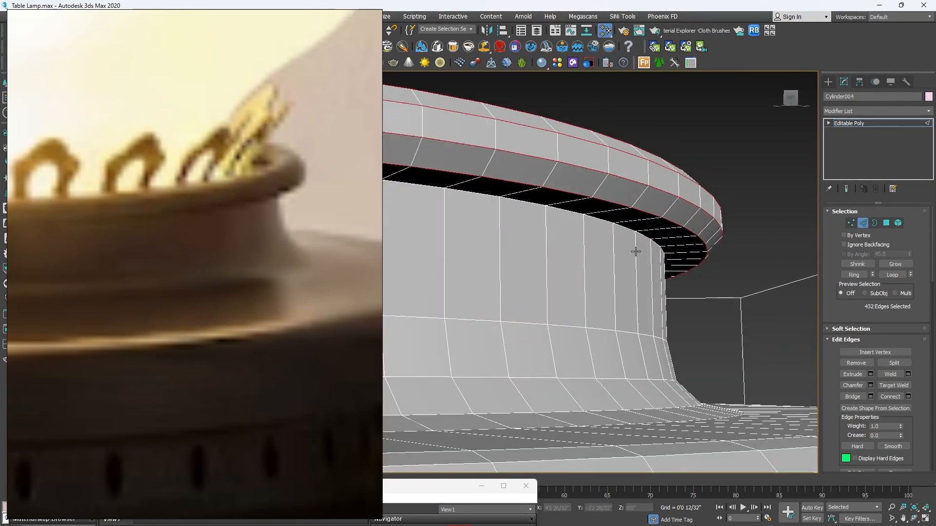
Chamfer the edge loop where the upper neck meets the rim's underside by 0'0 7/32" with 3 segments
double_click(610, 222)
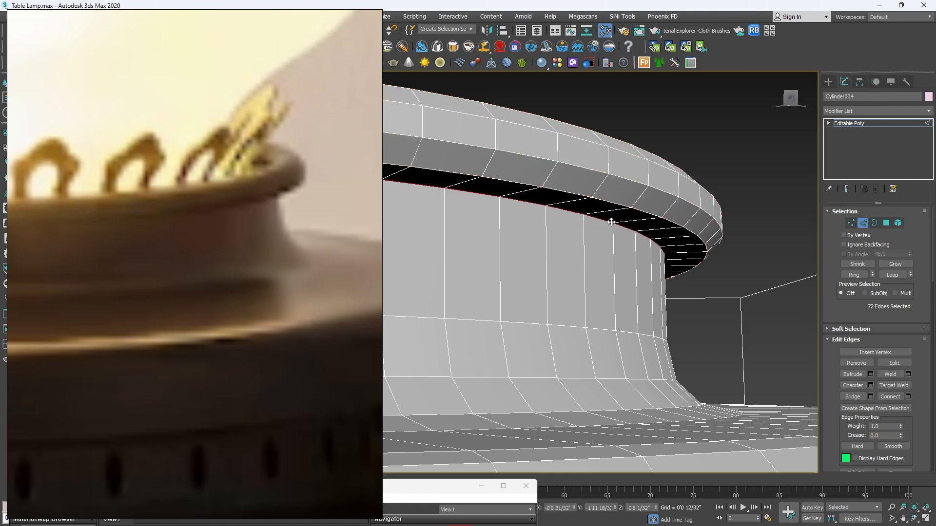
left_click(871, 385)
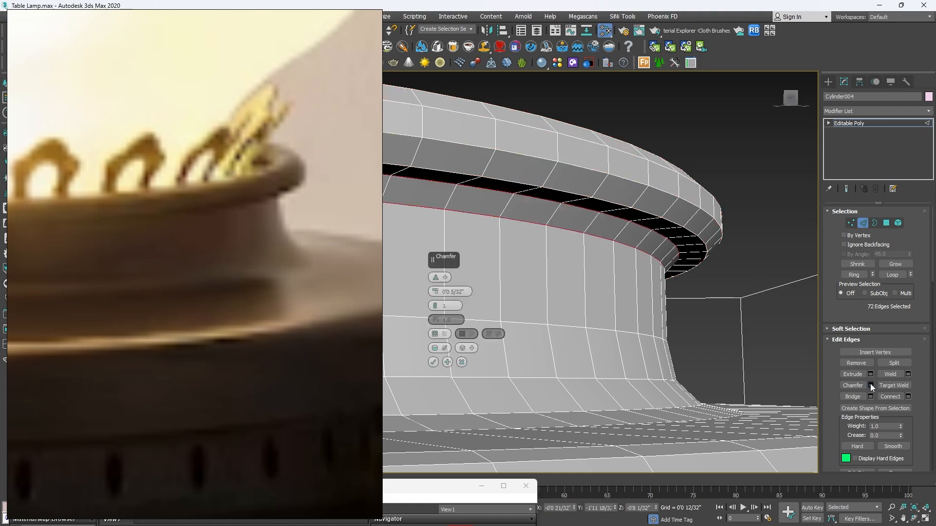
left_click(434, 302)
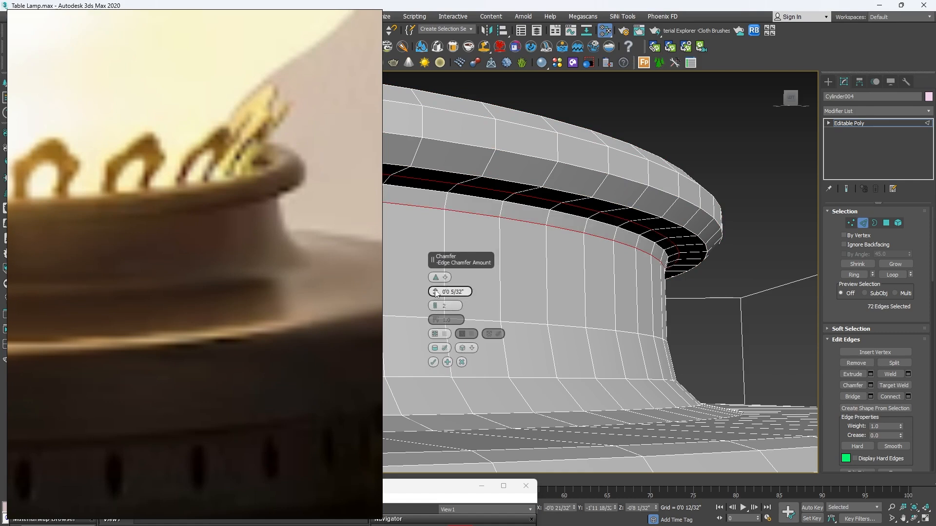
left_click_drag(436, 293, 434, 279)
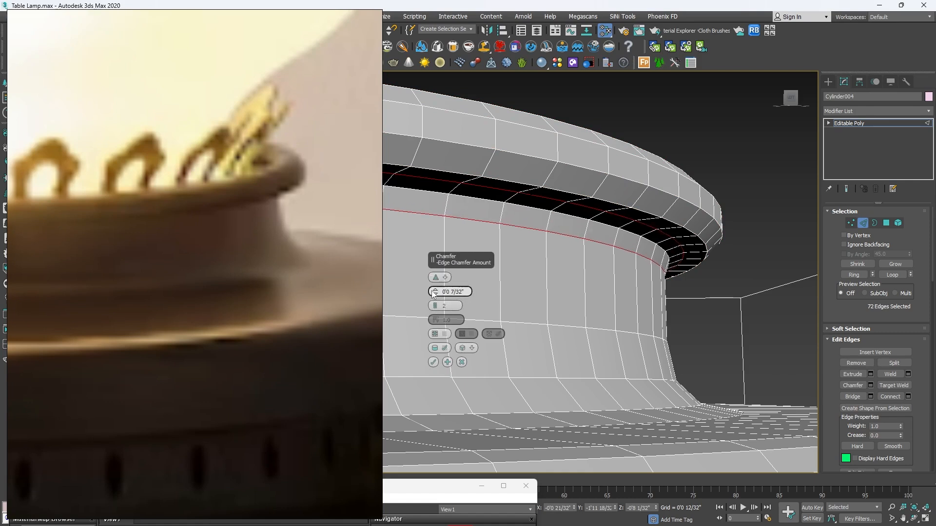
left_click(435, 305)
scroll(602, 297, "down", 3)
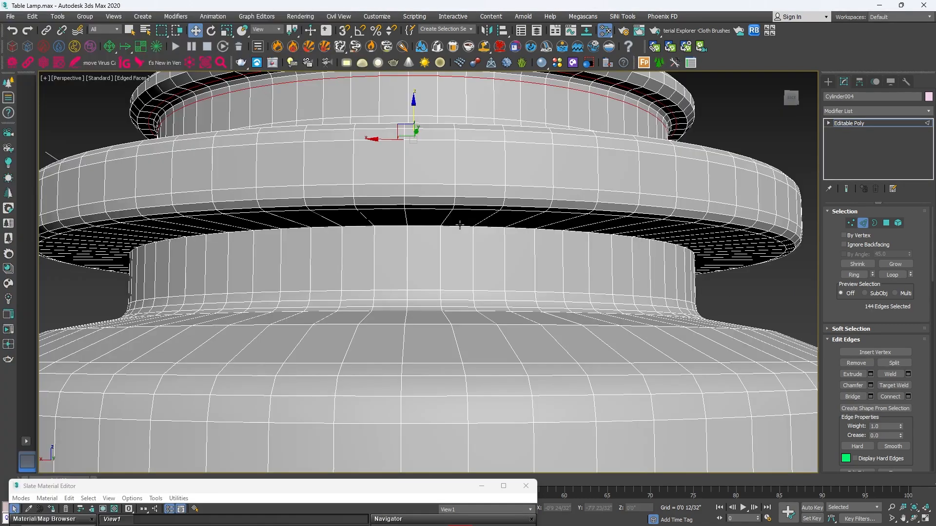
Chamfer the edge loop where the lower neck meets the underside of the wide collar, using 3 segments
double_click(459, 220)
scroll(445, 236, "up", 3)
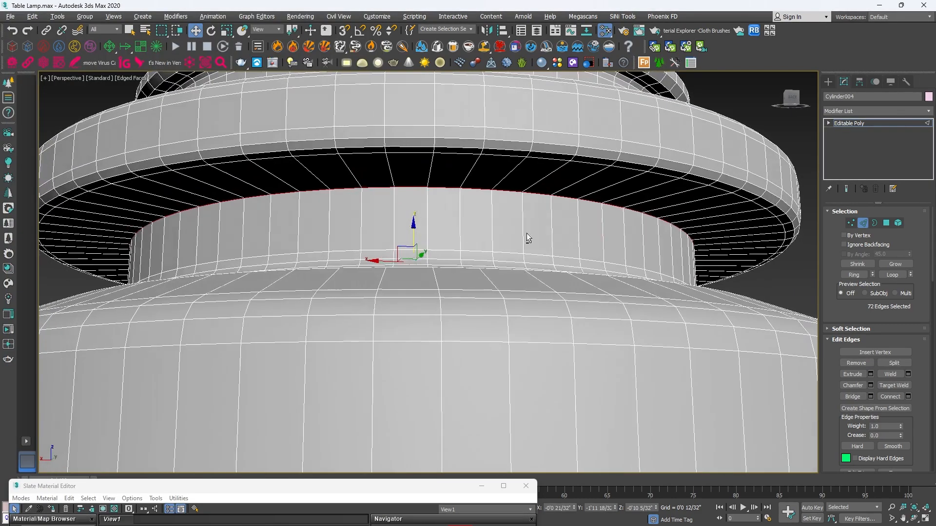
left_click(871, 386)
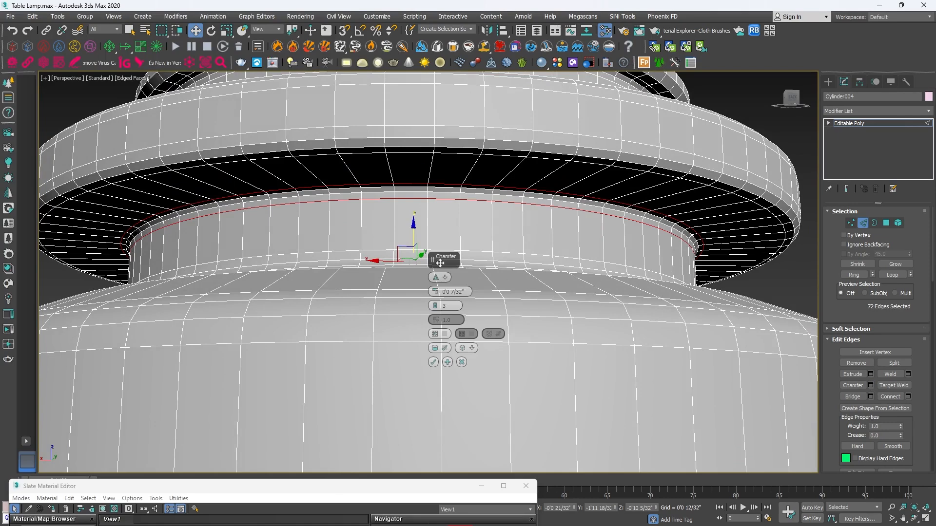
left_click_drag(436, 292, 438, 273)
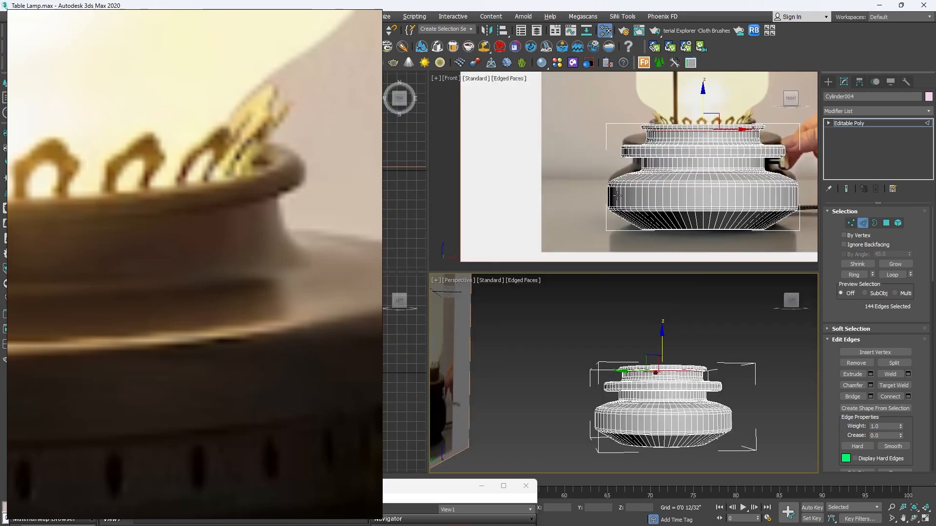
Check the base against the reference photo and select every third tall polygon around the lower neck below the wide collar
key("alt+w")
scroll(545, 238, "up", 6)
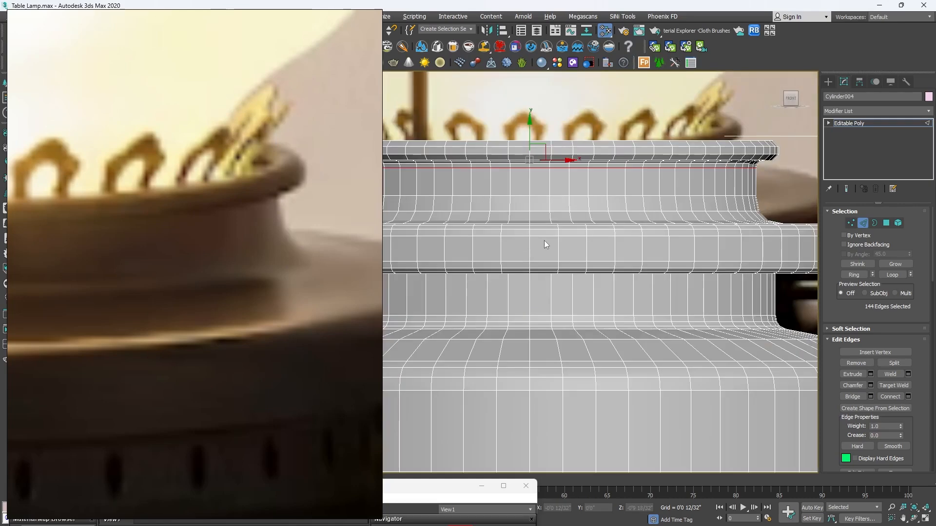
scroll(545, 239, "down", 2)
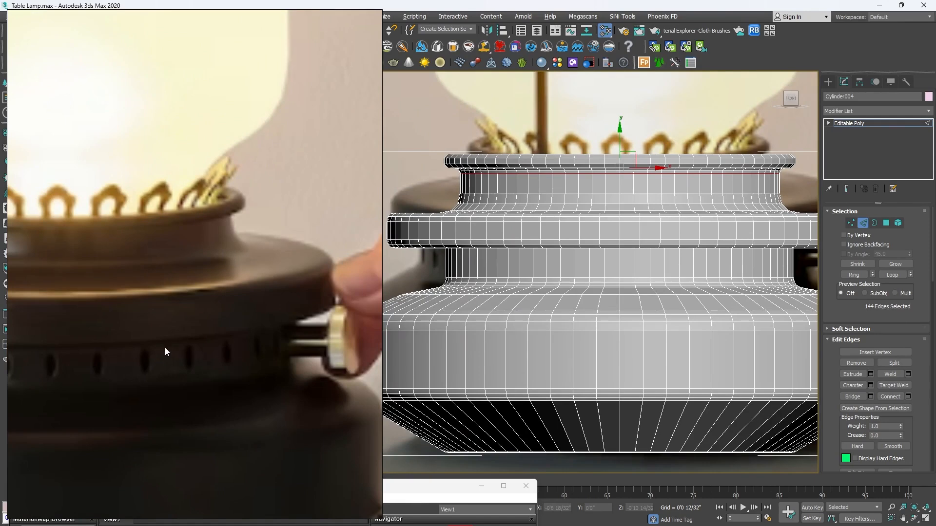
left_click(885, 224)
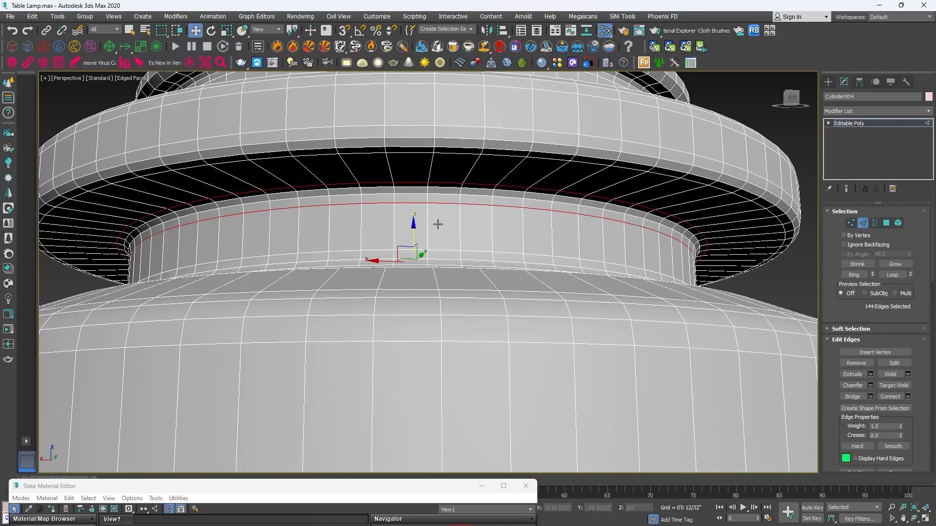
key("4")
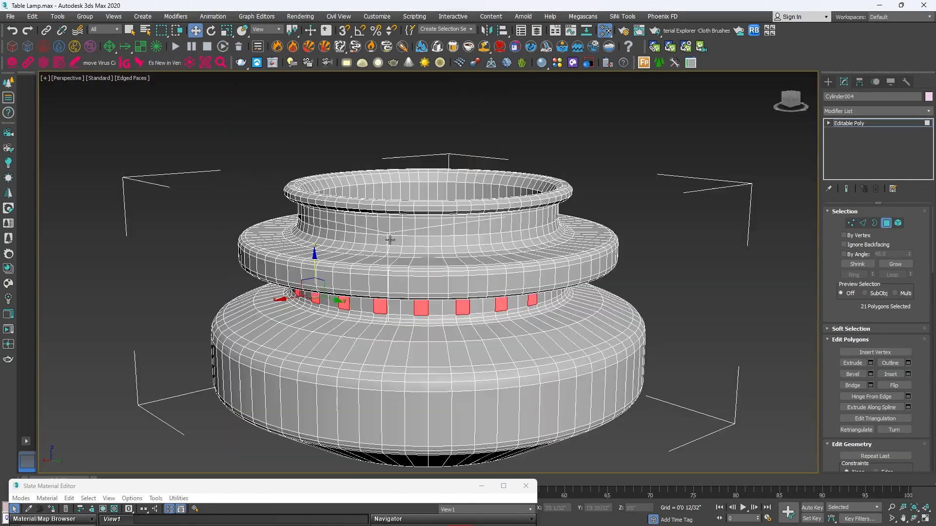
middle_click_drag(389, 240, 409, 209, "alt")
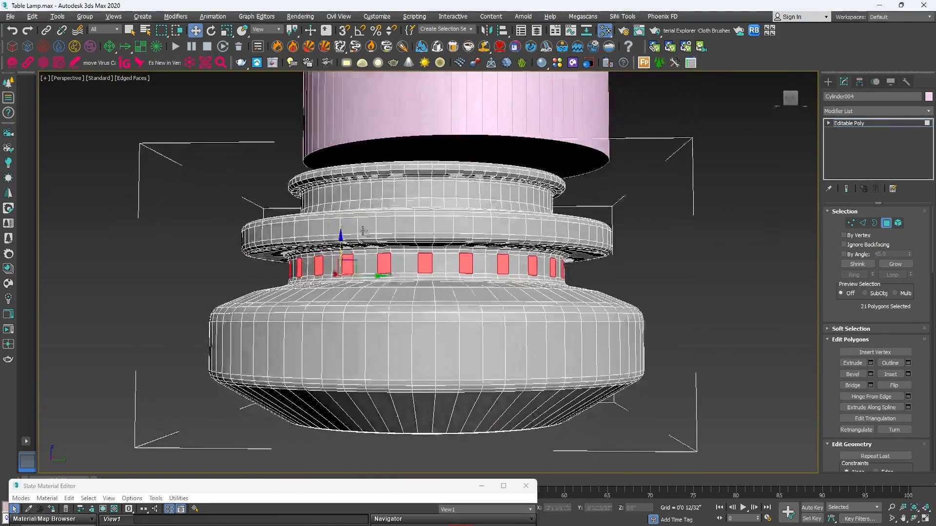
scroll(409, 261, "up", 5)
middle_click_drag(326, 249, 493, 247, "alt")
middle_click_drag(219, 272, 324, 264)
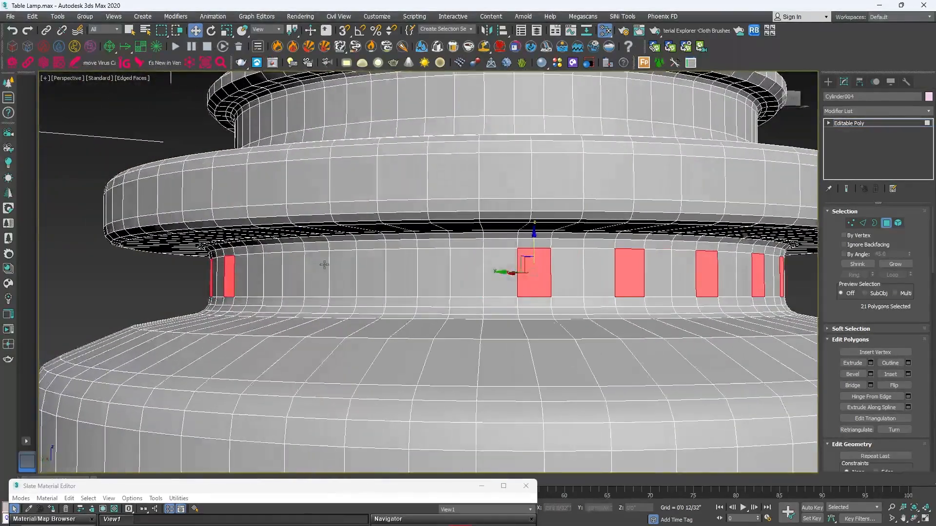
left_click(433, 273, "ctrl")
left_click(343, 274, "ctrl")
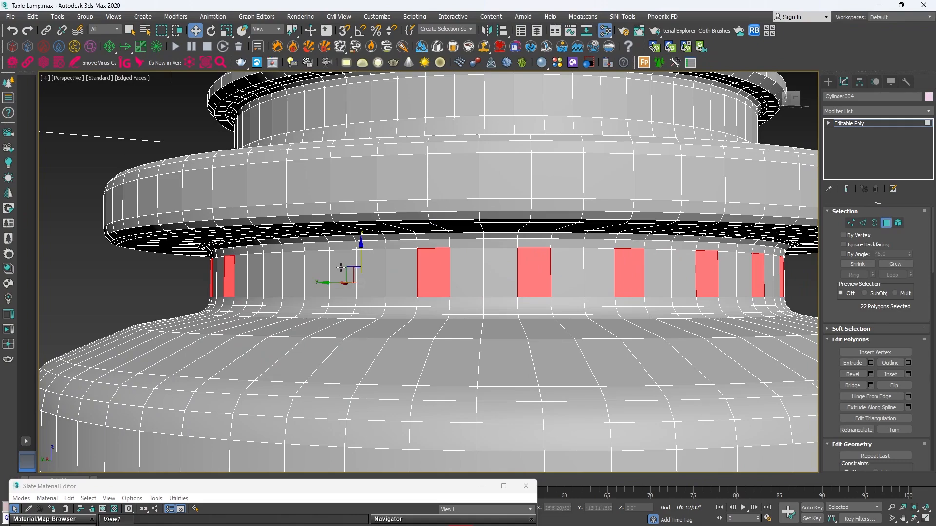
middle_click_drag(285, 265, 410, 283, "alt")
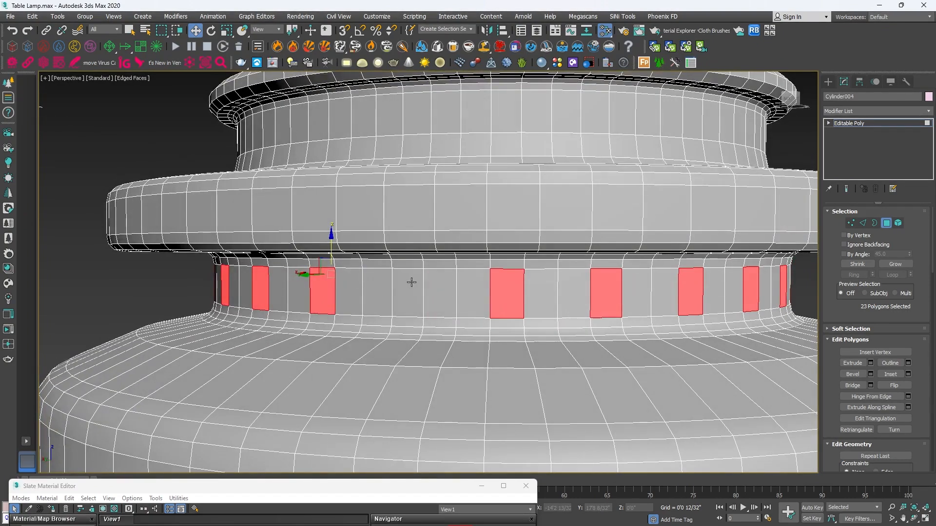
left_click(412, 282, "ctrl")
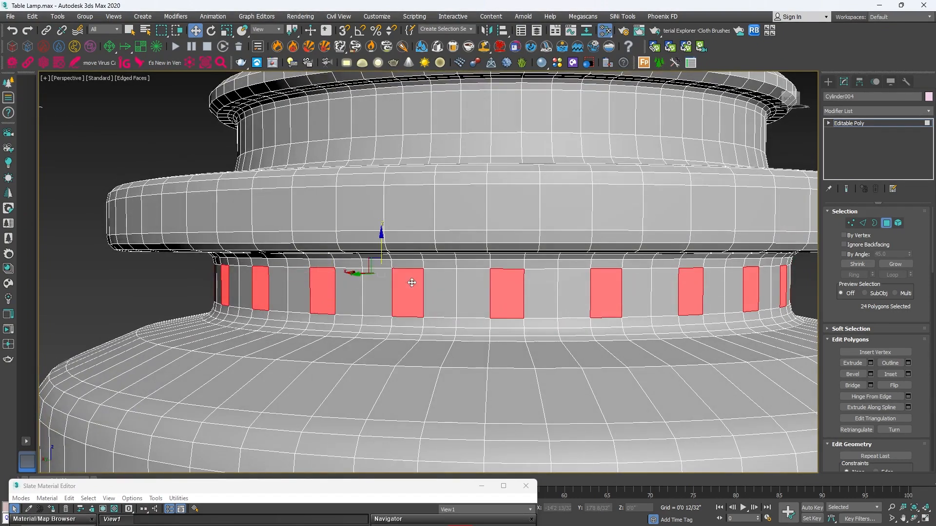
Deselect one of the chosen neck polygons and delete the remaining selected ones to open a ring of vent holes
left_click(409, 284)
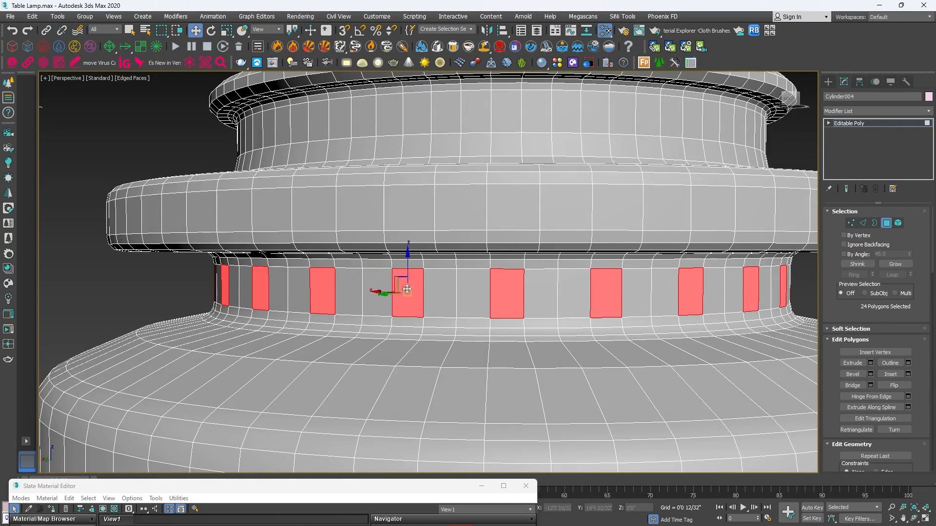
left_click(412, 287, "alt")
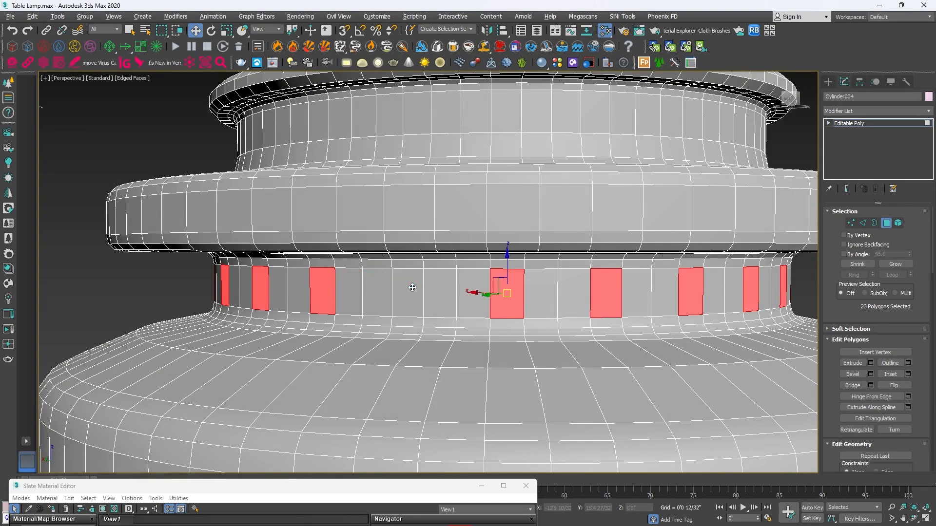
middle_click_drag(412, 287, 585, 288, "alt")
left_click(497, 286)
scroll(498, 286, "up", 3)
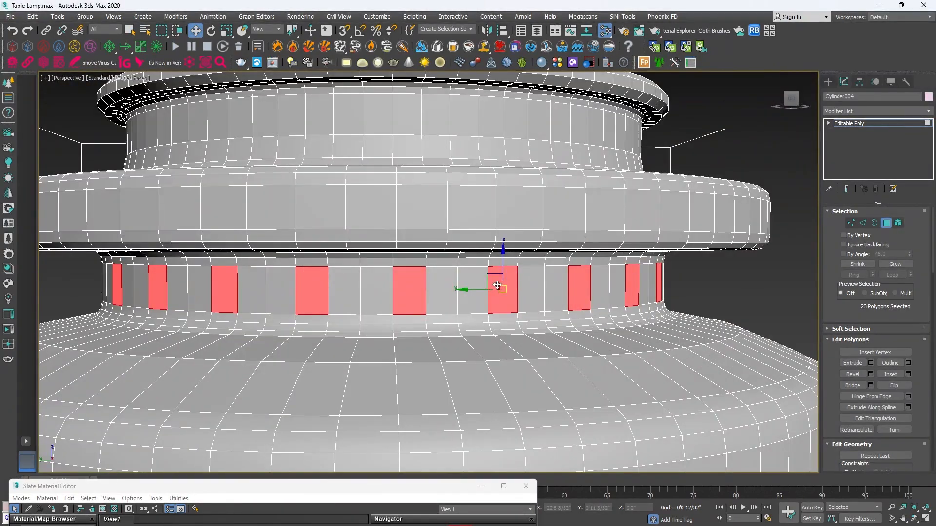
key("Delete")
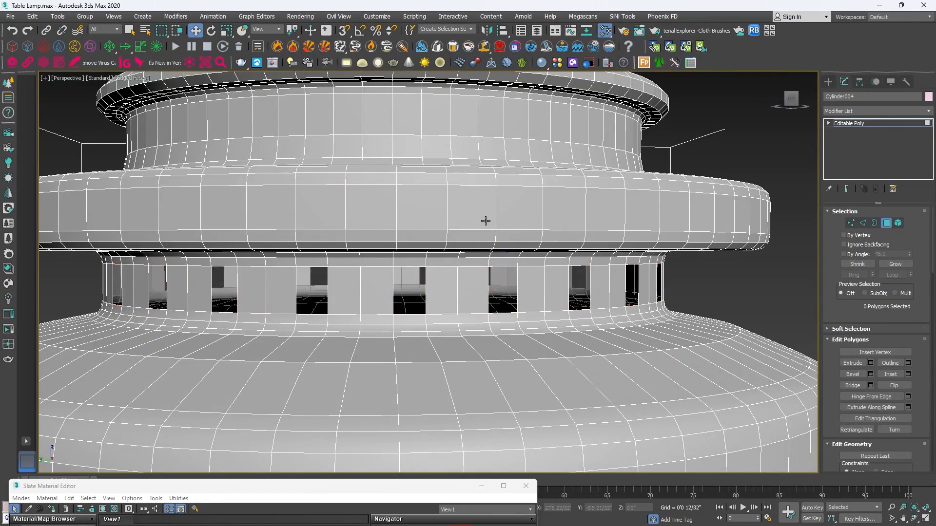
Apply a MeshSmooth modifier to the whole lamp base and raise its subdivision iterations by one
left_click(828, 82)
left_click(843, 81)
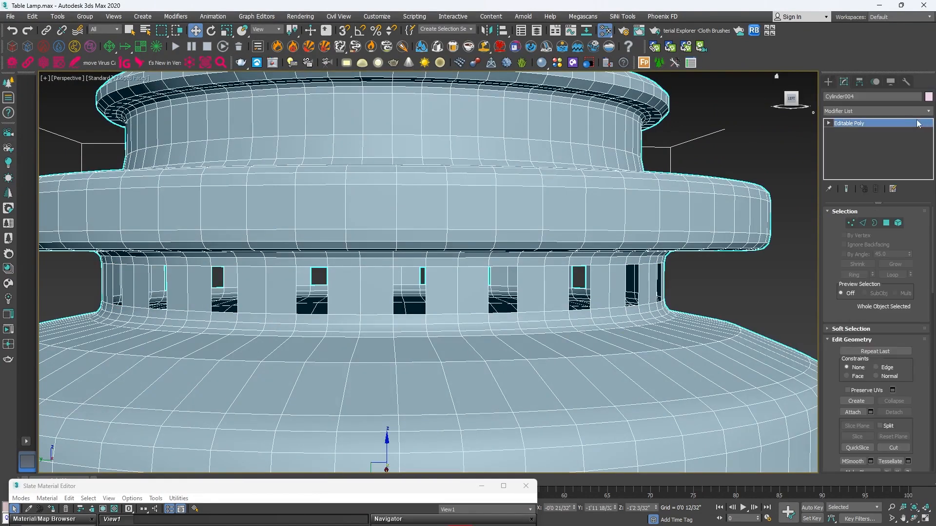
left_click(929, 112)
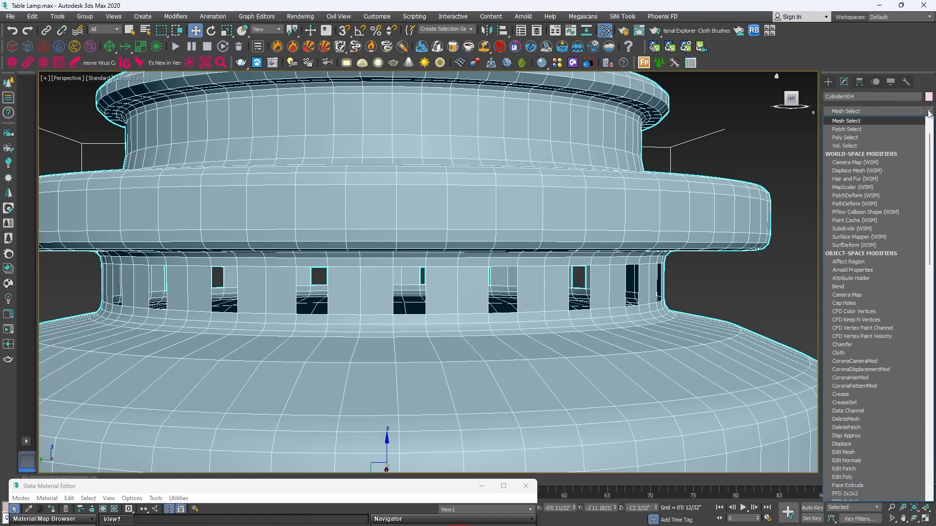
key("m")
key("m")
key("m")
left_click(869, 169)
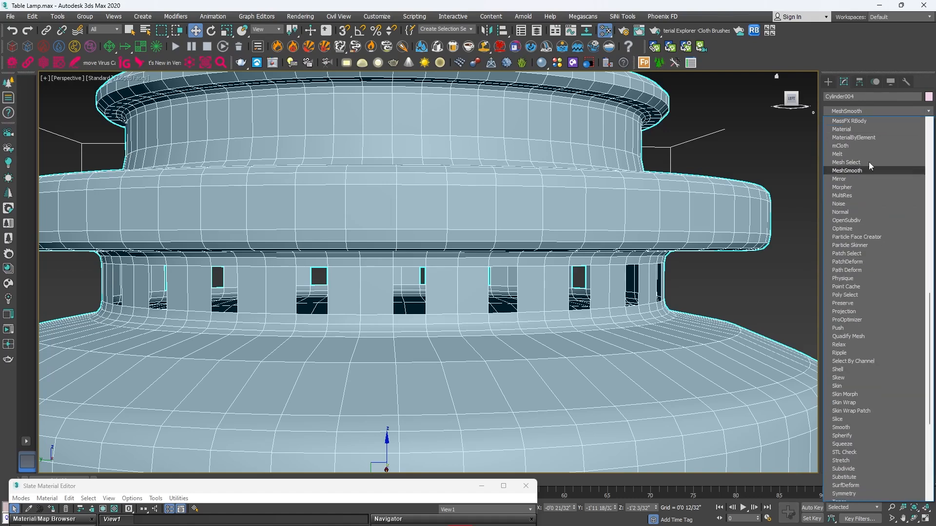
left_click(870, 169)
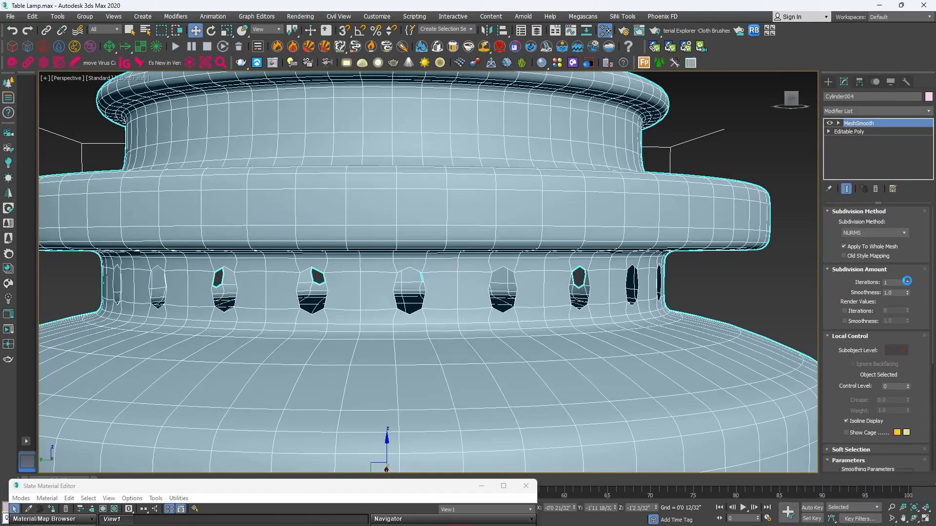
left_click(907, 281)
Turn off the edged-faces display and put away the reference photo to inspect the smoothed base
scroll(411, 273, "down", 3)
key("F4")
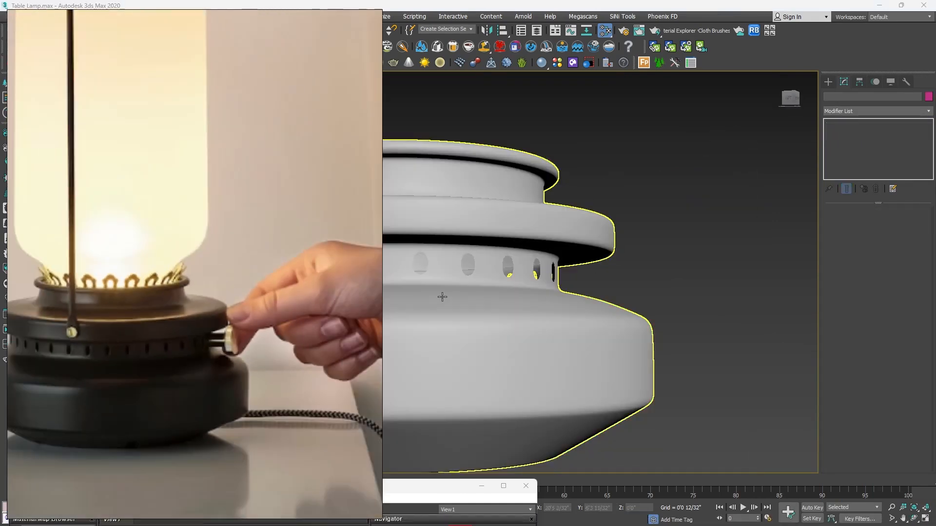
mouse_move(615, 519)
left_click(589, 517)
scroll(547, 335, "down", 2)
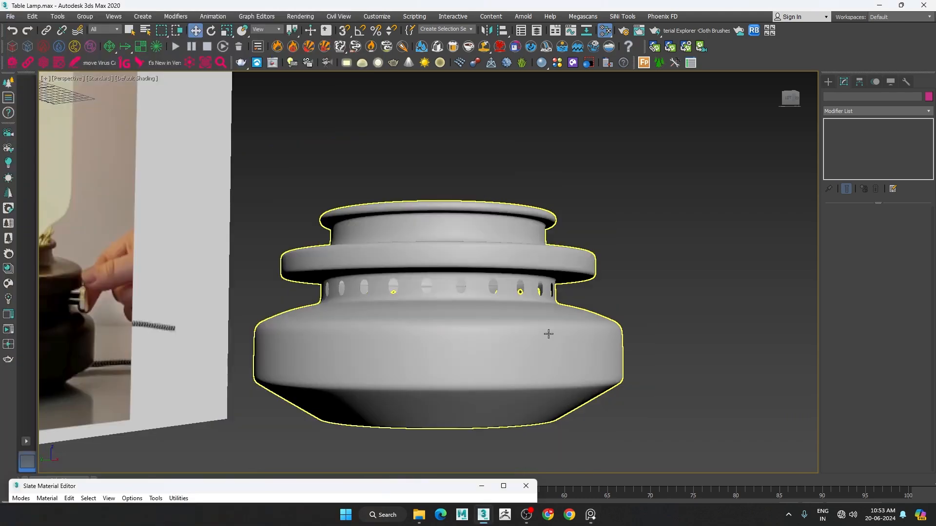
Examine the smoothed base's inner rim and compare its neck and vent holes with the reference photo
middle_click_drag(504, 297, 495, 246, "alt")
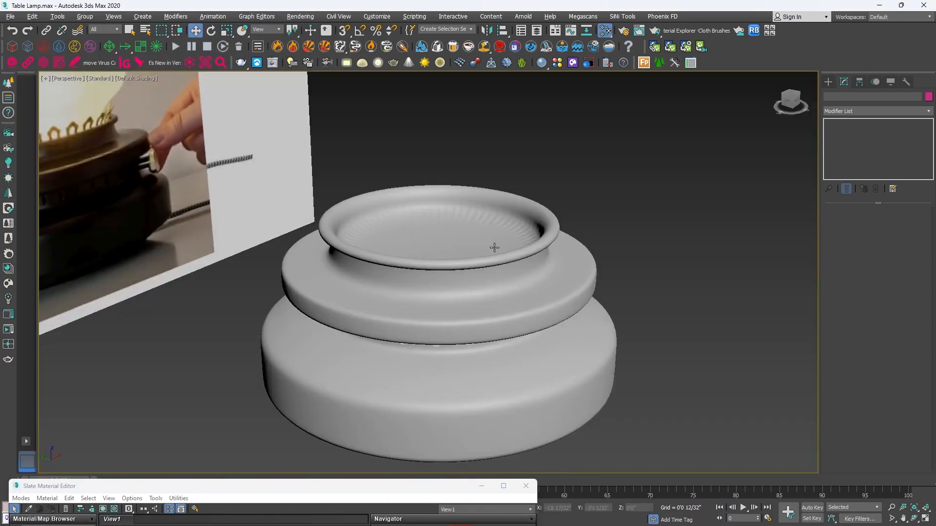
scroll(491, 236, "up", 4)
scroll(512, 225, "down", 5)
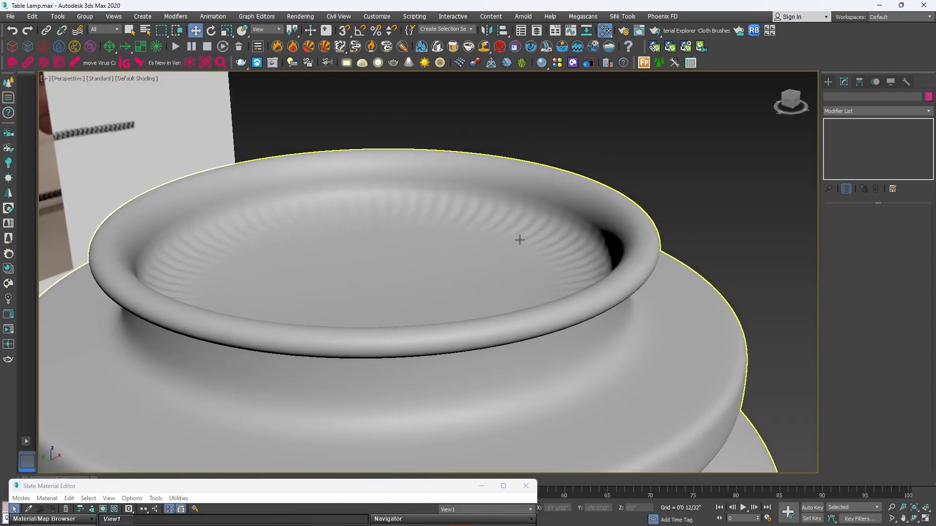
middle_click_drag(518, 236, 493, 280, "alt")
scroll(494, 278, "up", 3)
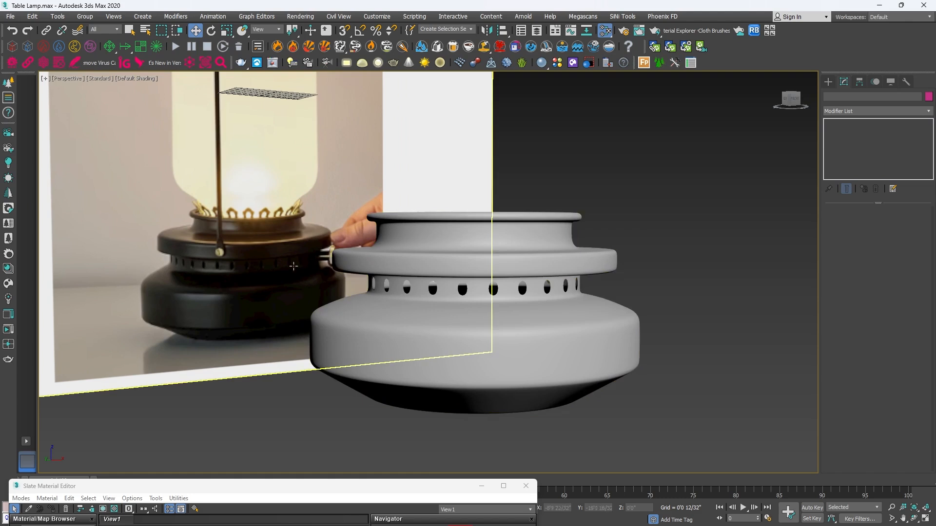
scroll(466, 213, "up", 2)
middle_click_drag(473, 185, 457, 246)
Select the lamp base, return to its Editable Poly level below MeshSmooth and show edged faces
left_click(486, 308)
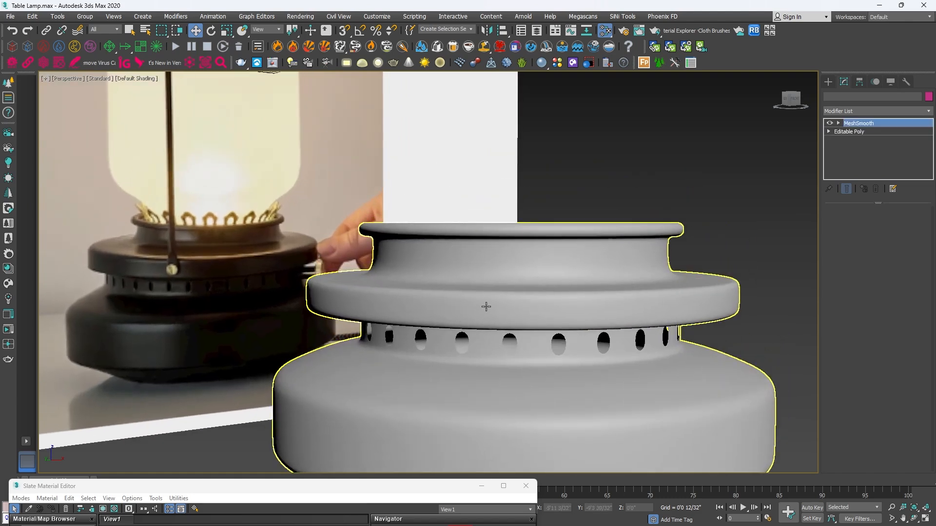
left_click(857, 132)
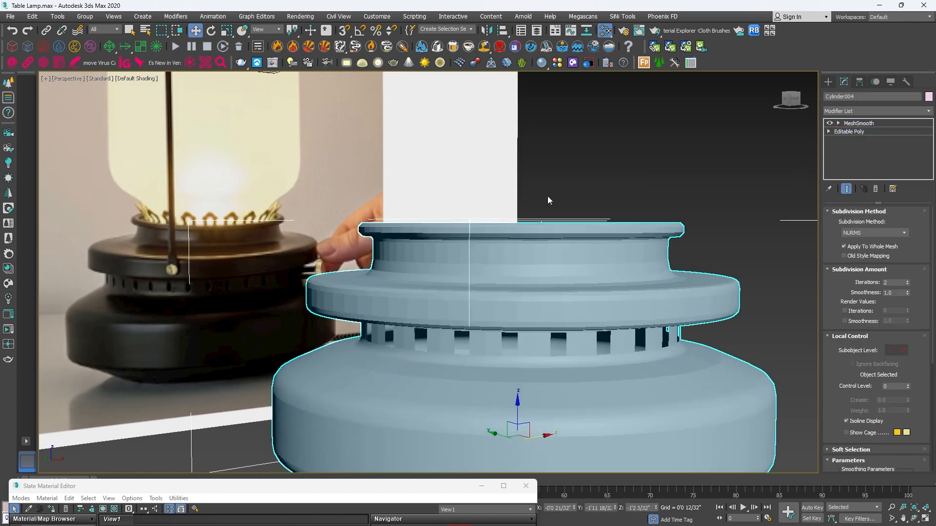
middle_click_drag(548, 196, 553, 236, "alt")
scroll(624, 224, "up", 4)
key("F4")
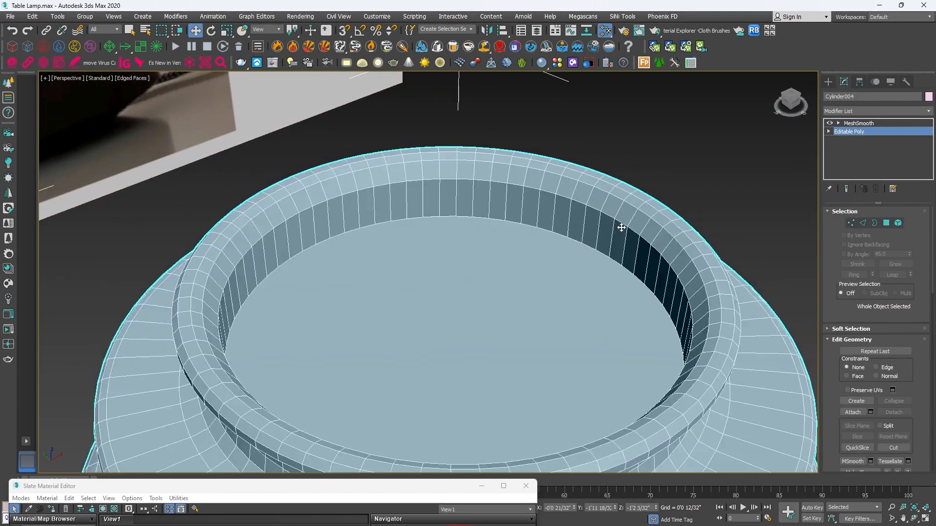
Connect the ring of vertical edges around the top opening's inner wall with 2 segments and a pinch of 76
scroll(618, 231, "up", 5)
key("2")
left_click(580, 220)
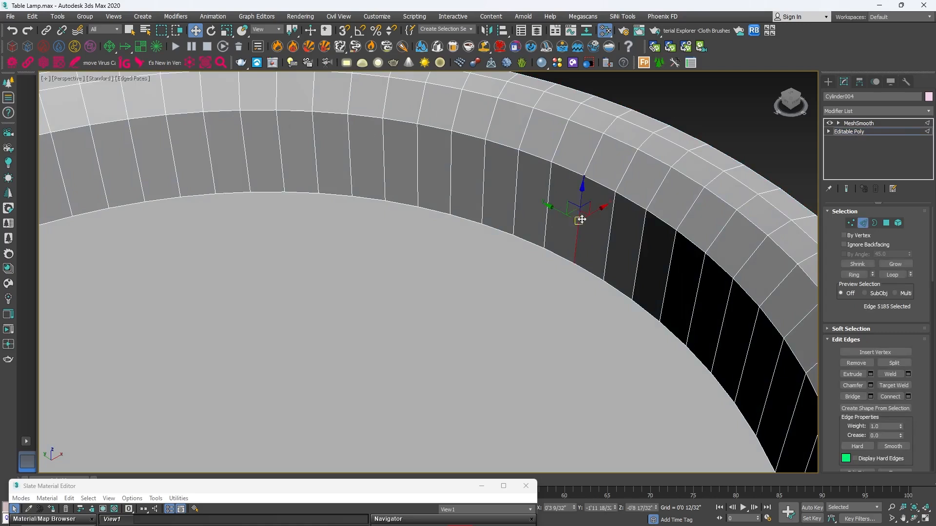
left_click(607, 246, "shift")
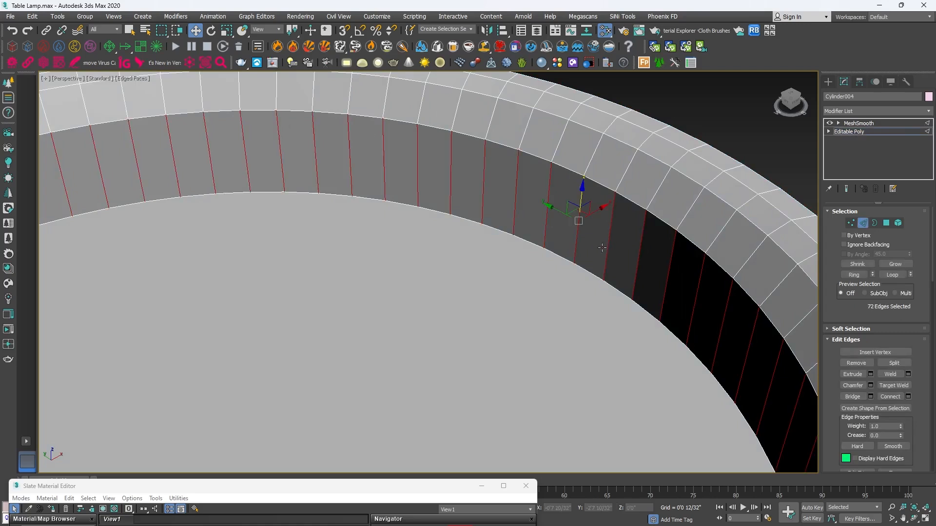
left_click(908, 397)
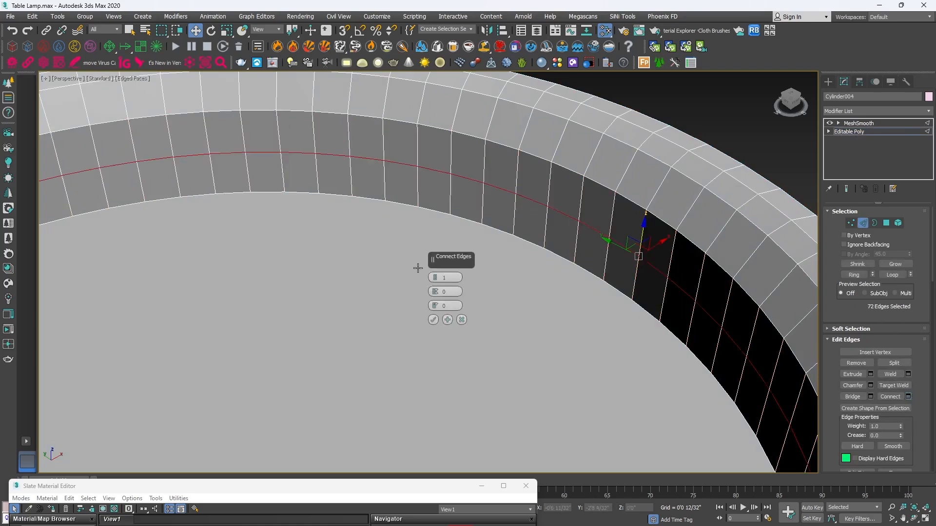
left_click(435, 276)
left_click_drag(435, 293, 414, 202)
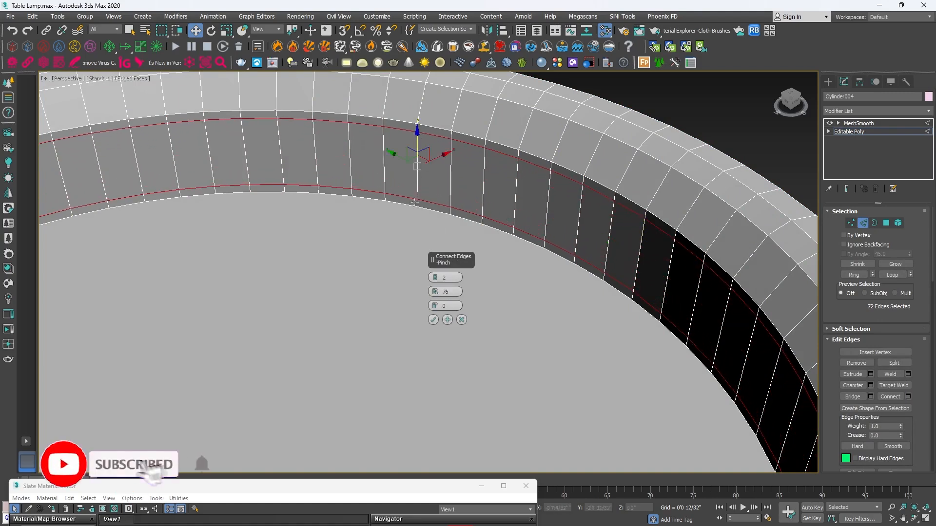
left_click(433, 320)
Inset the floor polygon inside the top opening, scale it down to 96 percent and leave polygon editing
key("4")
left_click(536, 283)
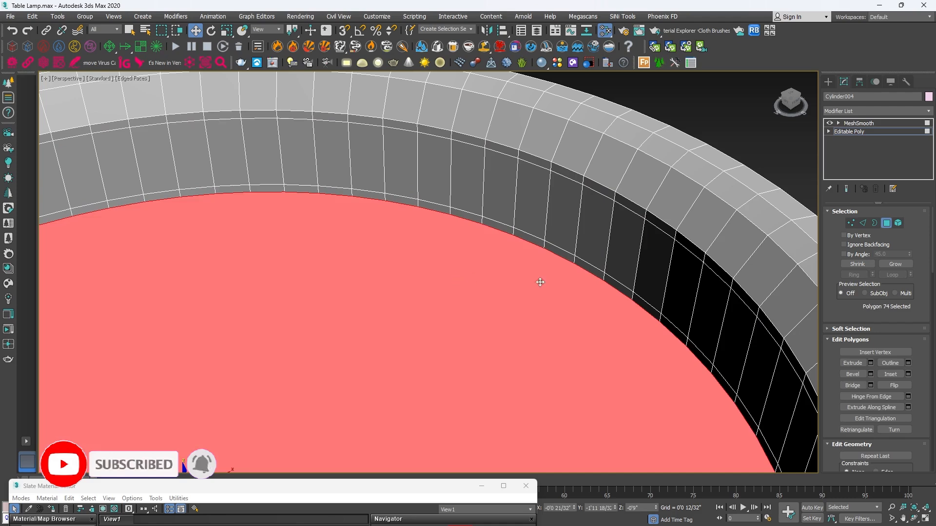
left_click(907, 373)
left_click(431, 307)
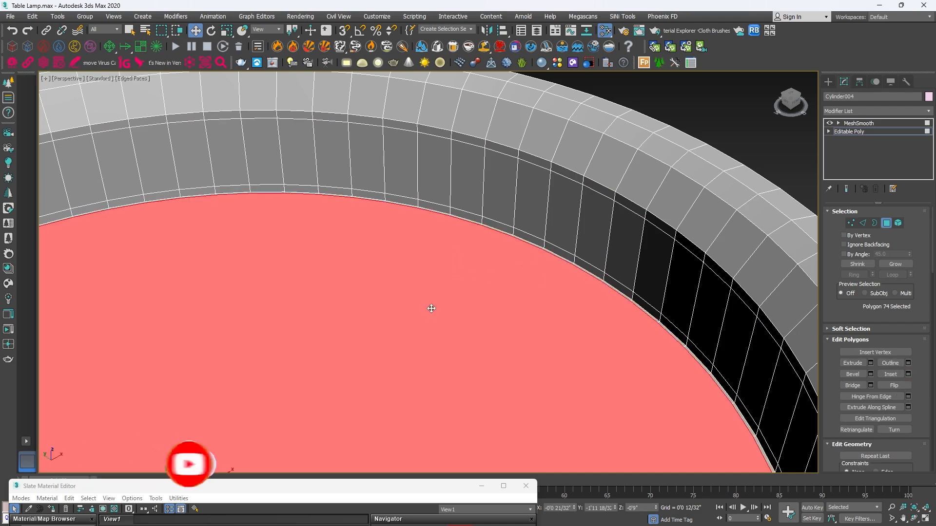
key("r")
scroll(435, 308, "down", 5)
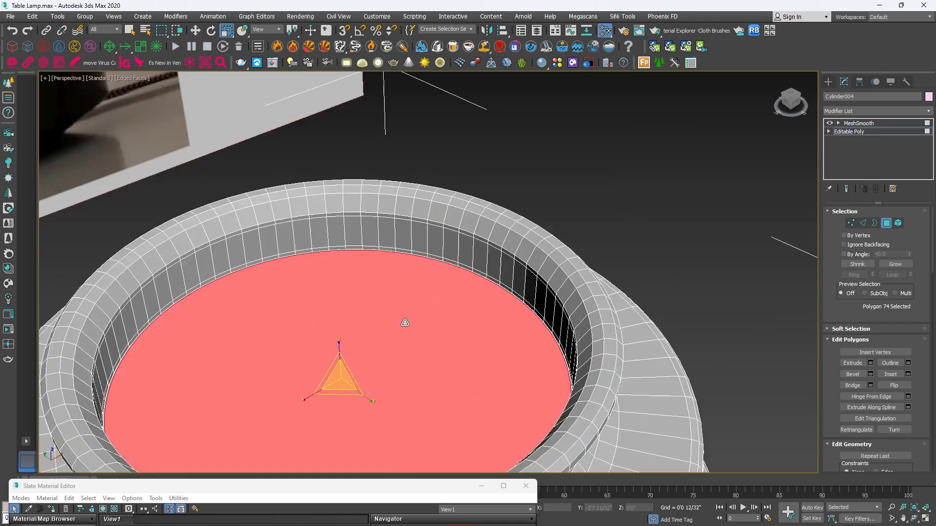
left_click_drag(337, 380, 336, 381)
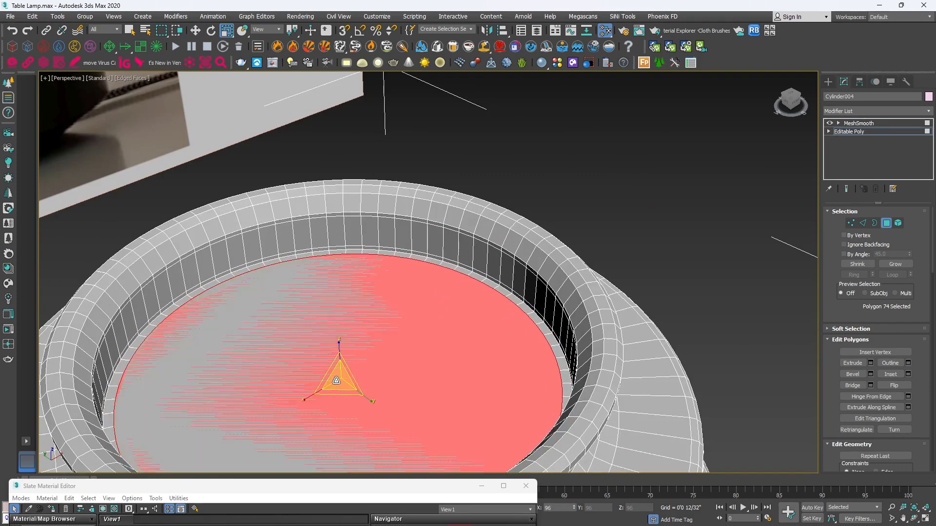
key("w")
scroll(479, 299, "down", 5)
middle_click_drag(456, 319, 533, 258, "alt")
left_click(828, 81)
middle_click_drag(599, 270, 648, 273)
scroll(496, 322, "up", 3)
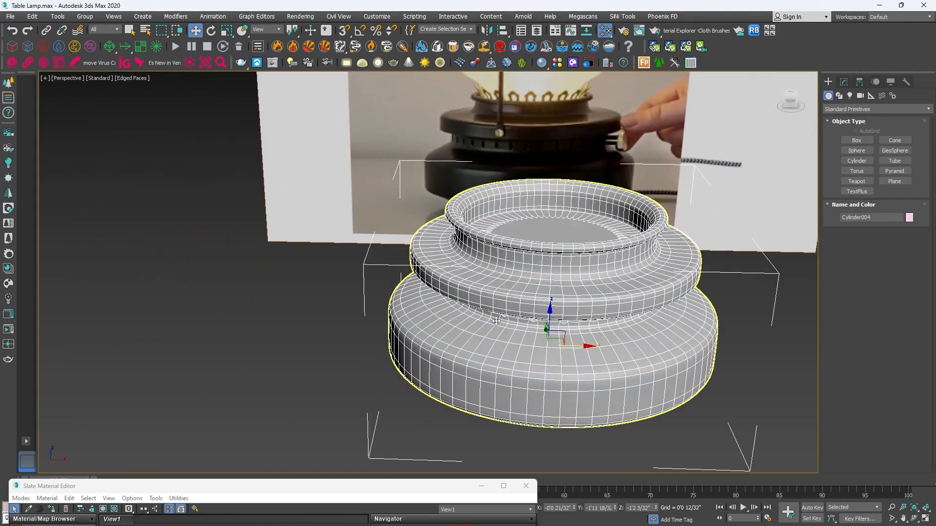
In the Front view, move the lamp's glass cylinder down along the glass in the reference photo, just above the base
left_click(532, 266)
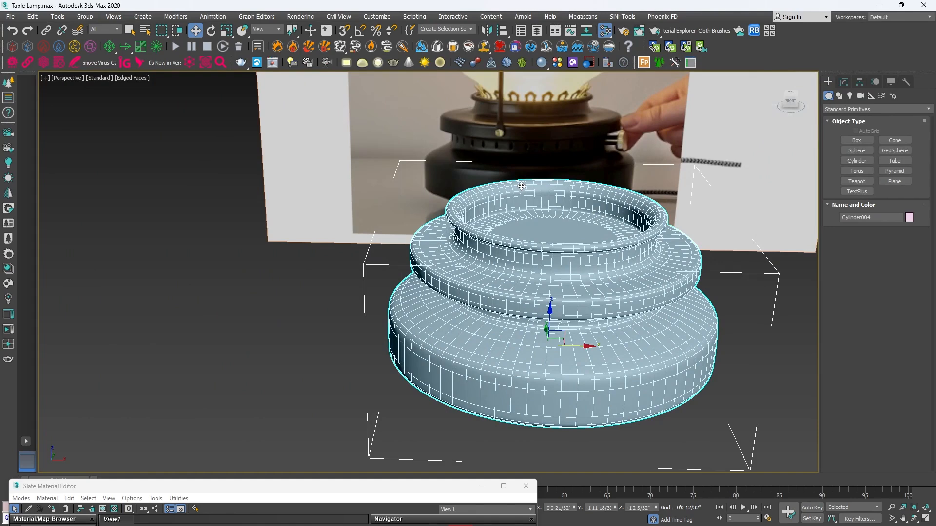
key("alt+w")
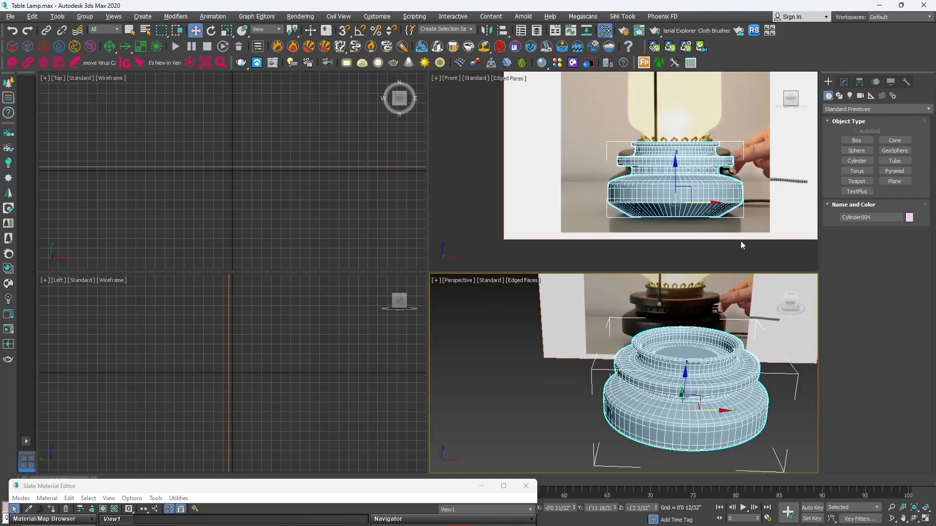
key("alt+w")
scroll(554, 190, "up", 4)
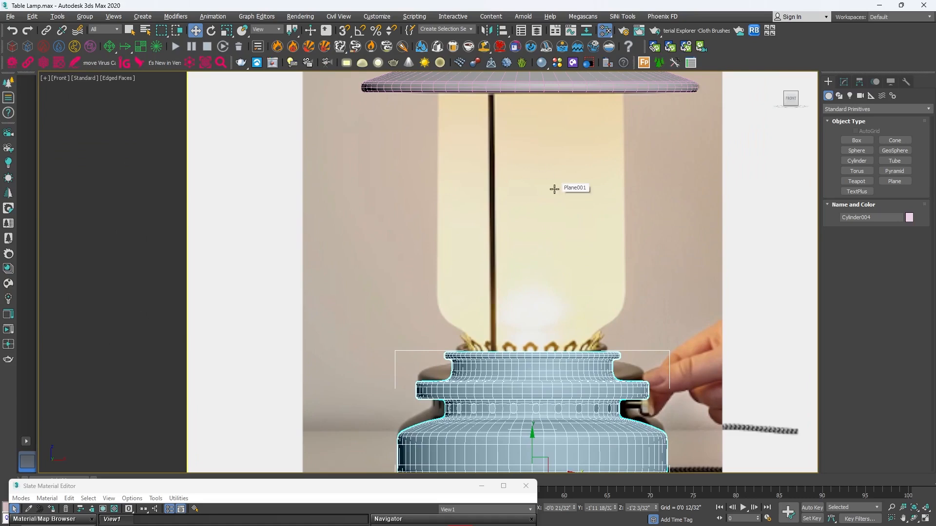
scroll(573, 278, "down", 4)
left_click(578, 170)
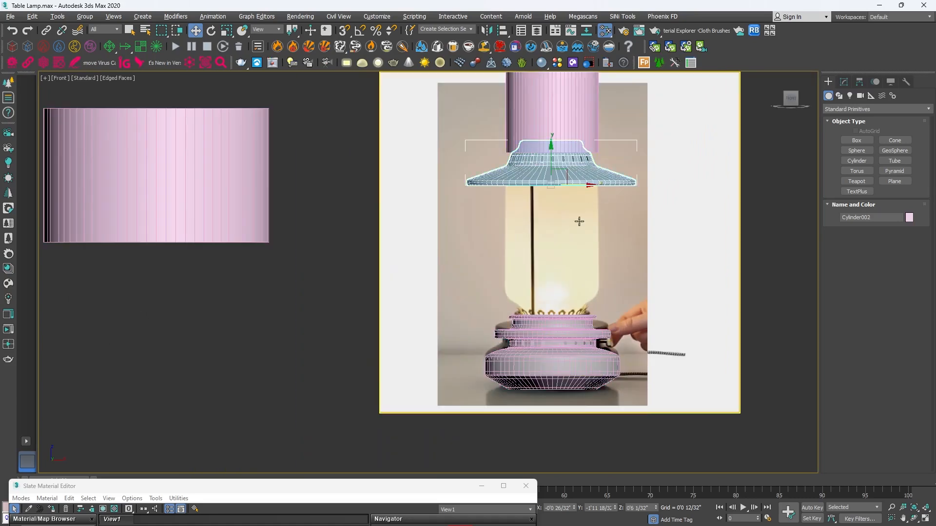
left_click(546, 111)
left_click_drag(546, 111, 542, 249)
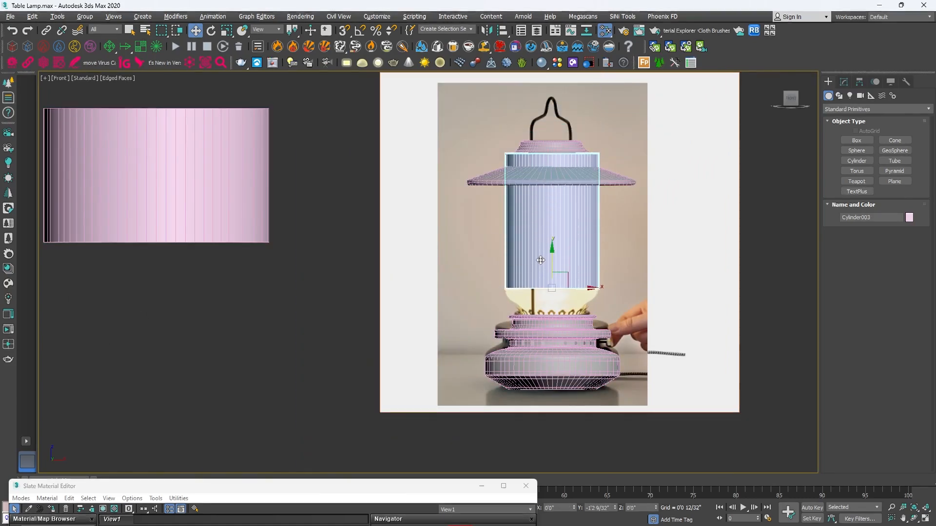
scroll(540, 262, "up", 2)
scroll(540, 262, "up", 3)
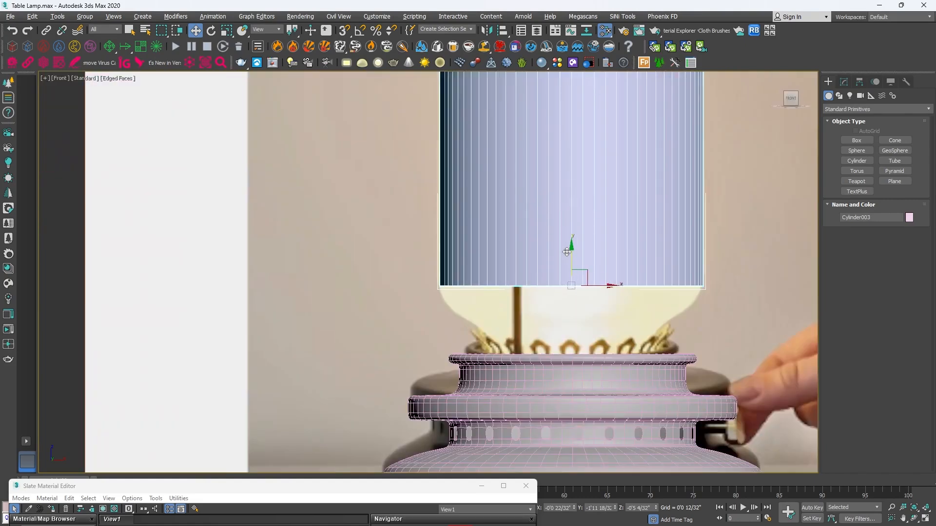
mouse_move(569, 253)
left_mouse_down()
mouse_move(570, 308)
mouse_move(569, 208)
mouse_move(570, 257)
left_mouse_up()
Assign the CoronaPhysicalMtl material to the glass cylinder and set its opacity level to 0.2
left_click(503, 486)
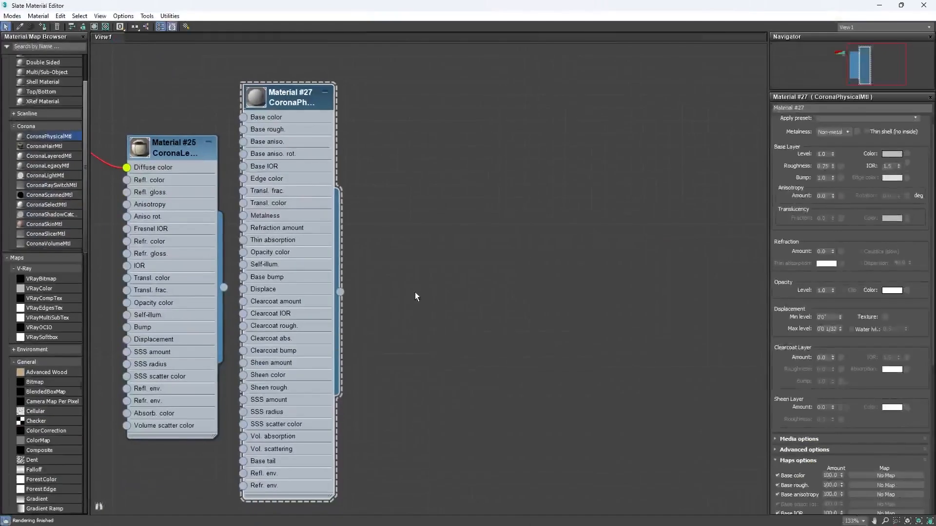
right_click(291, 94)
left_click(307, 107)
left_click_drag(829, 288, 757, 289)
type("0.2")
left_click(900, 4)
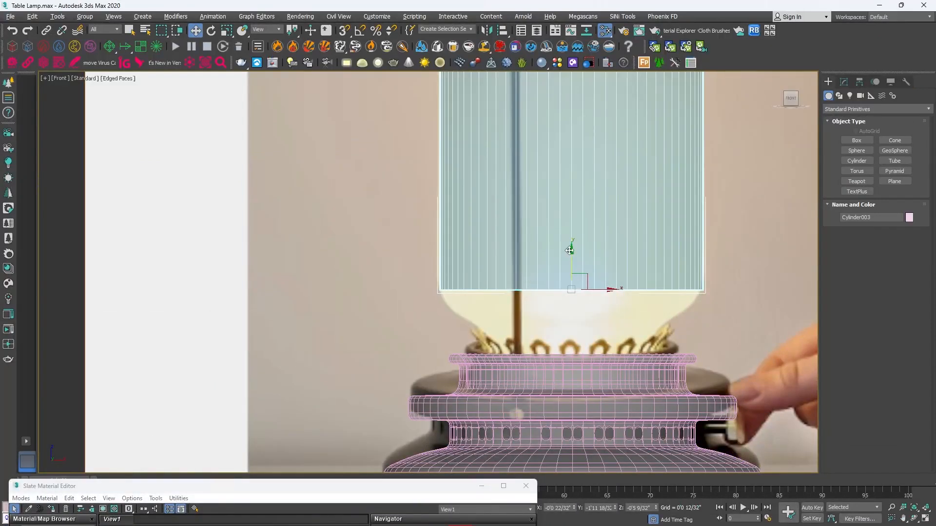
Lower the glass cylinder slightly so its bottom edge meets the point where the photographed glass starts narrowing
scroll(570, 251, "down", 3)
scroll(573, 199, "up", 3)
left_click_drag(568, 309, 567, 312)
Show the underside of the glass cylinder in the Perspective view and convert the cylinder to an Editable Poly
key("alt+w")
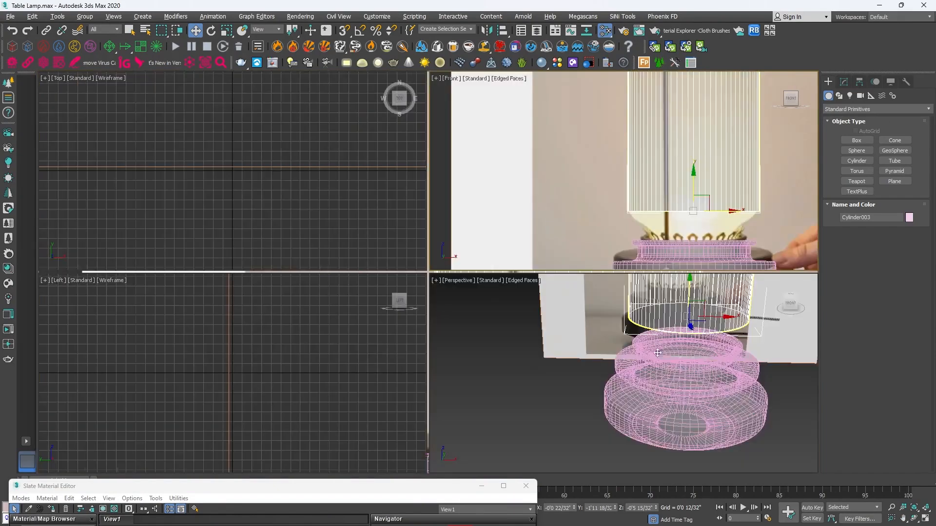
middle_click(569, 370)
key("alt+w")
scroll(570, 380, "down", 6)
middle_click_drag(575, 371, 589, 300, "alt")
right_click(591, 301)
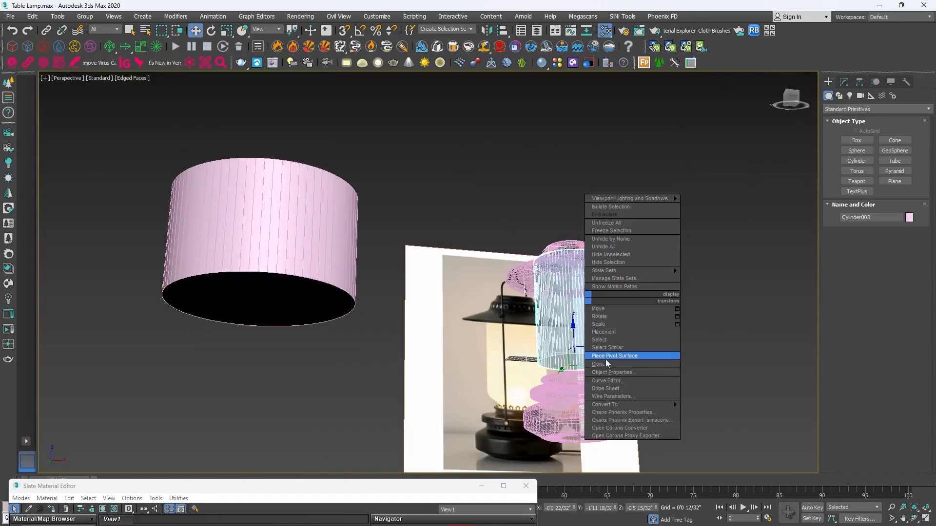
mouse_move(634, 403)
left_click(716, 413)
Extrude the glass cylinder's bottom polygon and move it down to the top rim of the base
key("4")
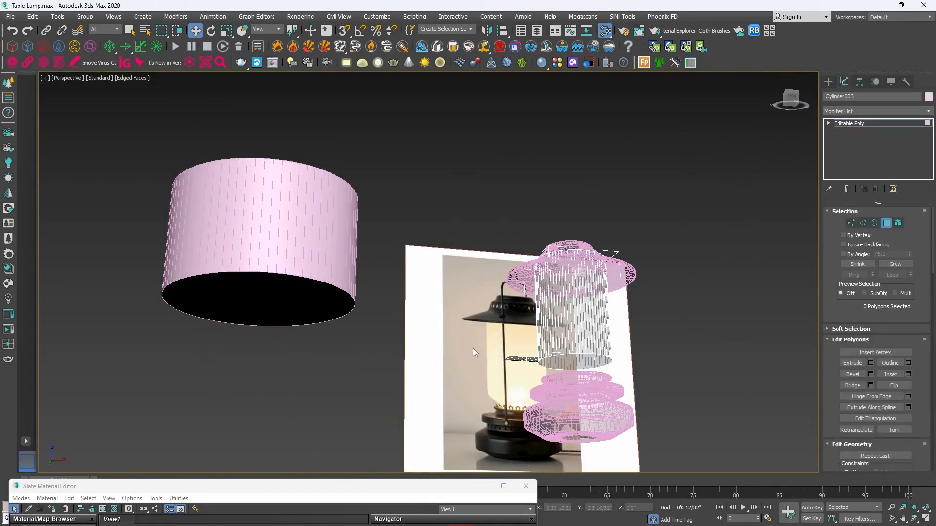
left_click(575, 359)
key("alt+w")
key("alt+w")
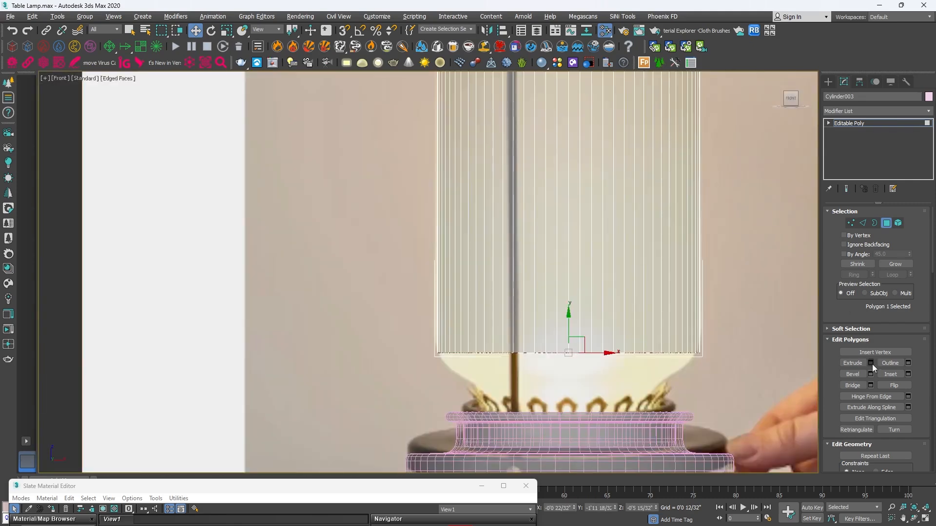
left_click(871, 363)
left_click(433, 305)
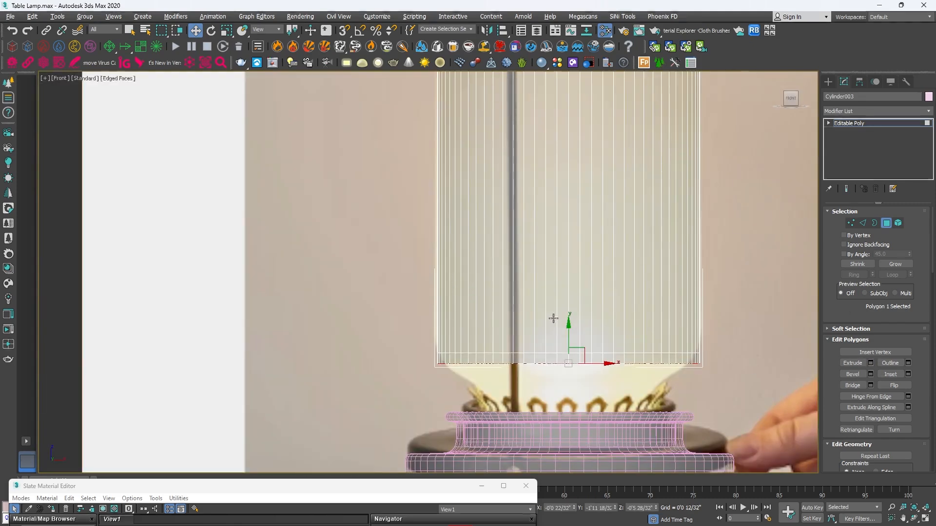
left_click_drag(568, 327, 556, 381)
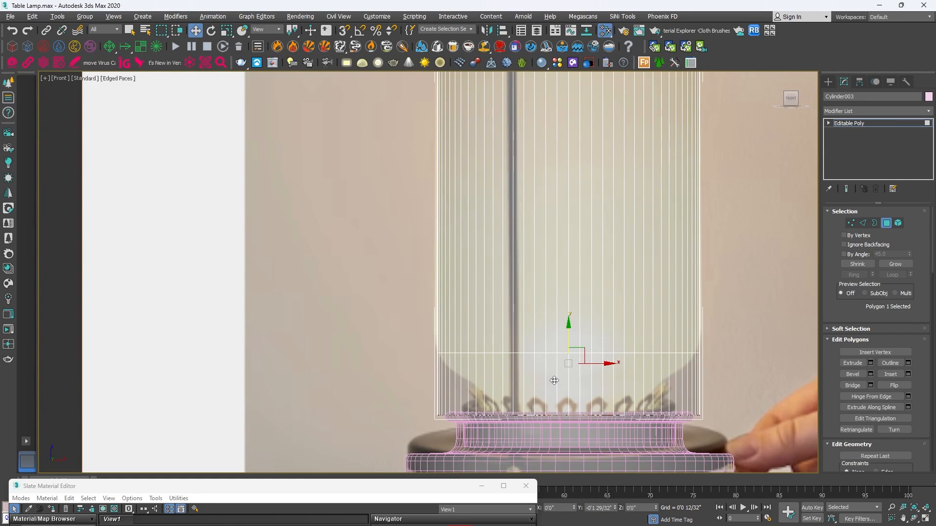
middle_click_drag(564, 343, 542, 222)
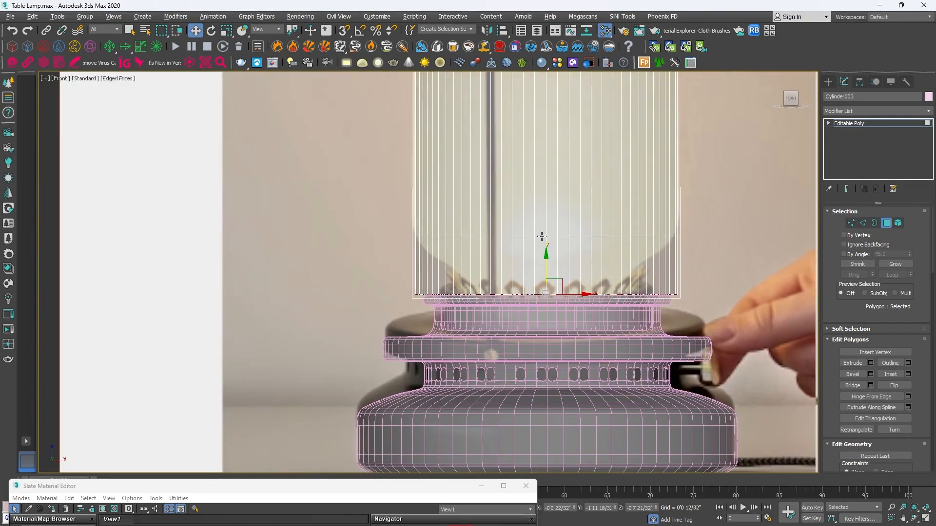
Scale the bottom polygon inward to taper the glass like the reference photo and lower it slightly to the rim
key("r")
mouse_move(551, 293)
left_mouse_down()
mouse_move(534, 309)
mouse_move(543, 306)
left_mouse_up()
scroll(542, 306, "up", 2)
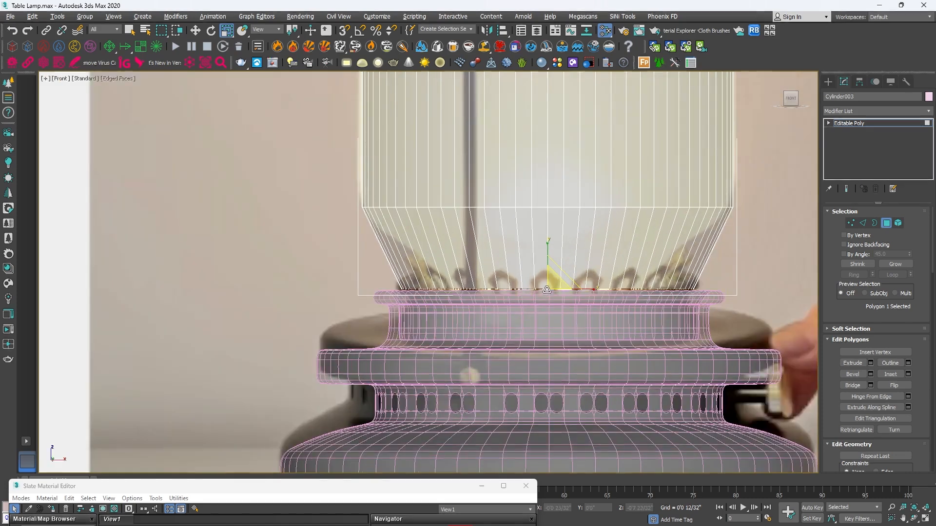
key("w")
left_click_drag(545, 259, 545, 261)
Extrude the narrowed bottom polygon by 0'0 12/32" and lower it inside the base's neck to just above its floor
left_click(871, 363)
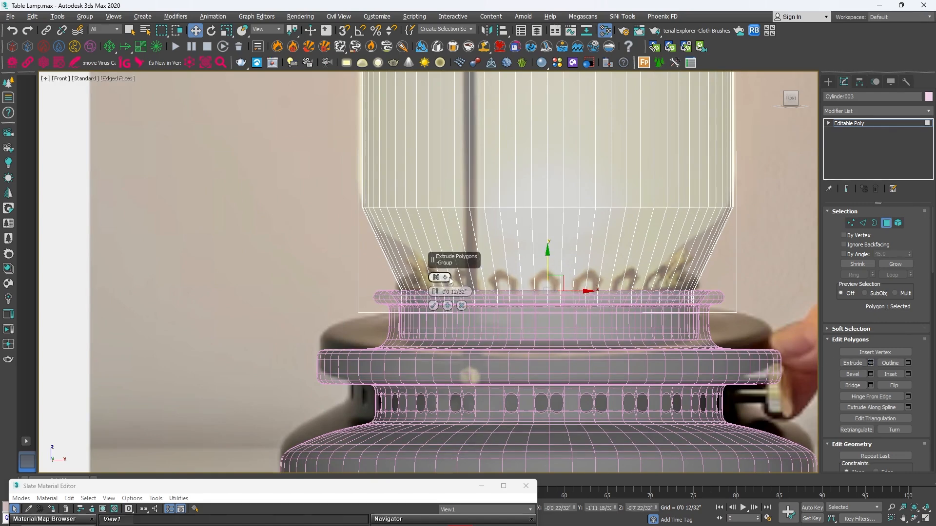
left_click(434, 305)
left_click_drag(547, 277, 539, 304)
scroll(728, 336, "up", 5)
scroll(648, 336, "up", 2)
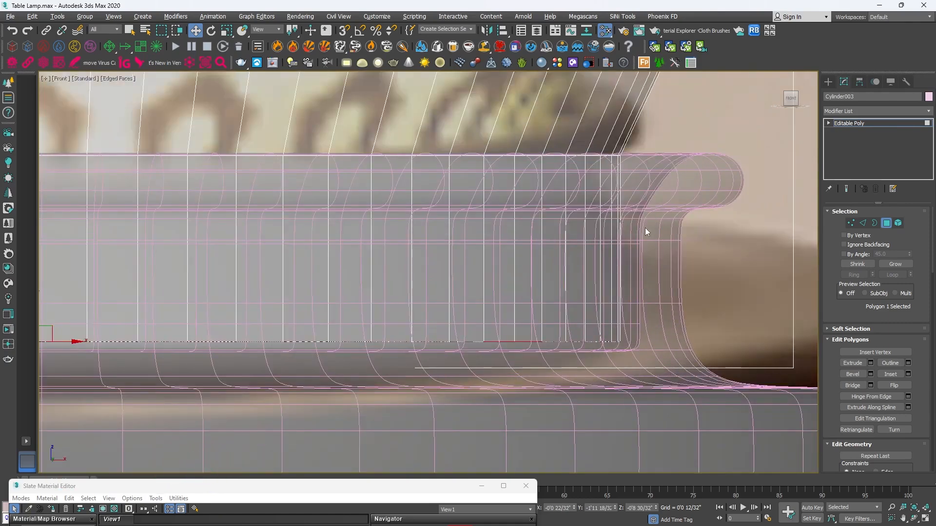
scroll(599, 351, "down", 3)
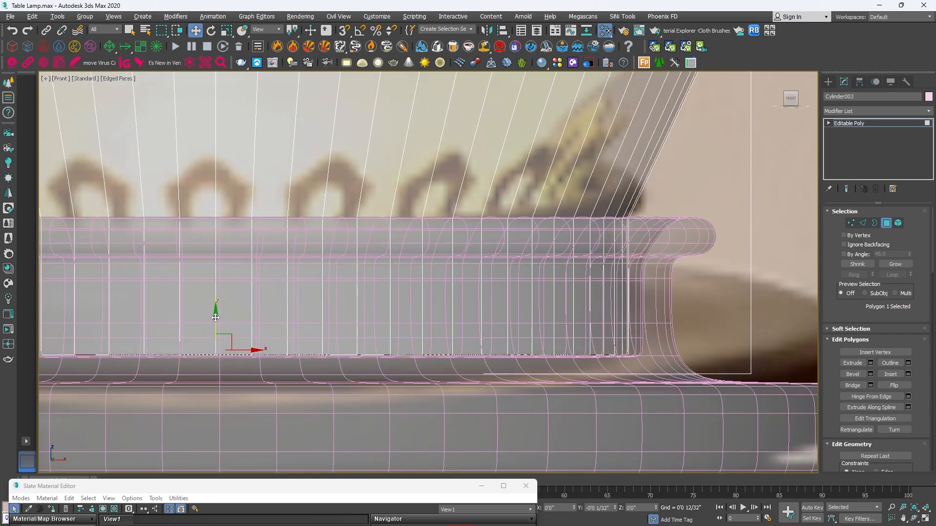
scroll(400, 259, "down", 3)
middle_click_drag(400, 259, 490, 293)
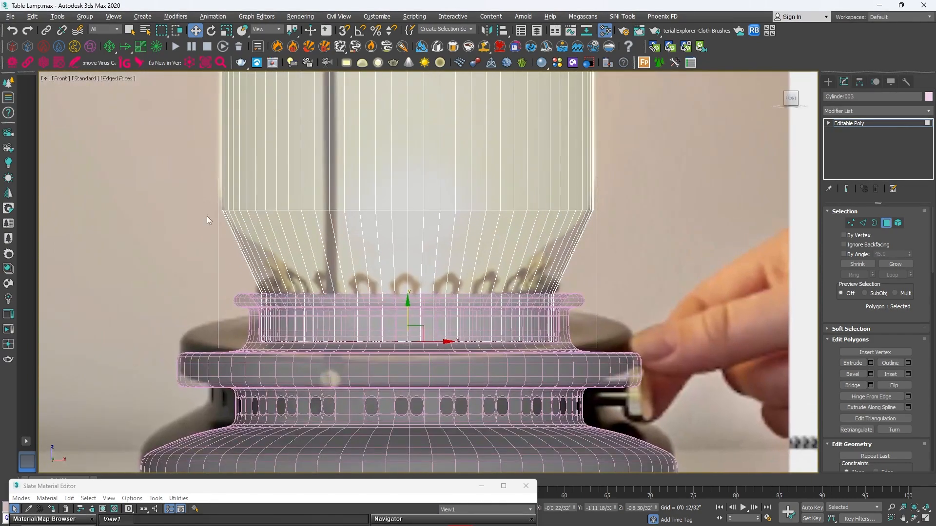
Select the ring of vertices at the glass's shoulder and lower it slightly to follow the reference photo
scroll(236, 211, "up", 2)
key("1")
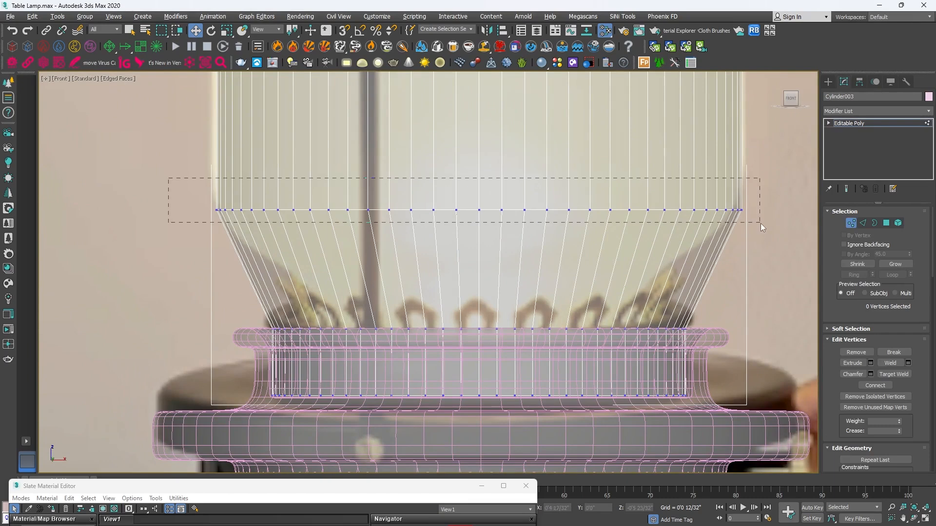
left_click_drag(762, 228, 762, 227)
mouse_move(480, 177)
left_mouse_down()
mouse_move(478, 185)
mouse_move(474, 165)
left_mouse_up()
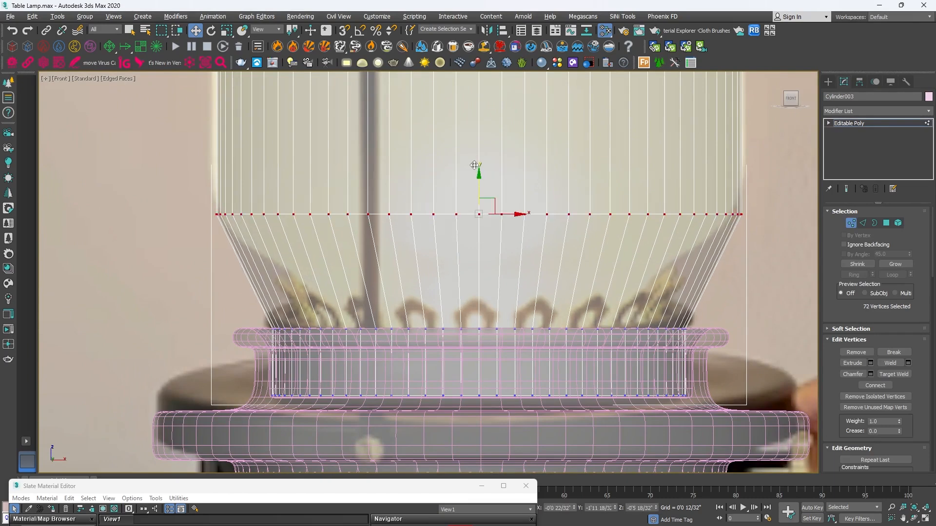
Connect the vertical edges of the glass's tapered section with one new edge loop
key("2")
left_click_drag(729, 300, 731, 300)
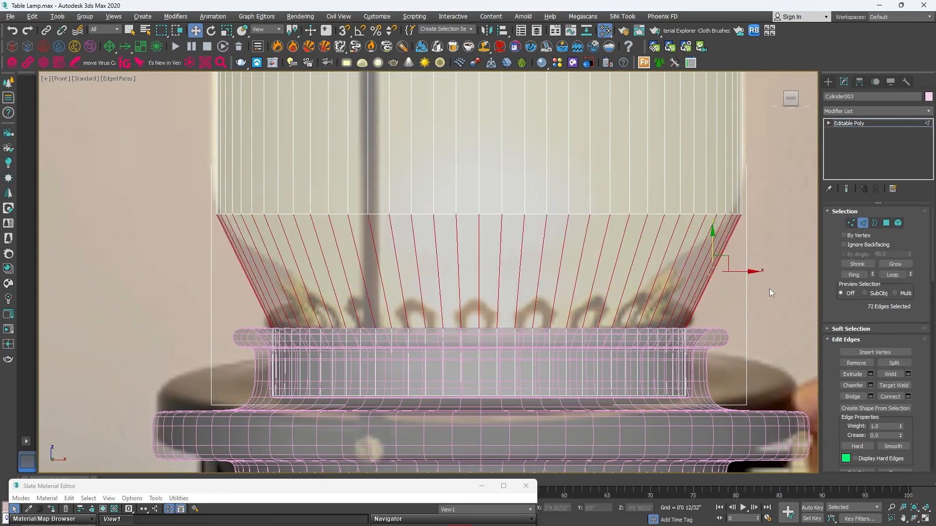
left_click(908, 397)
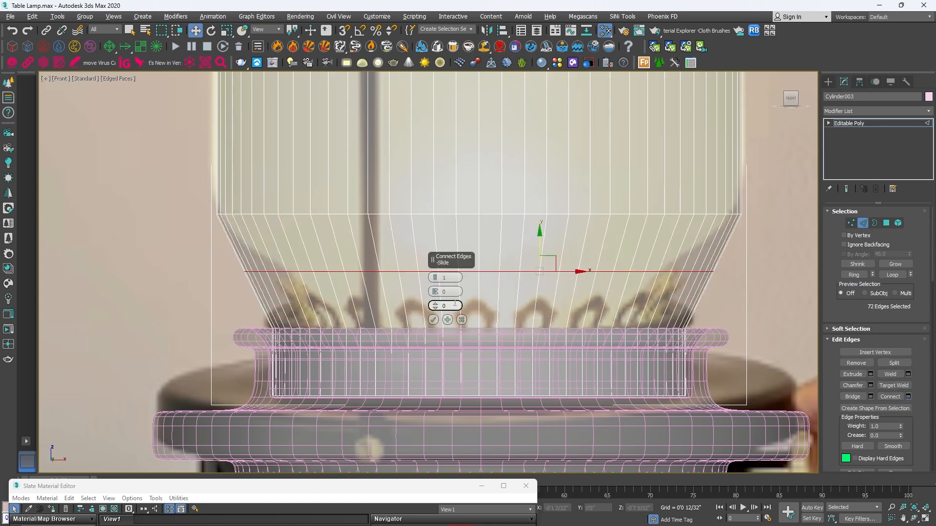
left_click(433, 320)
Scale the new edge loop inward to the neck's width and lower it to slightly above the base's rim
key("r")
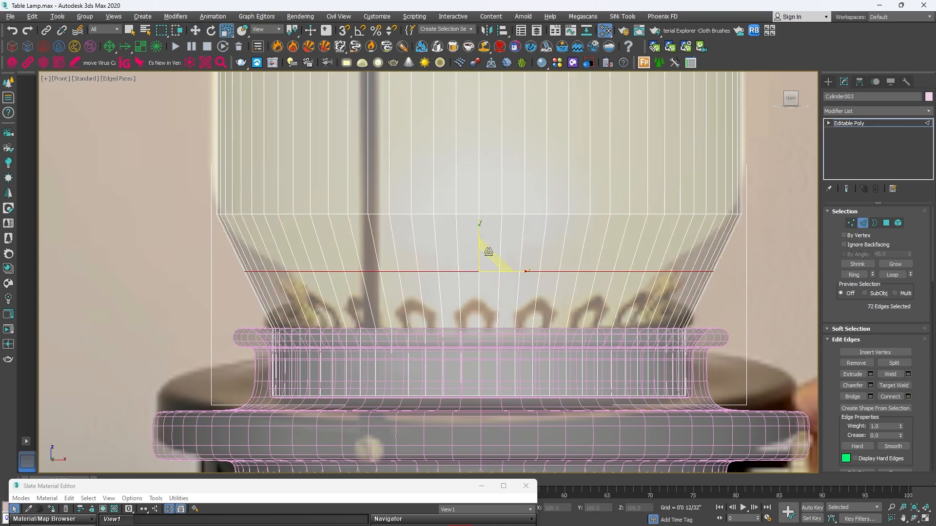
left_click_drag(482, 268, 479, 274)
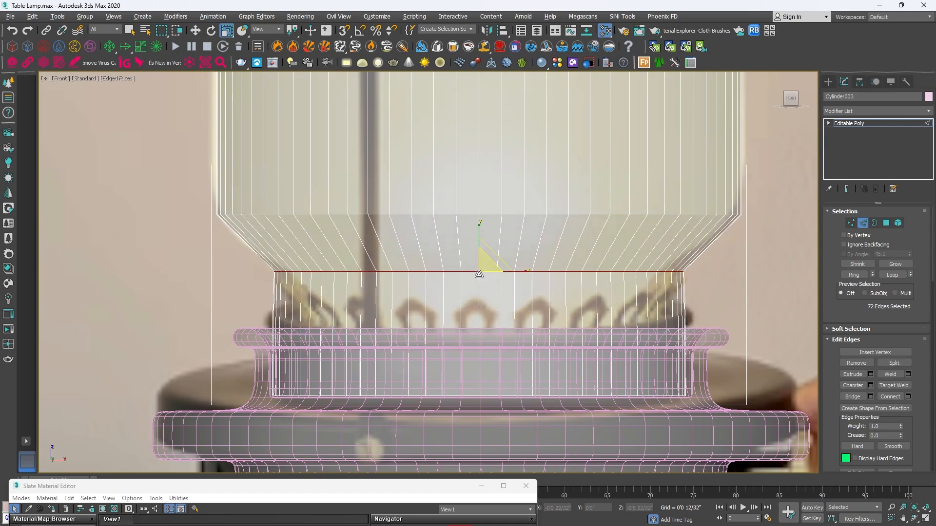
key("w")
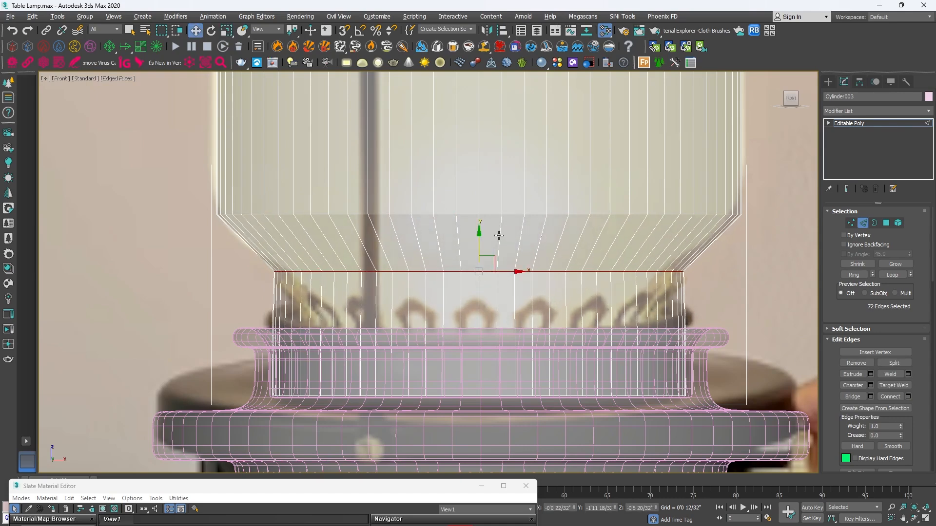
left_click_drag(478, 242, 471, 267)
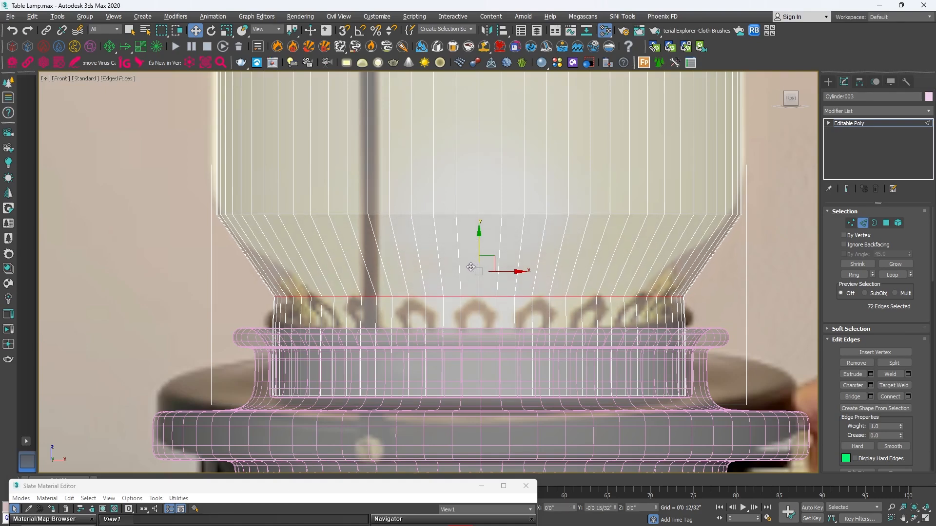
Try a chamfer of 0'0 11/32" with 2 segments on the edge loop at the glass's shoulder
left_click(286, 215)
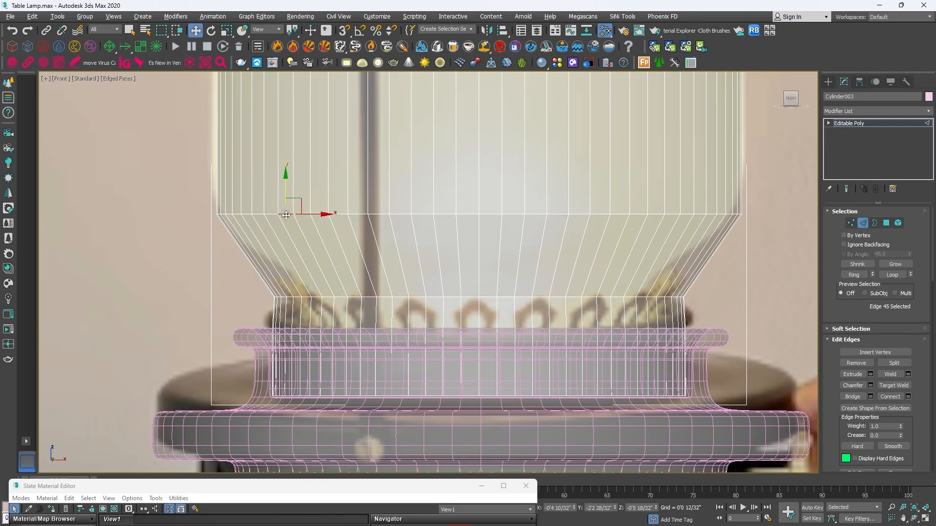
double_click(286, 215)
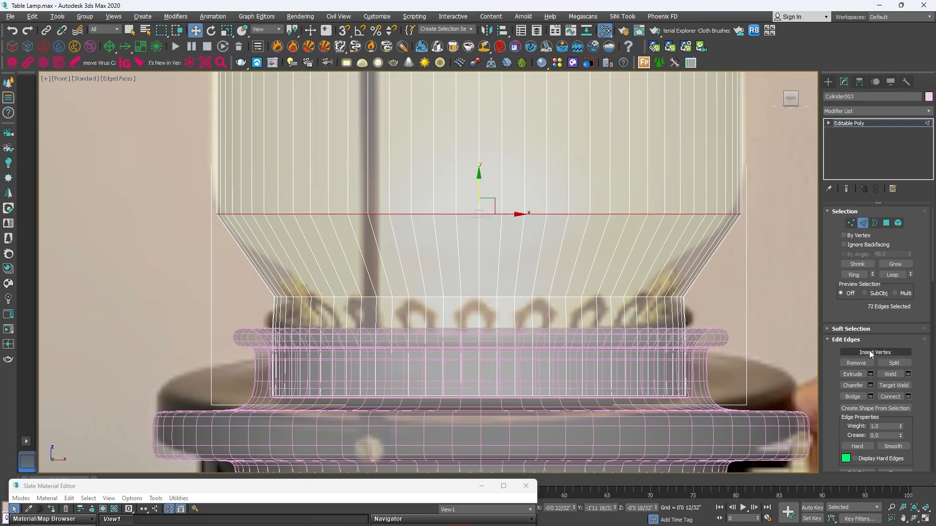
left_click(870, 386)
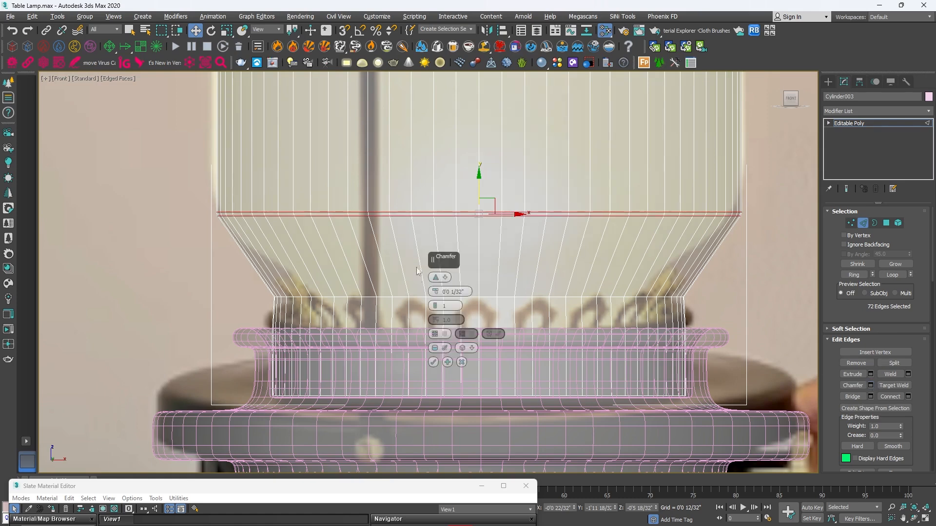
left_click_drag(435, 292, 445, 242)
left_click(439, 306)
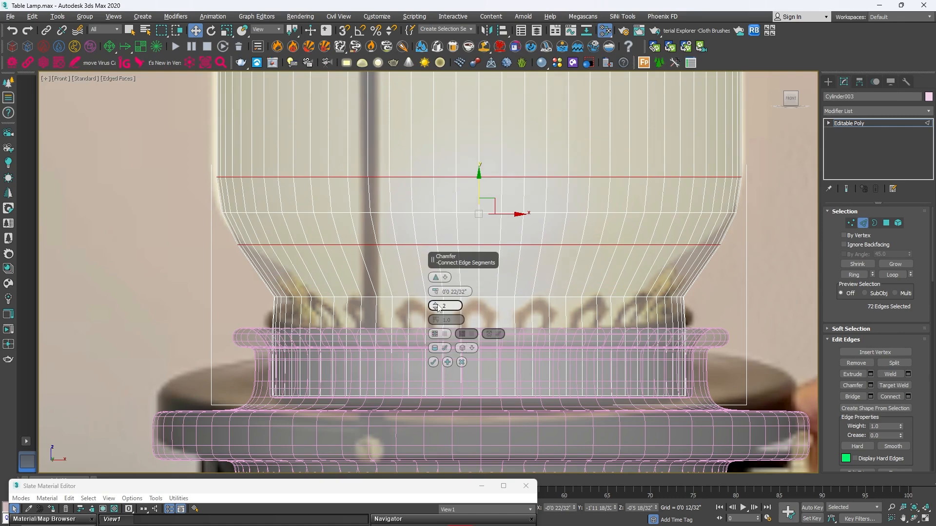
left_click_drag(435, 292, 438, 309)
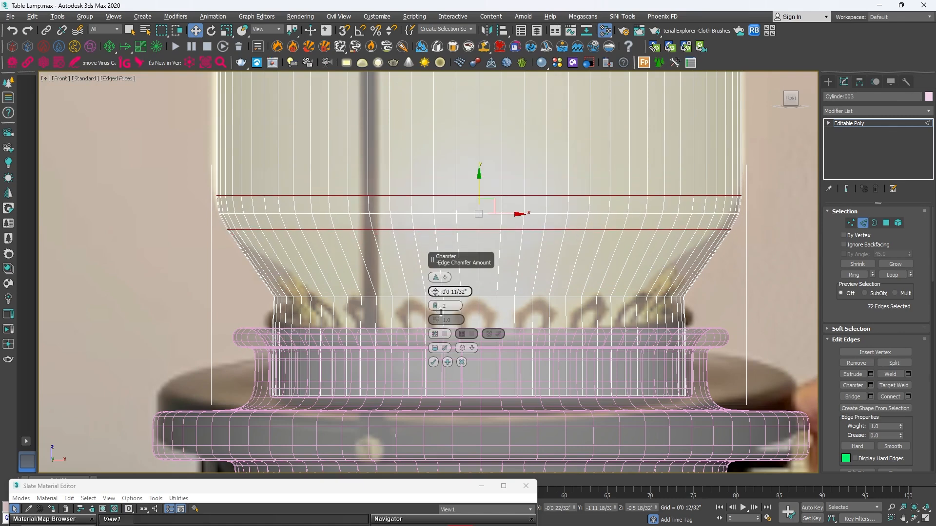
left_click(462, 362)
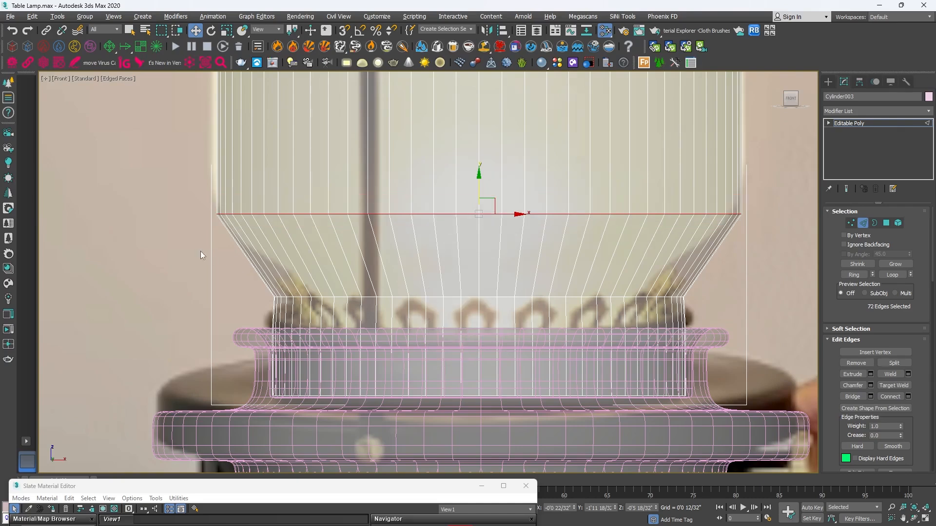
Connect the sloping edges below the shoulder with one edge loop halfway down the taper
left_click_drag(720, 289, 760, 287)
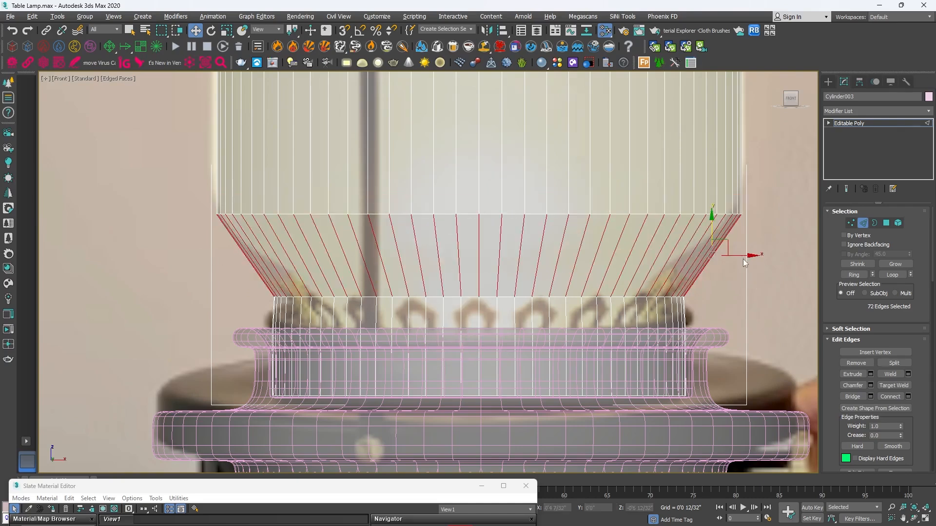
left_click(907, 396)
left_click(433, 320)
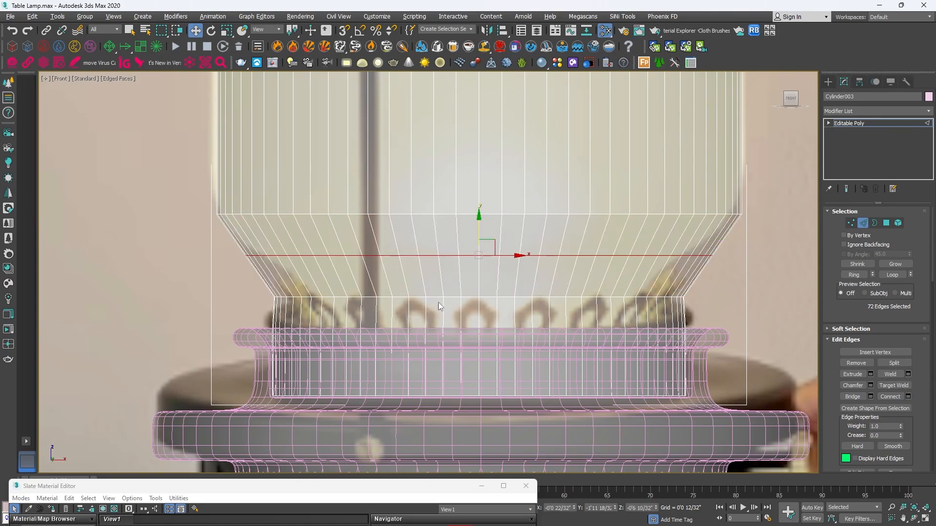
Try scaling the middle edge loop far inward and undo it
key("r")
left_click_drag(484, 244, 472, 291)
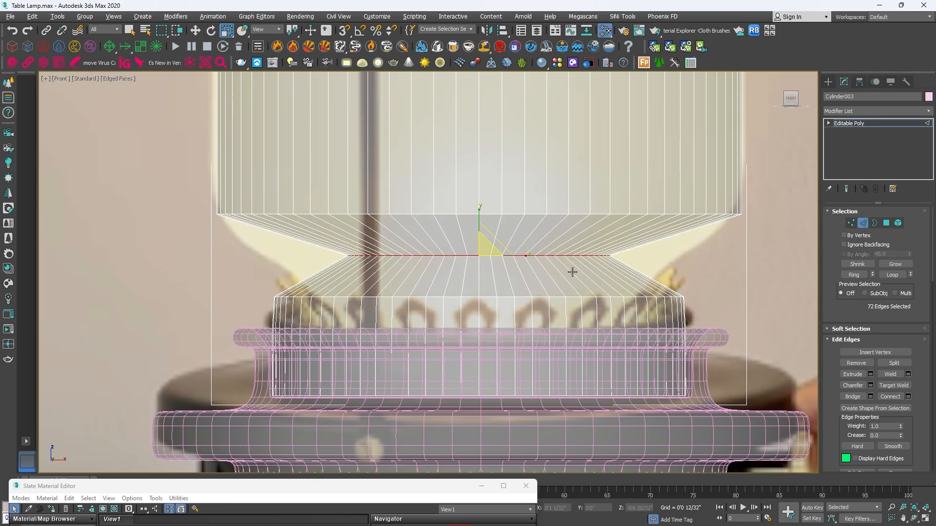
key("ctrl+z")
Compare the glass with the reference photo and scale the middle edge loop slightly inward to curve the taper
mouse_move(561, 525)
left_click(589, 515)
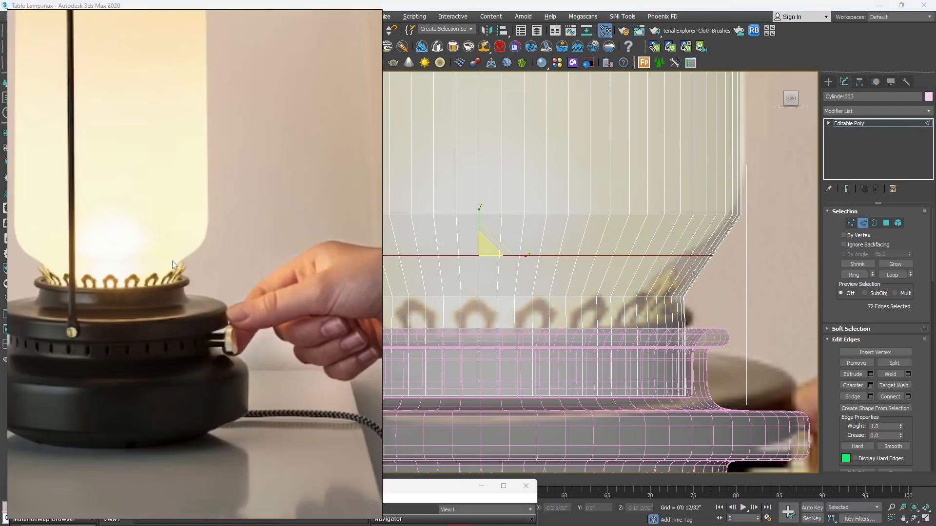
mouse_move(475, 525)
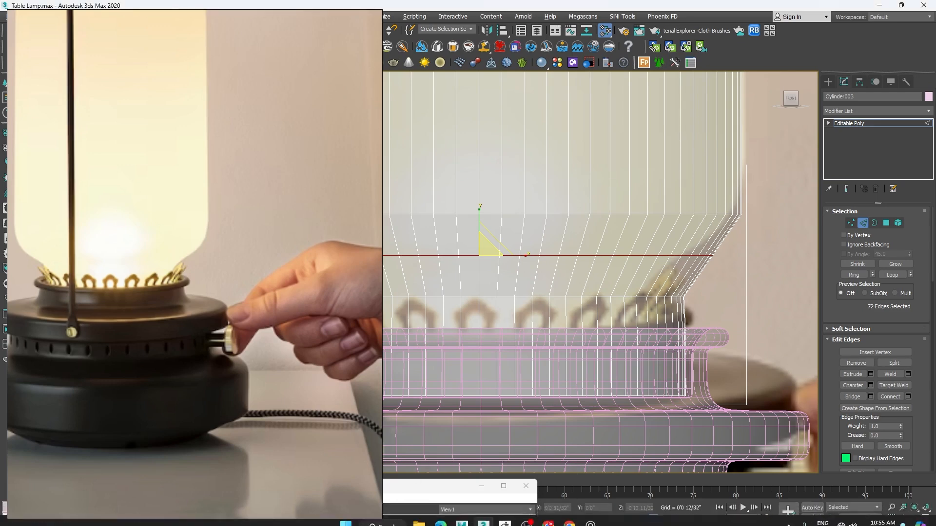
left_click(587, 517)
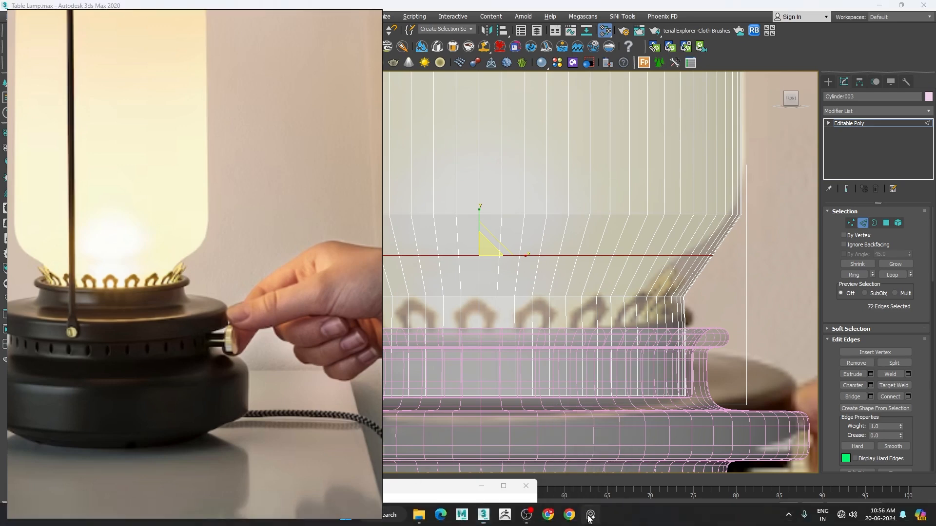
left_click(590, 515)
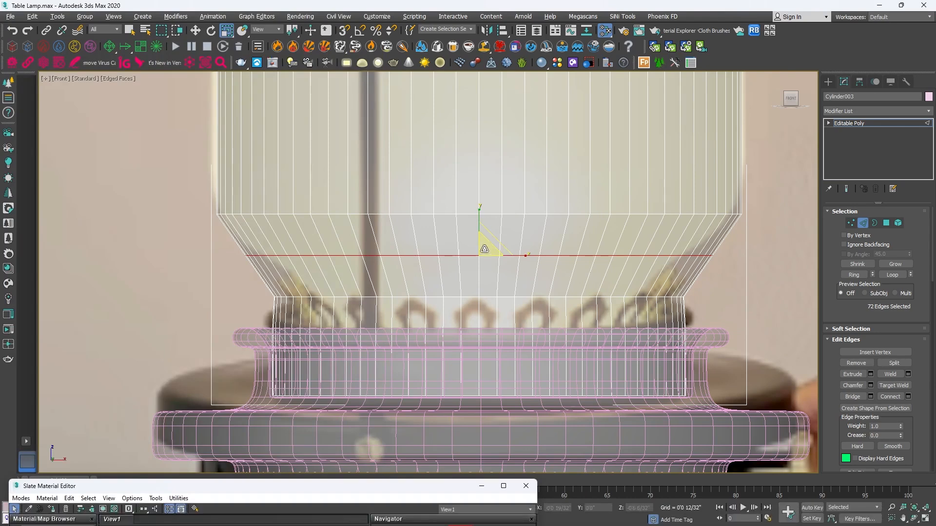
left_click_drag(482, 253, 484, 262)
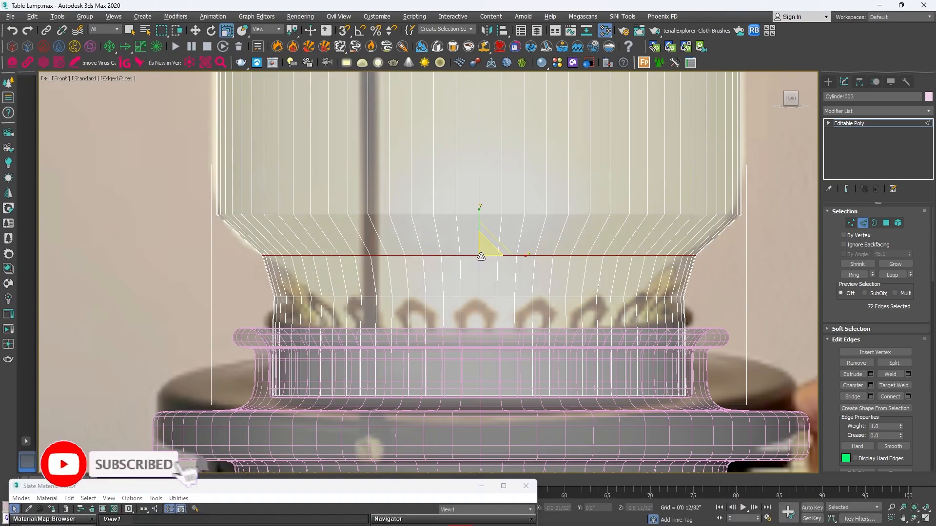
key("w")
Scale the bottom, rim-level and upper neck vertex rings of the glass inward to narrow its neck inside the base
key("1")
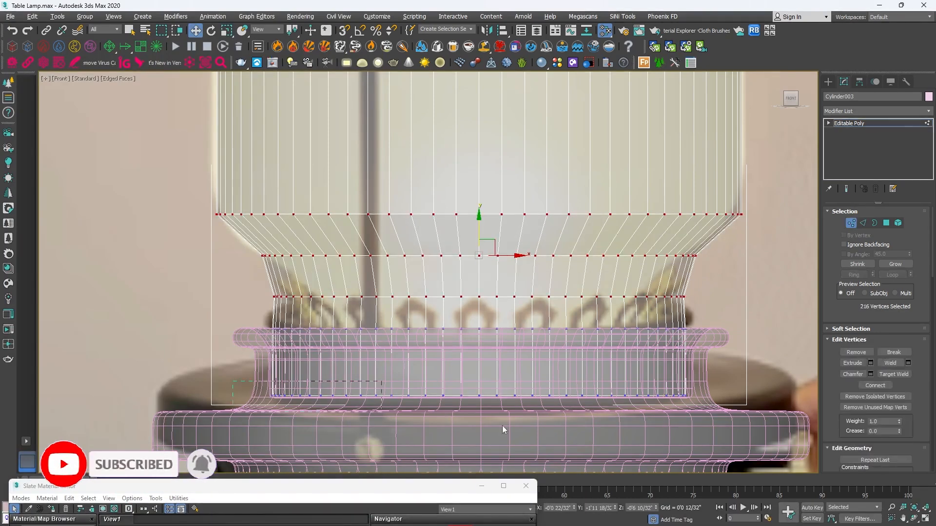
left_click_drag(719, 457, 717, 453)
key("r")
left_click_drag(485, 383, 487, 399)
left_click_drag(262, 310, 701, 361)
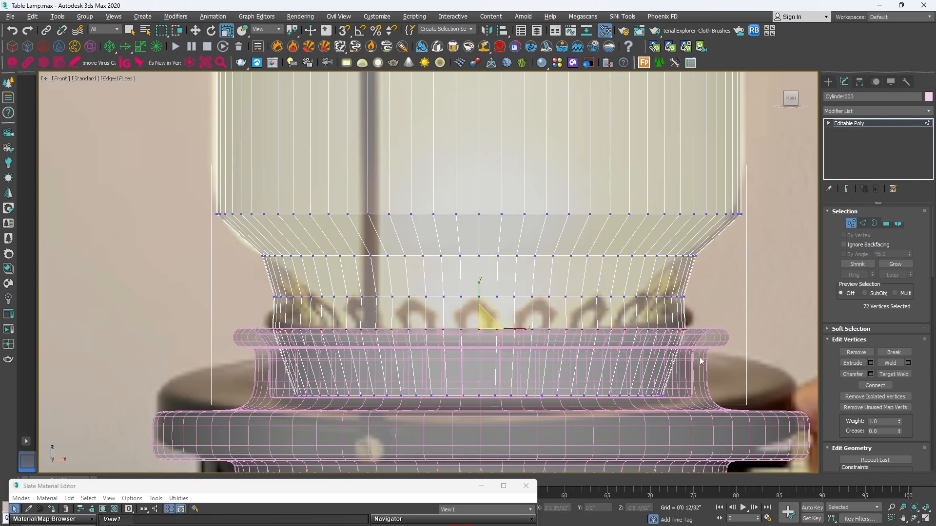
left_click_drag(480, 327, 480, 334)
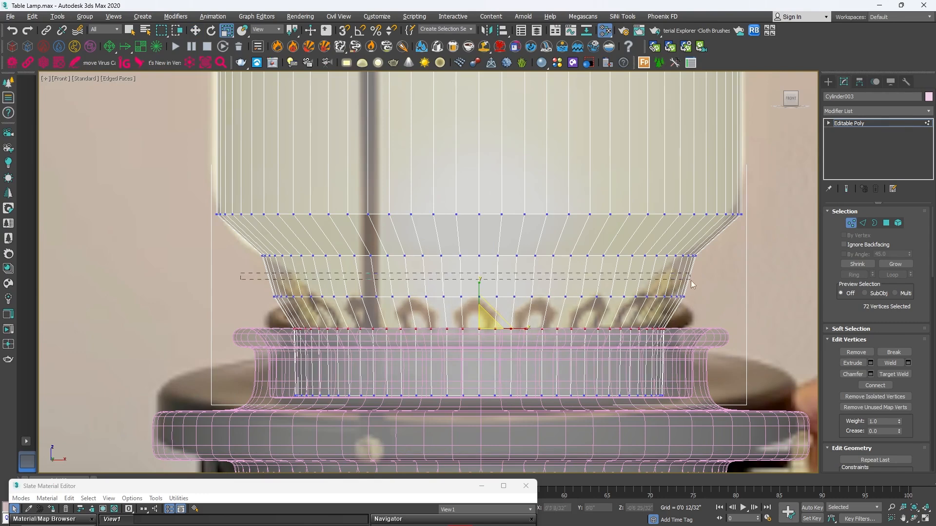
left_click_drag(691, 280, 702, 305)
left_click_drag(477, 291, 474, 294)
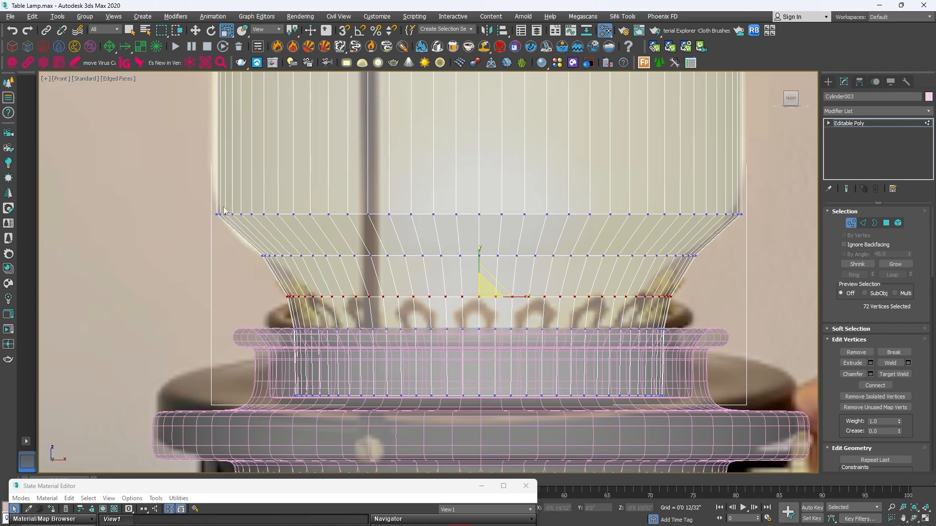
key("w")
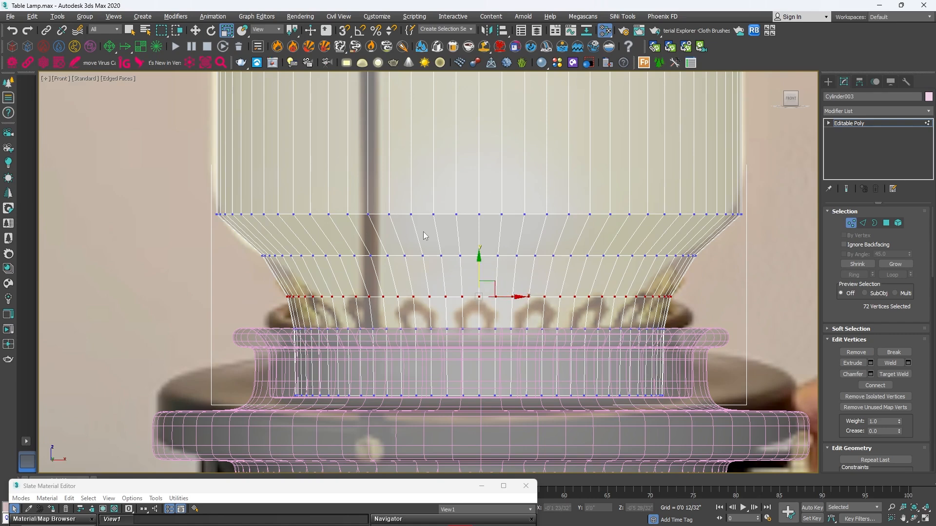
Chamfer the edge loop at the glass's shoulder by 0'0 11/32" with 2 segments
key("3")
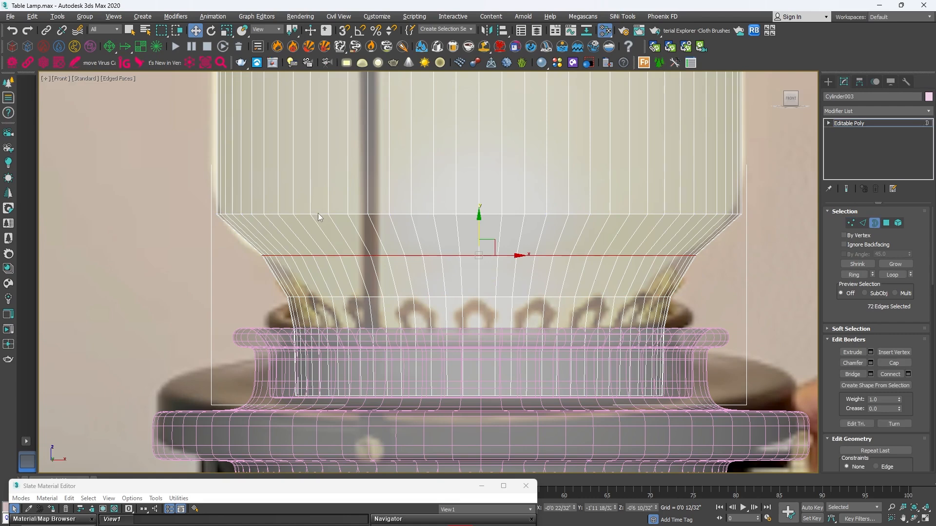
key("2")
double_click(318, 213)
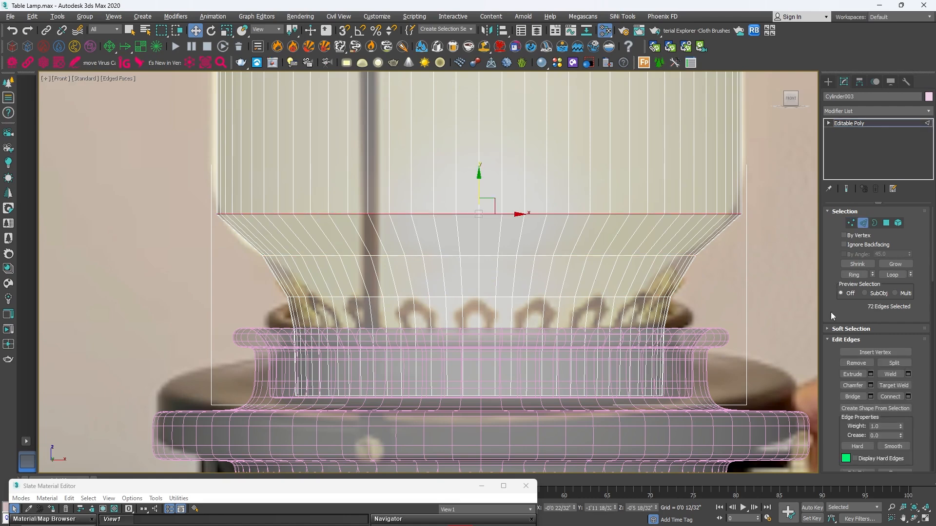
left_click(870, 385)
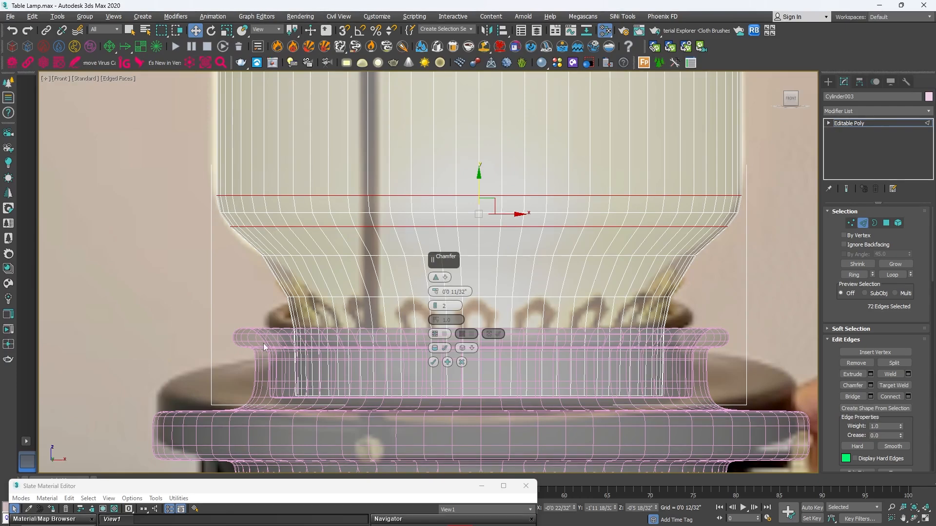
left_click(434, 362)
Lower the glass's top ring of vertices to just above the lower edge of the lampshade's brim
scroll(431, 359, "down", 4)
middle_click_drag(482, 207, 503, 345)
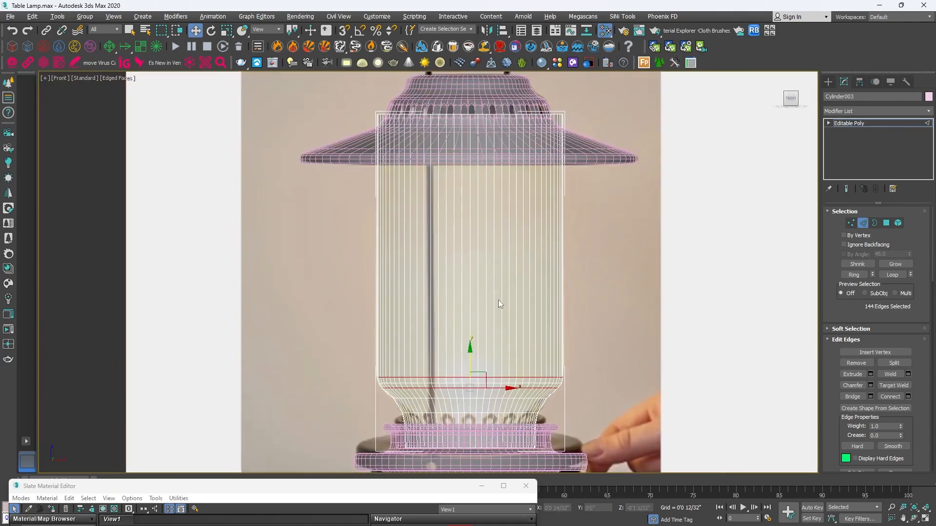
key("1")
left_click_drag(327, 102, 645, 151)
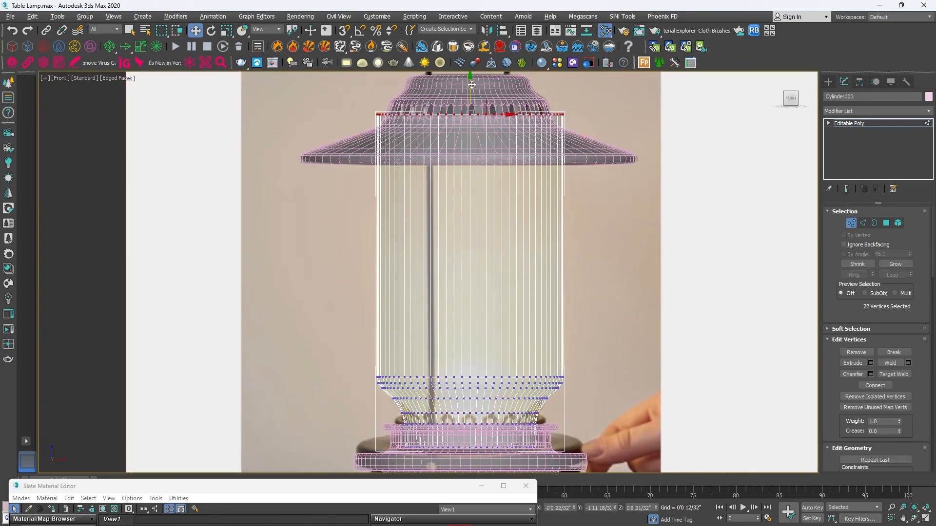
left_click_drag(472, 84, 471, 121)
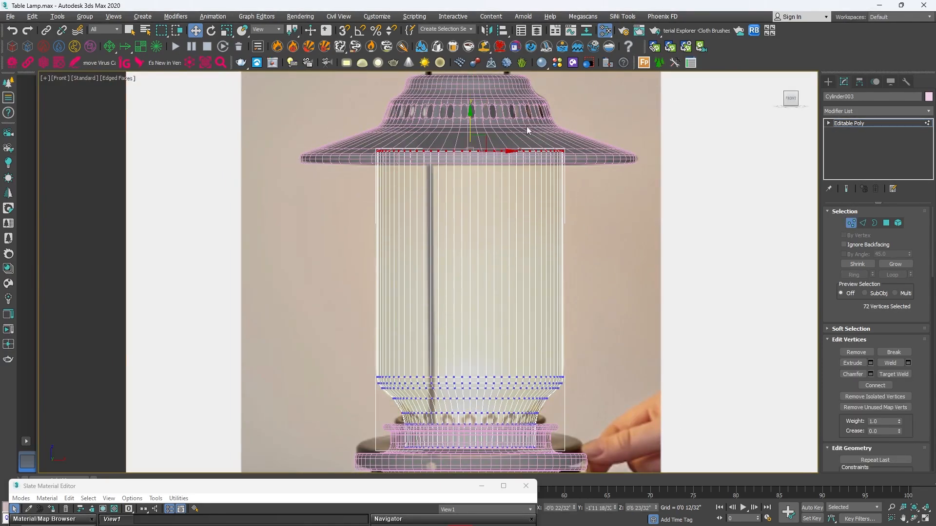
Finish editing the glass and set the opacity level of the CoronaPhysicalMtl Material #27 to 1
left_click(828, 81)
key("m")
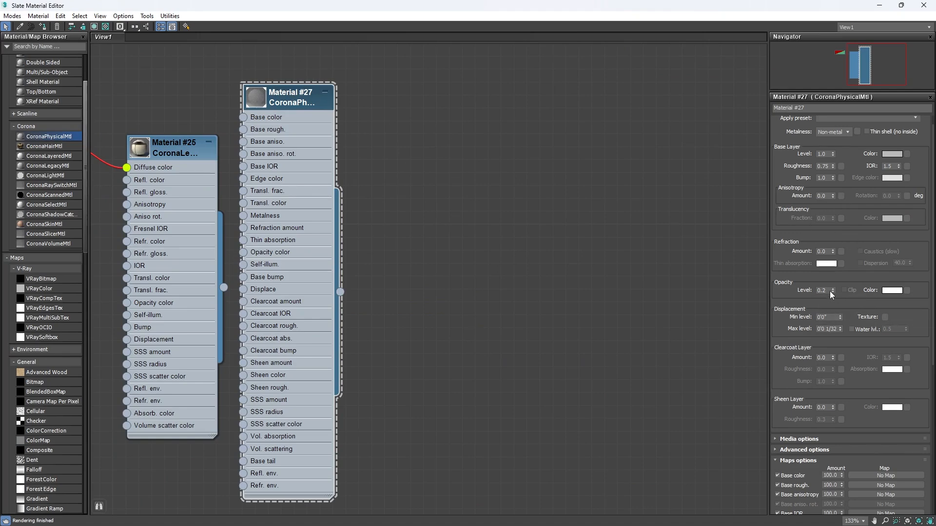
left_click_drag(827, 291, 777, 290)
type("1")
key("Return")
left_click(901, 5)
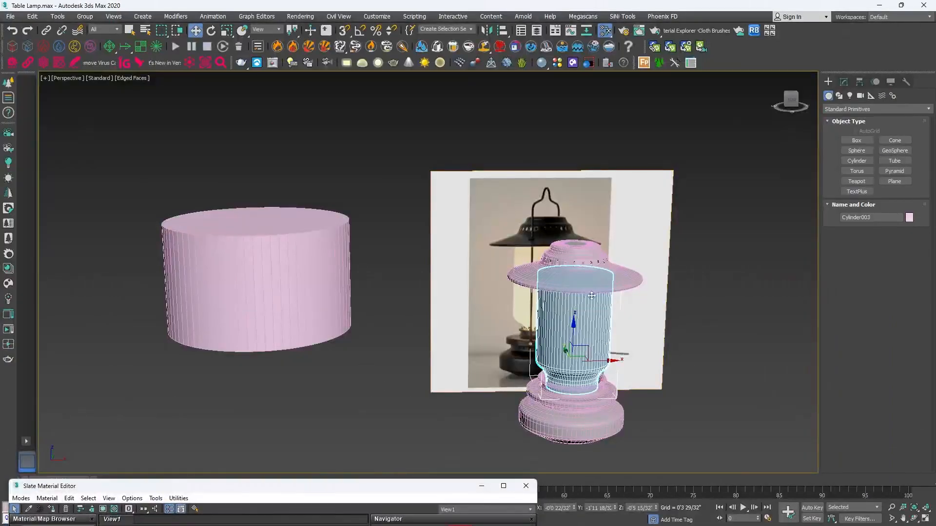
Deselect the glass and compare the lamp's shade, glass and missing wire handle with the reference photo
left_click(727, 320)
middle_click_drag(587, 341, 576, 319, "alt")
scroll(577, 325, "up", 3)
scroll(575, 319, "up", 2)
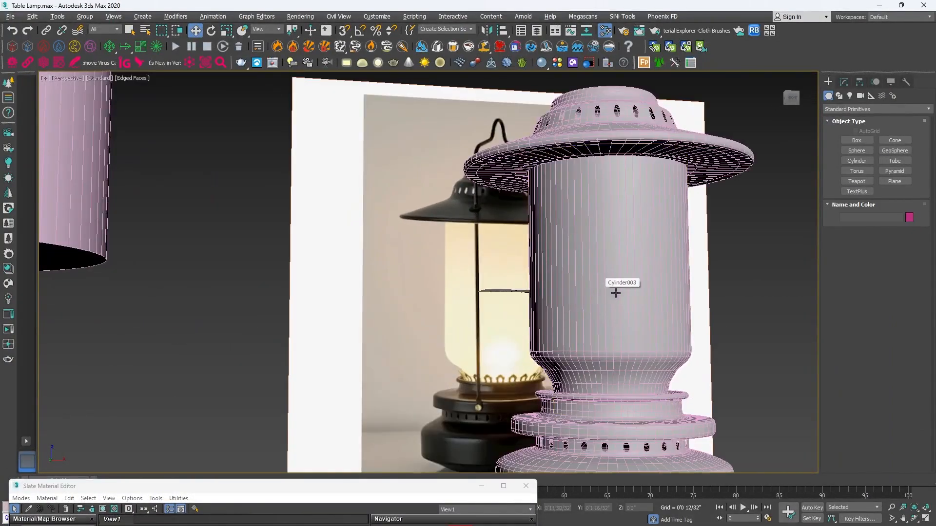
middle_click_drag(612, 295, 595, 240, "alt")
scroll(646, 204, "down", 4)
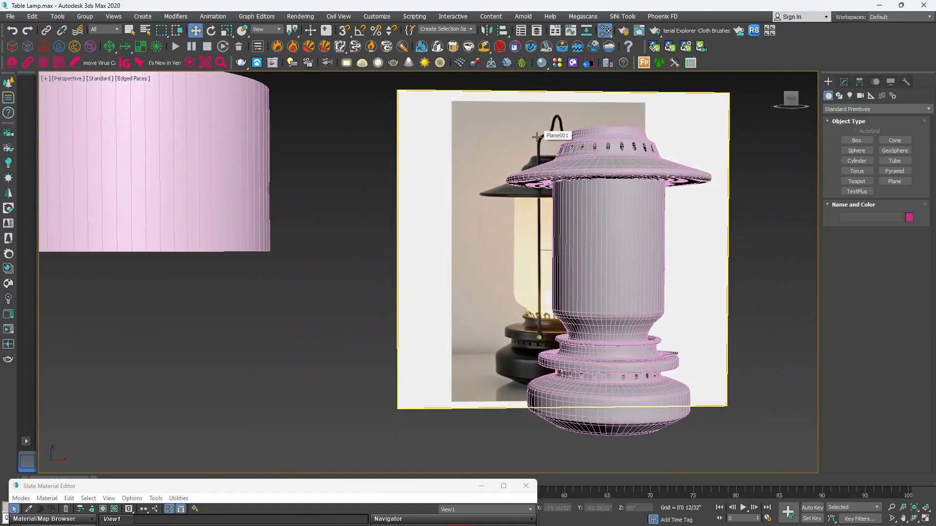
scroll(548, 136, "up", 5)
scroll(523, 148, "down", 5)
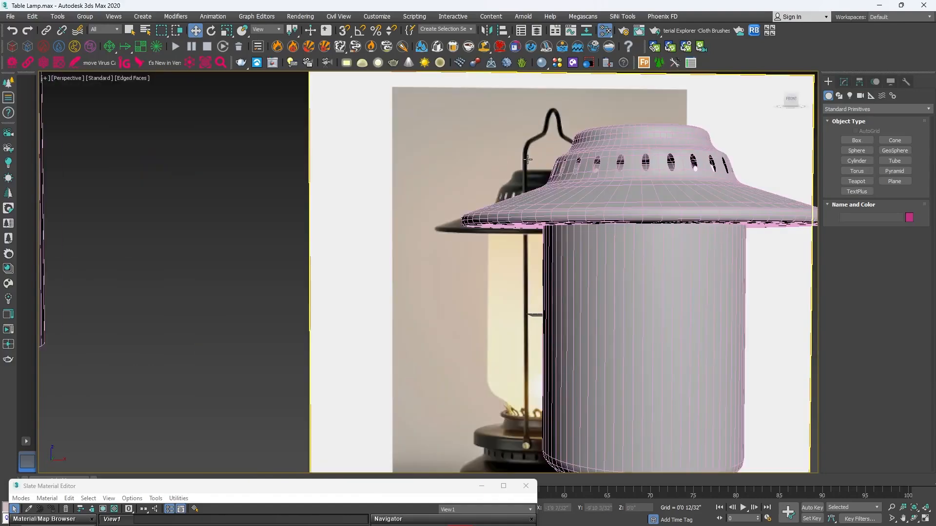
scroll(589, 208, "down", 3)
middle_click_drag(608, 263, 573, 233)
scroll(598, 231, "down", 4)
middle_click_drag(554, 310, 423, 260, "alt")
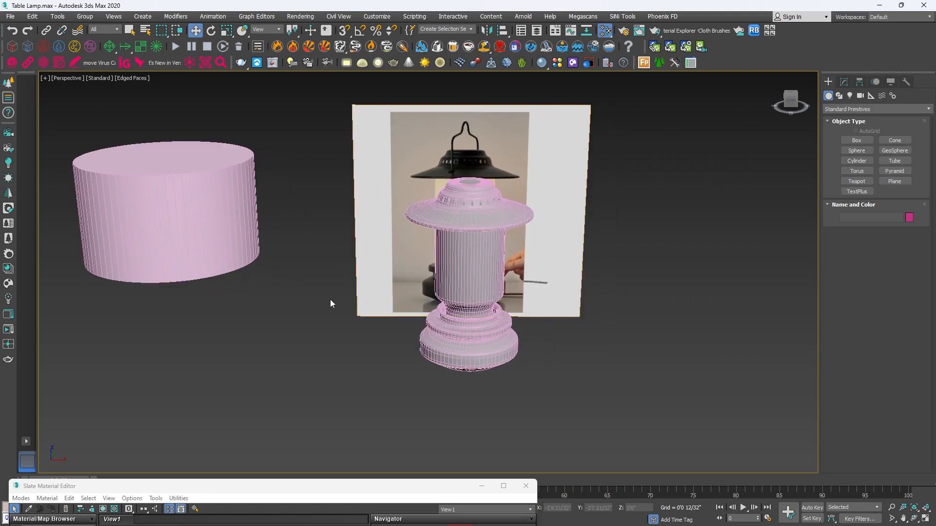
Select the lampshade and delete its MeshSmooth modifier
scroll(488, 209, "up", 6)
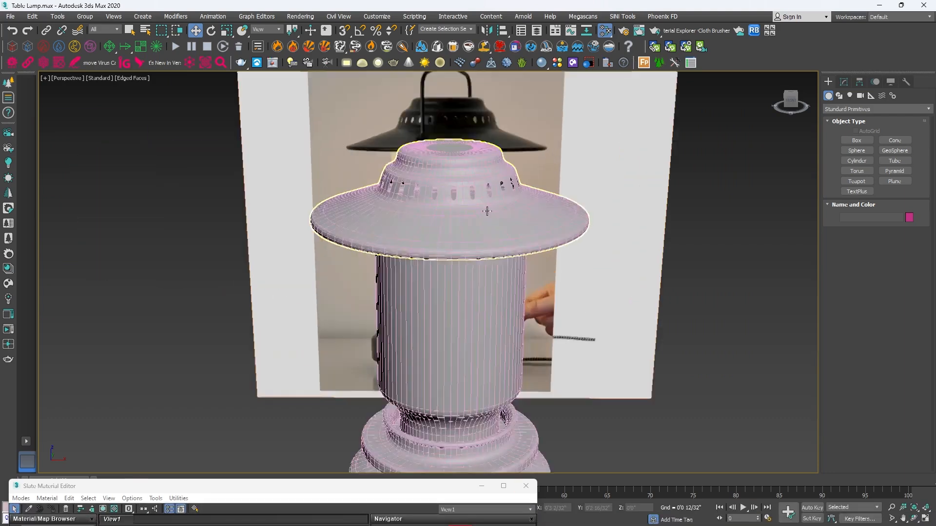
left_click(496, 208)
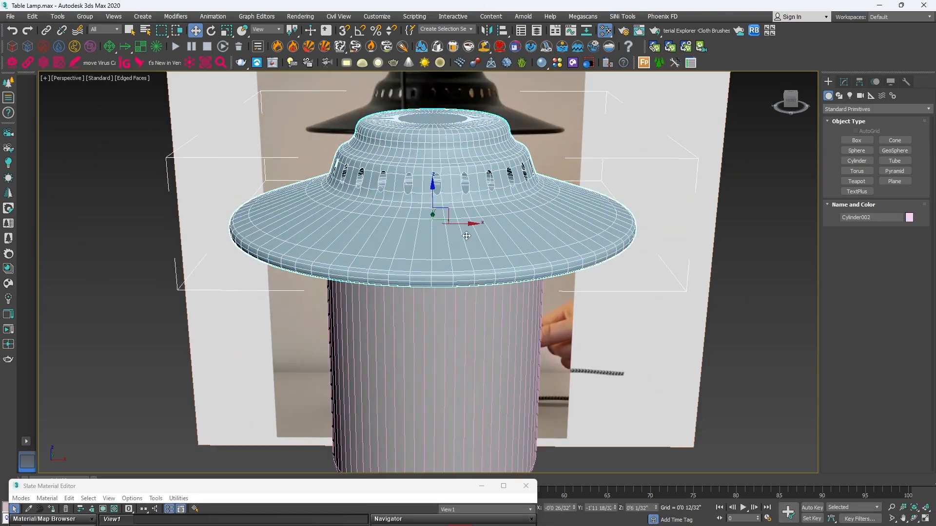
middle_click_drag(467, 236, 532, 275, "alt")
scroll(467, 193, "up", 3)
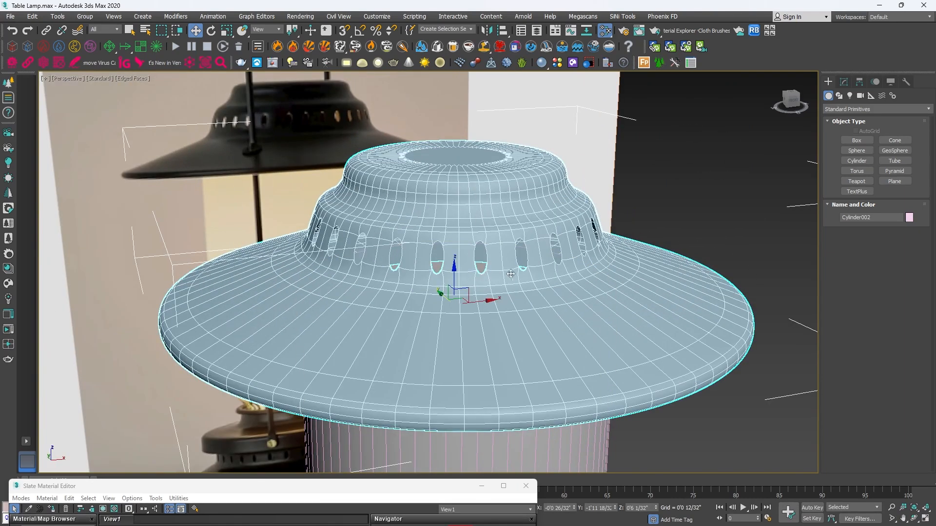
left_click(847, 82)
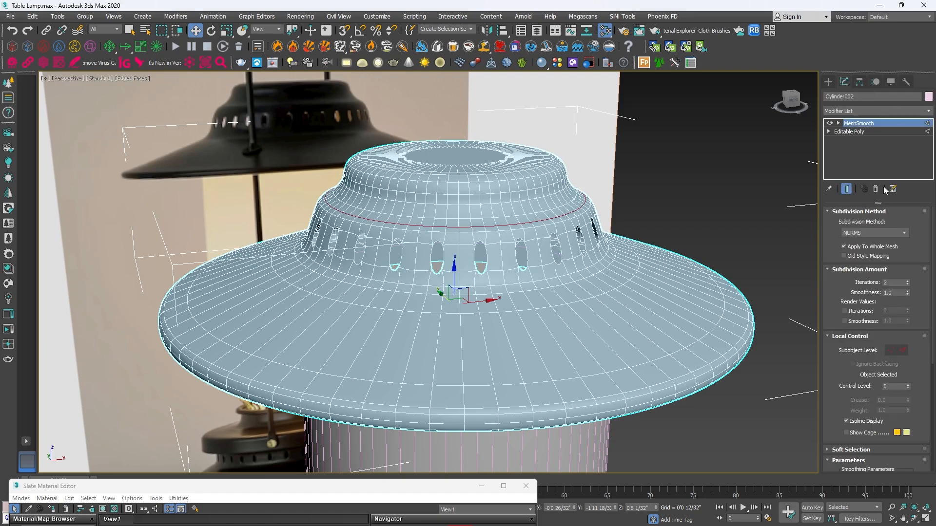
left_click(876, 190)
Add a Shell modifier to the lampshade and return to a close view of its vent slots
left_click(929, 114)
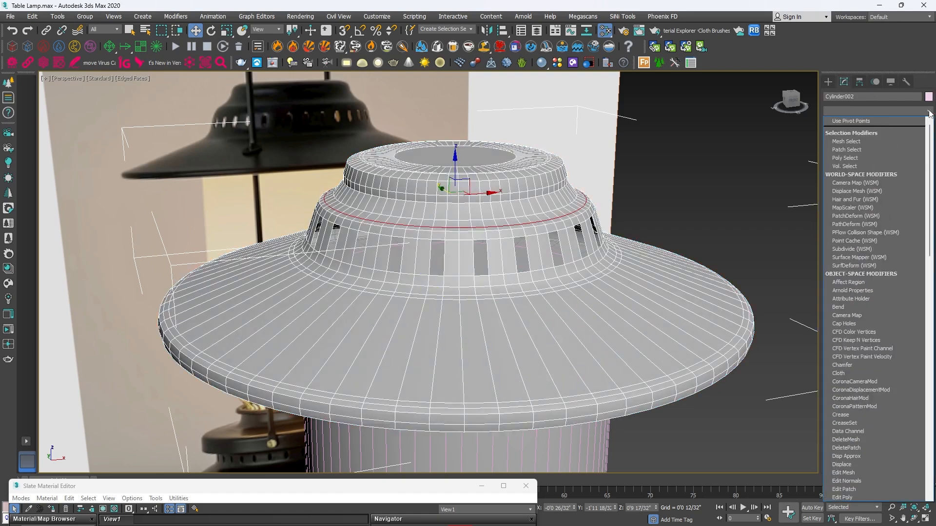
type("sh")
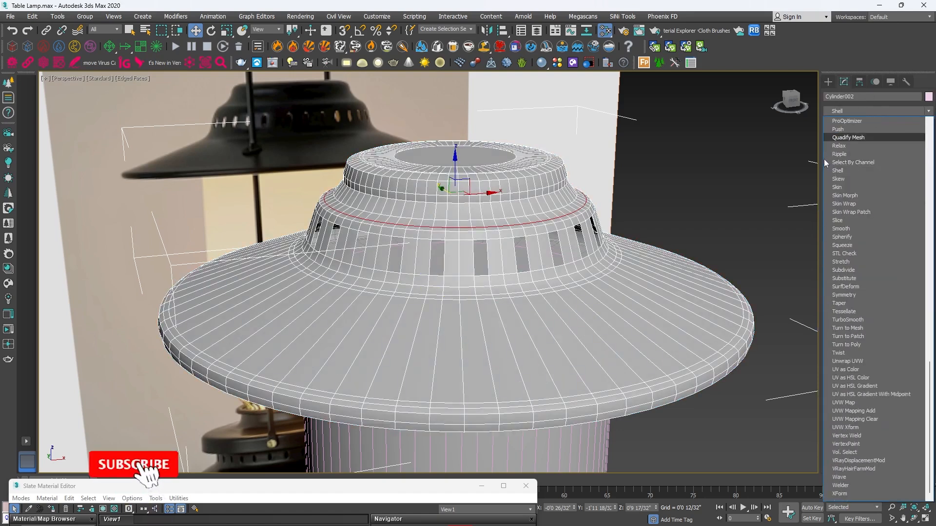
left_click(844, 171)
scroll(558, 248, "up", 10)
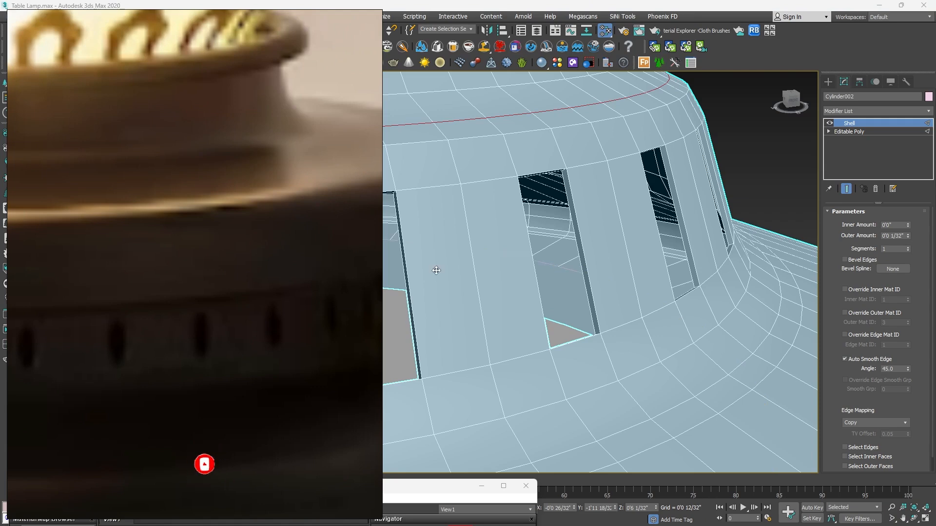
left_click(590, 517)
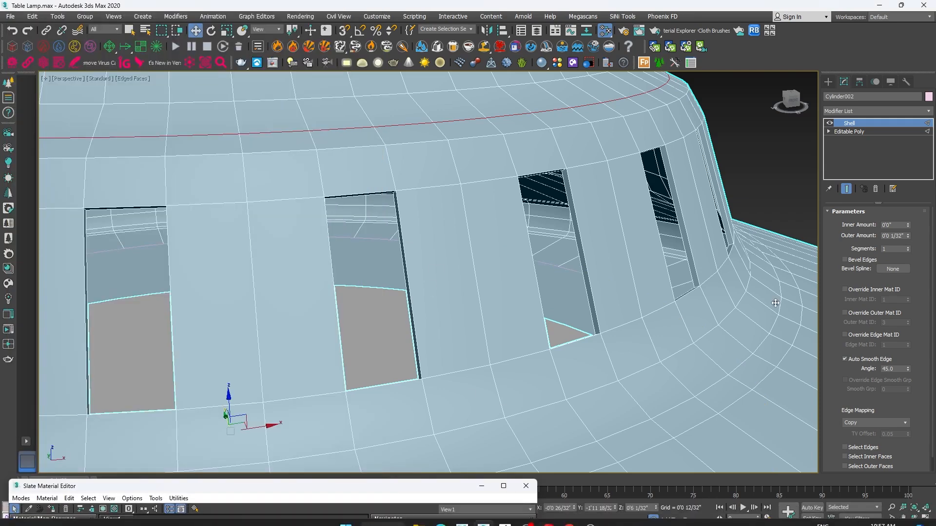
Set the Shell's outer amount to 0'0" and its inner amount to 0'0 1/32"
left_click(892, 235)
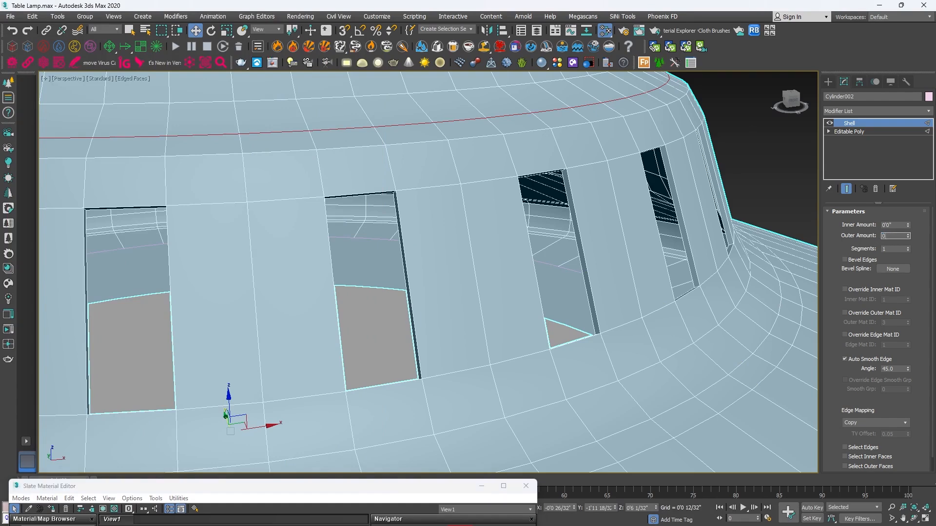
key("Return")
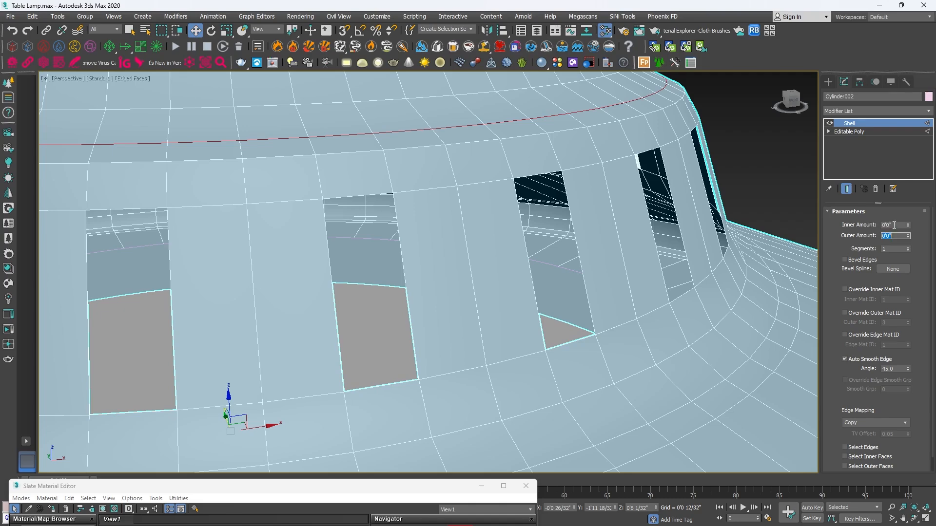
key("shift+Tab")
left_click_drag(907, 231, 880, 79)
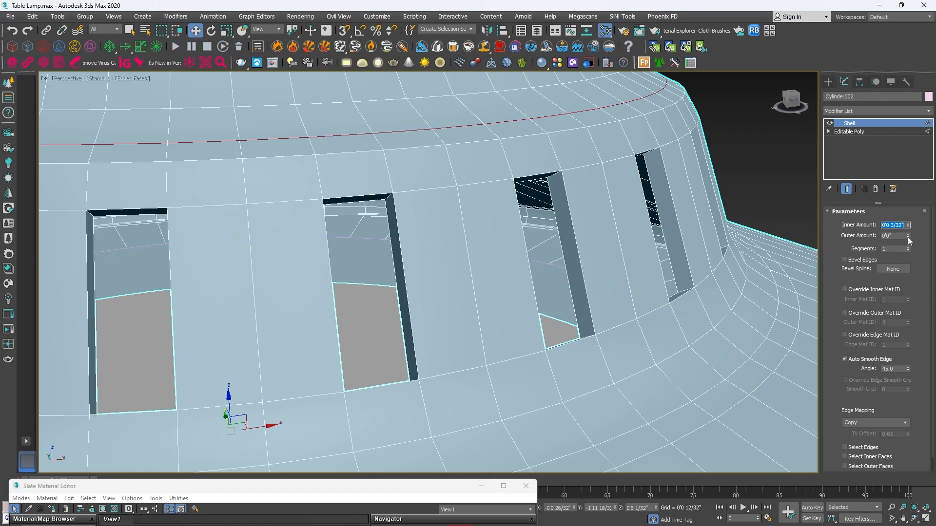
left_click_drag(910, 231, 911, 275)
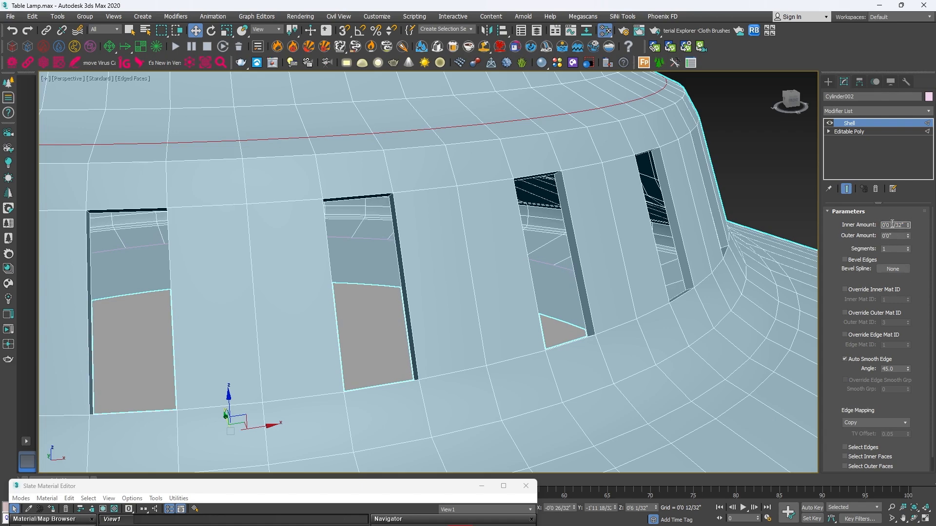
Convert the shelled lampshade to an Editable Poly
scroll(542, 203, "down", 5)
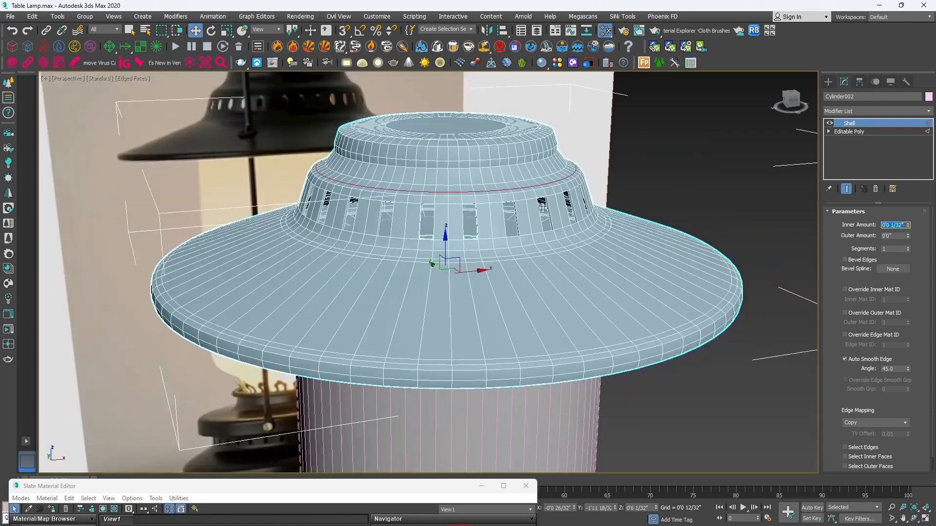
right_click(476, 148)
mouse_move(512, 251)
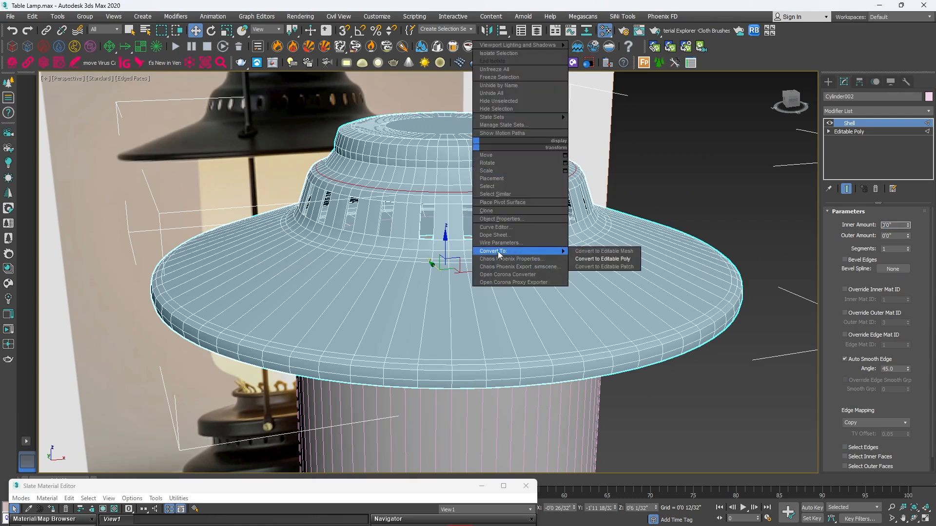
left_click(625, 259)
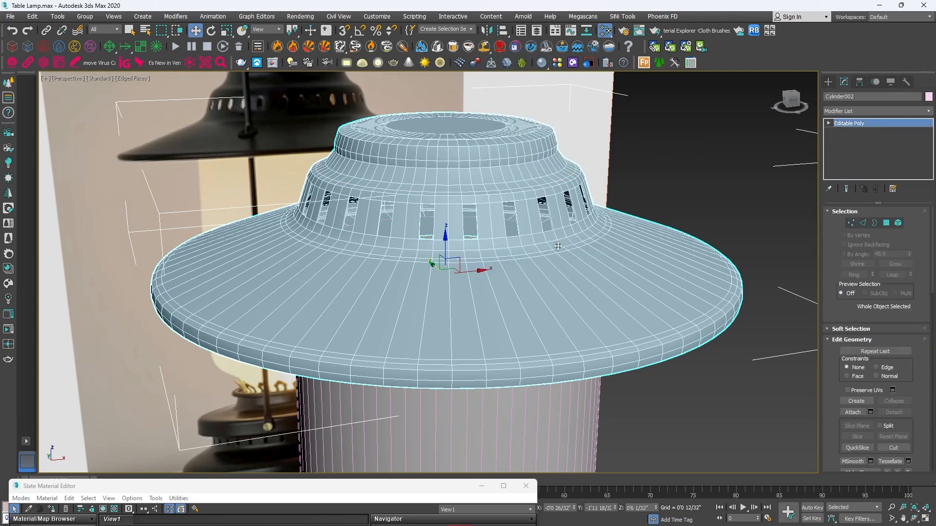
Apply a MeshSmooth modifier with 3 iterations to the thickened lampshade
left_click(828, 82)
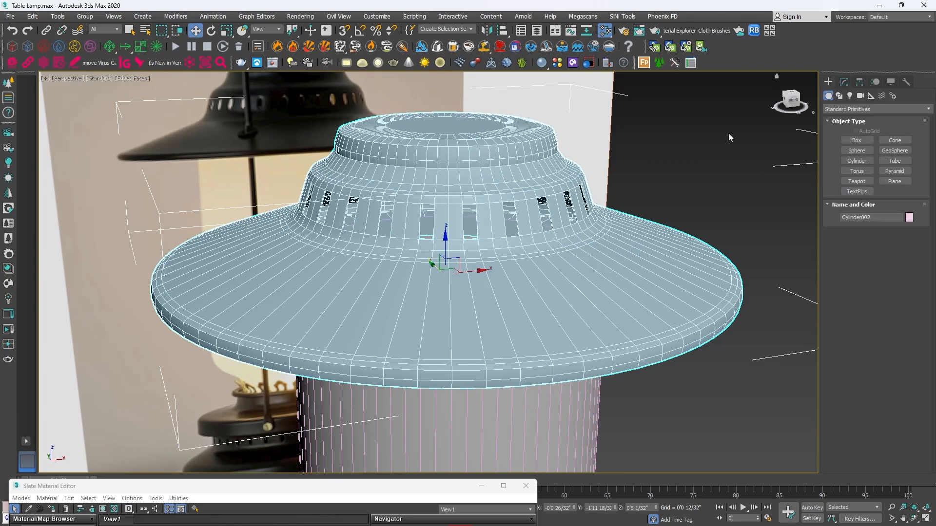
scroll(728, 133, "up", 3)
left_click(842, 81)
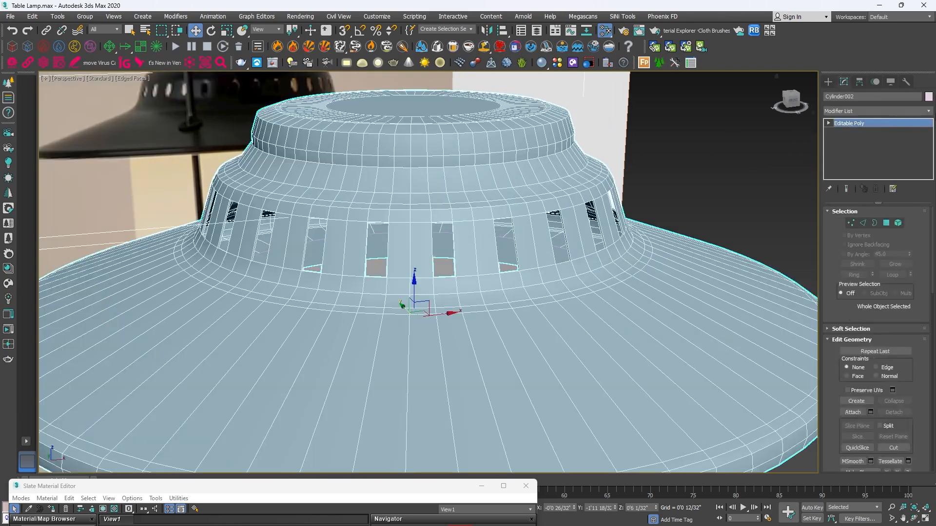
left_click(929, 112)
key("m")
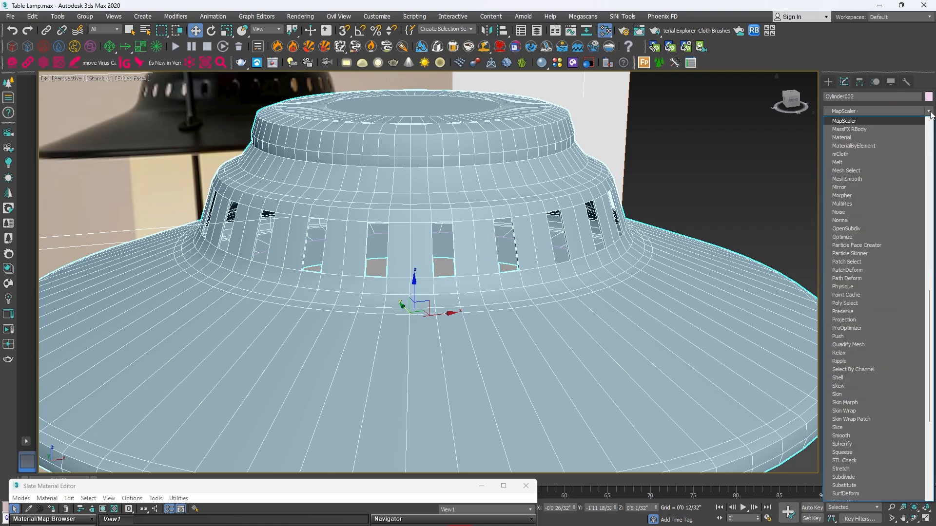
left_click(850, 169)
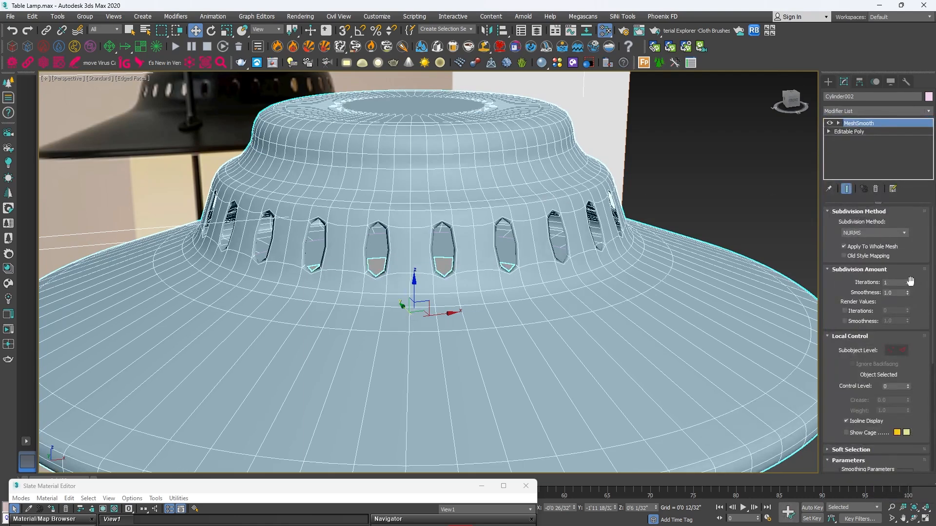
scroll(558, 277, "up", 5)
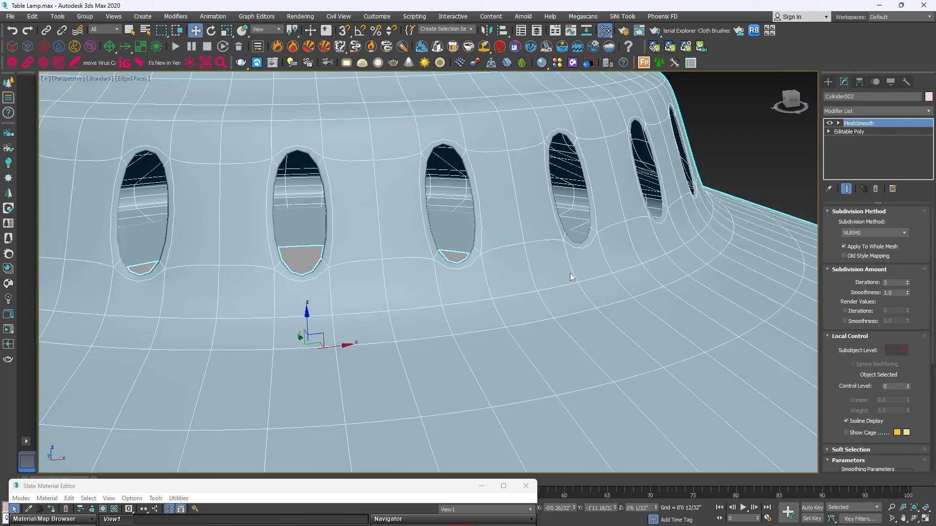
Hide the edged faces and examine the thickness and smoothness of the lampshade's oval vent slots
scroll(481, 261, "down", 5)
scroll(481, 261, "up", 3)
key("F4")
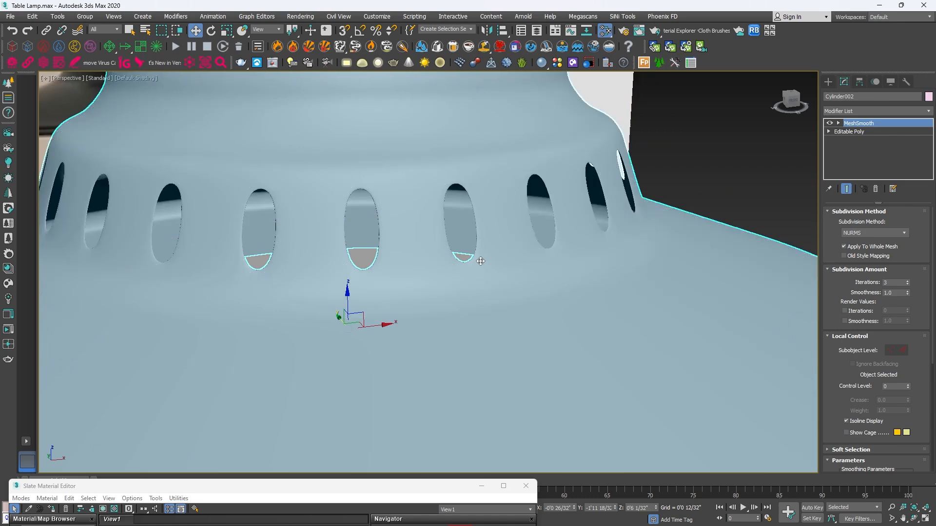
scroll(645, 211, "down", 4)
left_click(715, 188)
middle_click_drag(599, 193, 505, 194, "alt")
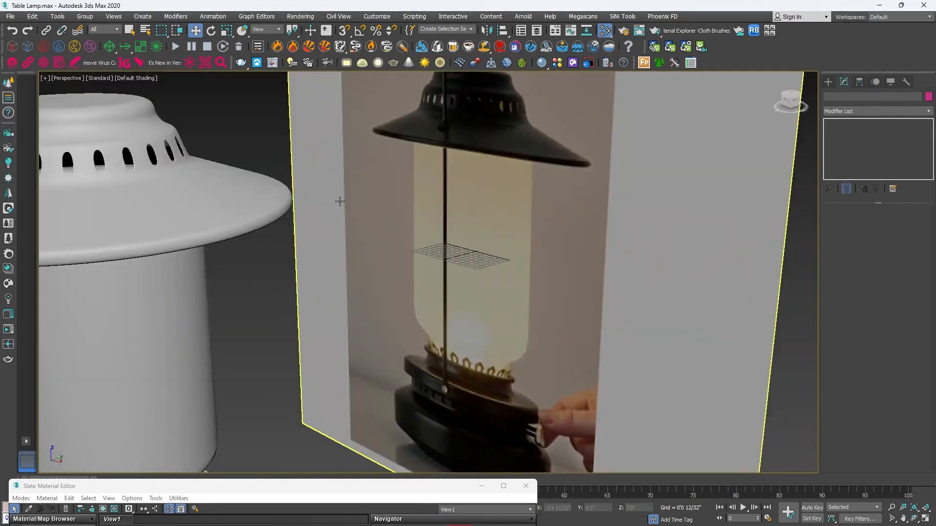
middle_click_drag(338, 200, 570, 259)
scroll(489, 265, "up", 5)
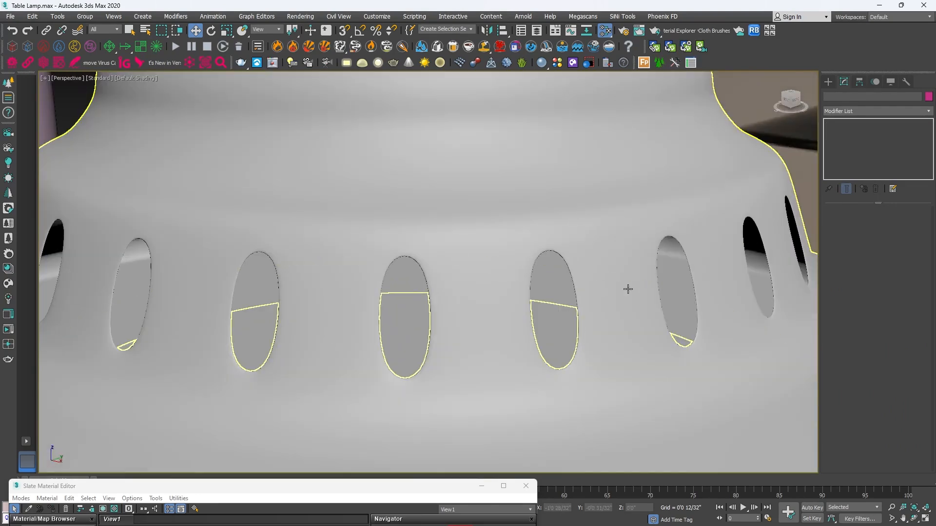
scroll(628, 289, "down", 4)
left_click(609, 267)
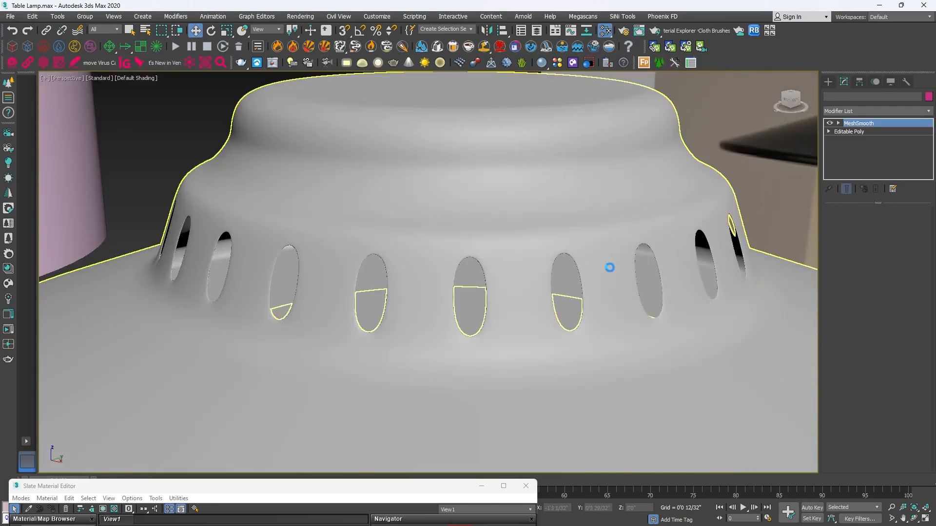
Undo the lampshade's smoothing, its poly conversion and the last reduction of the Shell's inner amount
key("ctrl+z")
key("ctrl+z")
key("ctrl+z")
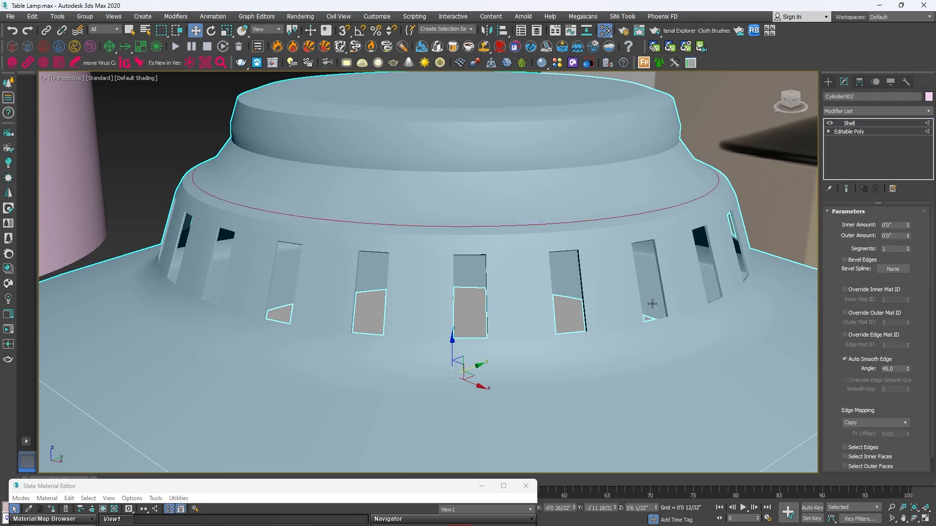
key("ctrl+z")
Convert the lampshade with its 0'0 2/32" inner shell thickness to an Editable Poly
scroll(639, 282, "up", 4)
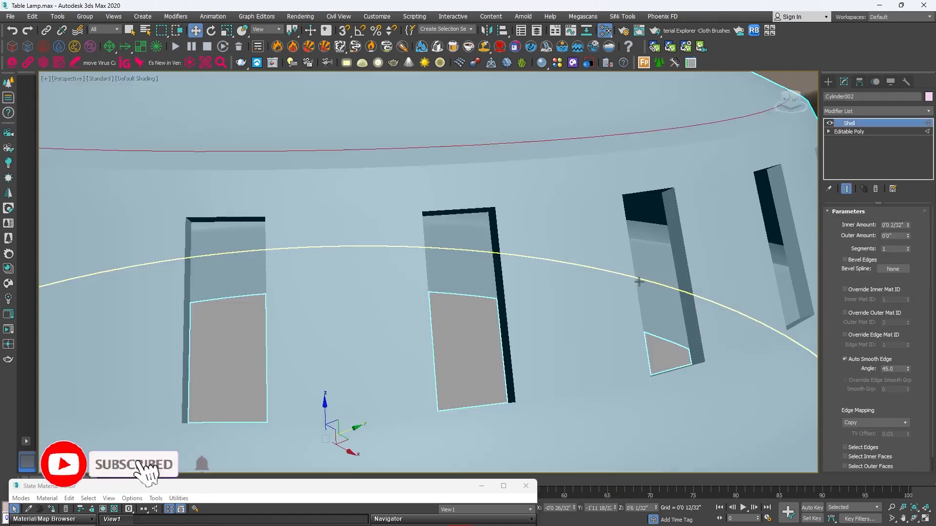
middle_click_drag(639, 281, 556, 266)
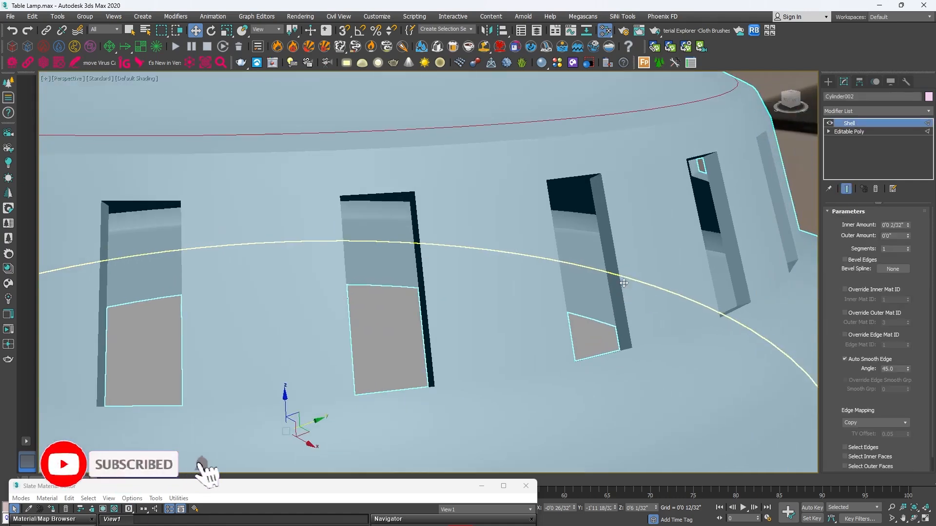
right_click(610, 137)
mouse_move(642, 241)
left_click(731, 247)
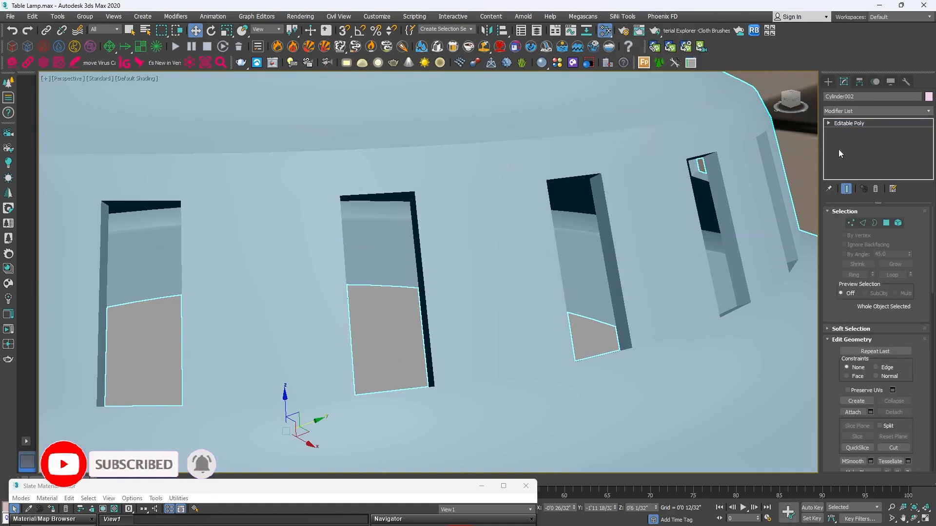
Add a MeshSmooth modifier to the converted lampshade
left_click(827, 82)
left_click(843, 82)
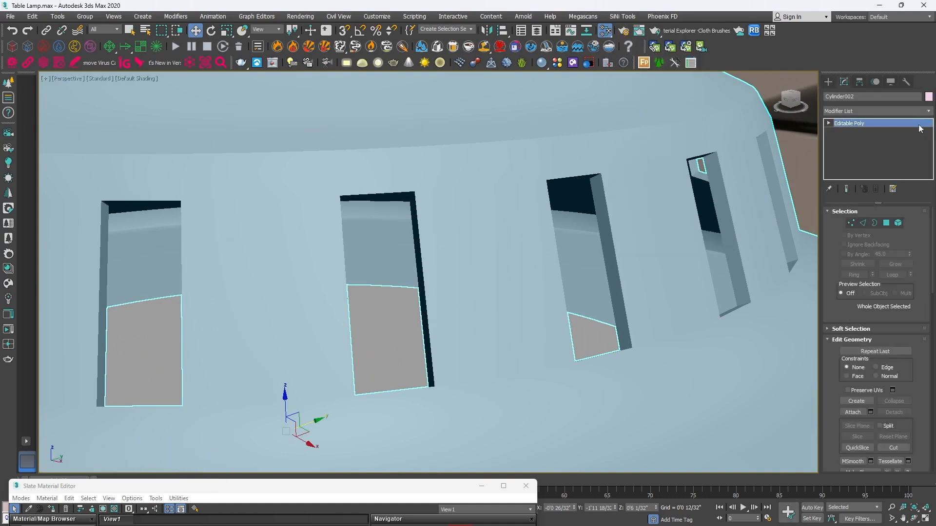
left_click(928, 111)
key("m")
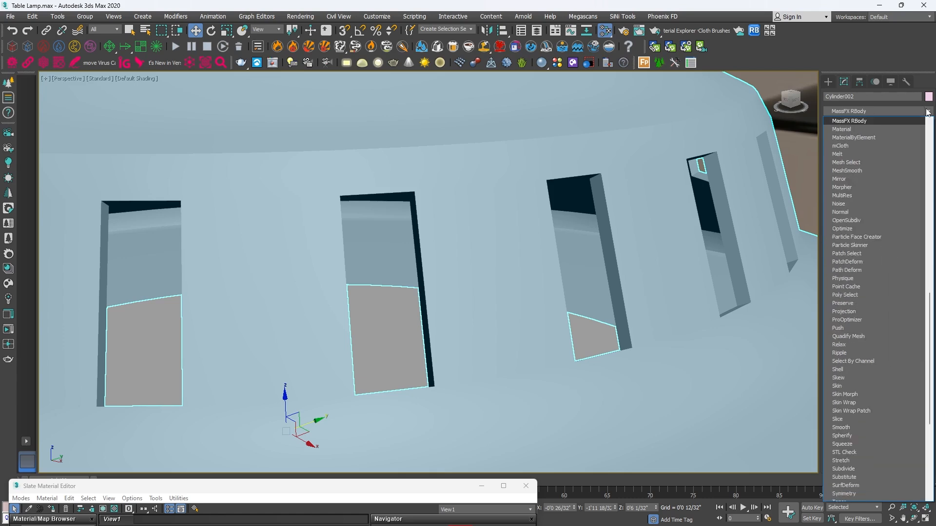
left_click(850, 172)
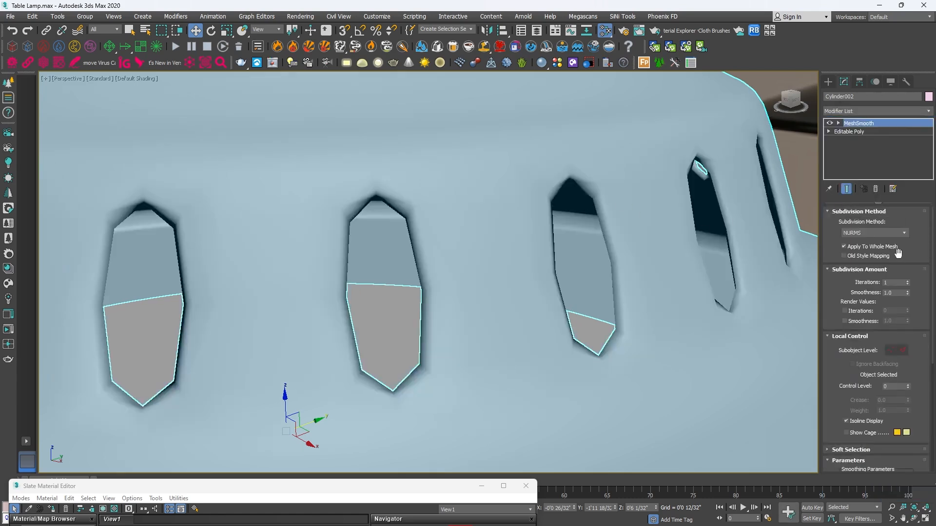
Set the lampshade's MeshSmooth iterations to 3
left_click(907, 281)
left_click(907, 280)
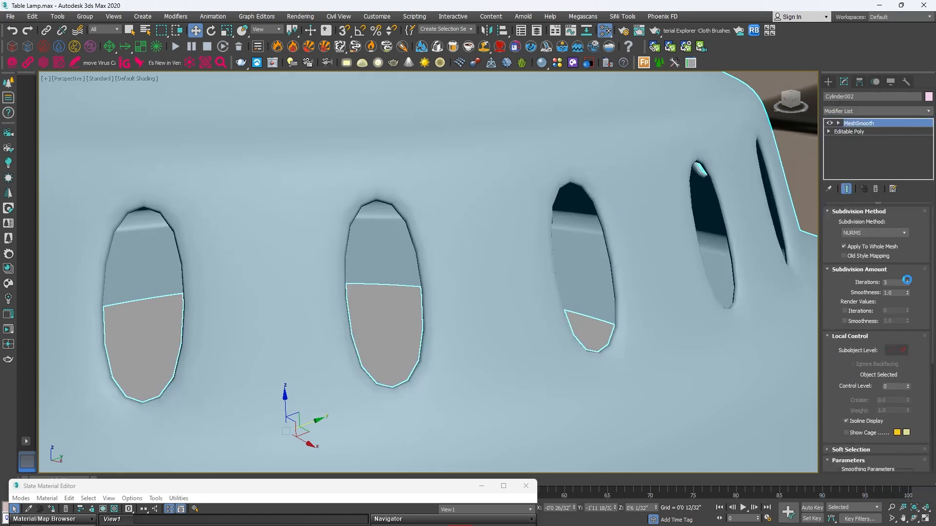
scroll(566, 230, "down", 6)
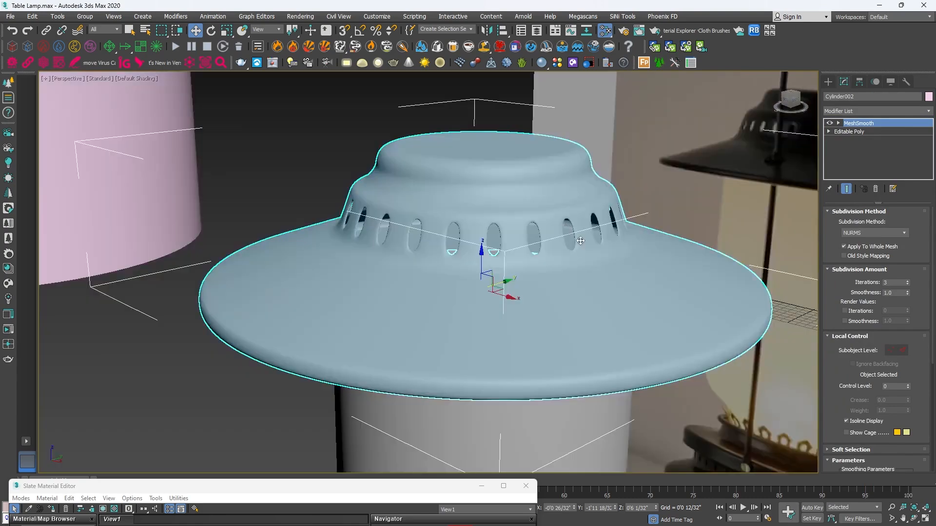
scroll(581, 241, "down", 2)
Select the slotted lamp base and remove its MeshSmooth modifier
middle_click_drag(580, 240, 595, 192, "alt")
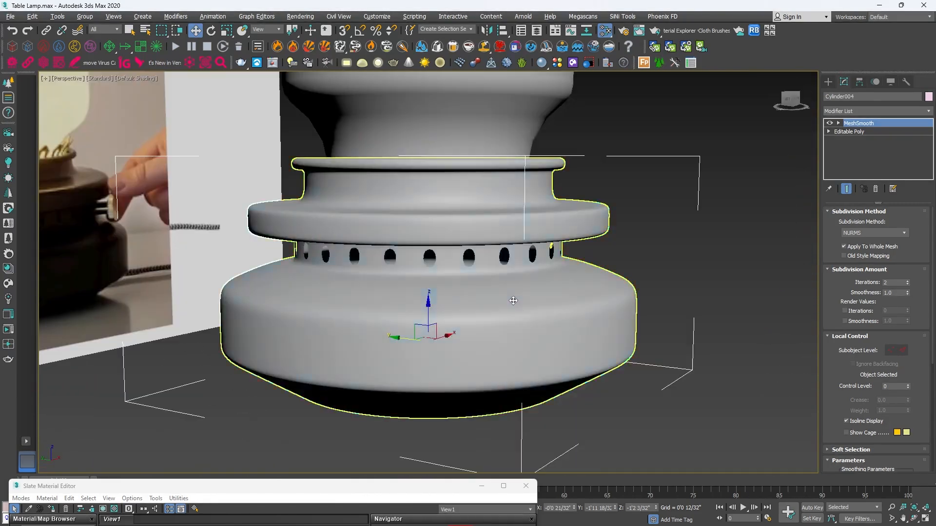
middle_click_drag(521, 288, 546, 303)
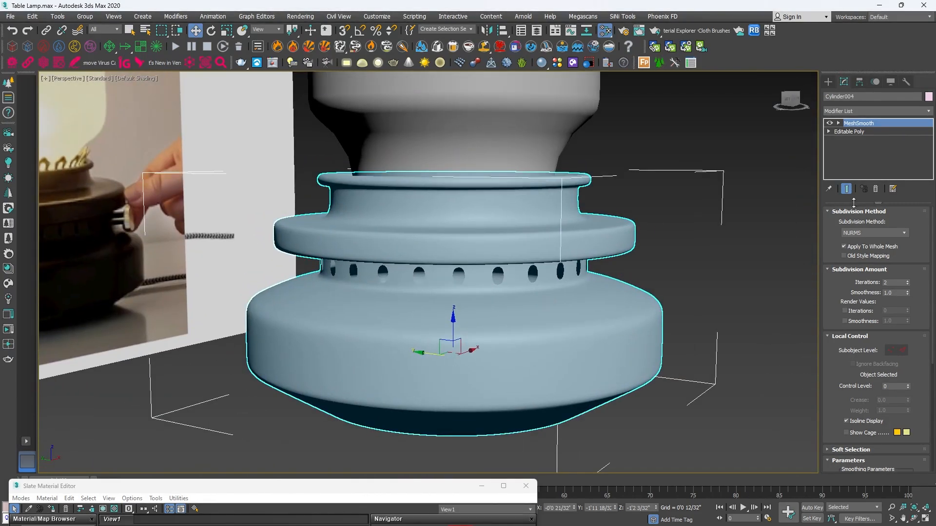
left_click(875, 190)
Add a Shell modifier to the lamp base and set its inner amount to 0'0 5/32"
left_click(927, 111)
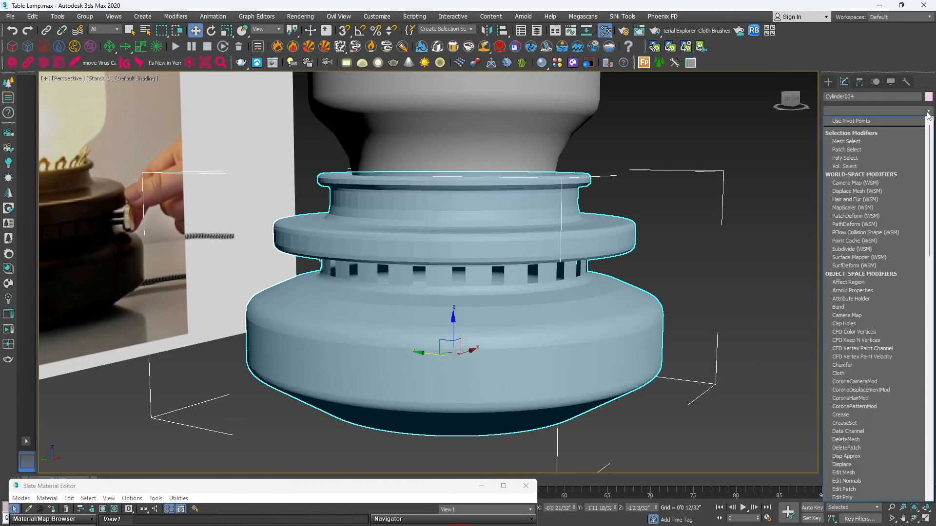
key("s")
key("s")
key("s")
key("s")
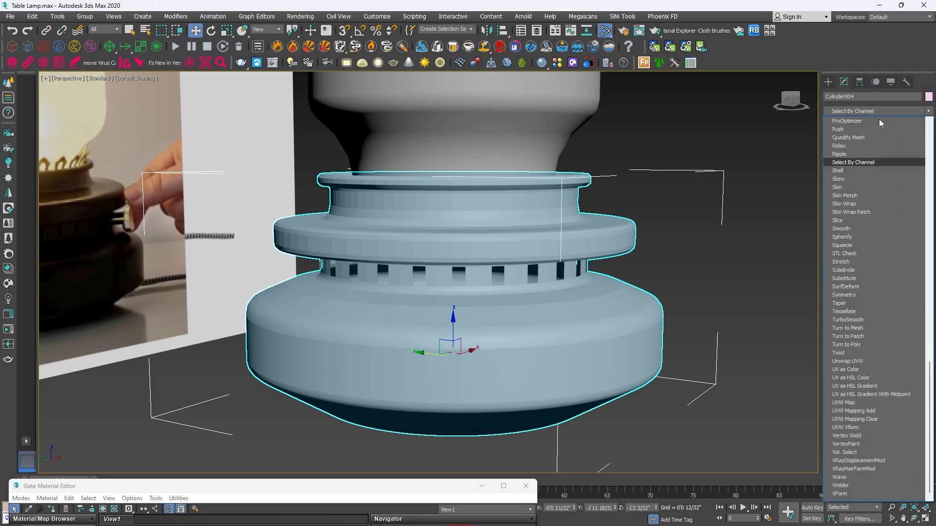
left_click(838, 171)
scroll(568, 280, "up", 6)
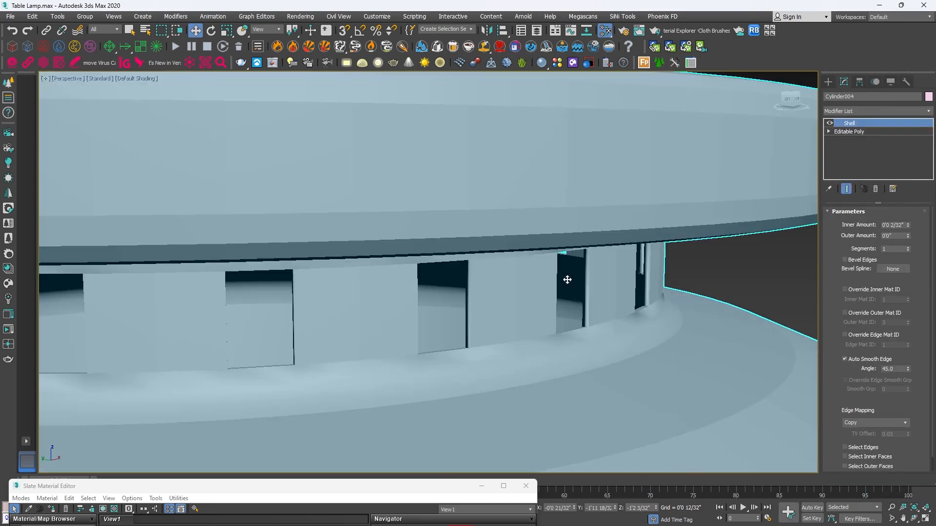
mouse_move(571, 280)
middle_mouse_down("alt")
mouse_move(594, 276)
mouse_move(578, 275)
middle_mouse_up("alt")
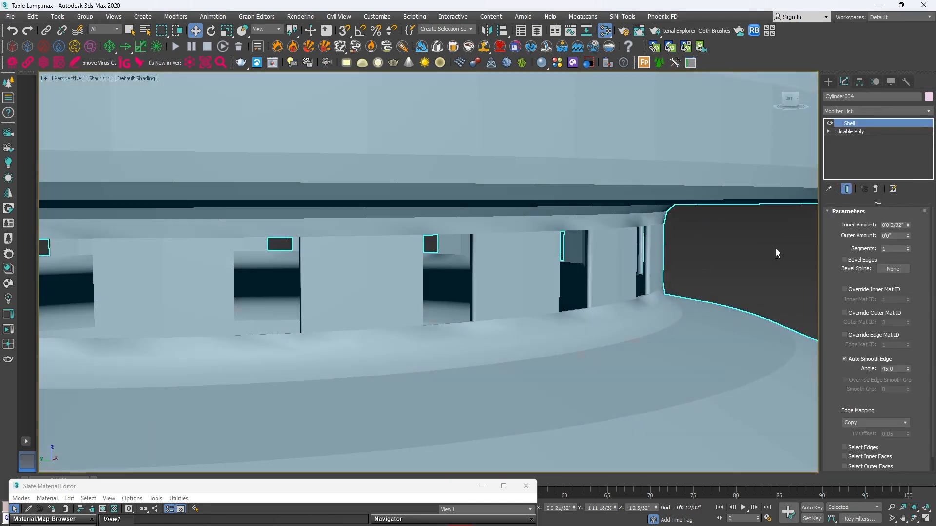
left_click_drag(908, 224, 900, 130)
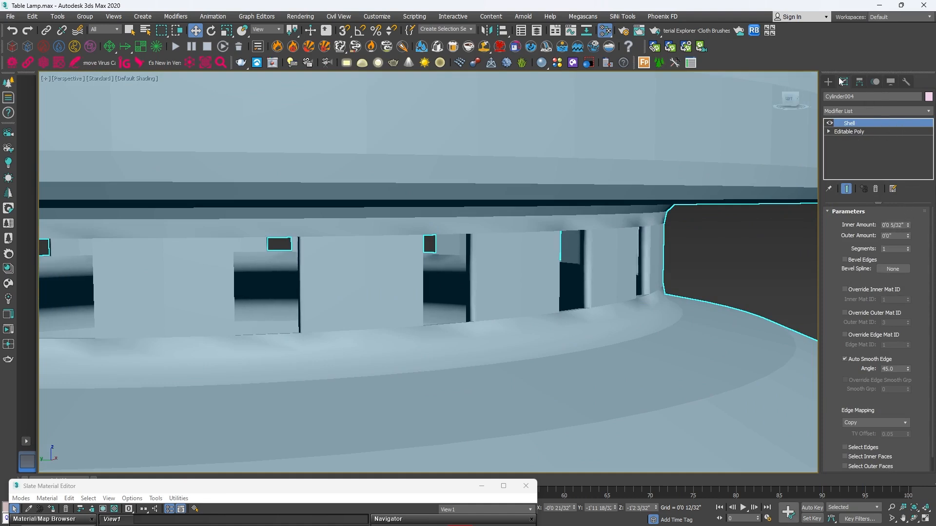
Convert the shelled lamp base to an Editable Poly
right_click(478, 251)
mouse_move(560, 354)
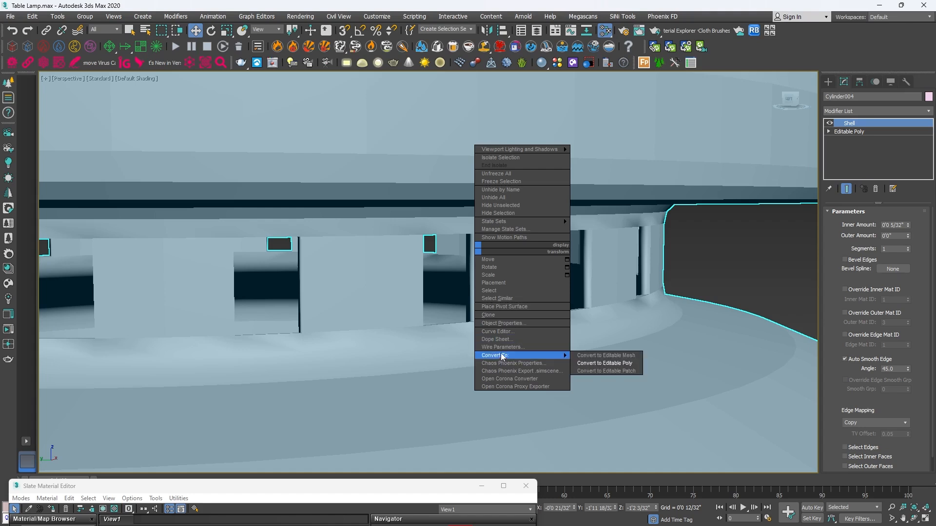
left_click(609, 362)
Add a MeshSmooth modifier with 2 iterations to the lamp base and check its vent slots
left_click(828, 81)
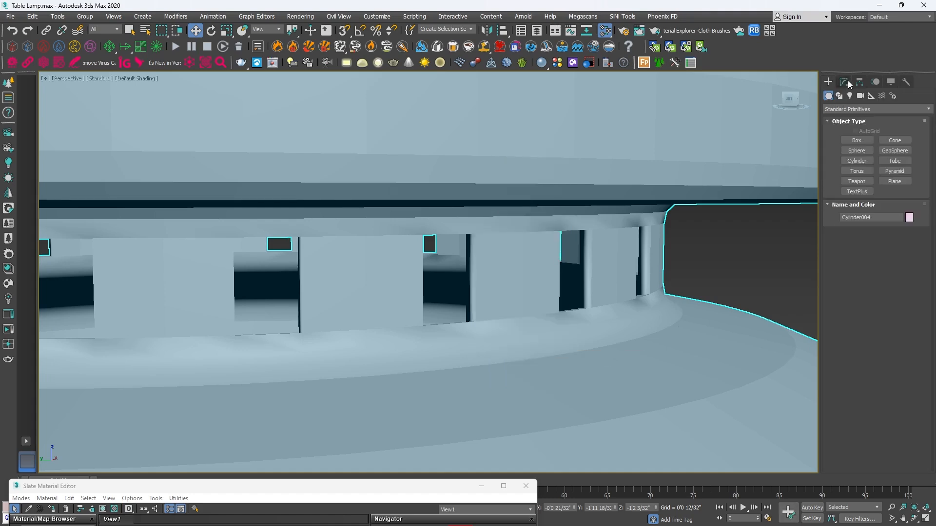
left_click(845, 82)
left_click(927, 111)
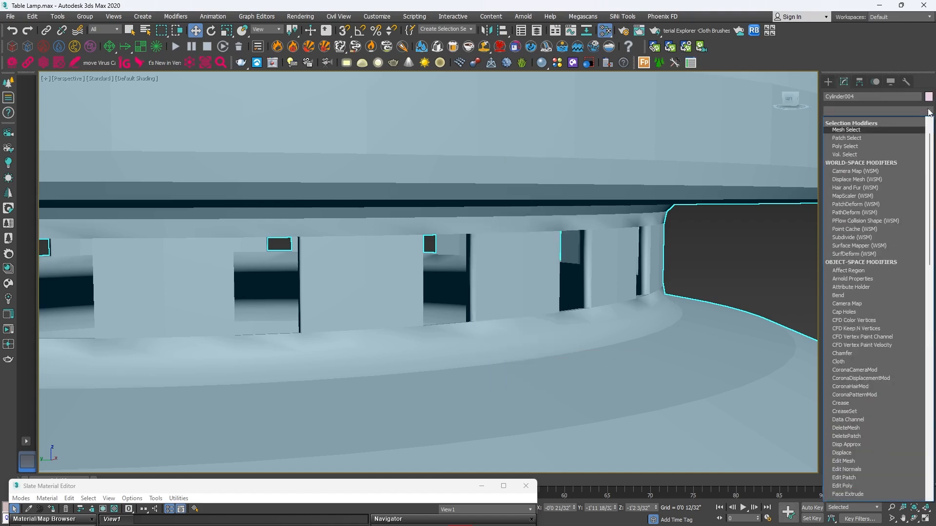
key("m")
left_click(851, 172)
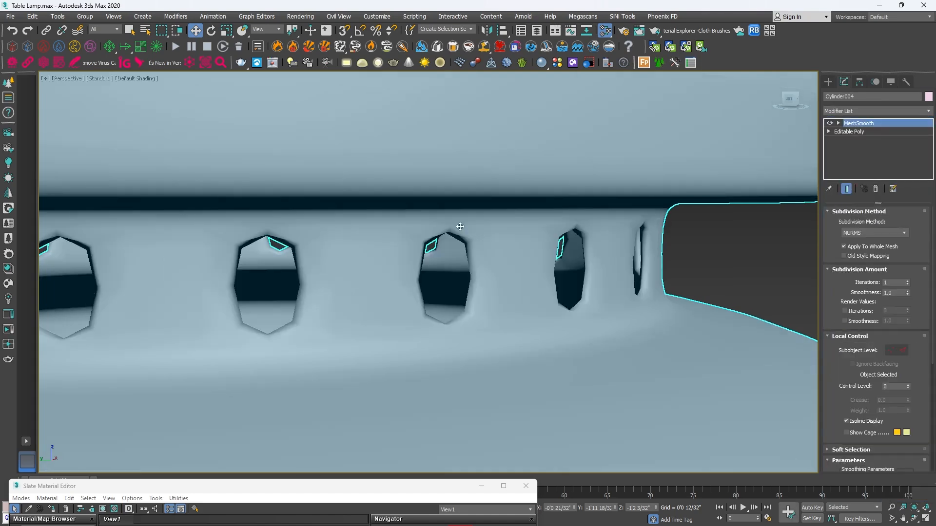
scroll(546, 285, "down", 3)
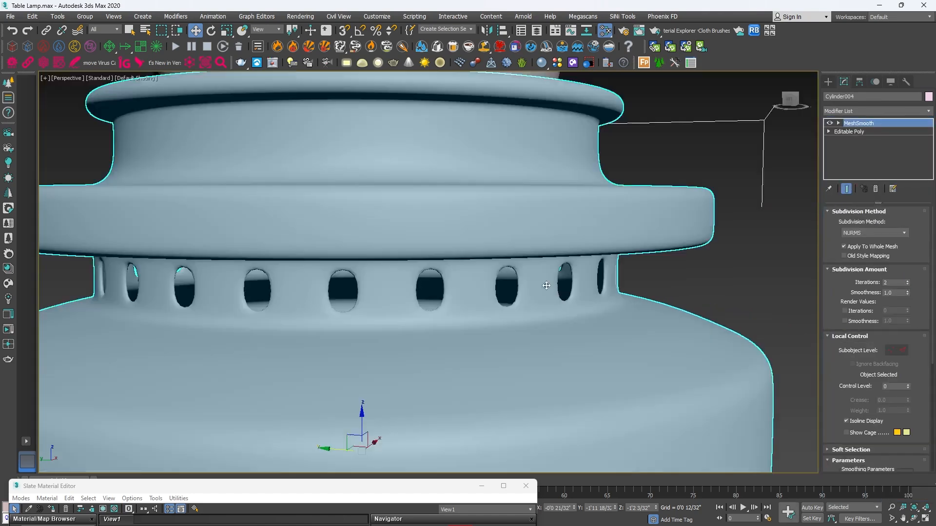
scroll(529, 282, "down", 3)
middle_click_drag(538, 296, 583, 295, "alt")
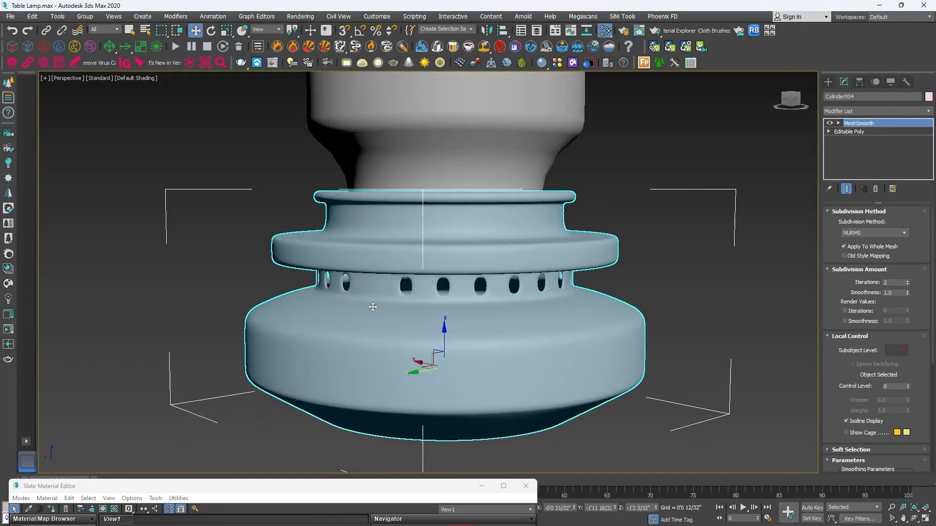
scroll(372, 305, "up", 4)
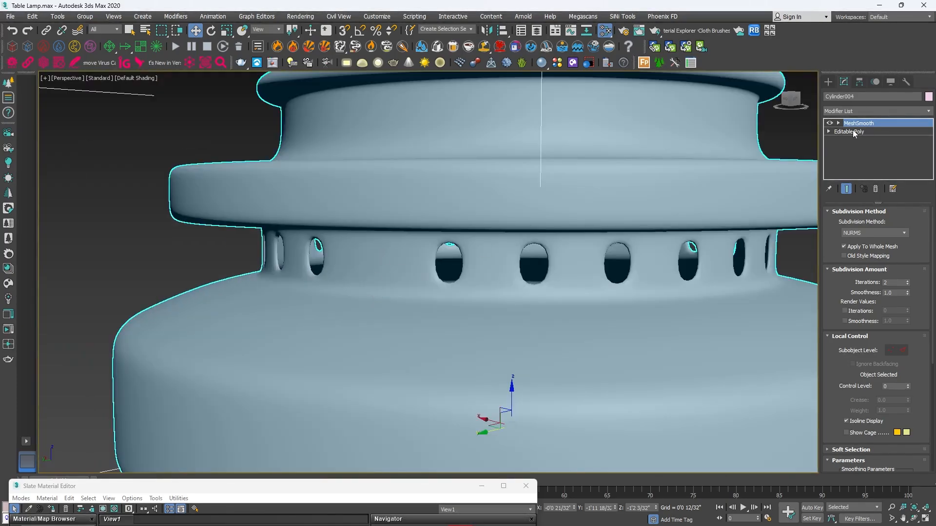
Try to delete two adjacent outer polygons in the wide unslotted section of the base's vent band
left_click(854, 132)
middle_click_drag(351, 267, 391, 271, "alt")
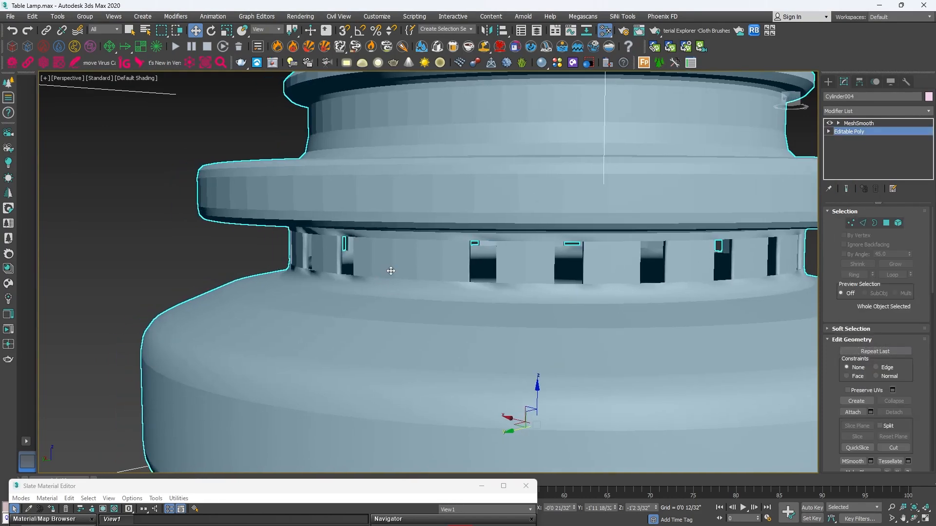
key("4")
left_click(405, 266)
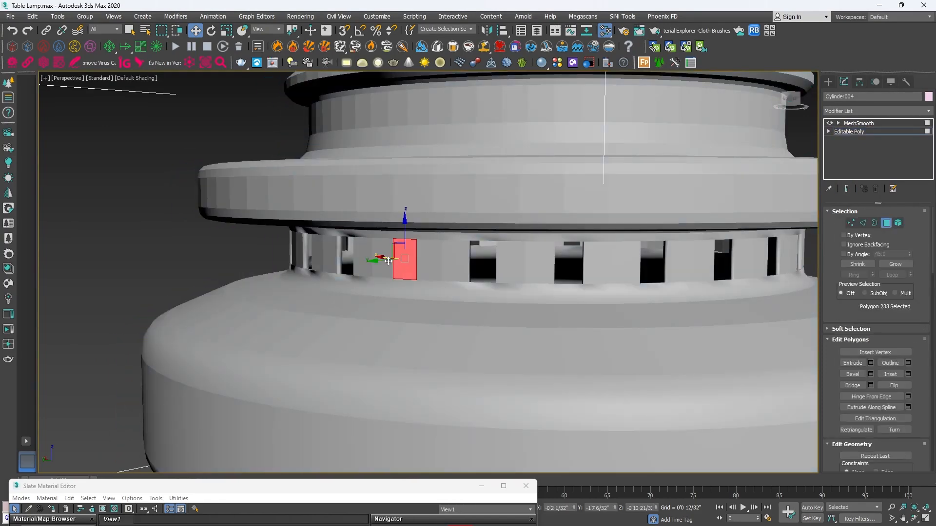
left_click(388, 262, "ctrl")
scroll(434, 245, "up", 3)
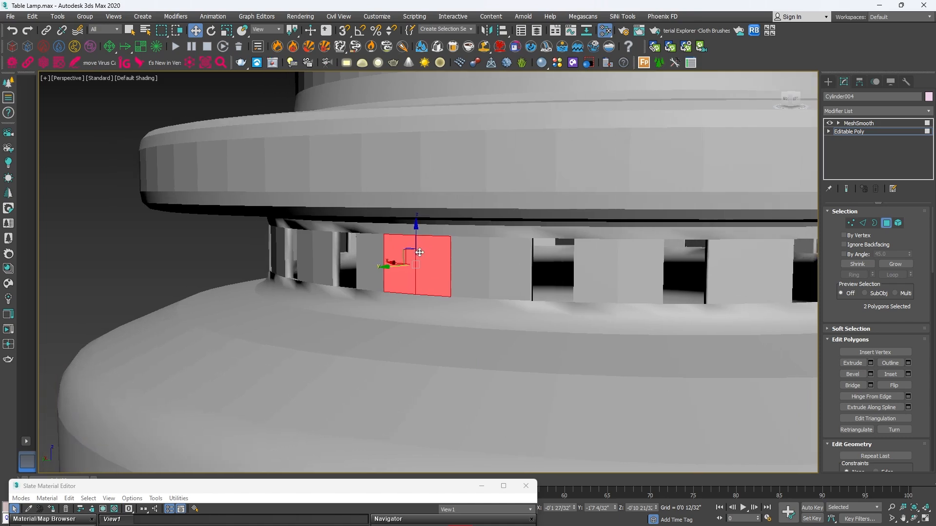
key("Delete")
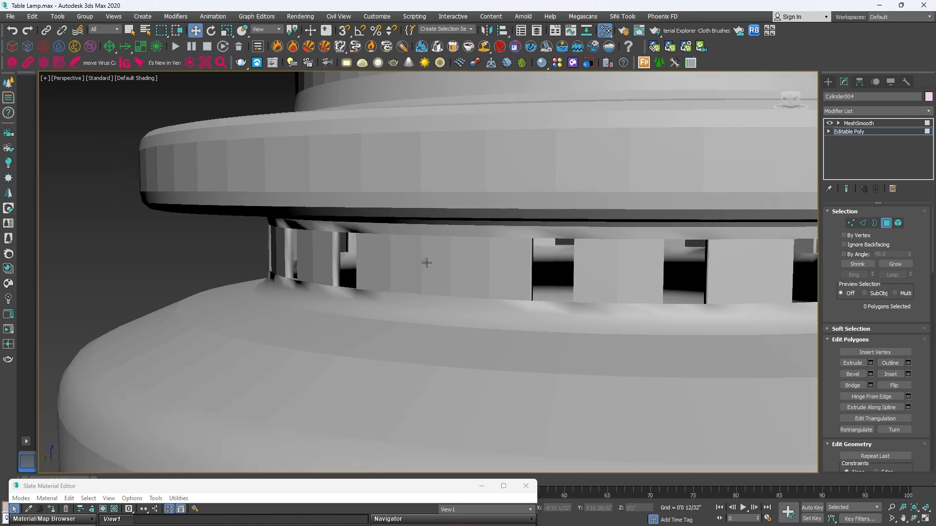
Undo the base's polygon deletion, its smoothing, its poly conversion and the Shell's inner amount increase
key("ctrl+z")
key("ctrl+z")
key("ctrl+z")
key("ctrl+z")
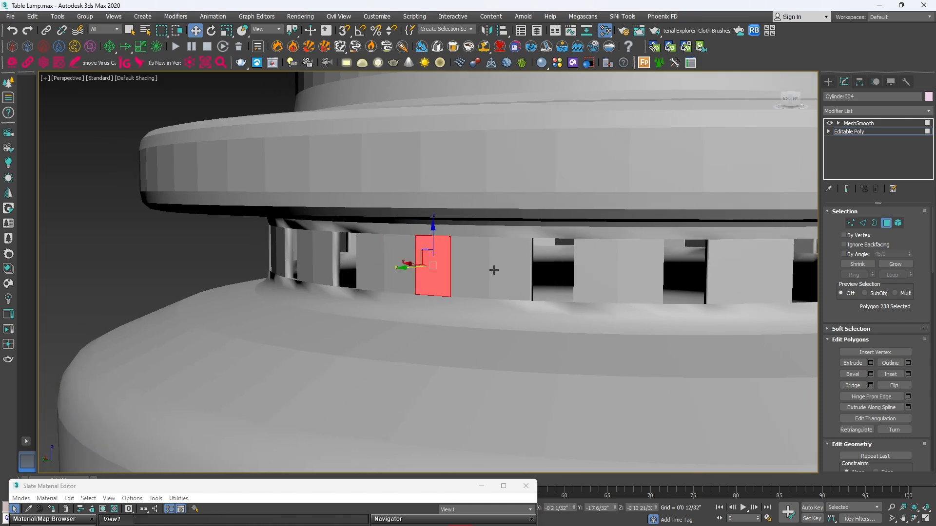
key("ctrl+z")
key("ctrl+z")
key("ctrl+z")
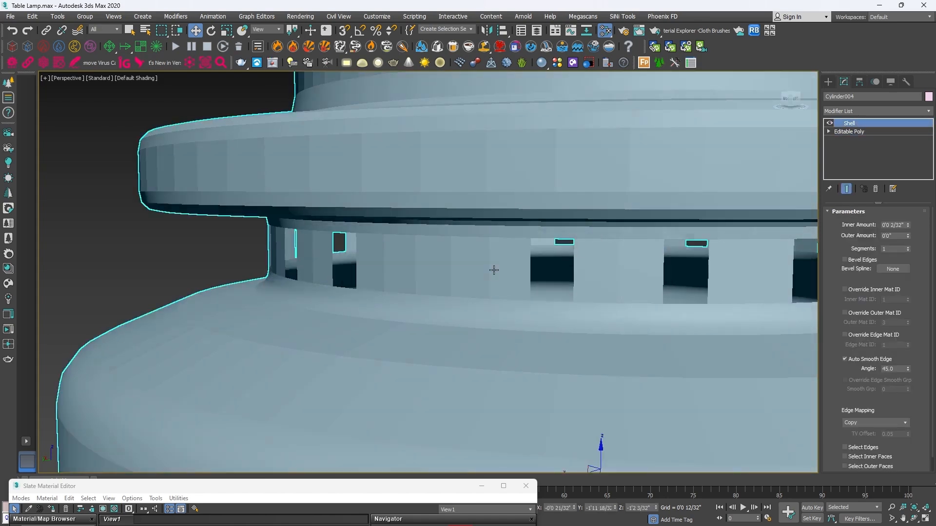
Delete two adjacent polygons in the wide unslotted section of the unshelled base's vent band to open another slot
key("4")
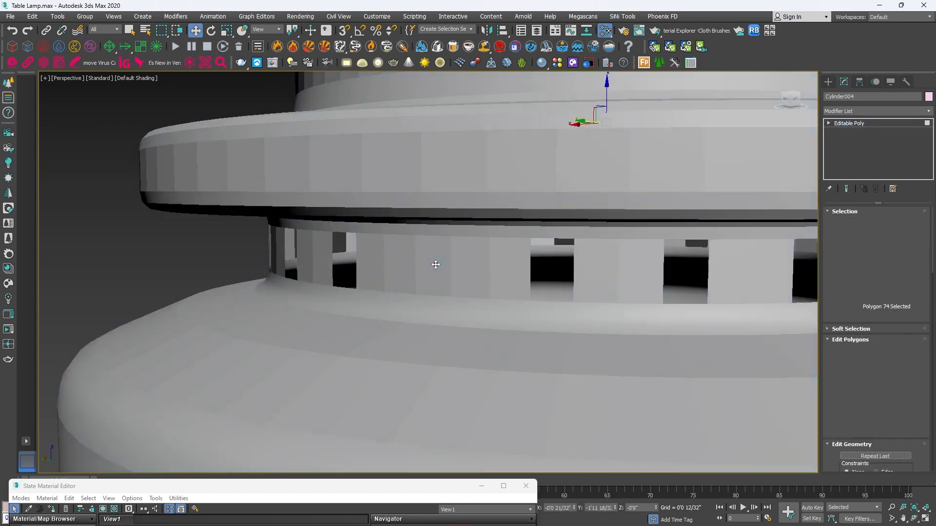
left_click(435, 265)
key("ctrl+z")
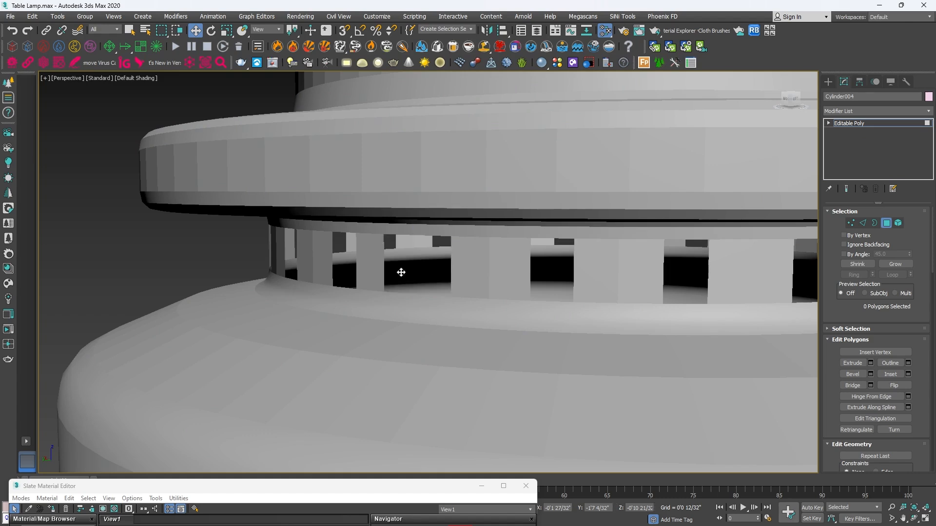
scroll(487, 270, "up", 3)
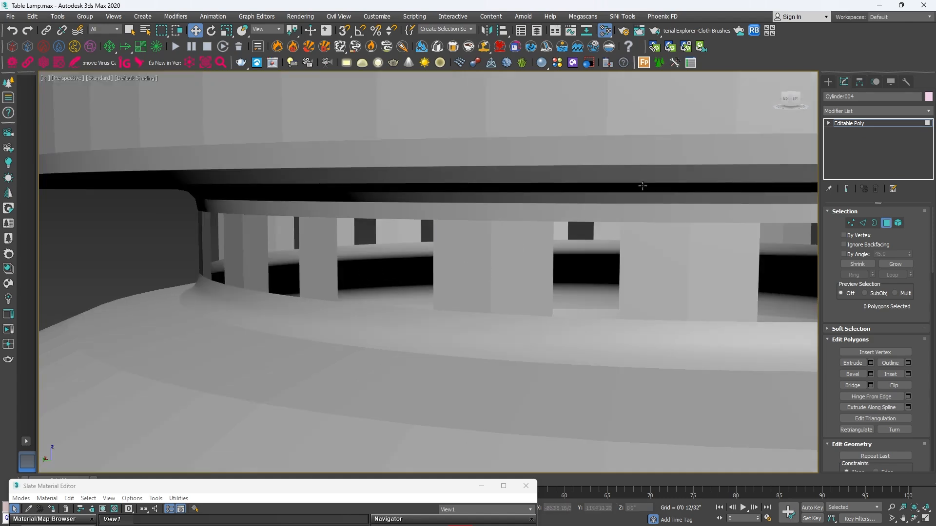
key("4")
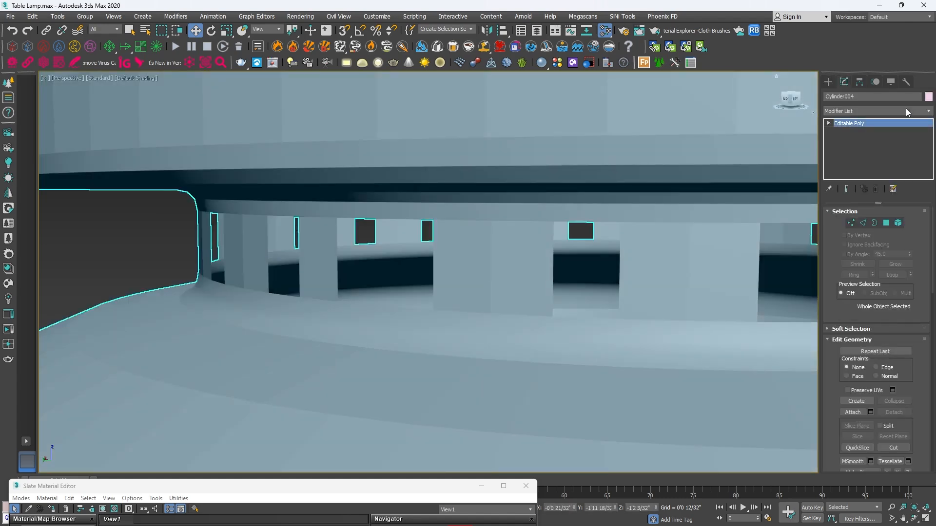
Add a Shell modifier to the lamp base and increase its inner amount for thicker slot walls
left_click(928, 112)
scroll(858, 244, "down", 15)
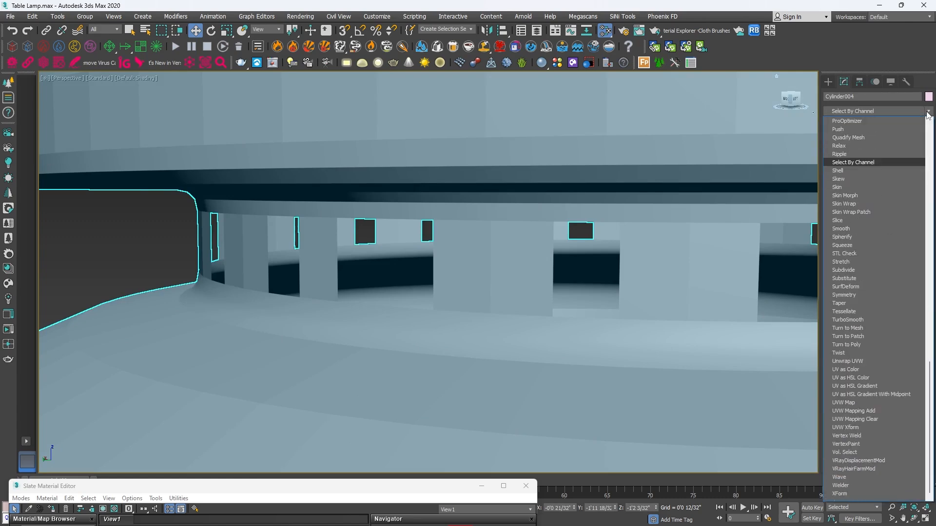
left_click(839, 171)
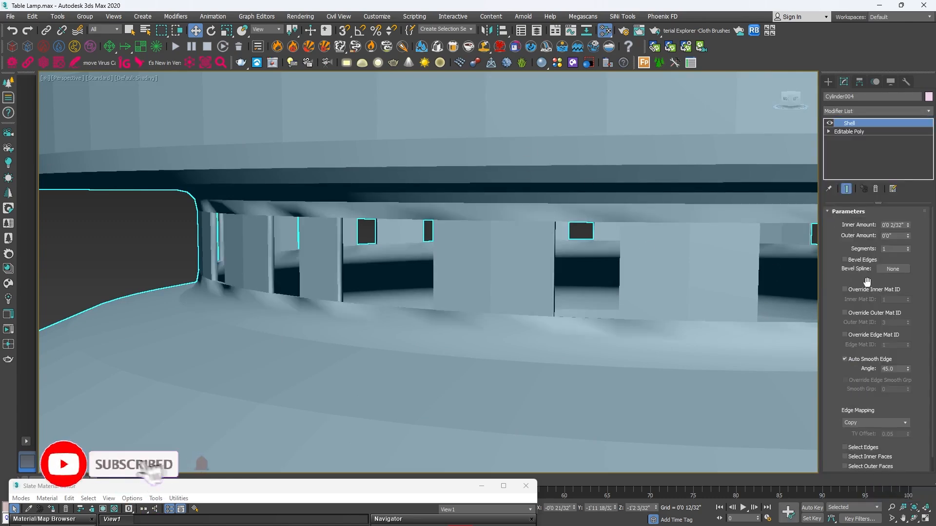
left_click_drag(908, 223, 900, 147)
Convert the thickened lamp base with its added slot to an Editable Poly
left_click(827, 80)
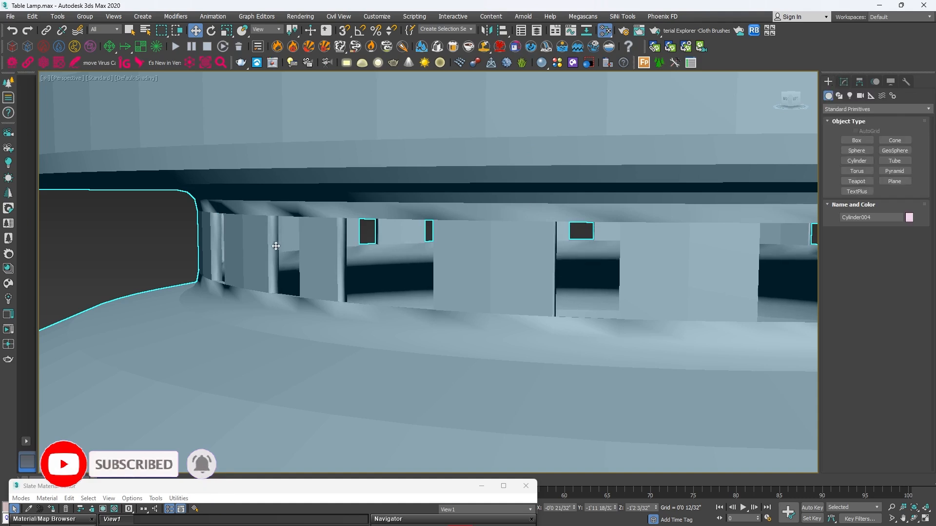
right_click(307, 247)
left_click(439, 362)
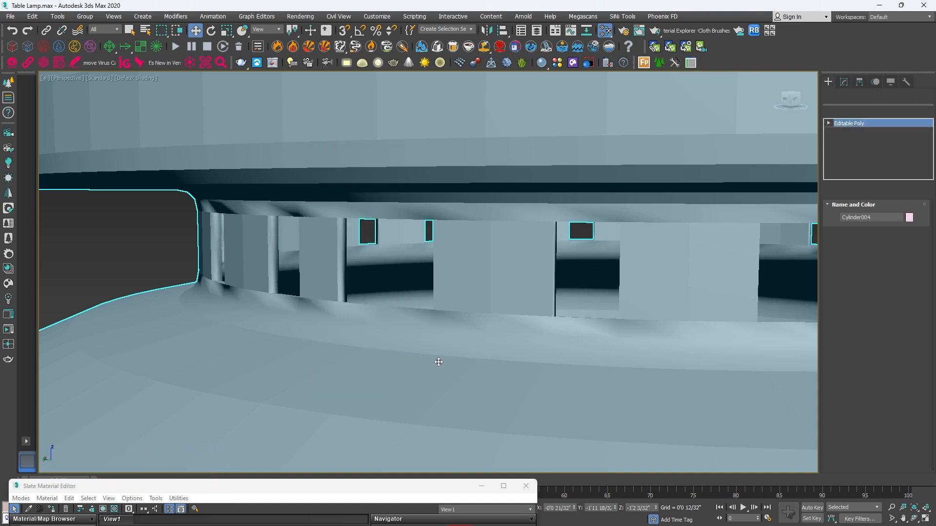
Add a MeshSmooth modifier to the converted lamp base and set its iterations to 2
left_click(827, 84)
left_click(843, 82)
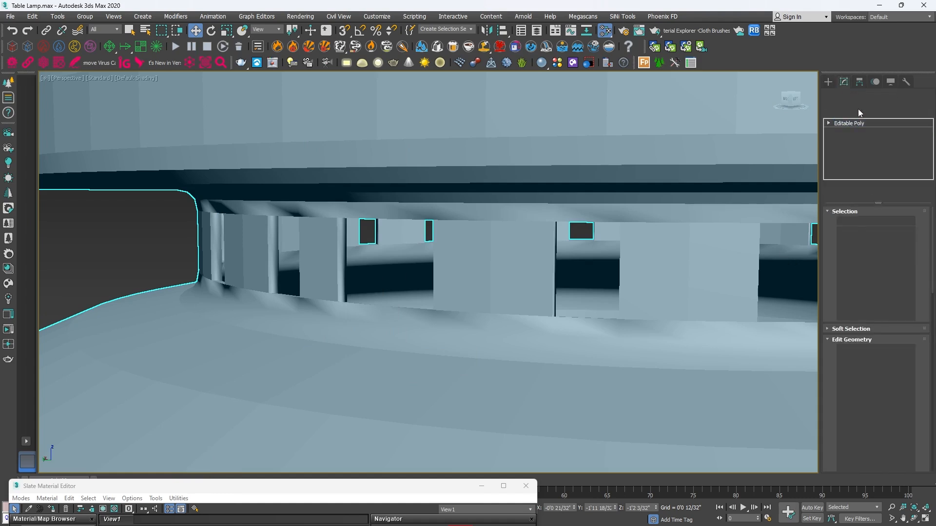
left_click(930, 111)
key("m")
key("m")
key("m")
key("m")
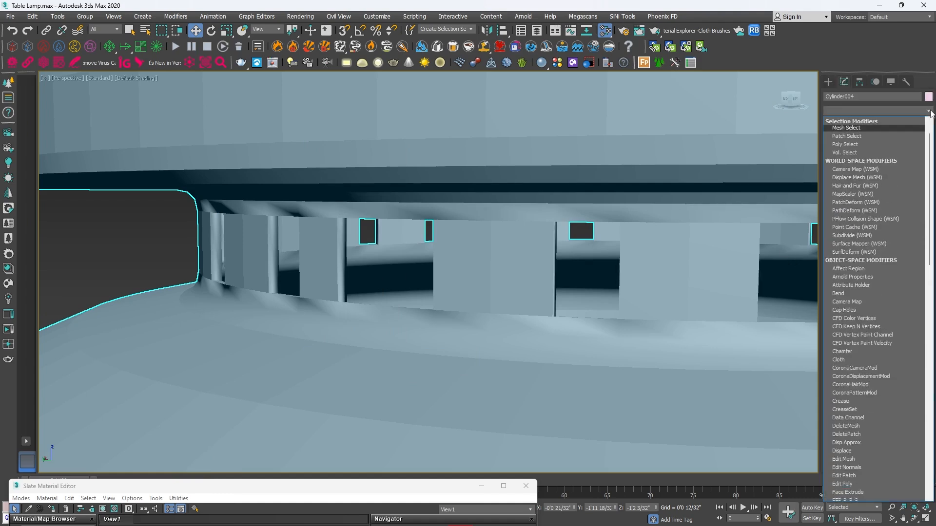
left_click(847, 170)
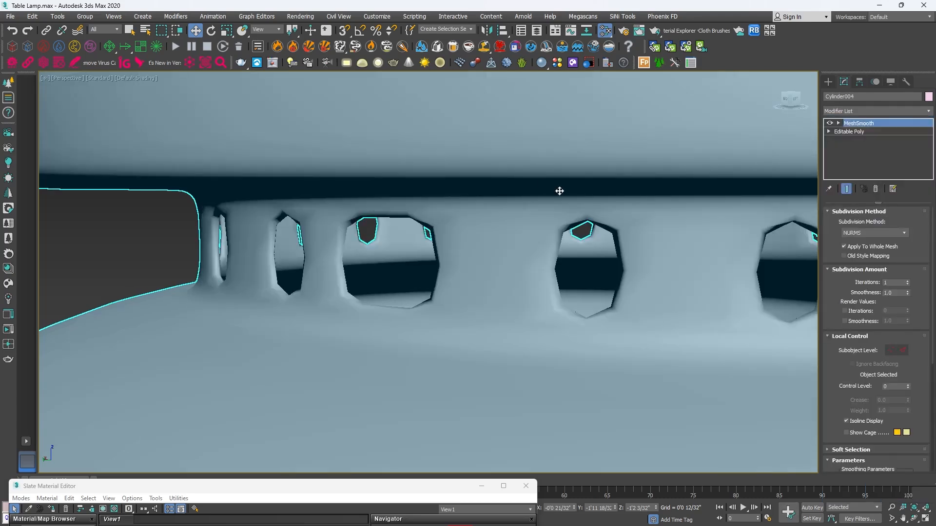
left_click(907, 282)
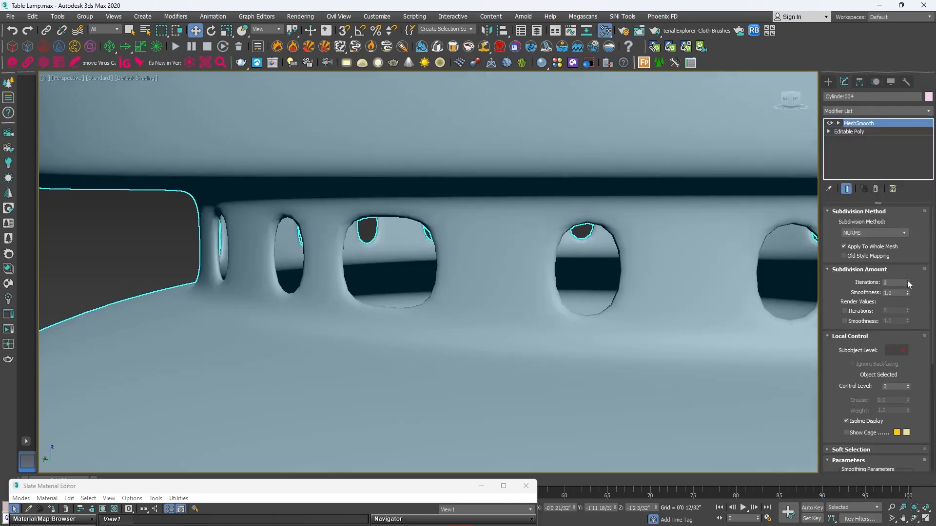
scroll(479, 276, "down", 8)
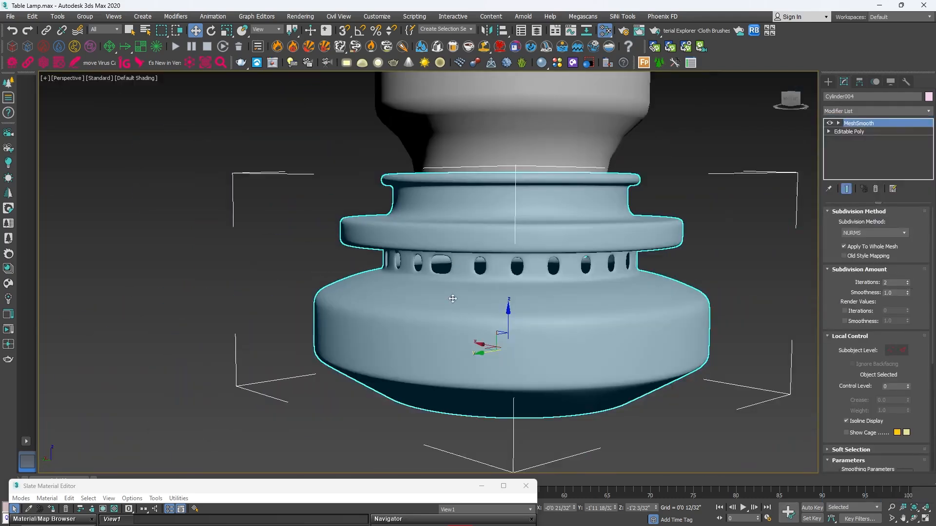
Examine the smoothed lamp base's vent slots from several sides and compare them with the reference photo
scroll(446, 275, "up", 8)
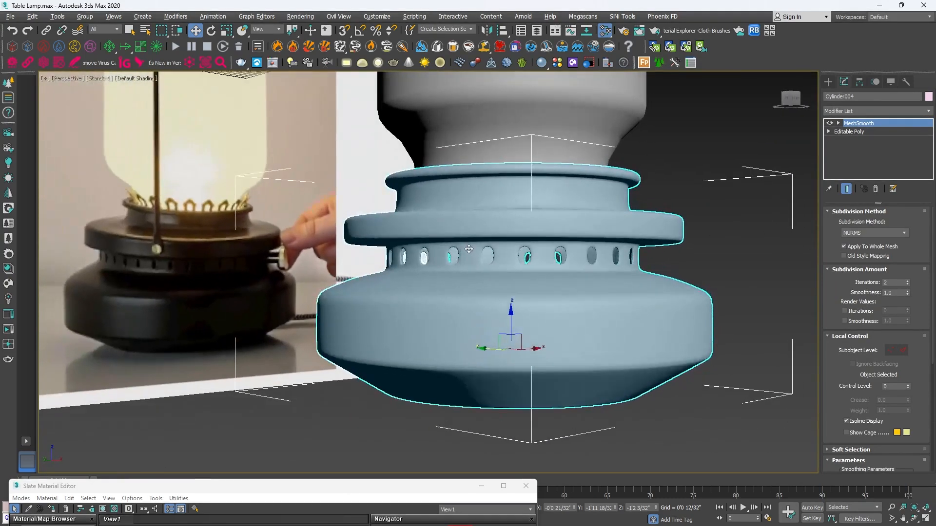
scroll(278, 263, "up", 5)
scroll(499, 273, "down", 10)
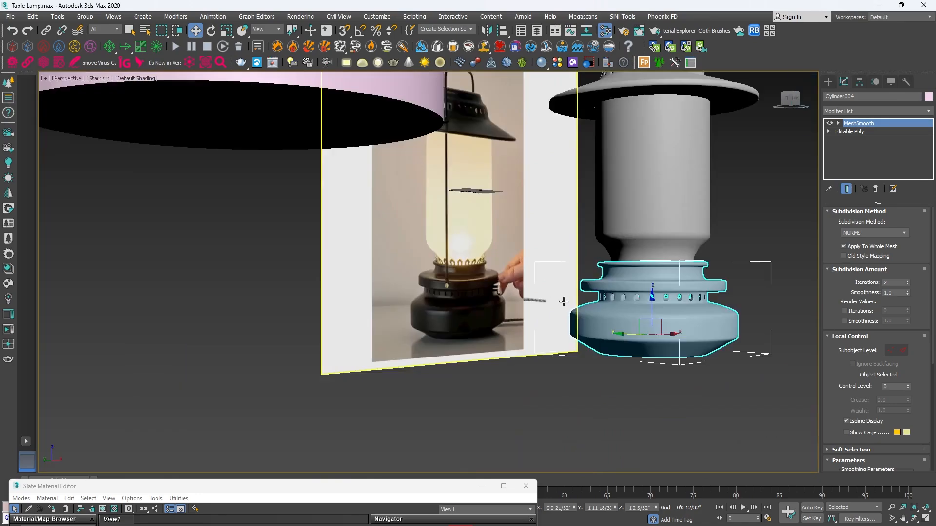
scroll(584, 313, "up", 10)
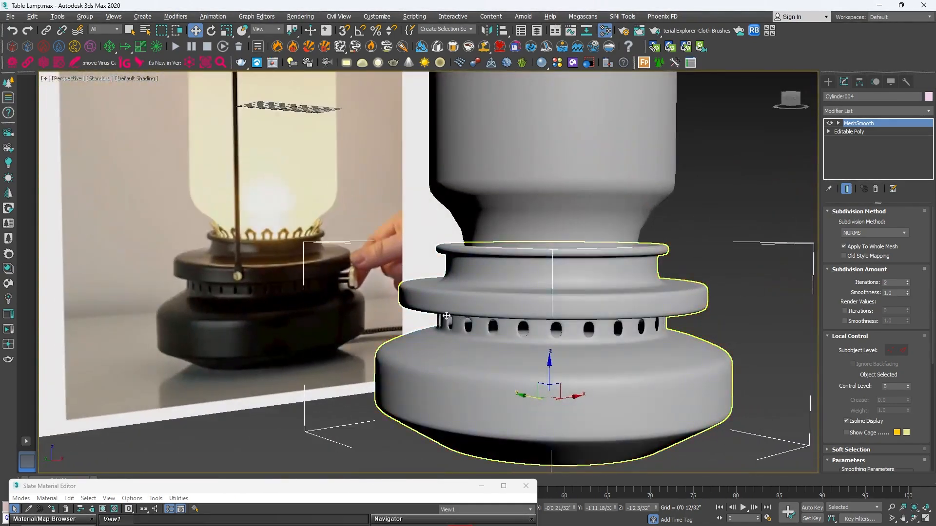
scroll(249, 309, "up", 5)
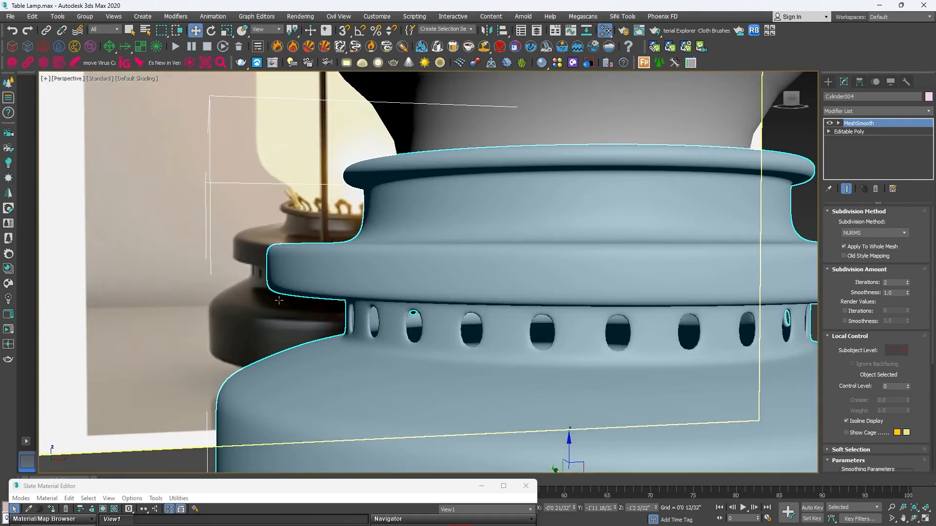
scroll(324, 310, "down", 4)
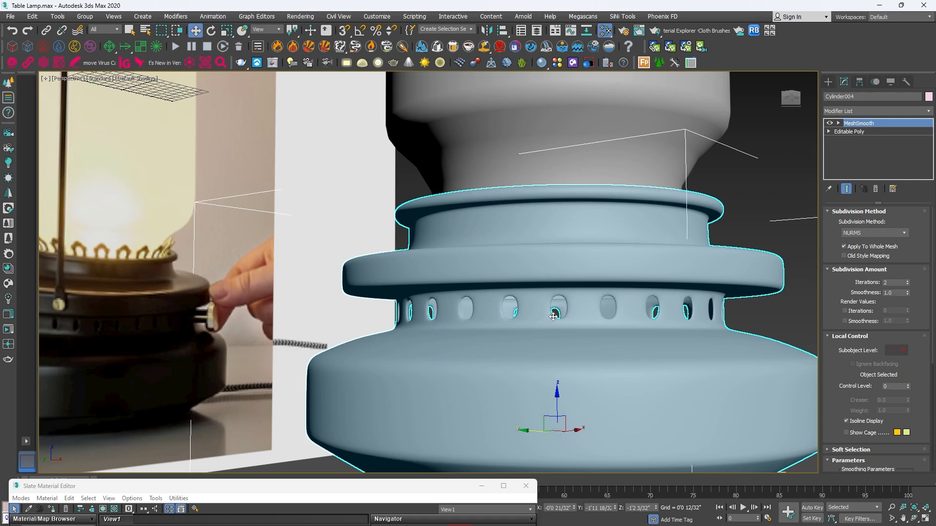
scroll(562, 314, "down", 5)
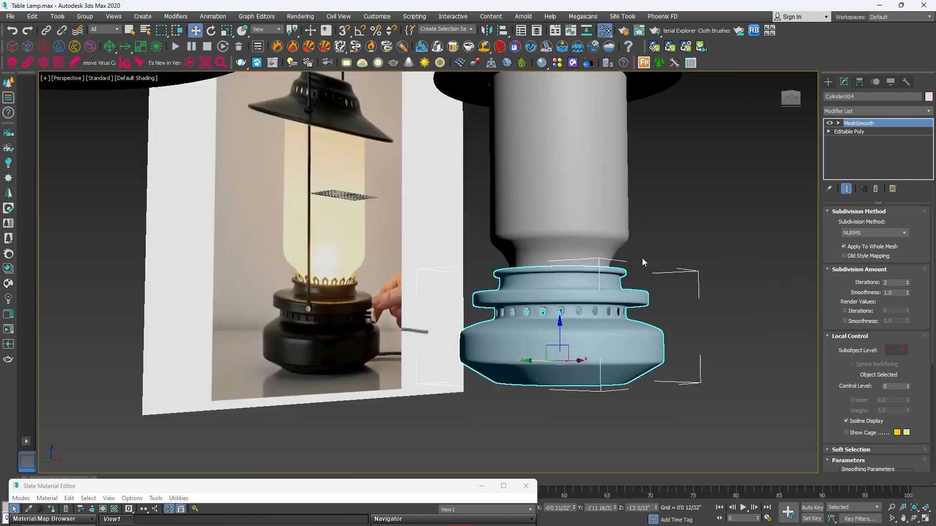
middle_click_drag(643, 262, 608, 269, "alt")
scroll(475, 276, "up", 5)
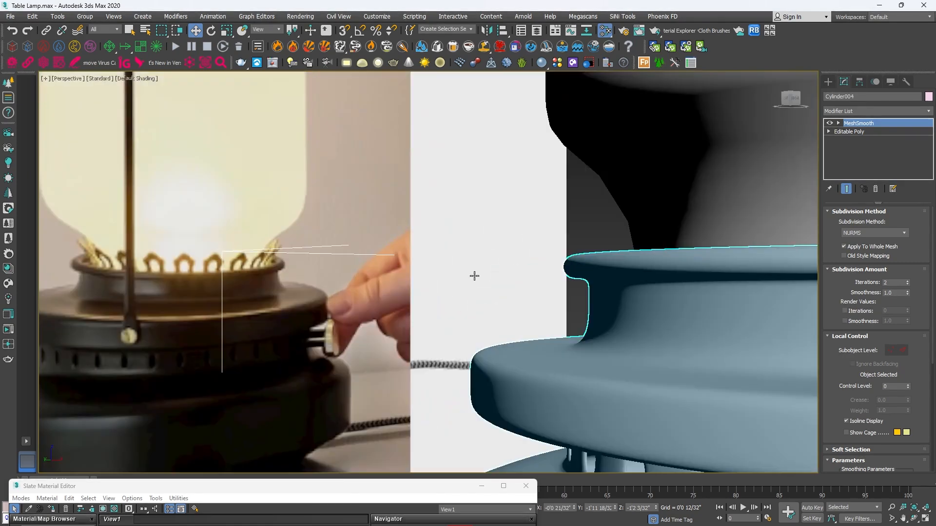
middle_click_drag(474, 276, 441, 297, "alt")
scroll(525, 259, "down", 5)
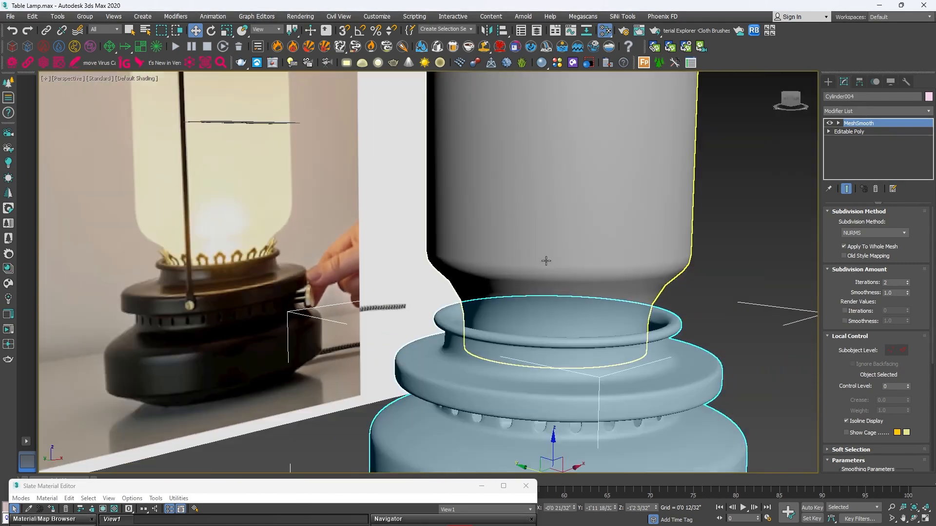
mouse_move(579, 313)
middle_mouse_down()
mouse_move(566, 226)
mouse_move(587, 313)
middle_mouse_up()
key("ctrl+d")
scroll(587, 314, "up", 4)
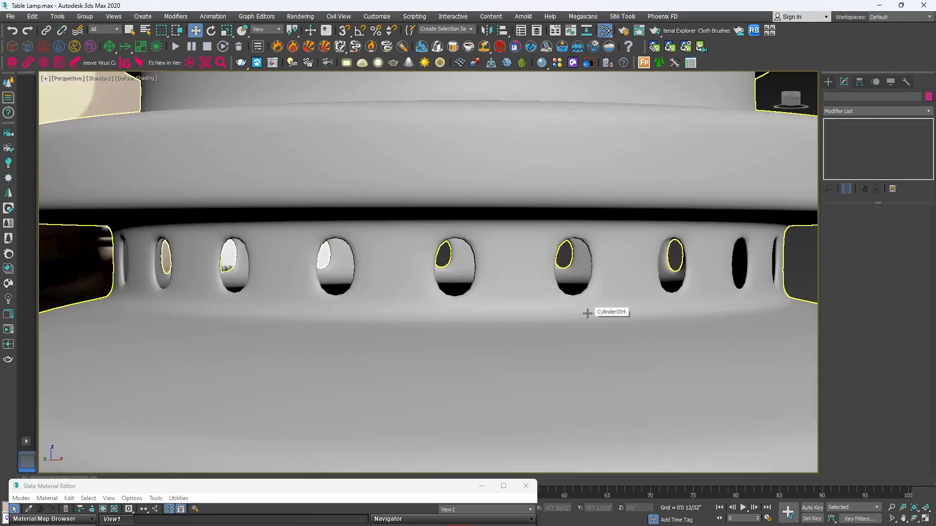
scroll(583, 310, "down", 5)
Hide the slotted lampshade to expose the top of the glass cylinder
left_click(525, 234)
middle_click_drag(525, 234, 524, 326)
left_click(545, 284)
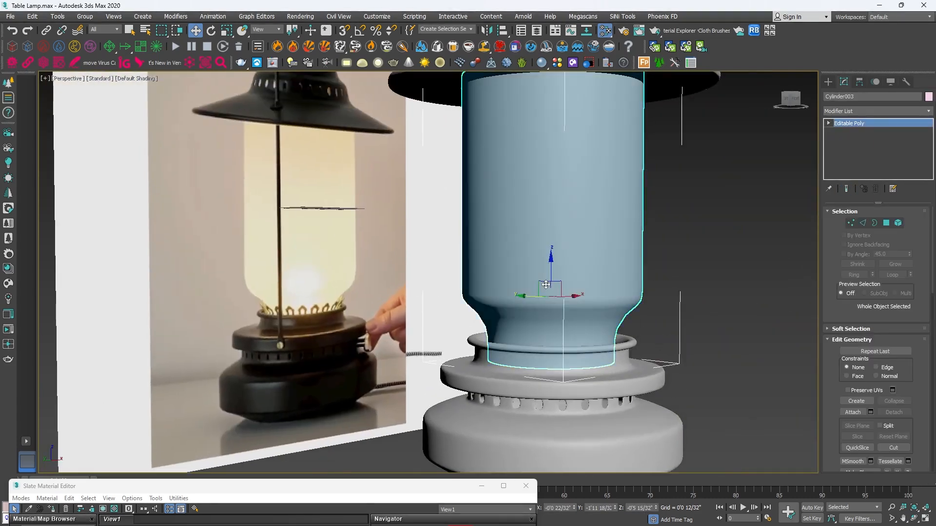
scroll(546, 278, "down", 5)
middle_click_drag(553, 156, 569, 198, "alt")
scroll(572, 197, "up", 5)
left_click(631, 179)
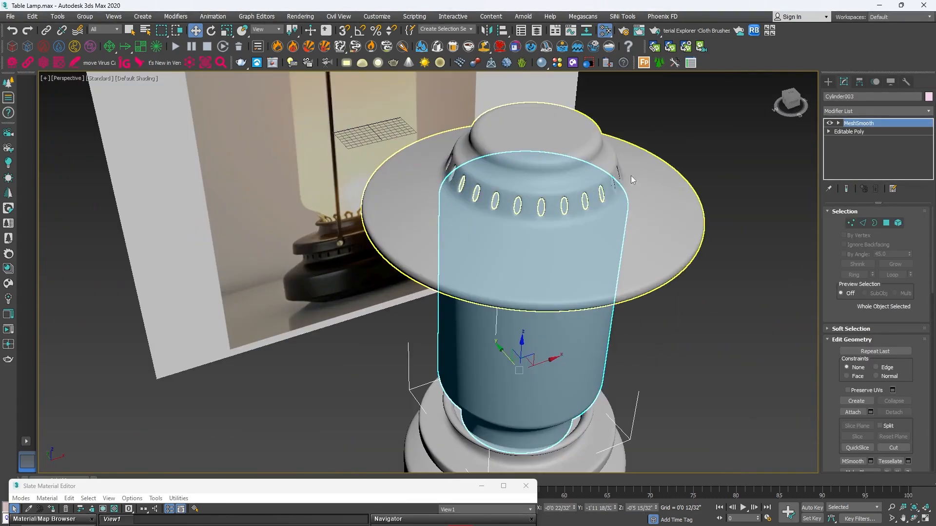
right_click(628, 170)
left_click(664, 140)
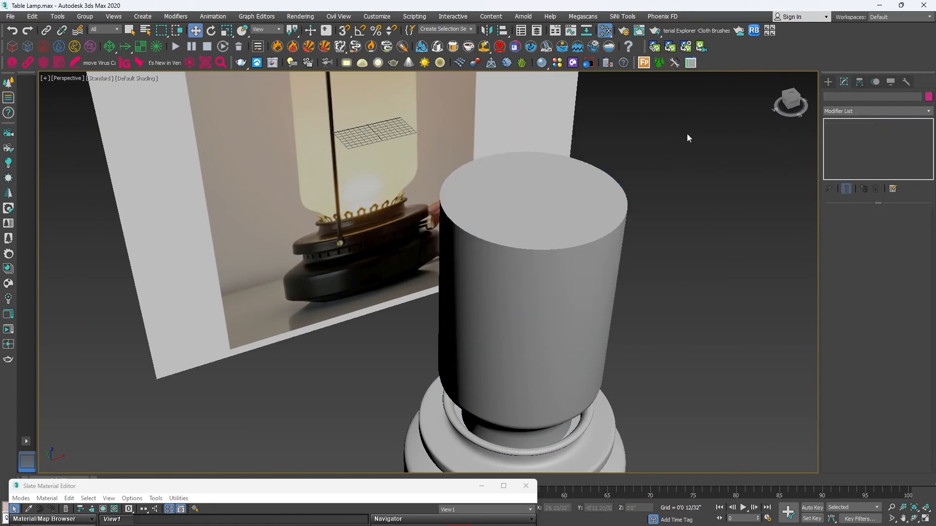
Delete the top and bottom cap polygons of the glass cylinder so it is open at both ends
left_click(827, 83)
left_click(583, 201)
key("4")
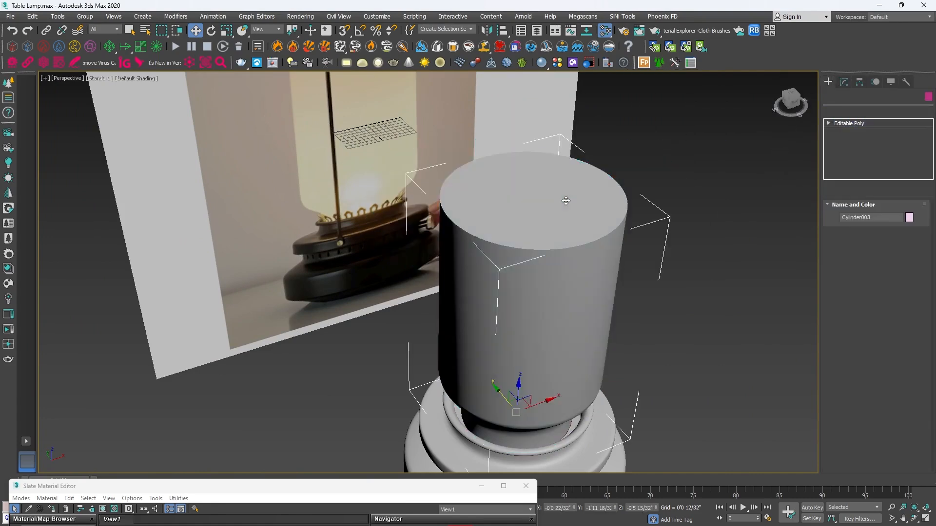
left_click(565, 202)
mouse_move(574, 281)
middle_mouse_down("alt")
mouse_move(583, 202)
mouse_move(592, 263)
mouse_move(575, 387)
middle_mouse_up("alt")
key("F3")
left_click(581, 380, "ctrl")
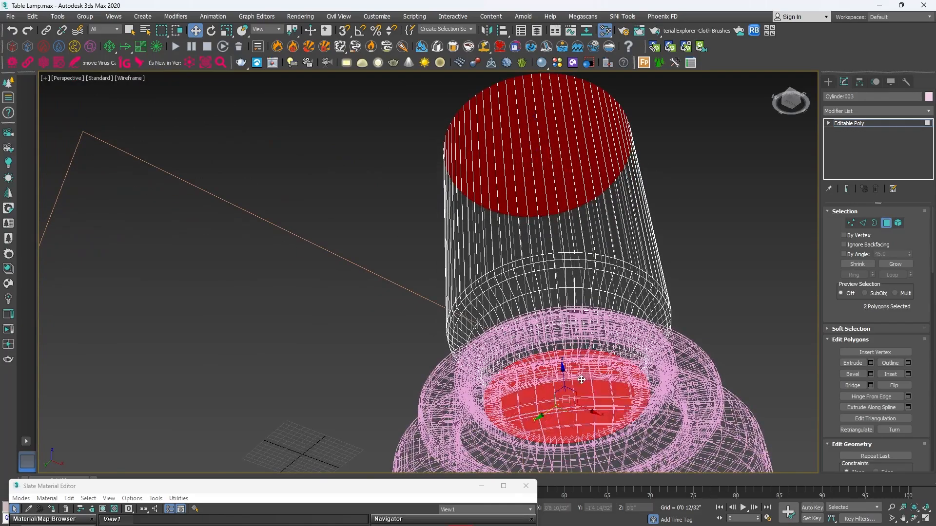
left_click(736, 293)
mouse_move(606, 260)
middle_mouse_down("alt")
mouse_move(570, 284)
mouse_move(571, 452)
middle_mouse_up("alt")
key("F3")
middle_click_drag(584, 243, 570, 315)
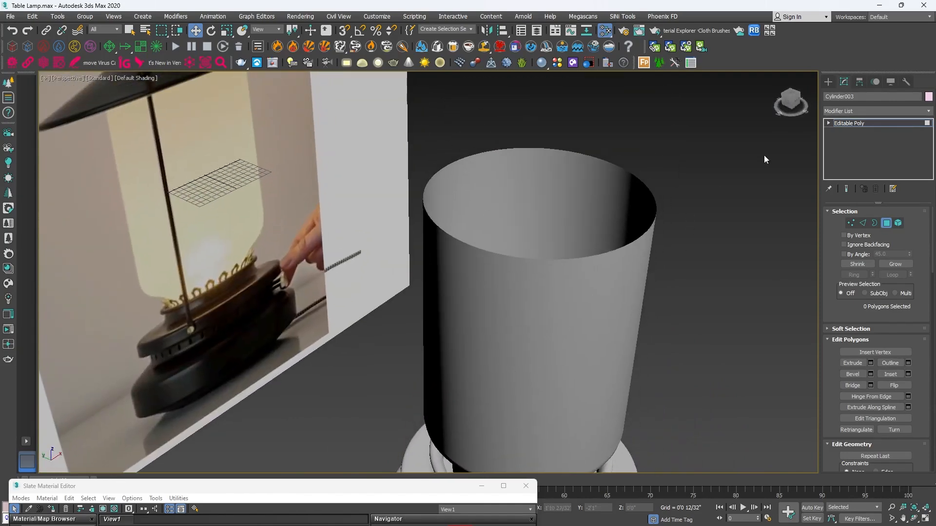
left_click(828, 82)
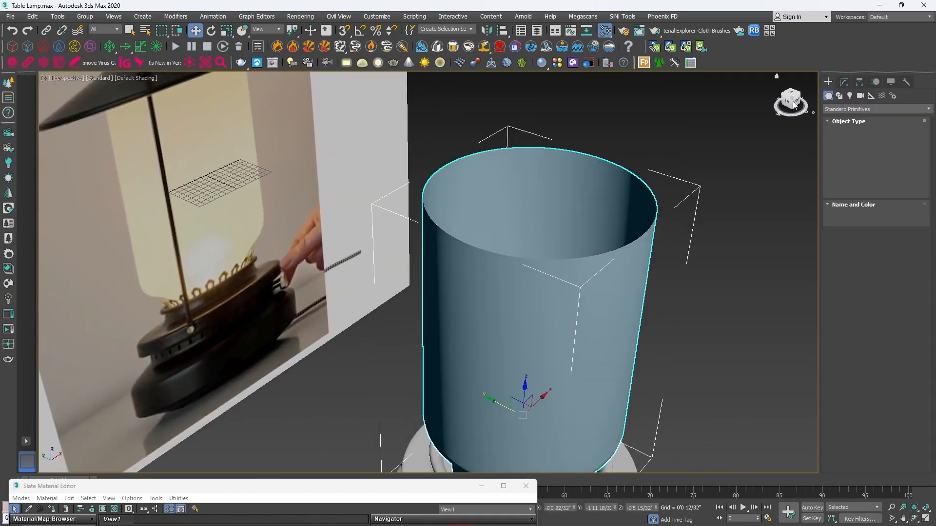
Add a Shell modifier to the open glass cylinder with an inner amount of 0'0 4/32"
left_click(845, 82)
left_click(929, 112)
key("s")
key("s")
key("s")
key("s")
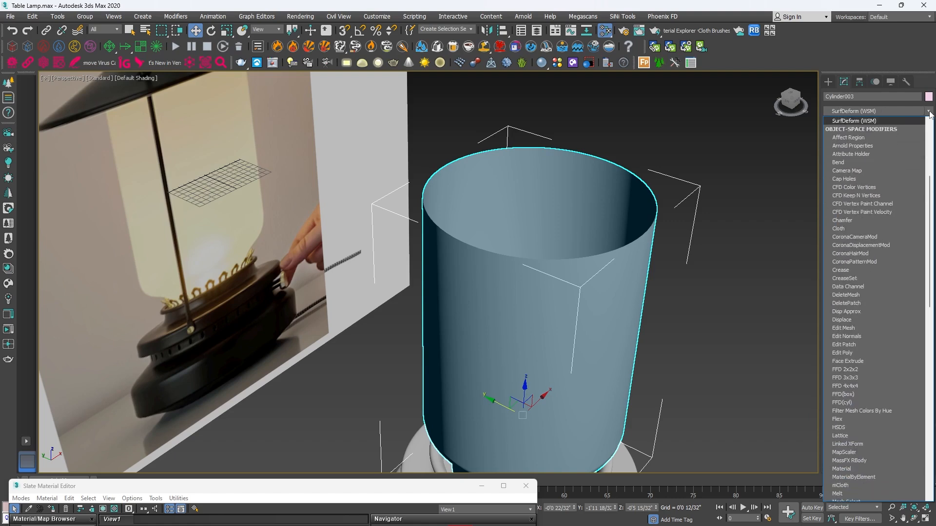
left_click(848, 171)
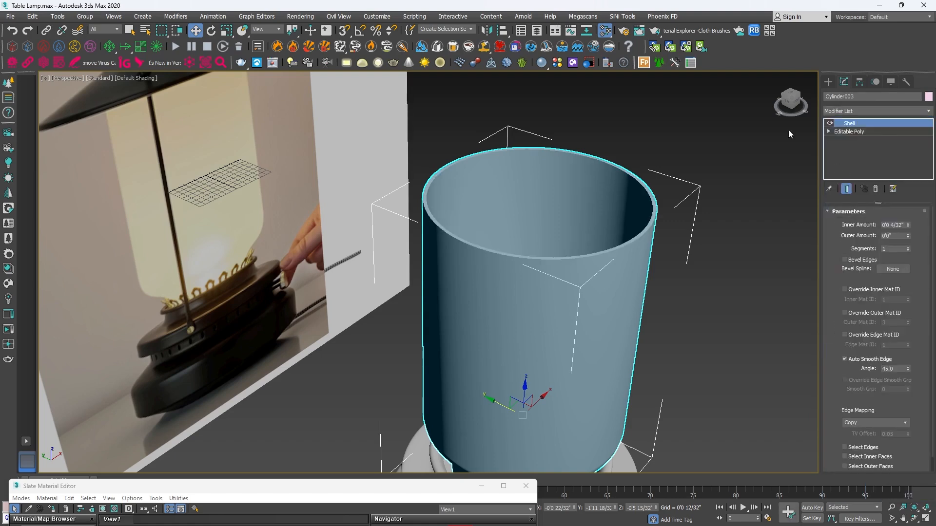
Convert the shelled glass cylinder to an Editable Poly
scroll(586, 237, "up", 6)
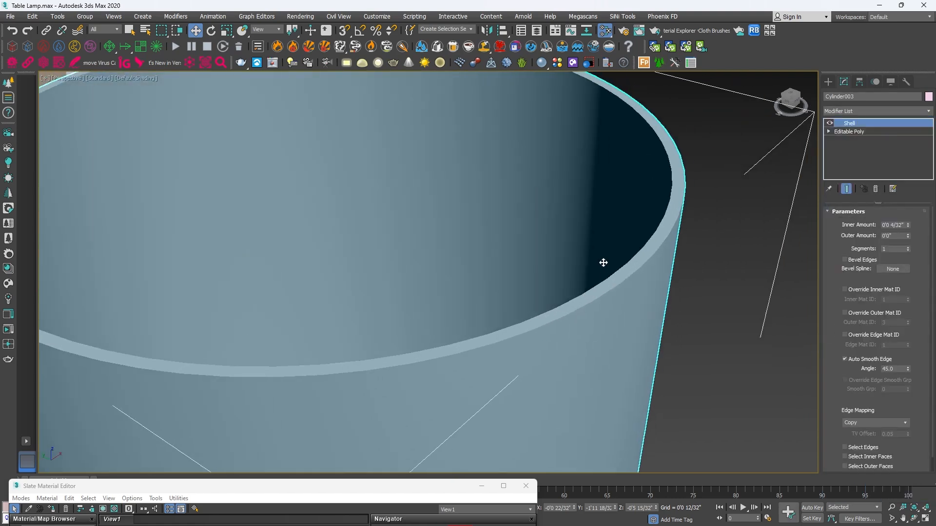
right_click(648, 252)
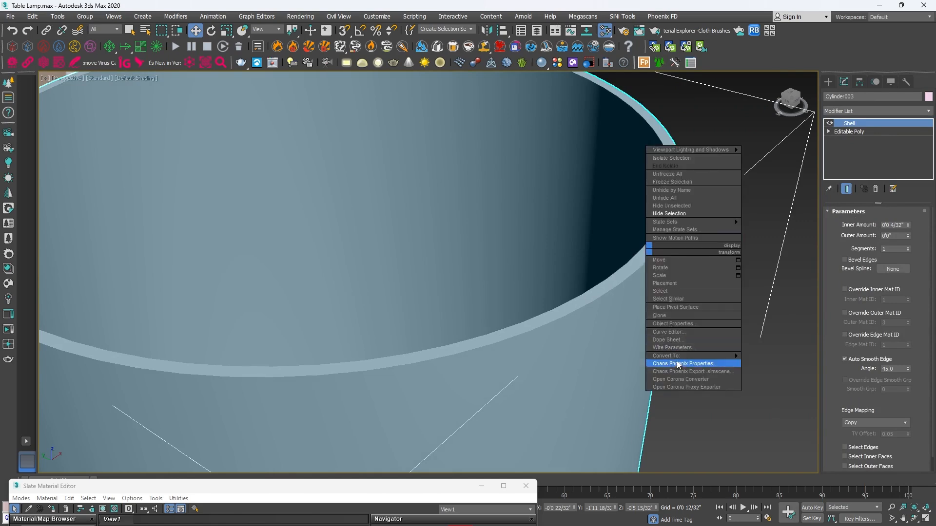
mouse_move(672, 358)
left_click(797, 364)
Chamfer the inner and outer edge loops of the glass cylinder's top rim by 0'0 1/32" with 3 segments
key("2")
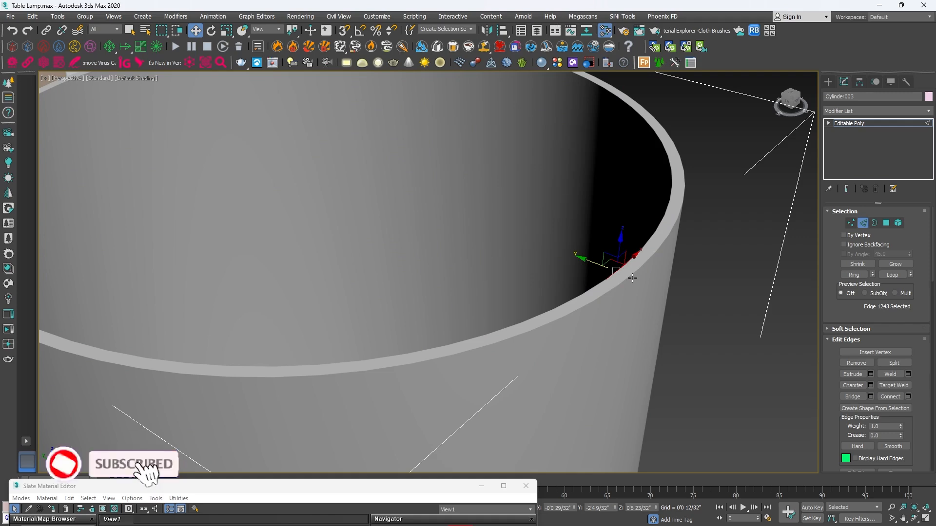
double_click(594, 278)
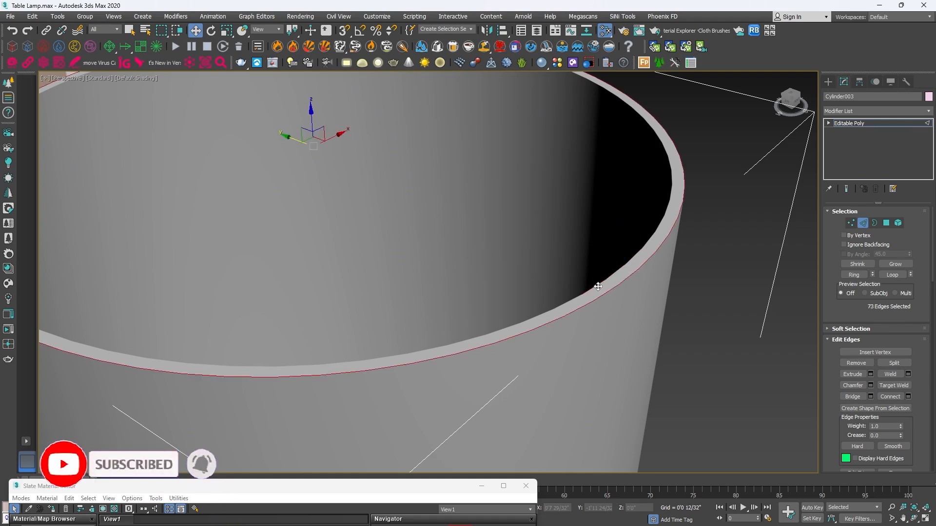
double_click(598, 287, "ctrl")
key("F4")
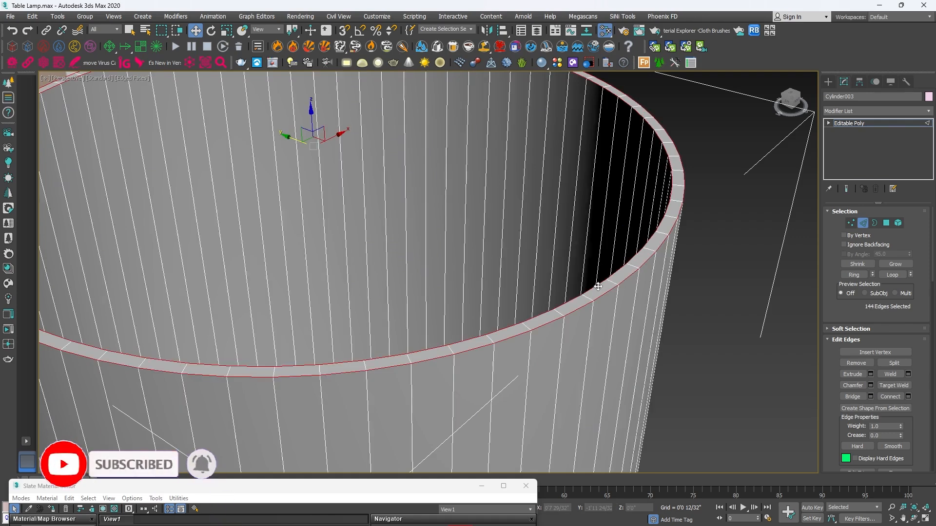
left_click(871, 386)
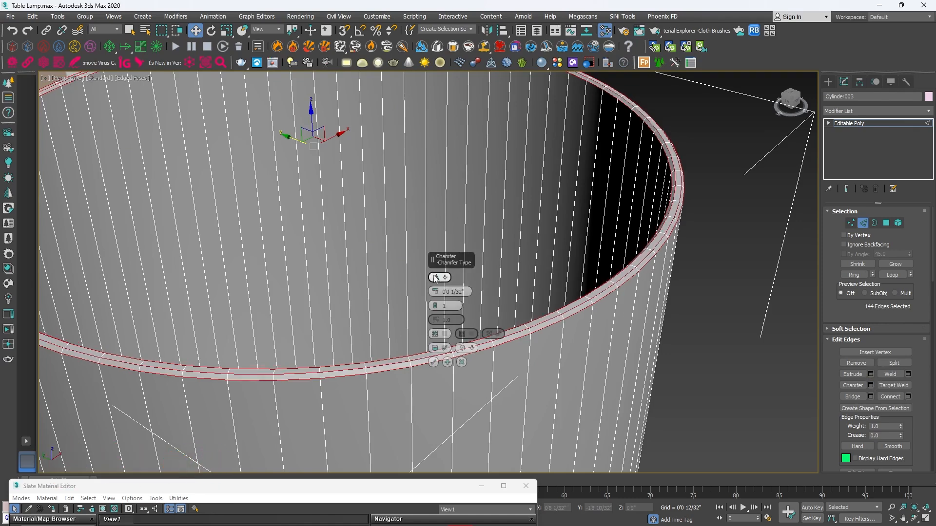
left_click(437, 305)
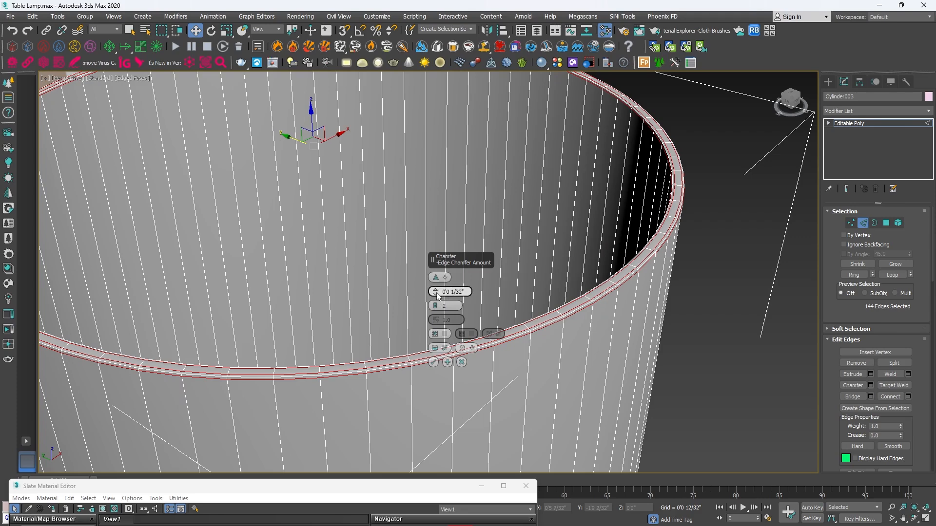
left_click_drag(437, 295, 434, 287)
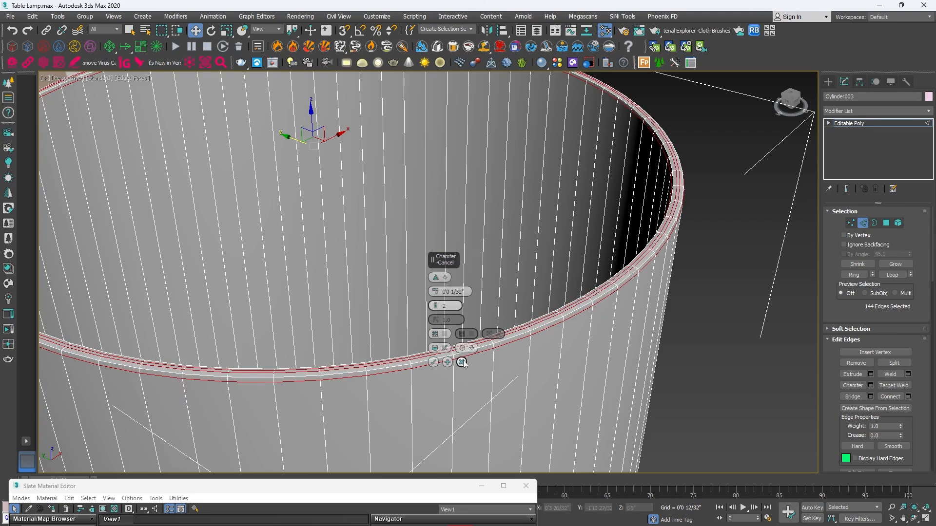
left_click(436, 305)
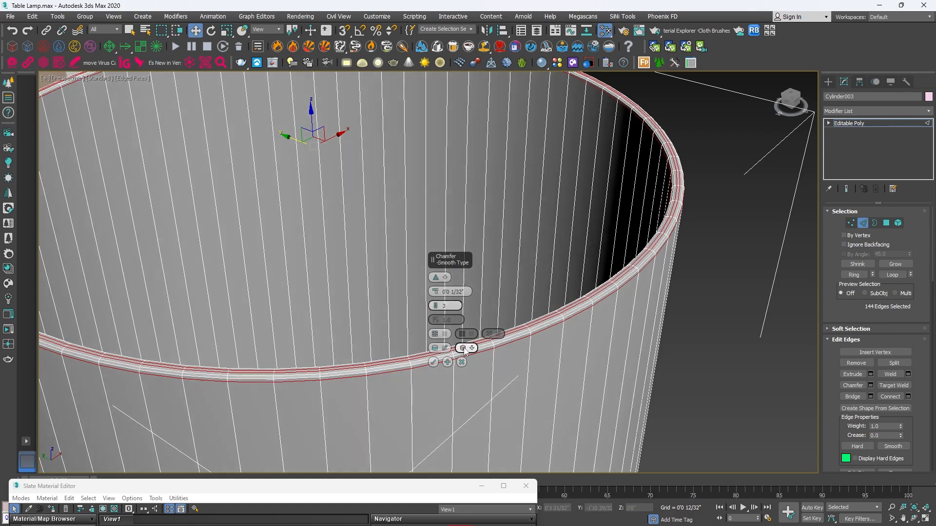
left_click(433, 363)
Chamfer the inner and outer edge loops of the glass cylinder's bottom rim with the same settings, and deselect the cylinder
scroll(497, 236, "down", 8)
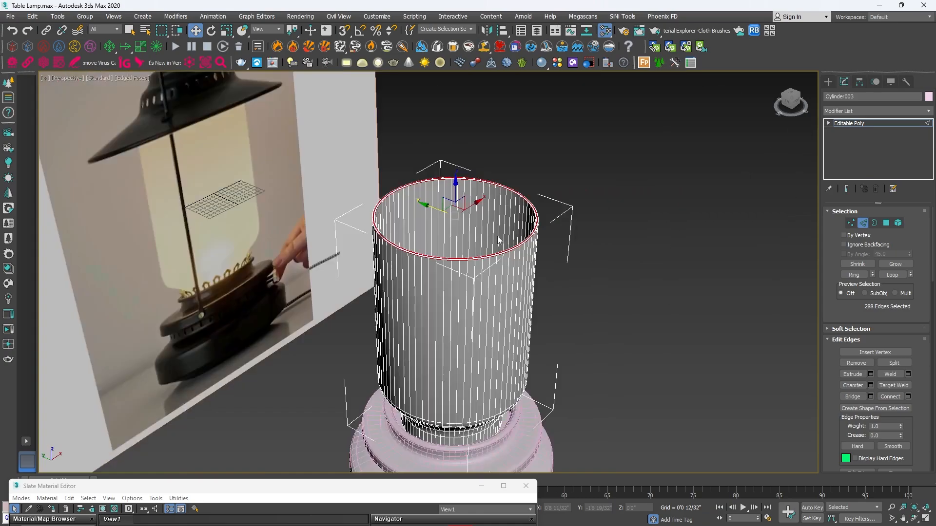
middle_click_drag(510, 332, 513, 274, "alt")
scroll(491, 371, "up", 5)
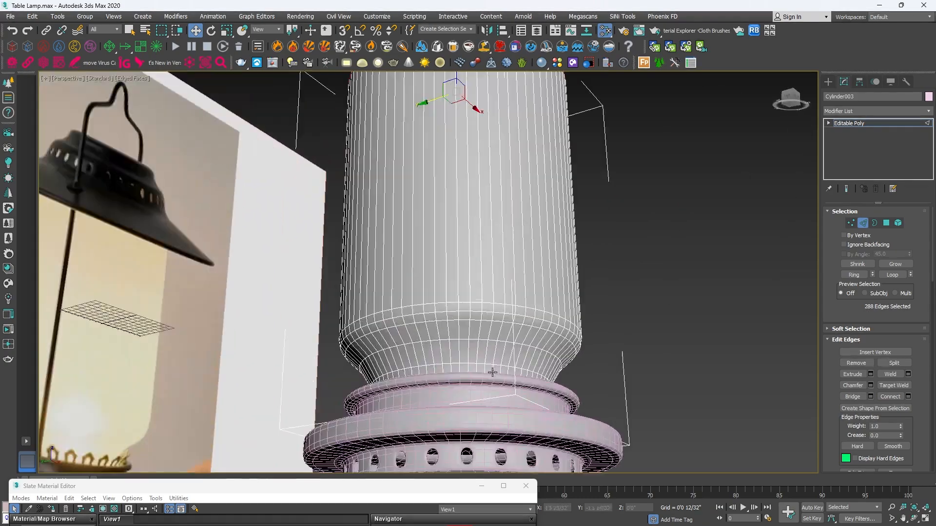
key("F3")
scroll(489, 376, "up", 10)
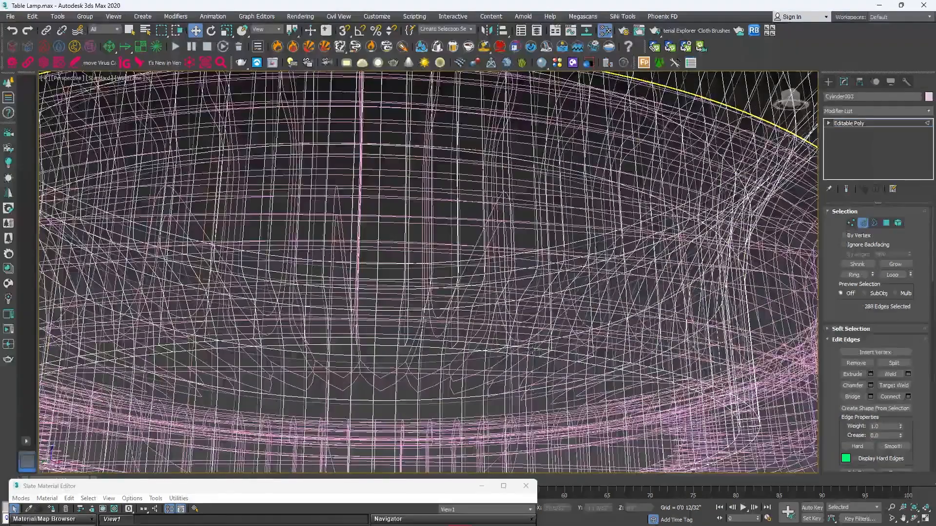
double_click(531, 350)
scroll(558, 359, "up", 2)
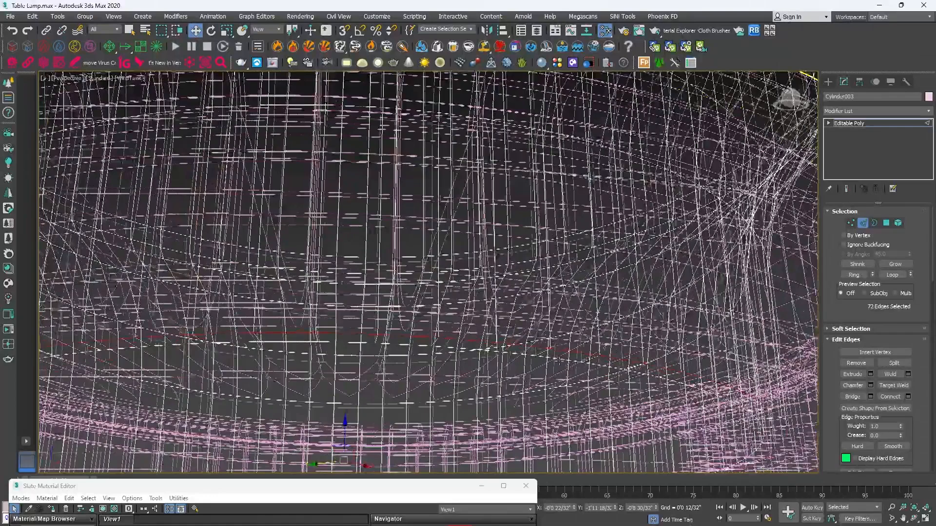
double_click(555, 359, "ctrl")
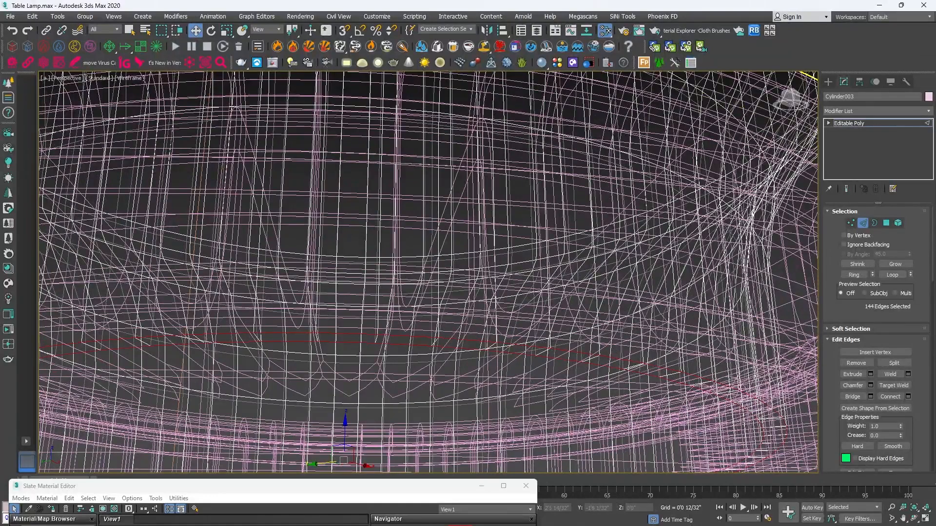
left_click(871, 385)
left_click(433, 362)
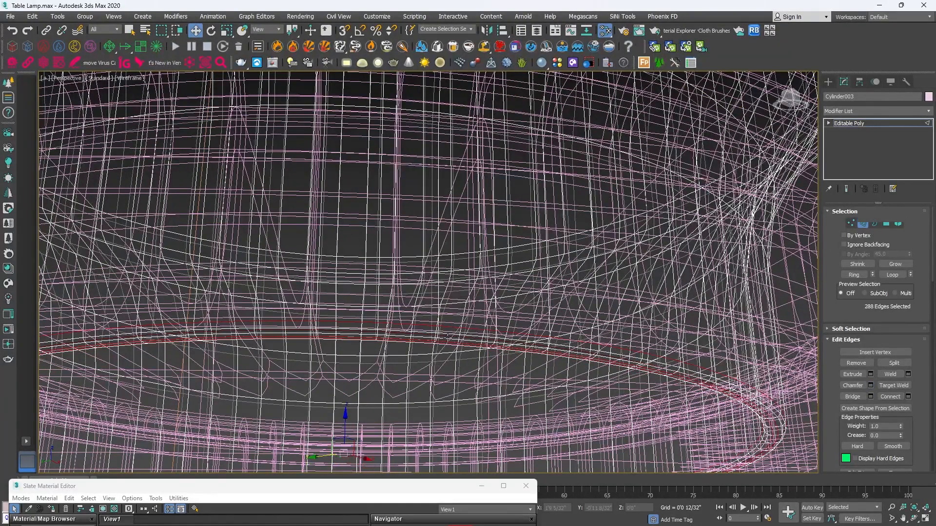
key("F3")
scroll(488, 288, "down", 5)
scroll(515, 293, "up", 2)
scroll(515, 293, "down", 5)
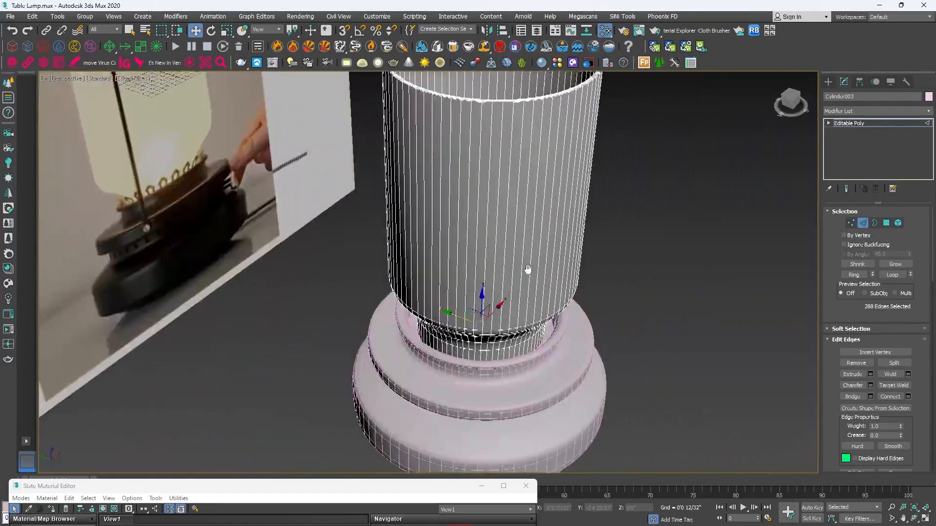
scroll(529, 272, "up", 2)
left_click(828, 82)
left_click(668, 265)
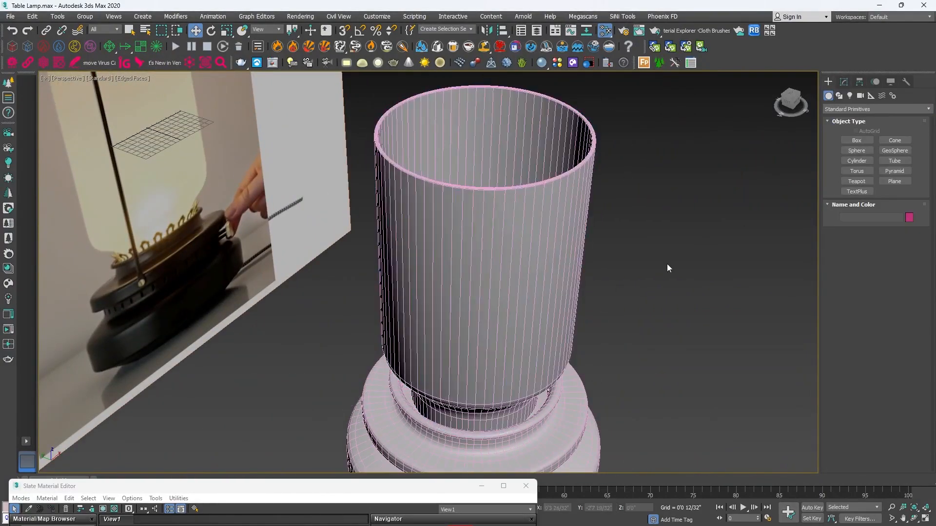
Unhide all hidden objects so the lampshade is shown together with the glass cylinder and lamp base
middle_click_drag(668, 265, 489, 238, "alt")
scroll(449, 198, "down", 5)
scroll(489, 239, "up", 4)
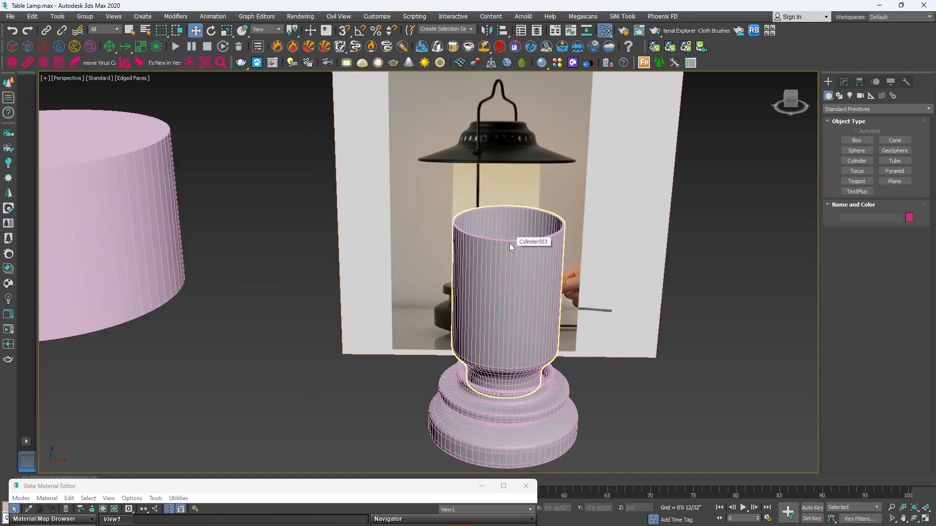
right_click(715, 243)
left_click(746, 204)
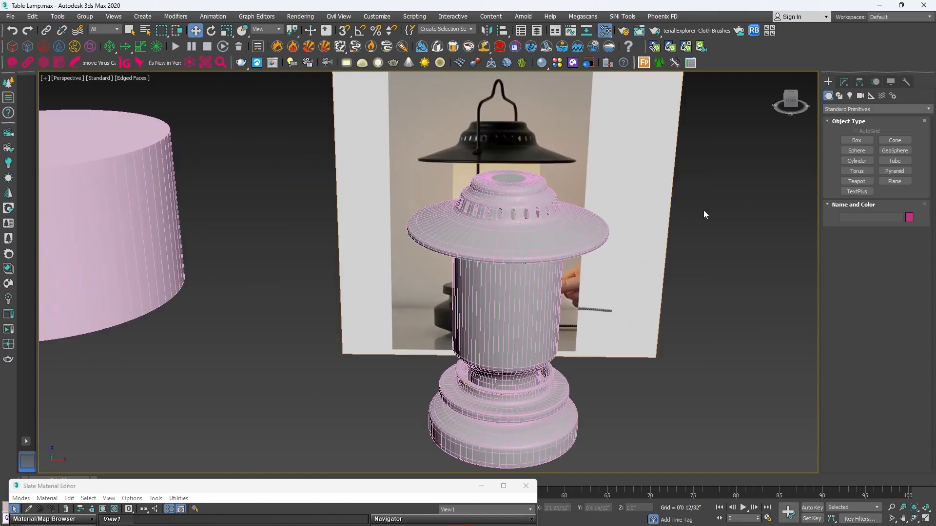
scroll(489, 267, "down", 5)
scroll(489, 267, "up", 5)
middle_click_drag(489, 267, 540, 302, "alt")
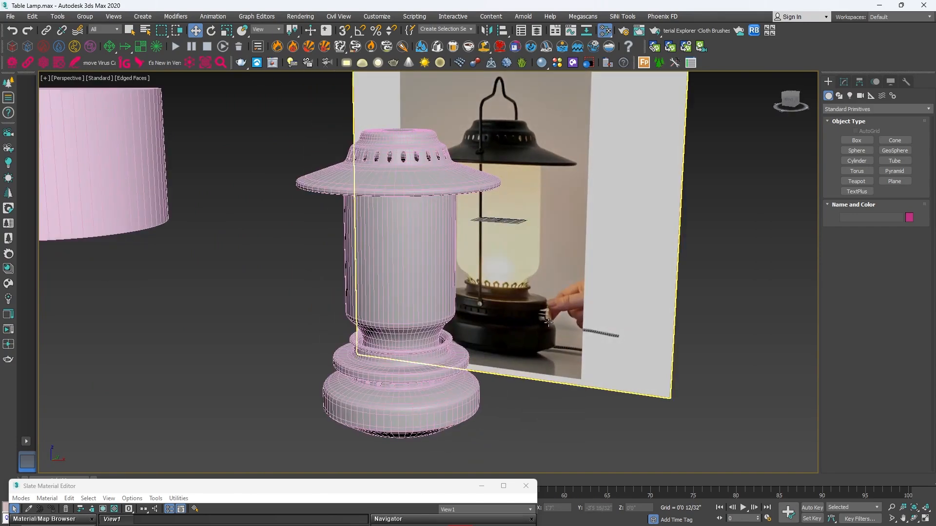
Copy the large spare cylinder along the X axis to a place in front of the lamp
left_click(92, 151)
scroll(141, 191, "down", 4)
middle_click_drag(111, 205, 118, 212, "alt")
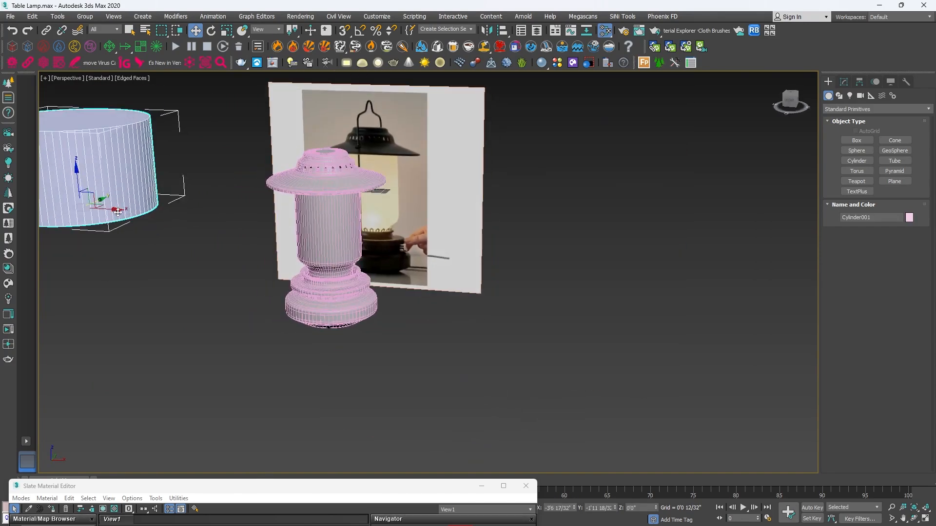
left_click_drag(118, 212, 401, 211, "shift")
left_click(468, 310)
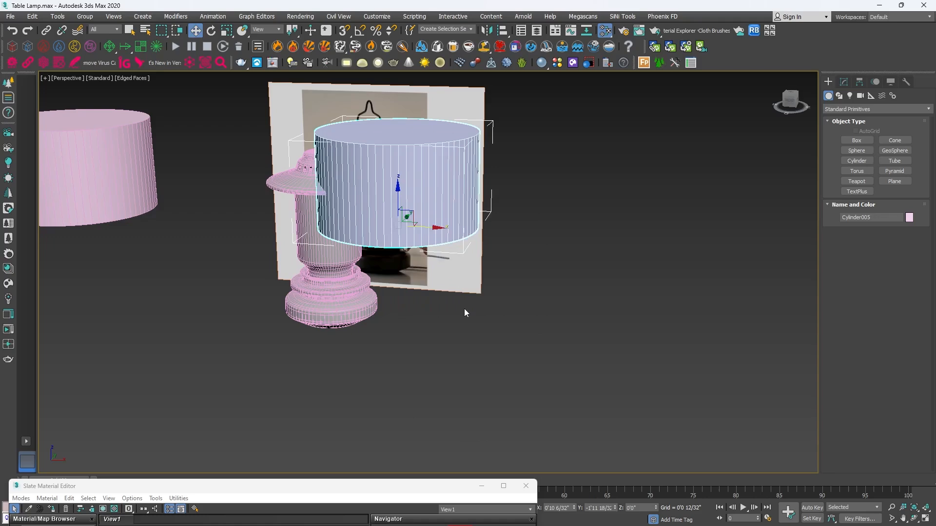
Lay the copied cylinder on its side by rotating it to exactly -90 degrees about the Y axis
key("e")
left_click_drag(396, 178, 394, 174)
key("ctrl+z")
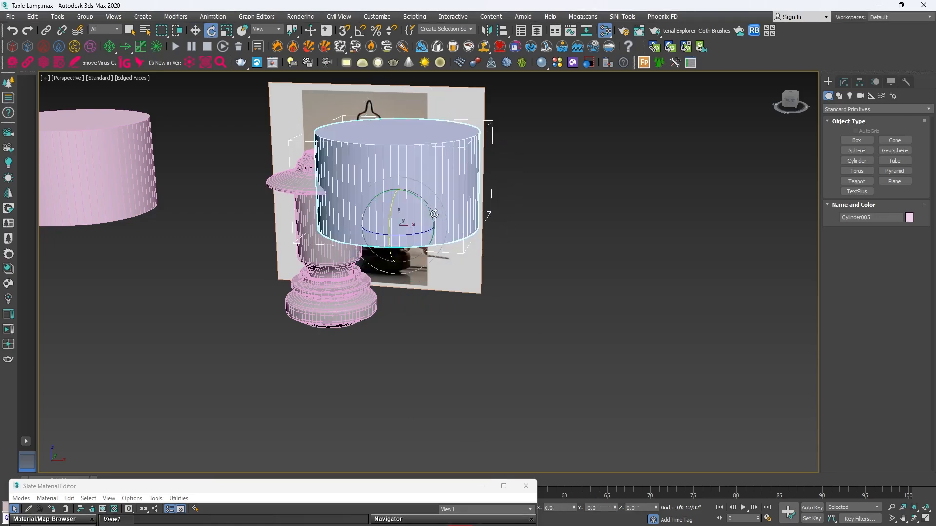
left_click_drag(426, 202, 344, 156)
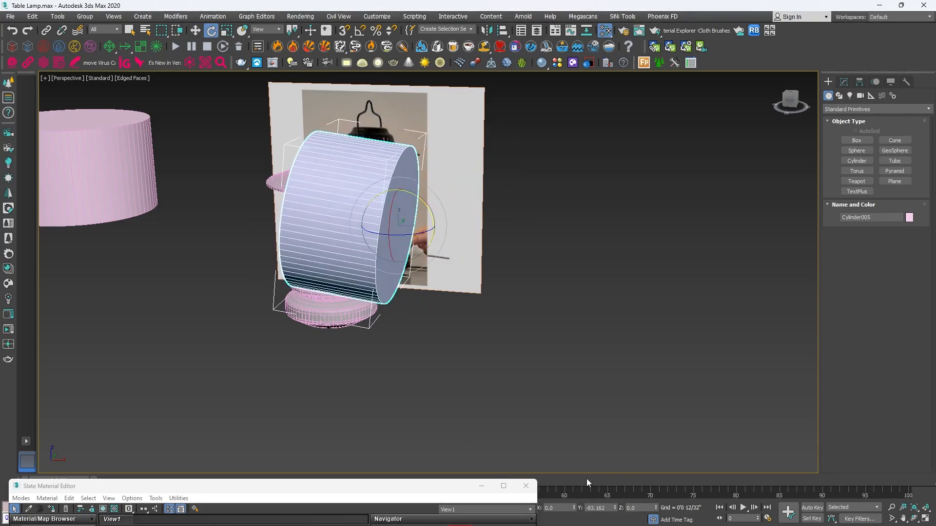
left_click(522, 487)
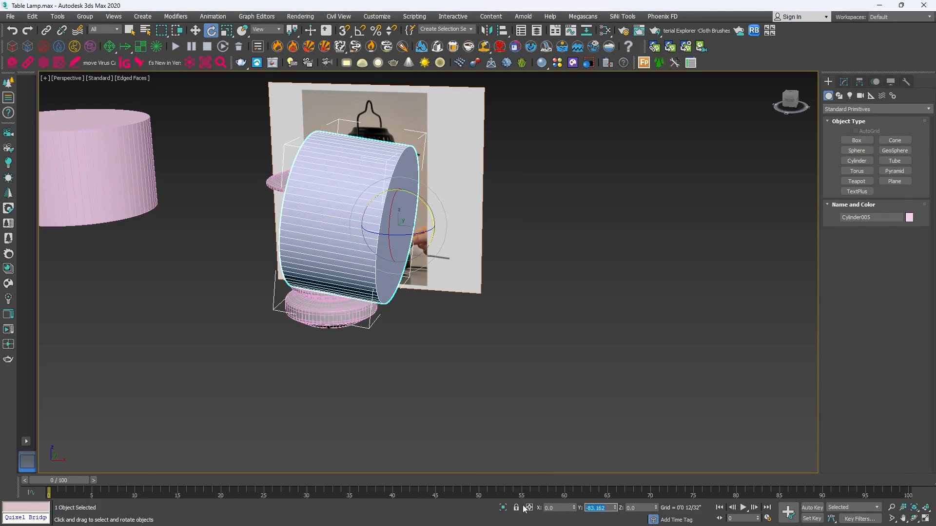
type("-90")
key("Return")
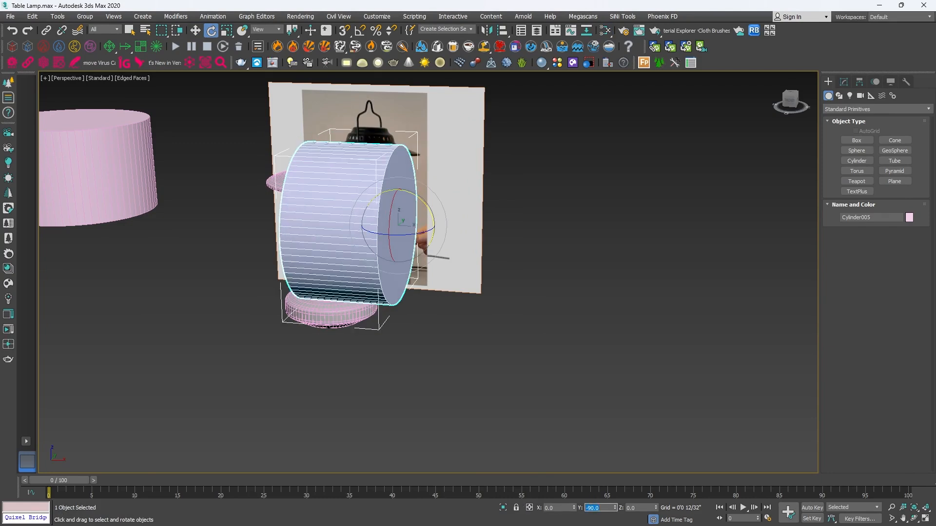
Move the rotated cylinder along the X axis into the empty space beside the lamp and reference image
key("w")
left_click_drag(390, 319, 613, 285)
key("alt+w")
key("alt+w")
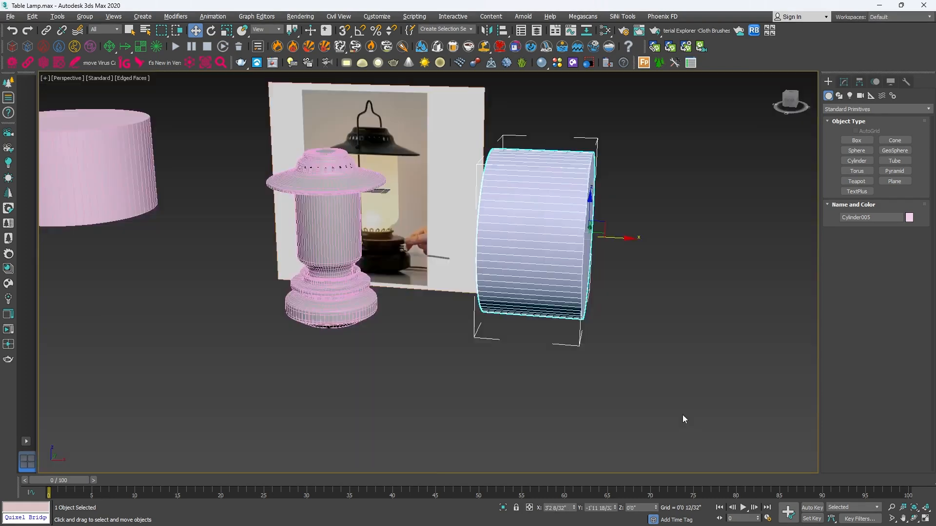
Reduce the horizontal cylinder's radius to 0'4 16/32"
scroll(603, 244, "up", 4)
scroll(607, 362, "down", 3)
middle_click_drag(608, 365, 559, 350, "alt")
key("r")
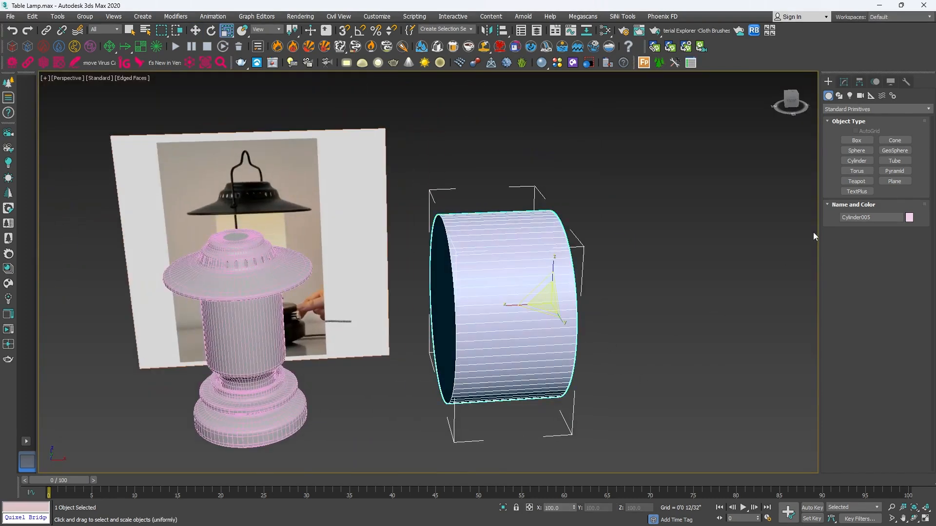
left_click(843, 81)
left_click_drag(910, 226, 899, 255)
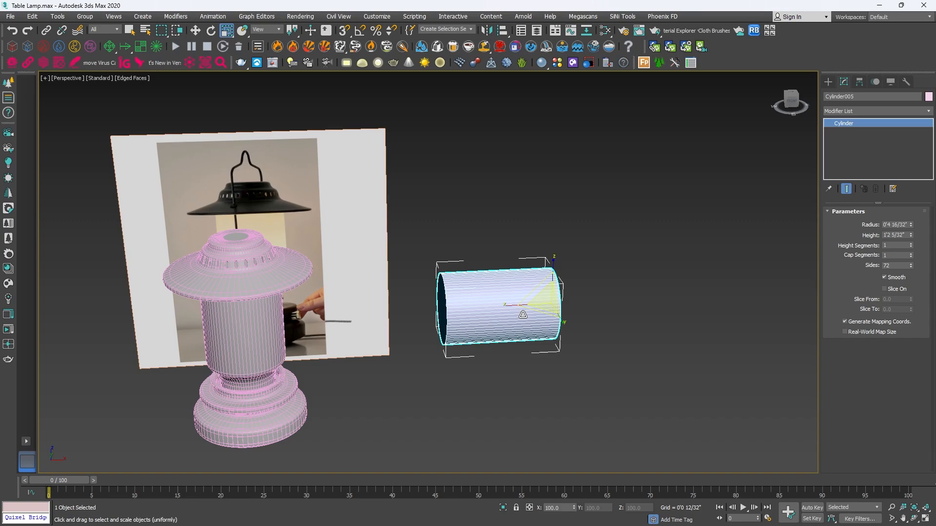
Convert the cylinder to an Editable Poly and shorten it into a thin disc by moving one end's vertices along X
key("w")
scroll(493, 304, "up", 4)
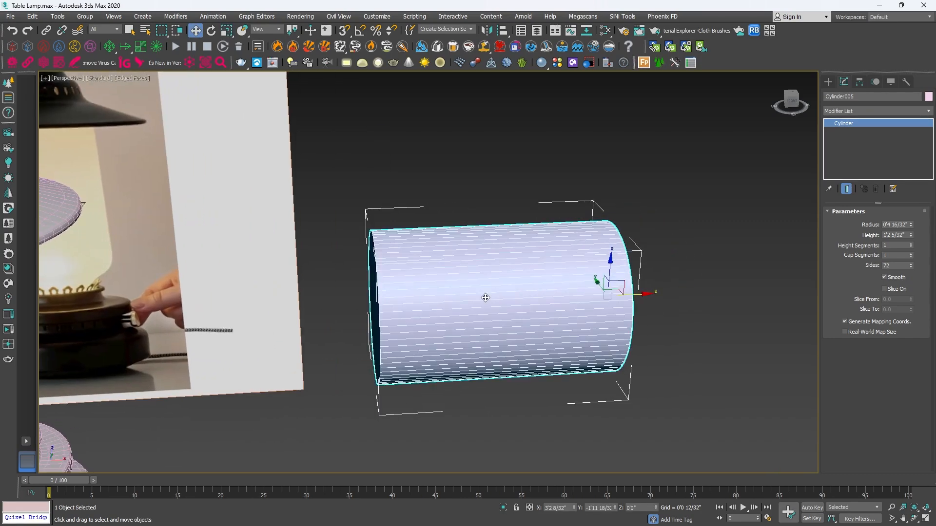
right_click(472, 281)
mouse_move(506, 388)
left_click(585, 390)
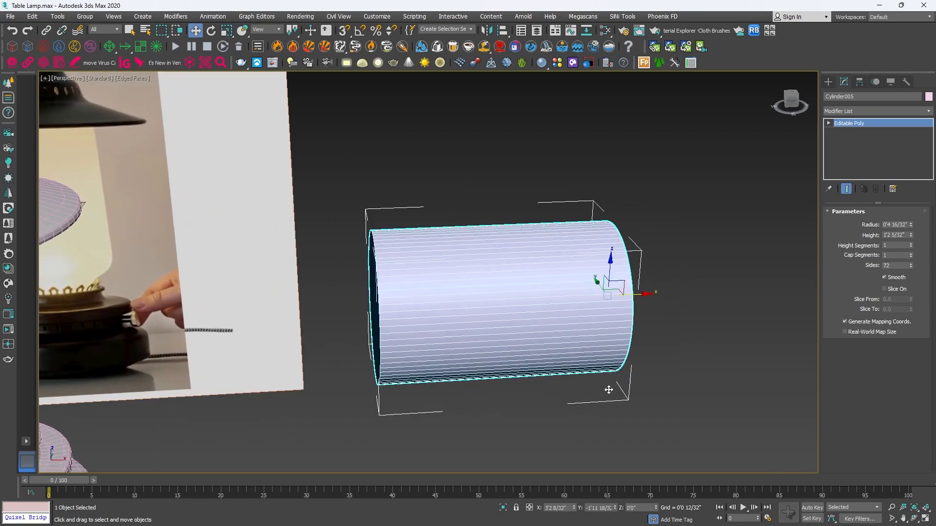
left_click_drag(410, 309, 623, 296)
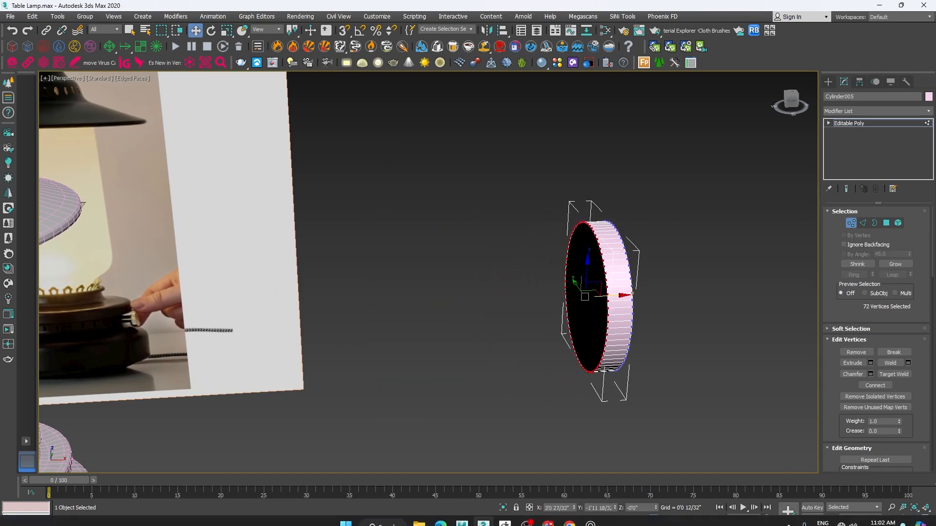
Bring up the reference close-up of the brass knob and thicken the disc slightly along X to match
left_click(591, 517)
scroll(237, 309, "down", 8)
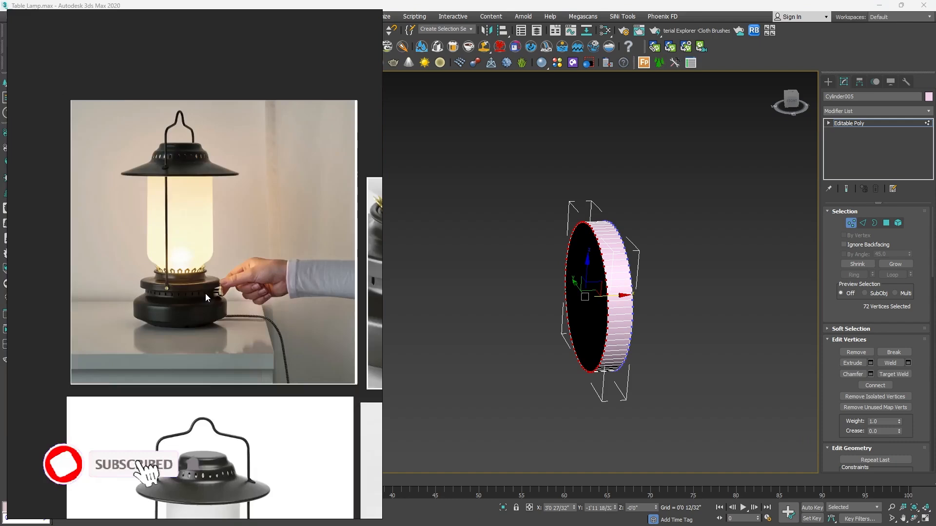
scroll(215, 288, "up", 4)
scroll(221, 283, "down", 8)
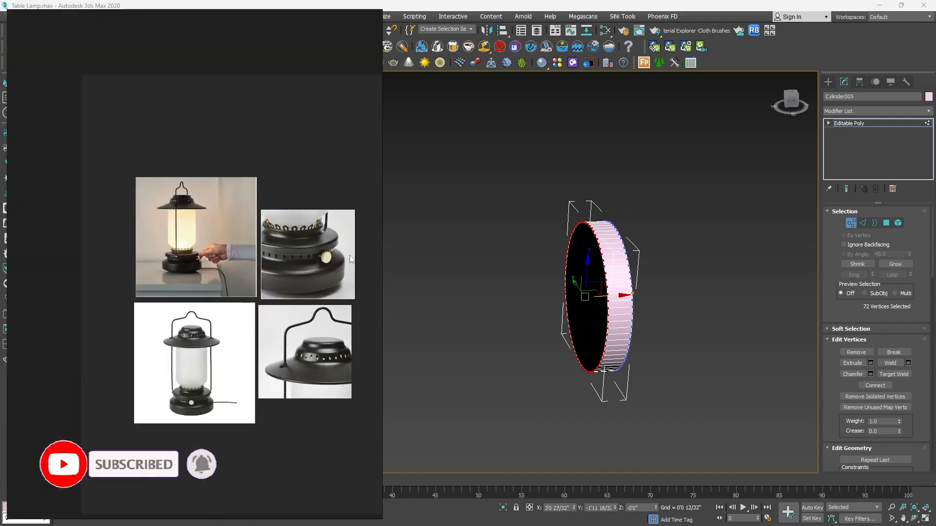
scroll(352, 266, "up", 5)
scroll(227, 242, "down", 4)
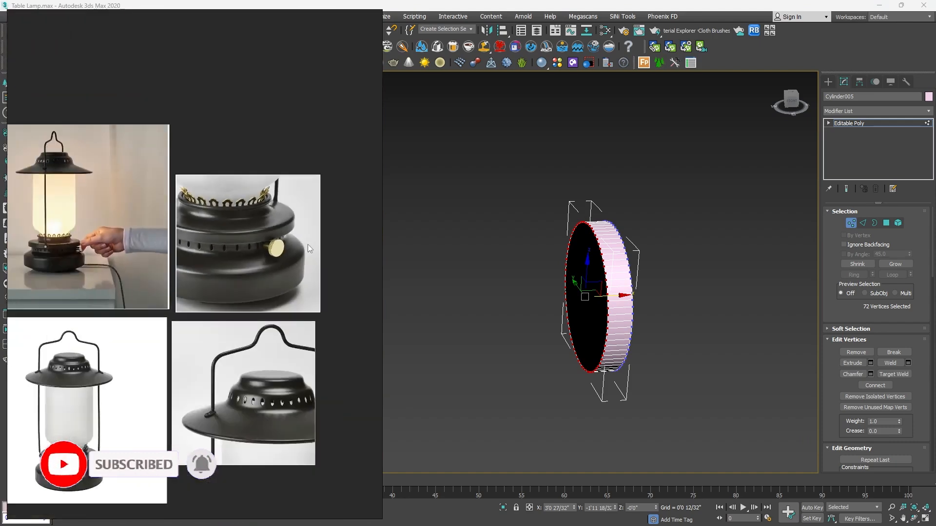
scroll(308, 244, "up", 5)
scroll(605, 320, "up", 3)
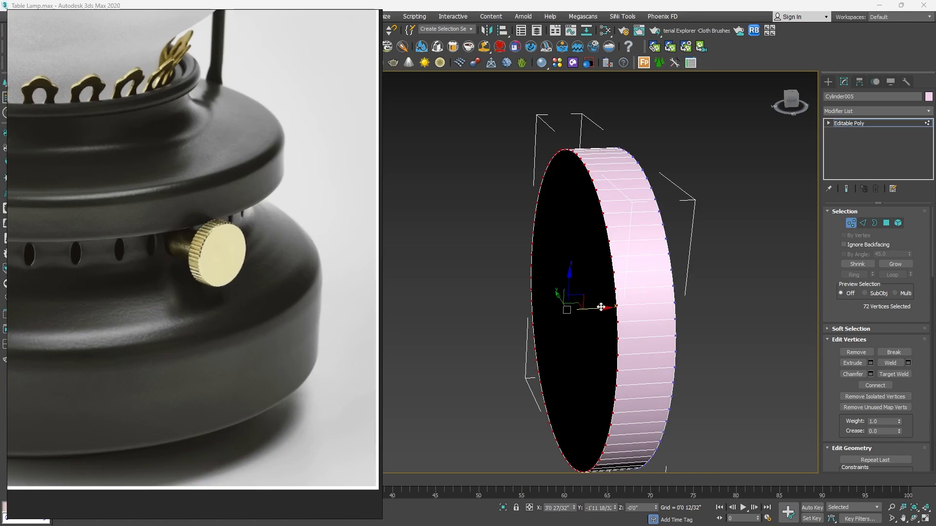
left_click_drag(601, 308, 576, 313)
Inset the cap polygon on the disc's lamp-facing side by a very small amount
key("4")
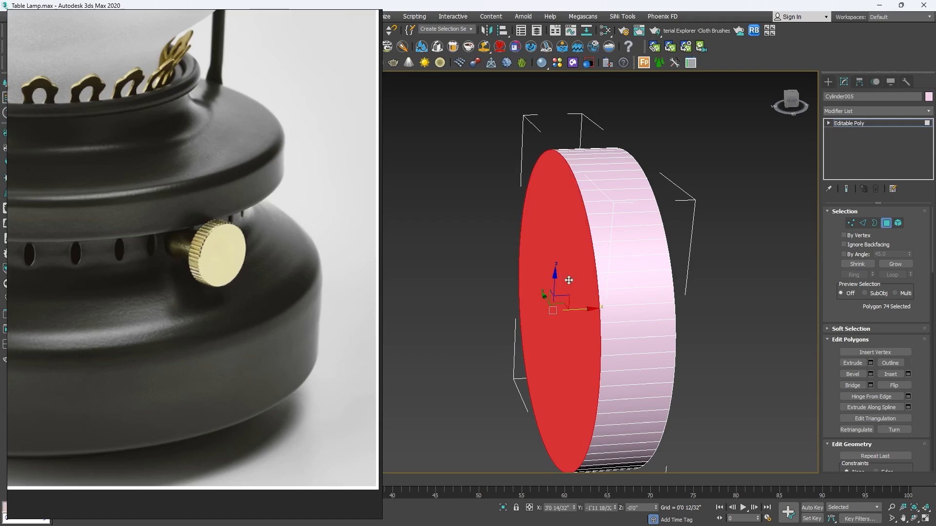
middle_click_drag(603, 335, 604, 322, "alt")
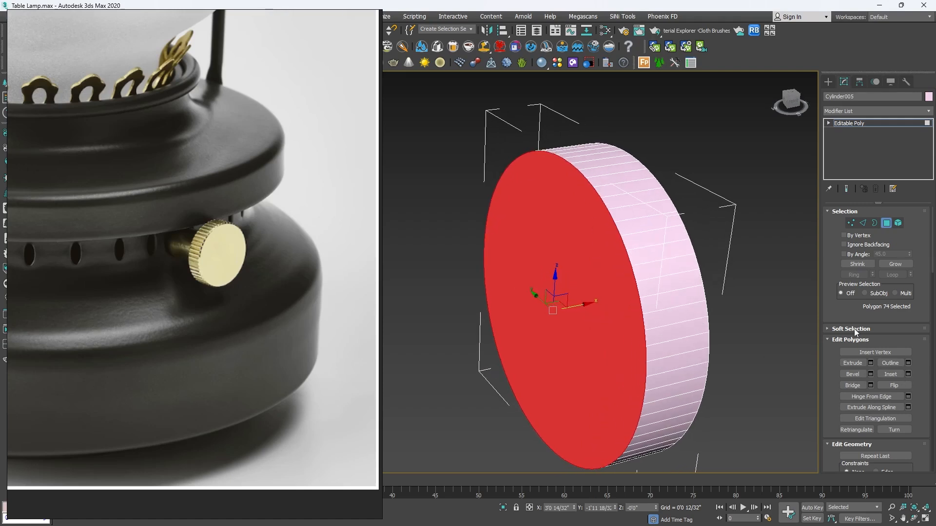
left_click(908, 374)
left_click(432, 305)
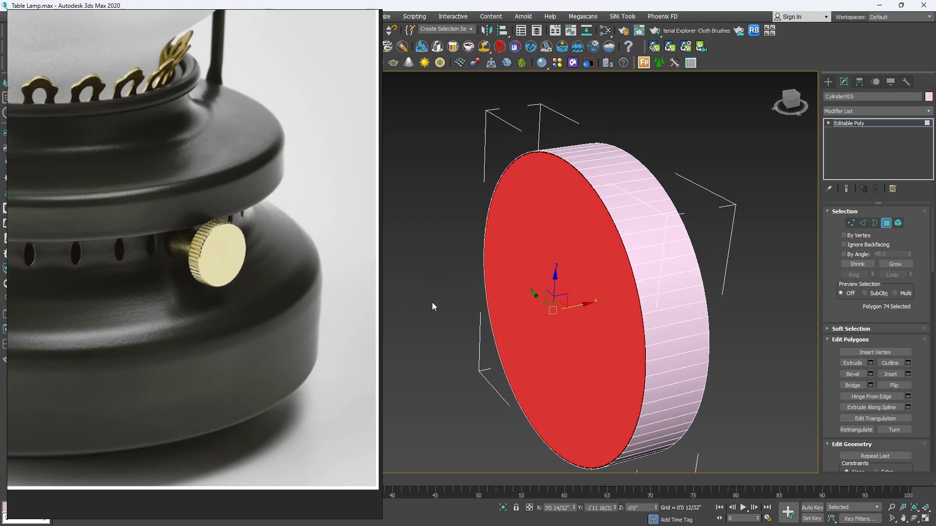
Try scaling the inset cap polygon to about 58 percent and extruding it as the knob's shaft, and undo both
key("r")
left_click_drag(541, 310, 513, 330)
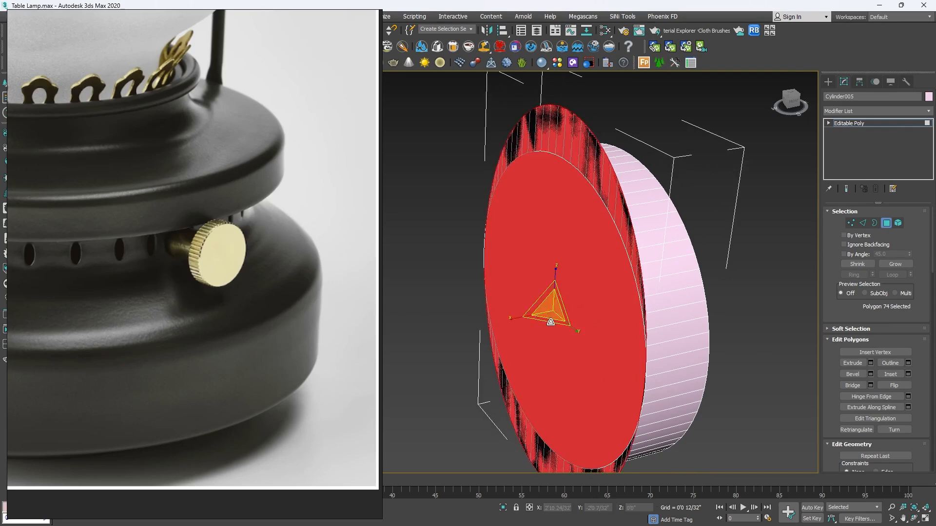
key("ctrl+z")
left_click_drag(553, 306, 531, 342)
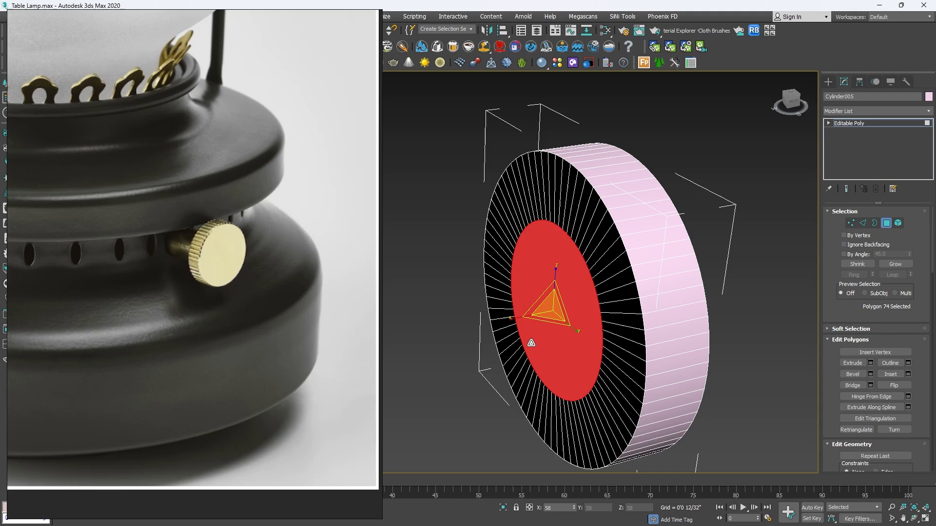
key("w")
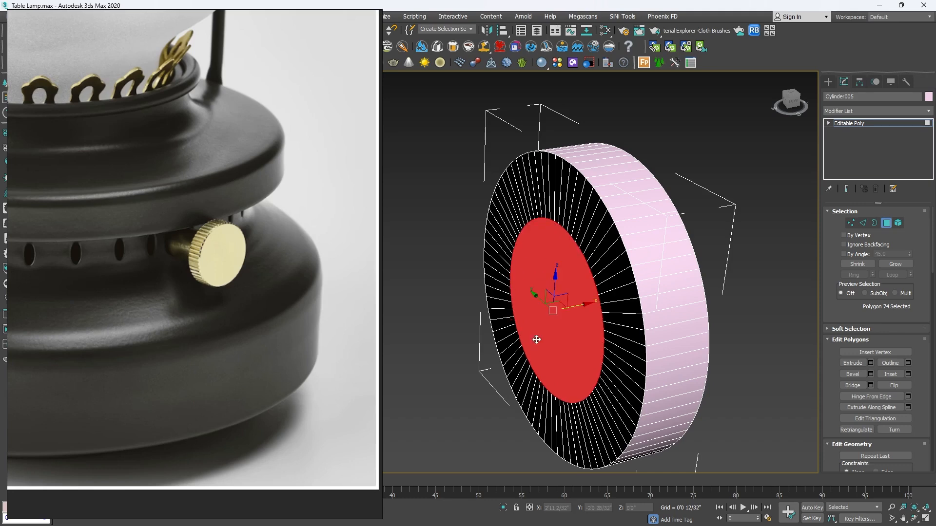
left_click(871, 363)
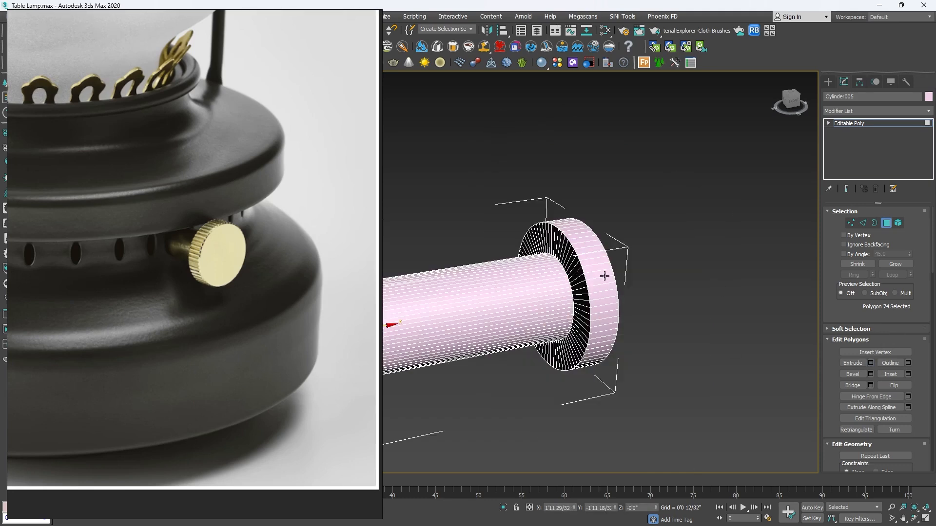
key("ctrl+z")
key("ctrl+z")
key("ctrl+z")
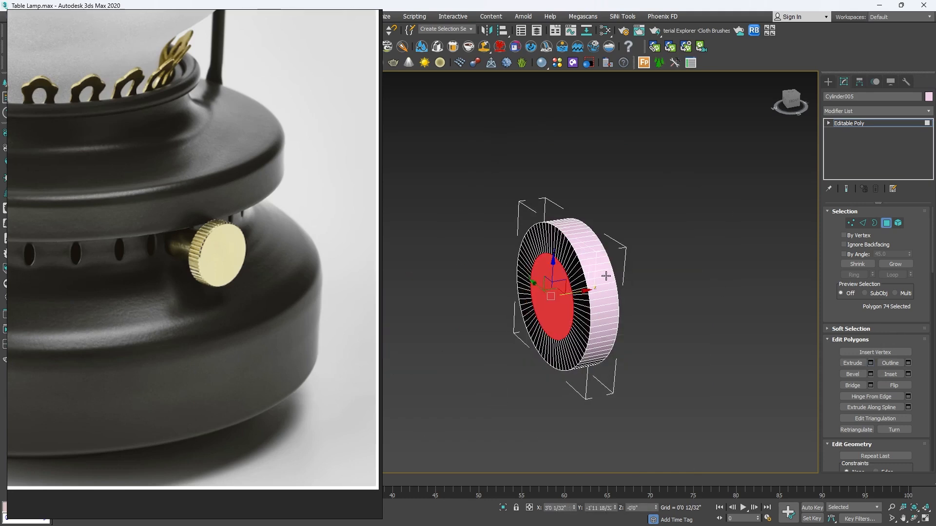
key("ctrl+z")
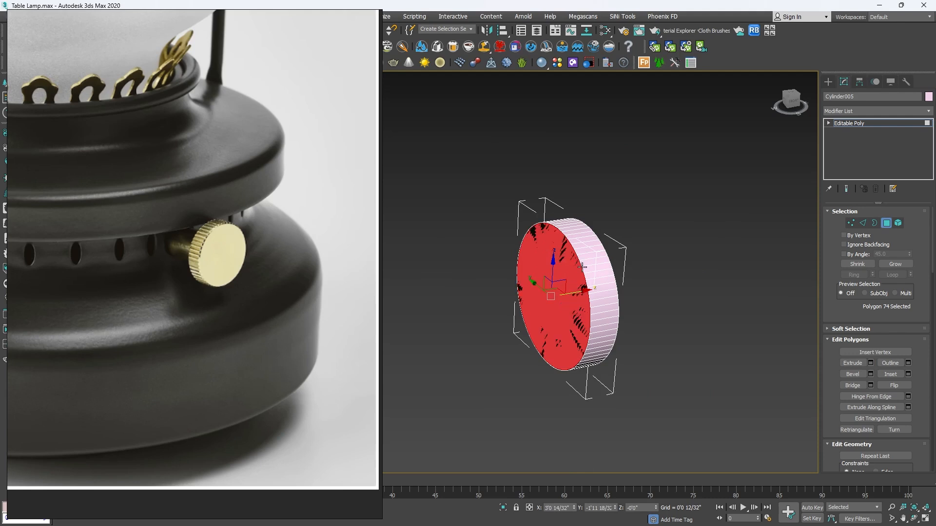
Scale the inset cap polygon down to about 46 percent and extrude it toward the lamp as the knob's shaft
key("r")
left_click_drag(551, 295, 514, 340)
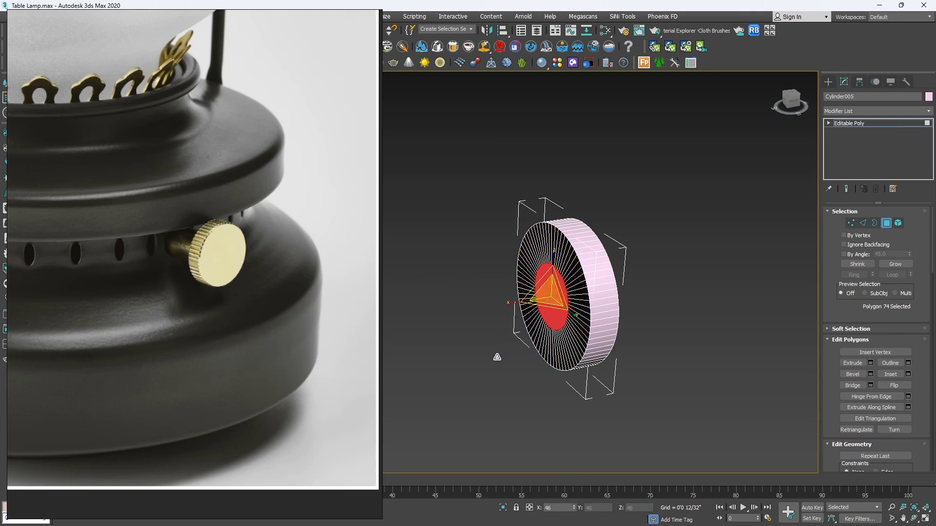
key("w")
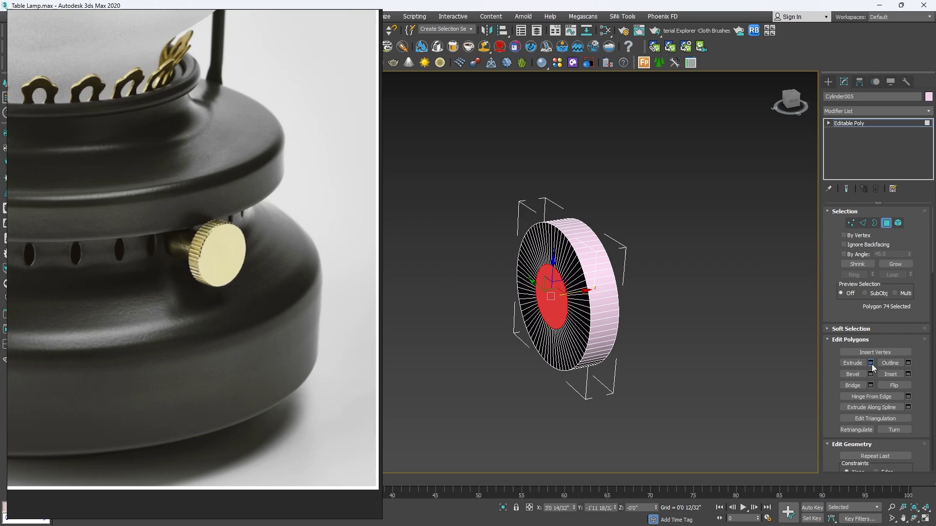
left_click(870, 363)
left_click(433, 305)
left_click_drag(576, 292, 419, 319)
Bevel all the disc's rim polygons By Polygon with height 0'0 8/32" and outline -0'0 3/32" to form the knob's ribs
scroll(175, 253, "up", 5)
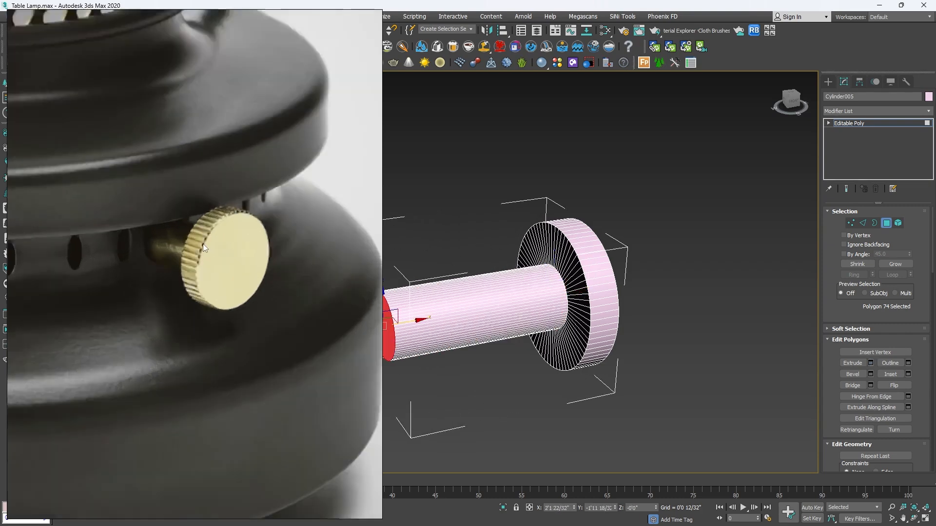
scroll(569, 240, "up", 5)
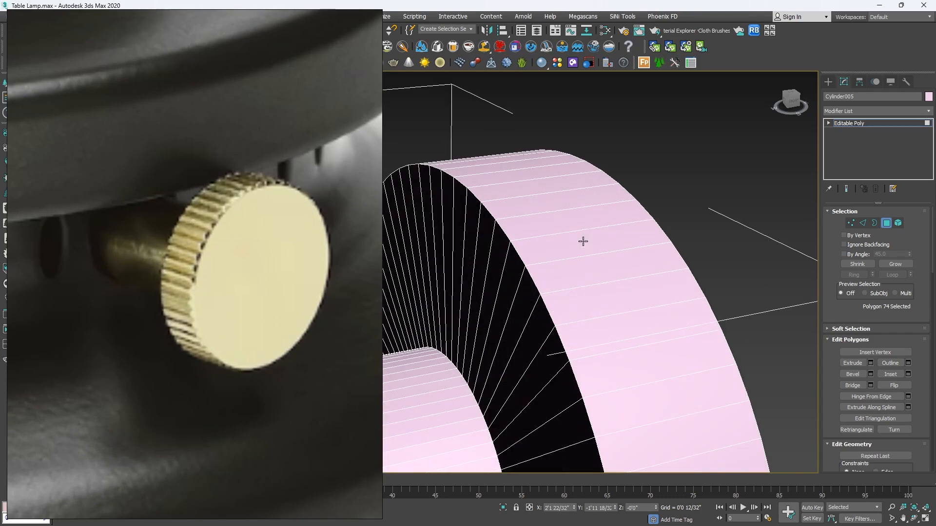
key("4")
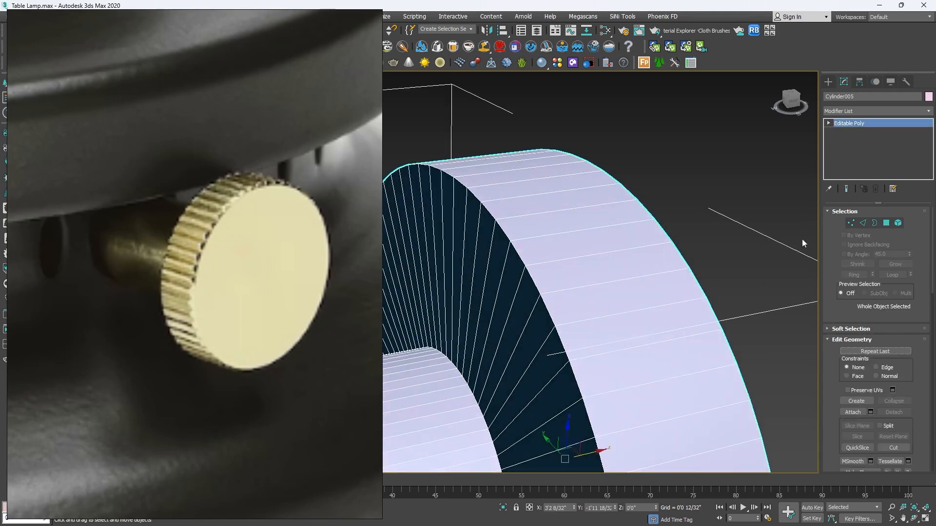
left_click(886, 223)
left_click(633, 279)
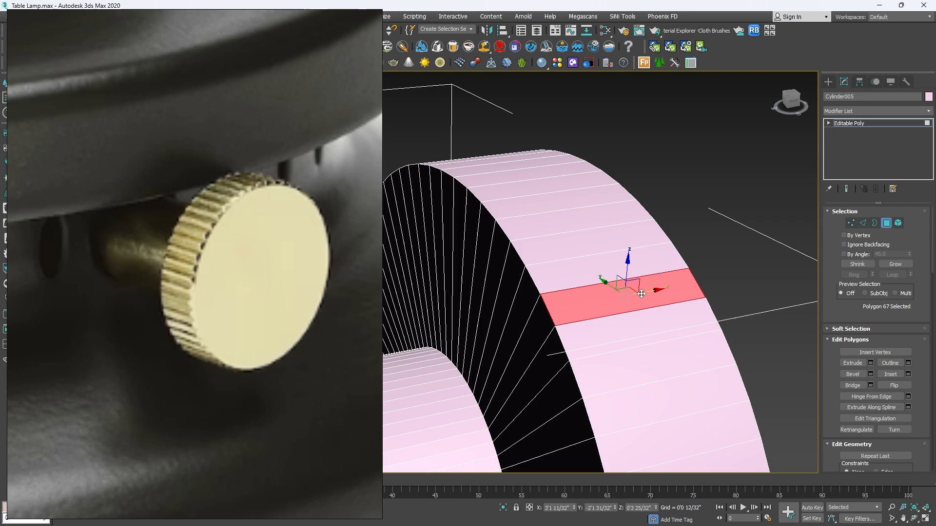
left_click(562, 240, "shift")
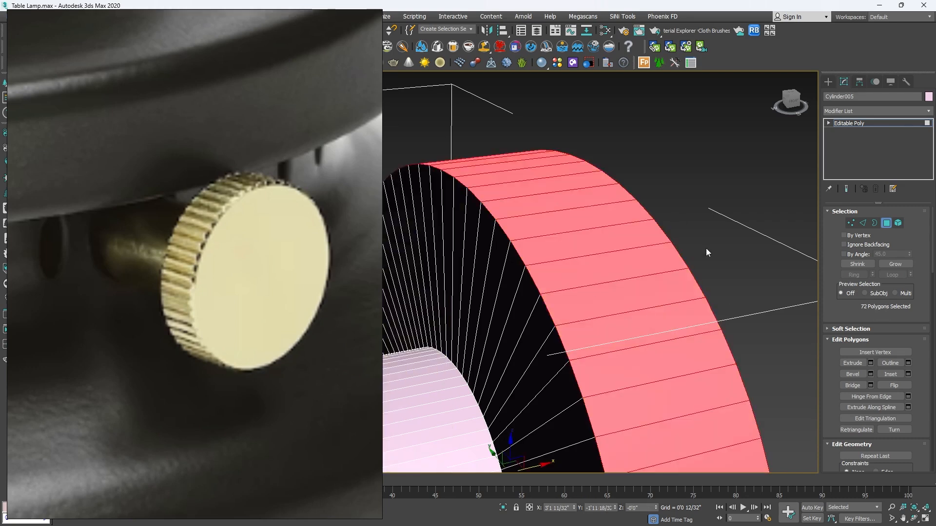
left_click(871, 373)
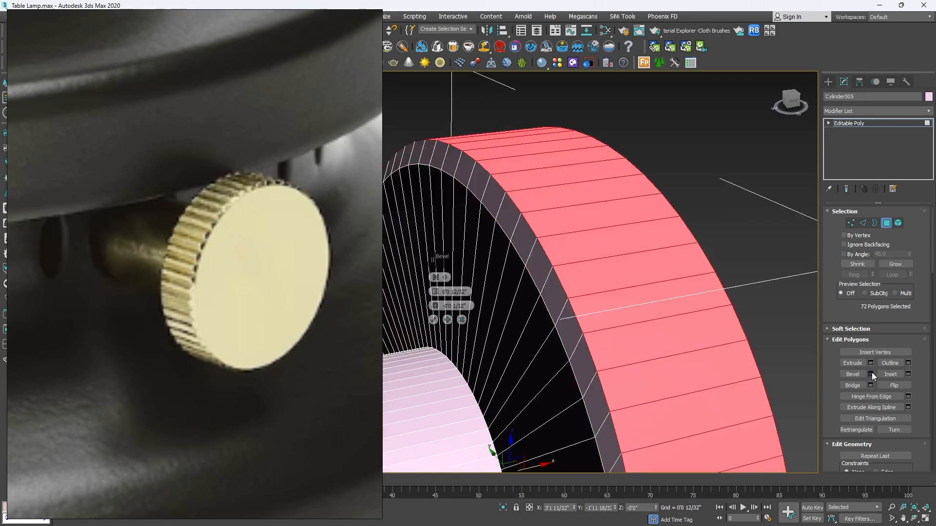
left_click(436, 278)
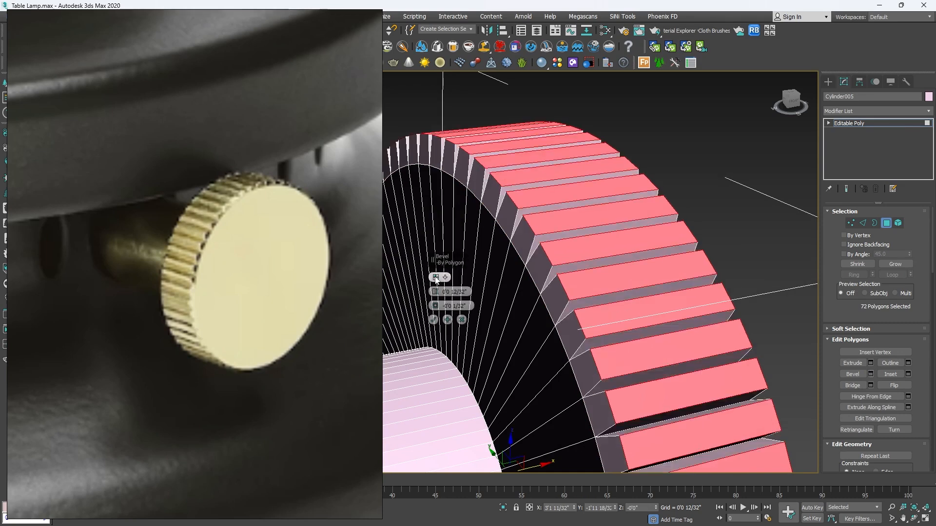
mouse_move(435, 308)
left_mouse_down()
mouse_move(433, 317)
mouse_move(432, 309)
left_mouse_up()
middle_click_drag(662, 278, 610, 293, "alt")
scroll(566, 264, "up", 3)
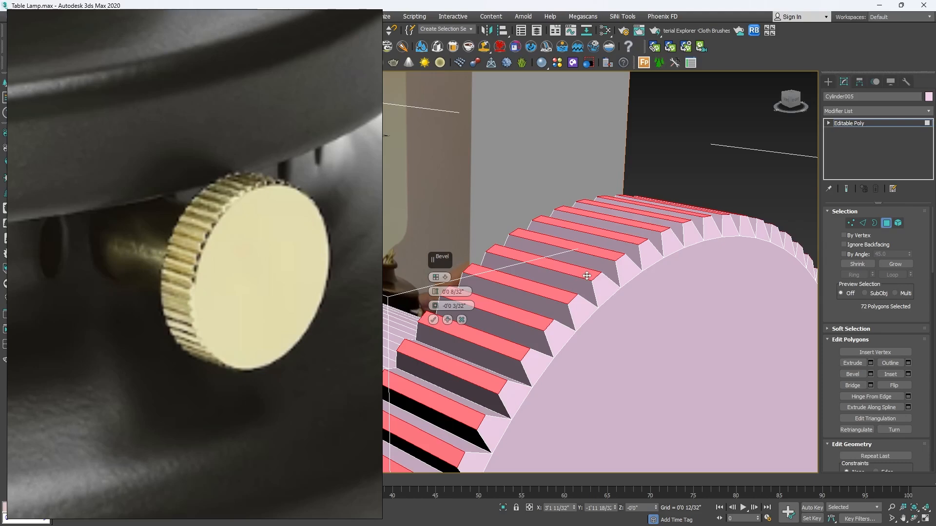
left_click(433, 321)
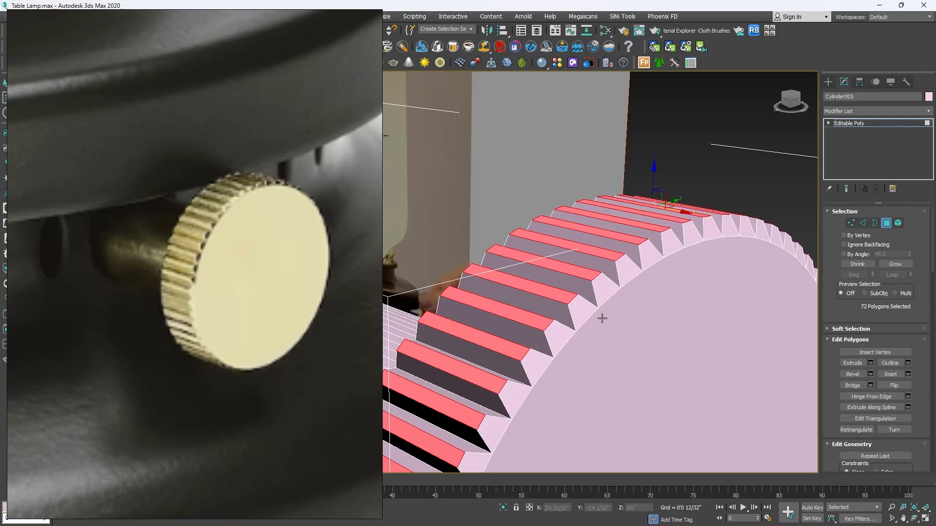
Put away the knob reference photo and maximize the Top view on the ribbed disc
scroll(639, 307, "down", 3)
scroll(700, 327, "down", 4)
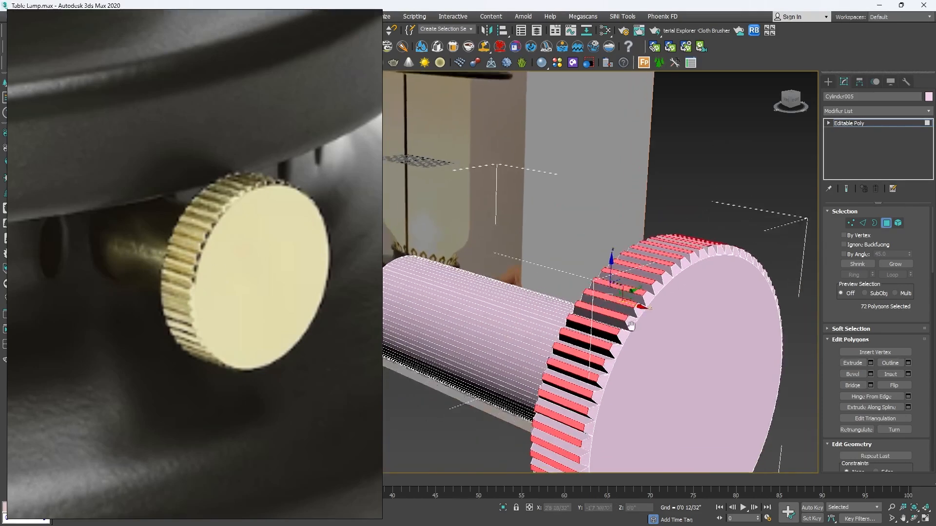
key("alt+w")
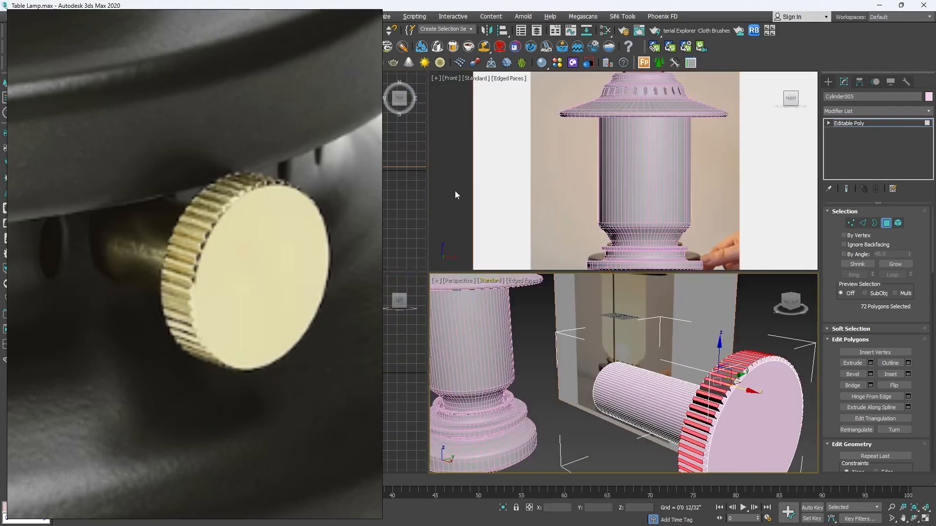
left_click(589, 513)
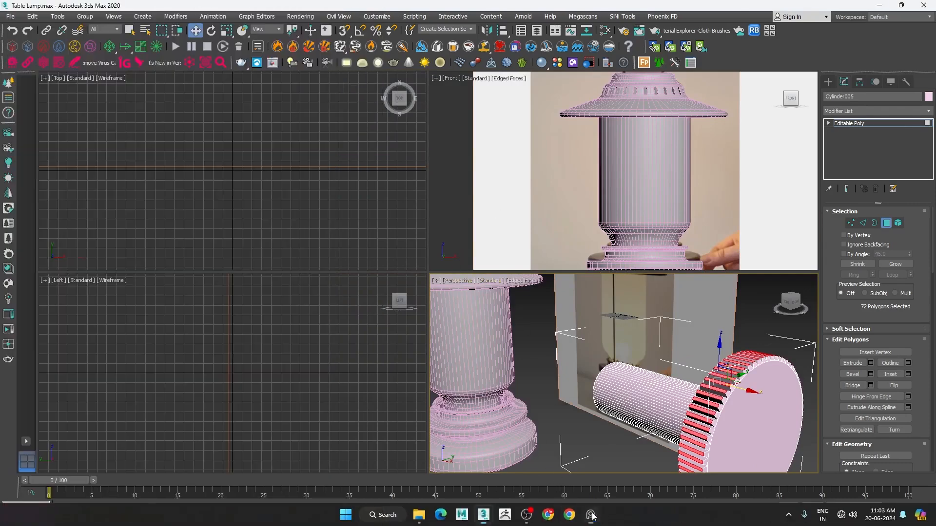
right_click(315, 170)
key("alt+w")
left_click(522, 254)
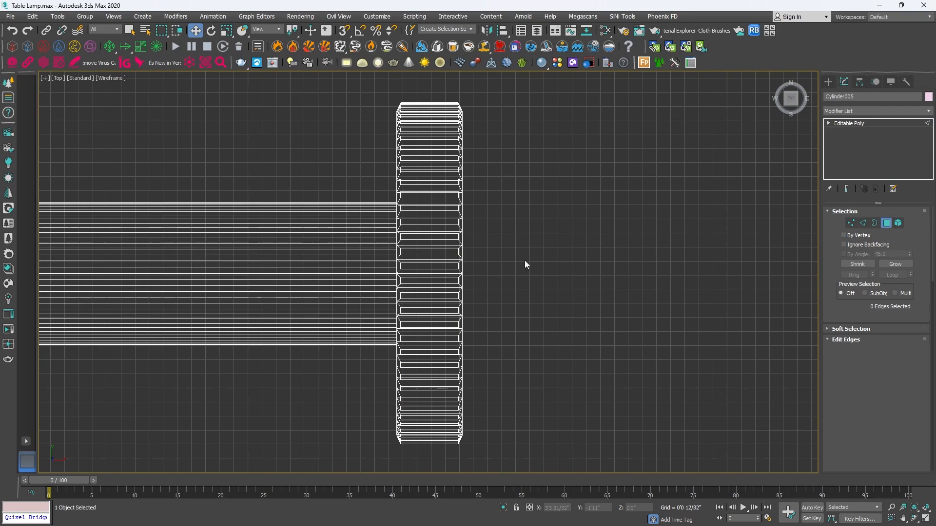
Connect the rim's crosswise edges with 2 segments and a pinch of 91 to add support loops near both ends of the ribs
key("2")
left_click_drag(438, 464, 438, 464)
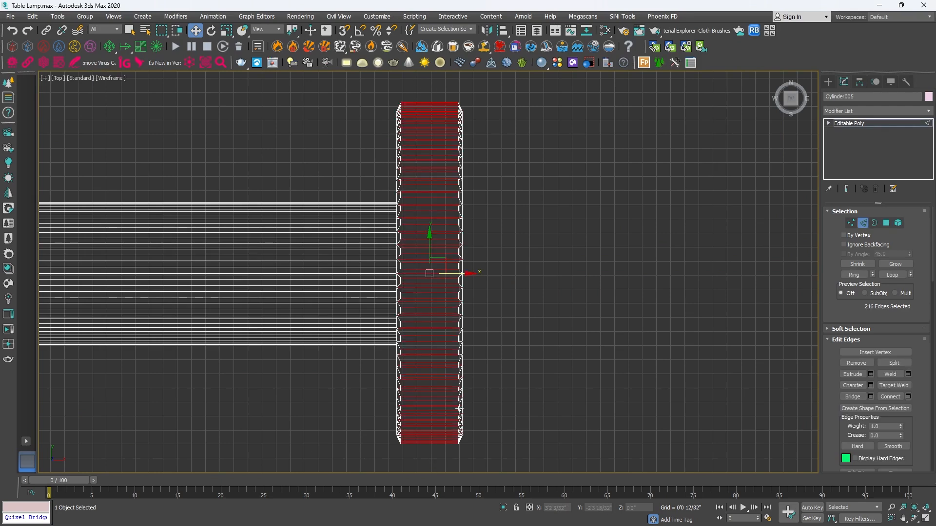
left_click(907, 396)
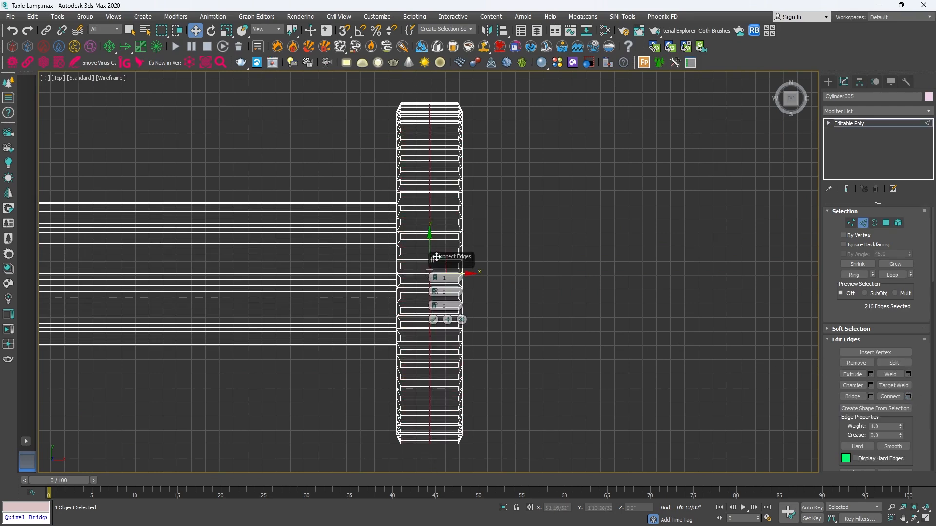
left_click(436, 275)
left_click_drag(435, 291, 460, 186)
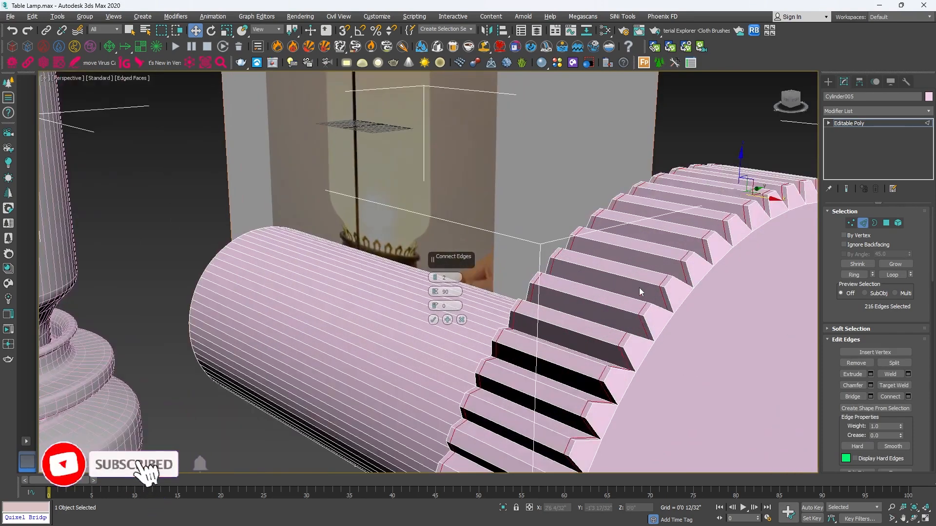
scroll(639, 288, "up", 3)
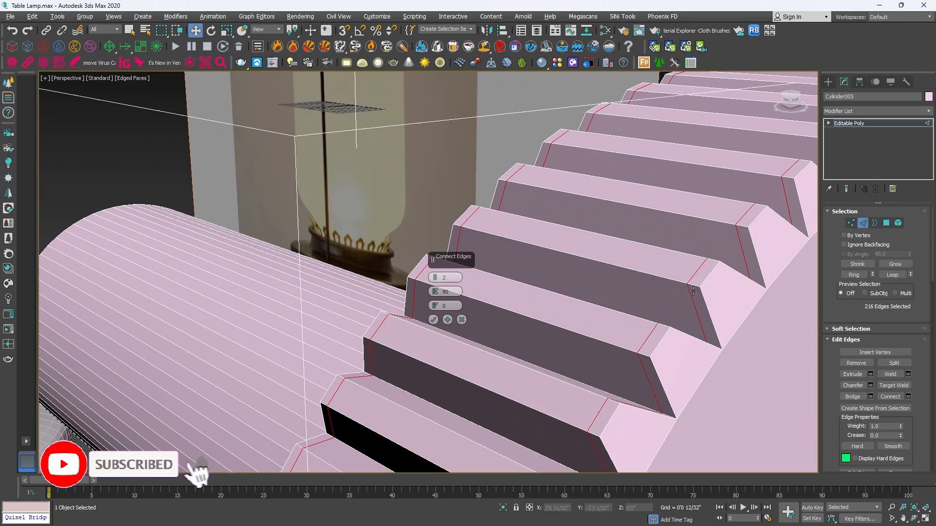
left_click_drag(435, 291, 437, 291)
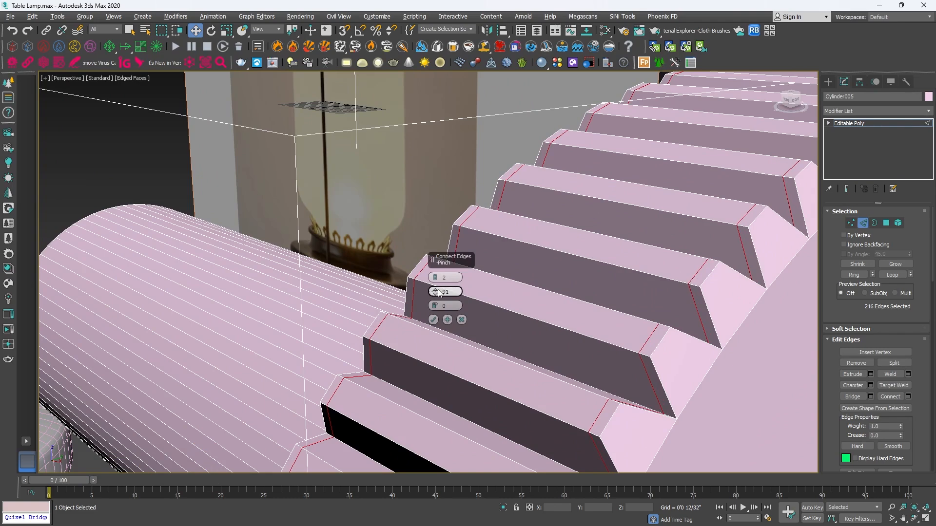
left_click(434, 320)
Inset the cap polygon on the disc's outer face by 0'0 2/32"
scroll(505, 227, "down", 4)
middle_click_drag(575, 236, 501, 219)
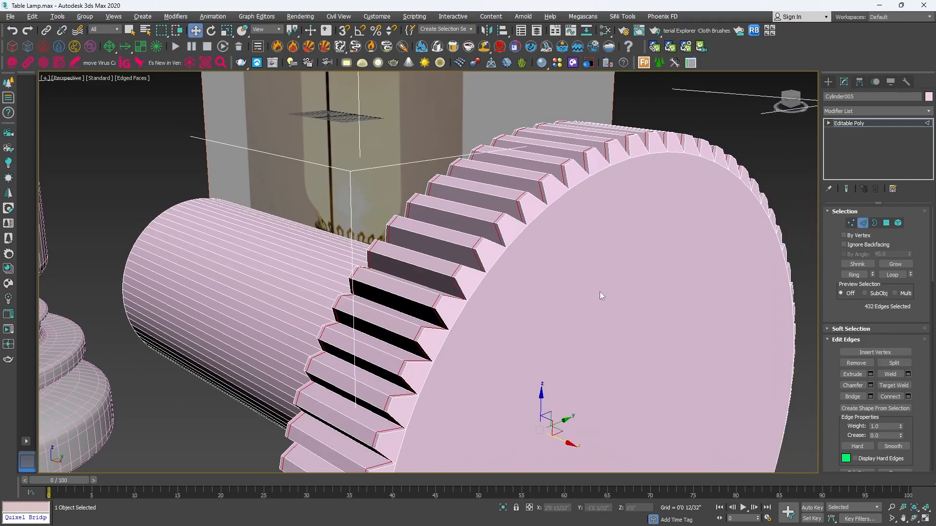
key("4")
left_click(624, 290)
left_click(908, 374)
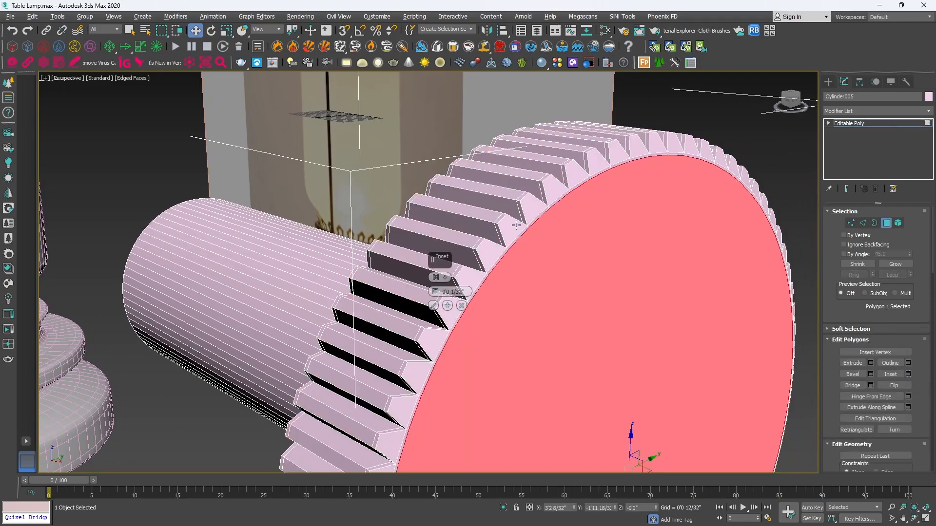
mouse_move(435, 291)
left_mouse_down()
mouse_move(435, 272)
mouse_move(433, 286)
left_mouse_up()
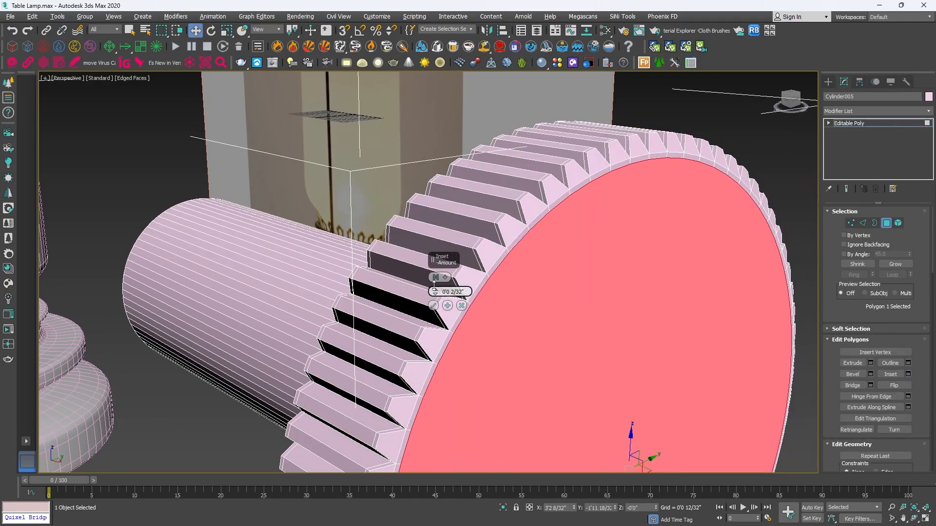
left_click(433, 305)
Inset the outer face's cap polygon again and scale the inner polygon down uniformly to about 47 percent
middle_click_drag(501, 313, 488, 225)
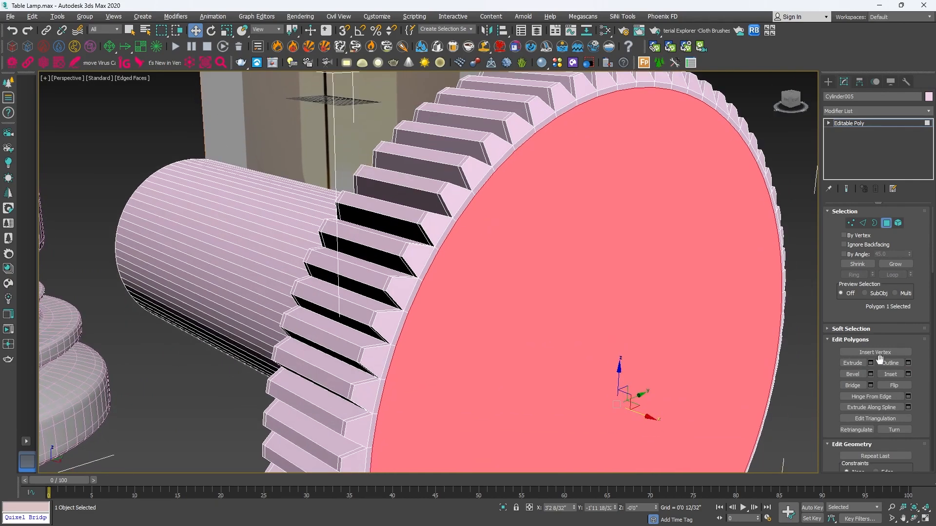
left_click(908, 374)
left_click(435, 306)
key("r")
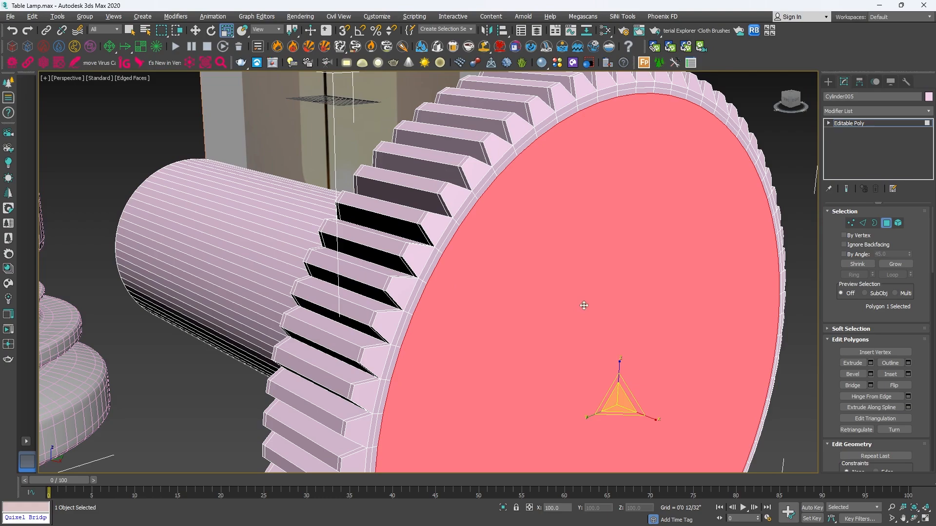
left_click_drag(605, 402, 518, 408)
key("ctrl+z")
scroll(554, 311, "down", 4)
left_click_drag(587, 341, 542, 403)
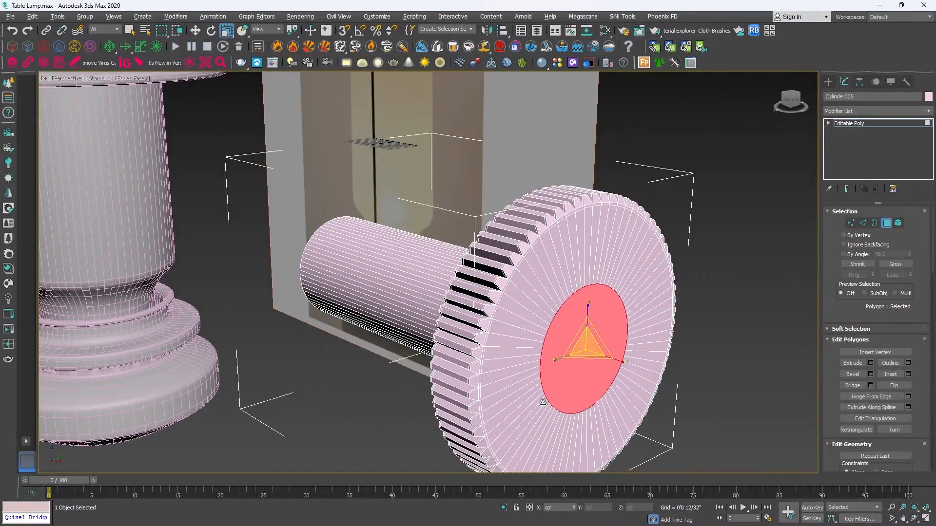
key("w")
Connect the radial edges on the disc's shaft-facing side with 1 segment, sliding the new loop close to the rim
scroll(542, 310, "down", 5)
middle_click_drag(461, 301, 612, 285, "alt")
scroll(546, 314, "up", 6)
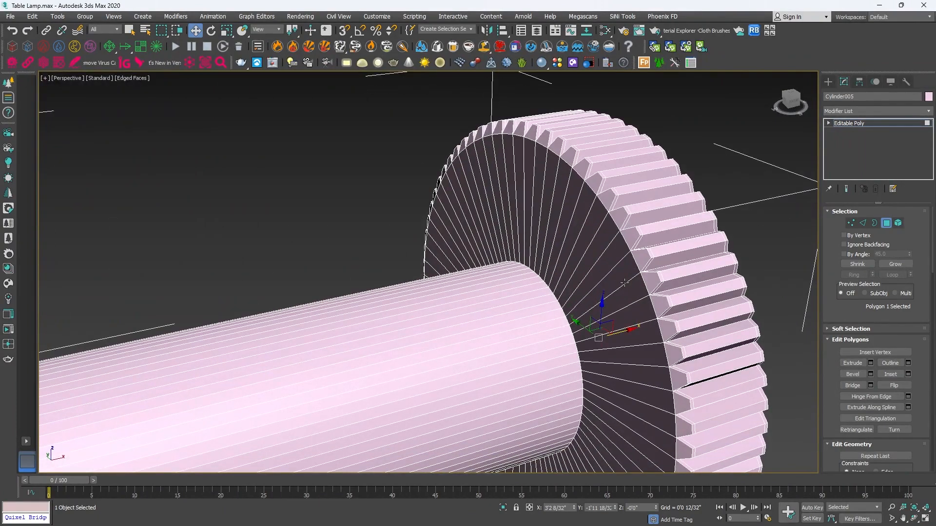
key("2")
left_click(626, 286)
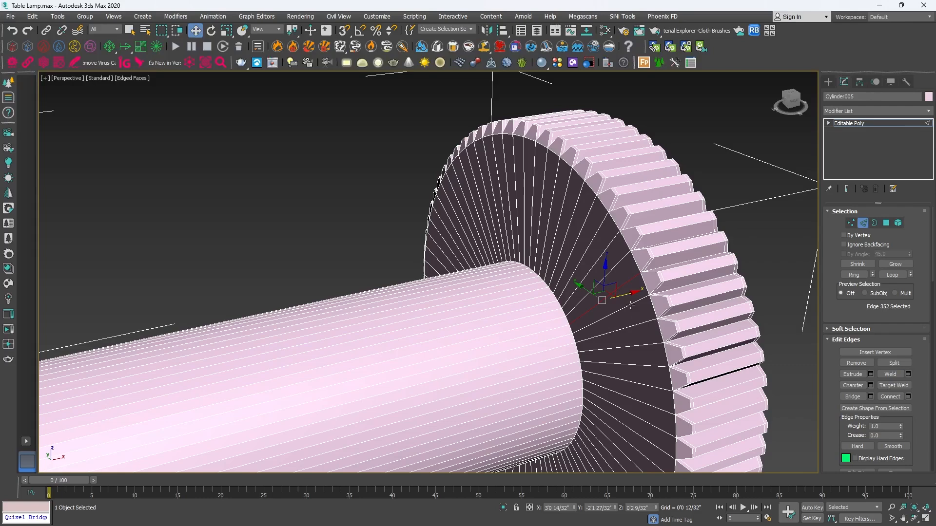
right_click(627, 307)
left_click(597, 234)
left_click(601, 222, "shift")
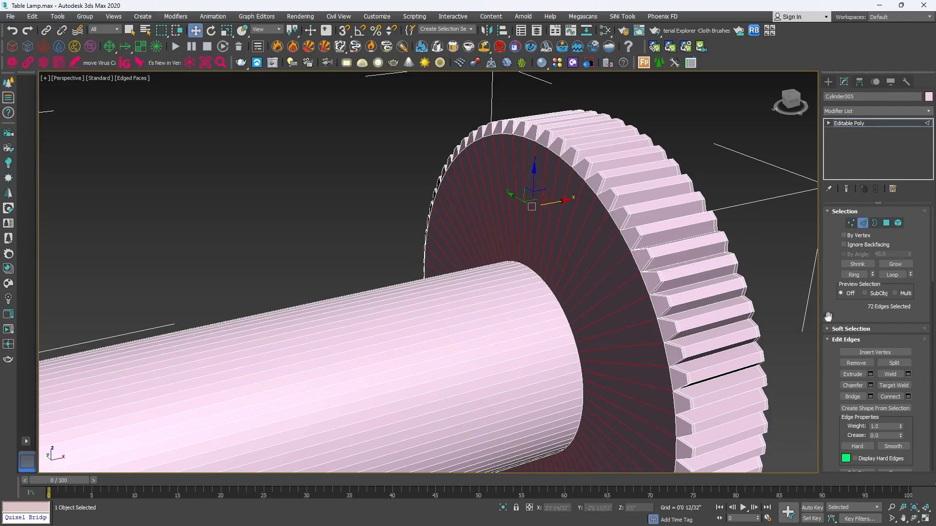
left_click(907, 396)
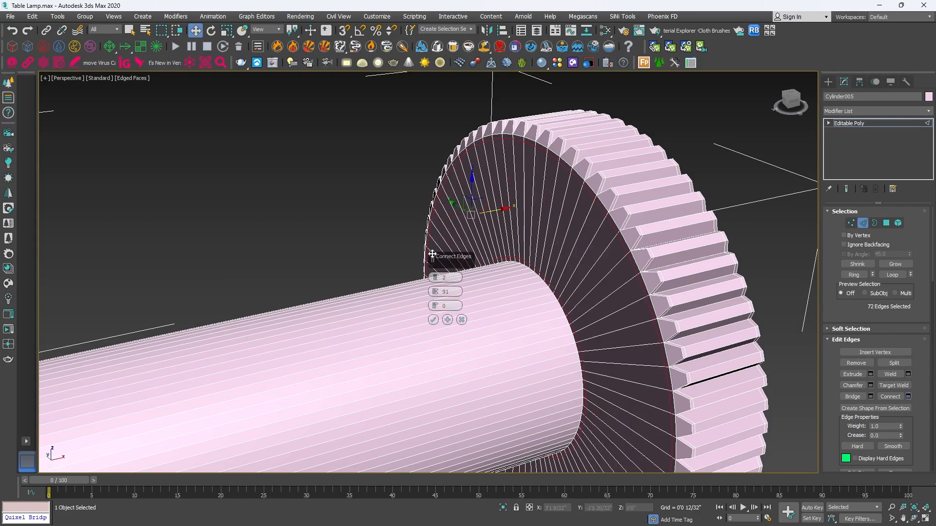
left_click(435, 280)
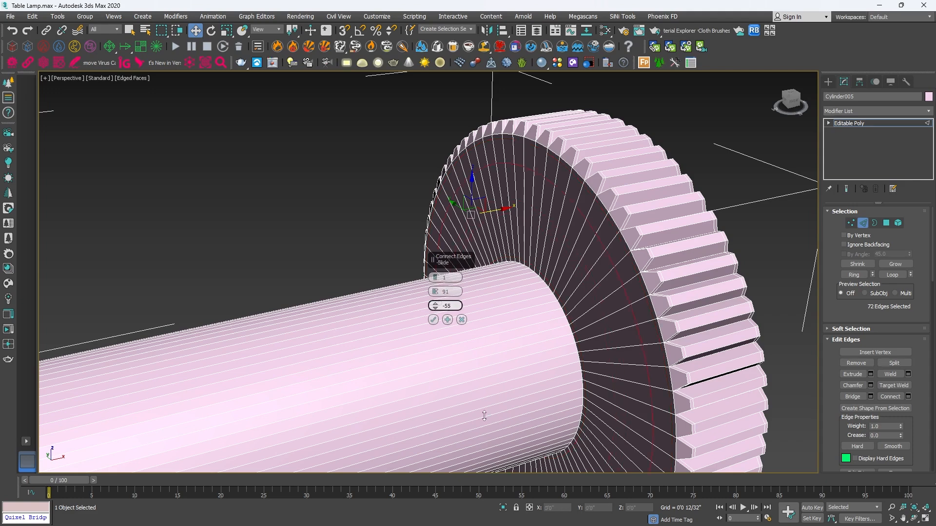
left_click(433, 320)
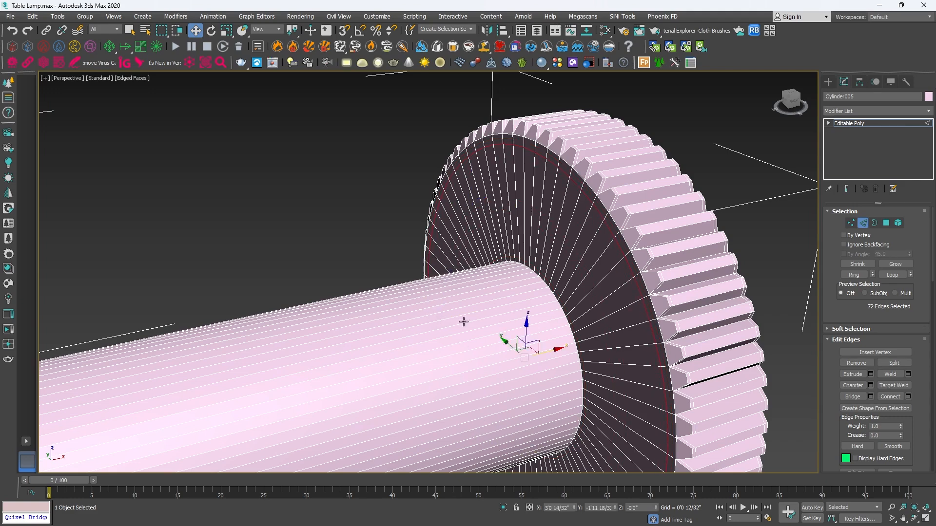
Chamfer the edge loop where the shaft meets the disc by 0'0 4/32" with 2 segments and smoothing off
scroll(534, 301, "up", 5)
double_click(631, 290)
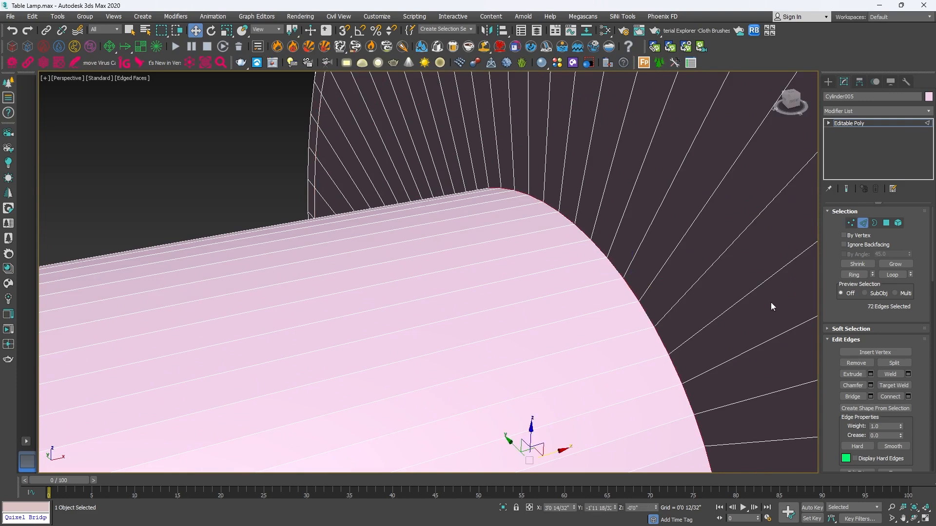
left_click(870, 385)
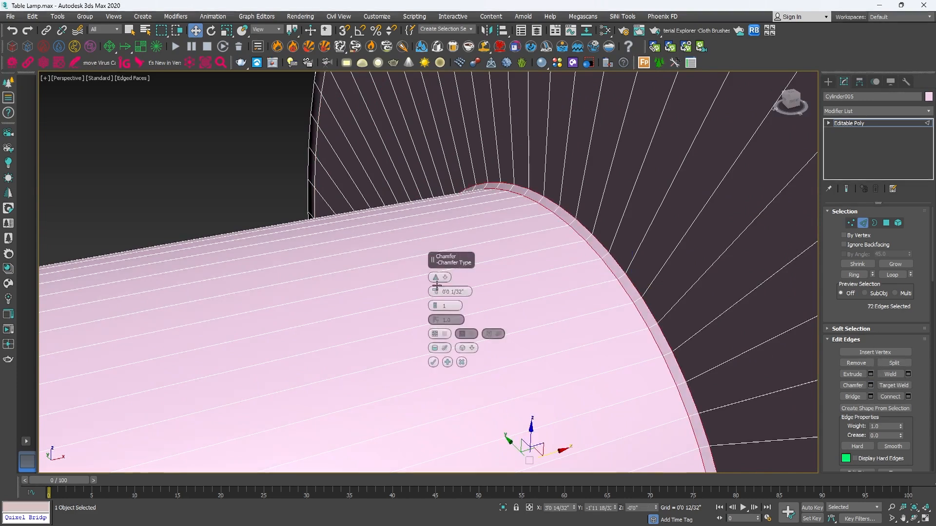
mouse_move(438, 293)
left_mouse_down()
mouse_move(433, 274)
mouse_move(437, 302)
left_mouse_up()
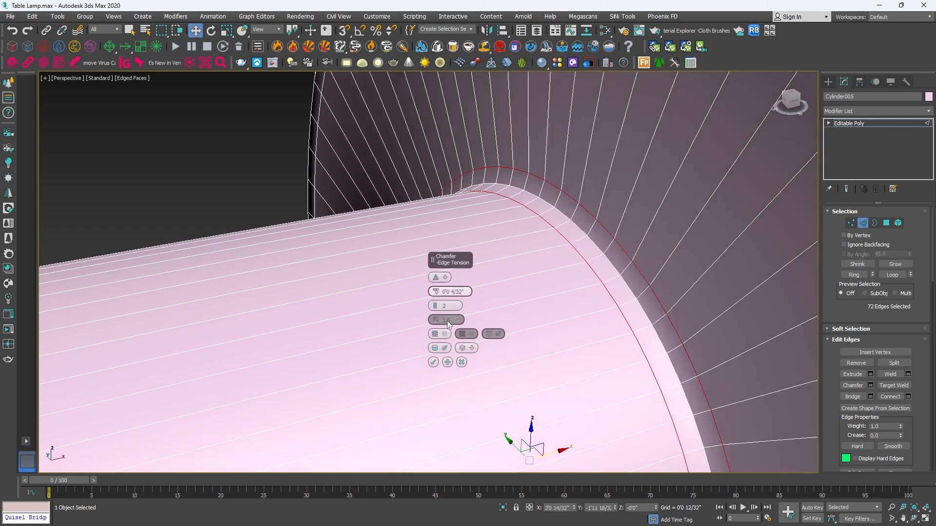
left_click(462, 346)
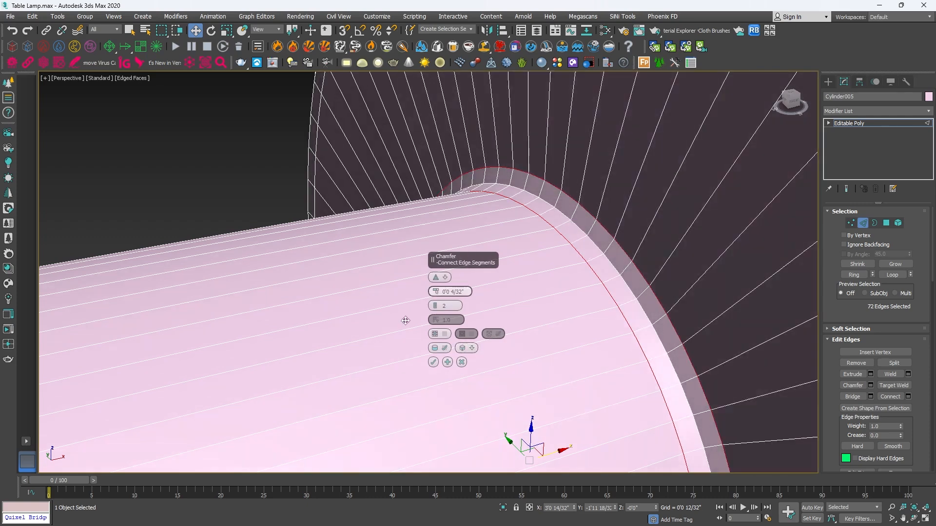
left_click(433, 362)
scroll(488, 271, "down", 5)
middle_click_drag(388, 301, 362, 281, "alt")
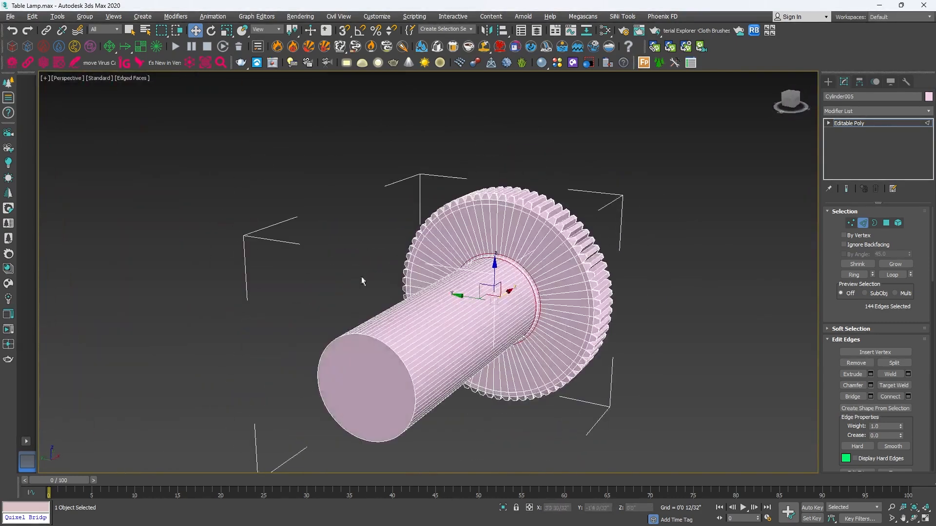
Delete the cap polygon at the free end of the knob's shaft
key("4")
left_click(356, 375)
key("Delete")
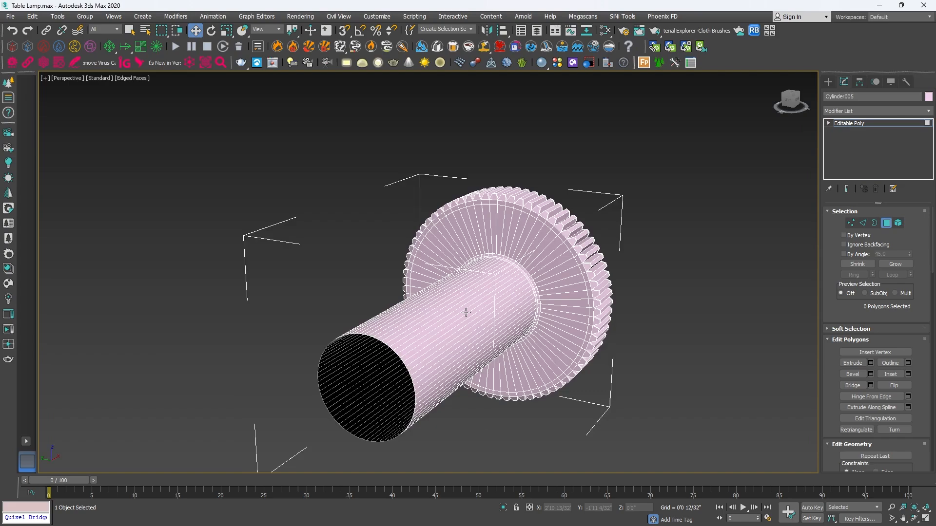
scroll(466, 313, "down", 3)
middle_click_drag(562, 277, 468, 292, "alt")
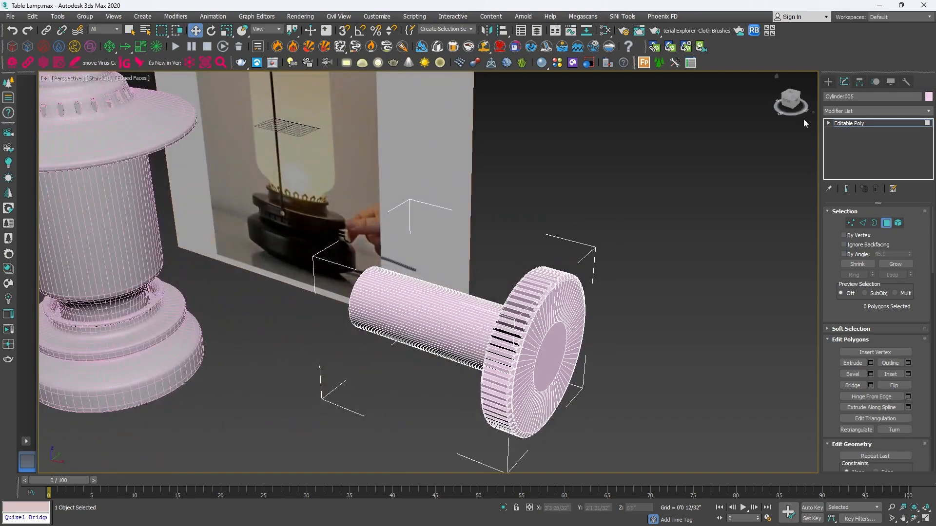
Add a MeshSmooth modifier to the knob with 2 iterations
left_click(827, 82)
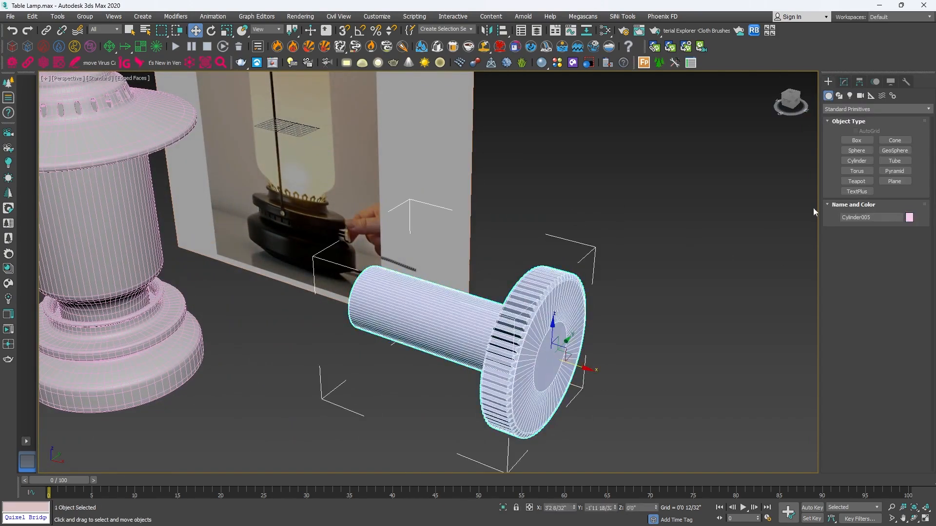
left_click(843, 81)
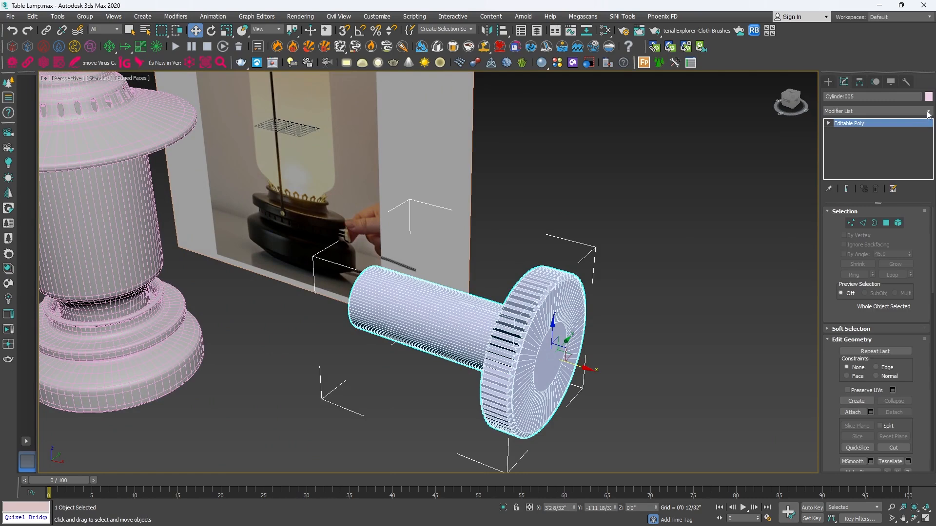
left_click(929, 115)
key("m")
key("m")
key("m")
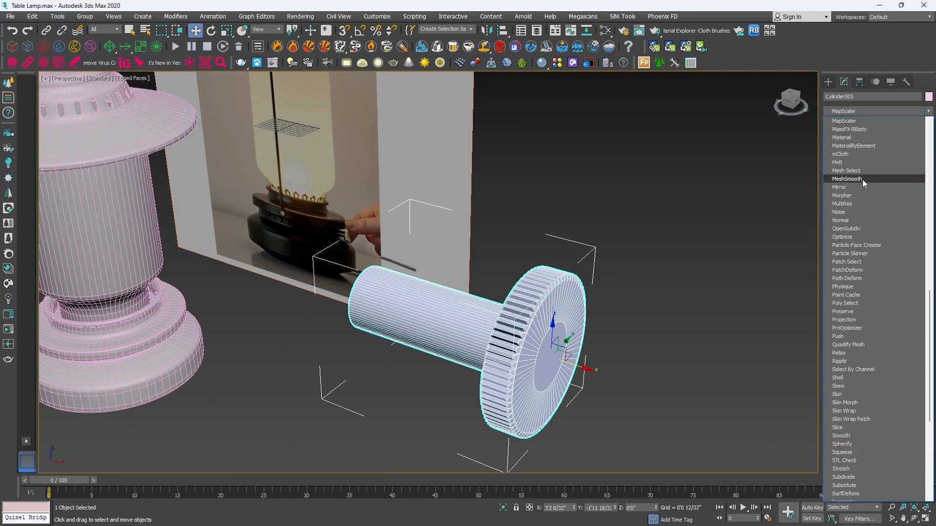
left_click(861, 179)
scroll(509, 314, "up", 4)
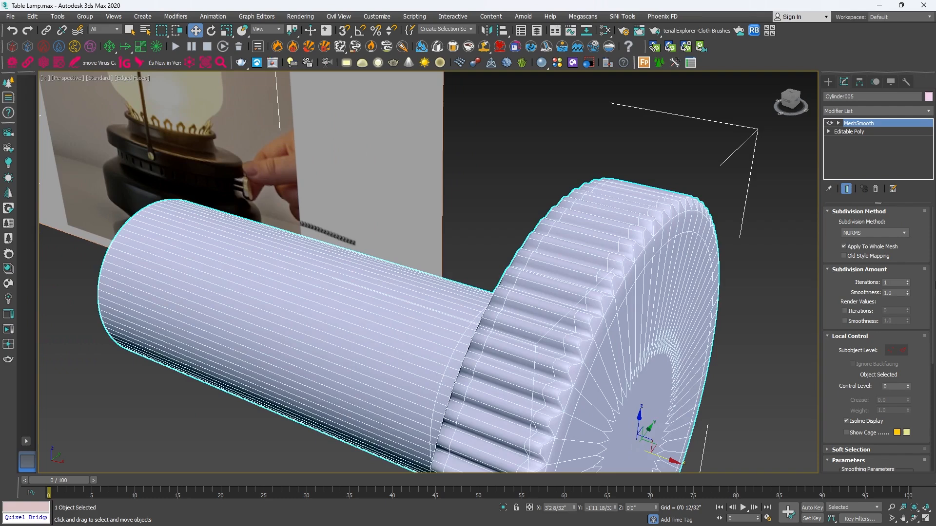
left_click(908, 282)
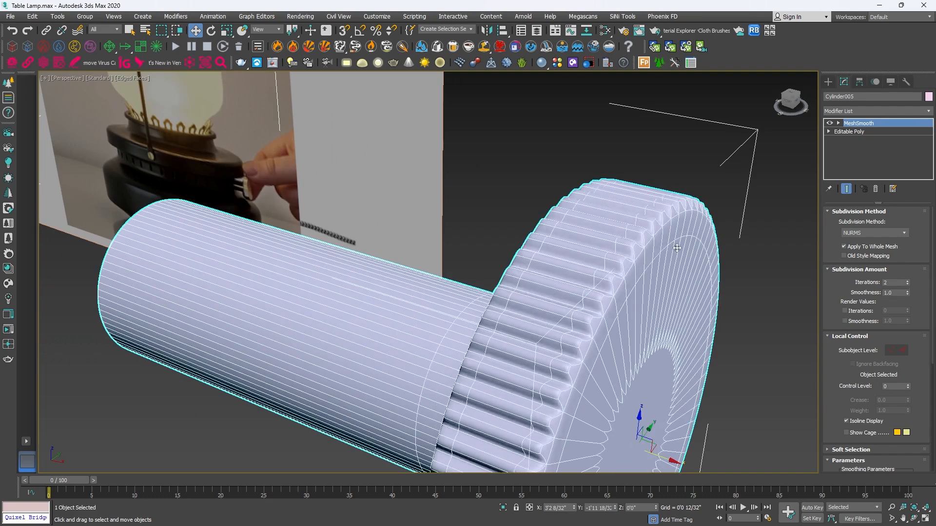
scroll(676, 249, "down", 3)
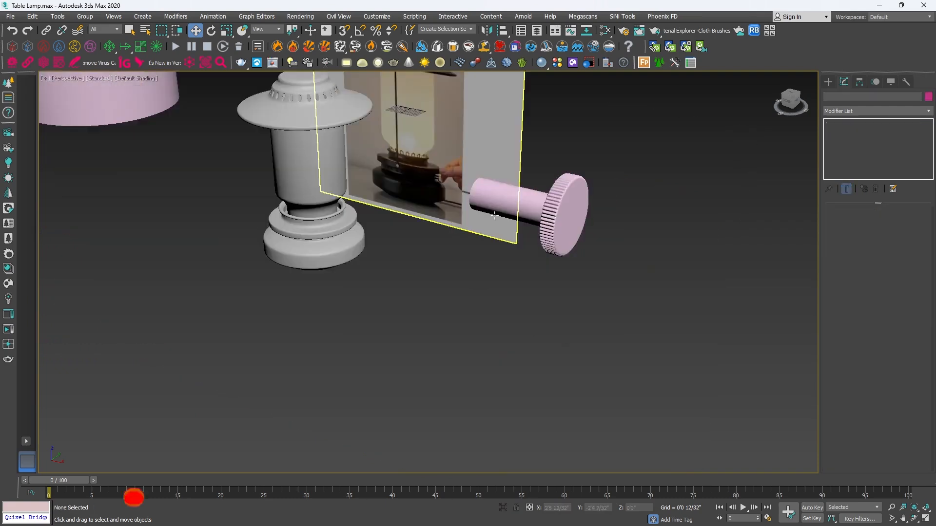
Examine the smoothed knob and compare its ribbed rim with the reference photo
scroll(586, 173, "up", 4)
middle_click_drag(586, 173, 543, 244)
scroll(544, 244, "up", 3)
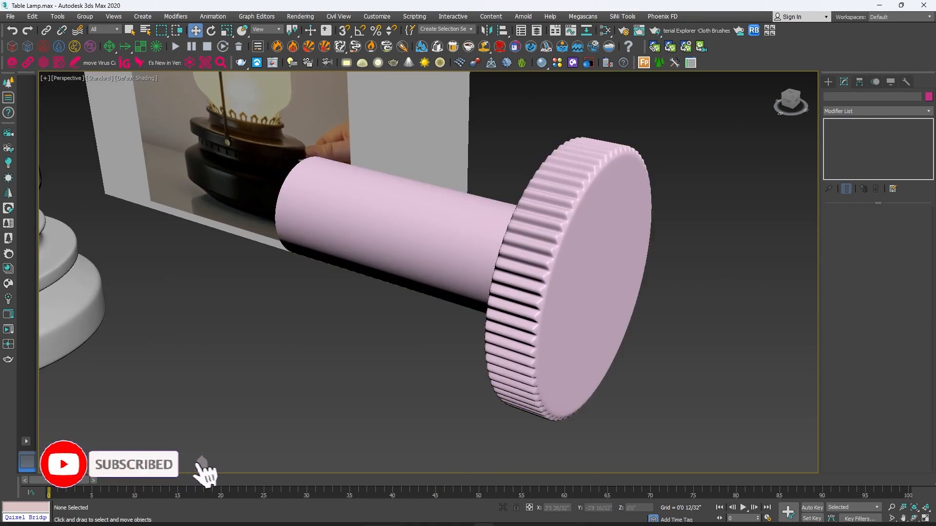
left_click(591, 515)
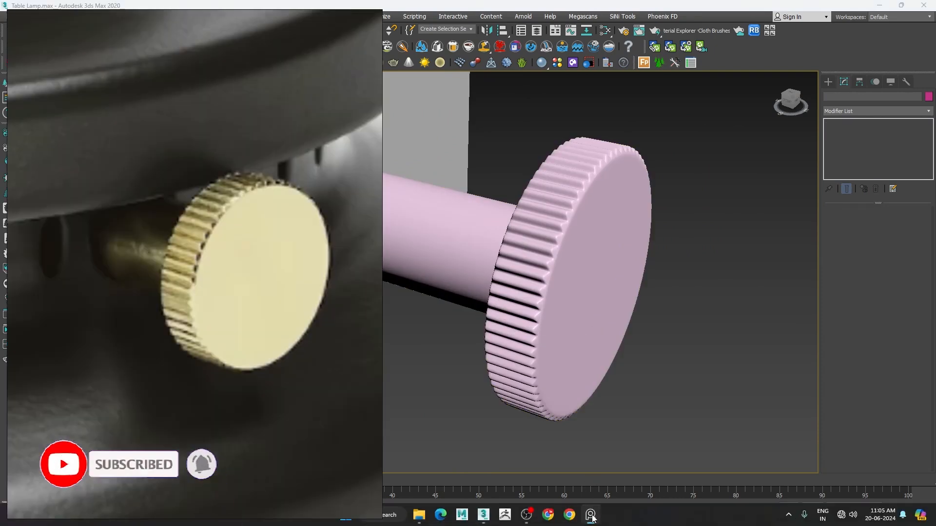
left_click(591, 517)
scroll(535, 262, "down", 2)
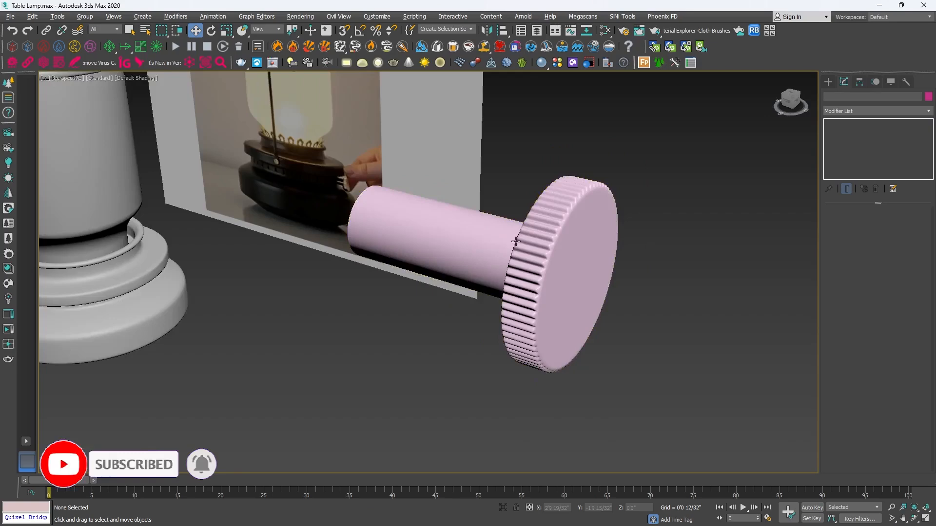
middle_click_drag(536, 262, 493, 242, "alt")
Move the knob along X in the top view until its shaft overlaps the lamp's centre
left_click(527, 215)
scroll(492, 242, "down", 3)
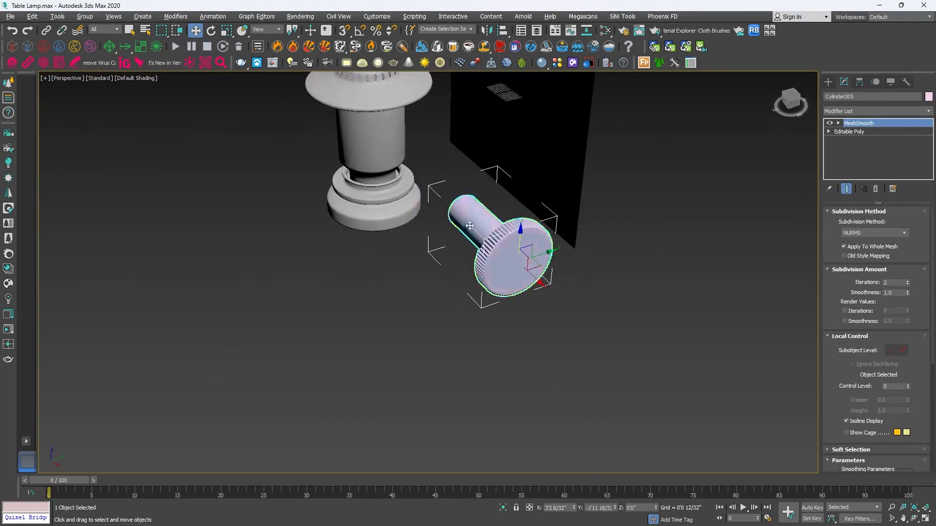
scroll(495, 243, "up", 5)
scroll(518, 246, "down", 6)
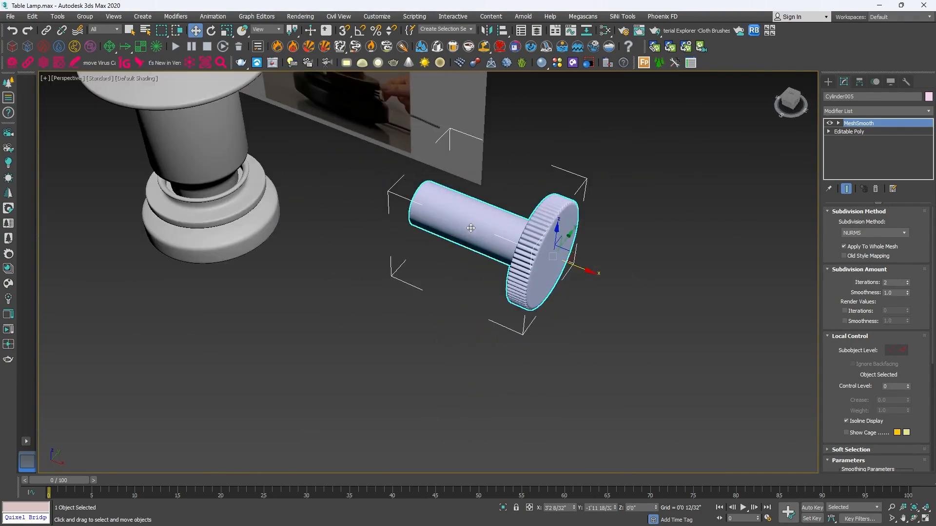
left_click(828, 82)
key("t")
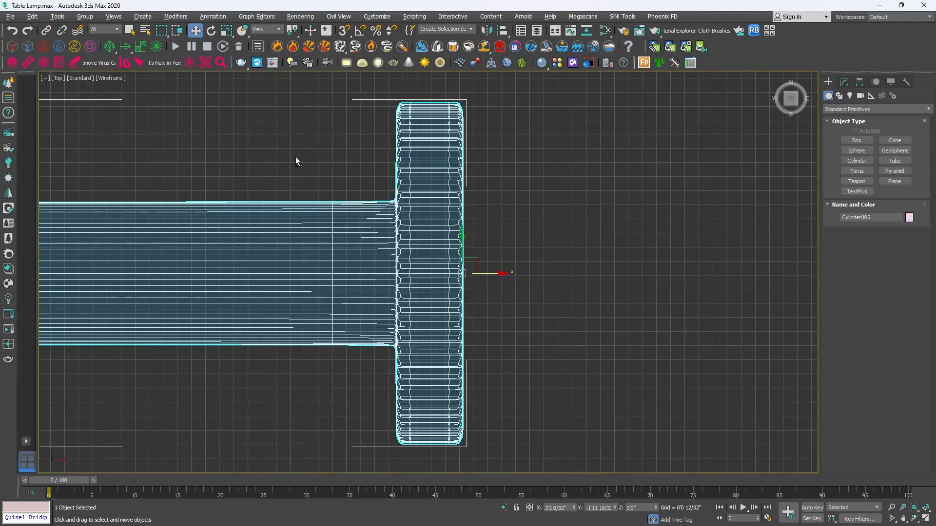
scroll(436, 191, "down", 6)
scroll(440, 194, "up", 3)
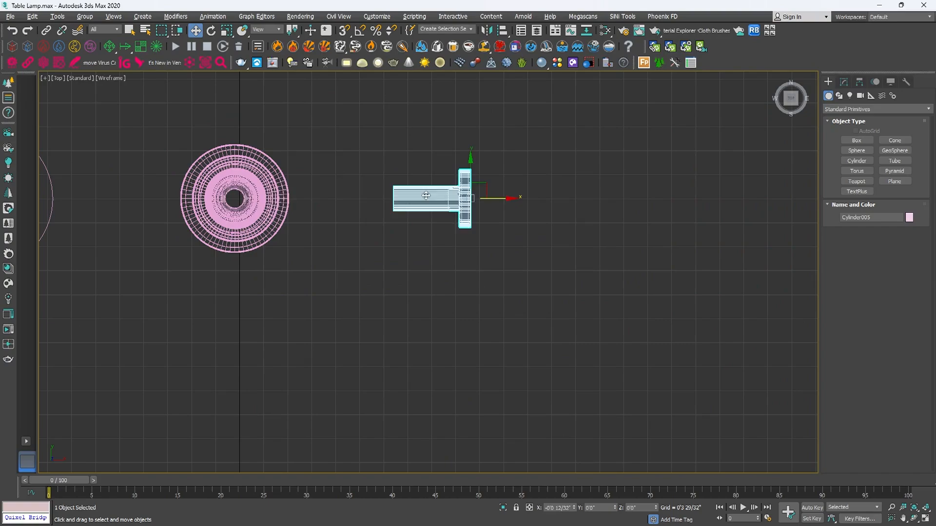
left_click_drag(494, 200, 308, 202)
middle_click_drag(308, 202, 485, 212)
Scale the whole knob down uniformly to about 25 percent
key("r")
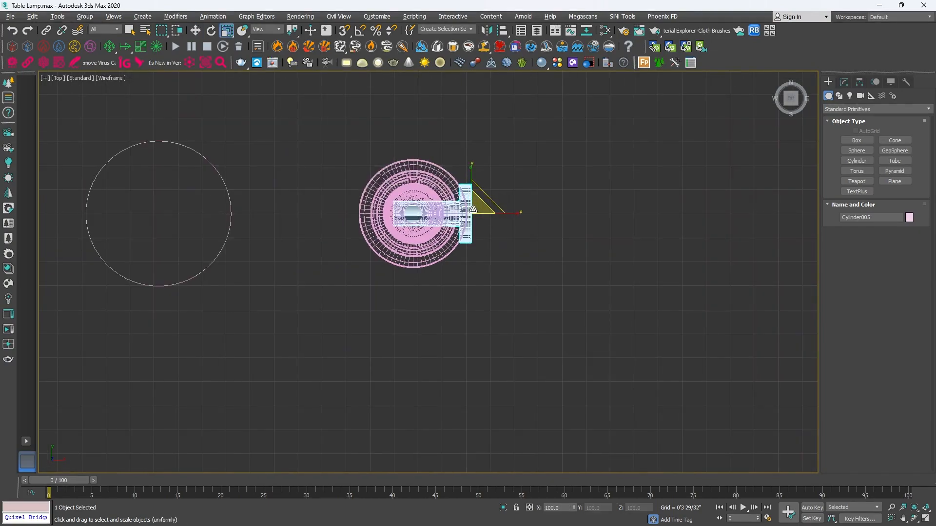
left_click_drag(473, 210, 413, 329)
scroll(444, 242, "up", 6)
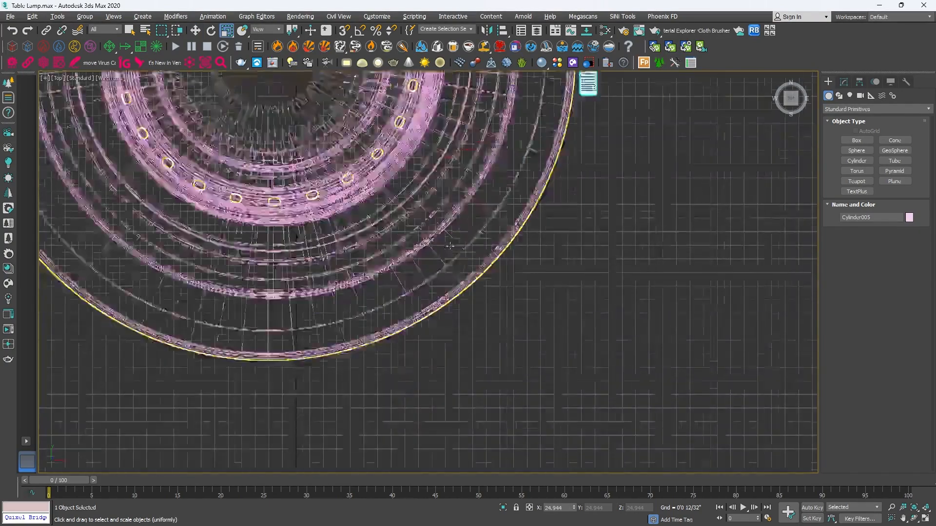
Move the knob inward along X so its shaft enters the side of the lamp's glass body
key("w")
middle_click_drag(533, 192, 488, 310)
left_click_drag(575, 204, 491, 204)
key("alt+w")
middle_click(547, 304)
key("alt+w")
key("z")
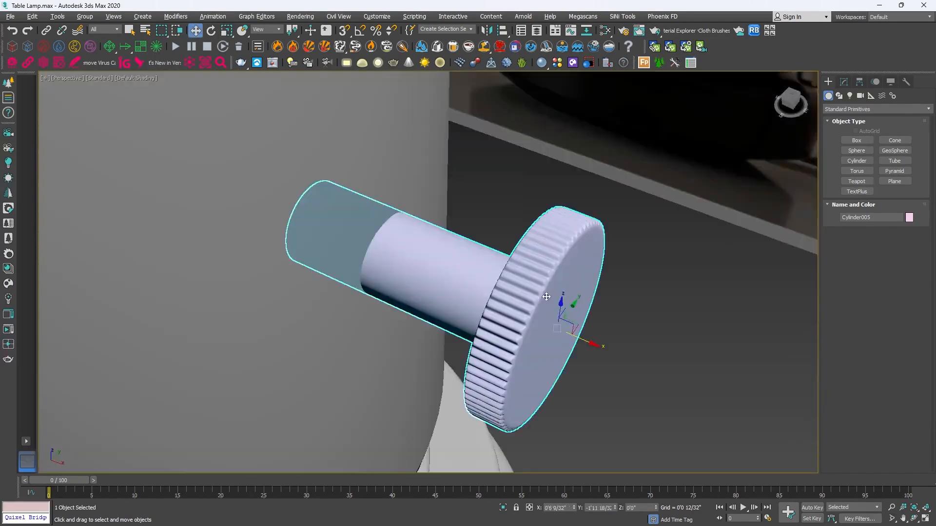
scroll(543, 296, "down", 5)
middle_click_drag(544, 296, 514, 263, "alt")
scroll(489, 309, "down", 3)
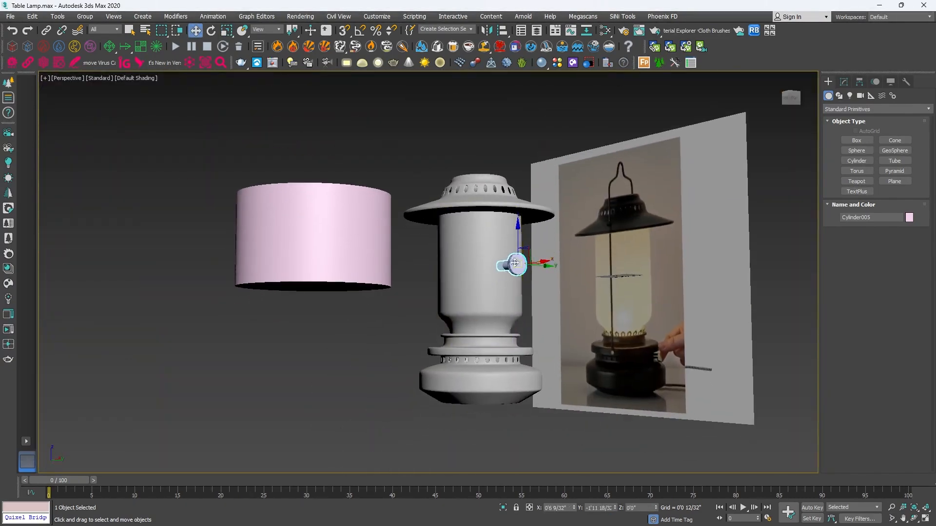
Lower the knob along Z to the level of the hole row in the lamp's base
left_click_drag(520, 237, 520, 336)
scroll(507, 321, "up", 5)
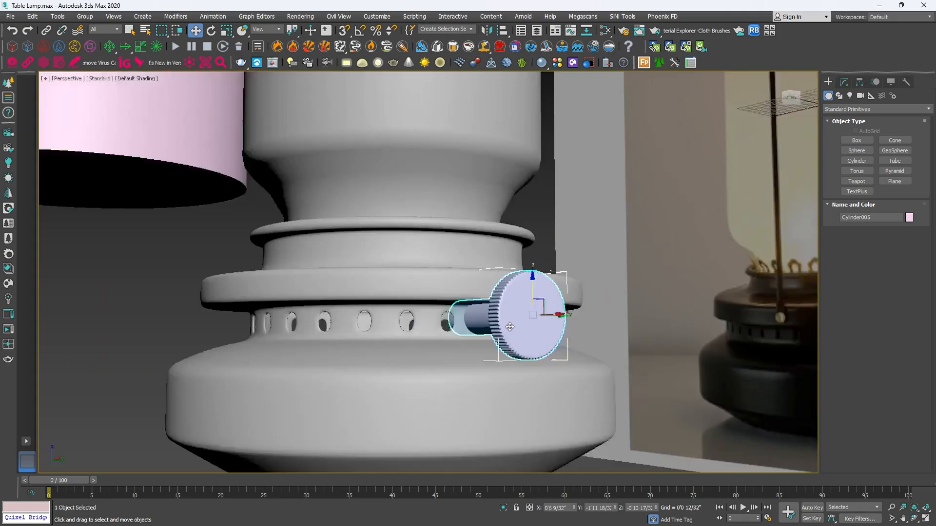
middle_click_drag(502, 314, 424, 312, "alt")
scroll(423, 307, "up", 5)
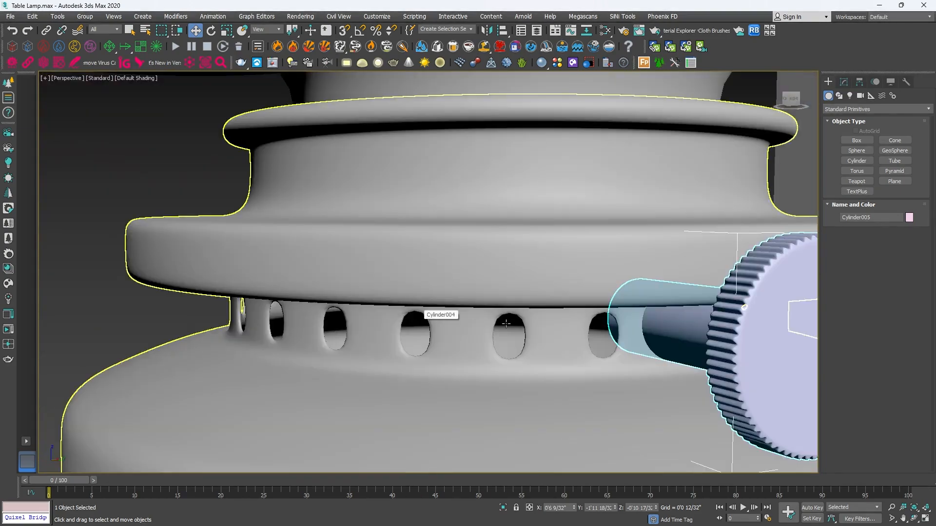
Move the knob slightly inward along X towards the perforated ring, and scale it down uniformly to roughly half its size
middle_click_drag(568, 302, 480, 300, "alt")
scroll(450, 292, "down", 3)
left_click_drag(489, 304, 553, 301)
key("r")
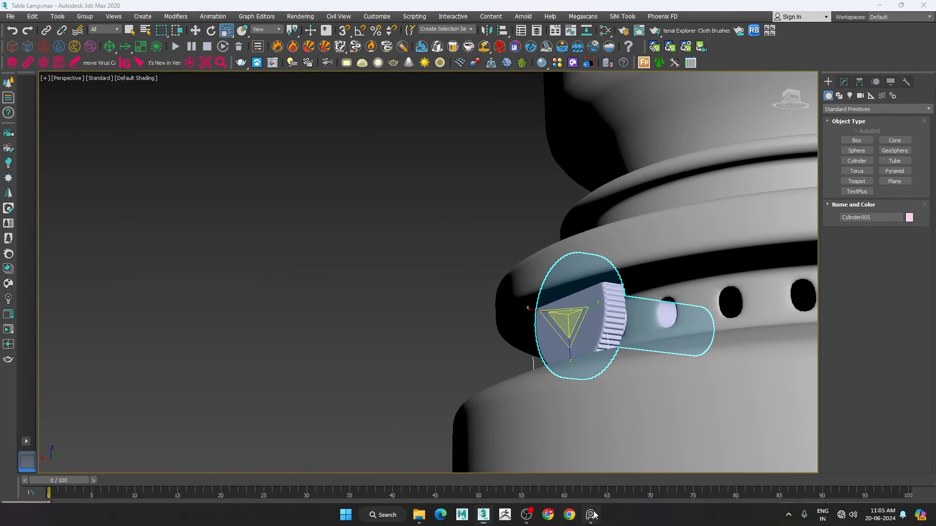
left_click_drag(564, 317, 448, 314)
key("w")
middle_click_drag(448, 315, 589, 327, "alt")
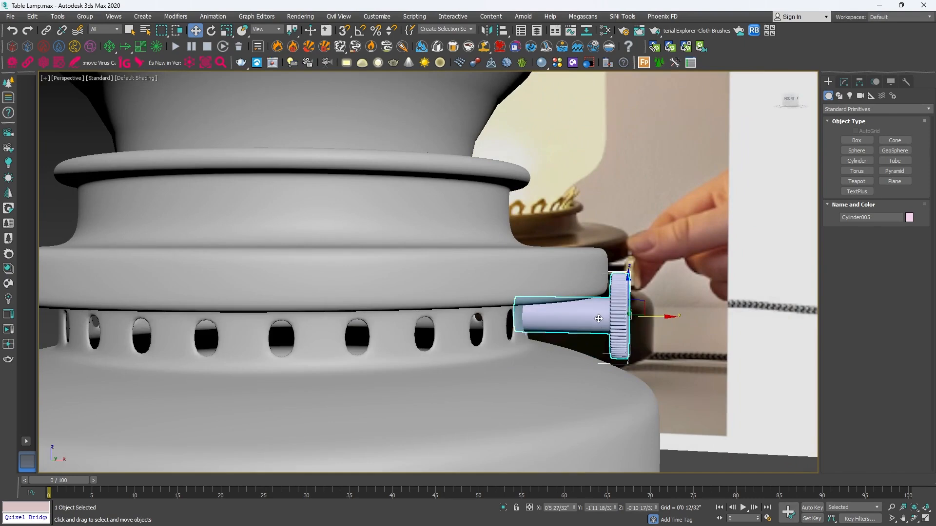
key("r")
key("w")
Try to move the knob horizontally around to another side of the lamp's base, beside the ring of holes
scroll(585, 310, "down", 4)
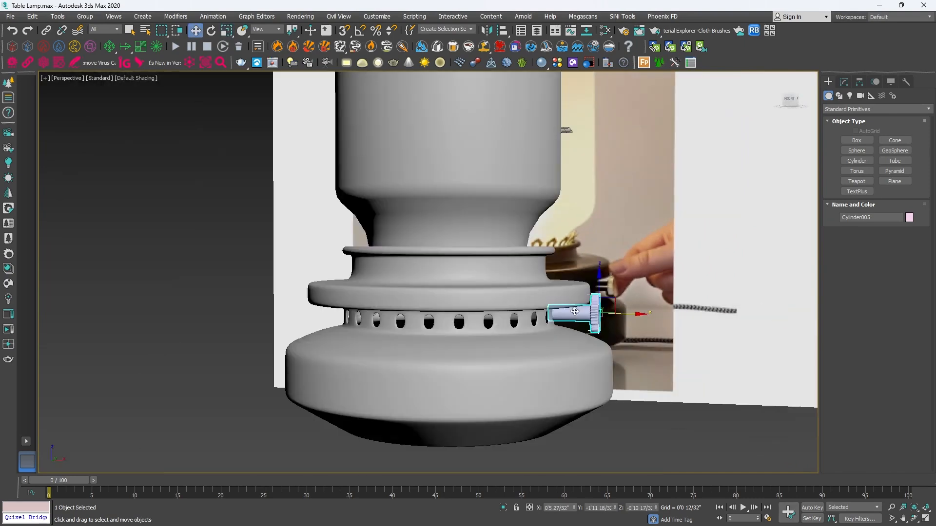
mouse_move(585, 307)
middle_mouse_down("alt")
mouse_move(536, 305)
mouse_move(566, 325)
mouse_move(586, 297)
mouse_move(570, 295)
mouse_move(573, 302)
middle_mouse_up("alt")
scroll(586, 297, "up", 5)
scroll(573, 302, "down", 3)
middle_click_drag(398, 294, 516, 319, "alt")
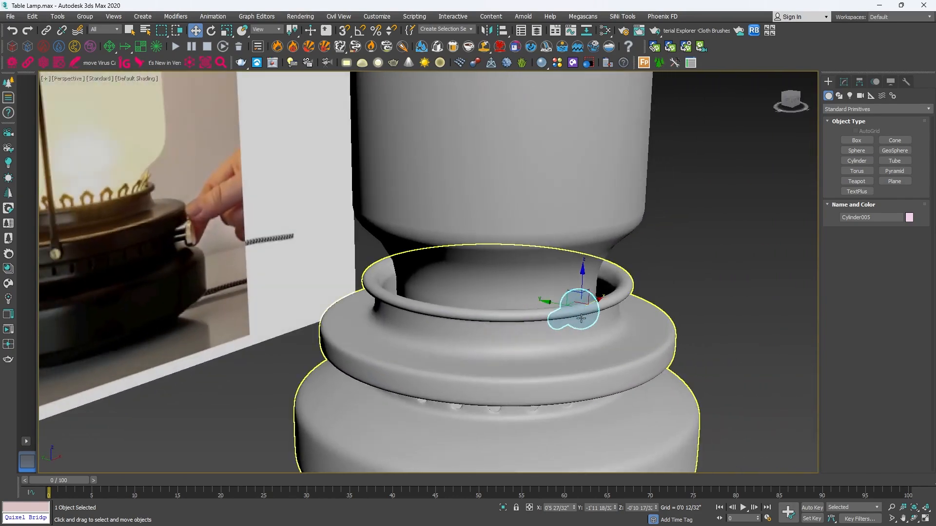
left_click_drag(590, 303, 403, 384)
middle_click_drag(430, 313, 434, 271)
Try to rotate the knob about the vertical axis by a half turn so its shaft points into the base
key("e")
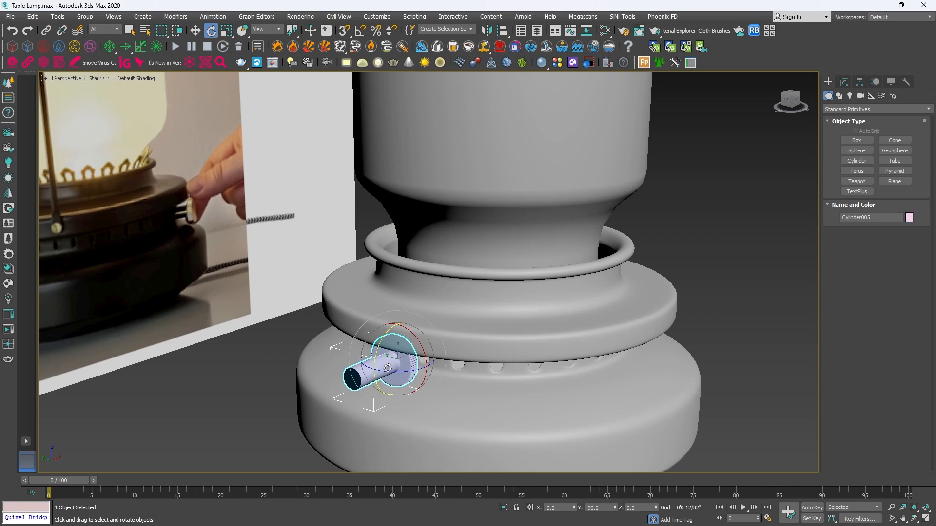
left_click_drag(401, 373, 554, 334)
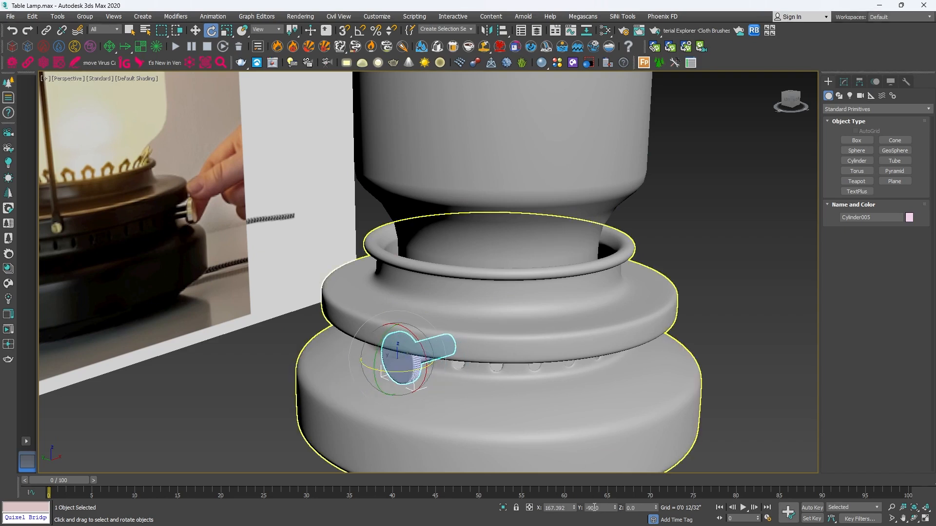
type("-180")
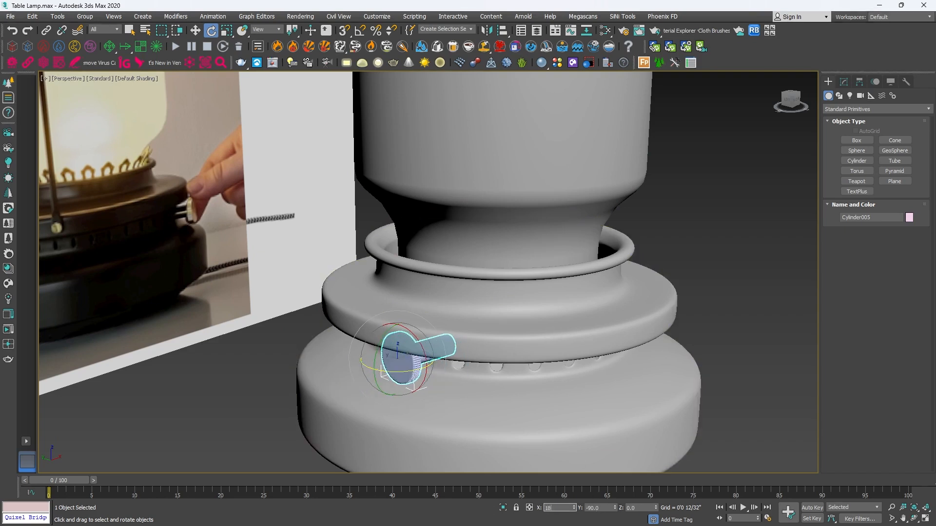
key("Return")
key("w")
middle_click_drag(458, 390, 638, 378, "alt")
left_click(454, 405)
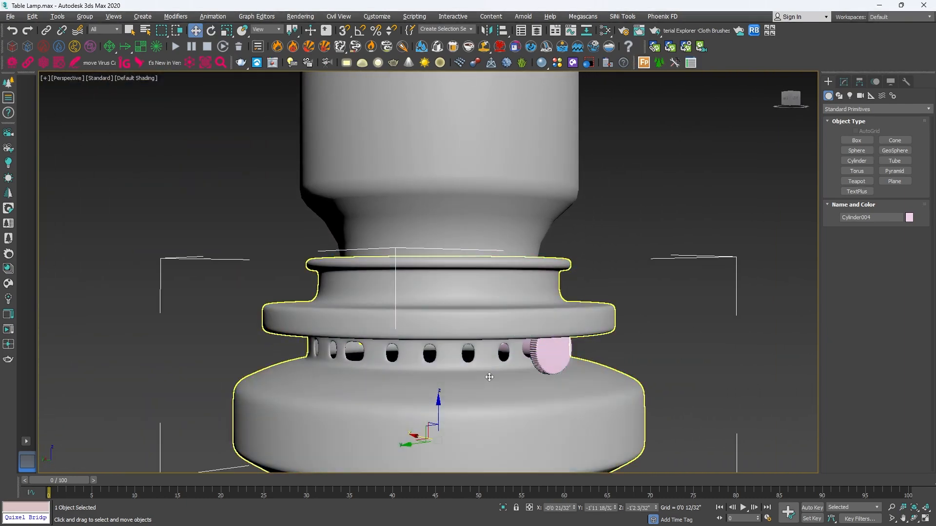
Undo the knob's rotation and its move around the base
key("ctrl+z")
key("ctrl+z")
key("ctrl+z")
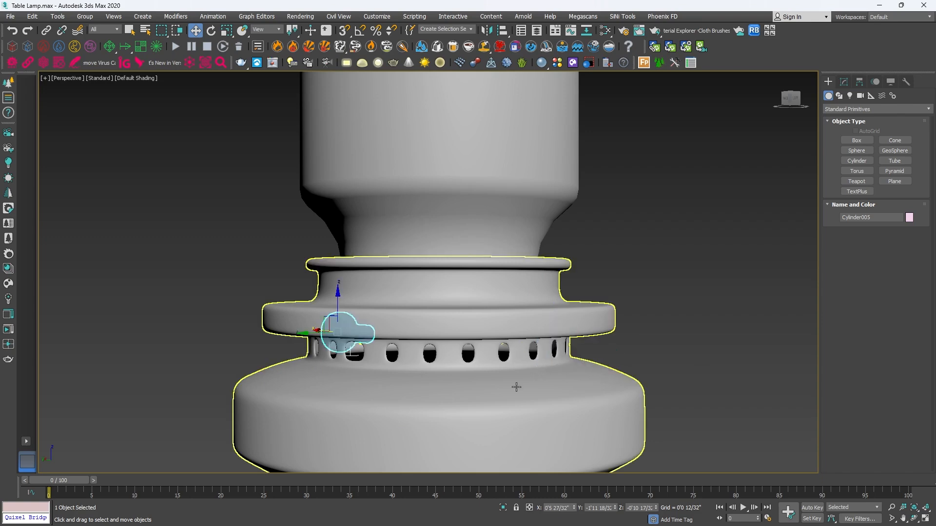
key("z")
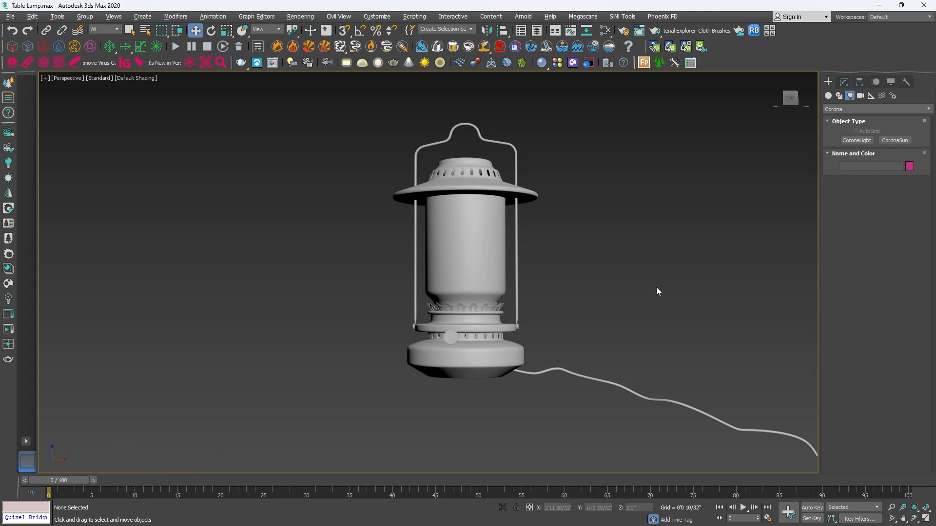
Open the Slate Material Editor and check the lamp's materials in the reference photos
key("m")
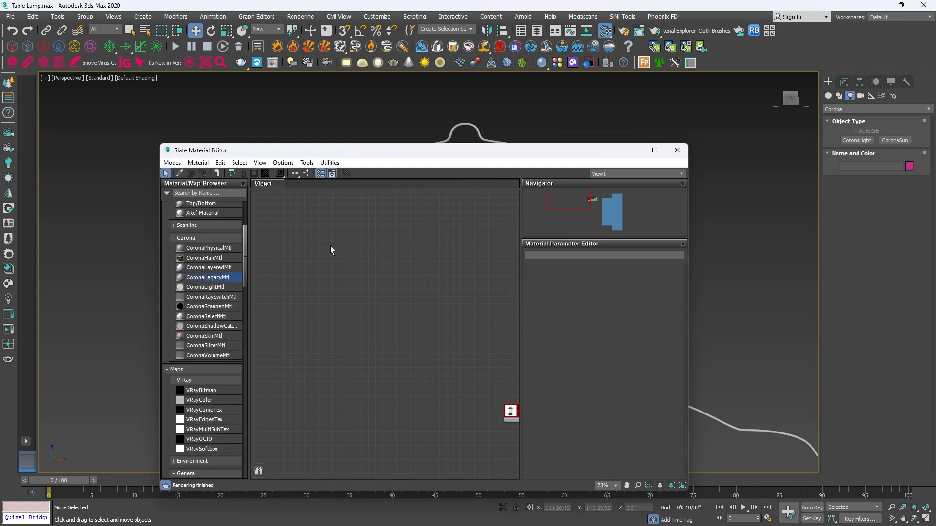
left_click_drag(444, 156, 383, 170)
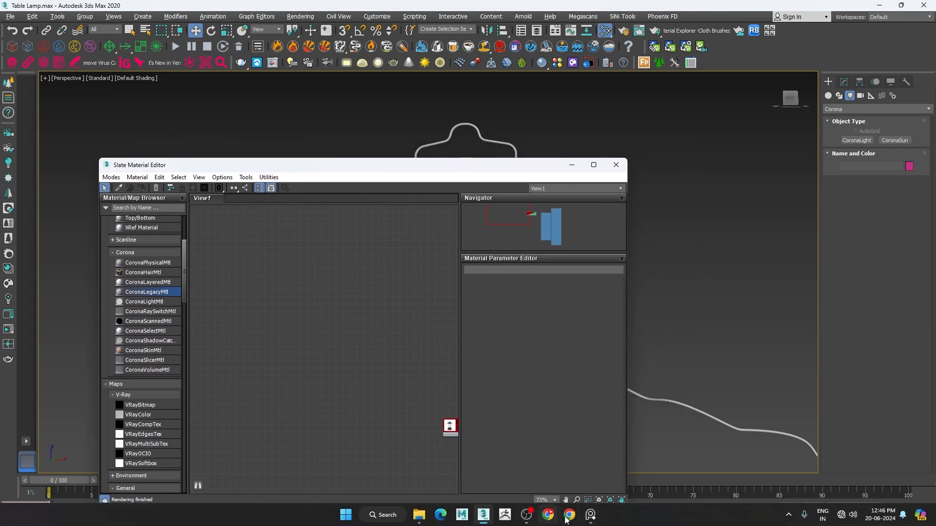
left_click(589, 515)
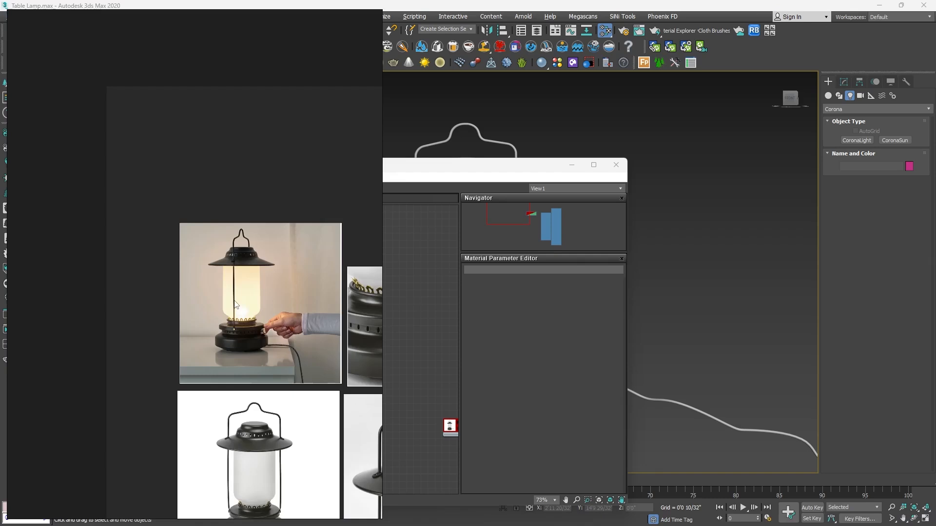
scroll(225, 351, "up", 4)
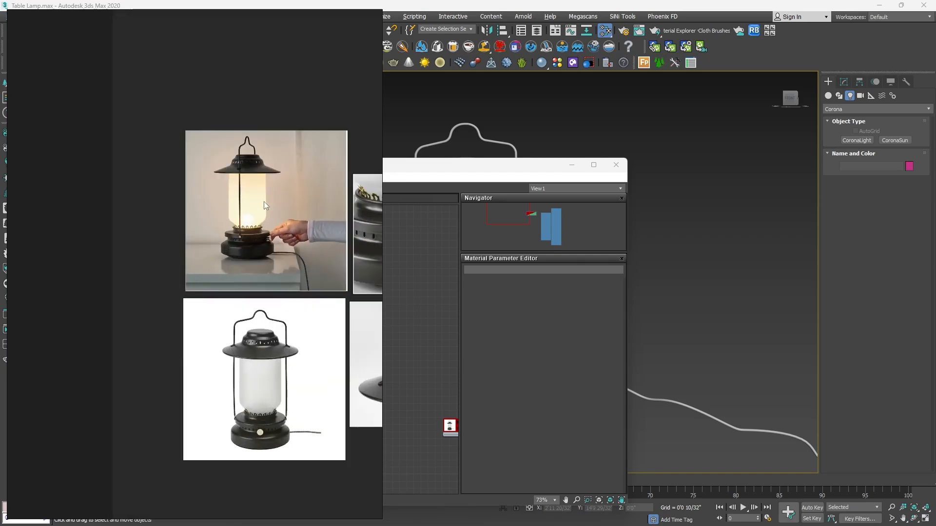
left_click(590, 516)
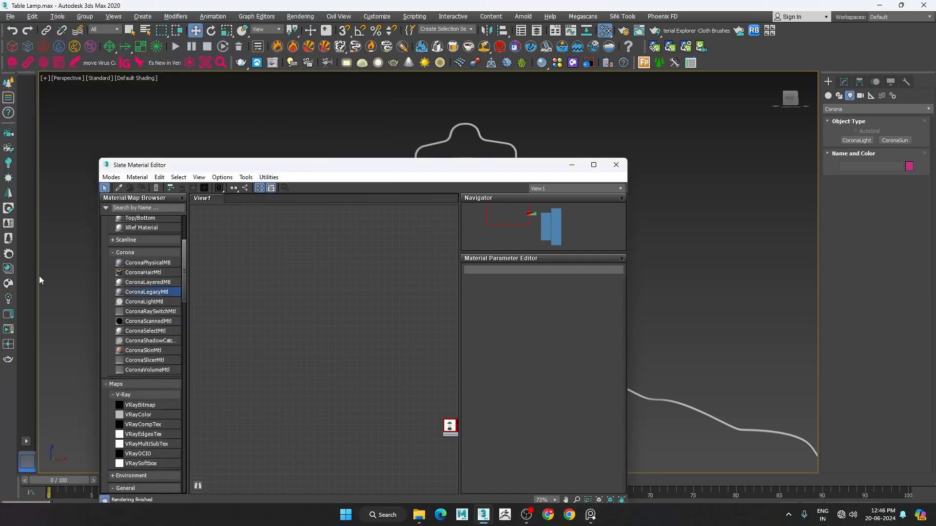
Open the Corona Material Library and browse its Glass category for a frosted glass material
left_click(9, 269)
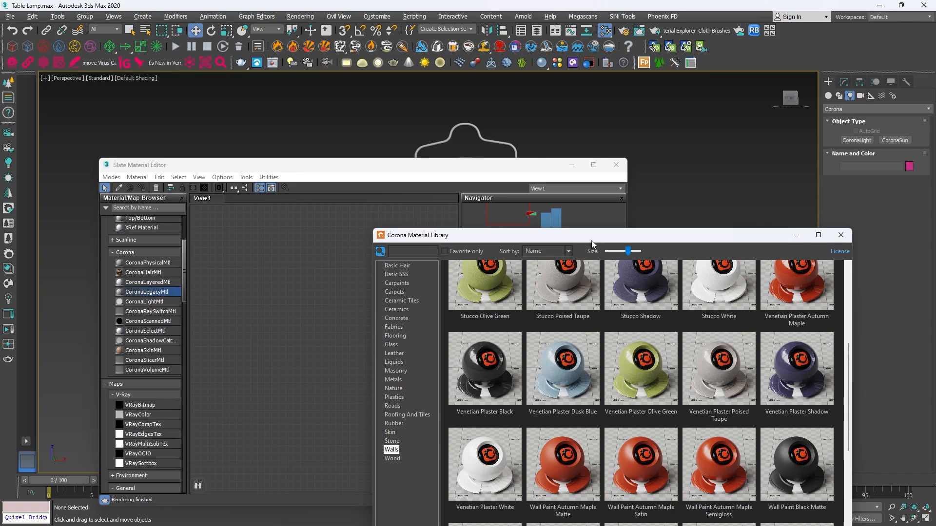
left_click_drag(592, 241, 583, 222)
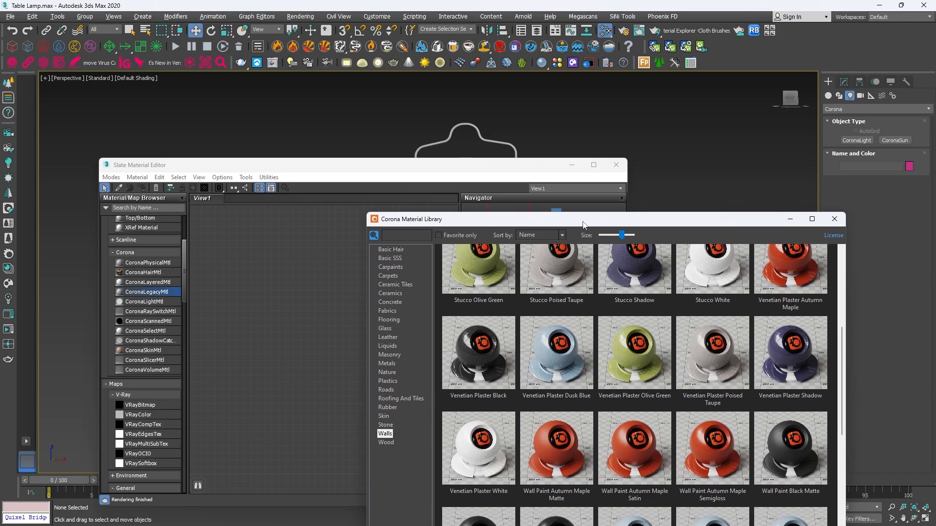
left_click(385, 328)
scroll(796, 340, "up", 2)
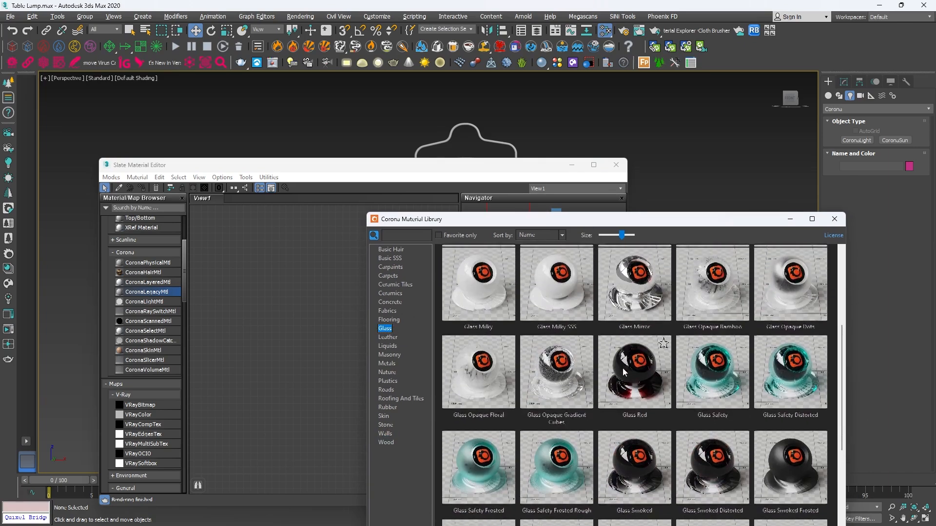
scroll(579, 292, "up", 1)
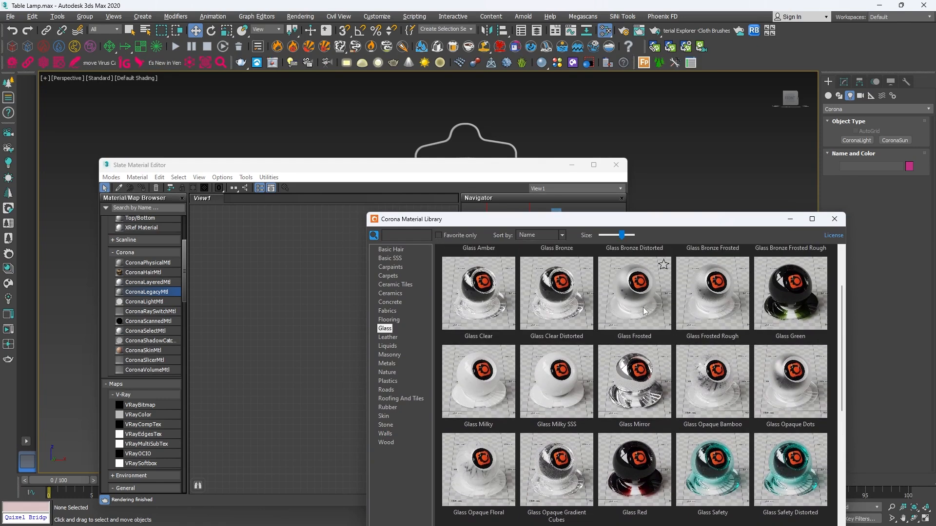
Add the Glass Frosted material from the Corona Material Library to the node view and close the library
left_click_drag(644, 312, 304, 307)
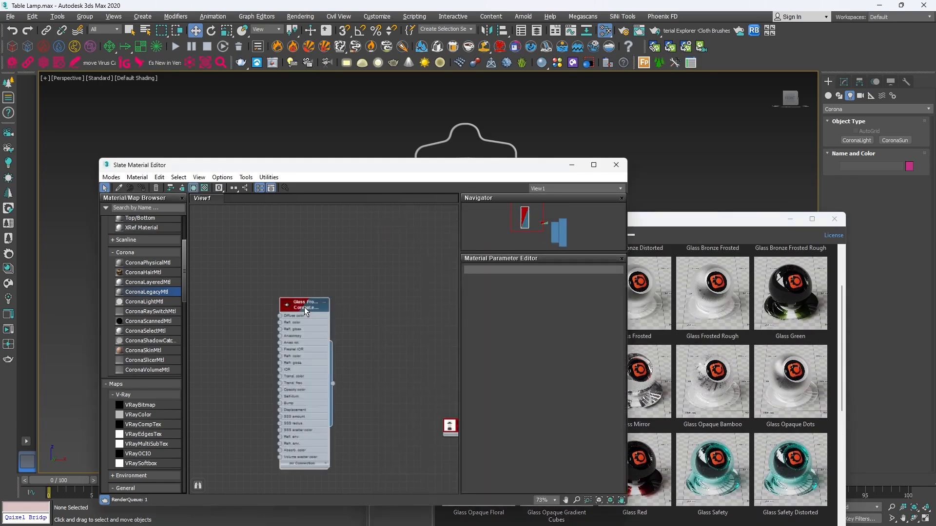
left_click(835, 219)
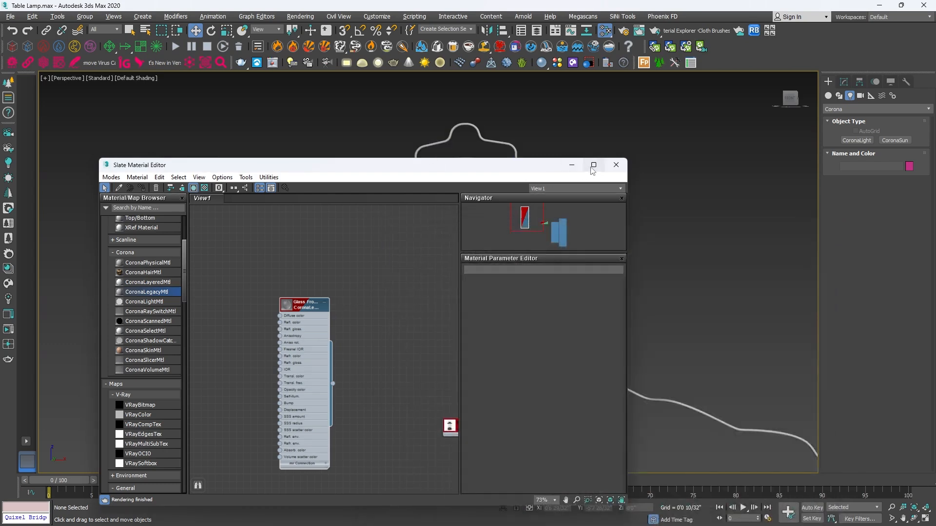
scroll(296, 310, "up", 5)
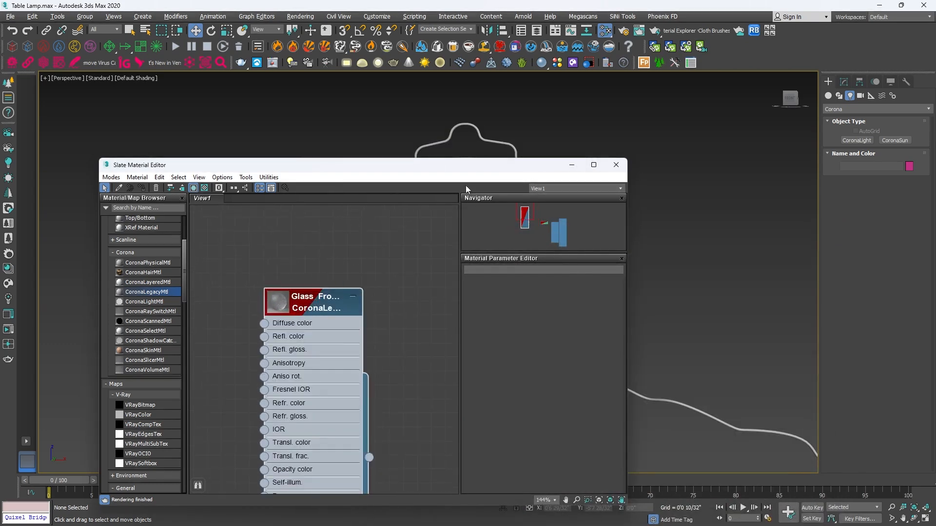
Assign the Glass Frosted material to the lamp's glass cylinder
left_click_drag(466, 164, 464, 330)
left_click(475, 273)
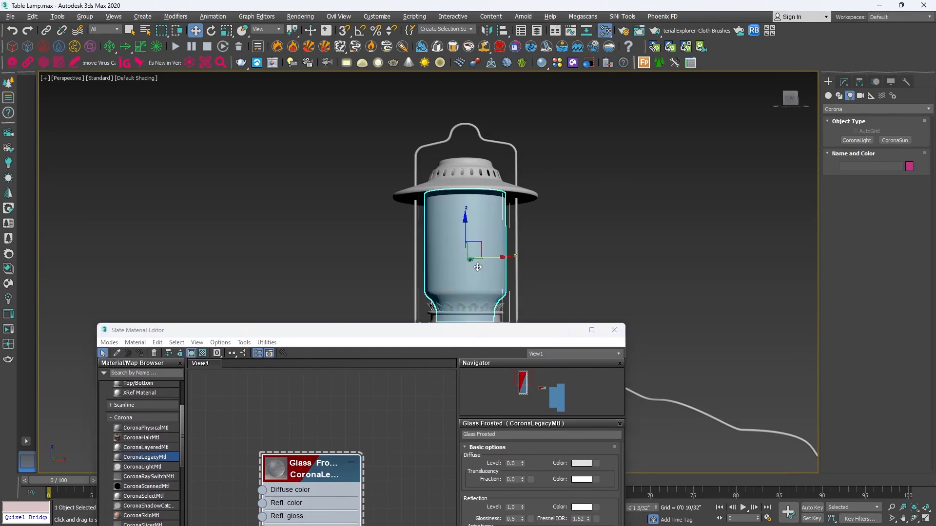
right_click(320, 471)
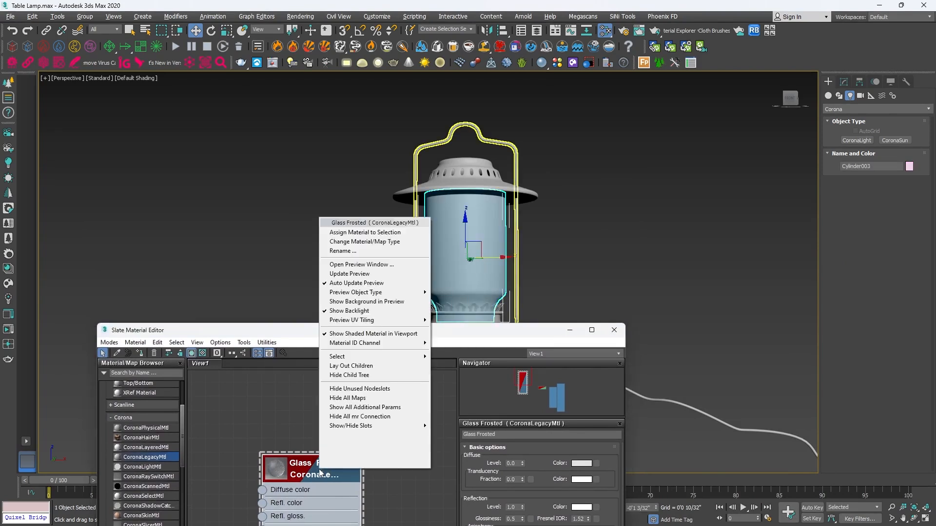
left_click(365, 234)
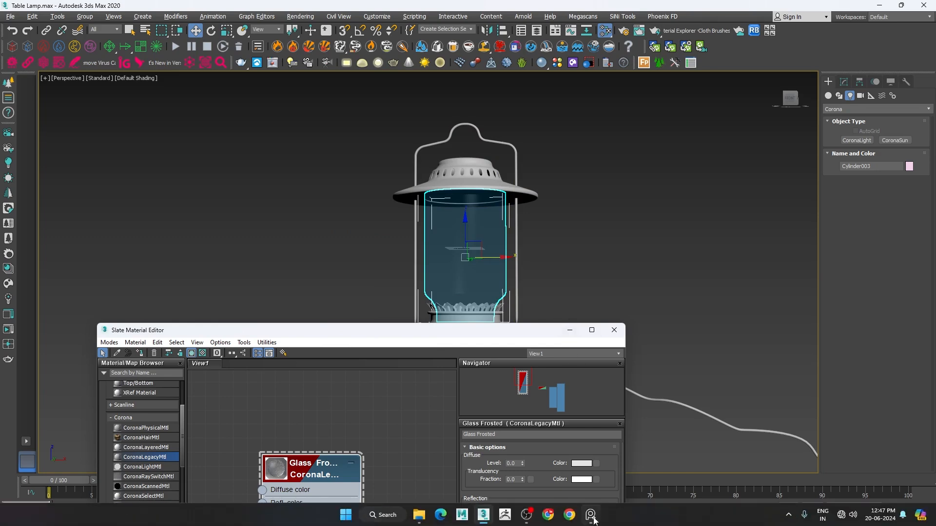
Examine the base, knob and brass details of the lamp in the reference photo
left_click(593, 516)
scroll(247, 227, "up", 4)
scroll(247, 229, "up", 3)
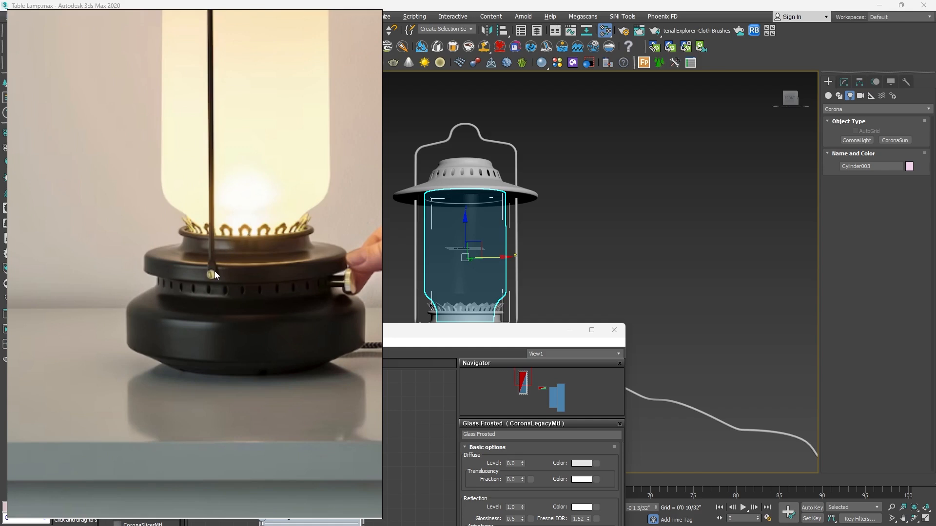
scroll(214, 271, "down", 2)
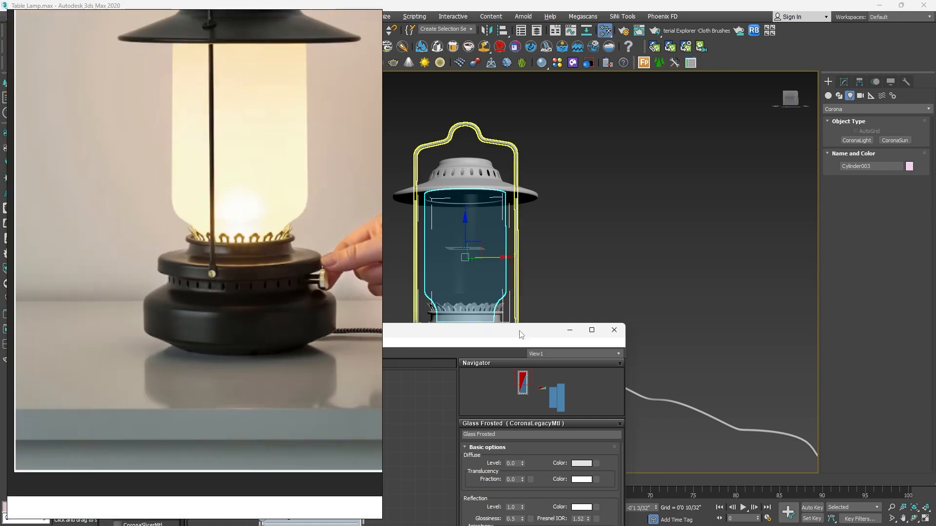
left_click_drag(497, 331, 730, 260)
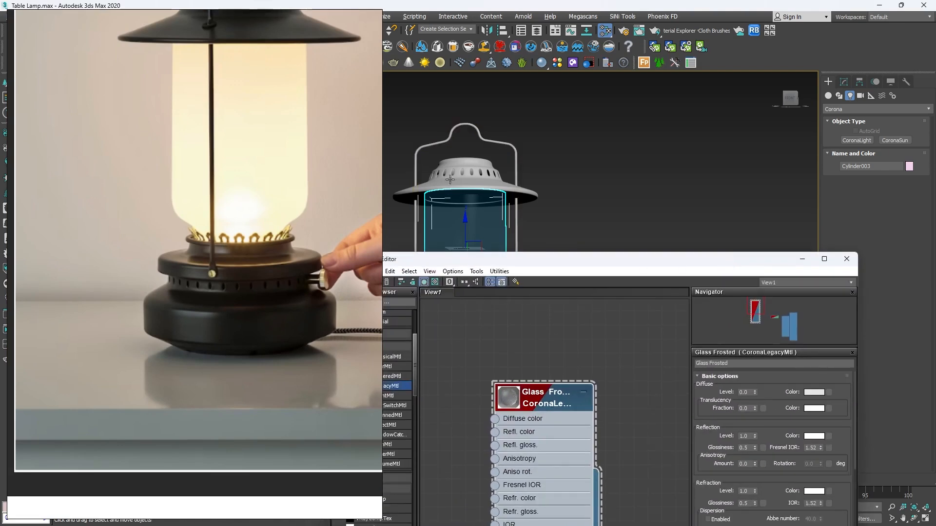
left_click(591, 518)
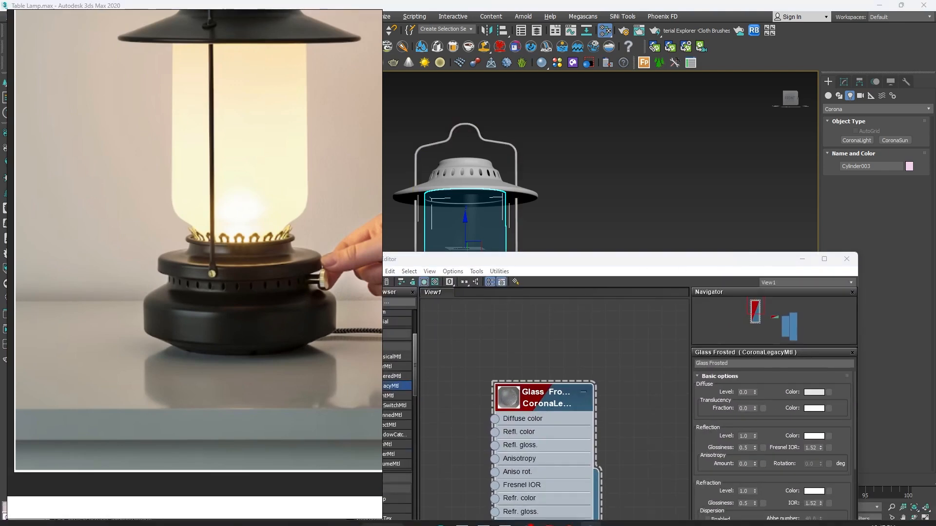
left_click(591, 515)
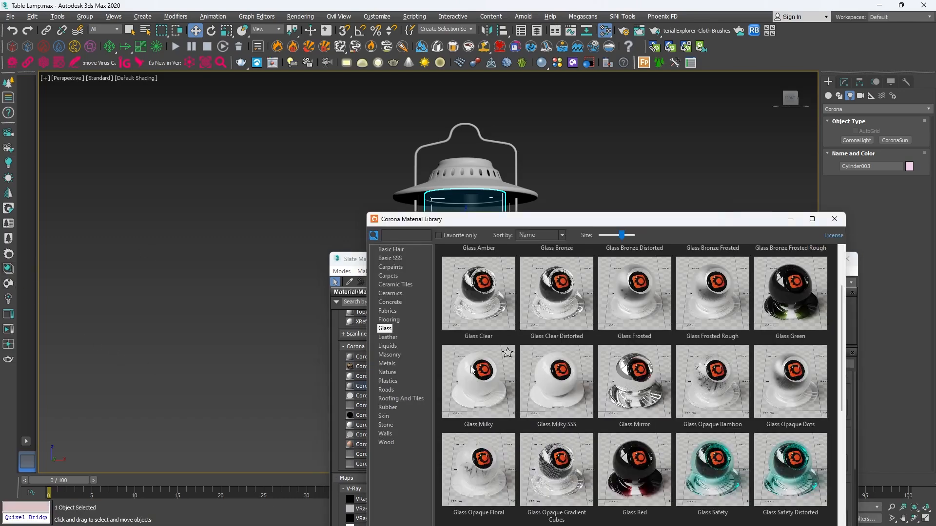
Show the Metals category of the Corona Material Library and move the windows clear of the lamp model
left_click(388, 364)
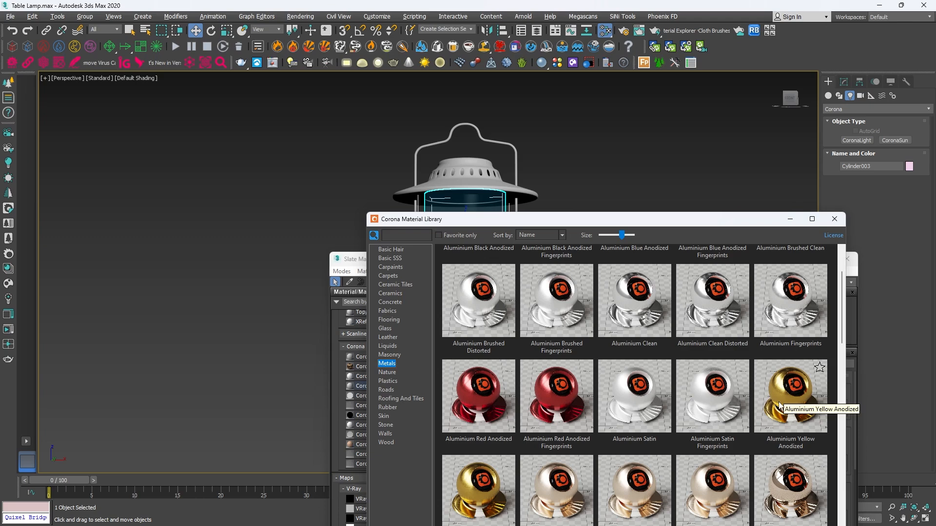
left_click_drag(550, 228, 496, 364)
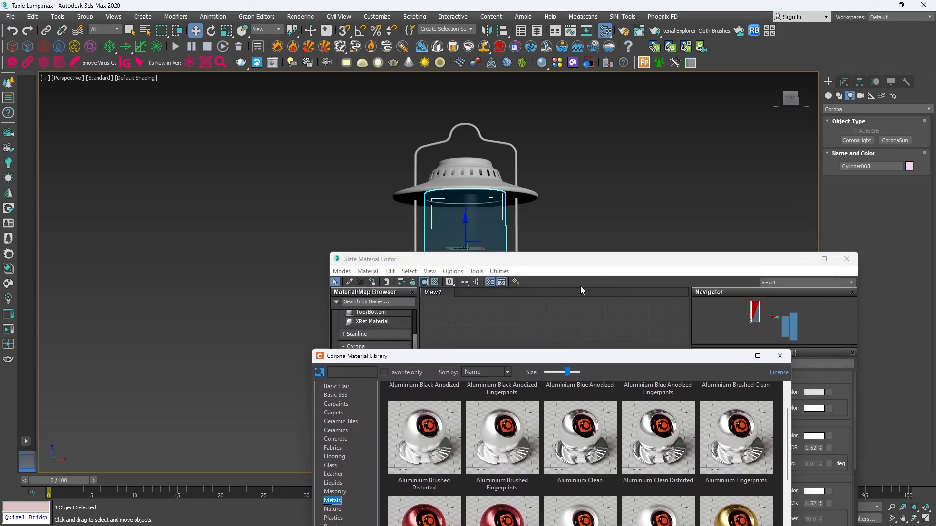
left_click_drag(613, 265, 203, 368)
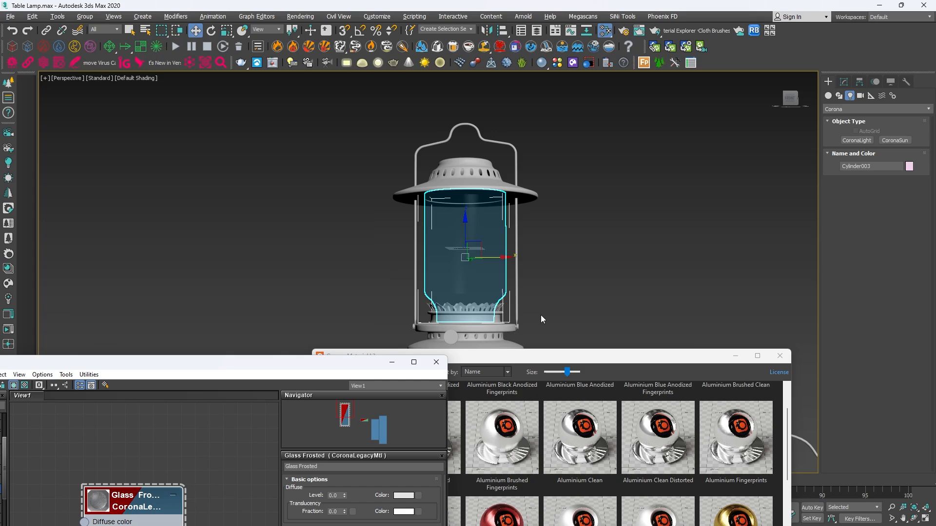
Select the petal-shaped crown, the round knob and both handle pins on the lamp's base together
scroll(532, 300, "up", 6)
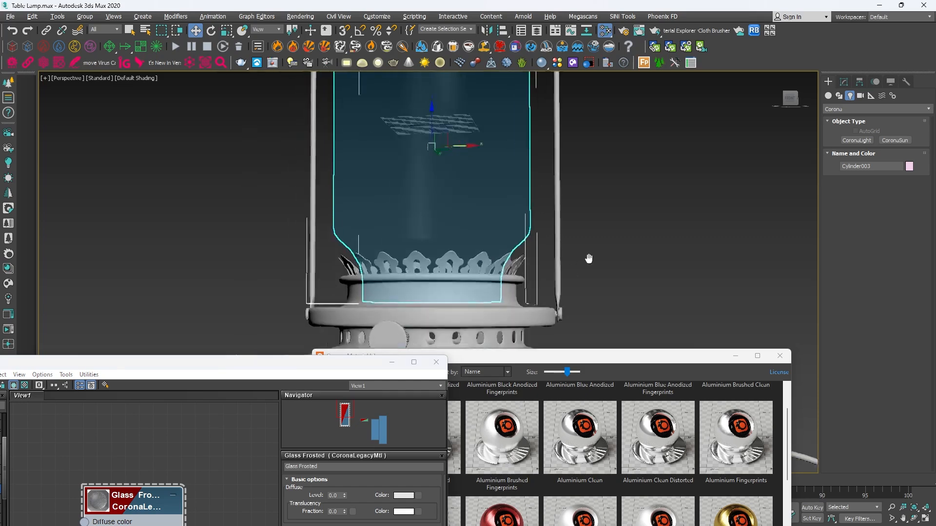
left_click(490, 254)
left_click(469, 249)
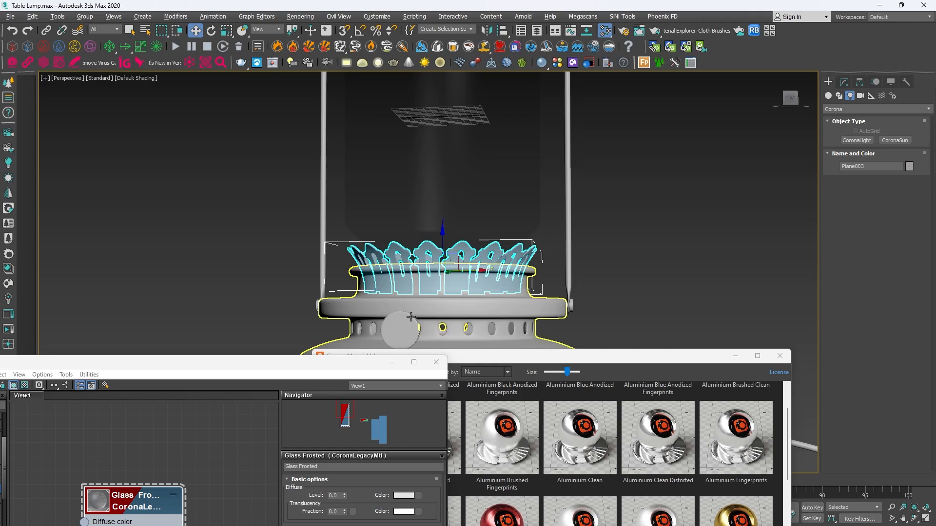
left_click(407, 333, "ctrl")
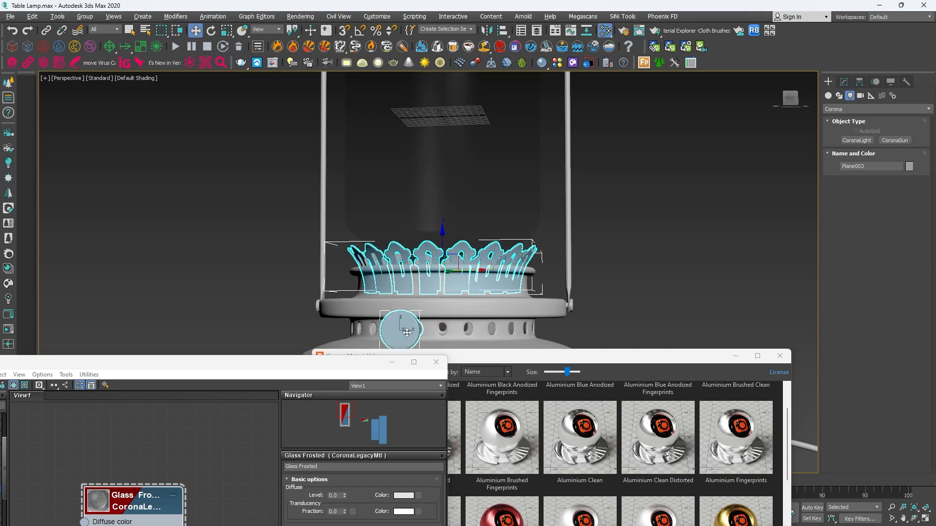
left_click(571, 305, "ctrl")
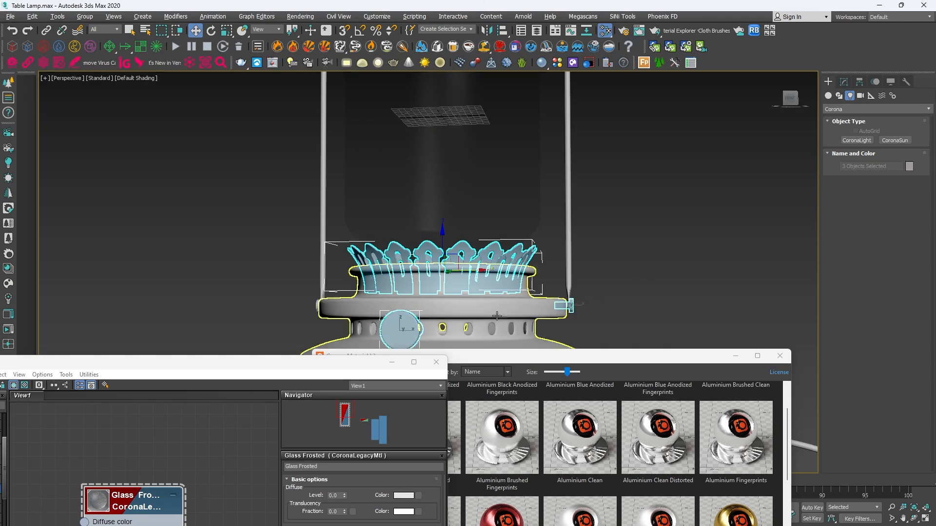
left_click(324, 305, "ctrl")
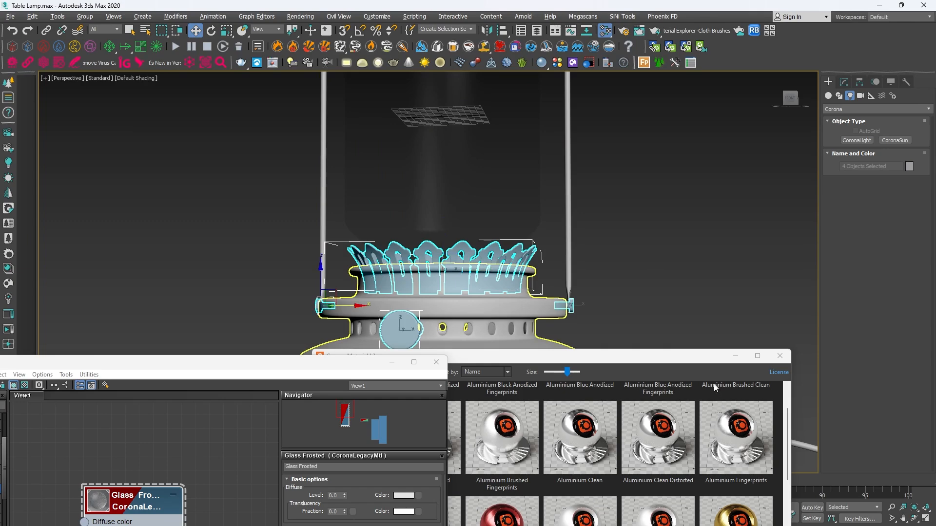
Assign the Aluminium Yellow Anodized material to the selected crown, knob and pins, and close the material library
left_click_drag(706, 364, 680, 313)
right_click(705, 475)
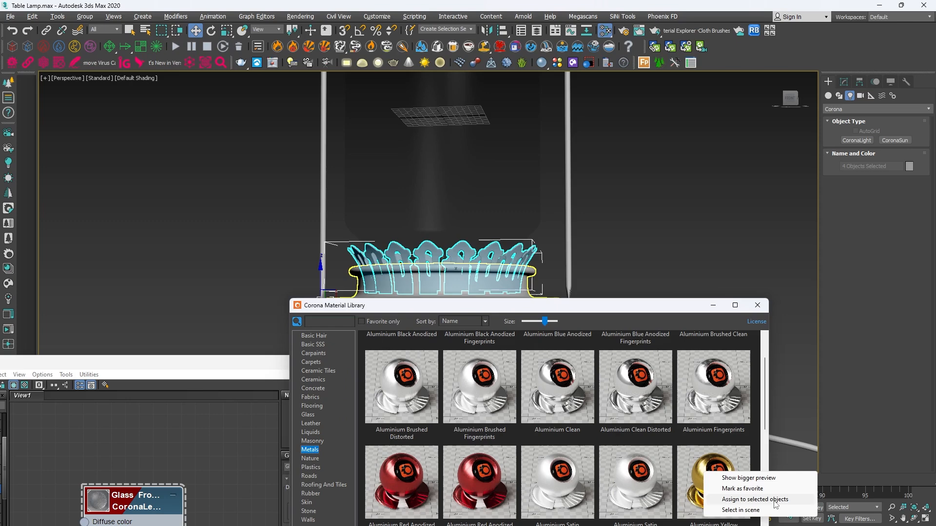
left_click(755, 500)
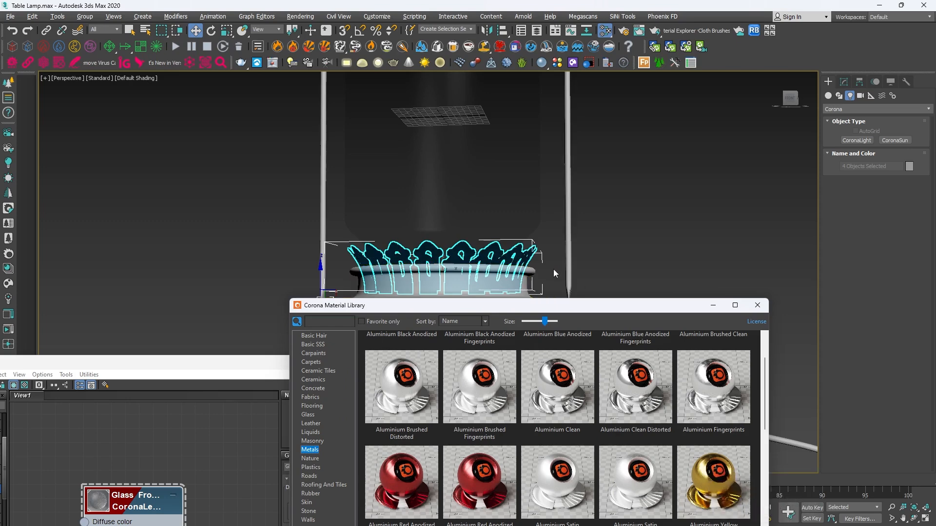
left_click(757, 305)
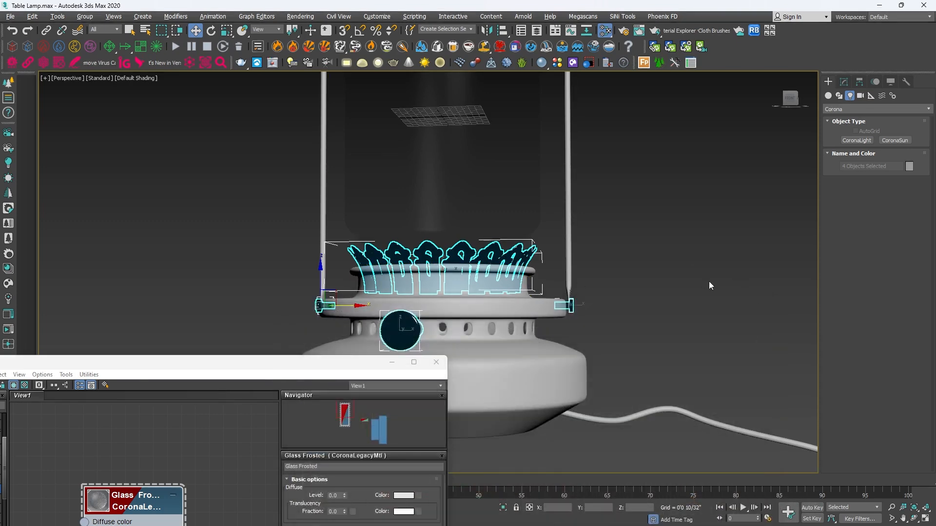
Select the lamp's metal top cap and check the body's finish against the reference photo
left_click(551, 246)
key("alt+w")
key("alt+w")
middle_click_drag(599, 273, 682, 335)
left_click(631, 394)
scroll(590, 381, "down", 4)
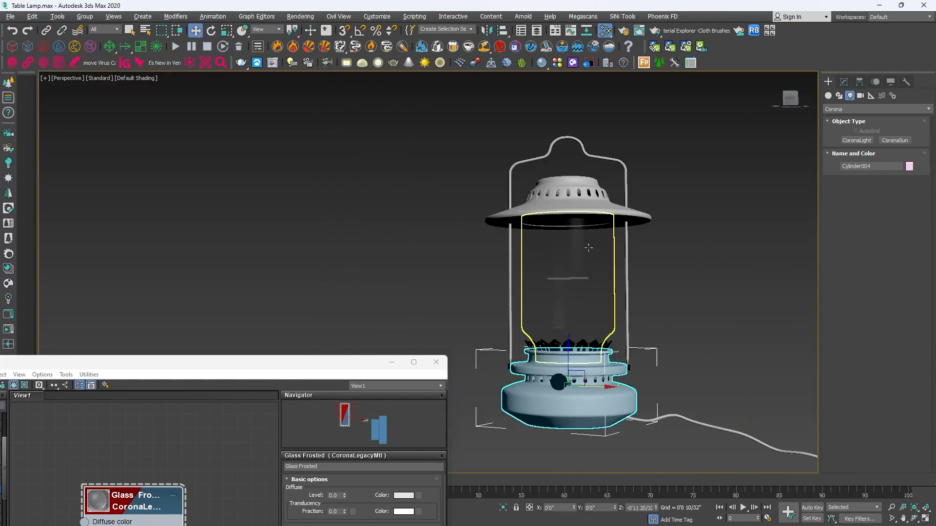
left_click(593, 211)
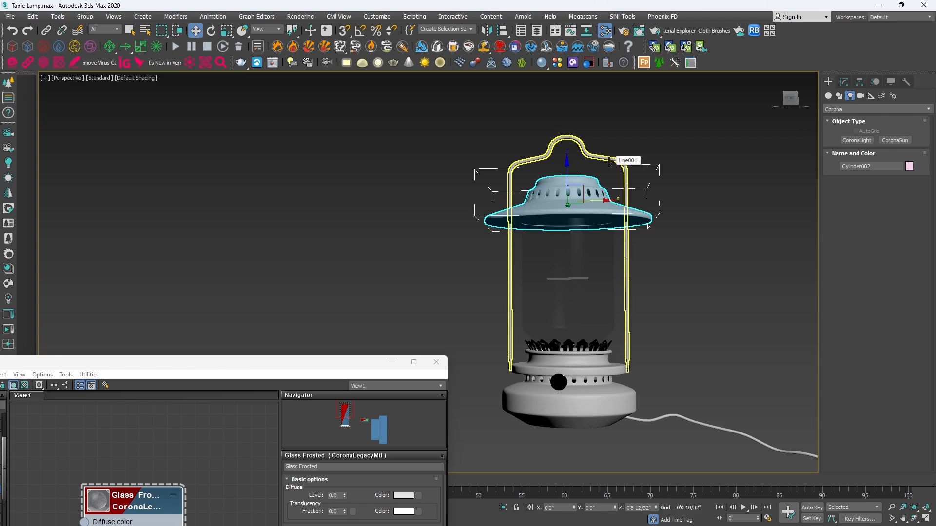
left_click(592, 516)
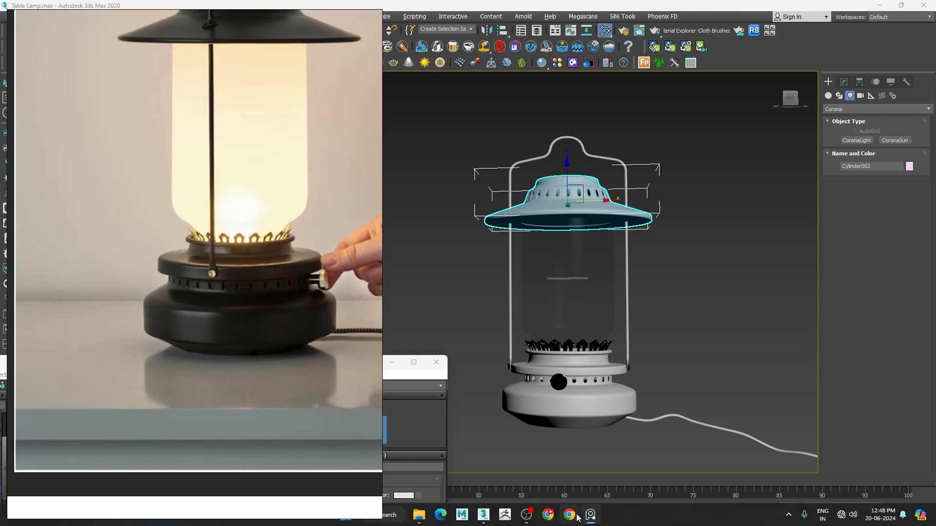
left_click(591, 518)
Add the Brass Satin material from the library's Metals category to an empty area of the node view and close the library
left_click_drag(162, 363, 619, 135)
scroll(540, 262, "down", 3)
scroll(540, 263, "down", 7)
scroll(602, 262, "up", 1)
middle_click_drag(603, 261, 522, 330)
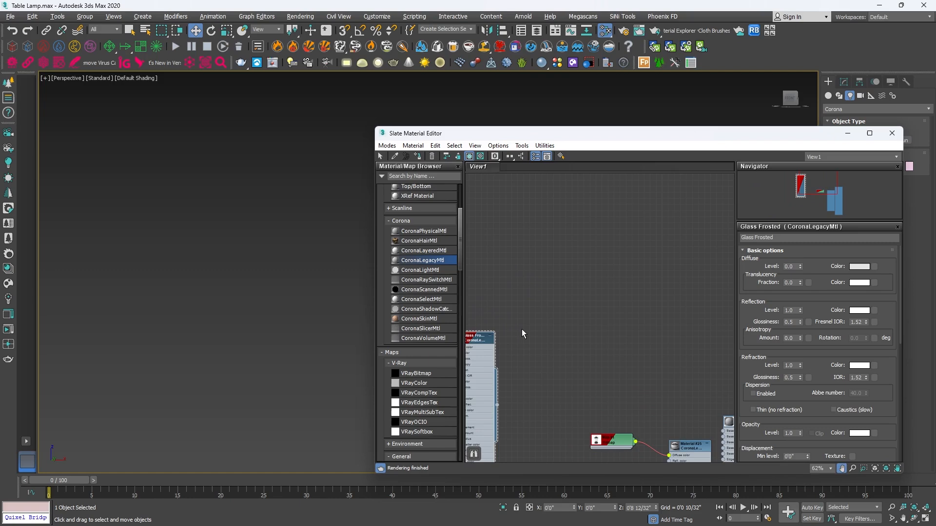
scroll(521, 331, "down", 3)
left_click(8, 270)
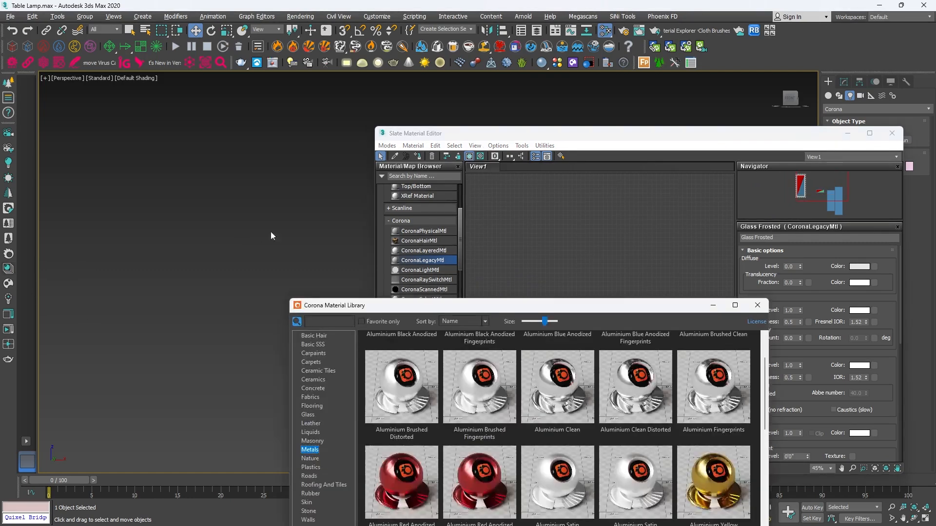
left_click_drag(604, 309, 383, 115)
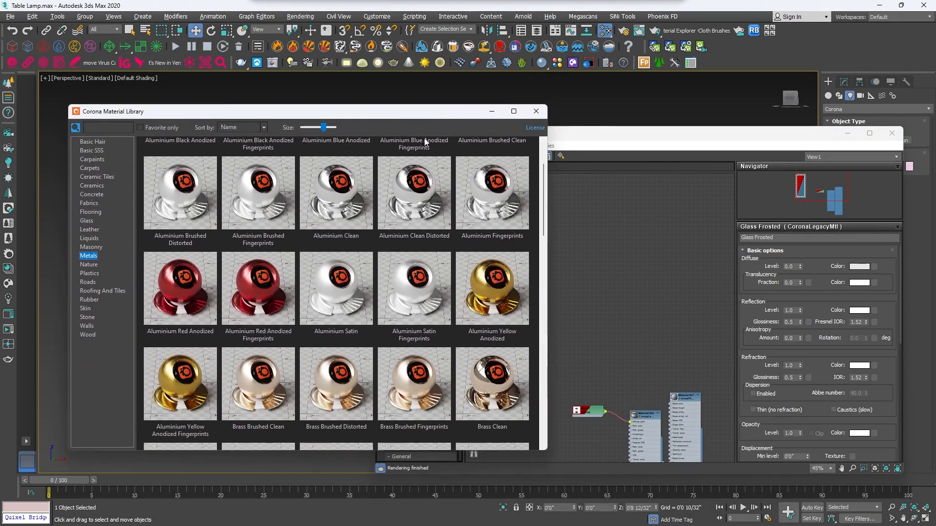
left_click_drag(544, 202, 521, 262)
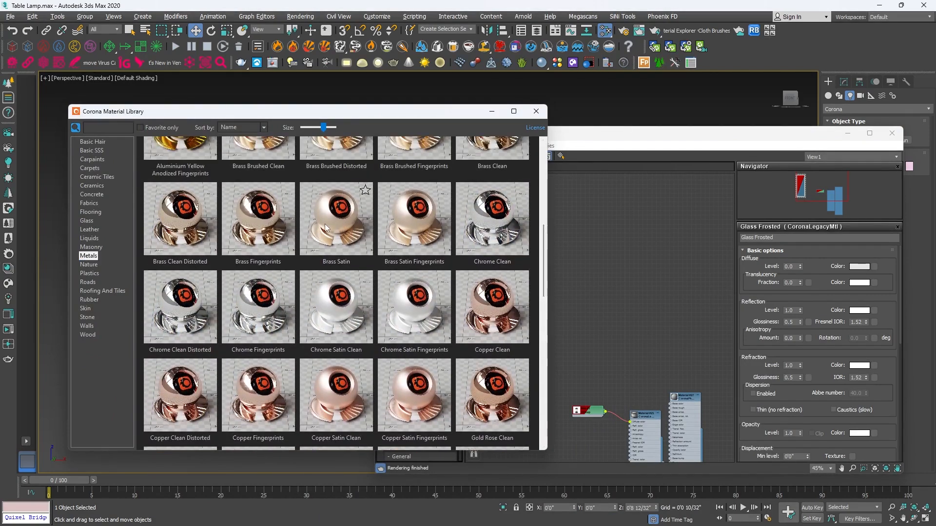
left_click_drag(329, 231, 610, 244)
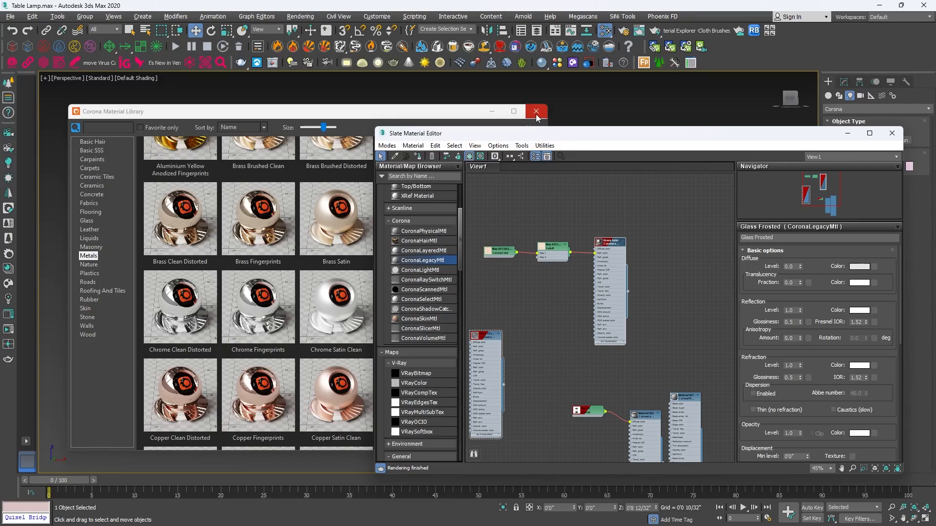
left_click(536, 112)
Set the solid color of the CoronaColor map feeding the Brass Satin material's falloff to black
left_click_drag(605, 138, 522, 169)
scroll(518, 298, "up", 4)
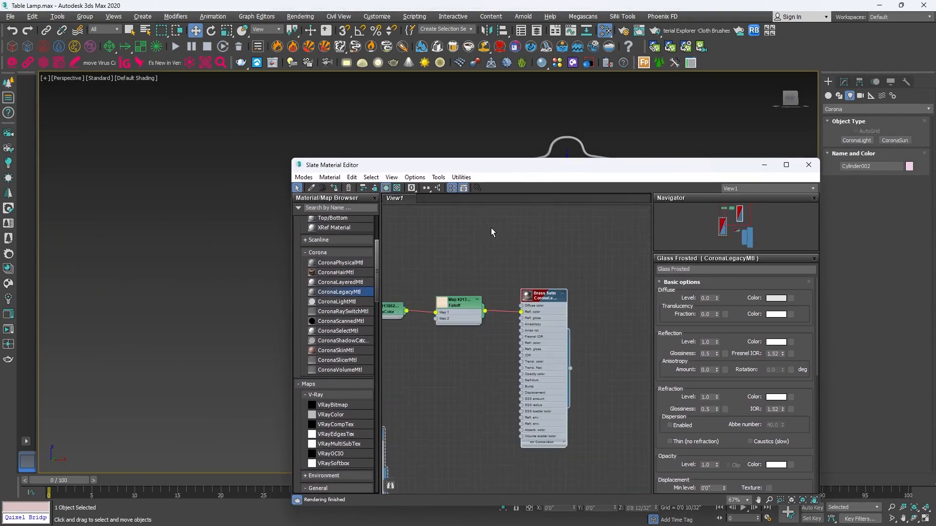
double_click(507, 312)
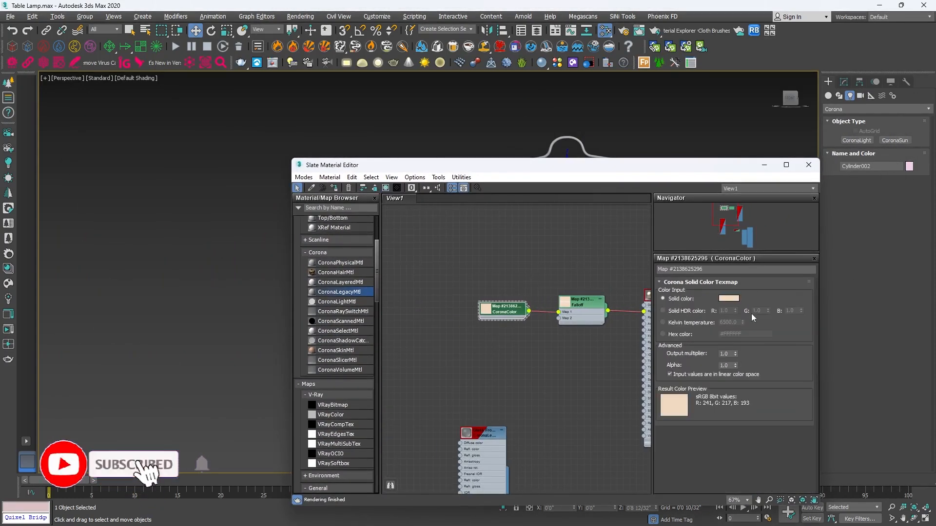
left_click(728, 298)
left_click_drag(347, 244, 350, 299)
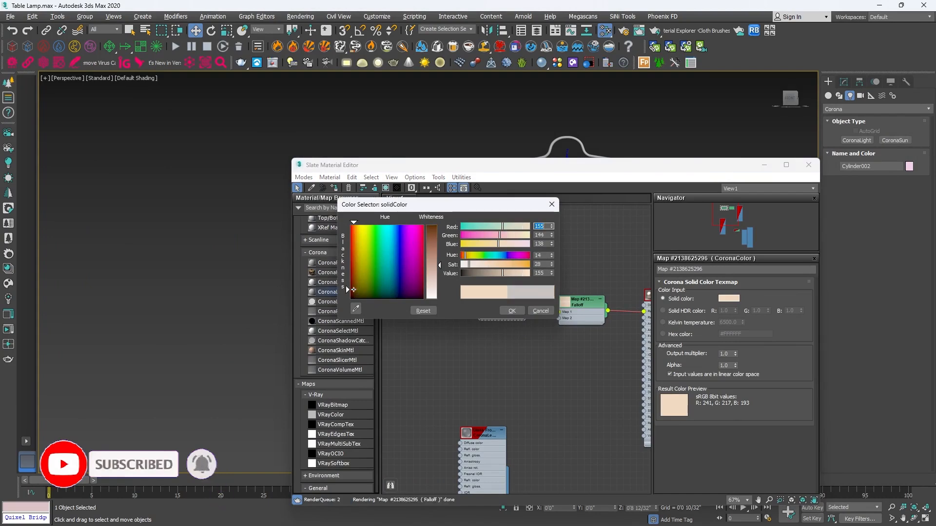
left_click(511, 310)
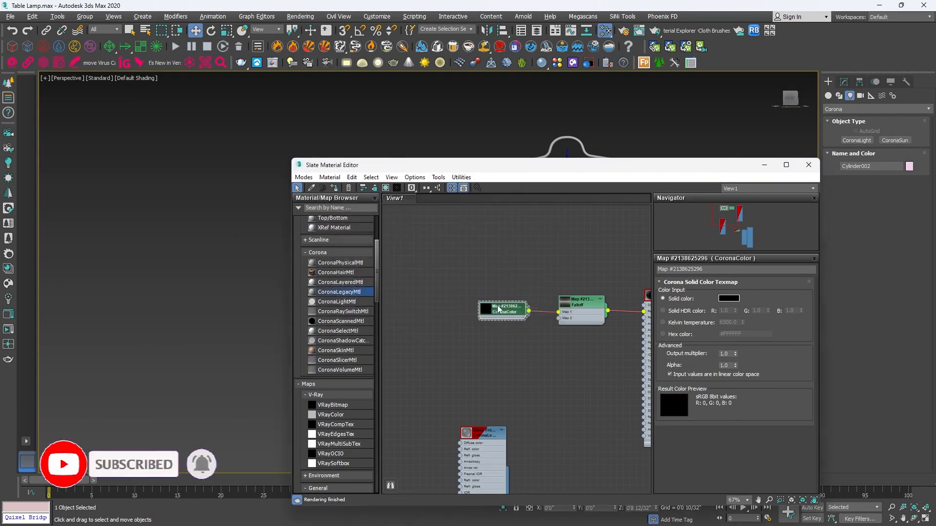
Enlarge the preview on the Brass Satin material node and open the material's parameters
scroll(520, 292, "up", 3)
scroll(554, 293, "up", 1)
double_click(554, 293)
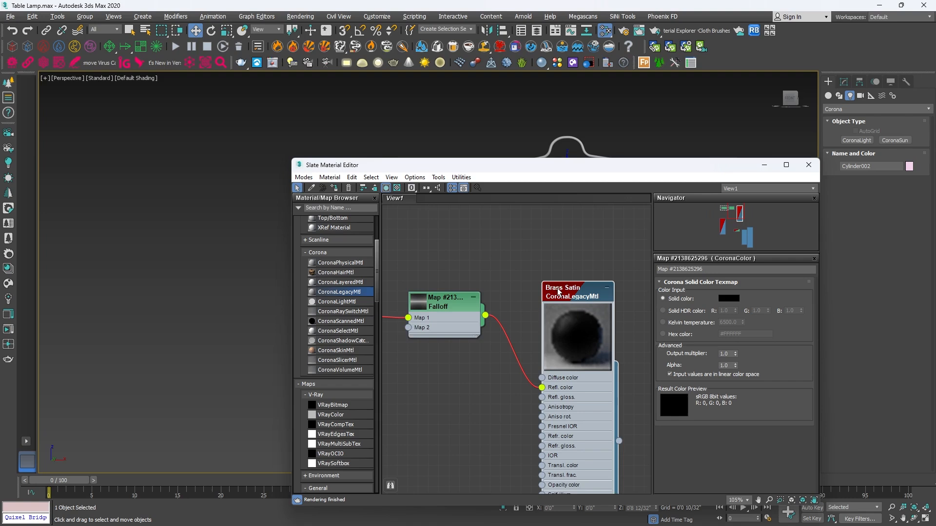
middle_click_drag(556, 287, 507, 284)
double_click(515, 286)
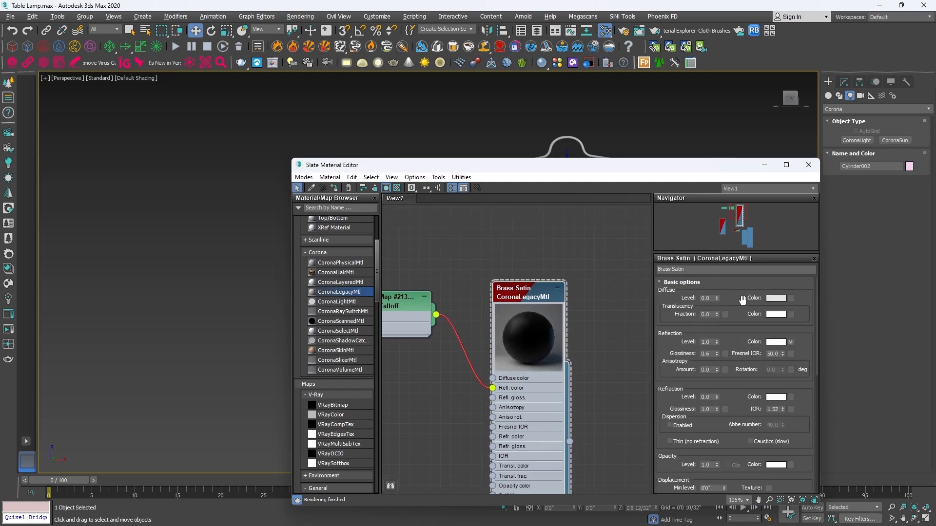
Set the Brass Satin material's reflection glossiness to 0.7 and reflection level to 0.6
double_click(712, 354)
key("Return")
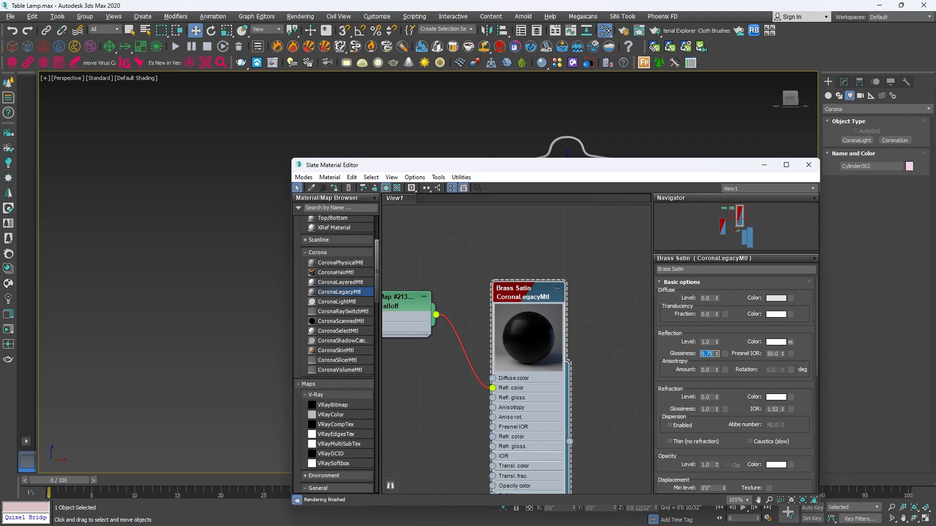
left_click_drag(706, 353, 711, 353)
type("7")
key("Return")
key("shift+Tab")
type(".6")
key("Return")
Add the lamp's wire frame and base to the selected top cap and assign the Brass Satin material to them
left_click_drag(594, 165, 515, 397)
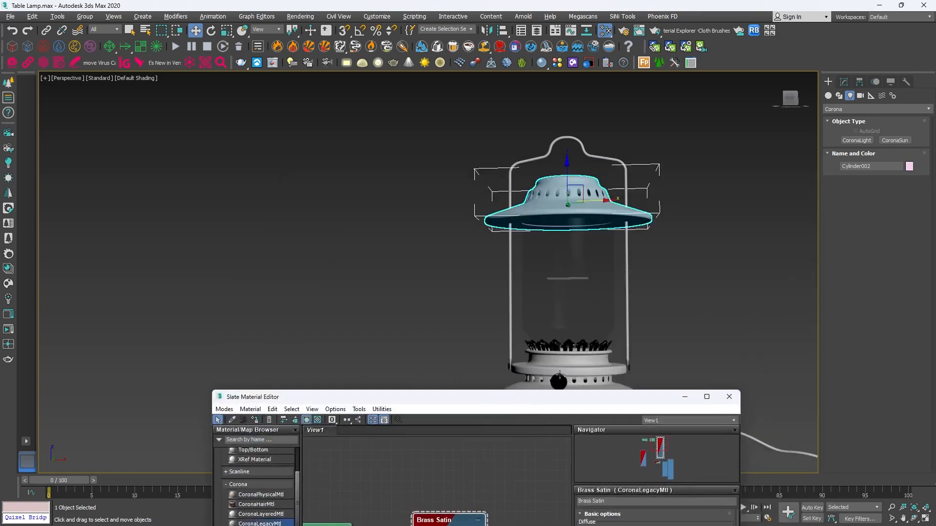
left_click(626, 308, "ctrl")
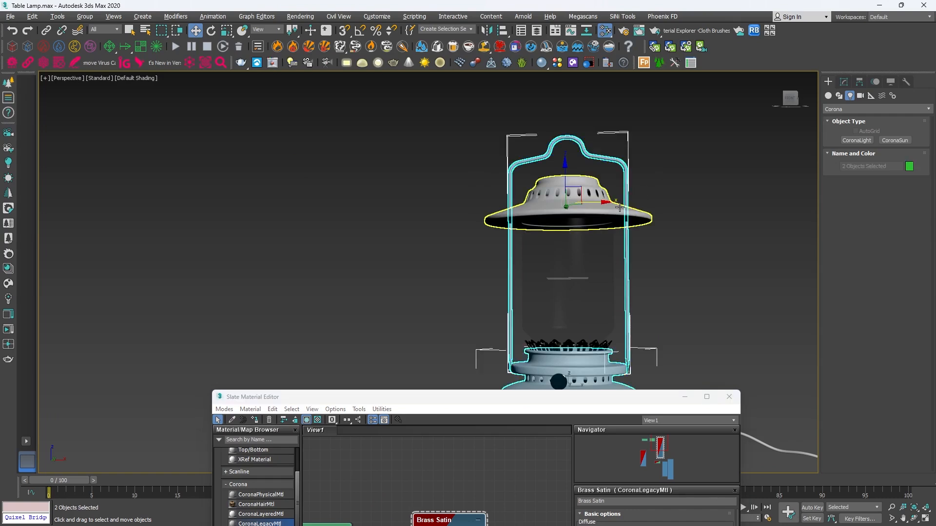
left_click(706, 397)
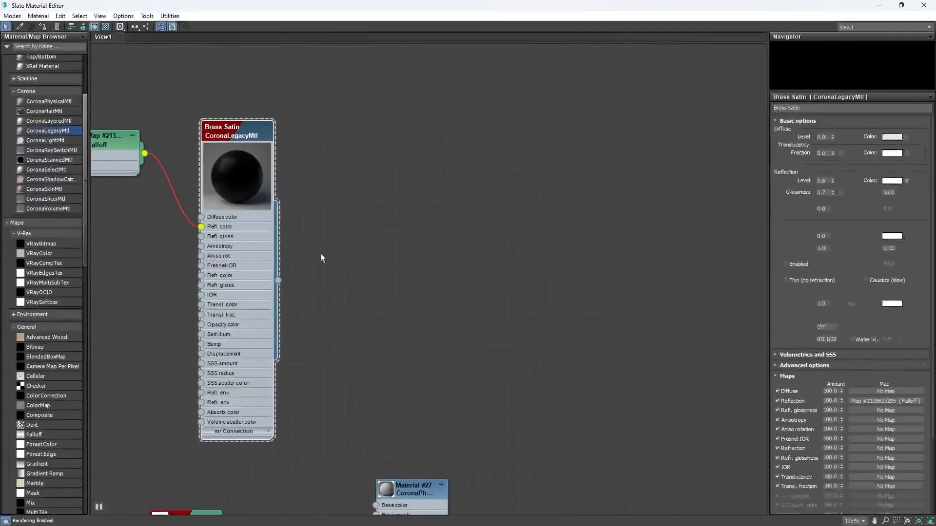
right_click(217, 131)
left_click(239, 145)
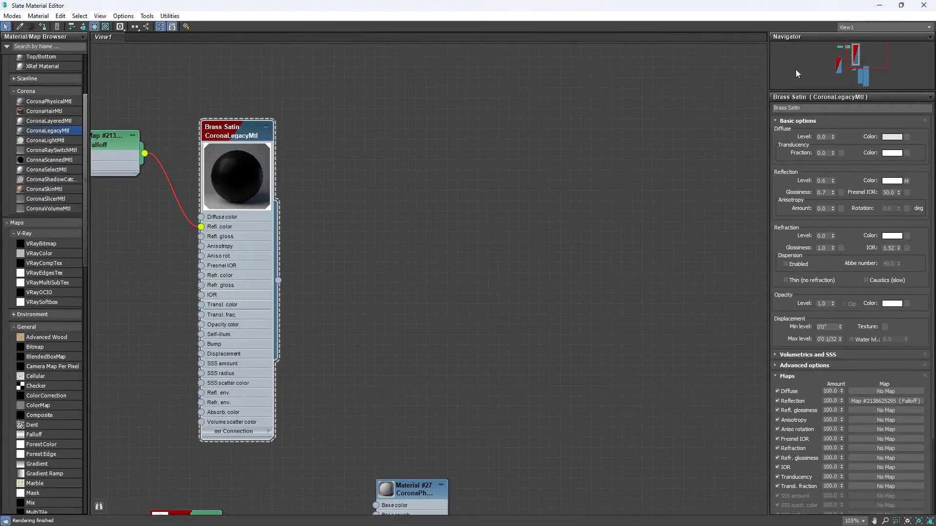
left_click(901, 9)
left_click(709, 287)
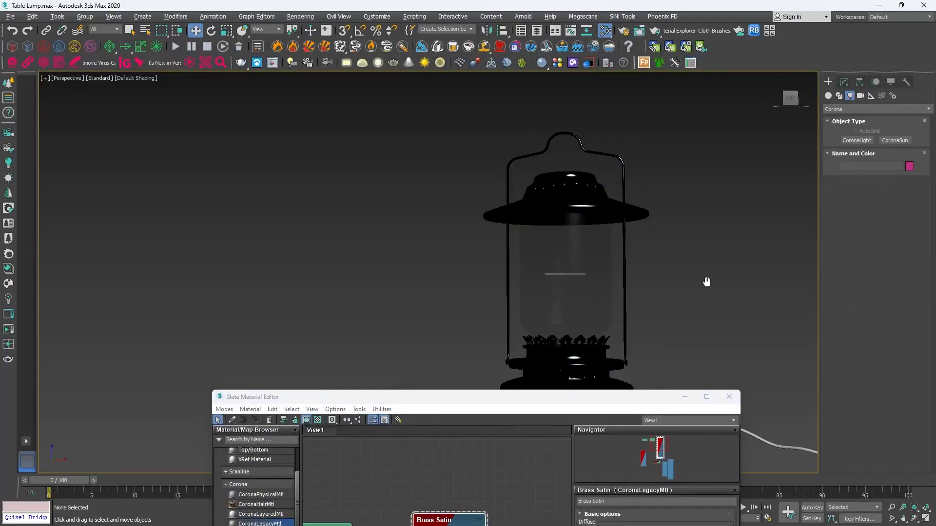
Select the power cord coming out of the lamp's base
middle_click_drag(707, 282, 613, 226)
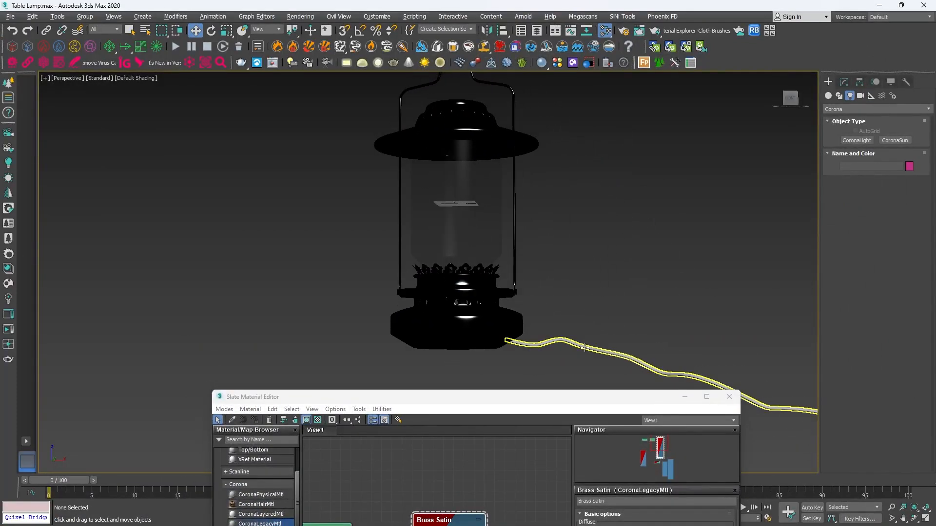
left_click(555, 341)
scroll(548, 345, "up", 5)
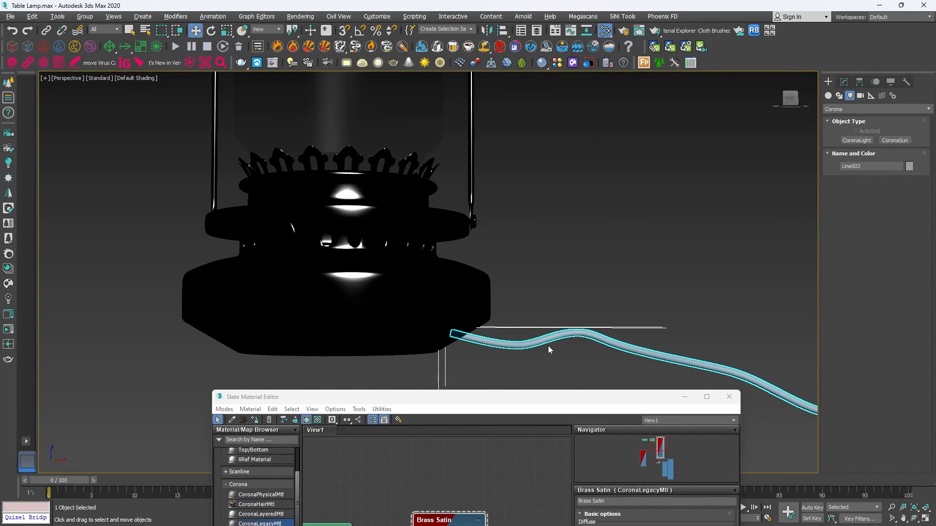
left_click(706, 397)
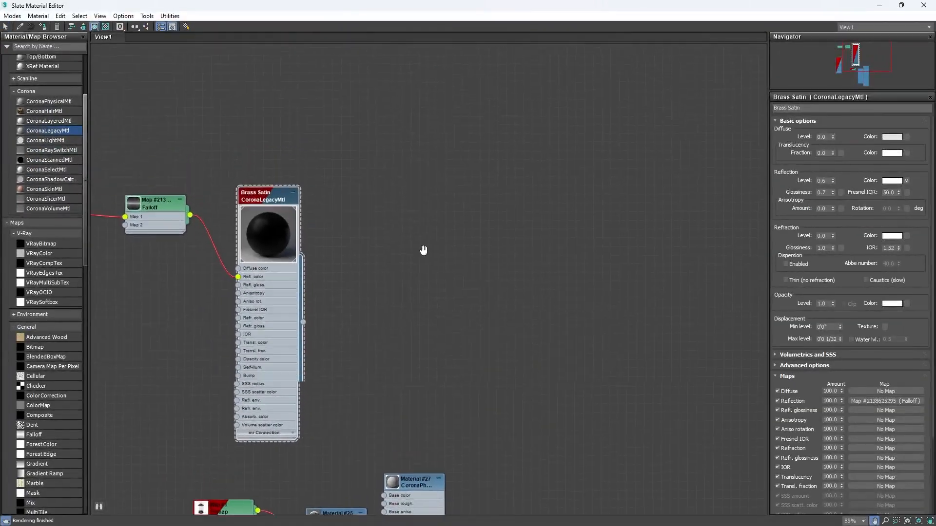
middle_click_drag(423, 250, 432, 292)
scroll(432, 293, "down", 1)
scroll(70, 109, "up", 4)
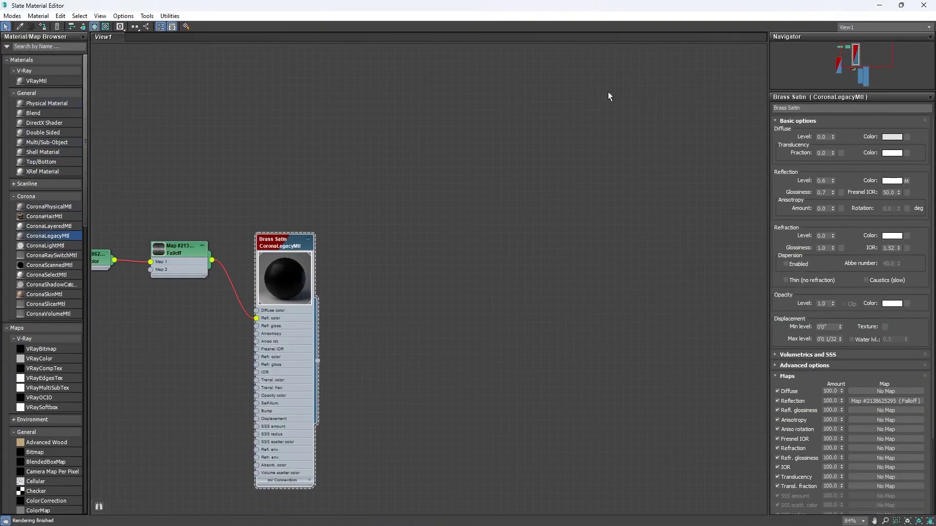
left_click(901, 5)
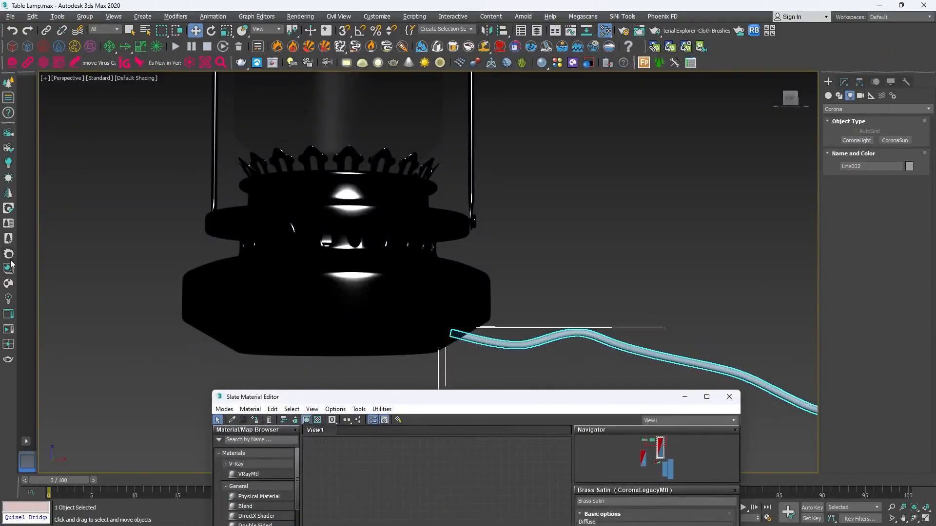
Browse the Plastics category of the Corona Material Library and examine the large preview of PVC Black Matte
left_click(10, 266)
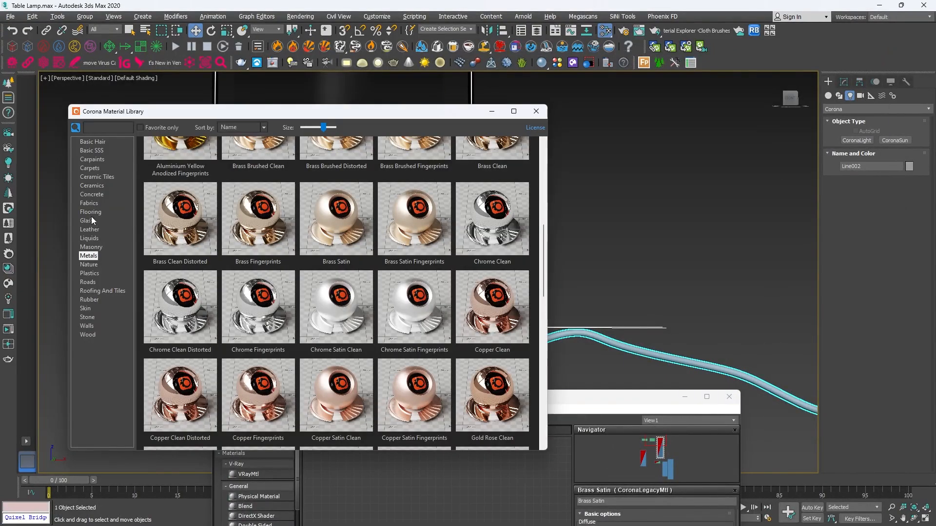
left_click(89, 273)
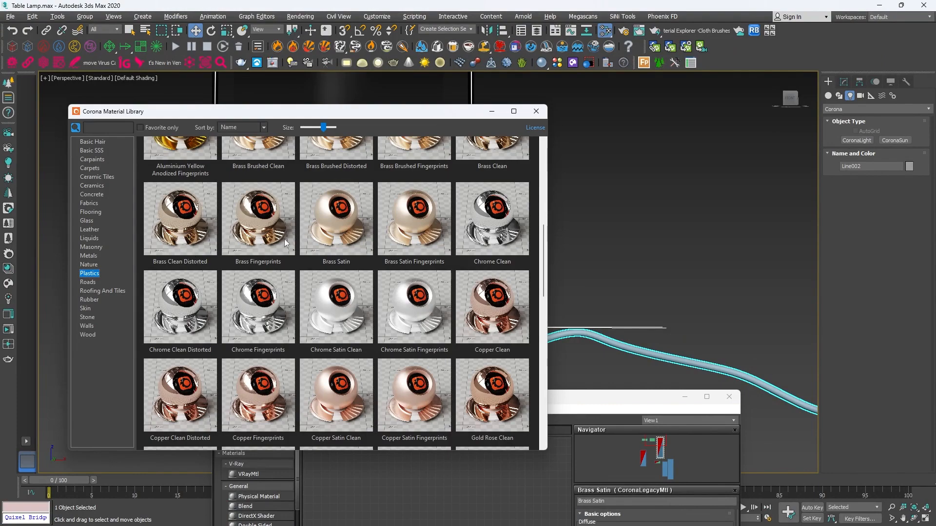
scroll(327, 232, "up", 5)
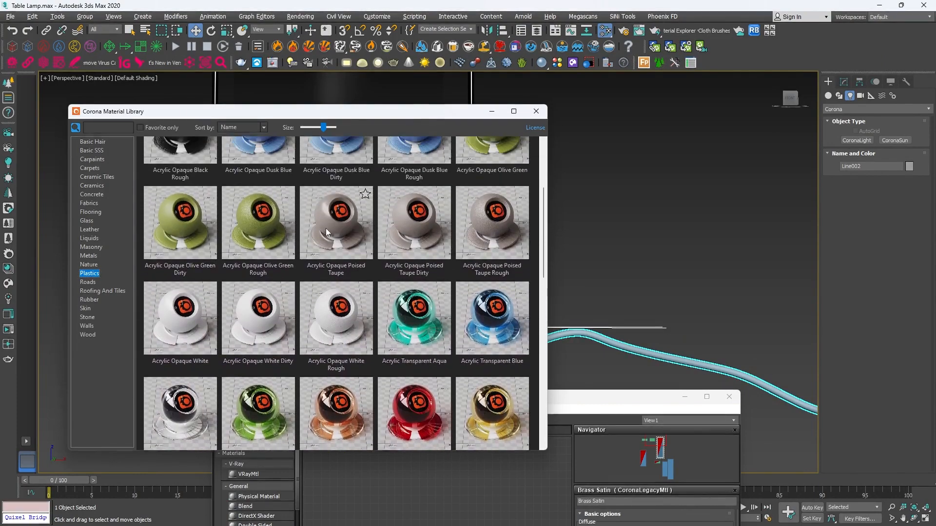
scroll(543, 188, "up", 3)
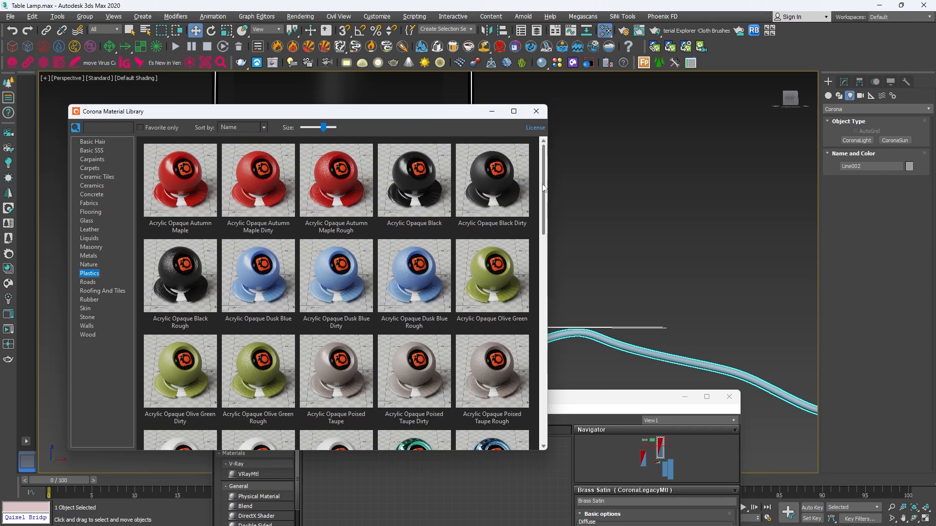
left_click_drag(544, 188, 523, 358)
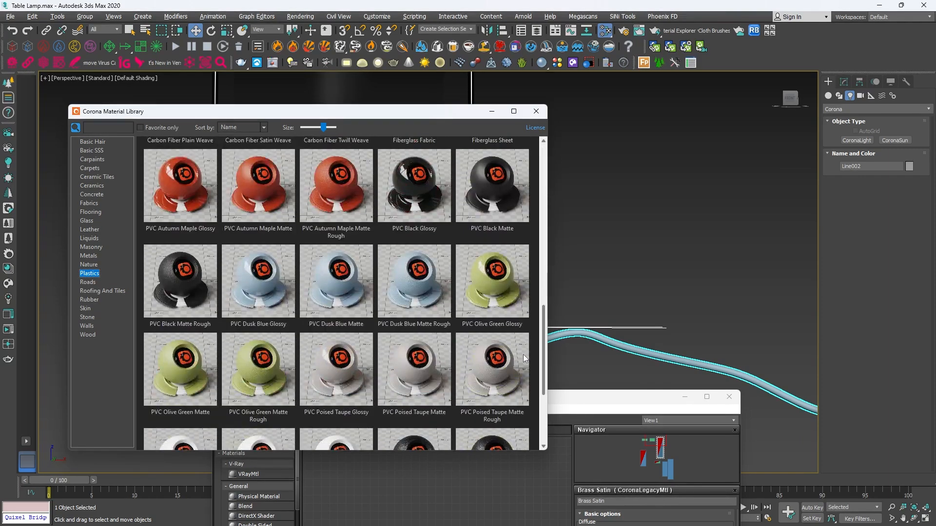
double_click(482, 206)
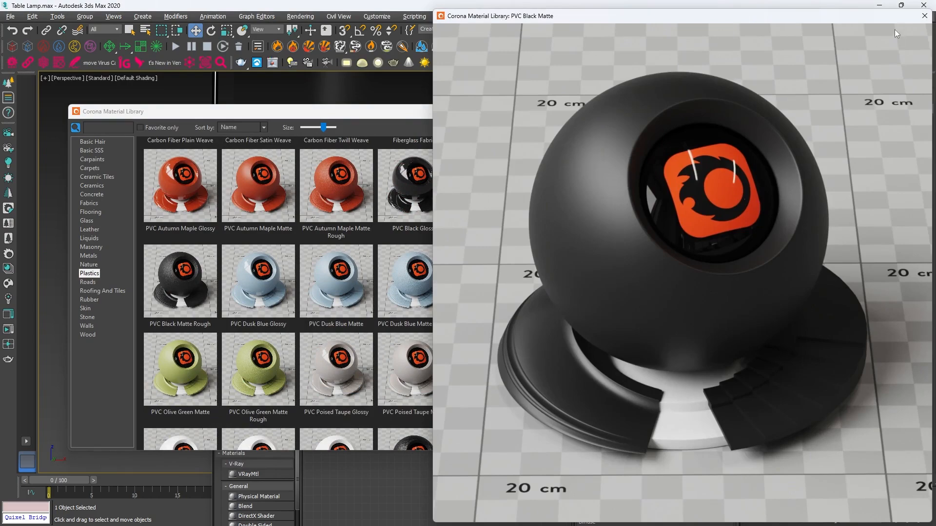
left_click(924, 15)
Preview Acrylic Opaque Black, add it to the material editor's node view and close the library
scroll(549, 257, "up", 3)
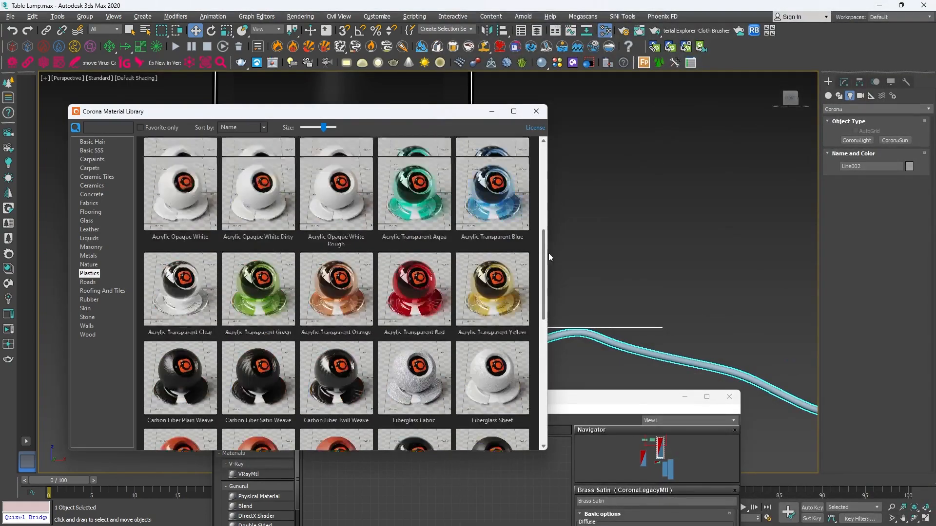
scroll(549, 258, "up", 3)
double_click(409, 197)
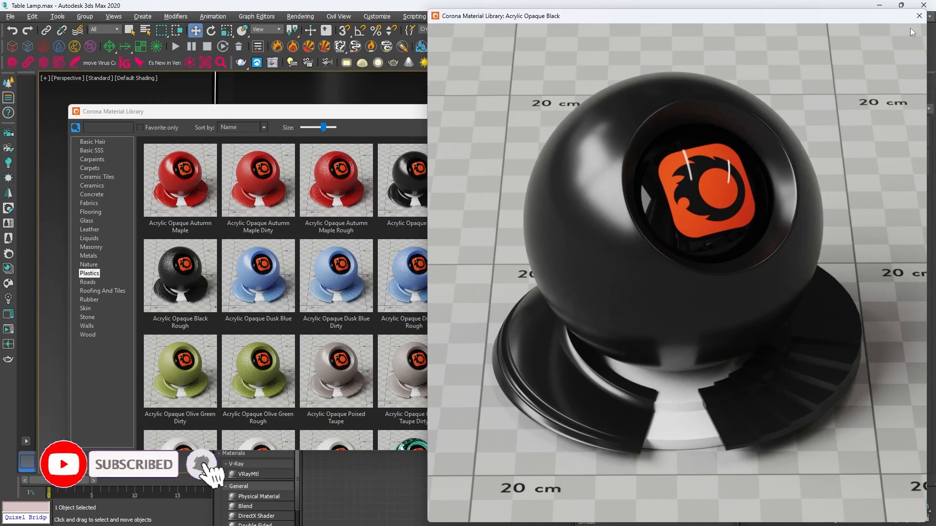
left_click(919, 16)
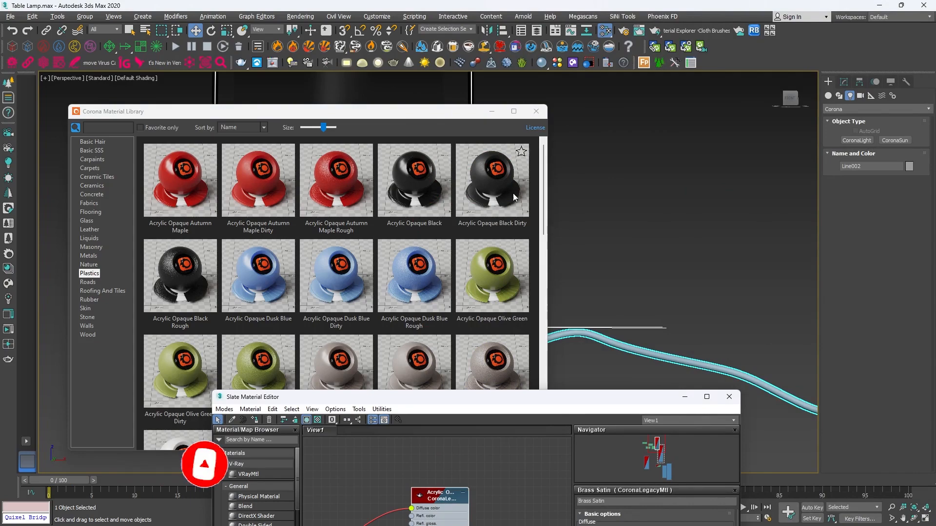
left_click(535, 115)
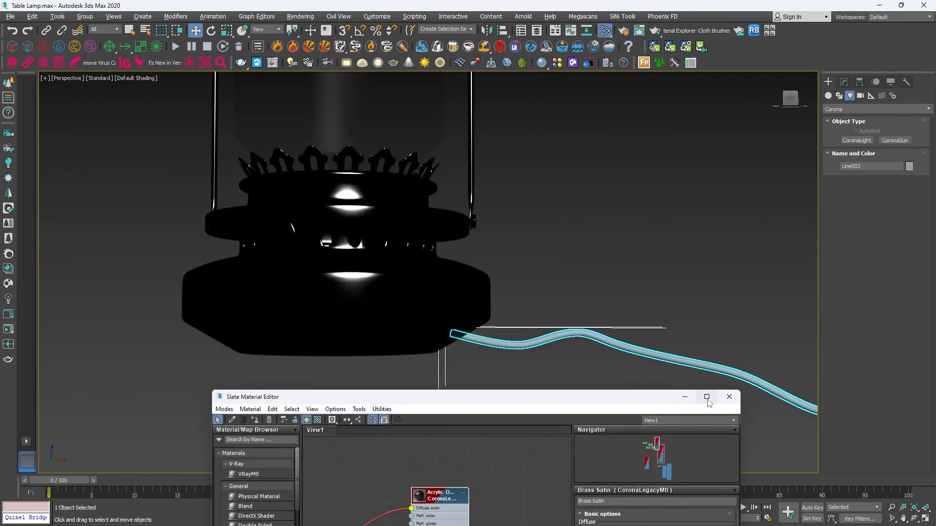
Move the Acrylic Opaque Black node and its Output map clear of the Brass Satin nodes and enlarge its preview
left_click(707, 399)
scroll(598, 270, "down", 2)
middle_click_drag(320, 201, 472, 325)
scroll(419, 306, "up", 5)
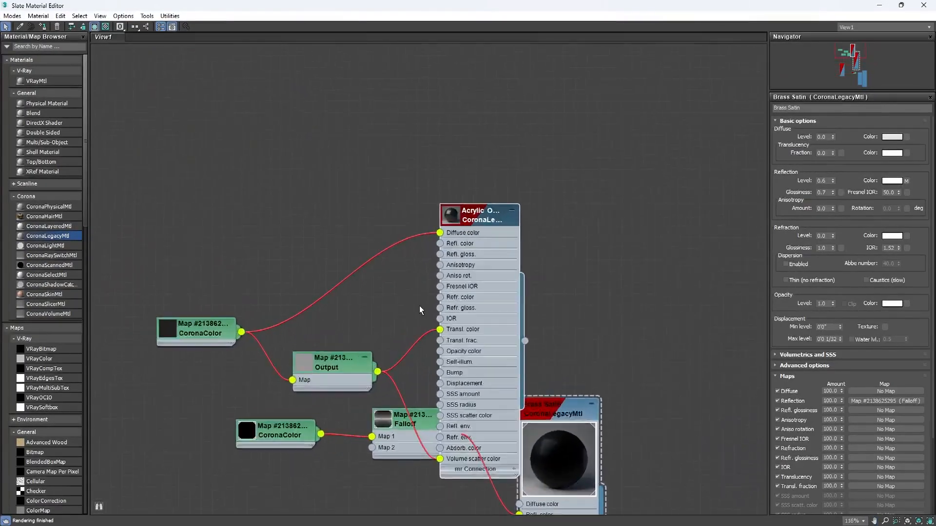
left_click_drag(485, 217, 519, 92)
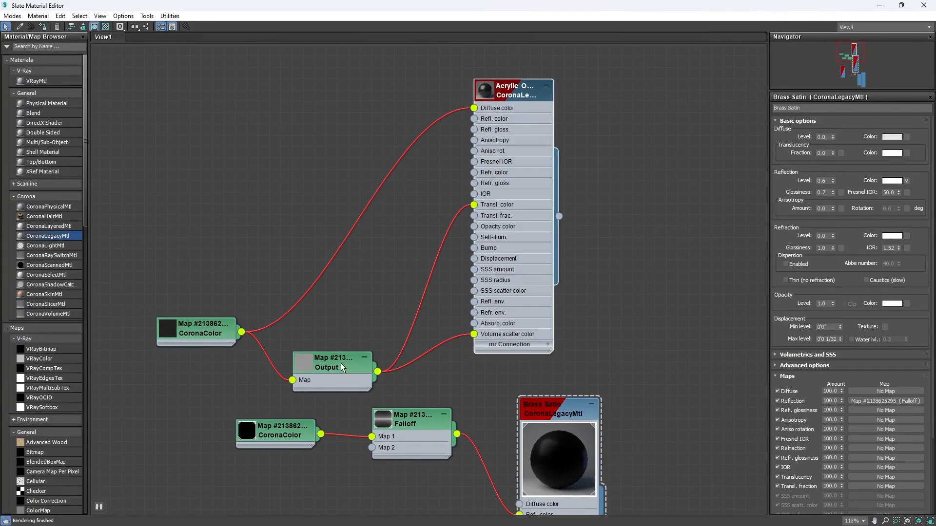
left_click_drag(340, 363, 337, 332)
double_click(486, 92)
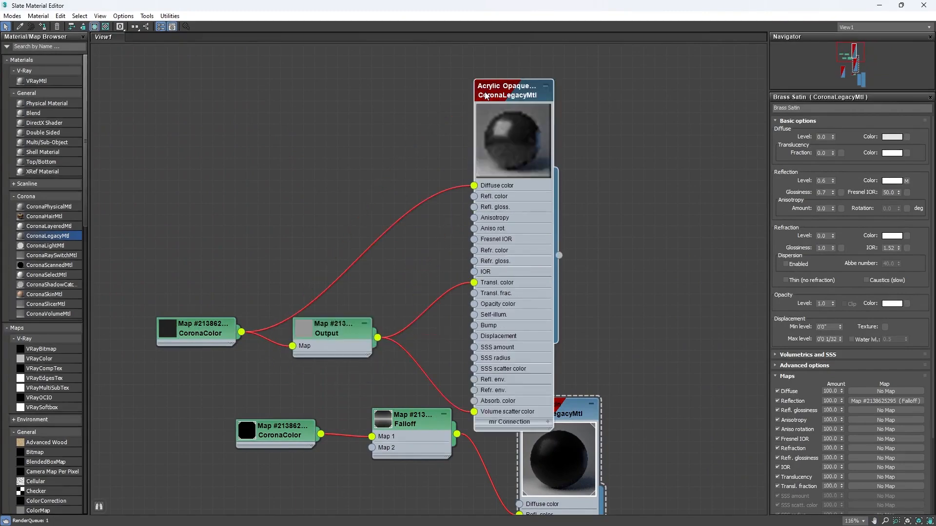
Set the Acrylic Opaque Black material's reflection glossiness to 0.6
left_click(519, 93)
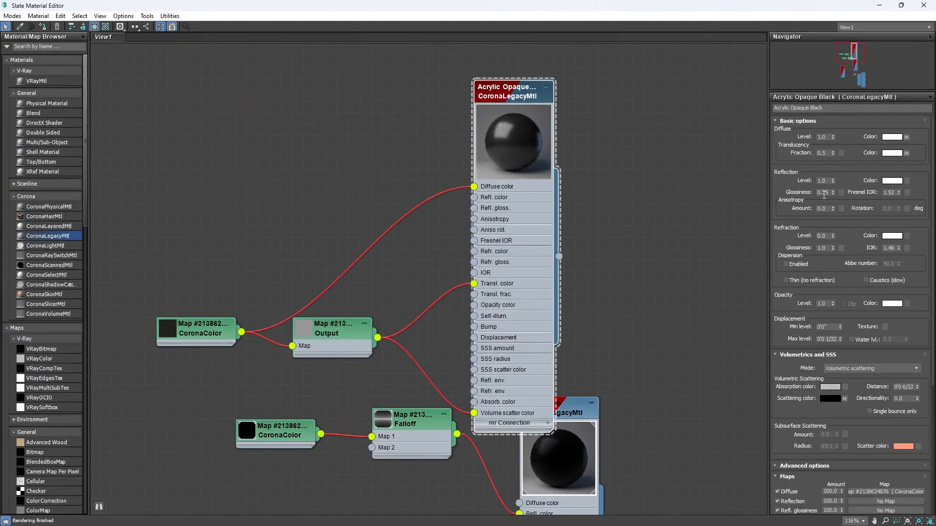
double_click(827, 195)
type("0.6")
key("Return")
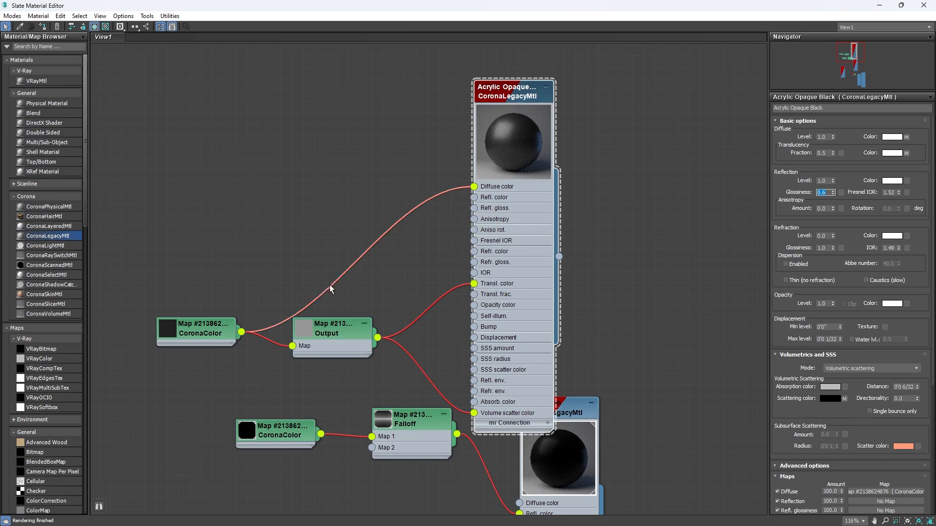
Set the solid color of the CoronaColor map feeding Acrylic Opaque Black's diffuse color to black
left_click(214, 324)
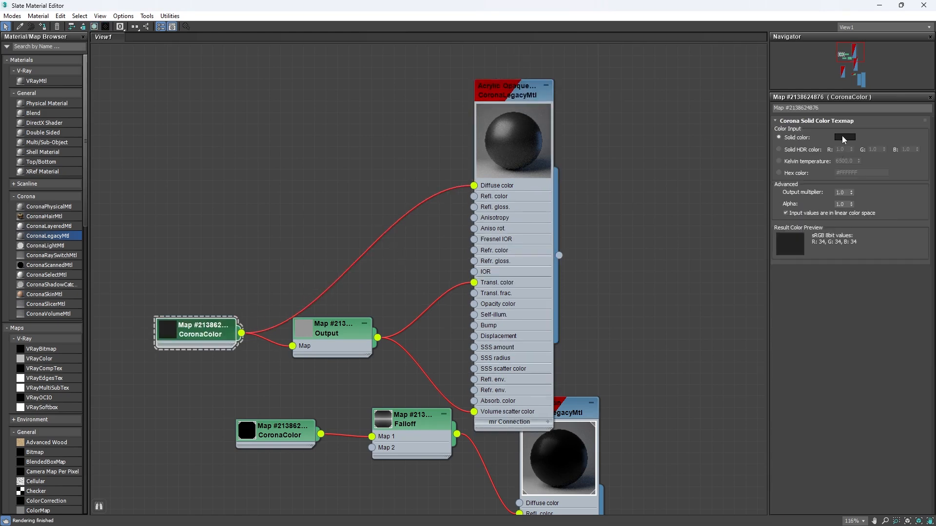
left_click(844, 140)
left_click(440, 227)
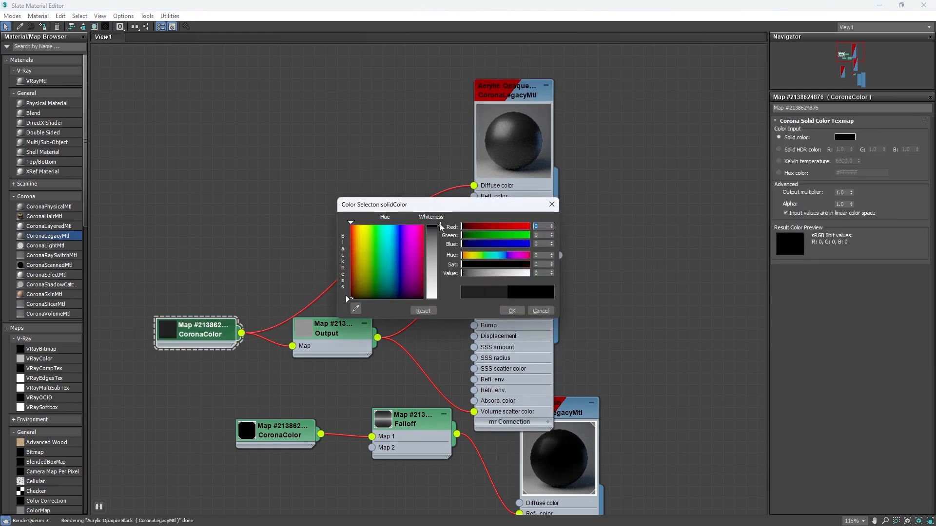
left_click(512, 311)
Assign the Acrylic Opaque Black material to the selected power cord, clear the selection and check the whole lamp
left_click_drag(530, 97, 532, 109)
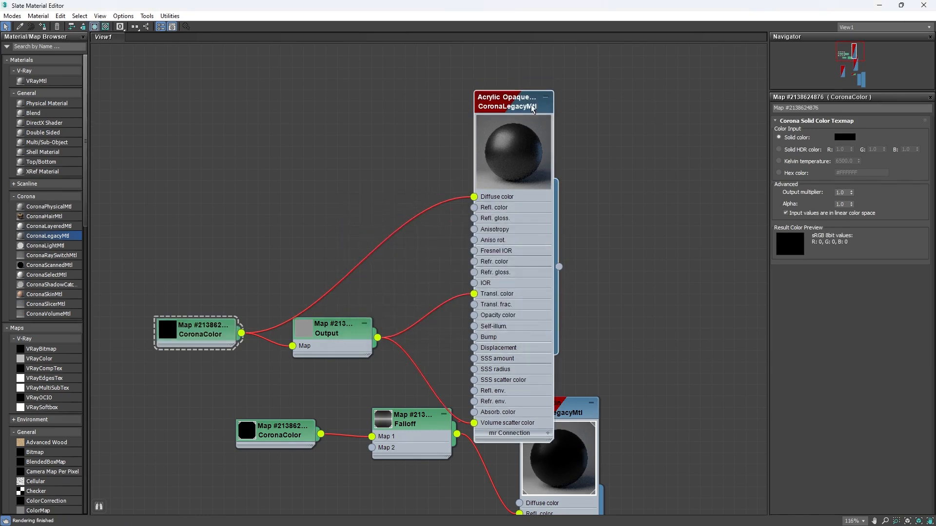
left_click(901, 6)
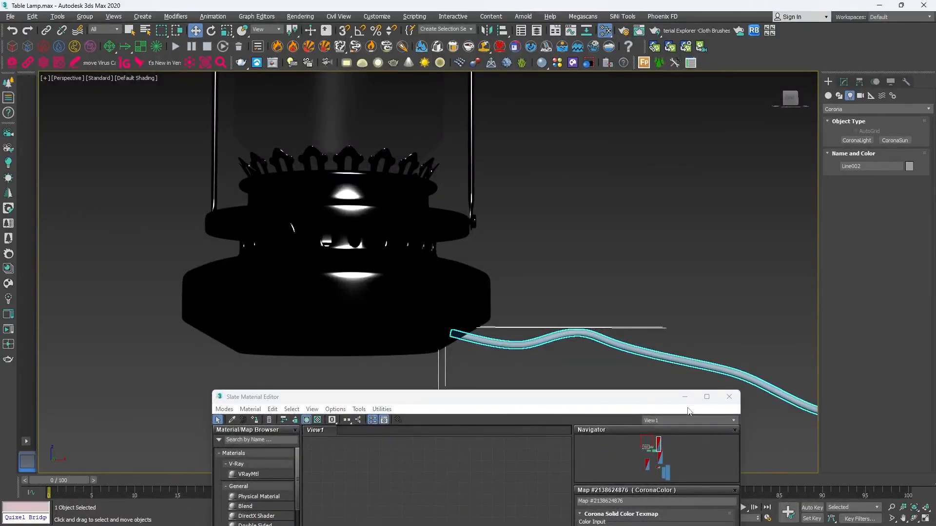
left_click(707, 396)
right_click(517, 104)
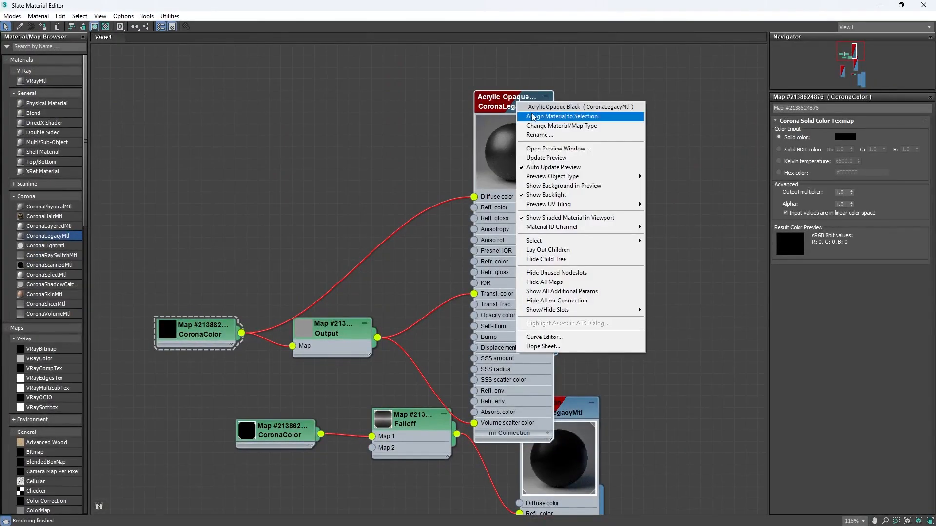
left_click(551, 116)
left_click(901, 5)
left_click(557, 314)
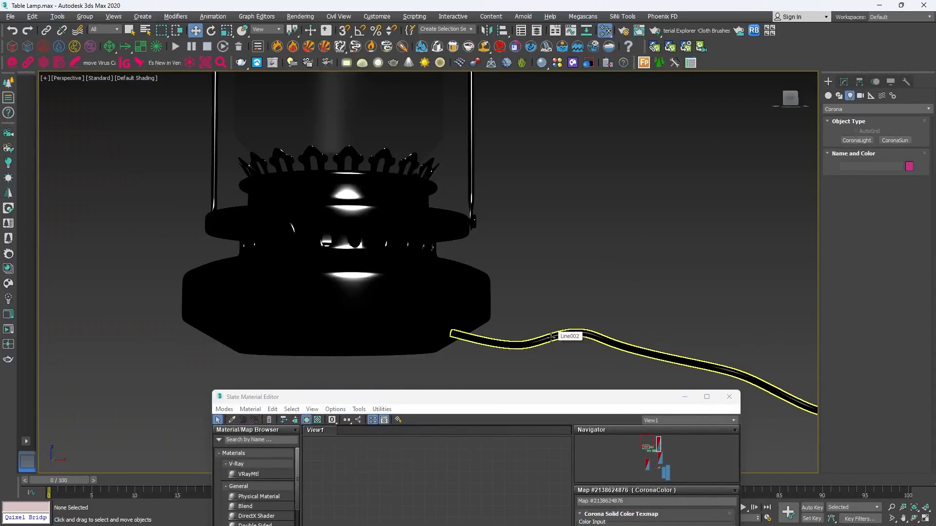
scroll(545, 296, "down", 5)
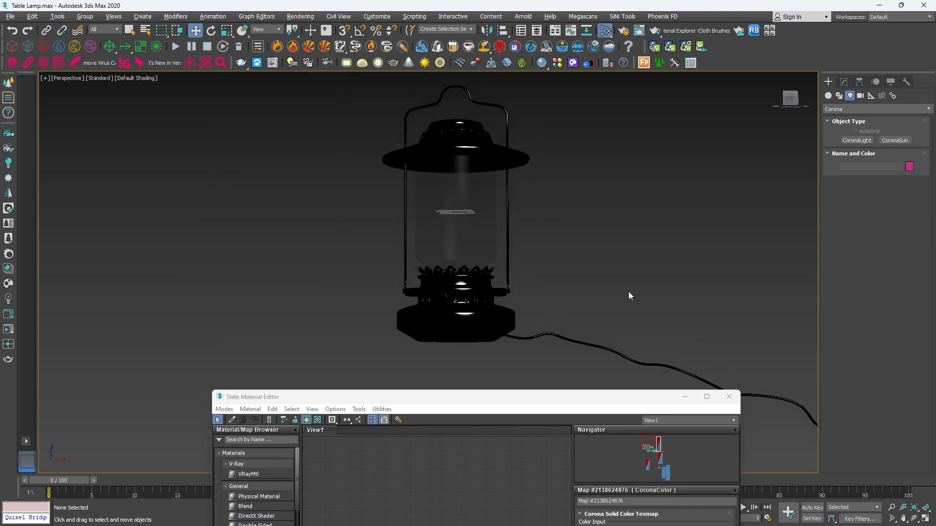
Close the Slate Material Editor and check the lamp's surroundings in the reference photos
left_click(729, 396)
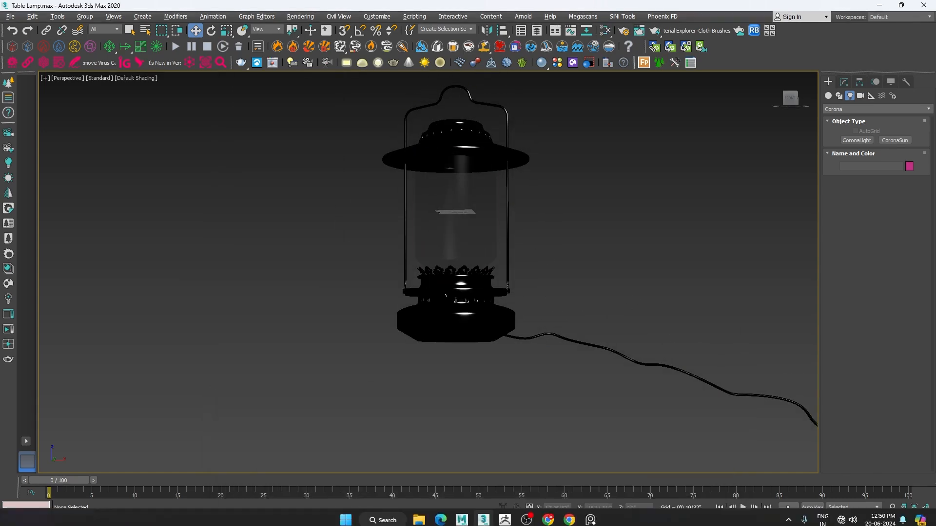
left_click(592, 517)
scroll(160, 274, "down", 4)
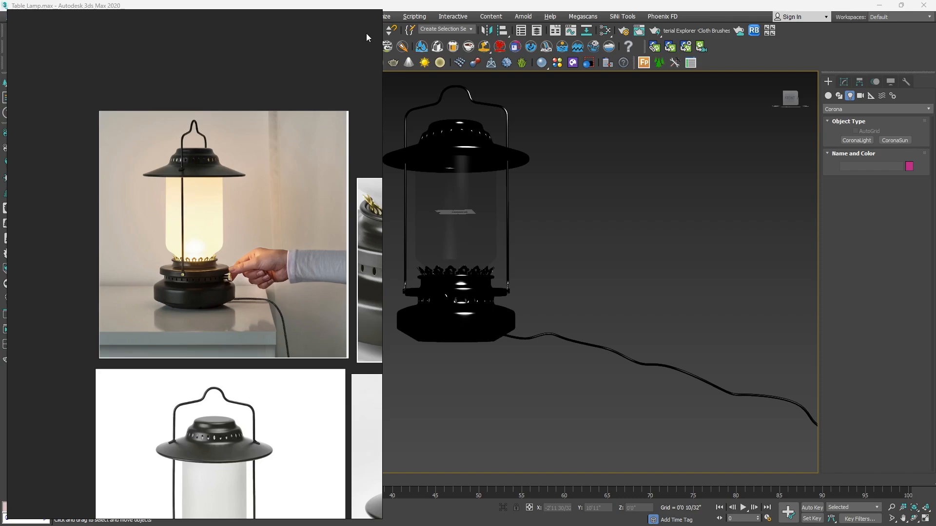
mouse_move(639, 520)
left_click(592, 518)
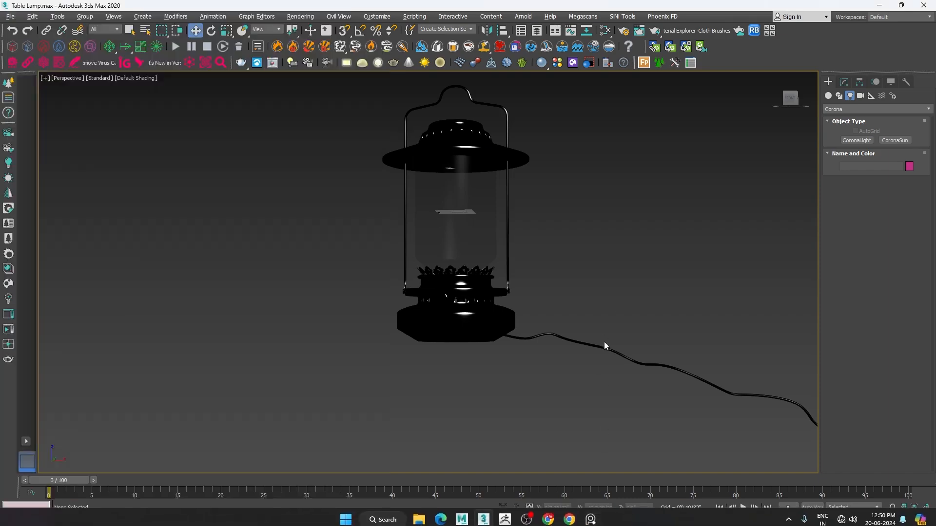
Create a plane around the lamp in the Top view, about 16'10" long and 28' wide
key("alt+w")
right_click(382, 183)
key("alt+w")
scroll(382, 183, "down", 3)
scroll(382, 183, "down", 5)
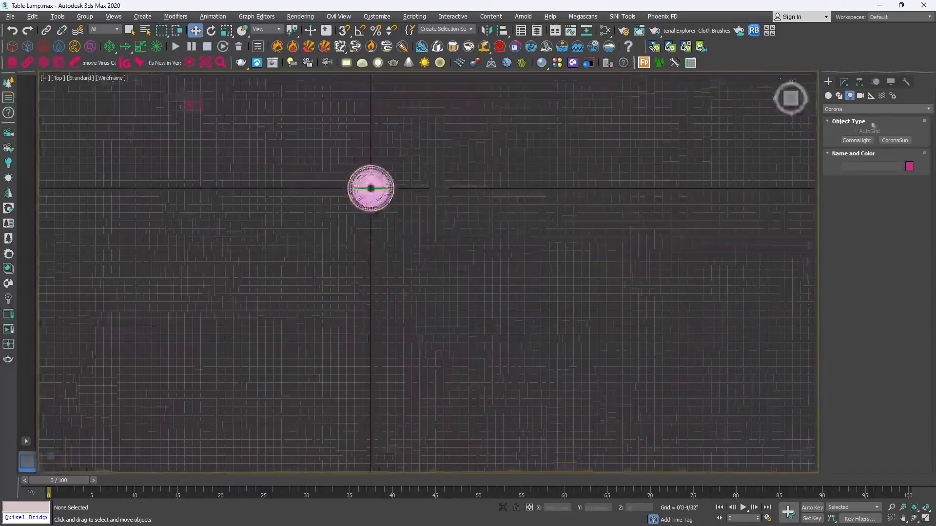
left_click(828, 96)
left_click(895, 181)
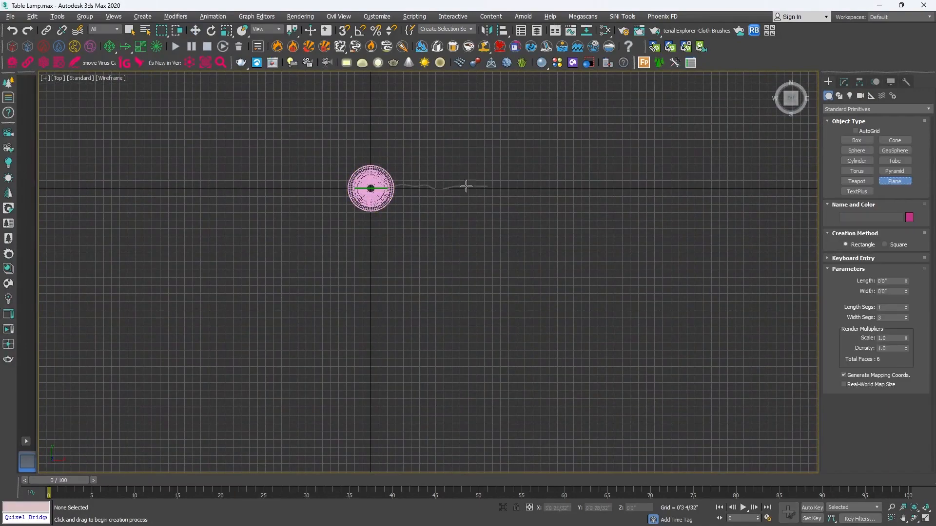
scroll(468, 166, "down", 3)
middle_click_drag(468, 162, 458, 236)
left_click_drag(149, 132, 588, 396)
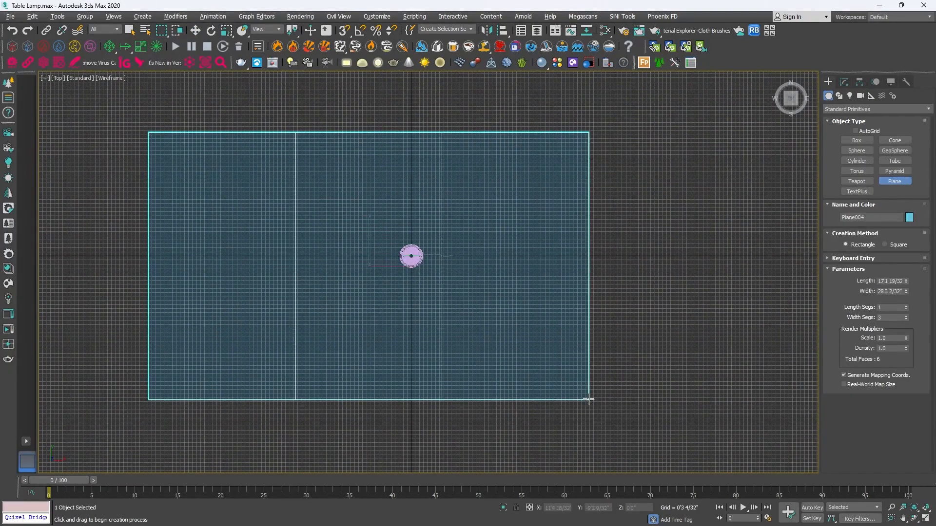
key("w")
Reduce the plane's width segments to 1 and shift it to roughly center it on the lamp
left_click(844, 82)
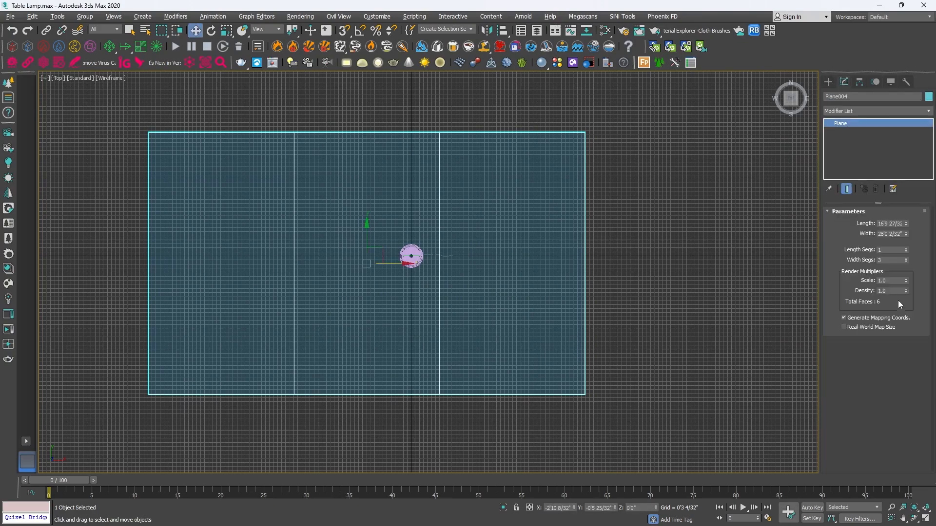
left_click_drag(907, 262, 910, 315)
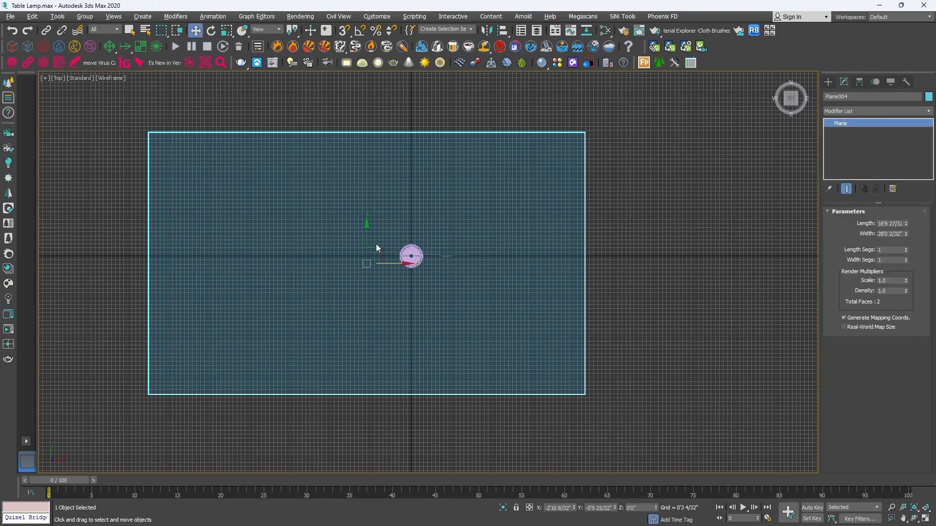
left_click_drag(376, 248, 410, 247)
Lower the plane in the Front view to the underside of the lamp base, at about Z -1'3 19/32"
key("alt+w")
key("alt+w")
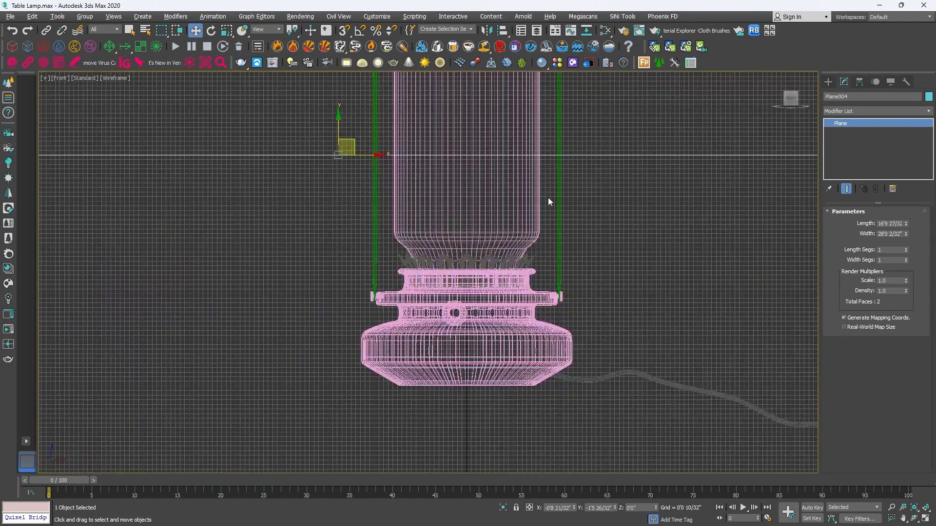
scroll(548, 202, "down", 4)
left_click_drag(444, 149, 406, 257)
scroll(454, 285, "up", 5)
key("alt+w")
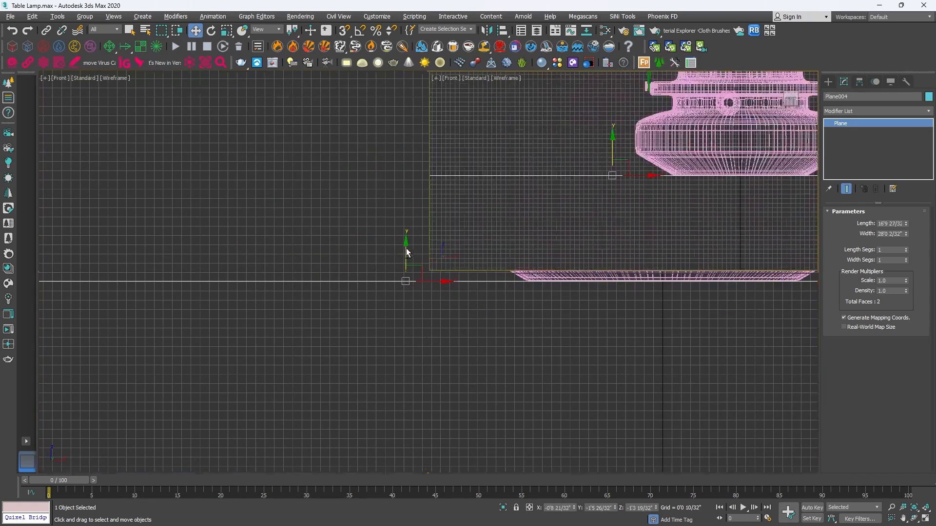
right_click(617, 371)
key("alt+w")
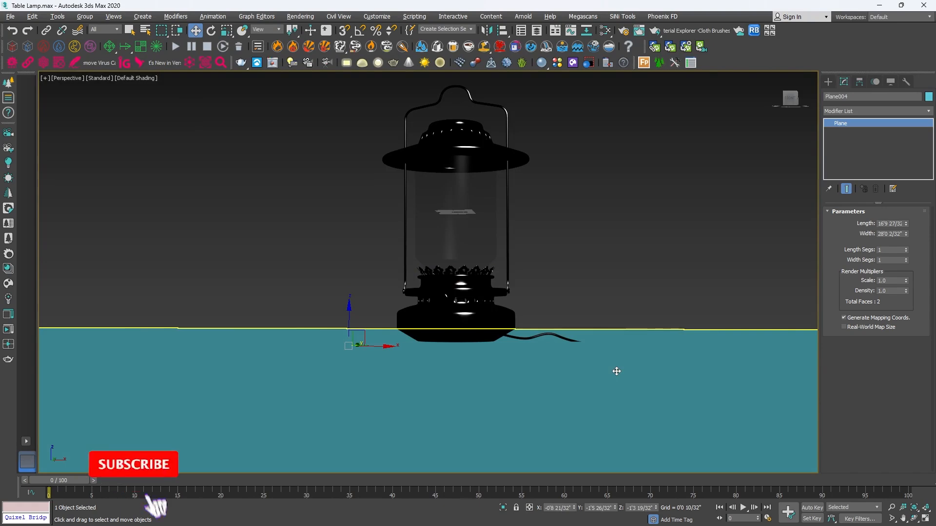
Make a rotated copy of the floor plane and set its X rotation to 90 so it stands upright as a wall
key("alt+w")
key("alt+w")
key("z")
scroll(606, 304, "down", 5)
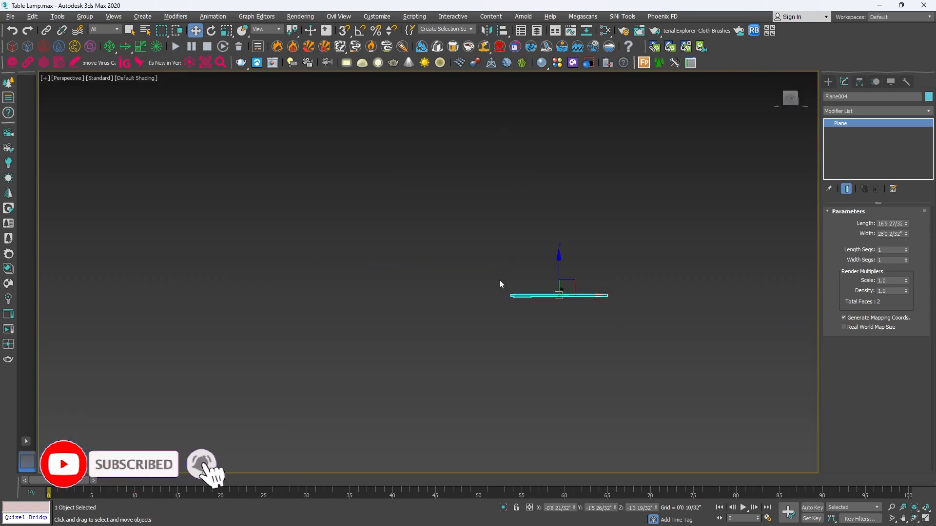
middle_click_drag(499, 281, 541, 304, "alt")
scroll(541, 303, "up", 4)
key("e")
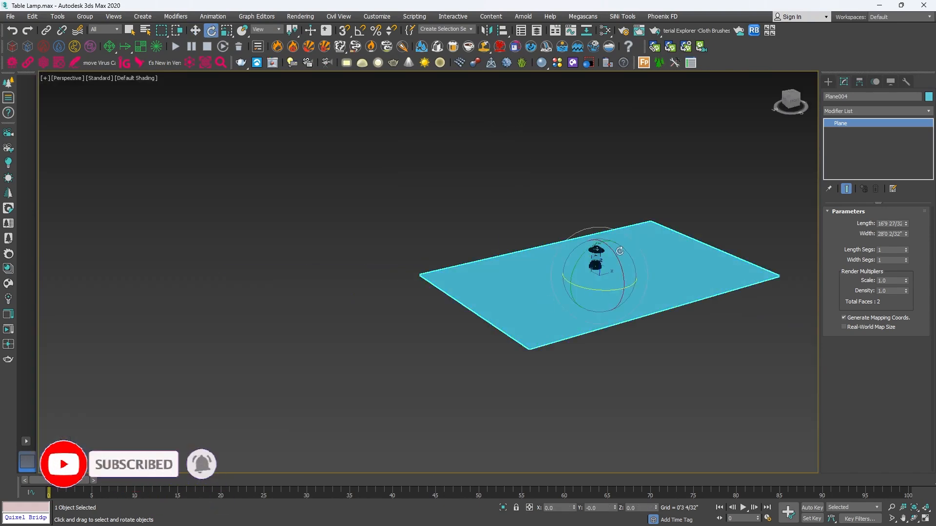
left_click_drag(615, 298, 626, 335, "shift")
left_click(469, 310)
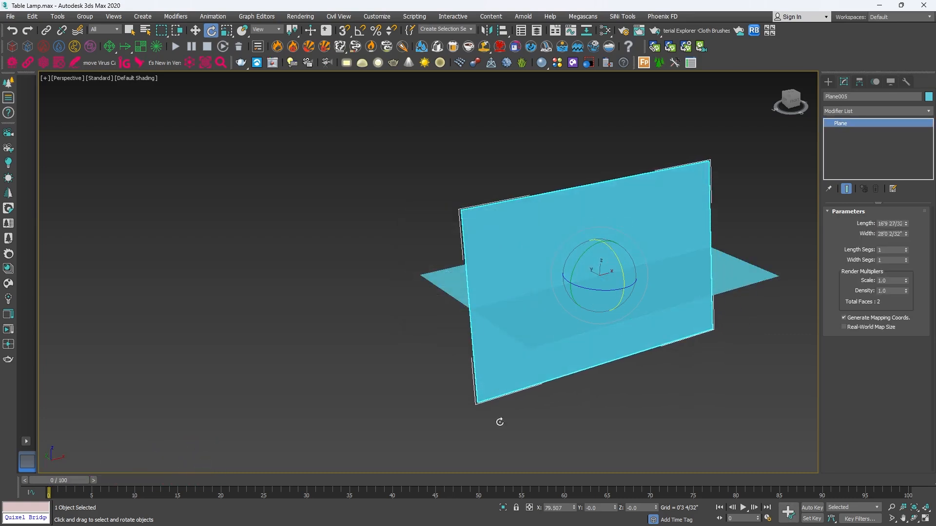
double_click(567, 508)
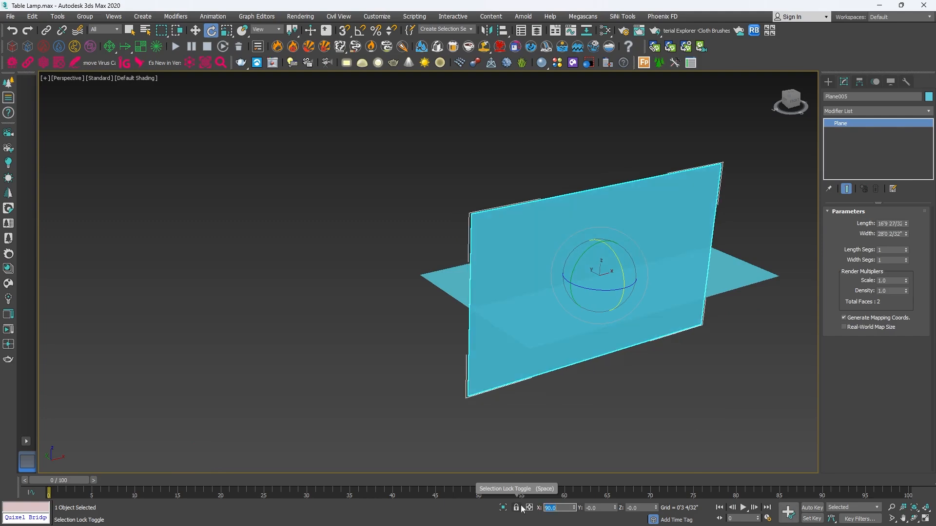
Move the wall plane behind the lamp in the Top view to about Y 2'11", comparing with the reference photos
key("w")
key("t")
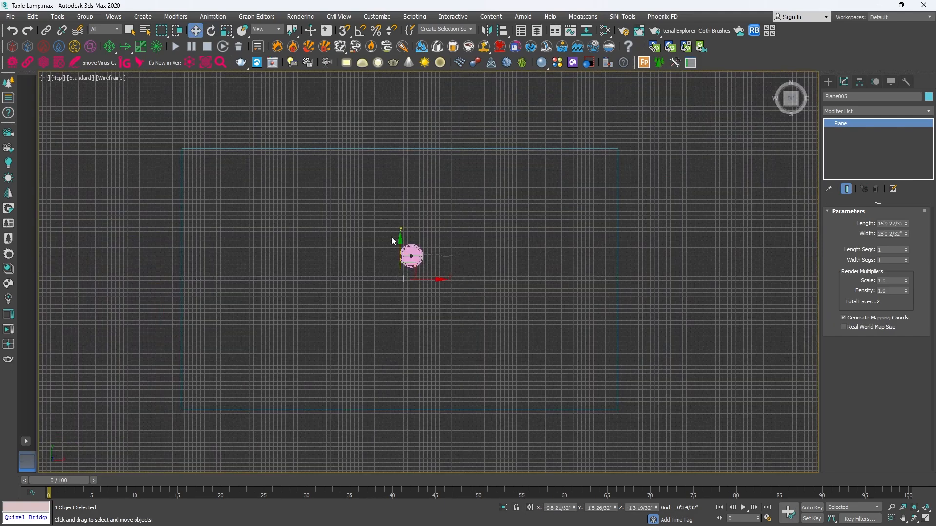
left_click_drag(399, 249, 398, 171)
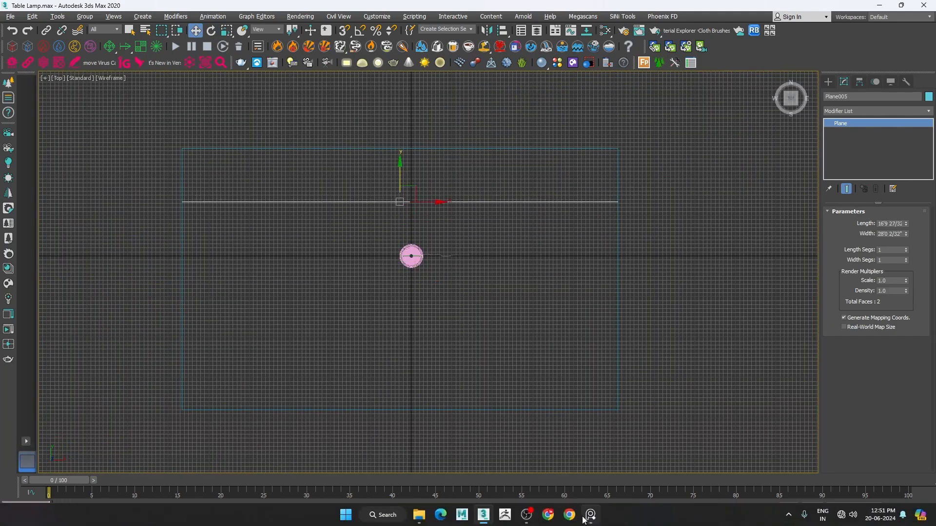
left_click(590, 515)
left_click(590, 517)
left_click_drag(399, 188, 399, 196)
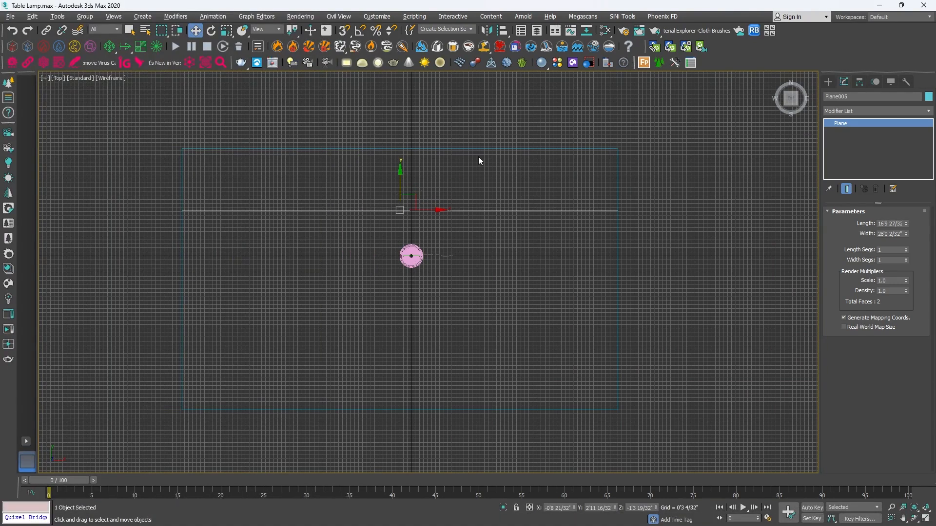
Move the floor plane forward until its back edge meets the wall plane, at about Y -5'5"
left_click(428, 149)
left_click_drag(403, 239, 435, 288)
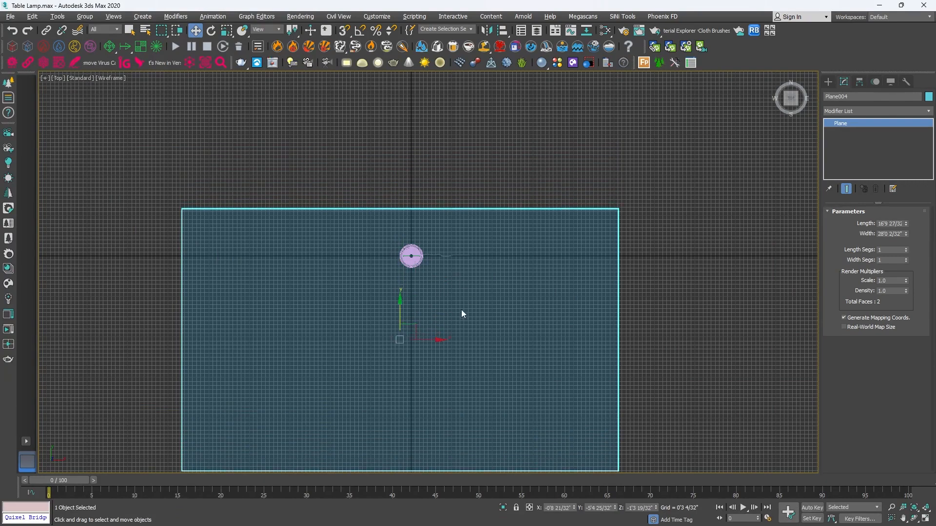
scroll(462, 313, "down", 4)
Convert the floor plane to Editable Poly and pull its two front vertices back to about Y -6'4"
right_click(450, 377)
mouse_move(488, 480)
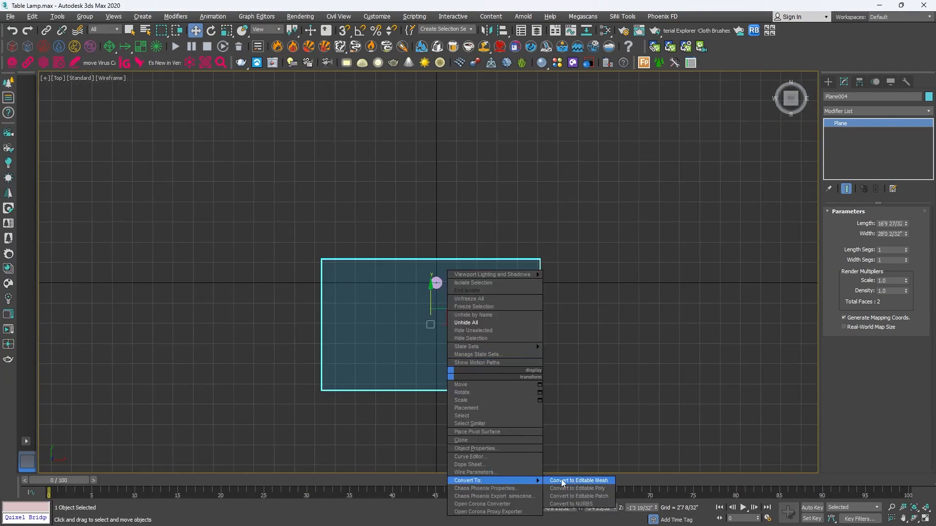
left_click(586, 489)
key("1")
left_click_drag(256, 351, 616, 432)
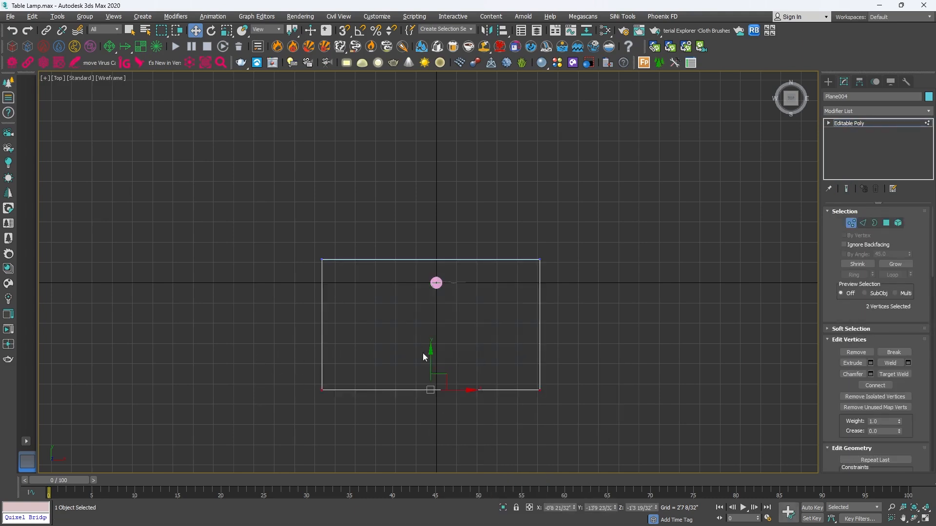
left_click_drag(435, 324, 437, 305)
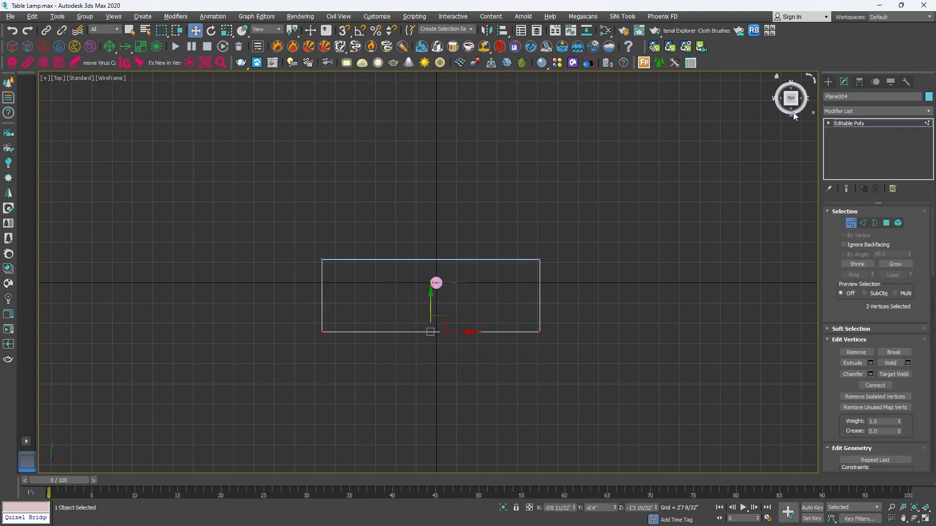
left_click(826, 81)
Pull the floor plane's front vertices closer to the lamp in the Perspective view, to about Y -3'9"
key("alt+w")
key("alt+w")
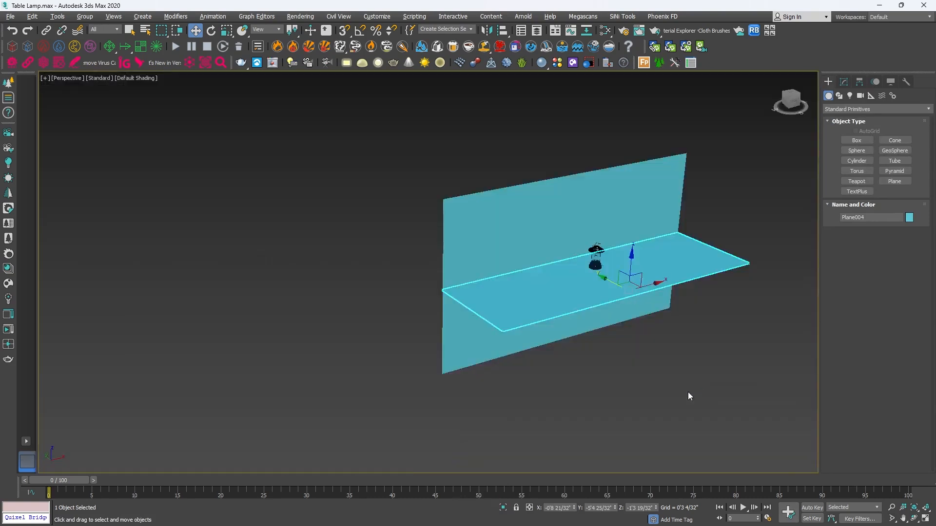
middle_click_drag(609, 279, 515, 253, "alt")
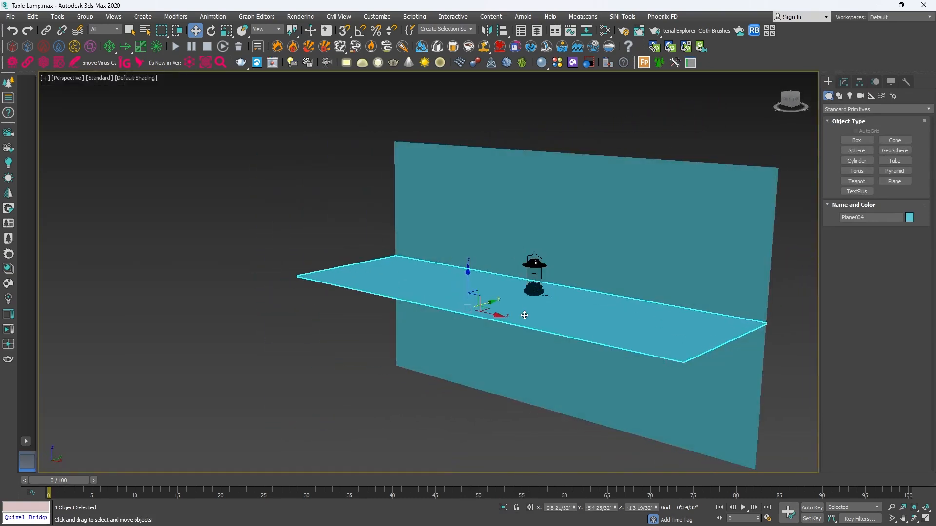
key("1")
left_click_drag(478, 308, 502, 300)
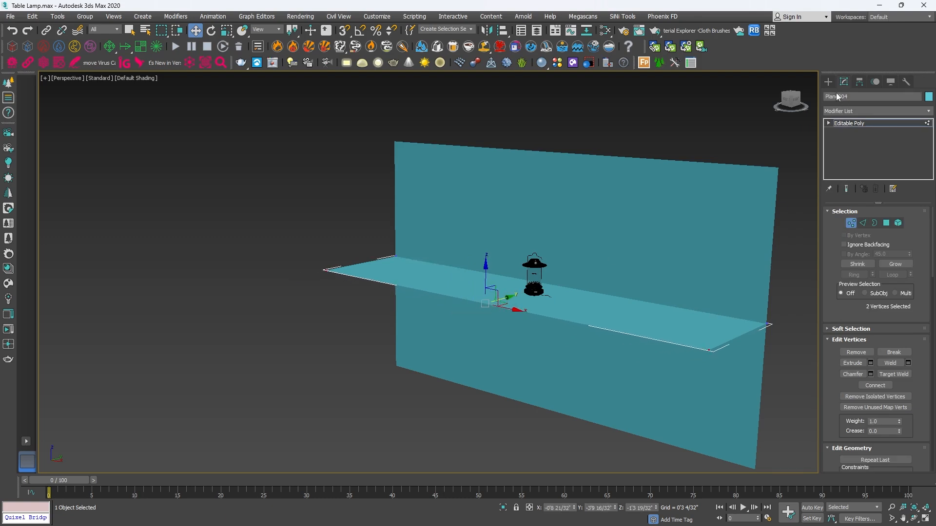
left_click(828, 82)
Select the power cord in the Front view where it runs below the floor plane
scroll(541, 302, "up", 6)
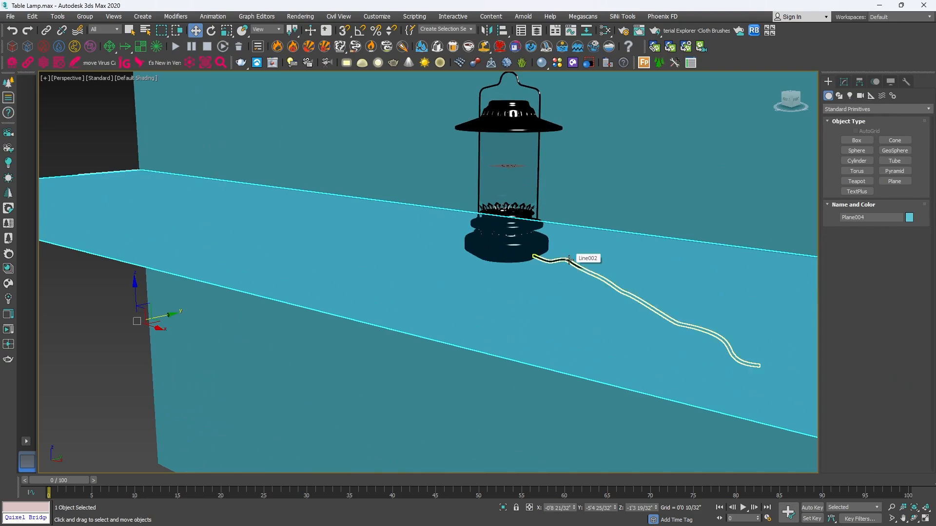
key("1")
key("alt+w")
middle_click(643, 238)
key("alt+w")
scroll(634, 211, "down", 5)
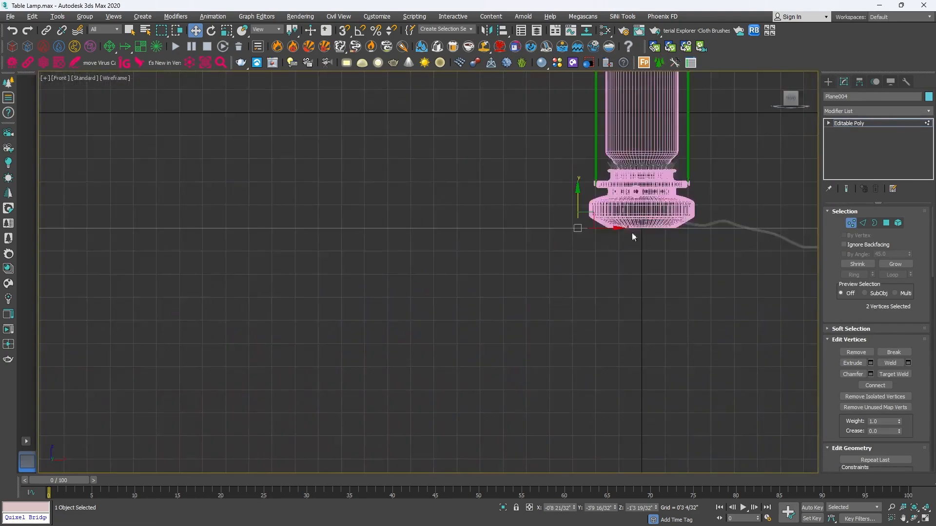
middle_click_drag(632, 232, 431, 290)
scroll(430, 290, "up", 6)
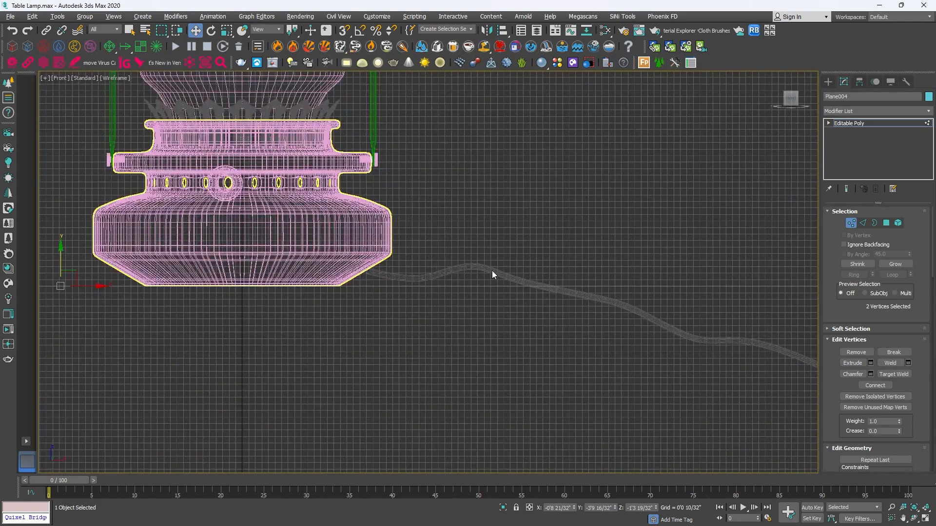
left_click(827, 82)
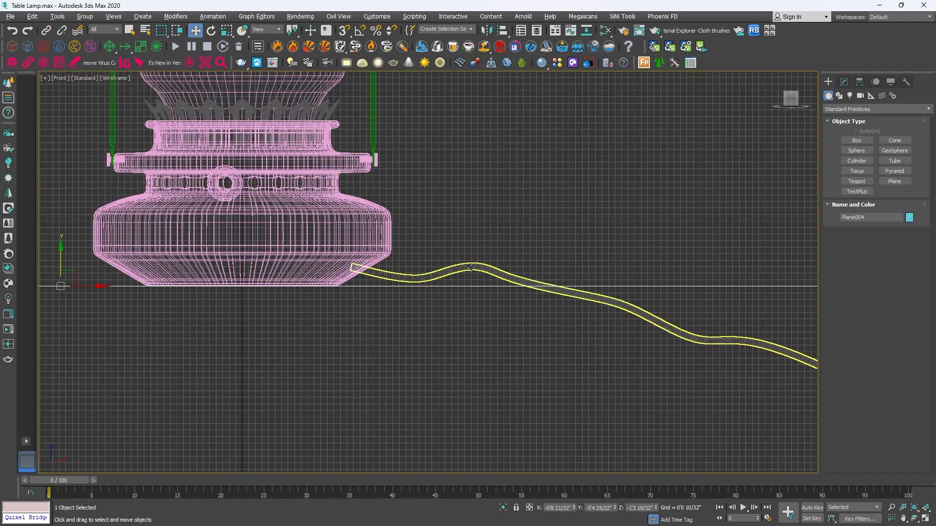
left_click(620, 299)
Select the cord's Editable Poly vertices along the first dip below the floor plane
middle_click_drag(642, 236, 499, 240)
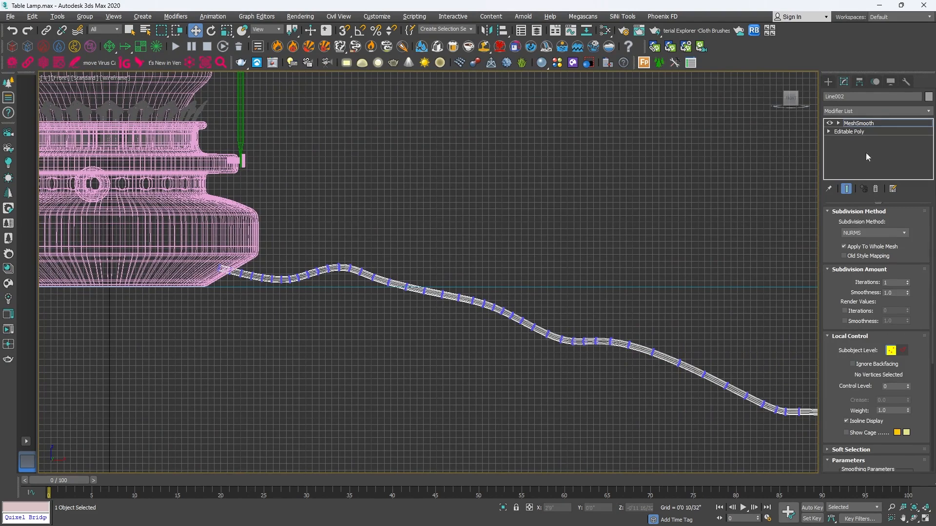
left_click(829, 131)
left_click(846, 140)
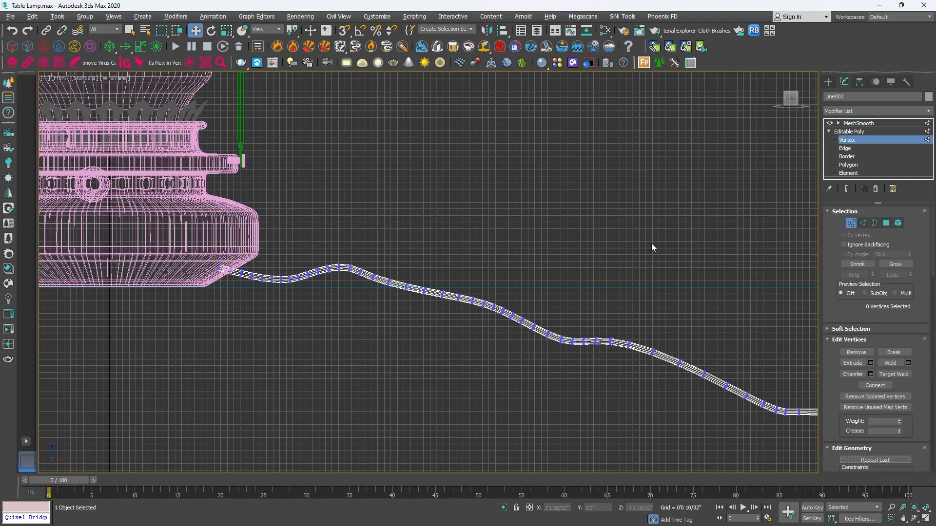
left_click_drag(533, 294, 581, 360)
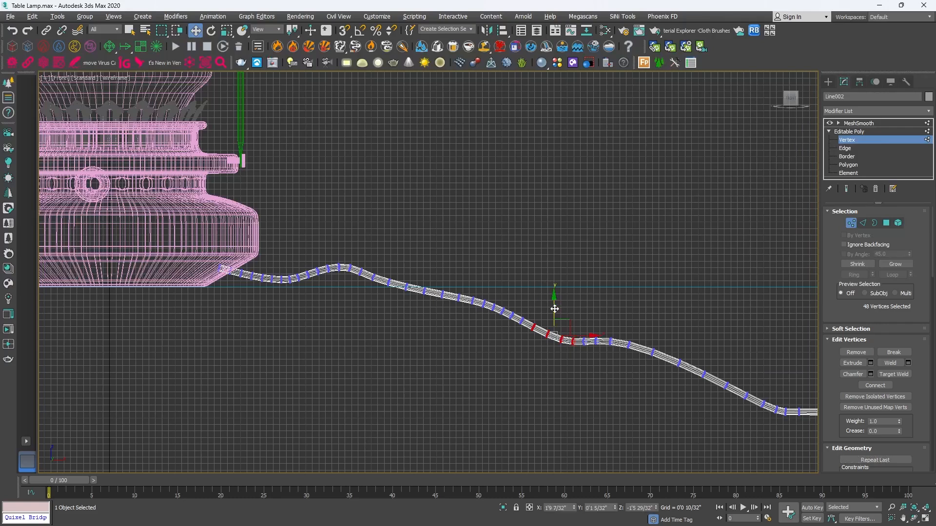
Enable soft selection for the cord vertices and set the falloff to 0'4 8/32"
left_click(850, 329)
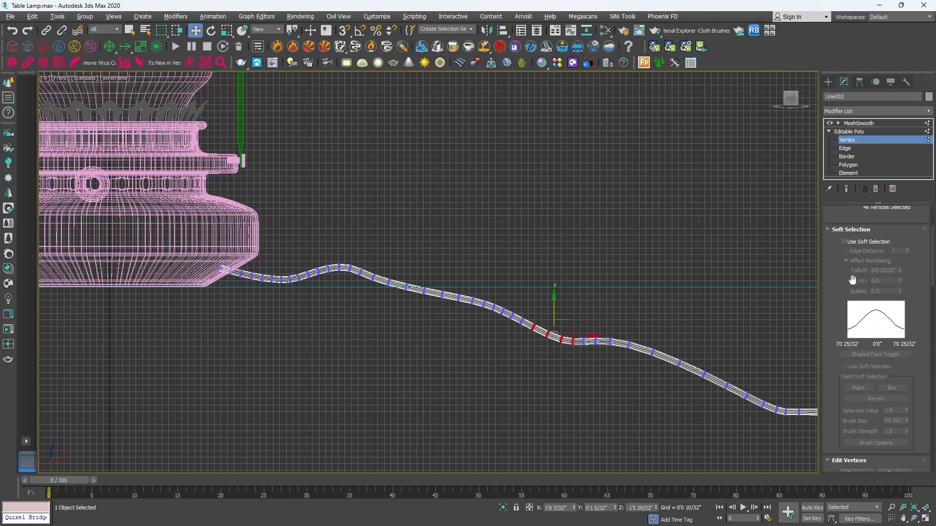
left_click(845, 242)
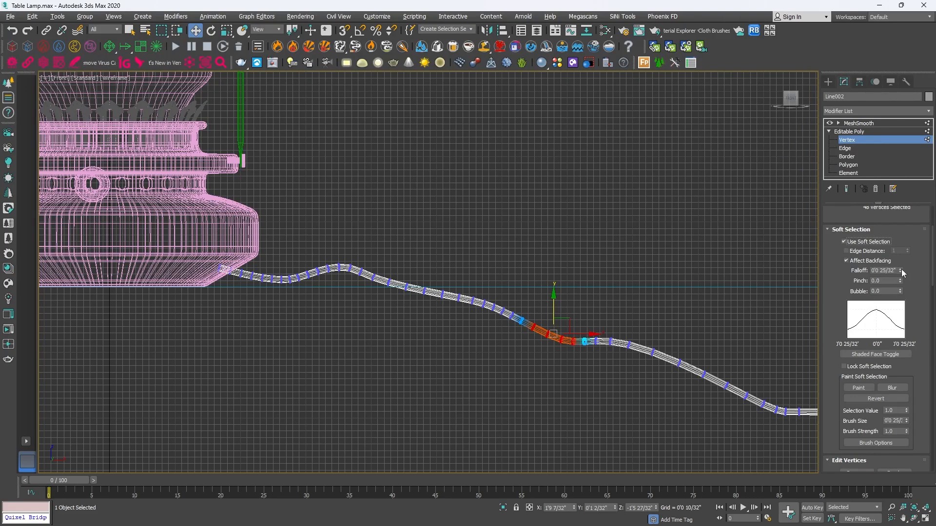
left_click_drag(902, 271, 918, 92)
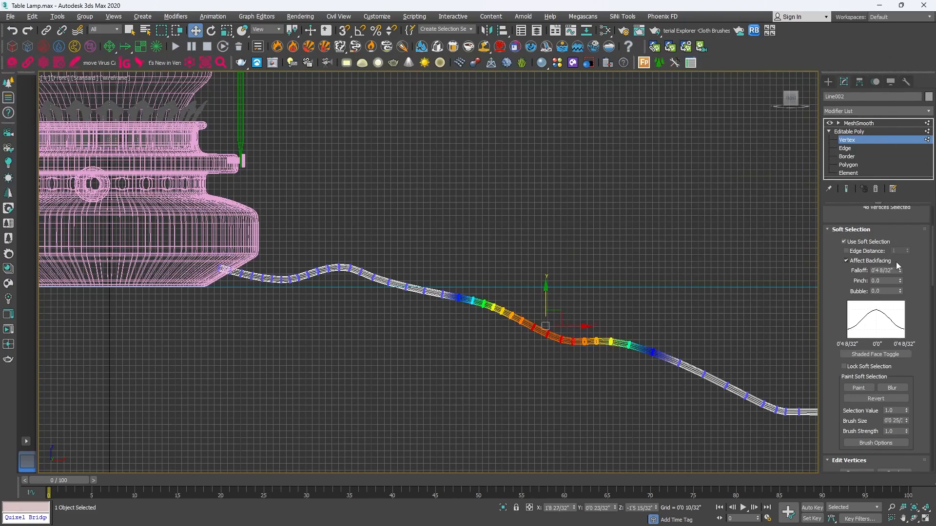
Widen the soft selection falloff to 0'11 25/32" and raise the cord's first dip toward the floor plane
left_click_drag(900, 272, 892, 186)
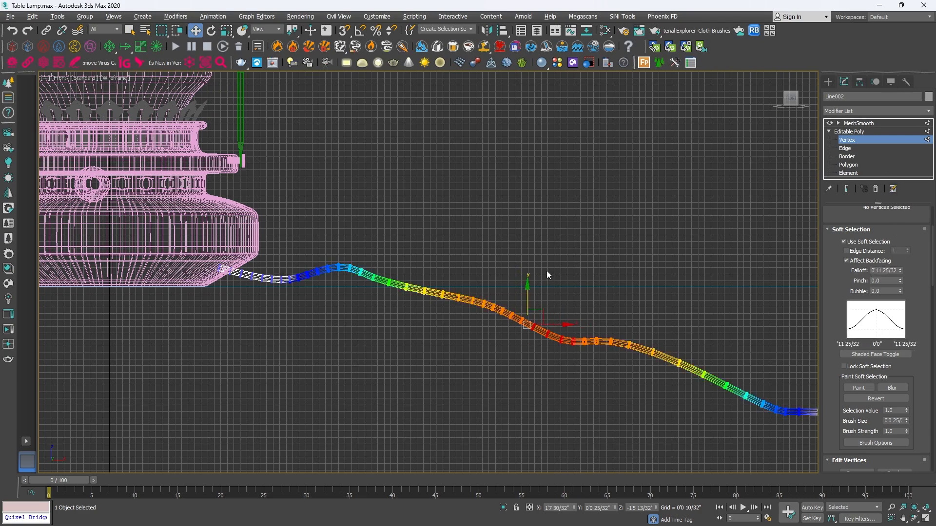
left_click_drag(528, 295, 543, 263)
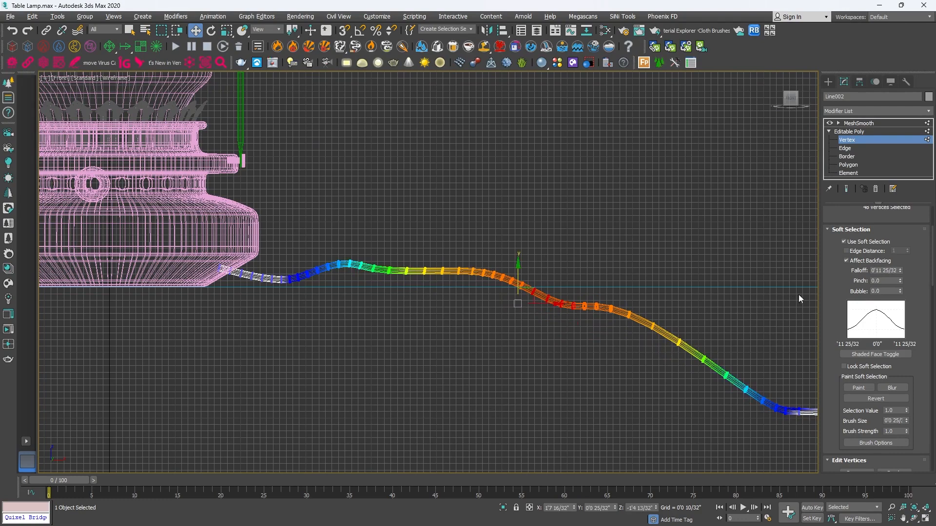
Select the vertices of the cord's far end, set the falloff to 2'1 23/32", and raise them toward the floor level
middle_click_drag(665, 267, 552, 231)
scroll(552, 231, "down", 3)
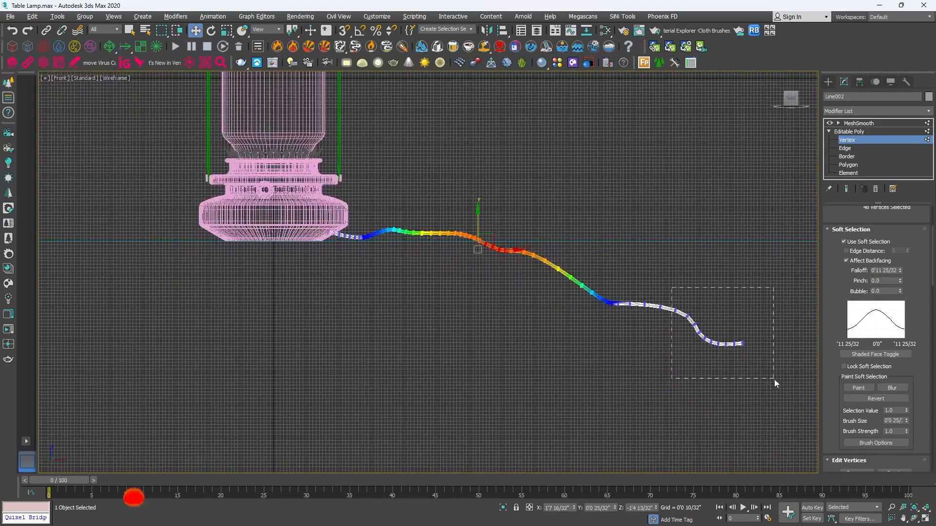
left_click_drag(774, 379, 774, 379)
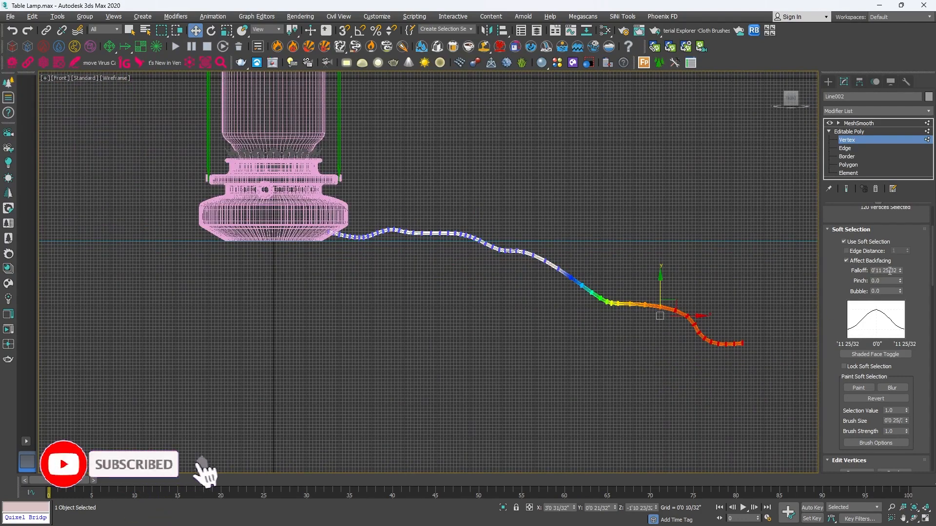
left_click_drag(900, 270, 903, 213)
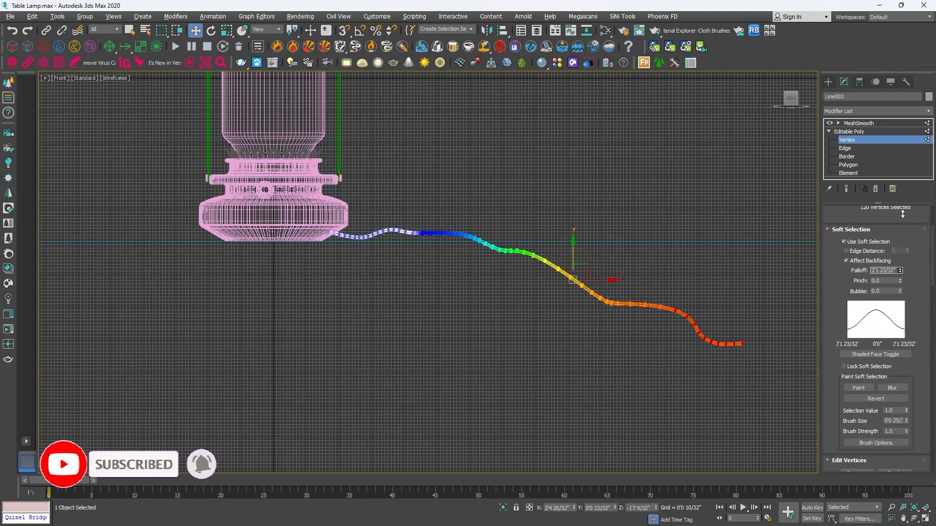
left_click_drag(572, 249, 595, 202)
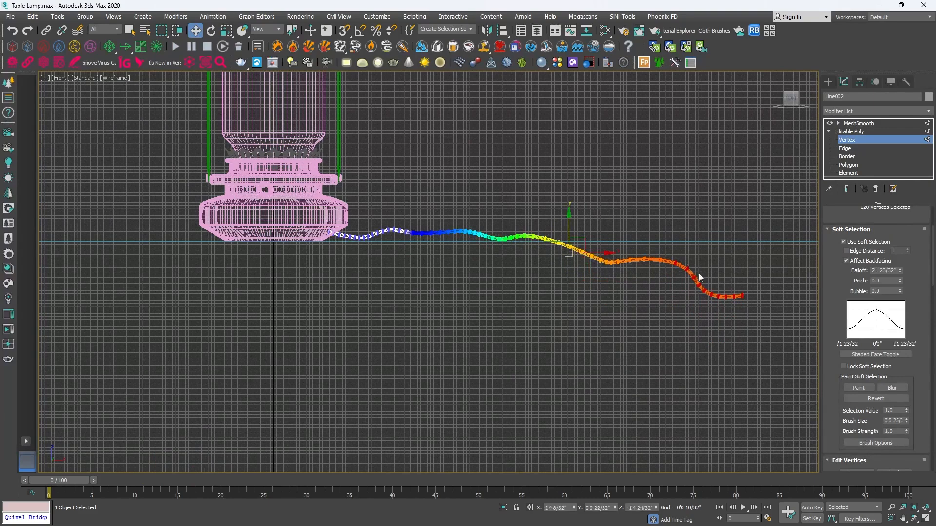
Select the last vertices at the cord's free end and rotate them with soft selection to level the cord along the floor
left_click_drag(731, 308, 731, 307)
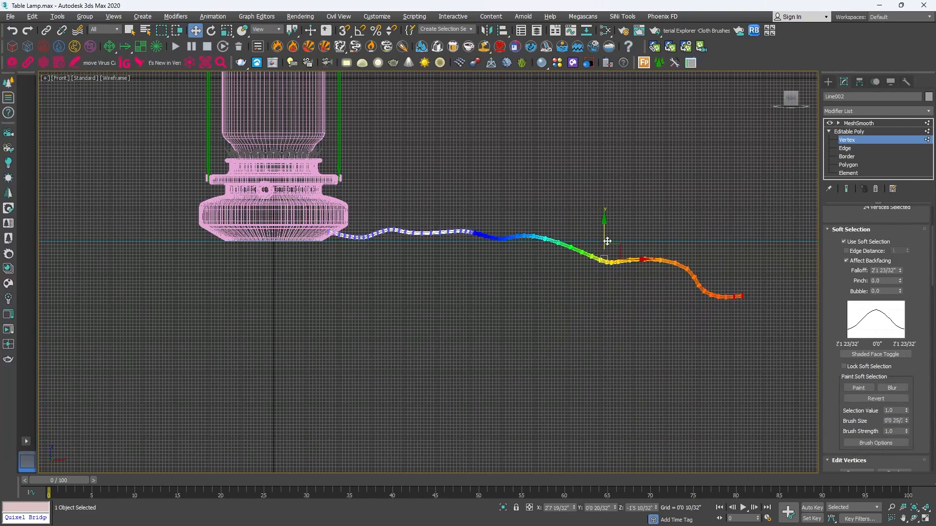
key("e")
left_click_drag(625, 228, 613, 185)
key("w")
Select a vertex ring on the cord's raised stretch near the lamp, set the falloff to 0'7 14/32", and lower it onto the floor
scroll(412, 227, "up", 4)
left_click_drag(429, 235, 449, 253)
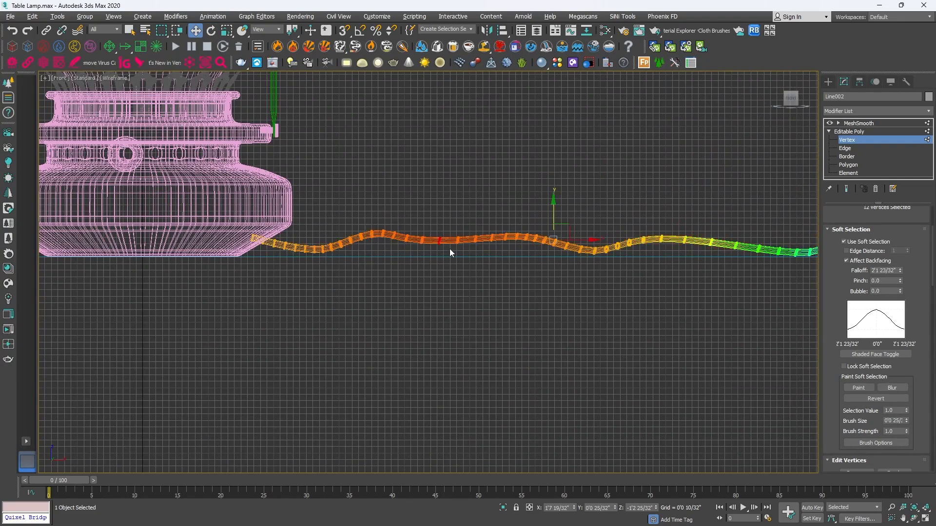
left_click_drag(899, 273, 892, 307)
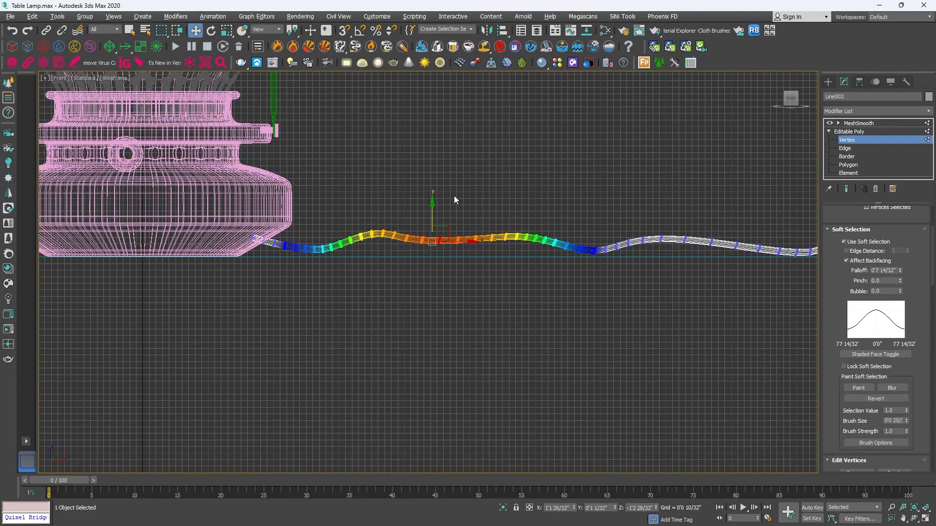
left_click_drag(433, 210, 435, 222)
Select the vertex ring in the dip beside the lamp base, set the falloff to 0'3 28/32", and lower it onto the floor
scroll(322, 245, "up", 3)
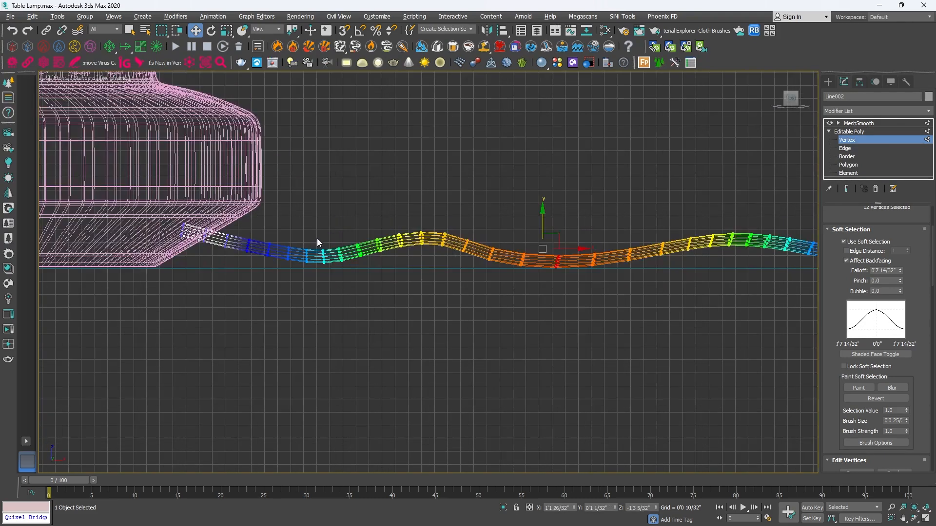
left_click_drag(316, 239, 330, 267)
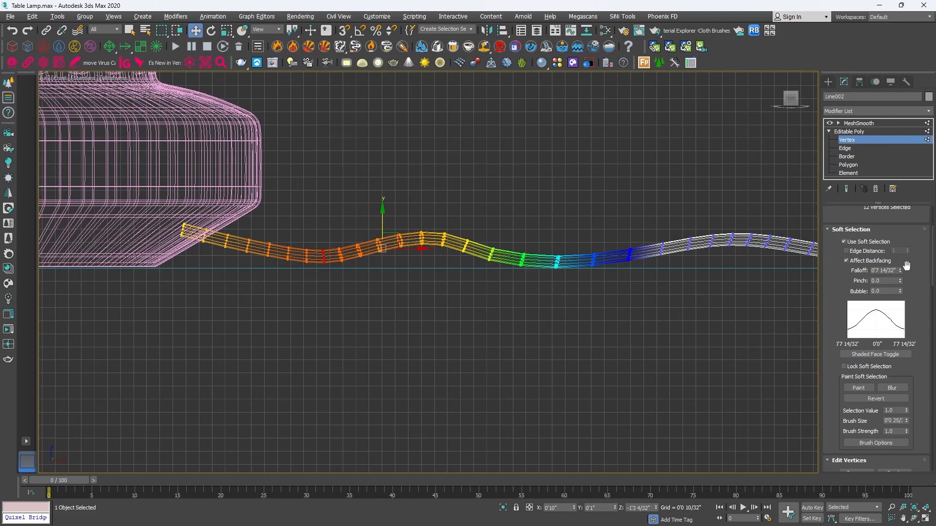
left_click_drag(900, 271, 872, 293)
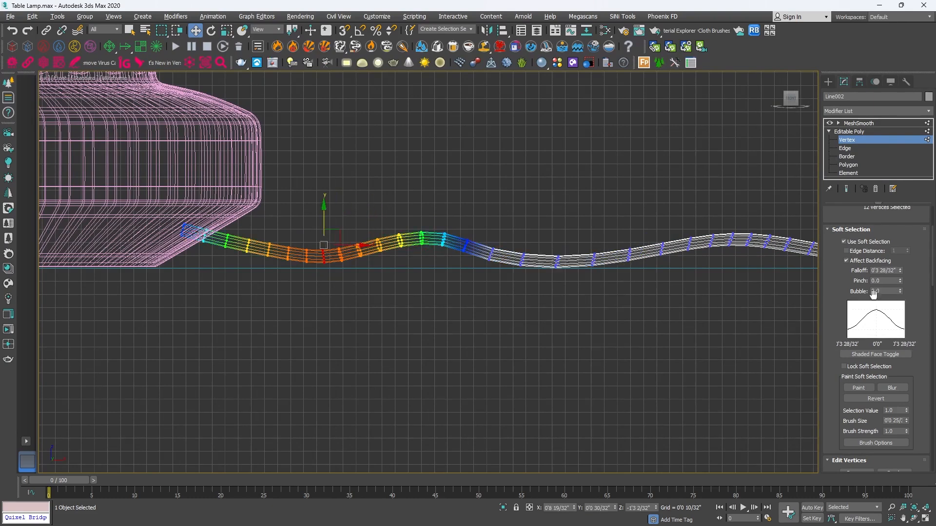
left_click_drag(327, 215, 323, 224)
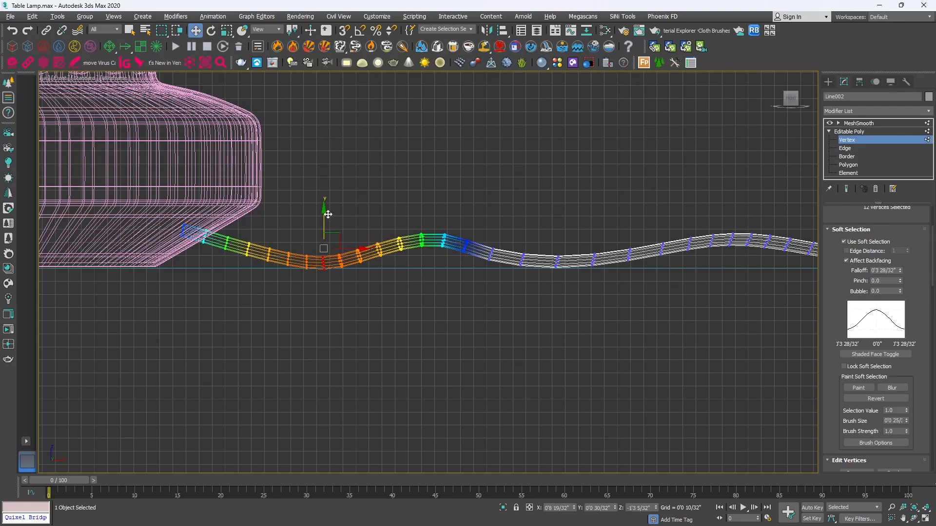
Leave the cord's vertex editing and check how the cord lies on the floor in the Perspective view
key("alt+w")
right_click(678, 369)
key("alt+w")
scroll(587, 278, "up", 5)
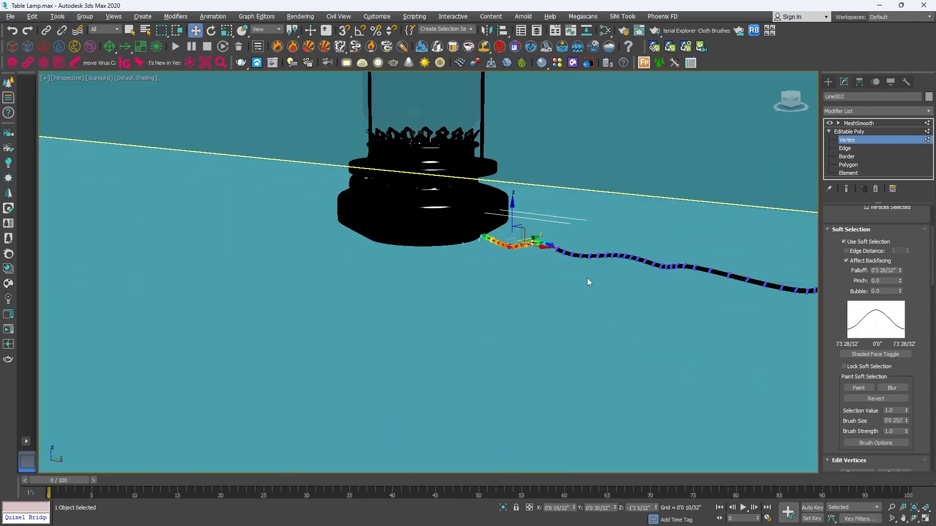
left_click(829, 81)
scroll(589, 260, "down", 5)
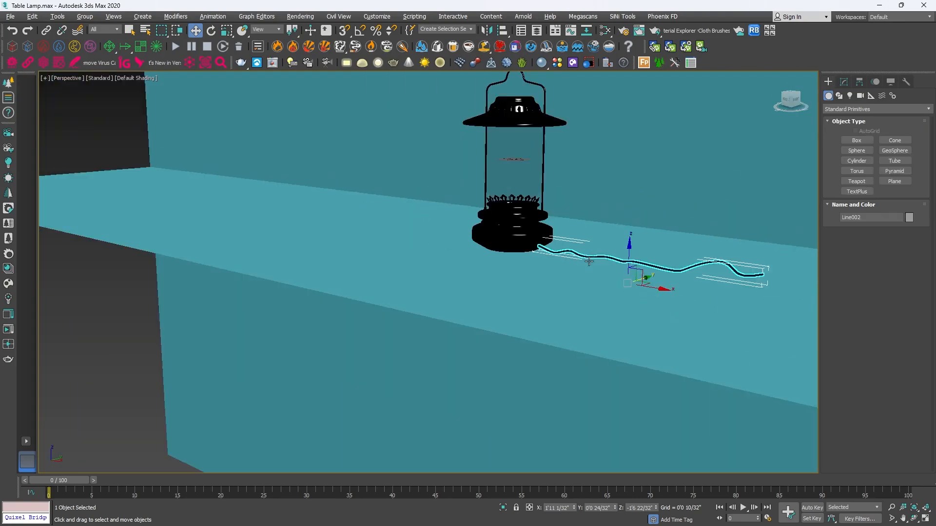
middle_click_drag(590, 260, 591, 249, "alt")
Deselect the cord and place a CoronaCam in the Top view, in front of the lamp at about Y -5'11" and aimed at it
key("alt+w")
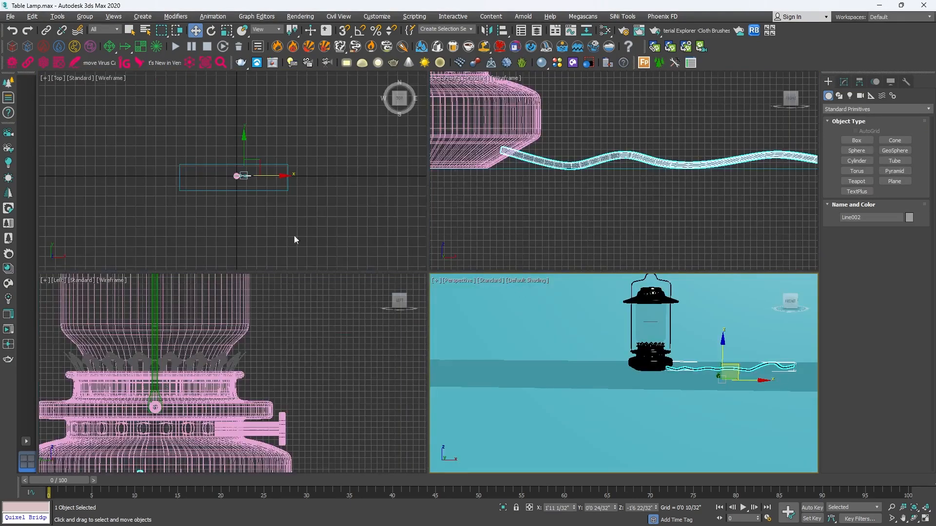
right_click(263, 208)
key("alt+w")
key("z")
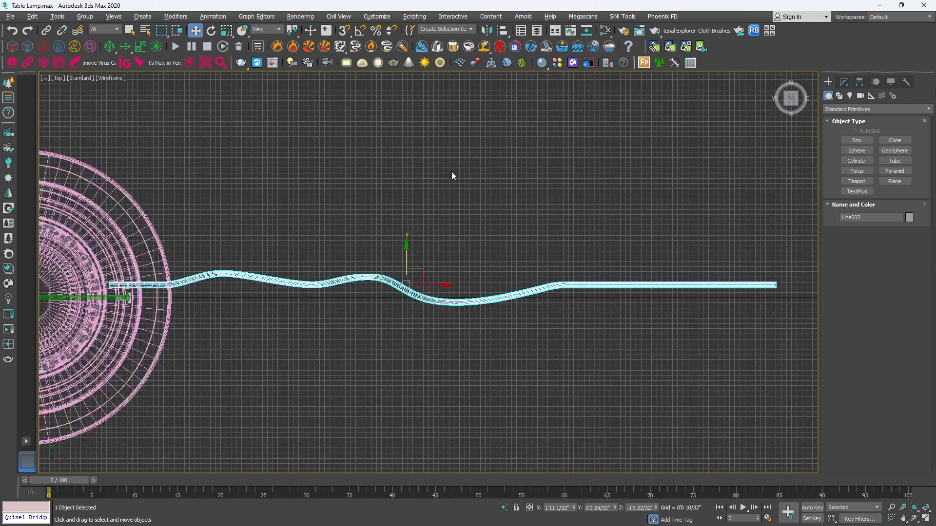
scroll(477, 178, "down", 4)
left_click(586, 282)
middle_click_drag(382, 238, 428, 243)
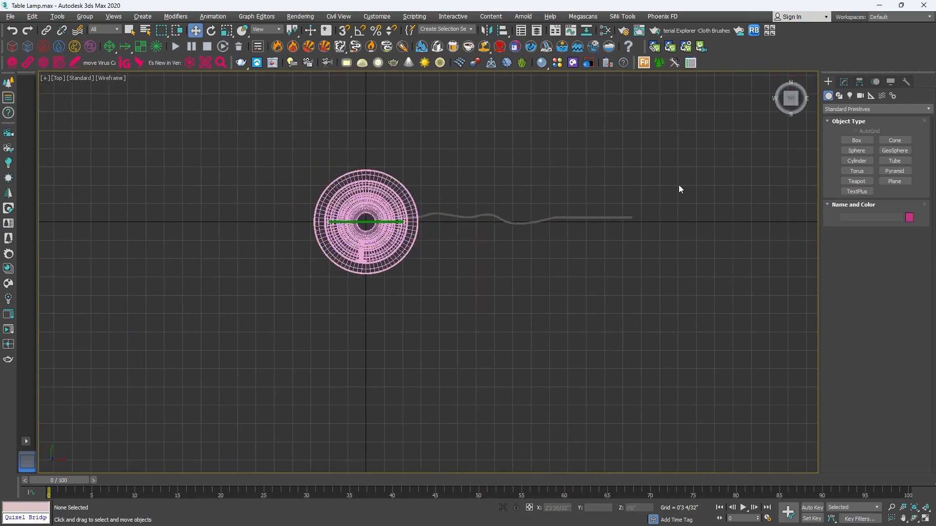
left_click(861, 96)
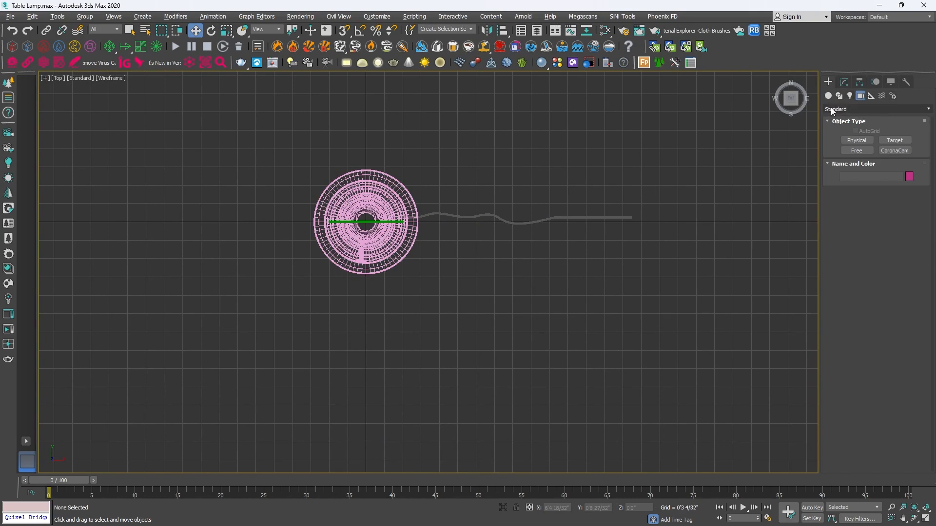
left_click(895, 150)
scroll(432, 212, "down", 2)
left_click_drag(396, 426, 395, 235)
right_click(426, 247)
Switch the Perspective view to the Corona camera and pull the camera back from the lamp to about Y -7'3 19/32"
key("alt+w")
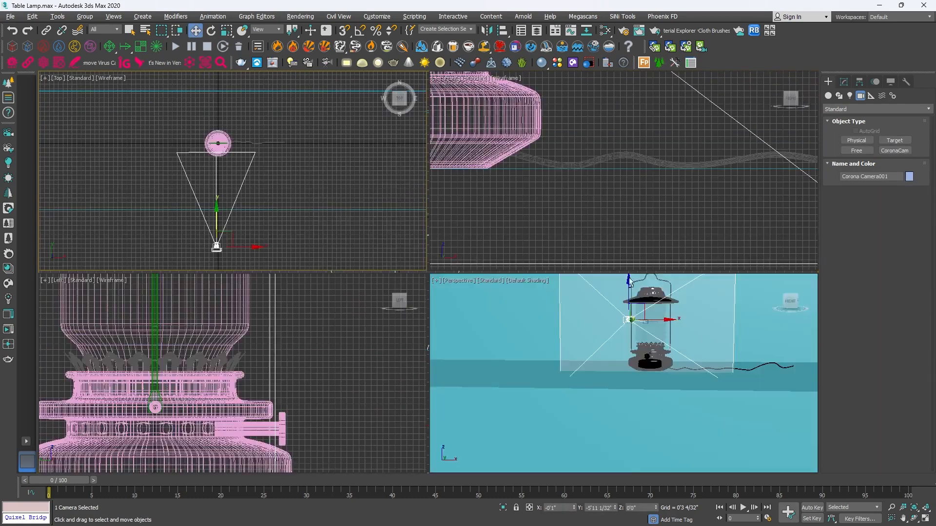
key("alt+w")
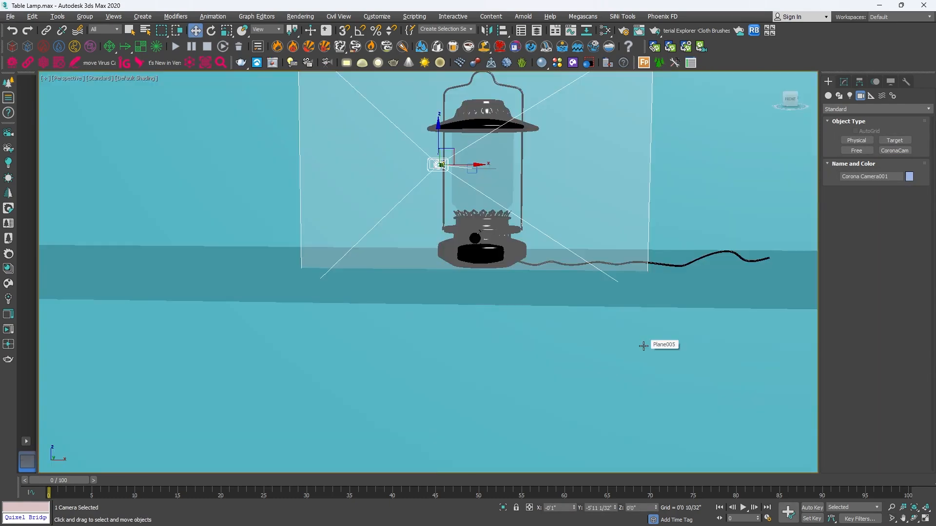
key("c")
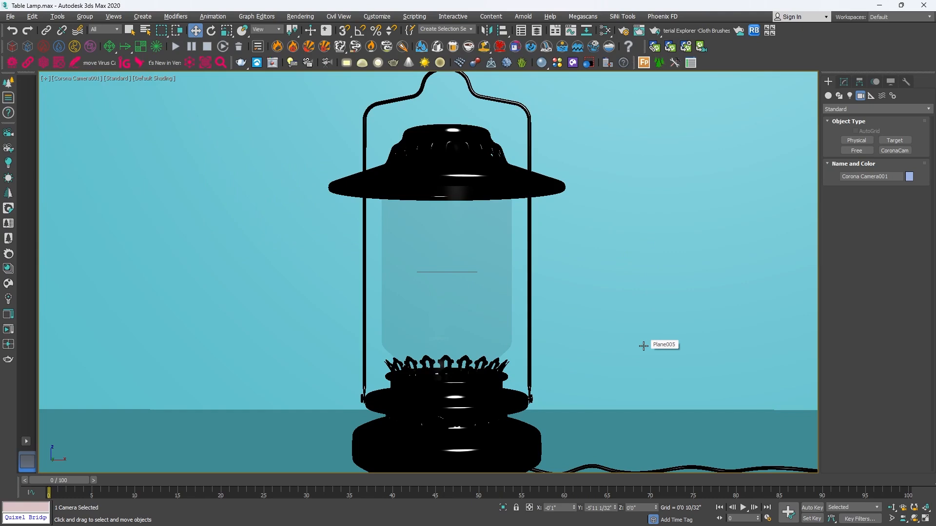
key("alt+w")
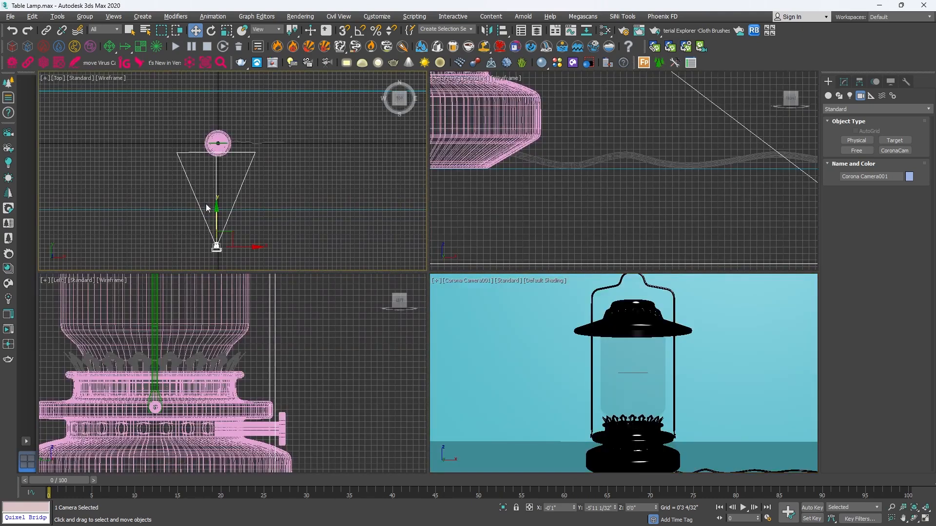
left_click_drag(214, 209, 214, 229)
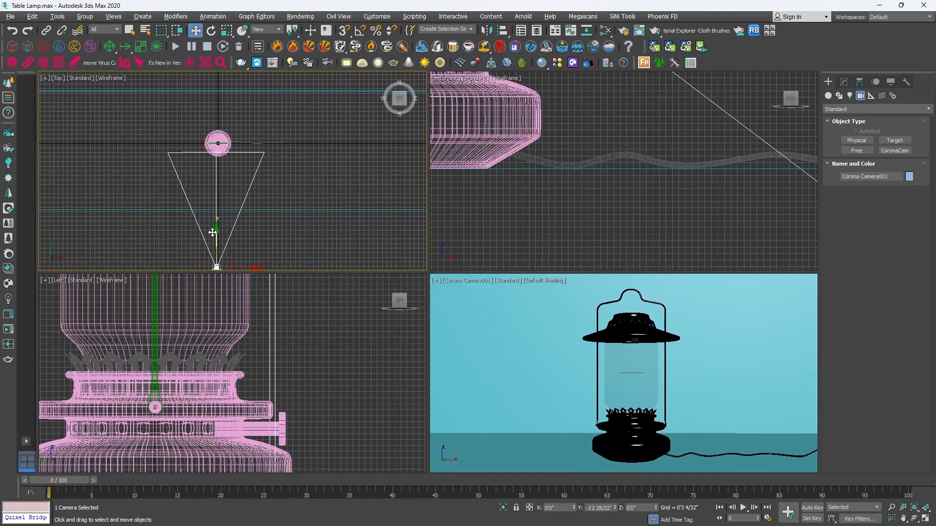
left_click(588, 400)
key("alt+w")
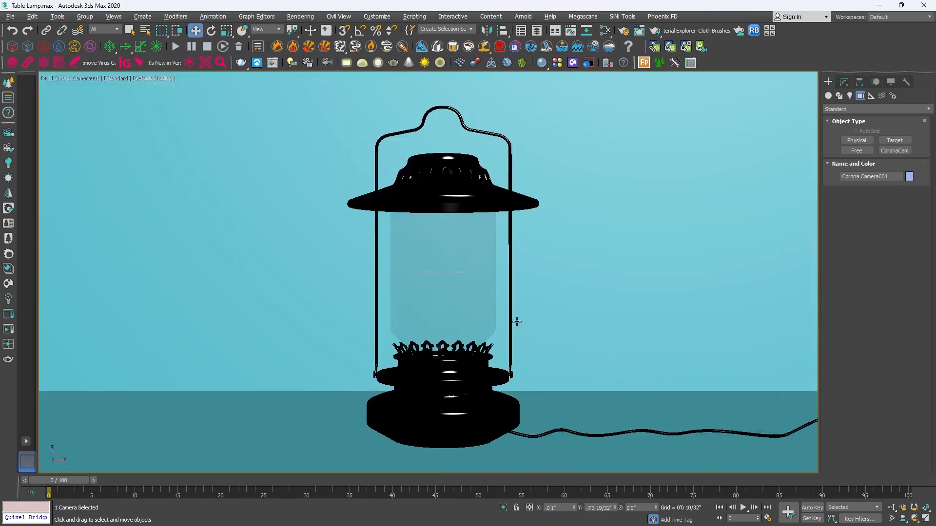
Compare the framing with the reference photo and raise the camera in the Left view to about Z 0'3 18/32"
left_click(590, 515)
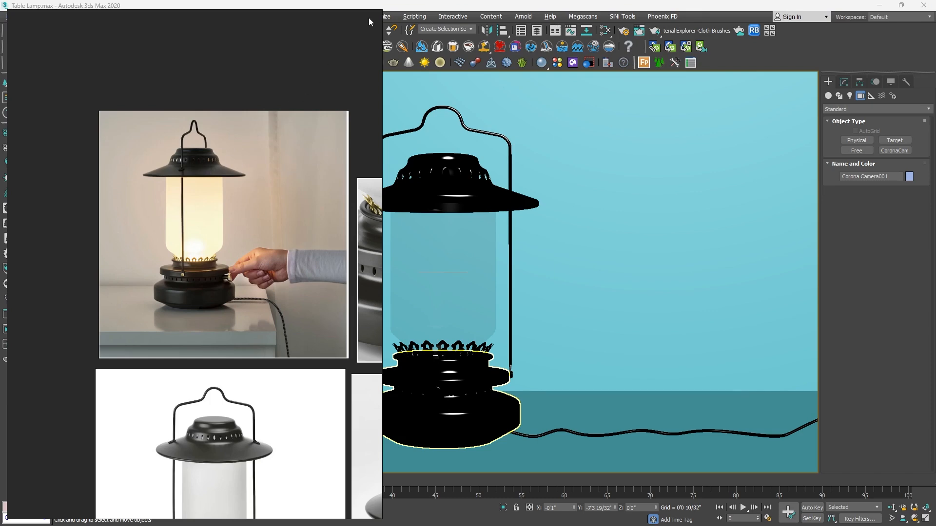
left_click(589, 515)
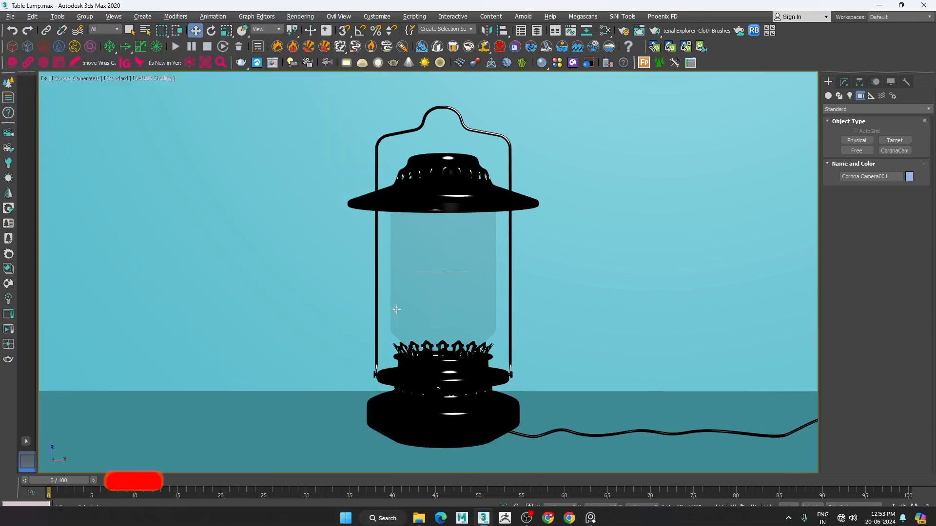
key("alt+w")
right_click(289, 353)
key("alt+w")
scroll(299, 299, "down", 10)
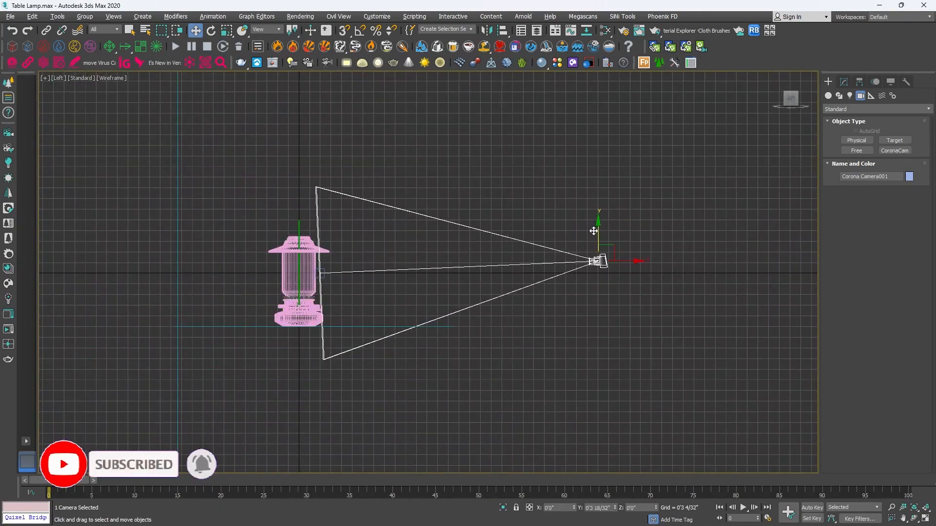
key("alt+w")
key("alt+w")
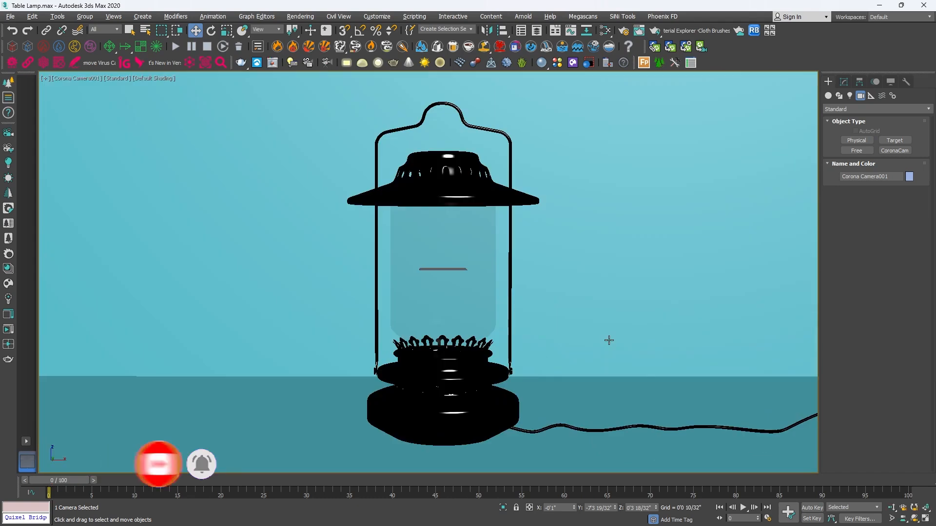
Show edged faces in the camera view and raise the camera in the Left view to about Z 0'9 9/32"
key("F4")
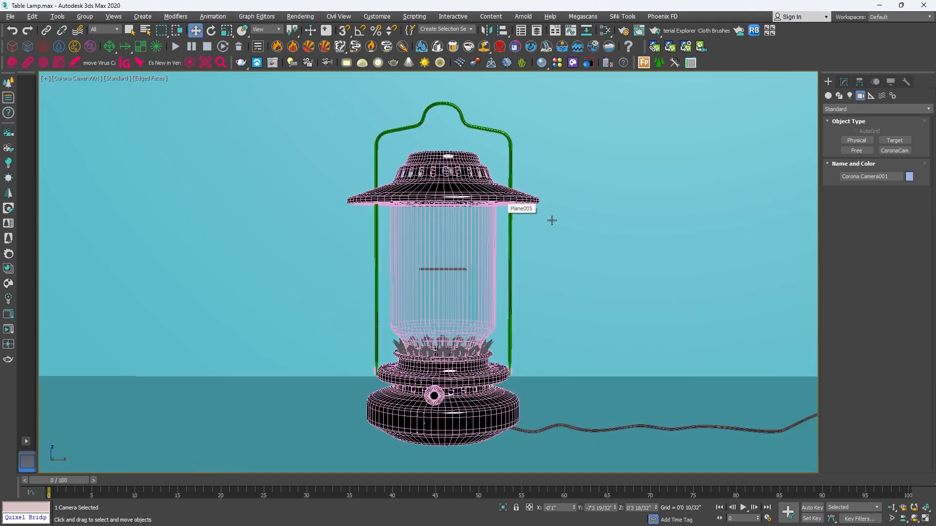
key("F4")
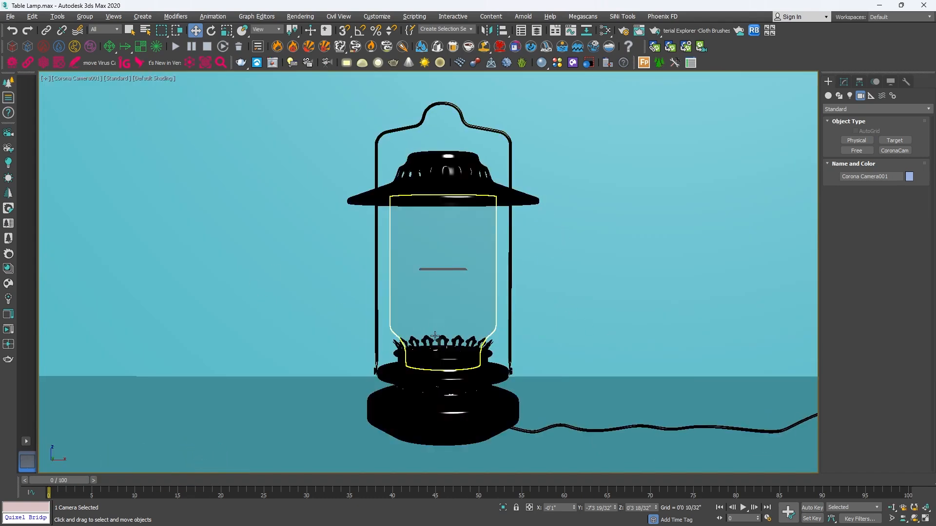
key("F4")
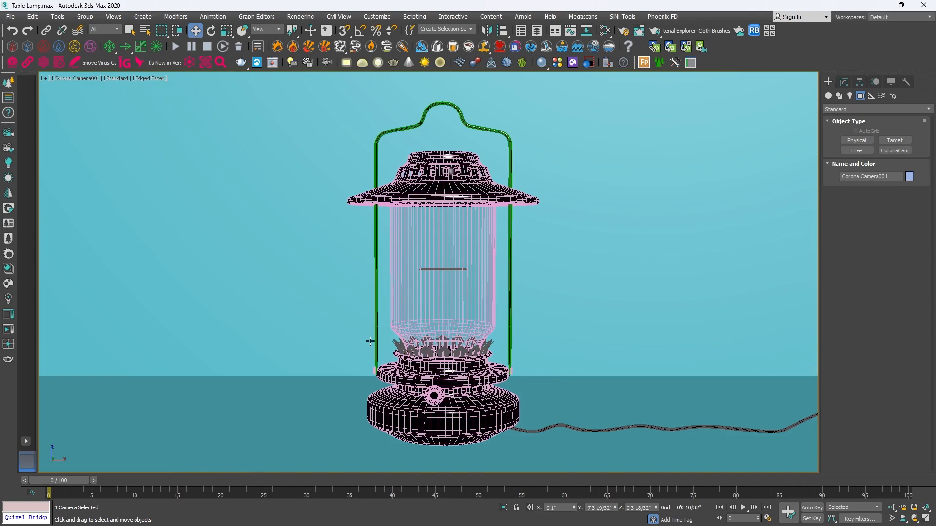
key("alt+w")
right_click(330, 336)
left_click_drag(318, 331, 312, 321)
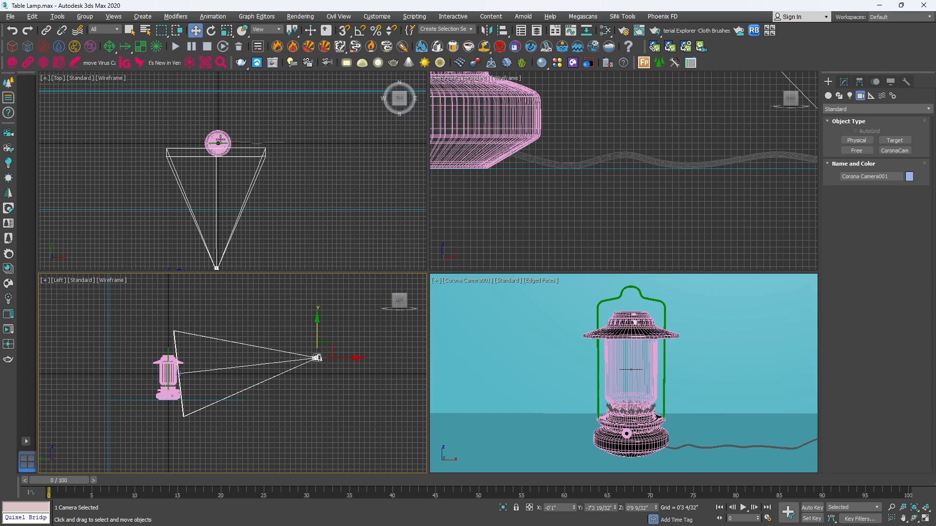
Limit the selection filter to Geometry and select the lamp's body parts in the Top view, leaving out the power cord
scroll(220, 140, "up", 4)
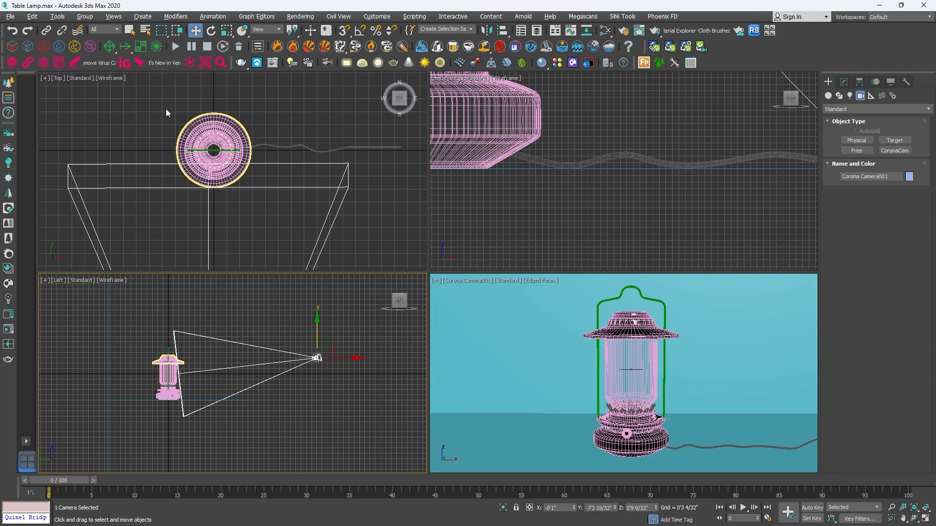
left_click_drag(164, 108, 274, 182)
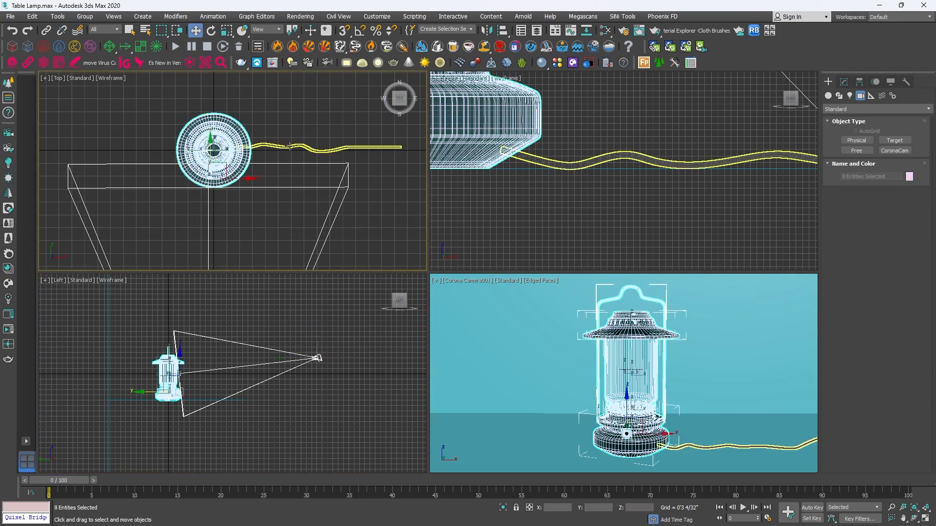
scroll(323, 172, "down", 4)
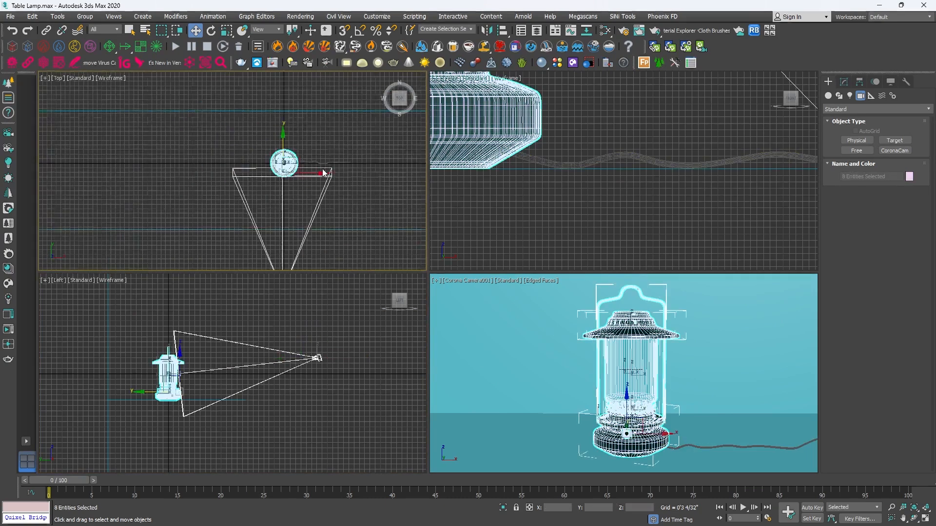
left_click(94, 30)
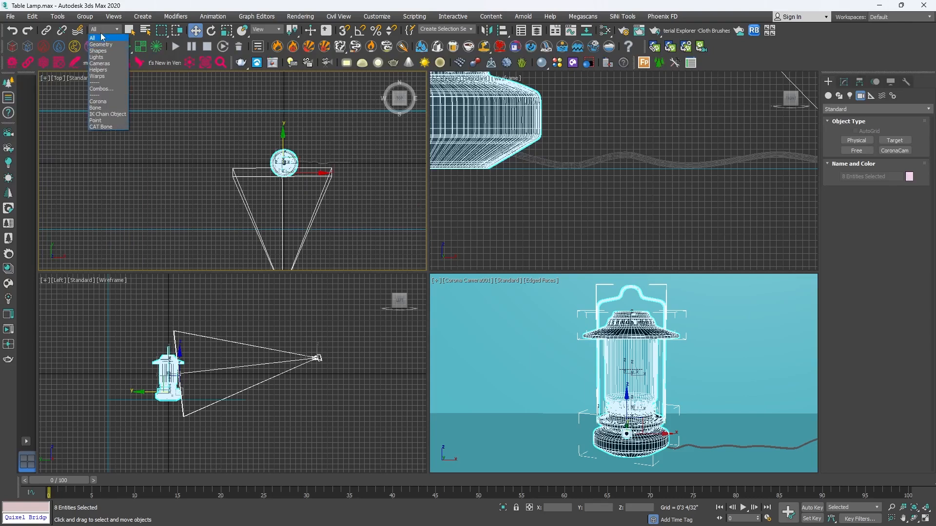
left_click(102, 45)
left_click_drag(256, 145, 298, 181)
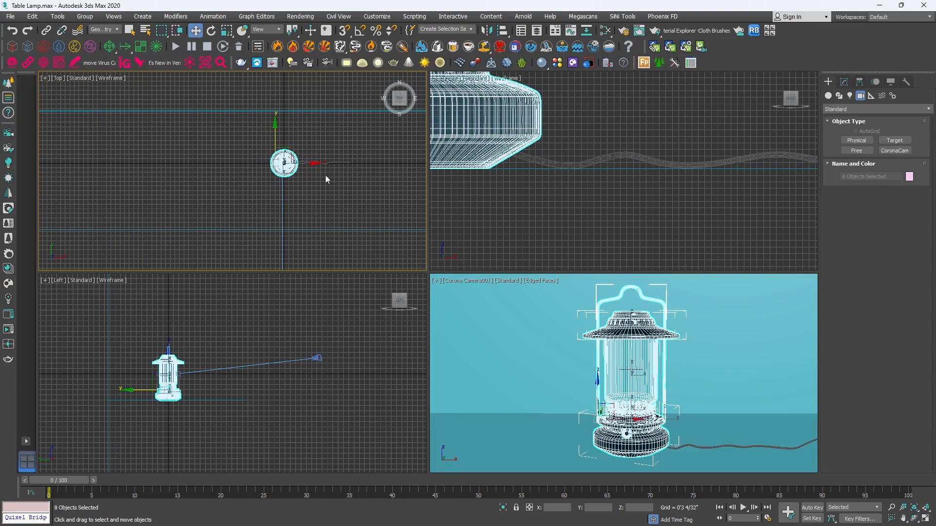
Rotate the lamp about its vertical axis in the Top view to match the handle's angle in the reference photo, and deselect it
key("e")
left_click_drag(317, 150, 290, 113)
left_click(590, 515)
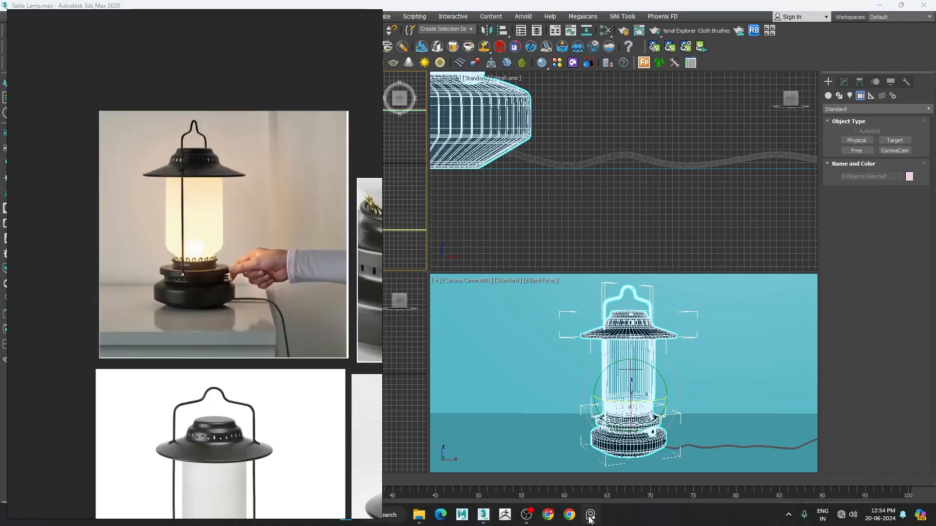
left_click(590, 516)
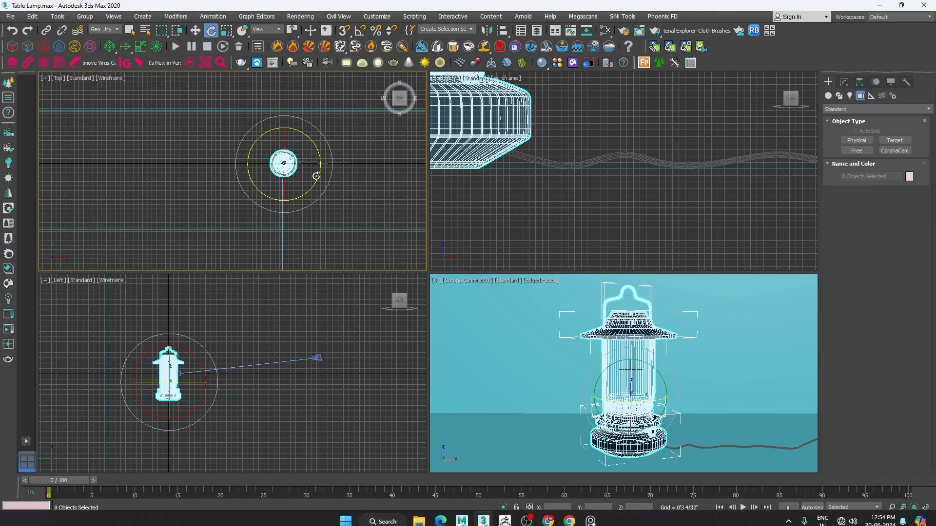
mouse_move(321, 157)
left_mouse_down()
mouse_move(320, 142)
mouse_move(311, 143)
left_mouse_up()
left_click(165, 157)
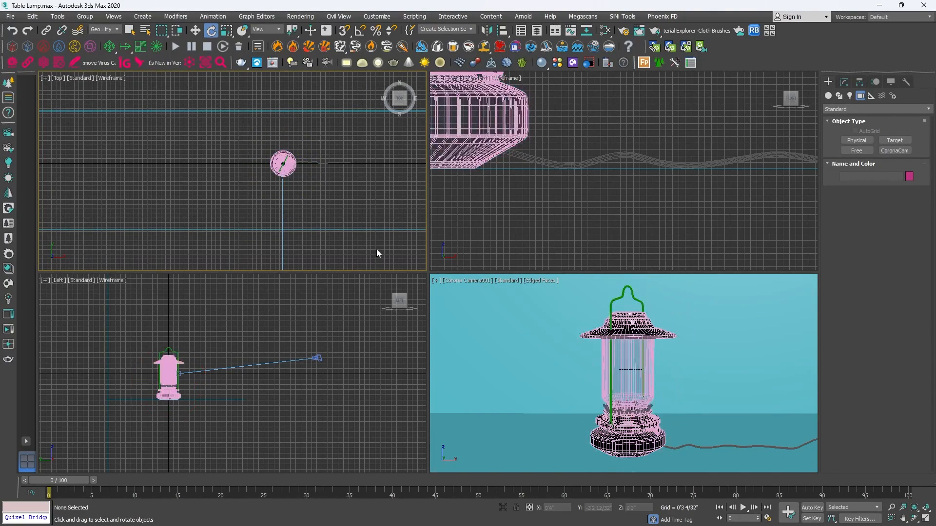
Turn off edged faces in the camera view and check the rotated lamp at full viewport size
right_click(652, 389)
key("alt+w")
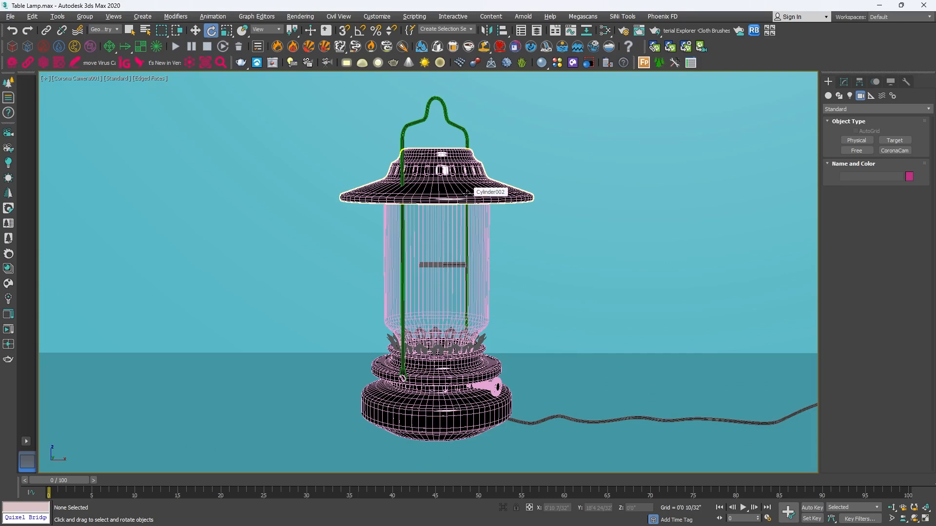
key("F4")
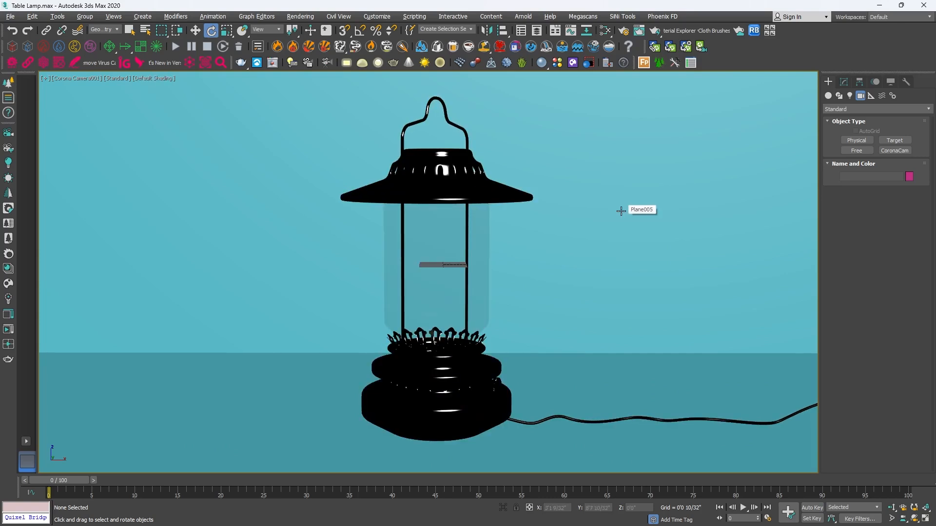
key("w")
key("alt+w")
Create a sphere-shaped CoronaLight about 0'2 18/32" in radius at the lamp's centre in the Top view
right_click(312, 179)
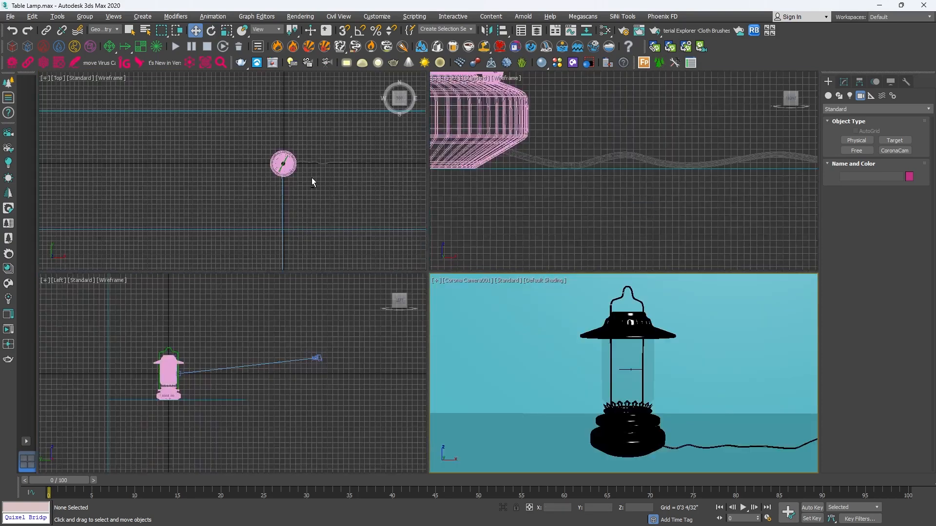
key("alt+w")
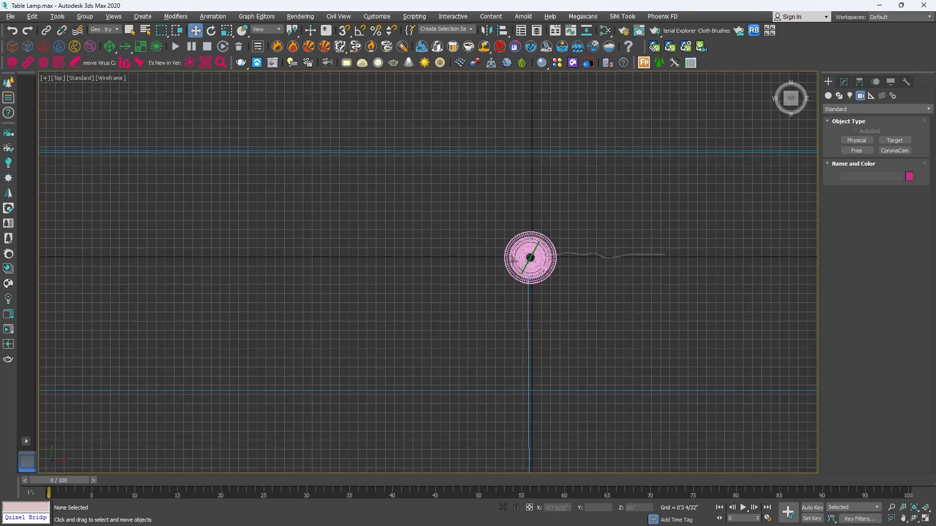
left_click(849, 96)
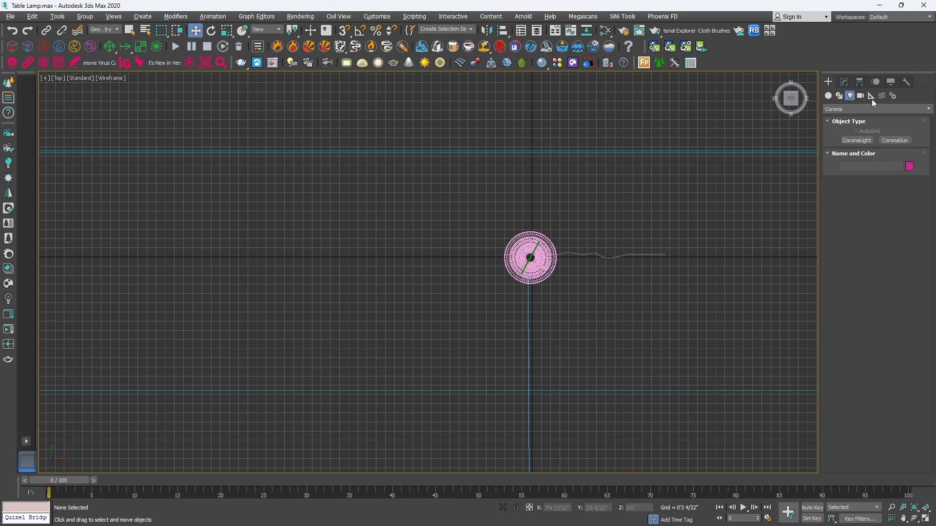
left_click(849, 141)
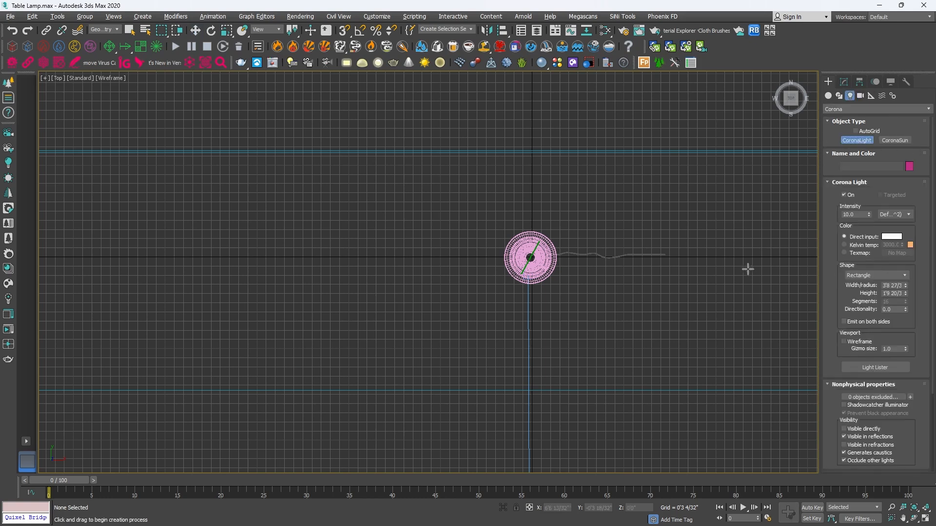
left_click(867, 276)
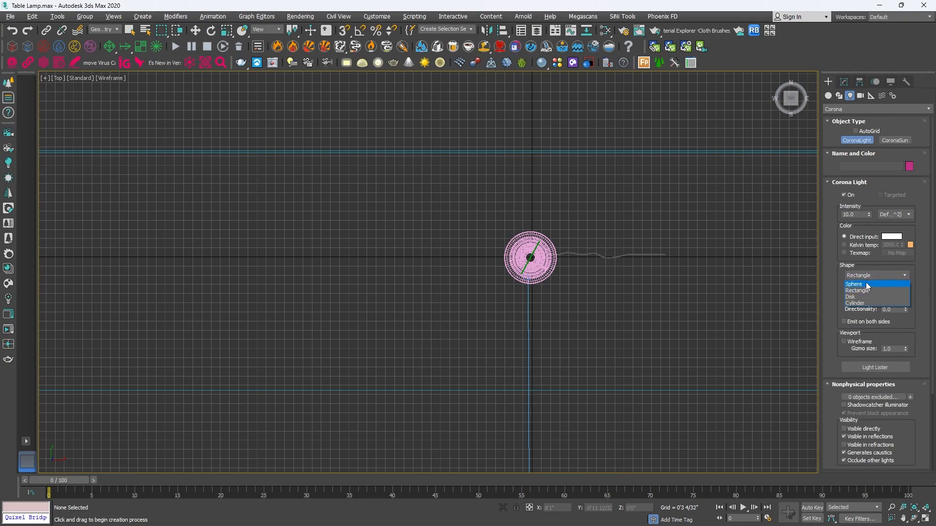
left_click(867, 285)
left_click(529, 273)
scroll(531, 263, "up", 8)
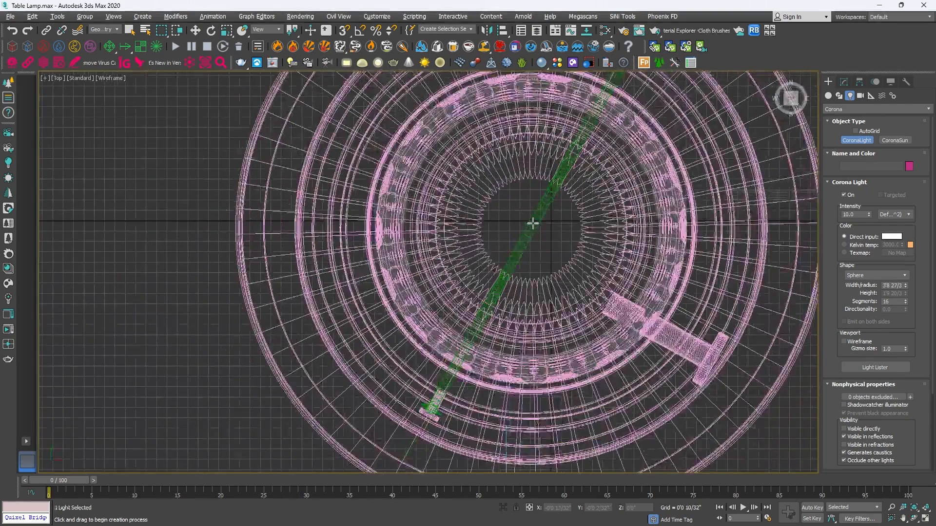
left_click_drag(532, 224, 606, 179)
right_click(606, 179)
Lower the sphere light in the Left view to the base of the lamp's glass, at about Z -0'6 4/32"
key("alt+w")
middle_click(320, 373)
key("alt+w")
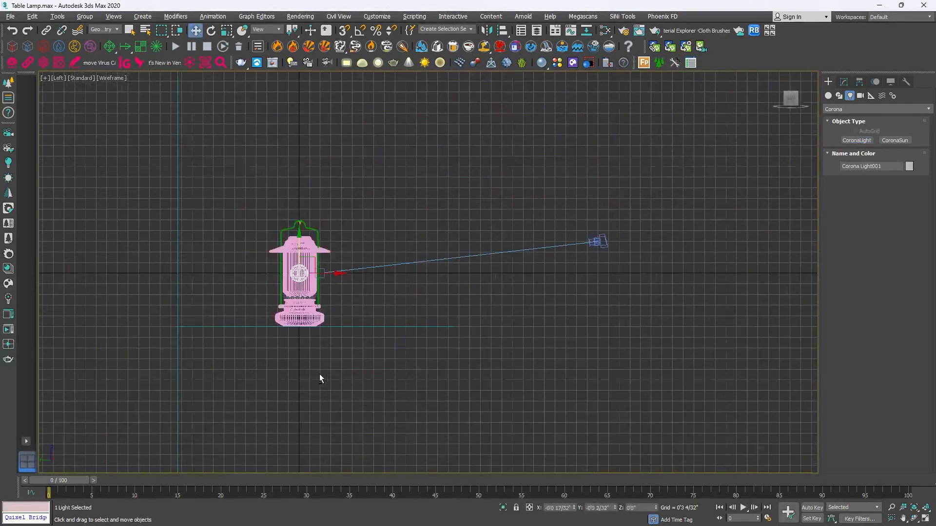
key("z")
scroll(432, 290, "down", 6)
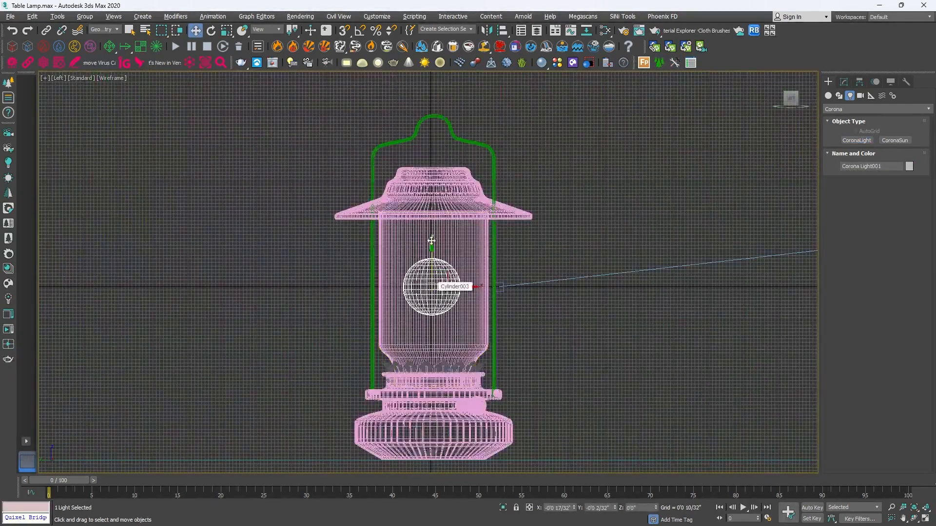
left_click_drag(431, 241, 432, 324)
Reduce the sphere light's radius to about 0'2 5/32"
left_click(844, 82)
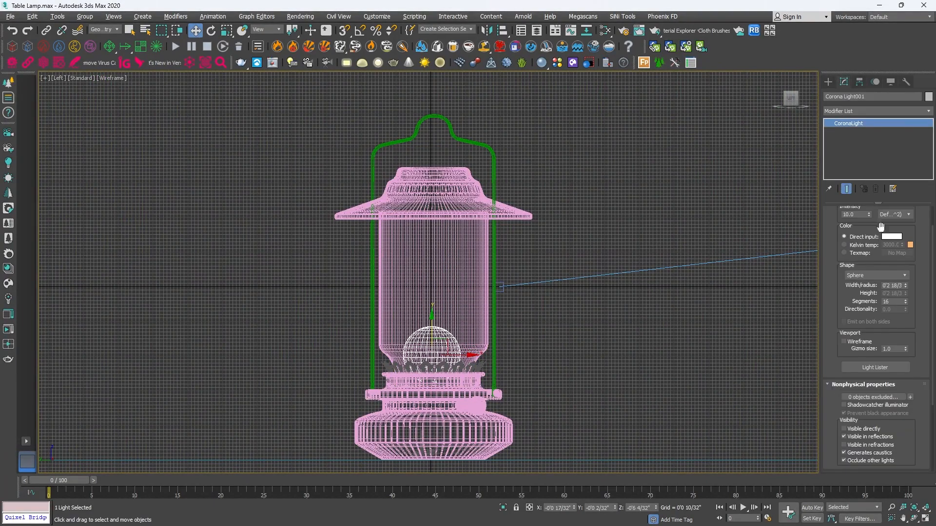
scroll(835, 234, "up", 2)
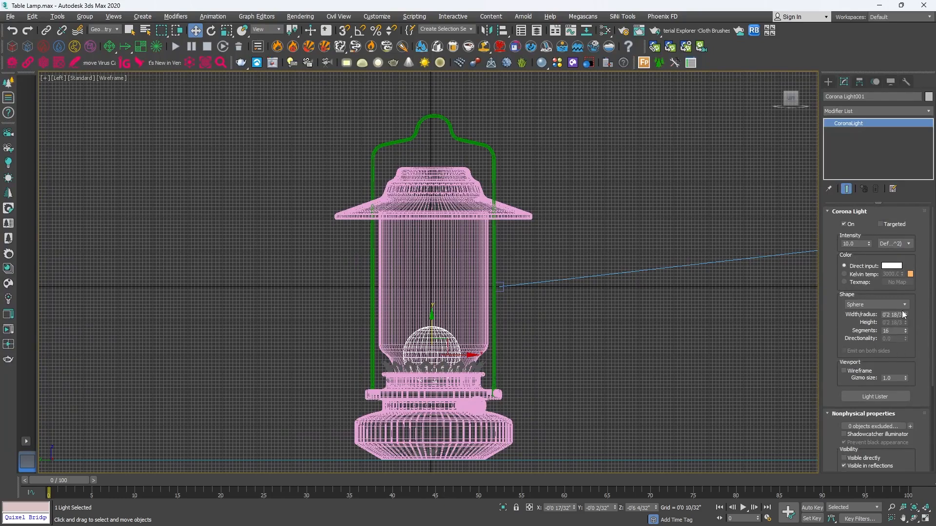
left_click_drag(905, 315, 905, 323)
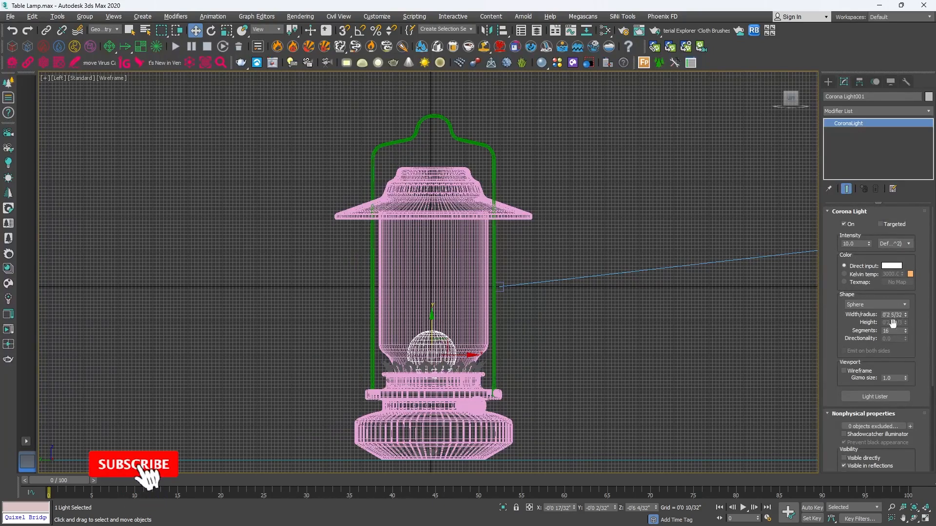
Copy the sphere light upward inside the glass to about Z 0'0 8/32" and compare the lighting with the reference photo
scroll(439, 341, "up", 4)
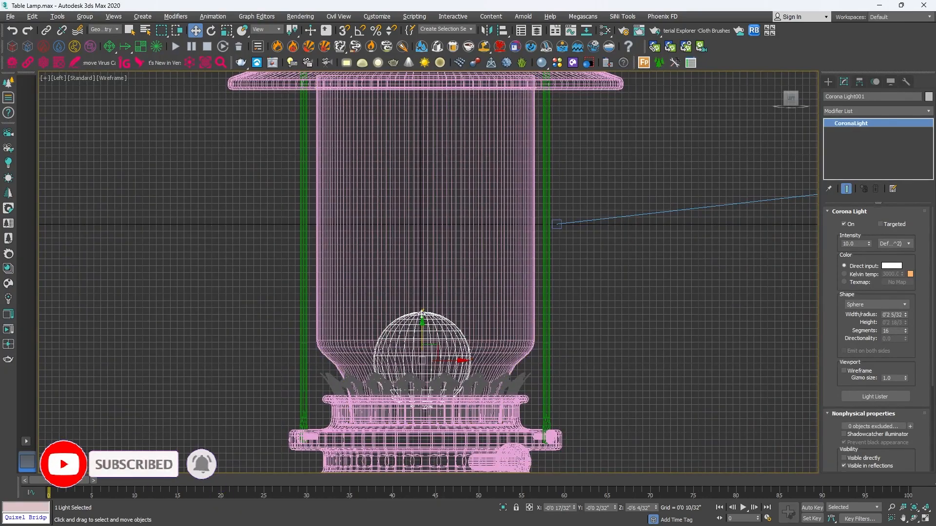
left_click_drag(422, 323, 422, 182, "shift")
left_click(468, 307)
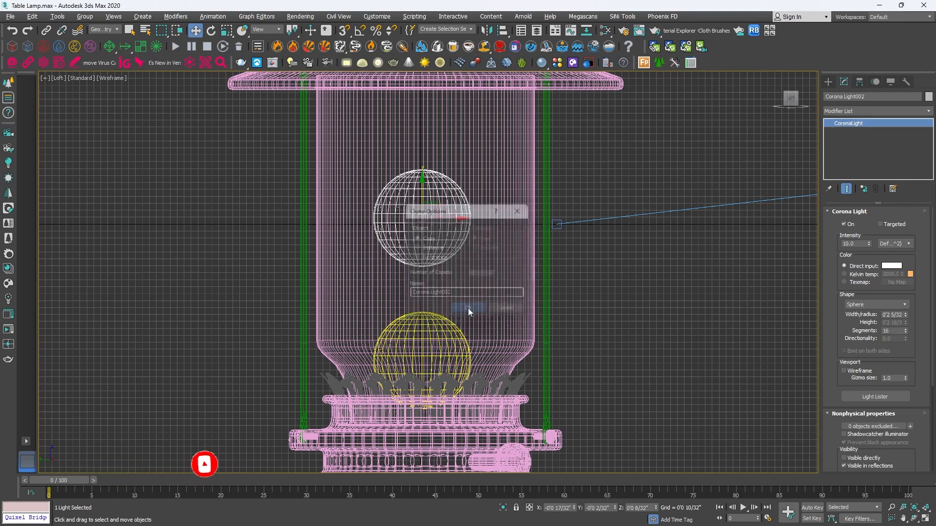
mouse_move(648, 525)
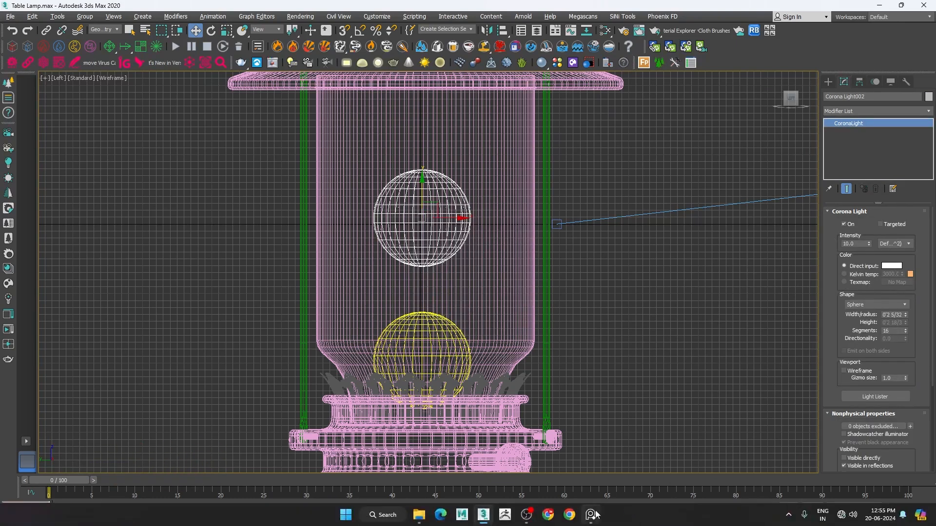
left_click(592, 517)
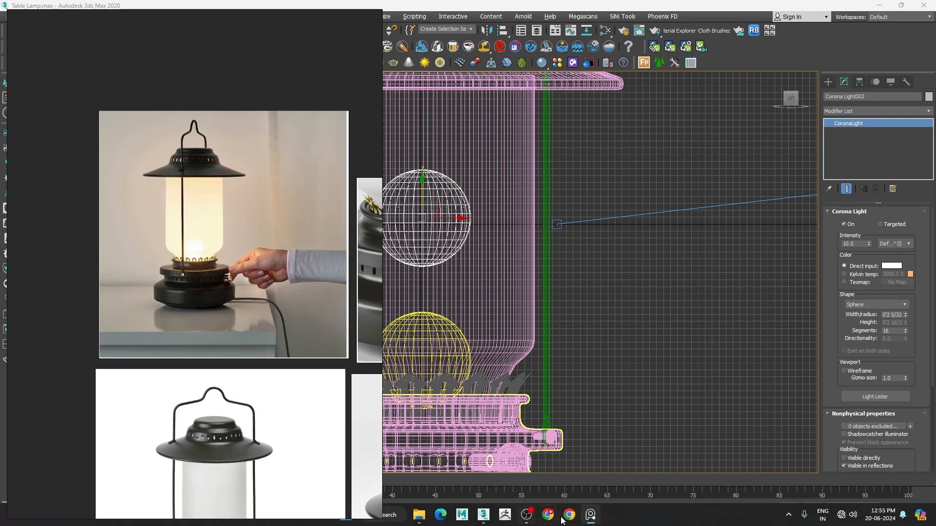
left_click(590, 517)
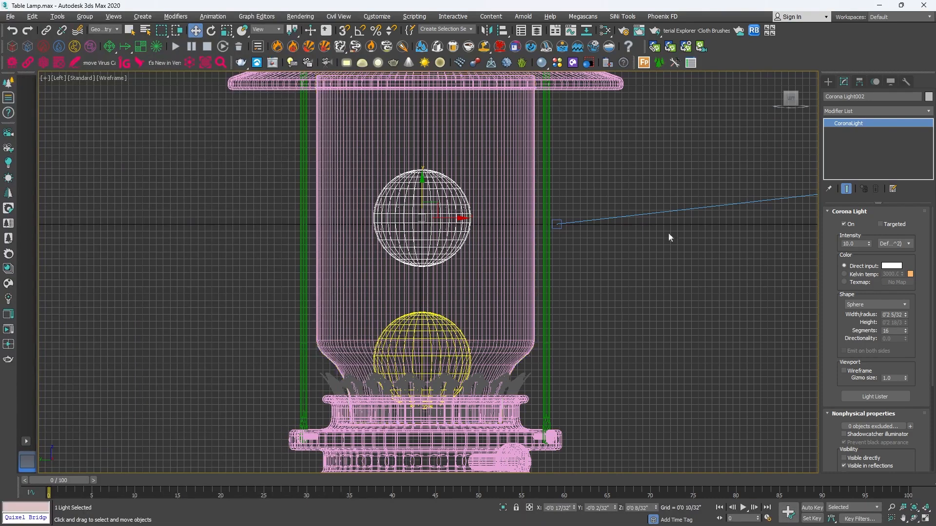
Change the copied light's shape to Cylinder with a height of about 0'8 26/32" and reposition it at about Y -0'0 4/32", Z -0'1 16/32"
left_click(862, 305)
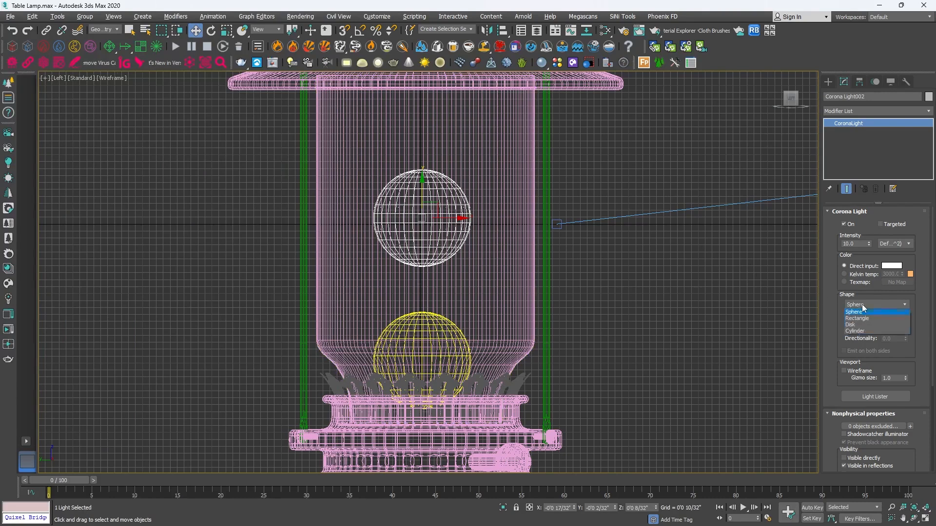
left_click(857, 333)
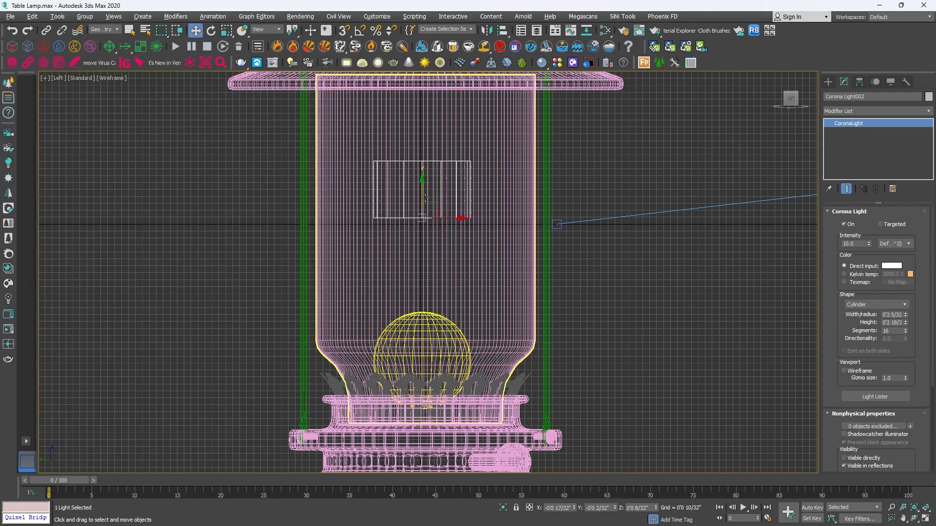
left_click_drag(425, 197, 426, 238)
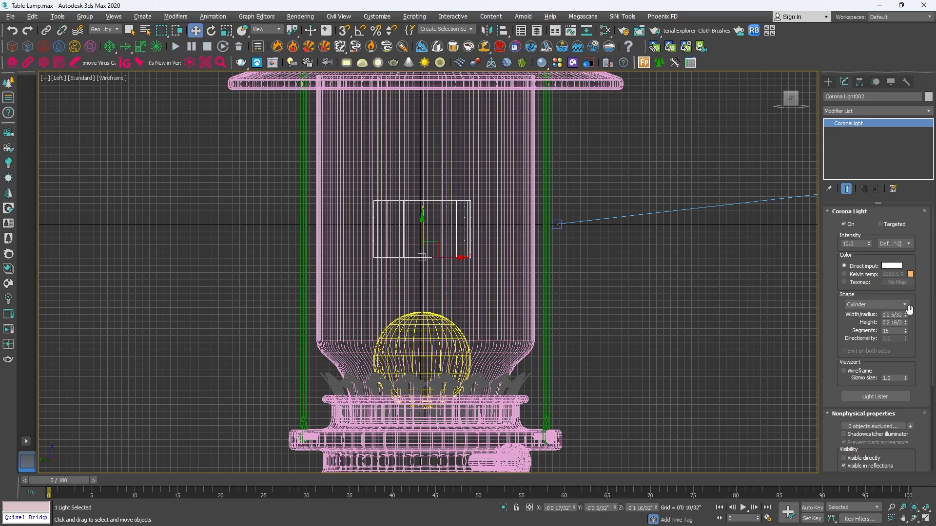
left_click_drag(908, 321, 882, 203)
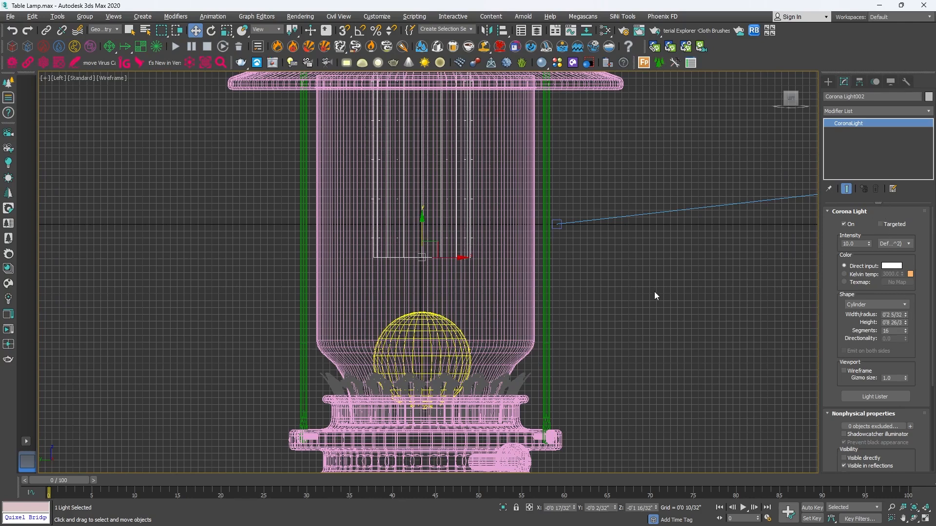
left_click_drag(458, 259, 462, 259)
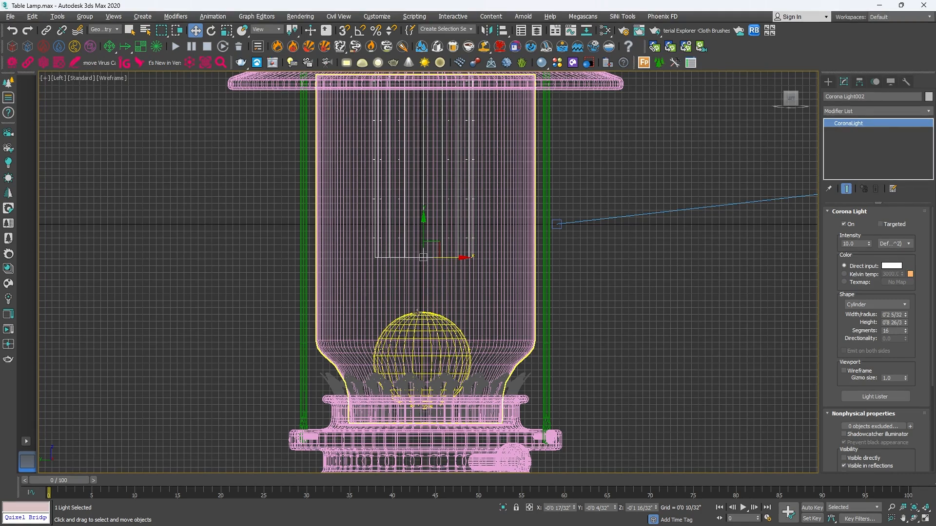
Show the Left view shaded, restrict selection to lights, and select the sphere light at the base of the glass
left_click(419, 313)
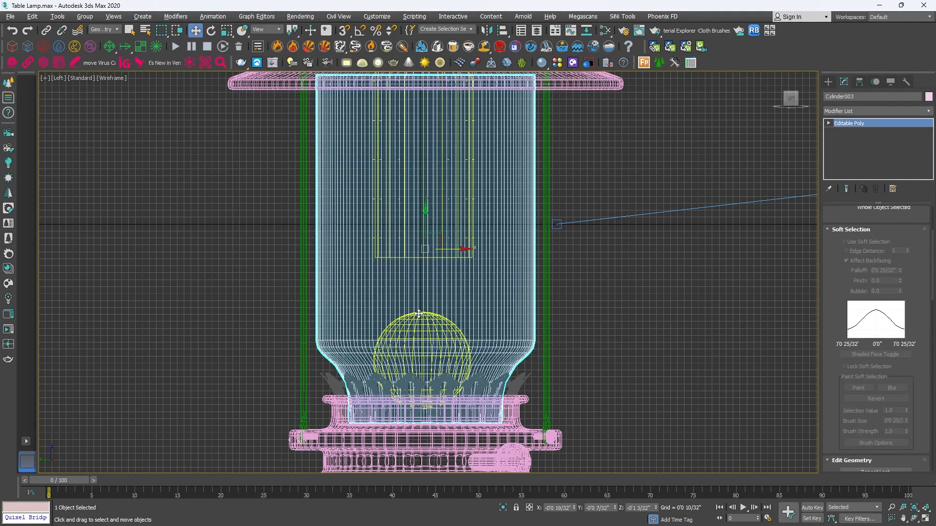
key("F3")
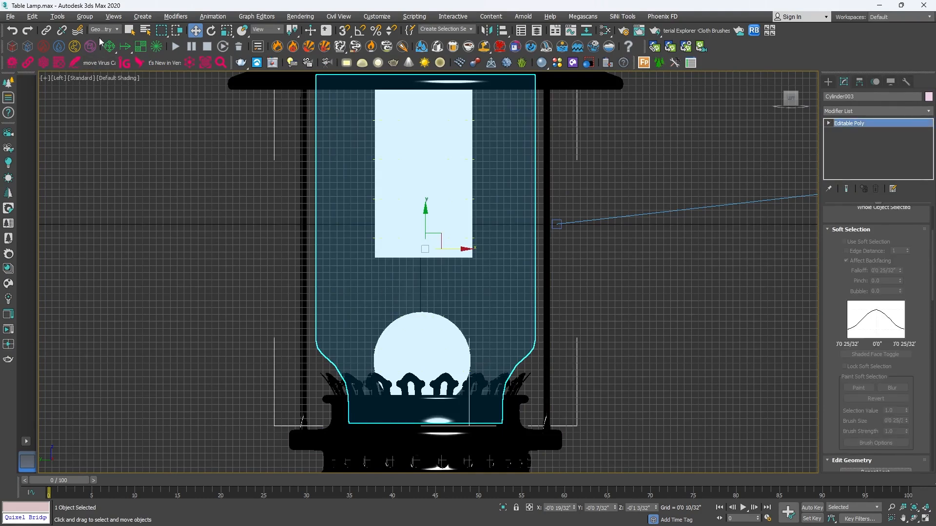
left_click(103, 30)
left_click(102, 39)
key("F3")
key("F3")
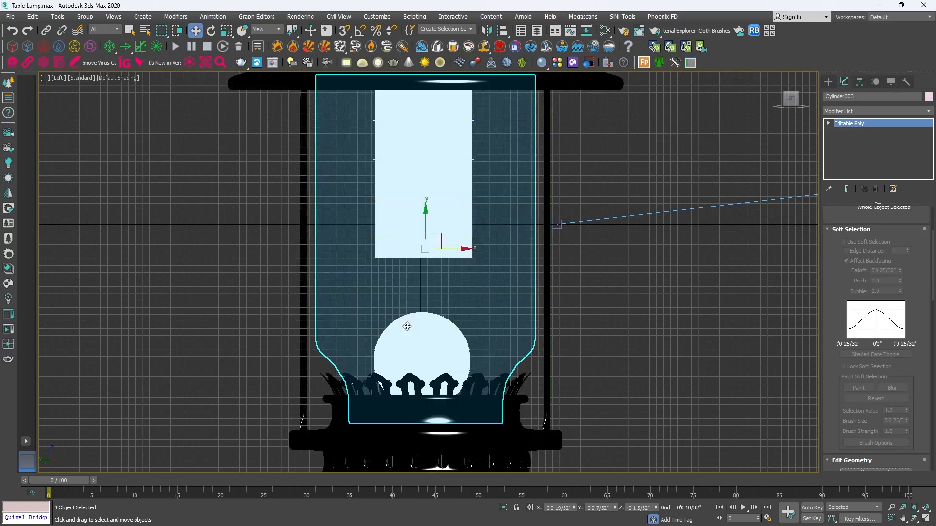
left_click(109, 30)
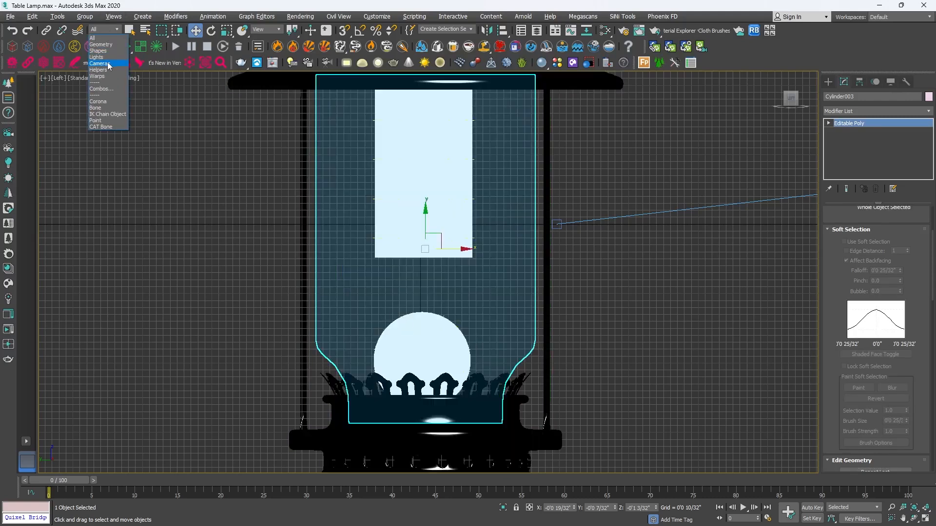
left_click(98, 57)
left_click(409, 335)
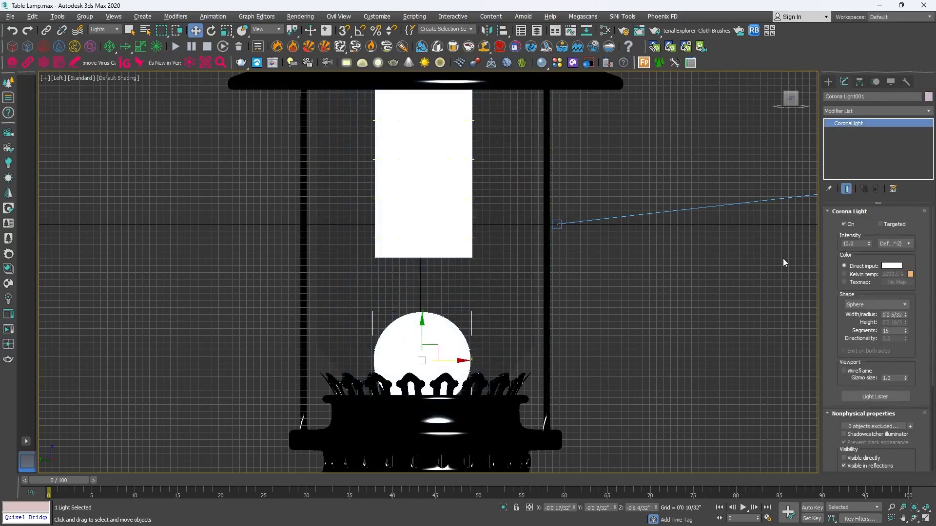
Check the reference photo and set the sphere light's color to a Kelvin temperature of 2500
left_click(591, 521)
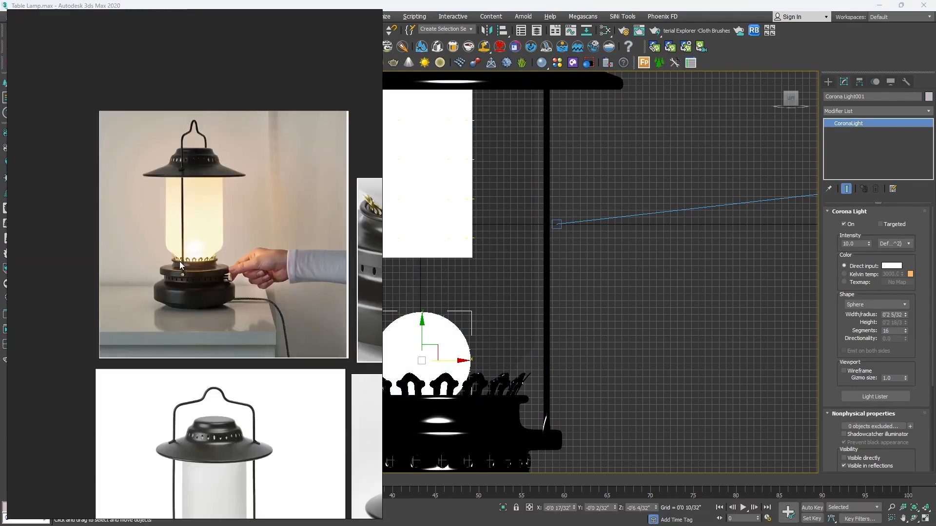
left_click(844, 274)
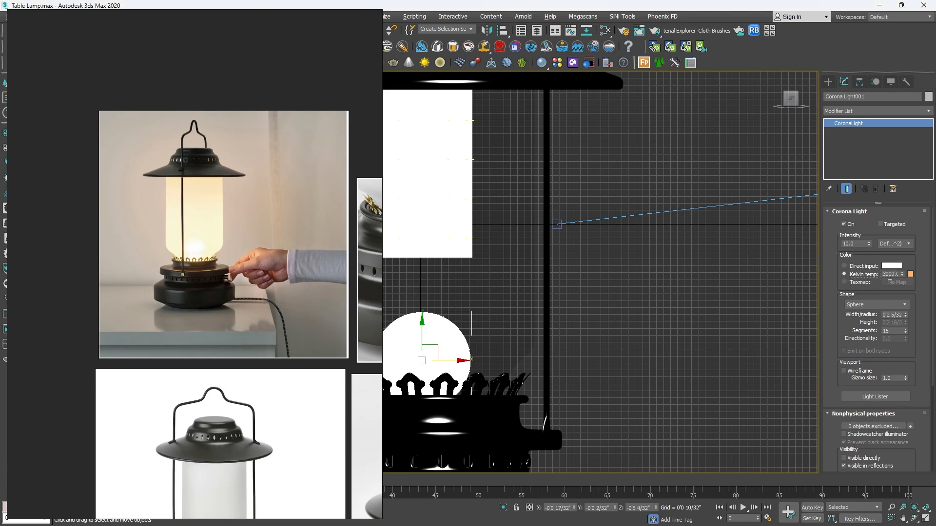
double_click(890, 275)
type("2500")
key("Return")
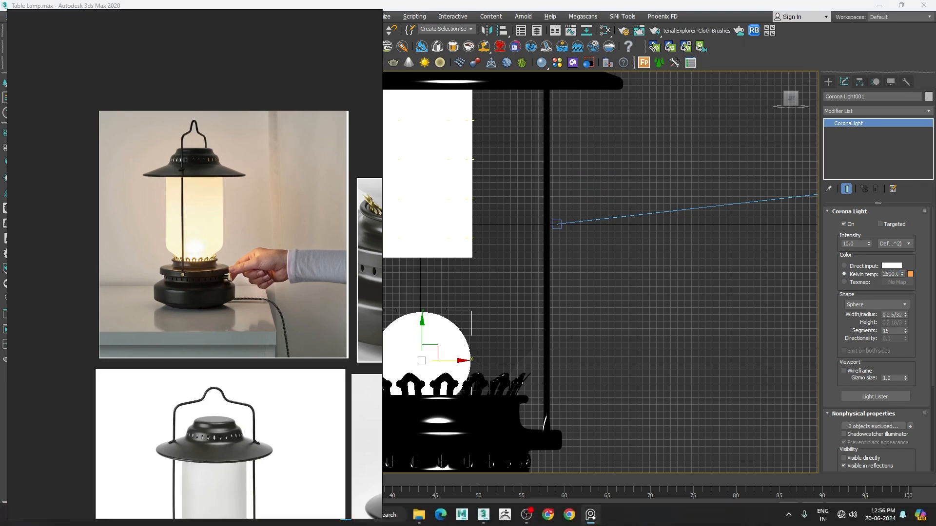
left_click(591, 514)
Select the cylinder light in the camera view, color it by Kelvin temperature 3000, and lower it to about Z -0'1 28/32"
key("alt+w")
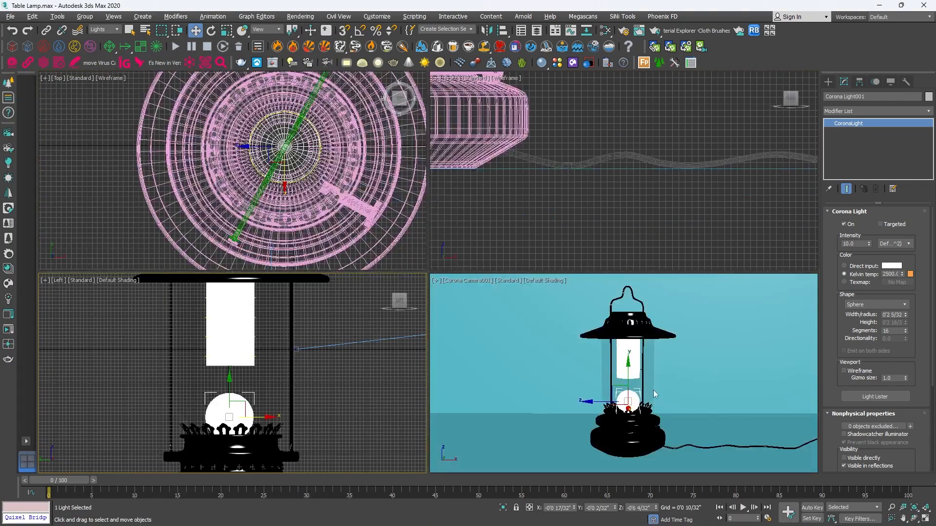
middle_click(651, 370)
key("alt+w")
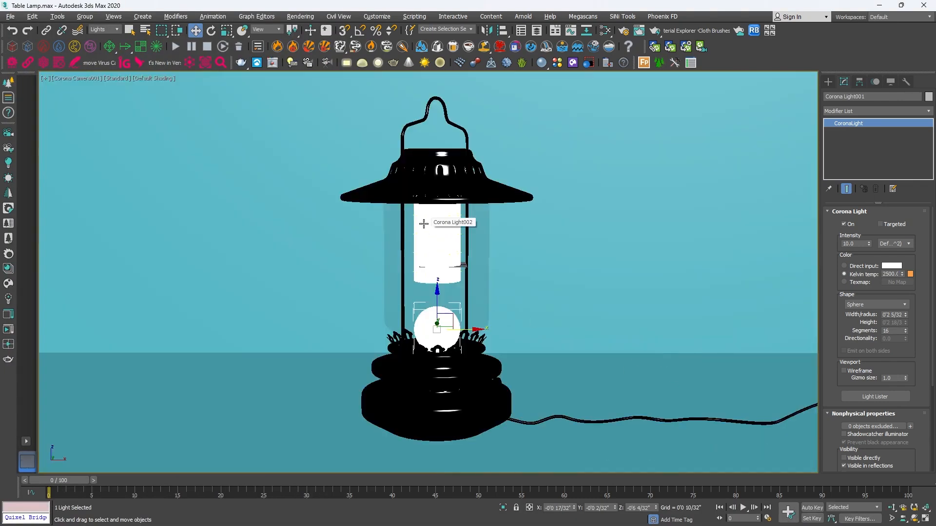
key("F3")
left_click(425, 238)
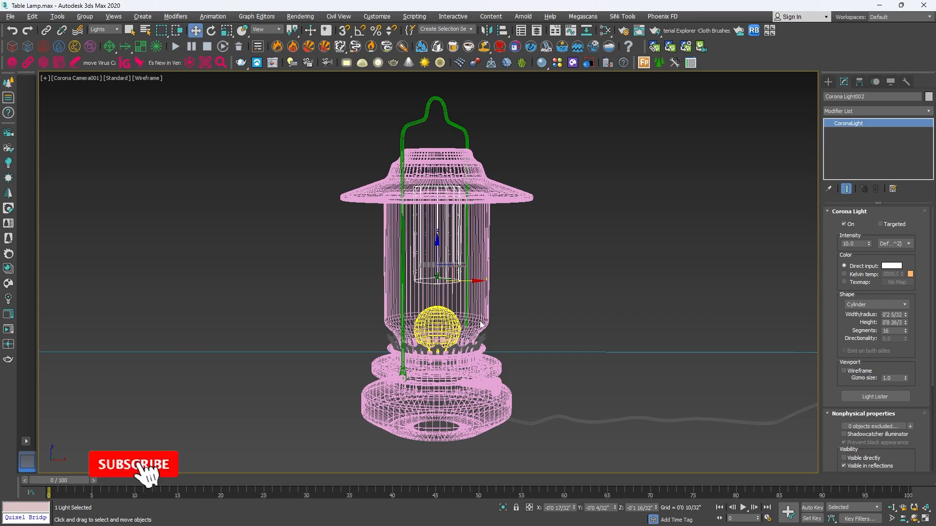
key("F3")
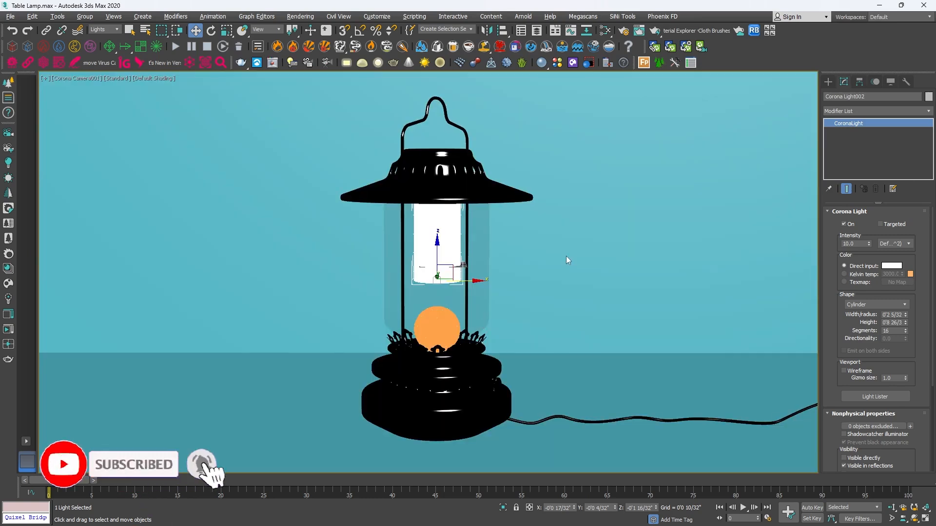
left_click(845, 274)
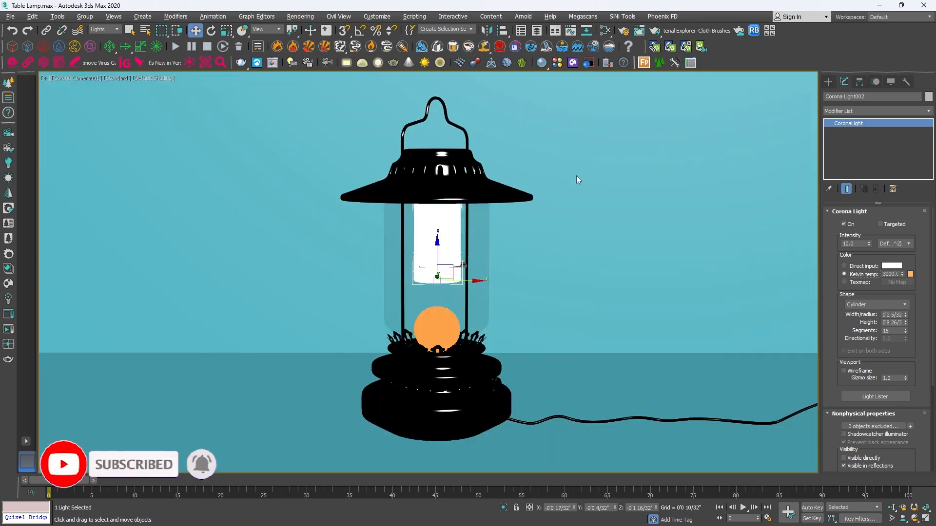
left_click_drag(437, 239, 436, 246)
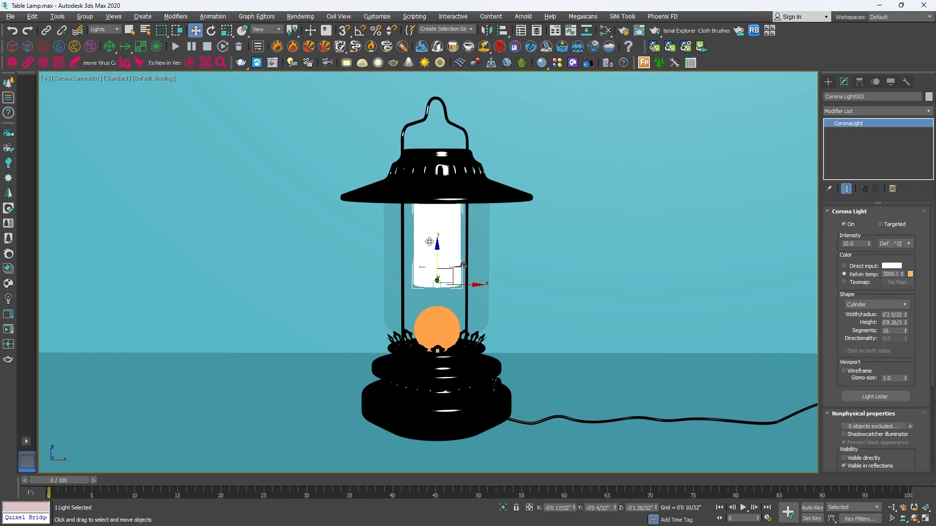
Render the camera view to check the lamp's glow and turn off ACES OT in the tone mapping
key("shift+q")
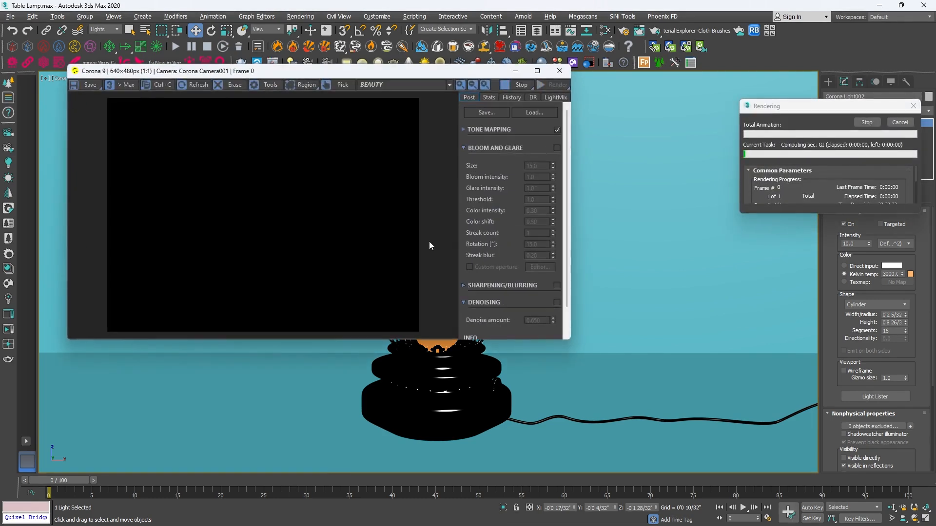
scroll(268, 241, "up", 1)
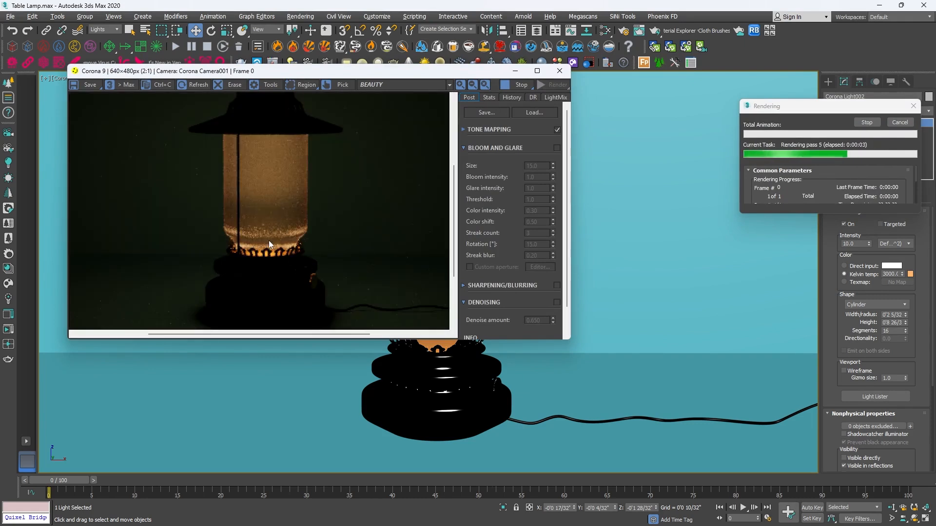
scroll(268, 230, "down", 1)
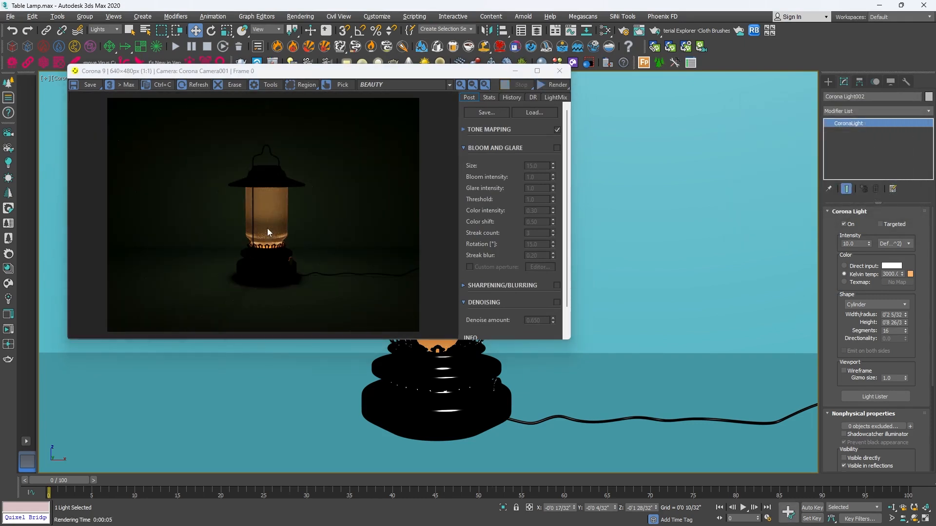
left_click(463, 129)
left_click(468, 207)
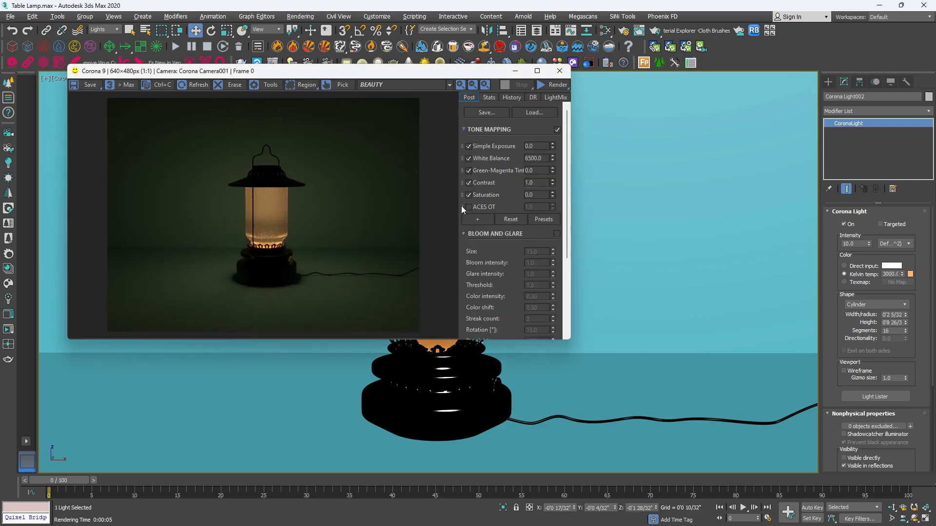
left_click(559, 71)
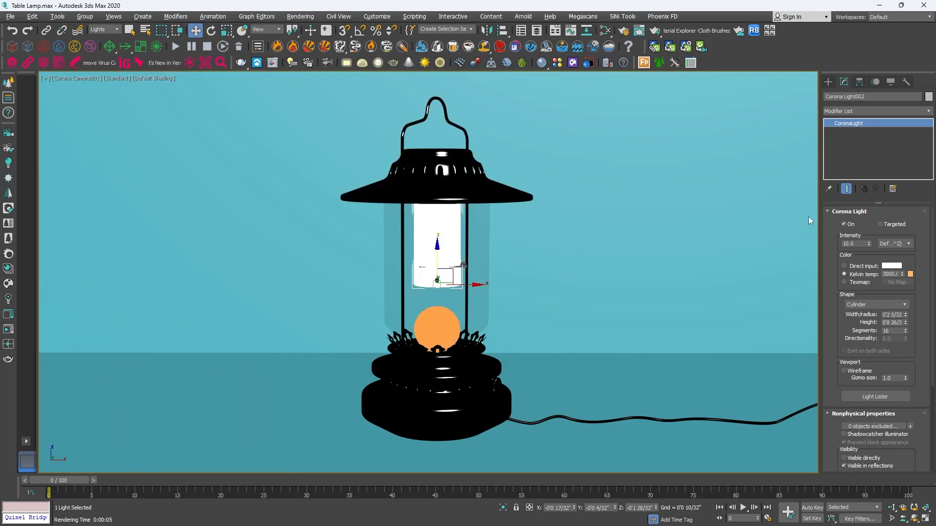
Allow all object types to be selected again and select the floor plane under the lamp
left_click(832, 86)
key("alt+w")
key("alt+w")
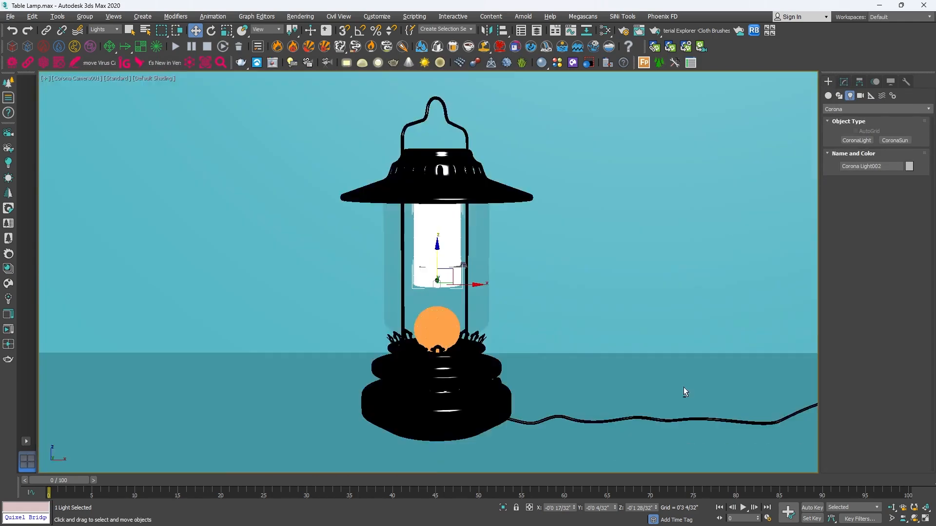
left_click(104, 29)
left_click(98, 38)
left_click(632, 385)
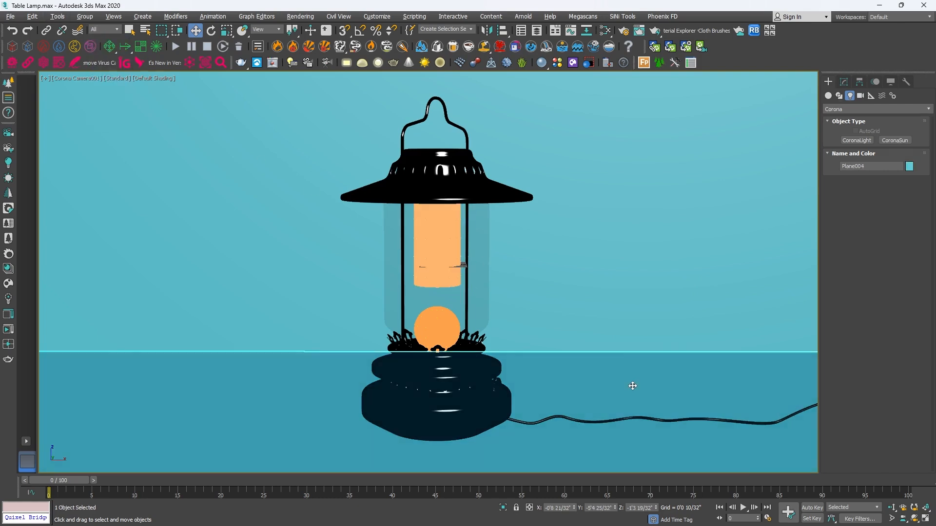
Open the Slate Material Editor and the Corona Material Library, and look through the Plastics category
key("m")
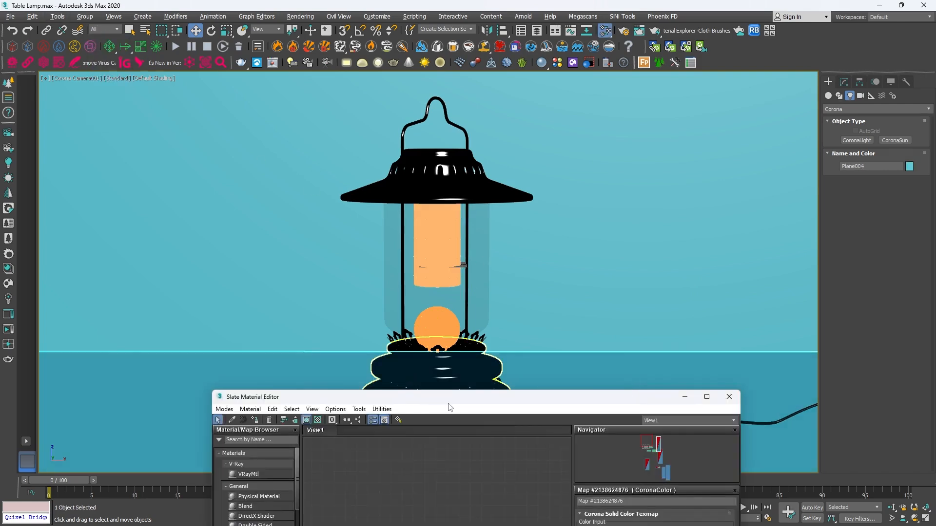
left_click_drag(450, 407, 242, 199)
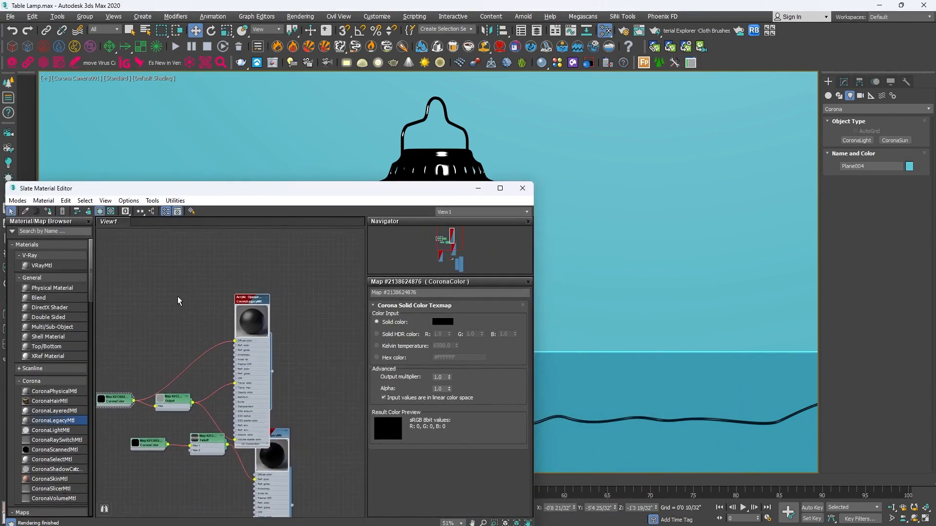
scroll(177, 301, "down", 4)
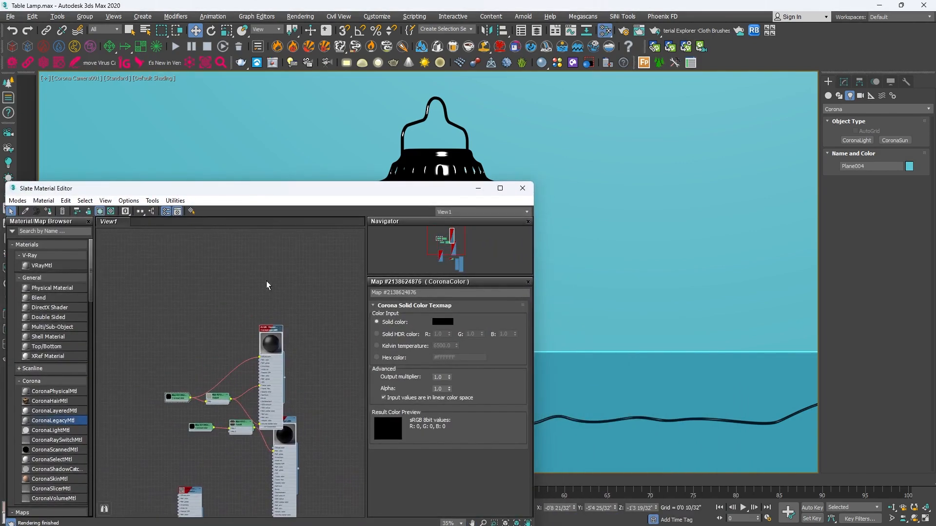
left_click_drag(224, 192, 317, 193)
left_click(8, 268)
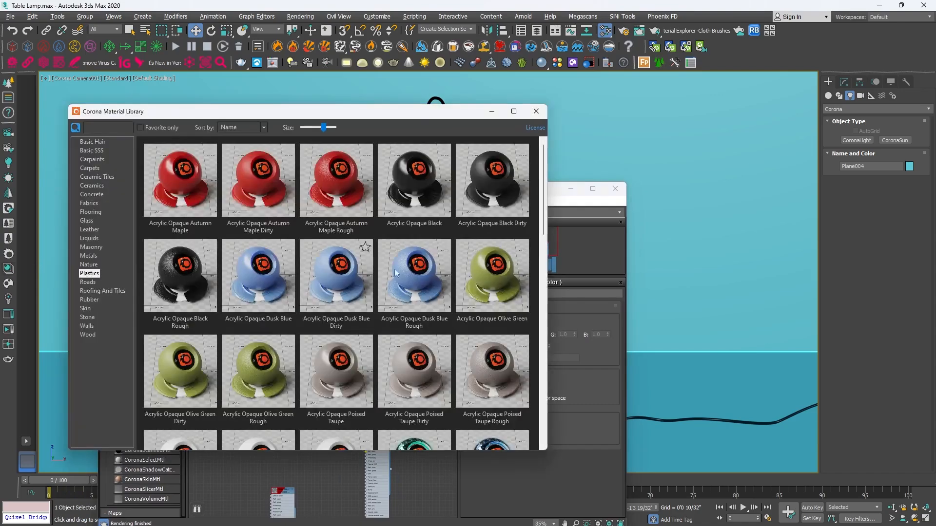
left_click(543, 392)
left_click(543, 392)
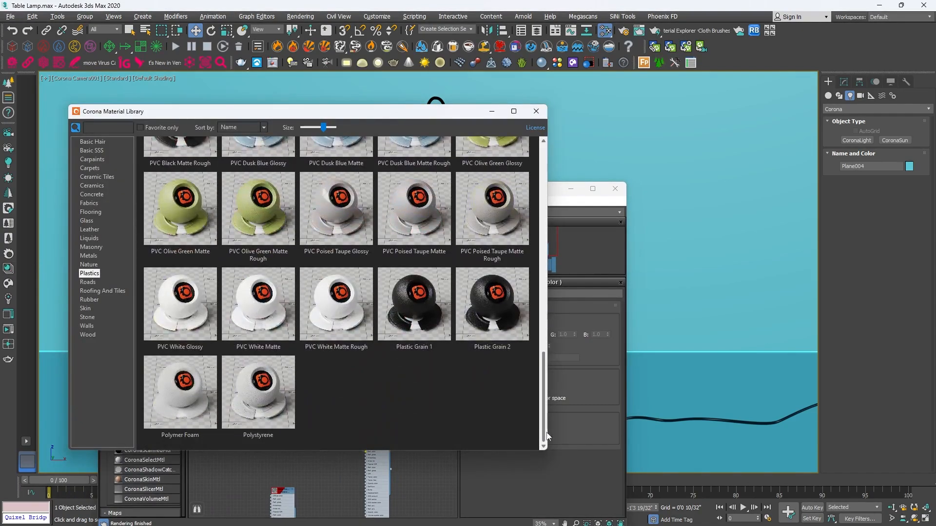
Preview Wall Paint Poised Taupe Matte in the library's Walls category and add it to the material graph
left_click(87, 325)
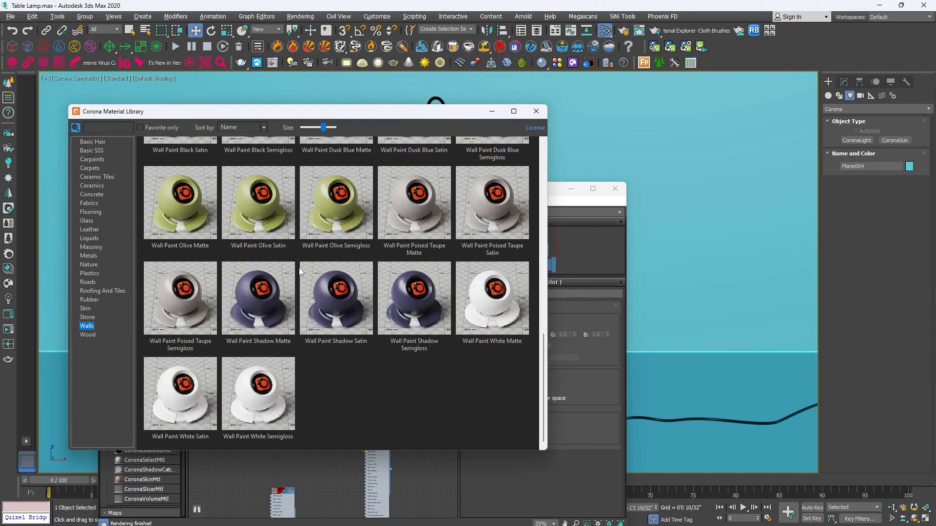
scroll(301, 271, "up", 1)
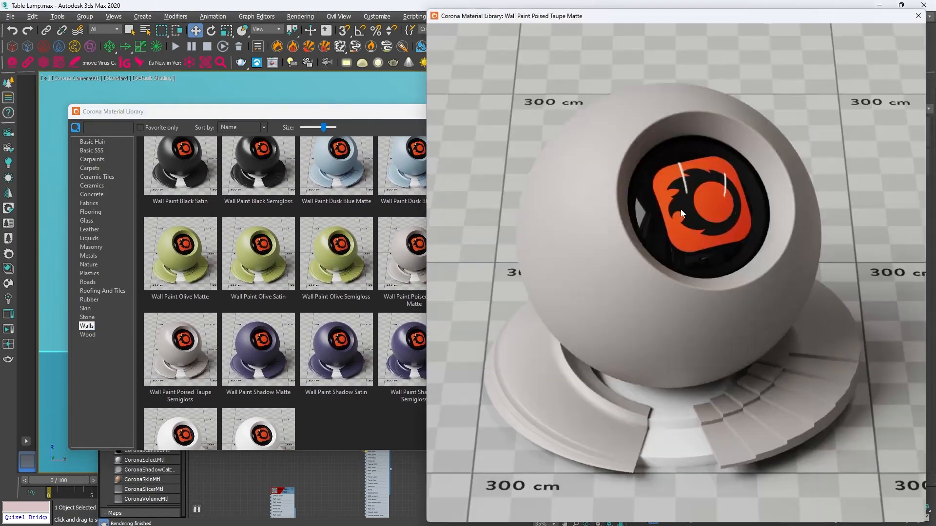
left_click(917, 17)
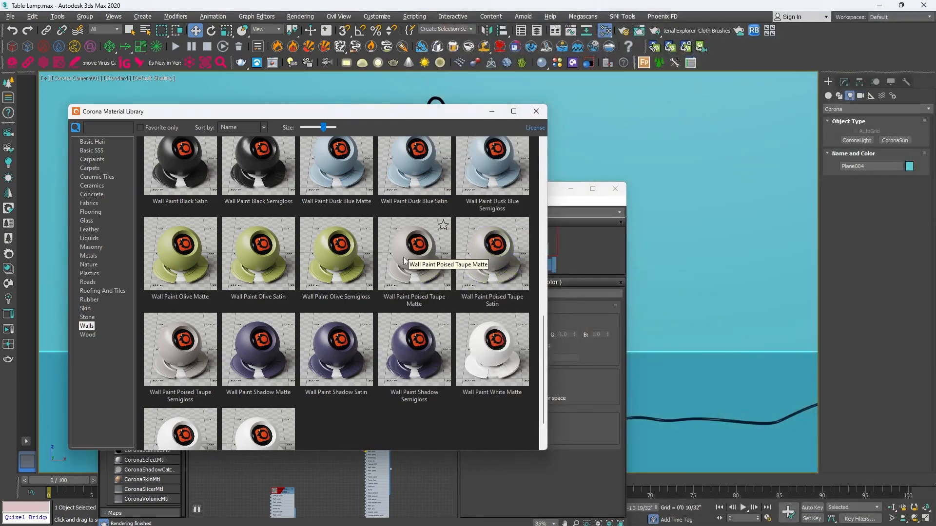
left_click_drag(404, 258, 406, 254)
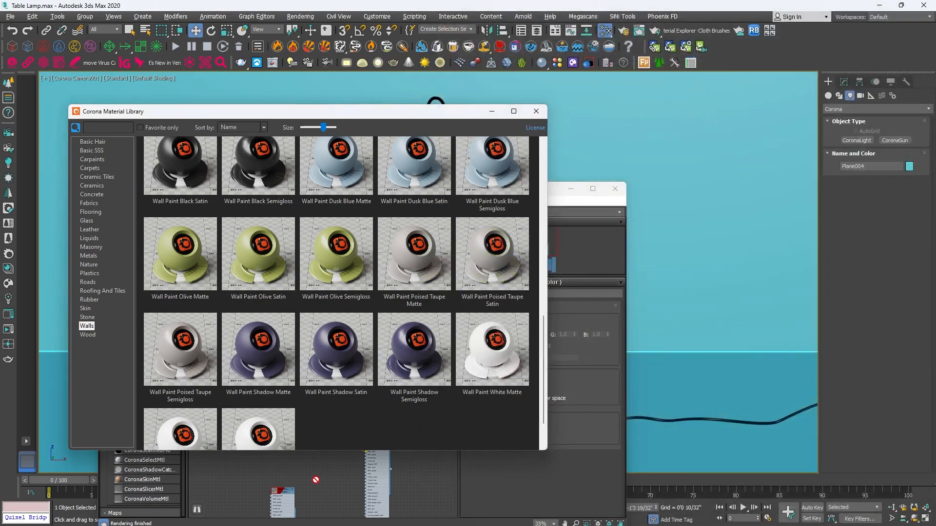
left_click_drag(316, 480, 316, 481)
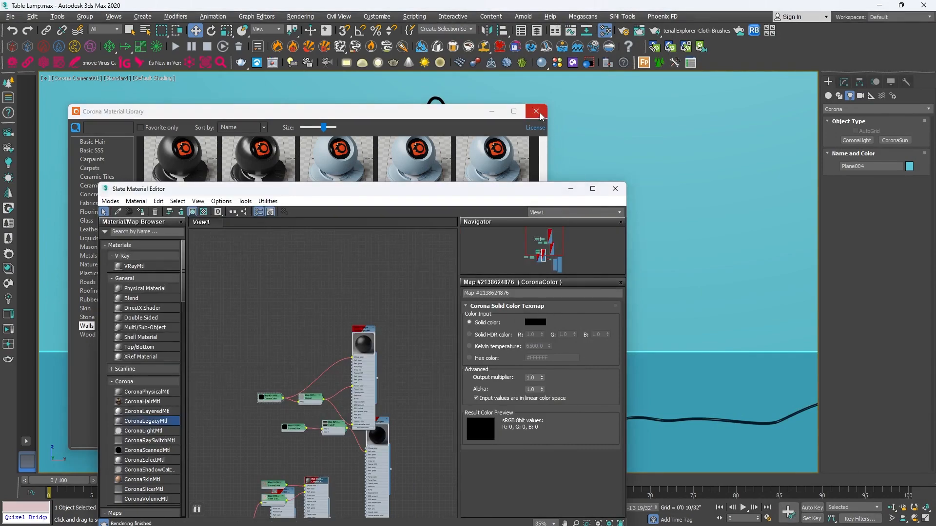
left_click(539, 114)
Maximize the material editor and spread out the Poised Taupe wall paint material with its bitmap, triplanar, color correction and color nodes
left_click(593, 188)
middle_click_drag(426, 231, 626, 135)
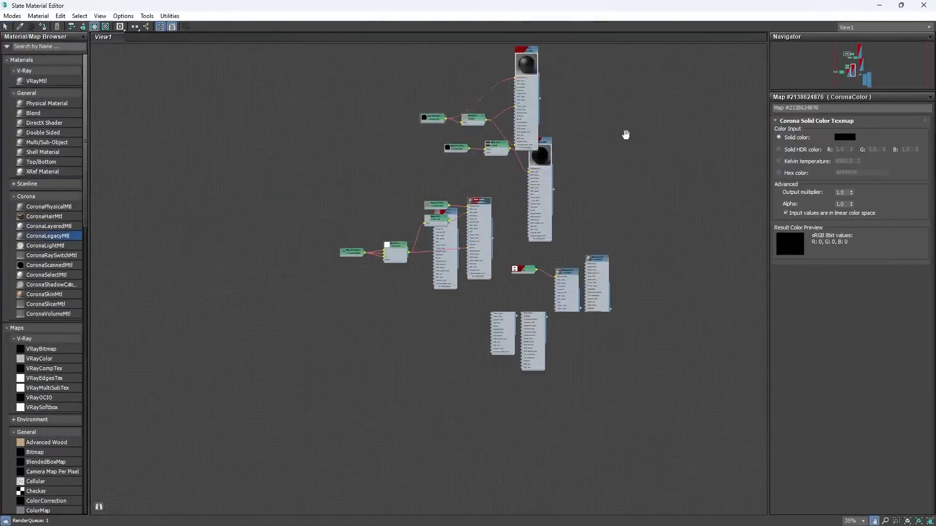
scroll(439, 212, "up", 6)
left_click_drag(507, 195, 463, 394)
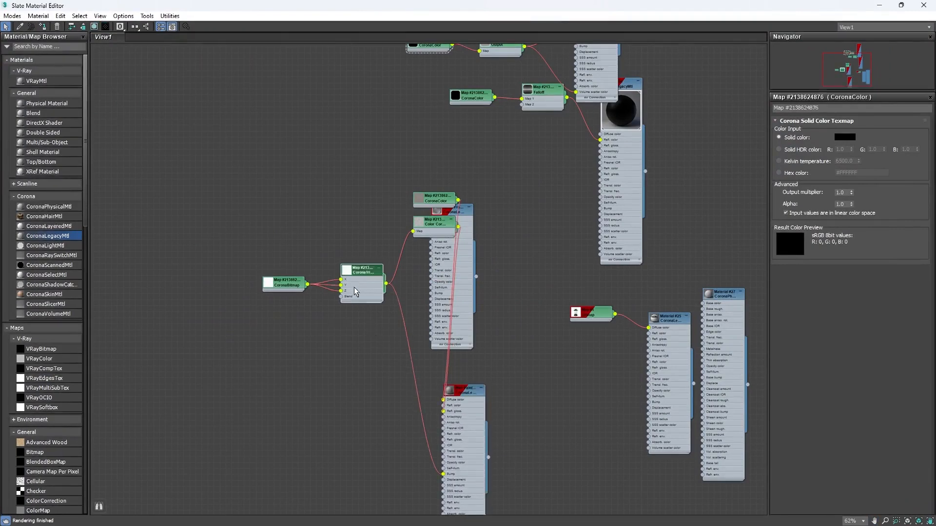
left_click_drag(355, 291, 287, 394)
left_click_drag(277, 291, 199, 368)
left_click_drag(436, 223, 332, 290)
left_click_drag(425, 205, 268, 241)
Set the wall paint material's Corona Color map to pure white
double_click(278, 236)
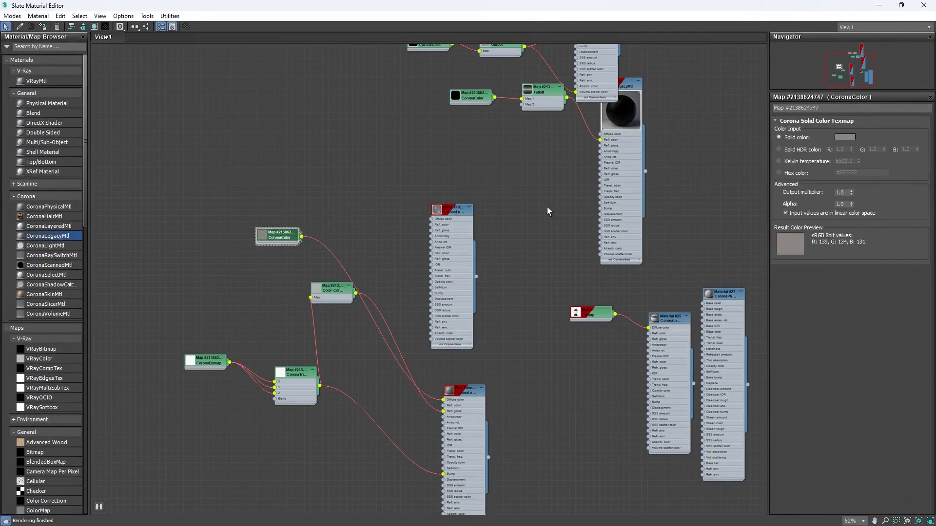
left_click(848, 140)
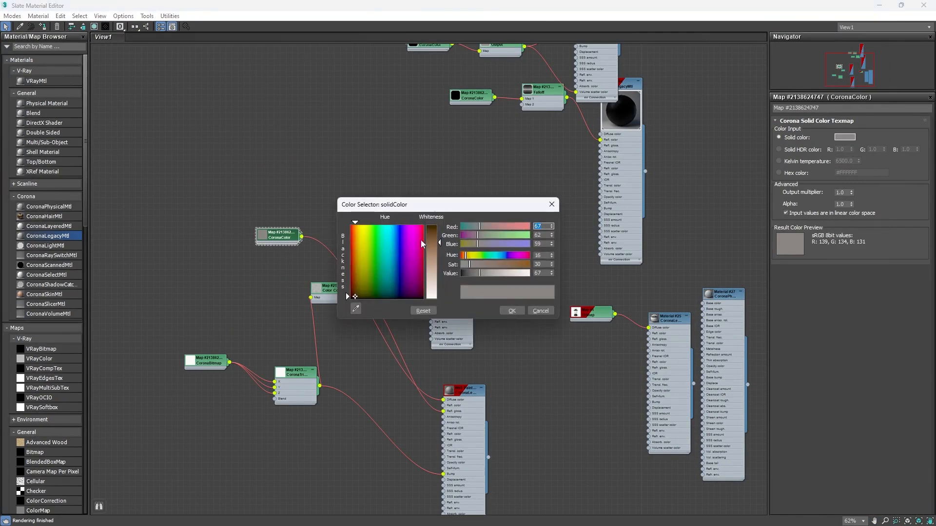
left_click_drag(440, 243, 440, 298)
left_click(512, 310)
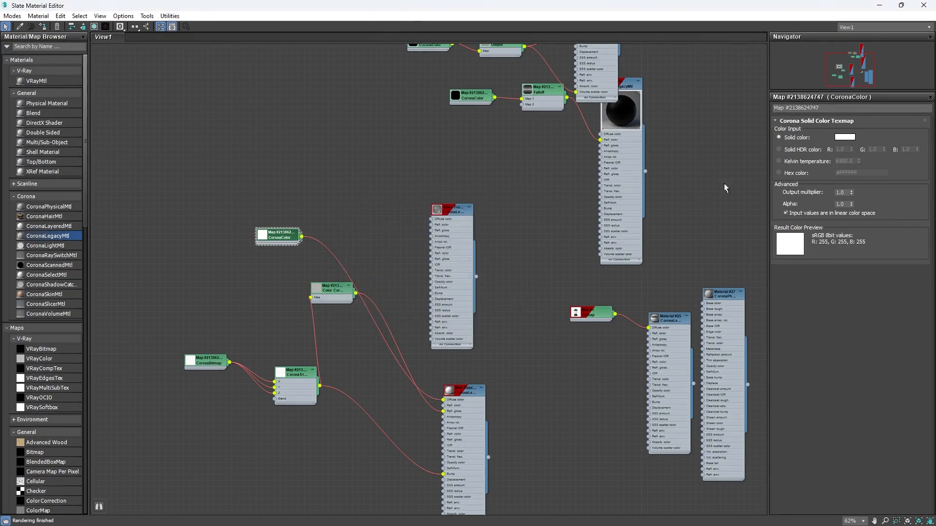
Assign the Wall Paint Poised Taupe Matte material to the selected floor plane
left_click(901, 5)
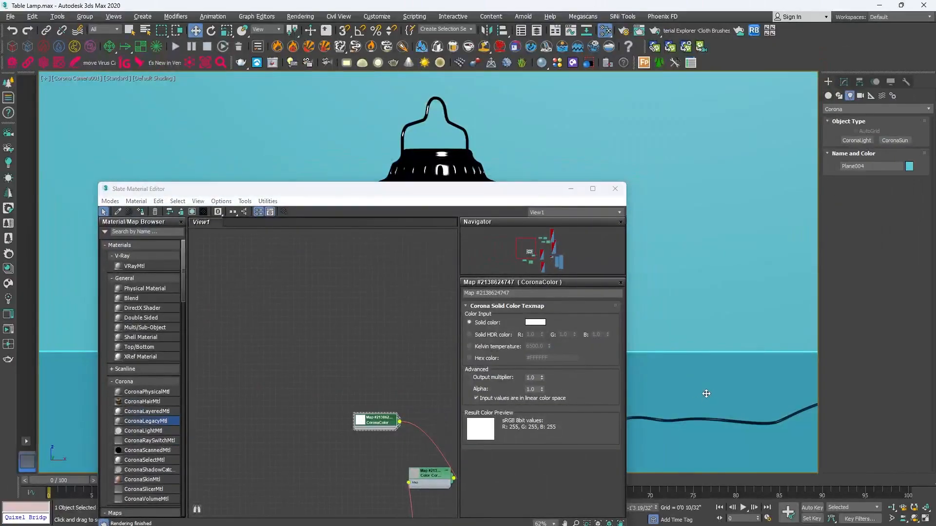
left_click(592, 189)
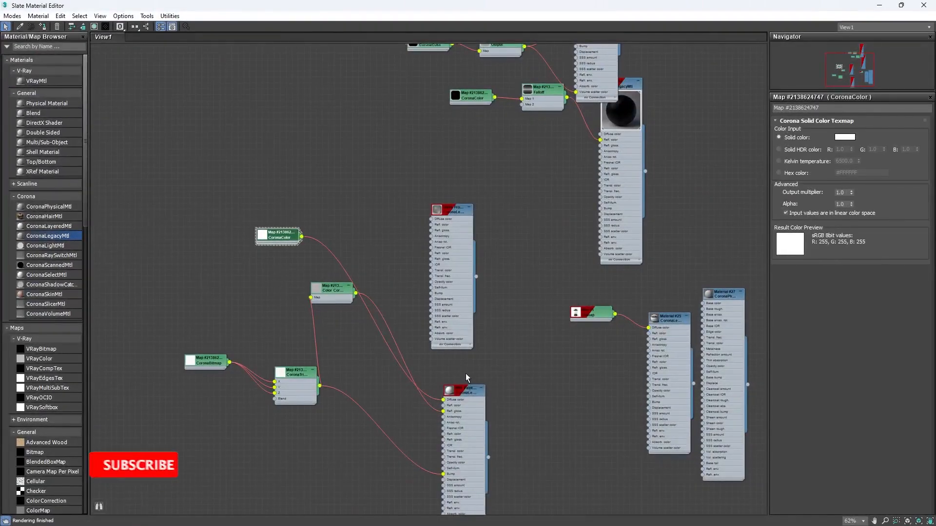
right_click(467, 394)
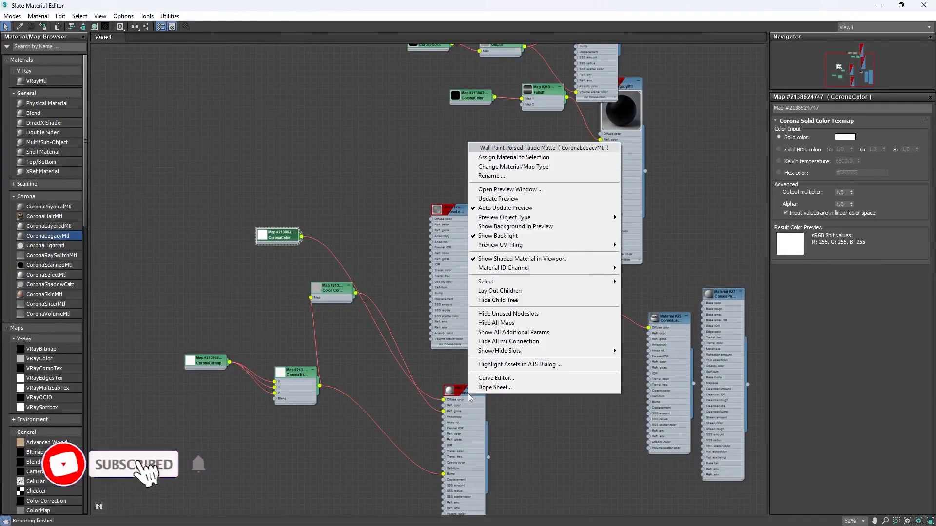
left_click(517, 158)
left_click(900, 6)
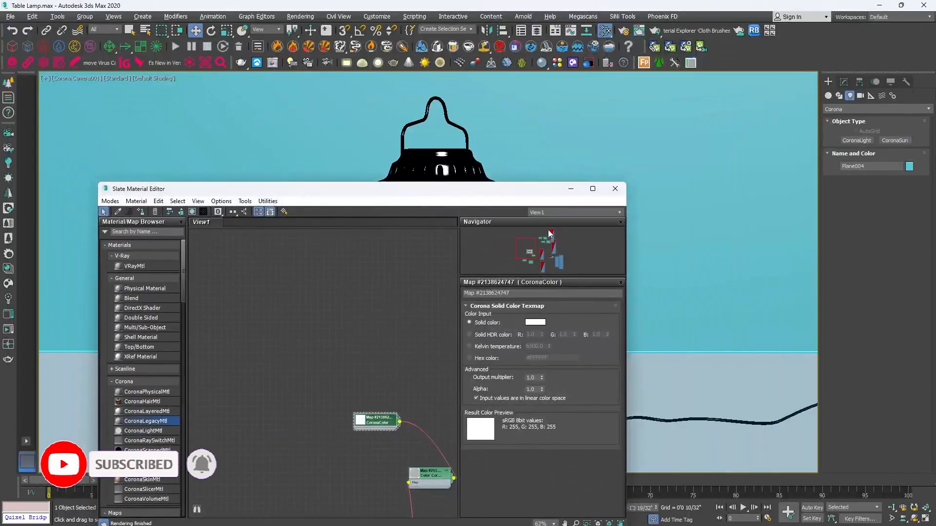
Select the back wall plane and duplicate the whole wall paint node tree beside the original
left_click(727, 209)
left_click(593, 190)
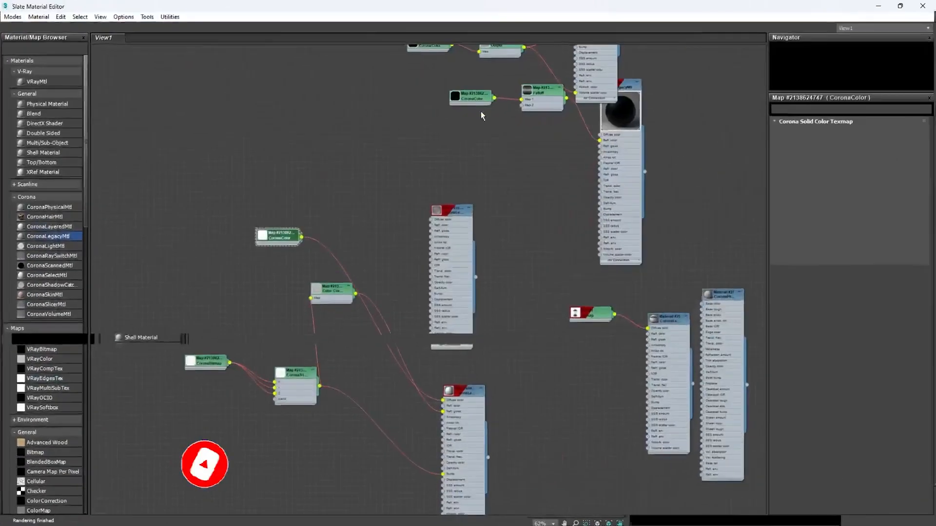
left_click_drag(236, 204, 461, 443)
left_click_drag(469, 315, 266, 395, "shift")
middle_click_drag(338, 378, 457, 368)
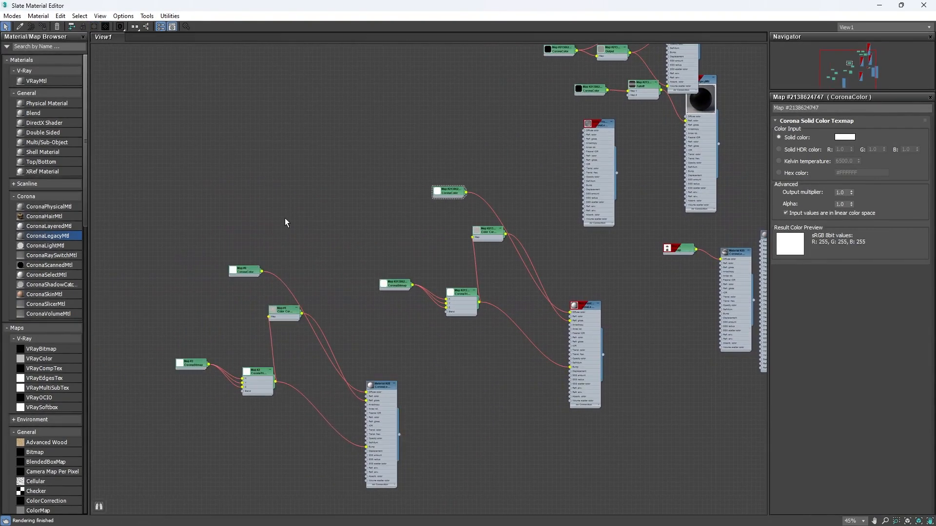
Set the duplicated material's Corona Color map to a light grey with red, green and blue at 171
left_click(251, 271)
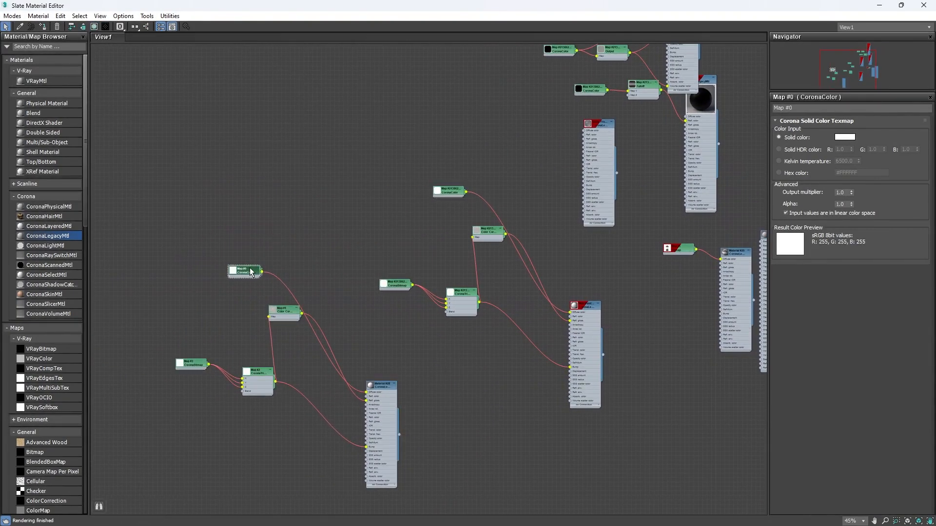
left_click(839, 139)
left_click(435, 275)
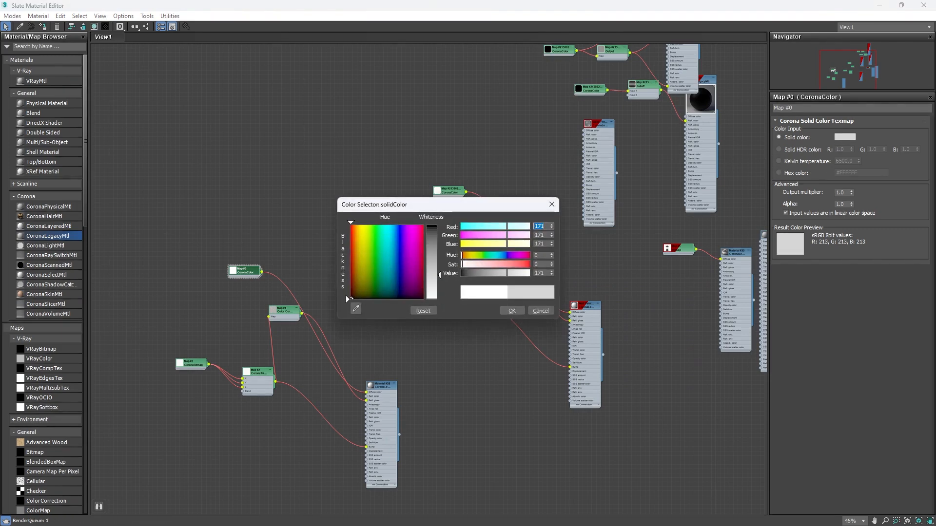
left_click(514, 310)
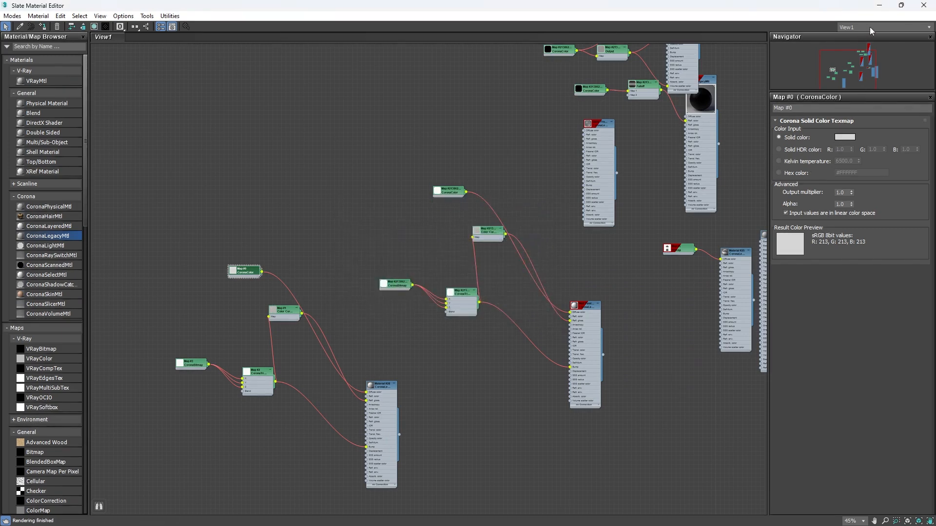
Assign the duplicated light grey paint material to the selected back wall plane
left_click(901, 6)
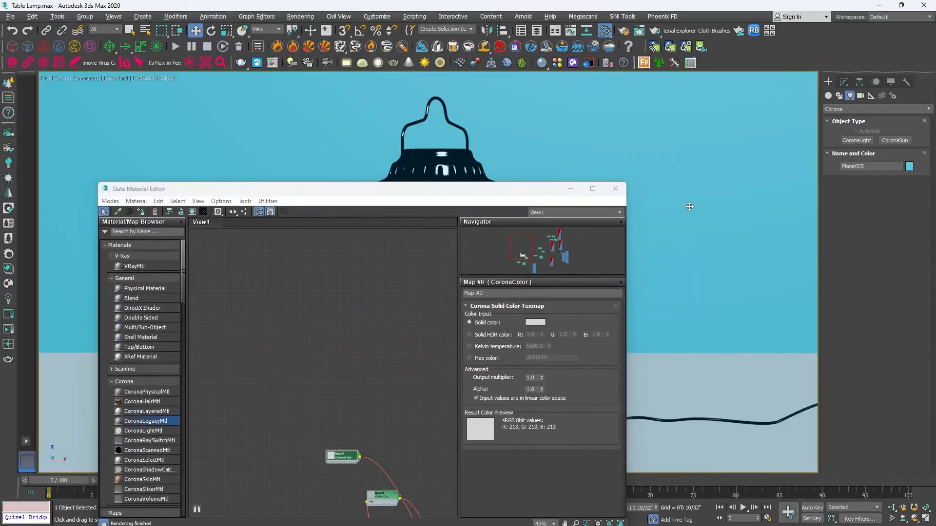
left_click(593, 188)
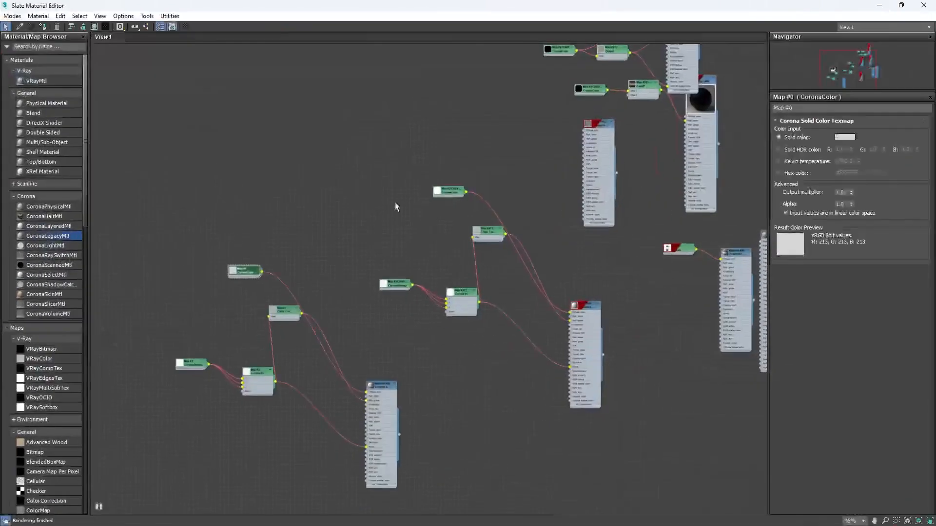
right_click(376, 385)
left_click(421, 148)
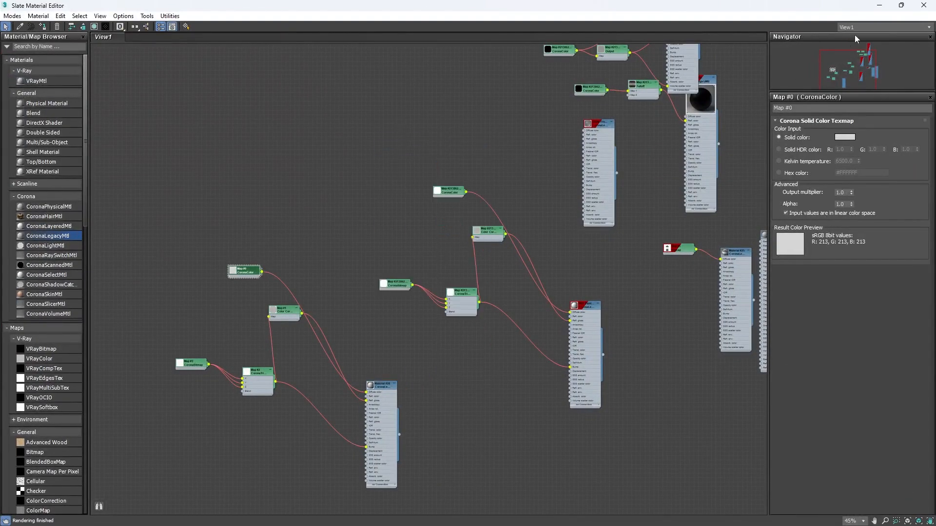
left_click(901, 6)
left_click(681, 235)
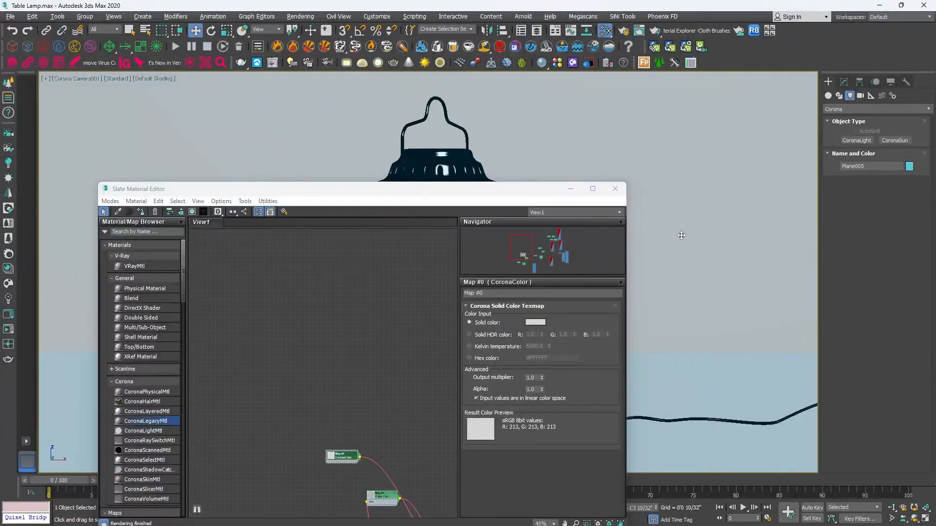
Render the camera view and check the lamp against the painted wall and floor
key("shift+q")
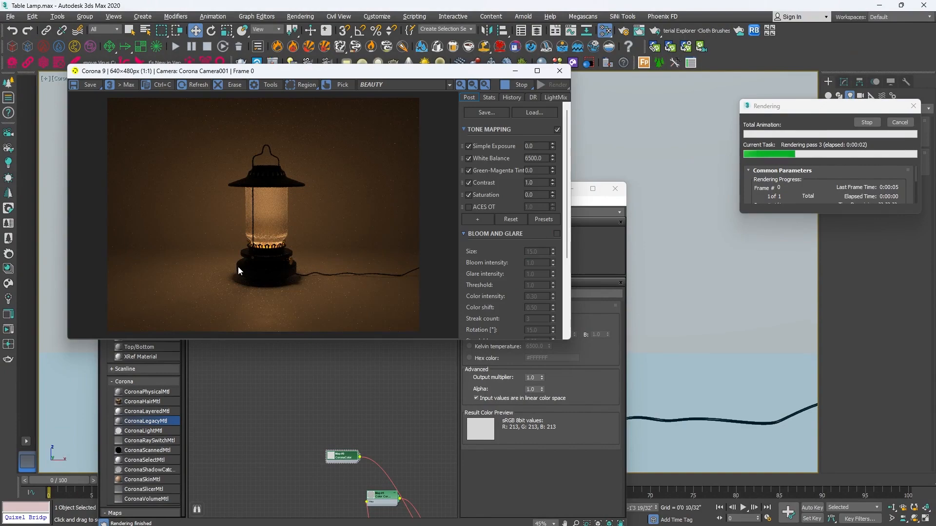
scroll(238, 268, "up", 1)
scroll(237, 267, "down", 1)
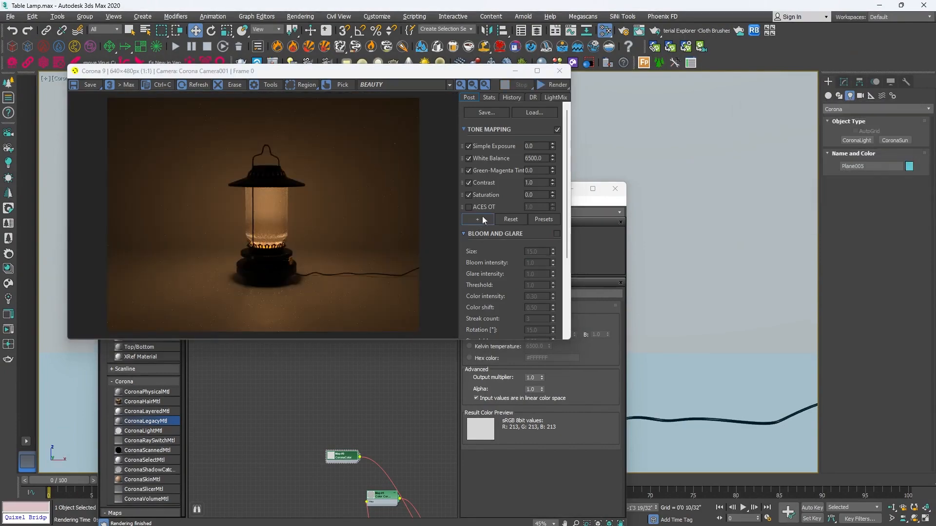
left_click(559, 71)
Set the reflection glossiness of the floor's Wall Paint Poised Taupe Matte material to 1.0
left_click(592, 189)
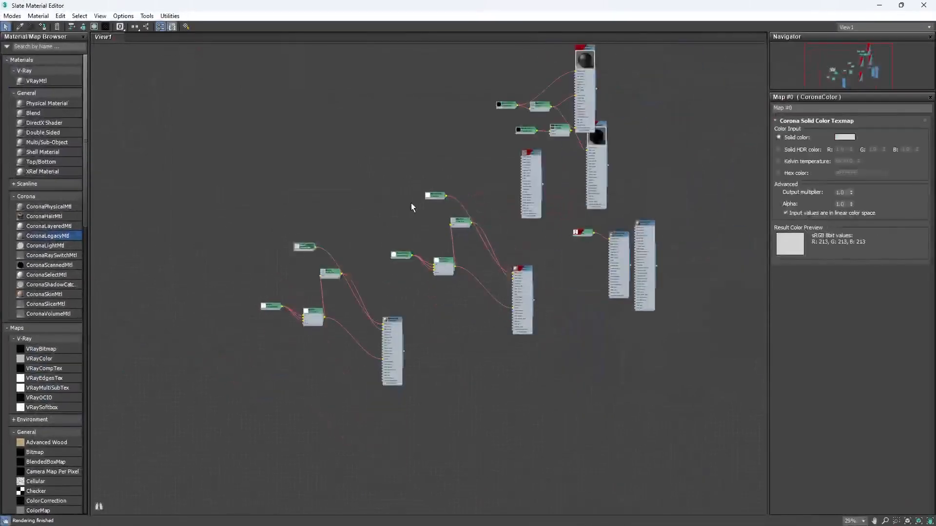
scroll(546, 234, "up", 2)
left_click(580, 324)
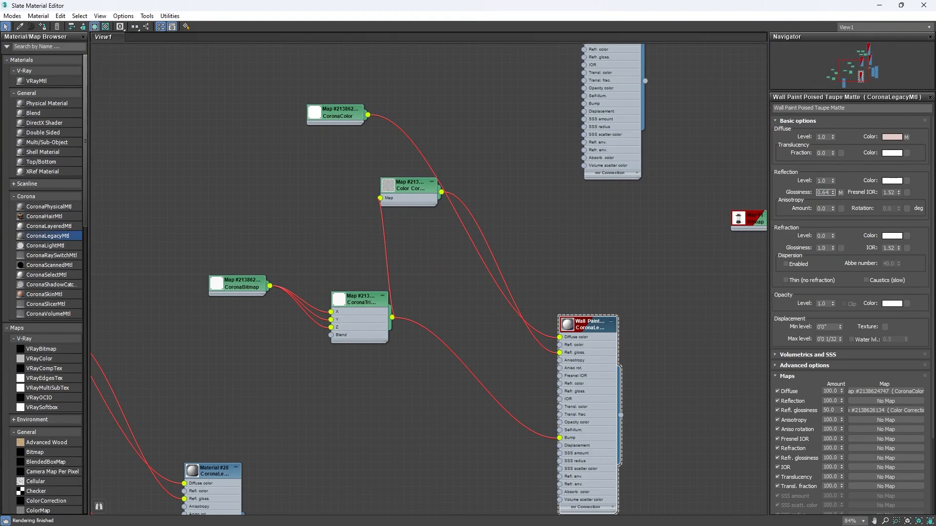
double_click(569, 324)
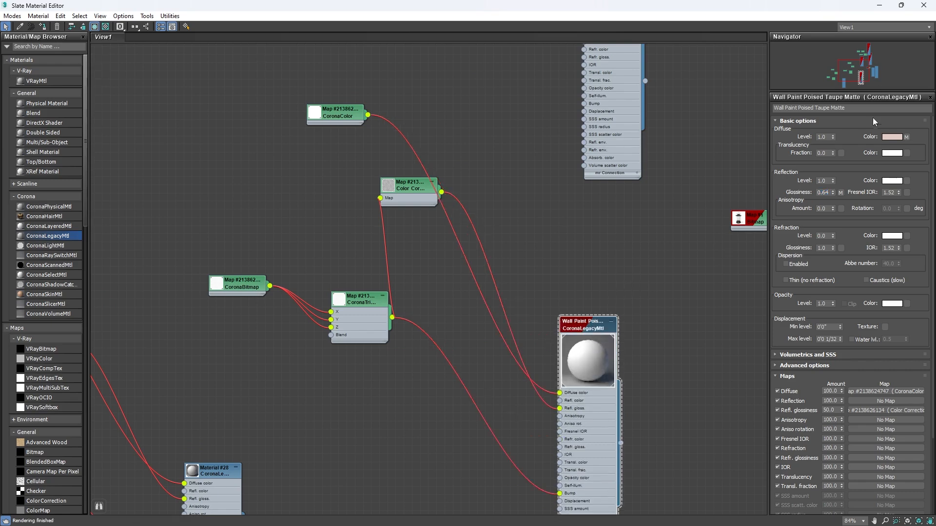
double_click(825, 193)
left_click(902, 5)
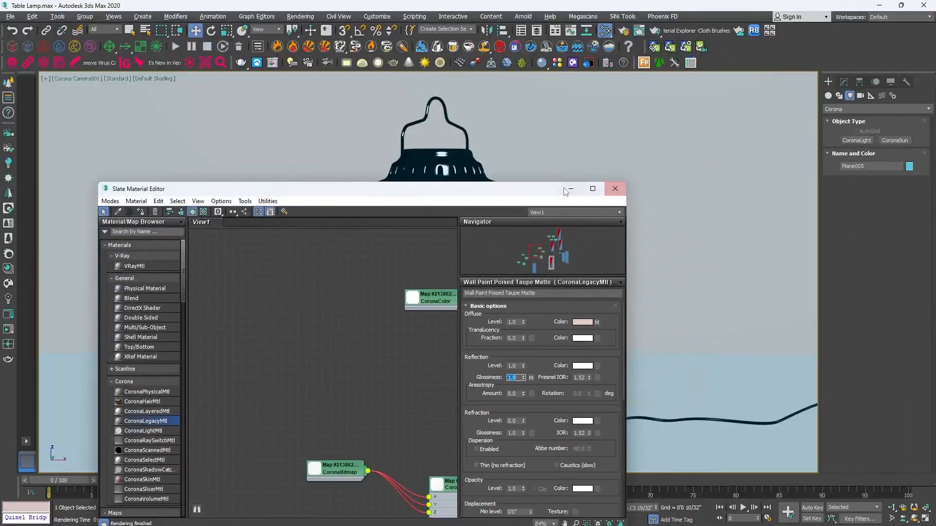
Render the camera view to check the glossier floor, and close the render and material editor windows
left_click_drag(568, 192, 411, 300)
key("shift+q")
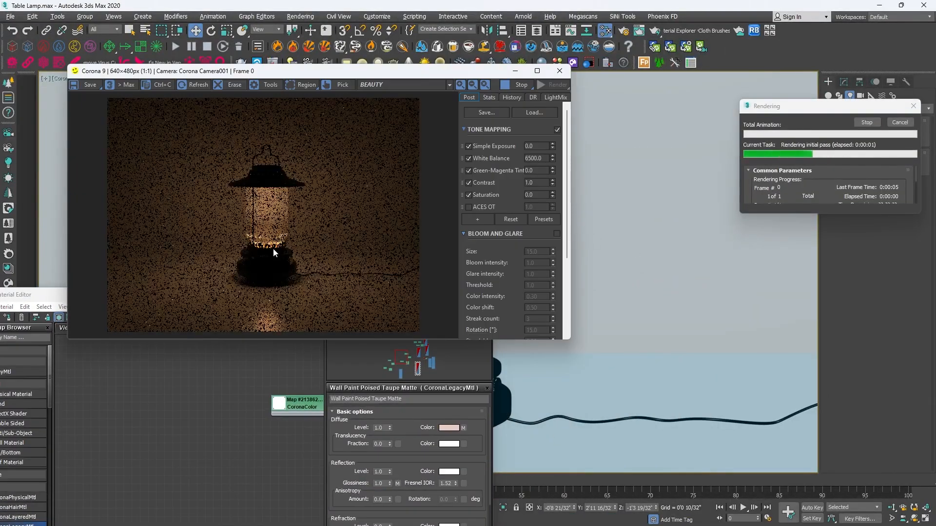
scroll(263, 250, "up", 1)
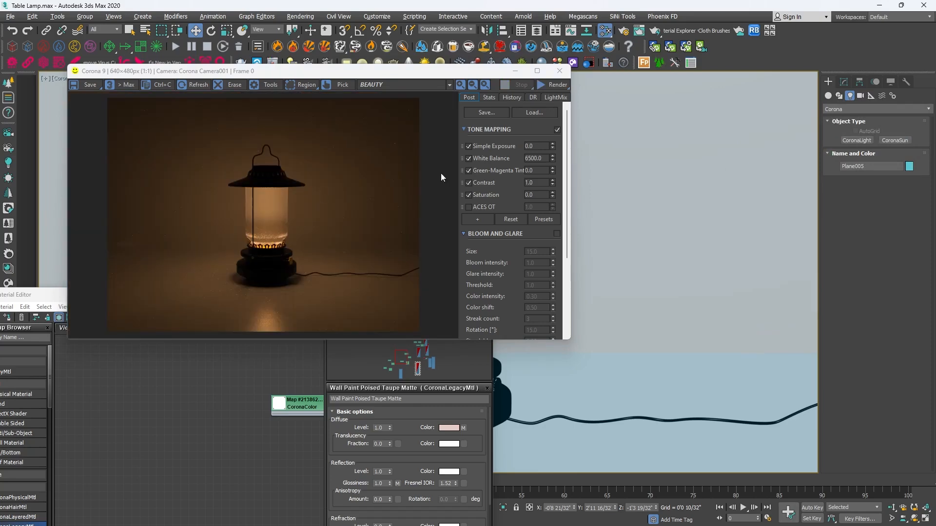
left_click(560, 70)
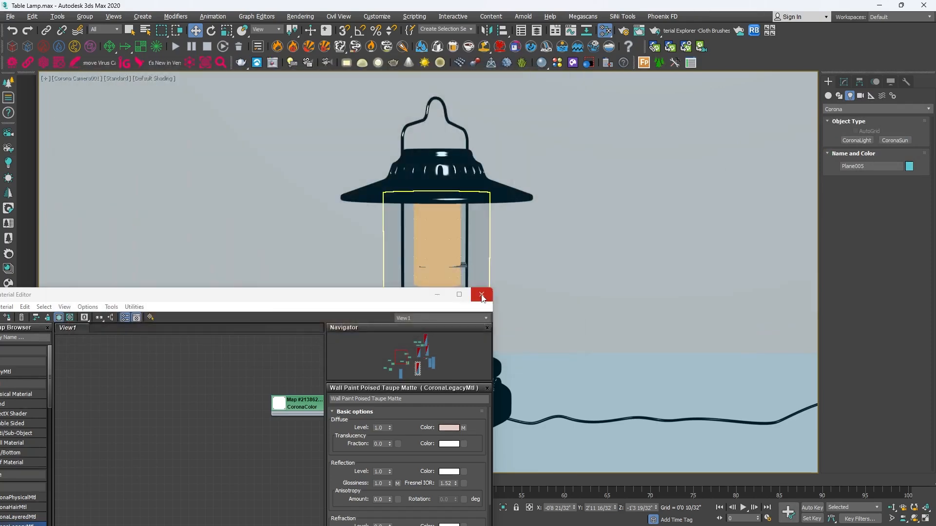
left_click(482, 294)
Compare the lamp in the camera view with the lit lamp in the reference photo
key("alt+w")
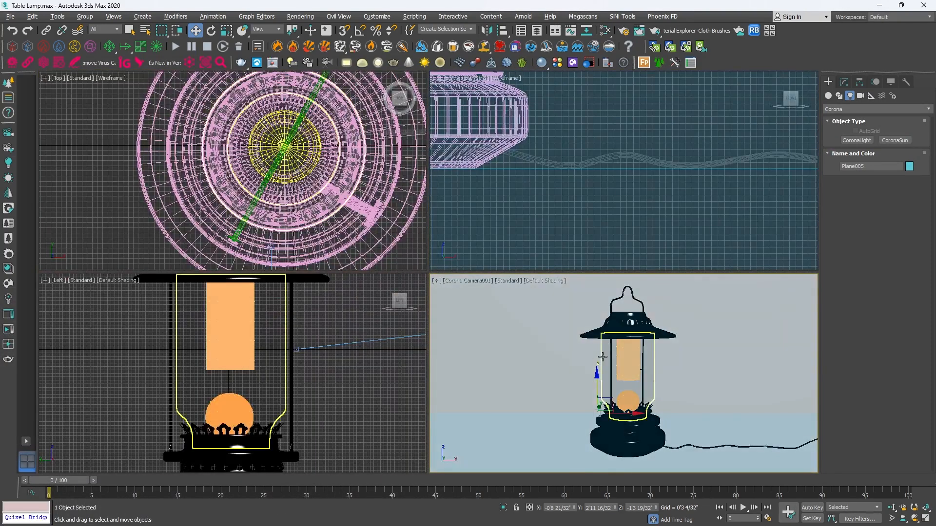
key("alt+w")
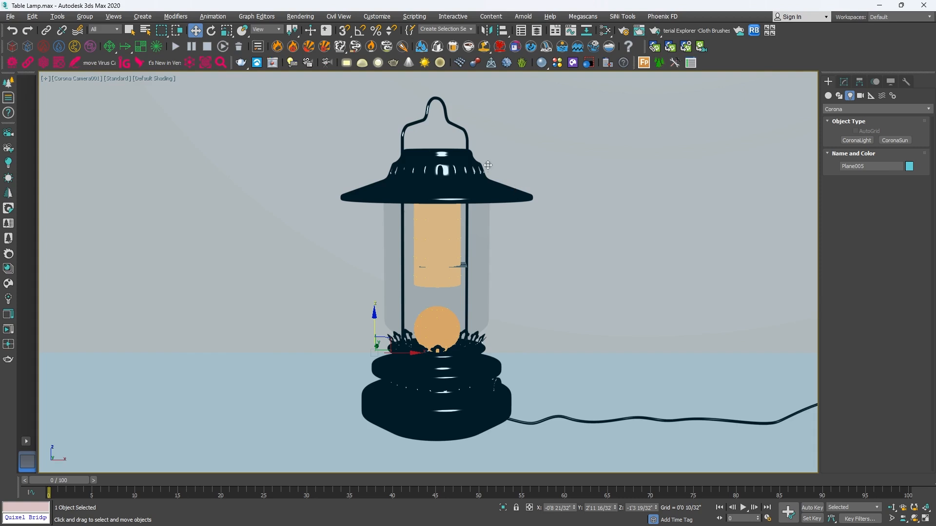
left_click(590, 514)
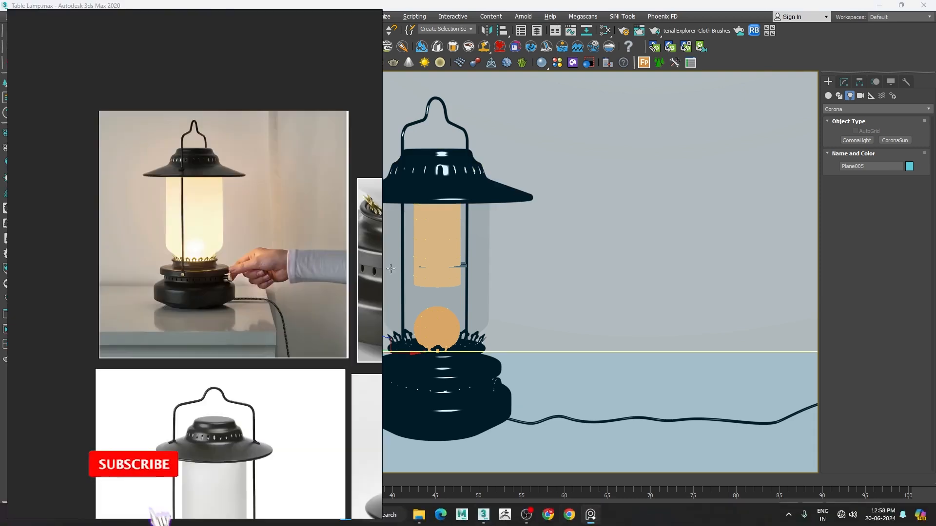
scroll(172, 156, "up", 3)
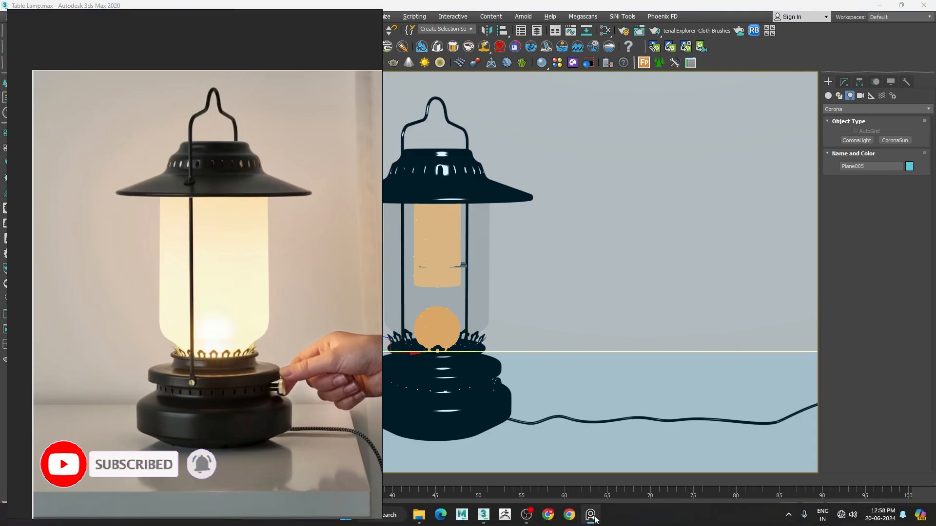
left_click(592, 517)
Draw a rectangular Corona Light about 4'3" by 1'2" beside the lamp in the Top view
key("alt+w")
middle_click(242, 186)
key("alt+w")
scroll(243, 187, "down", 7)
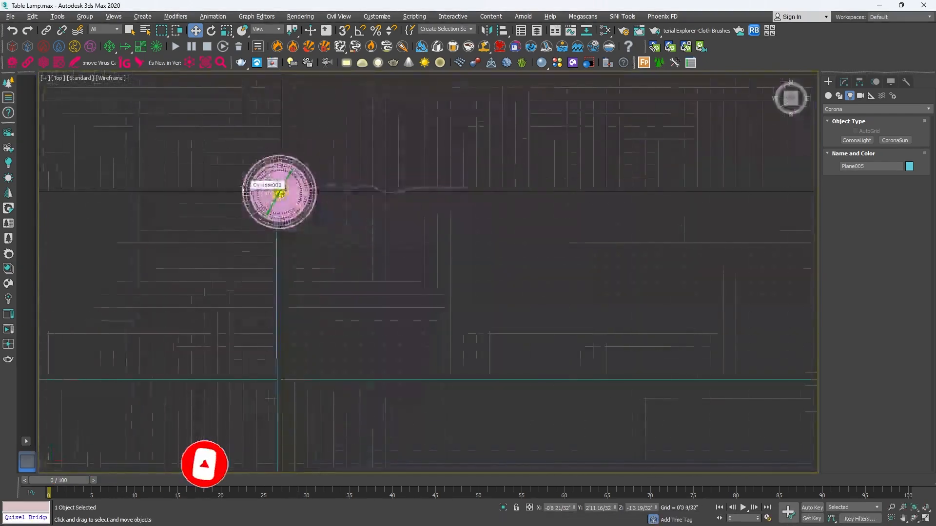
left_click(858, 141)
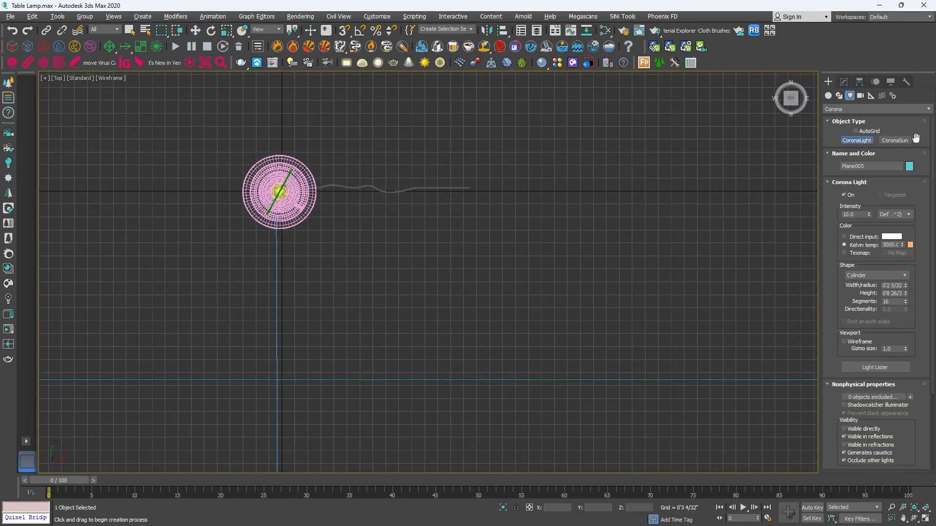
left_click(864, 274)
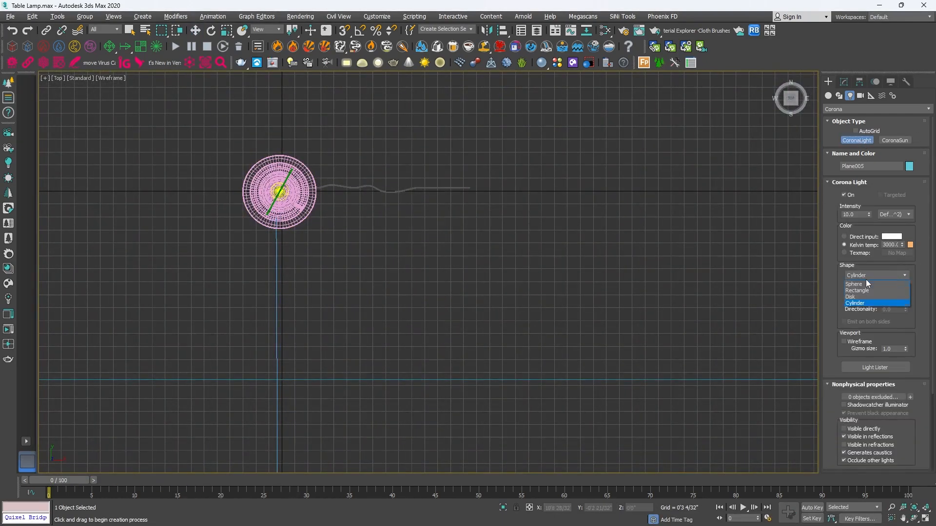
left_click(857, 284)
left_click_drag(324, 171, 535, 229)
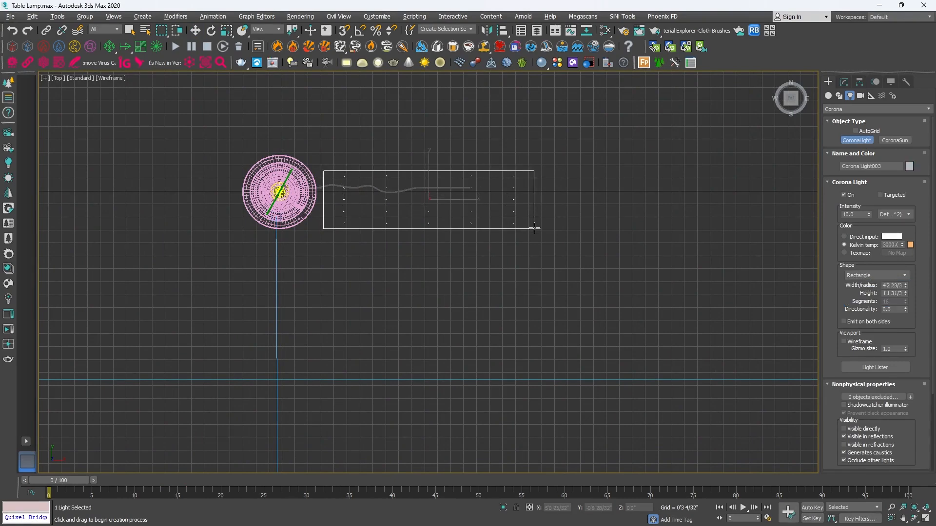
right_click(534, 228)
Tilt the rectangular light in the Left view and move it up and out to the lamp's camera side
key("alt+w")
middle_click(229, 306)
key("alt+w")
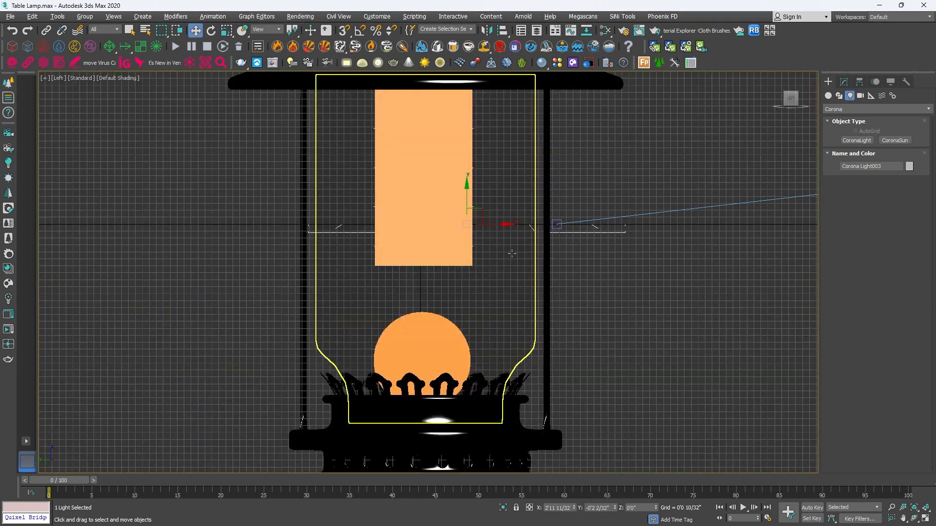
key("e")
left_click_drag(492, 194, 500, 295)
key("w")
scroll(429, 240, "down", 5)
middle_click_drag(442, 237, 364, 323)
left_click_drag(379, 306, 554, 201)
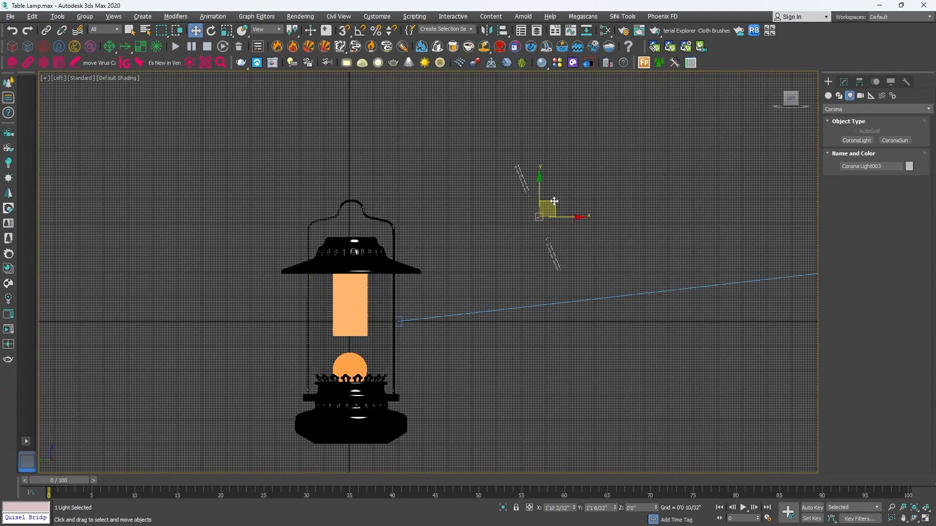
Increase the rectangular light's height to about 3'11" and move it level with the lamp in the Top view
key("alt+w")
middle_click(247, 153)
key("alt+w")
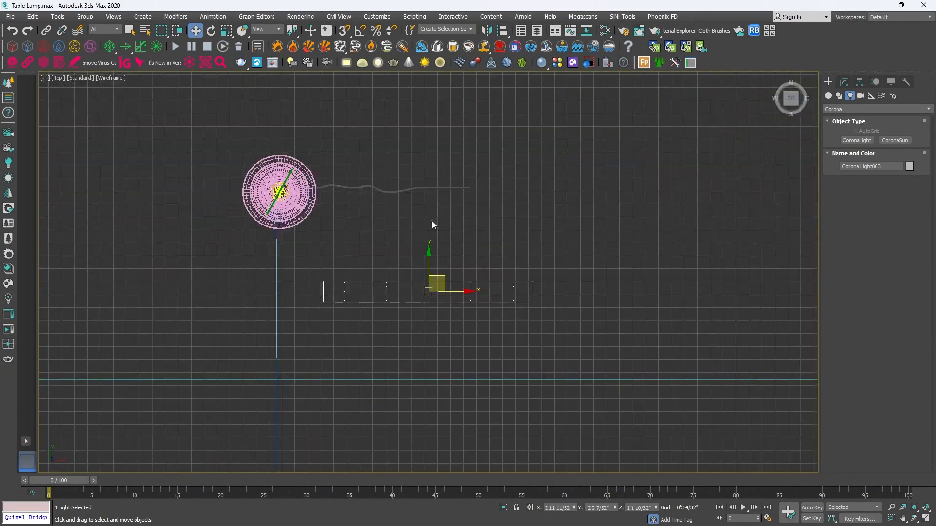
left_click(843, 84)
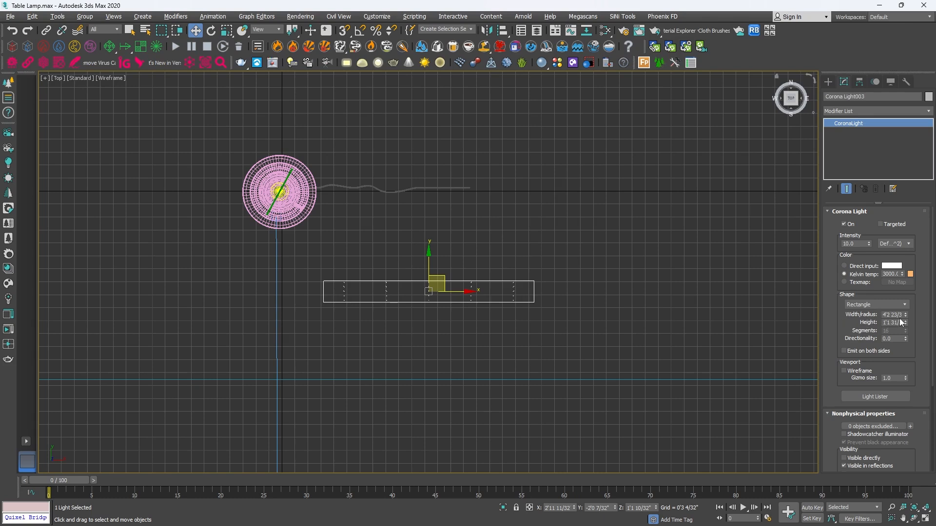
left_click_drag(905, 324, 905, 271)
left_click_drag(425, 268, 424, 165)
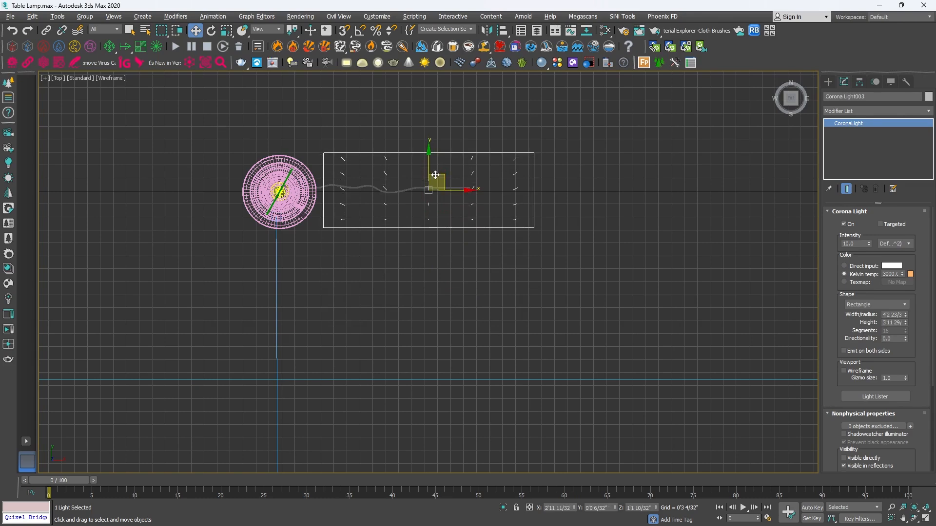
Move the enlarged light up and out to the lamp's camera side in the Left view
scroll(446, 180, "down", 3)
scroll(446, 179, "up", 1)
key("alt+w")
key("alt+w")
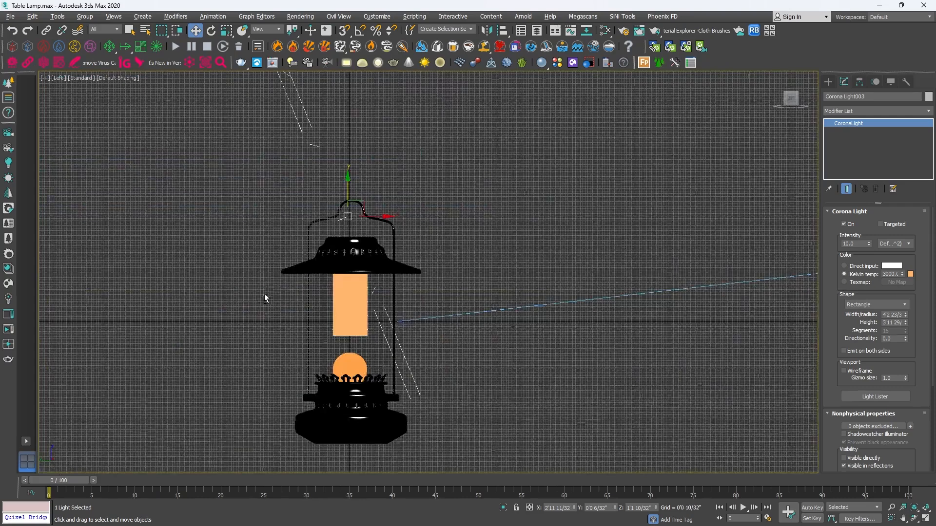
scroll(264, 294, "down", 2)
left_click_drag(342, 220, 515, 143)
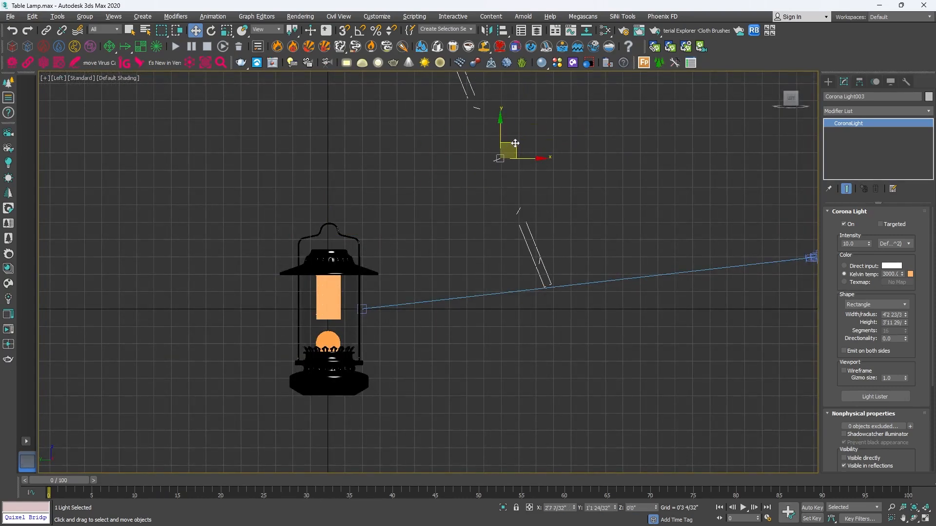
scroll(517, 191, "down", 1)
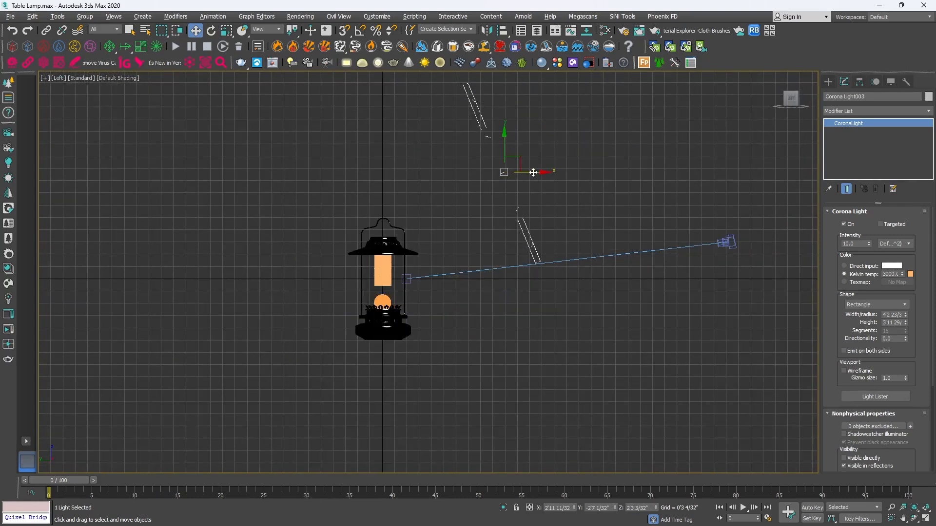
Try a copy of the light on the lamp's far side, rotated about 130 degrees in the Left view, and undo it
left_click_drag(534, 172, 274, 187, "shift")
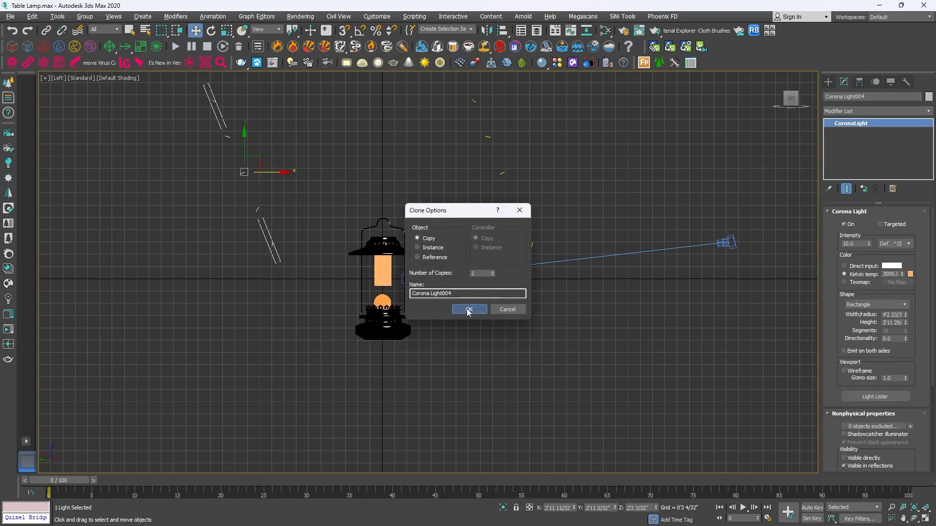
left_click(469, 309)
key("e")
left_click_drag(280, 159, 204, 58)
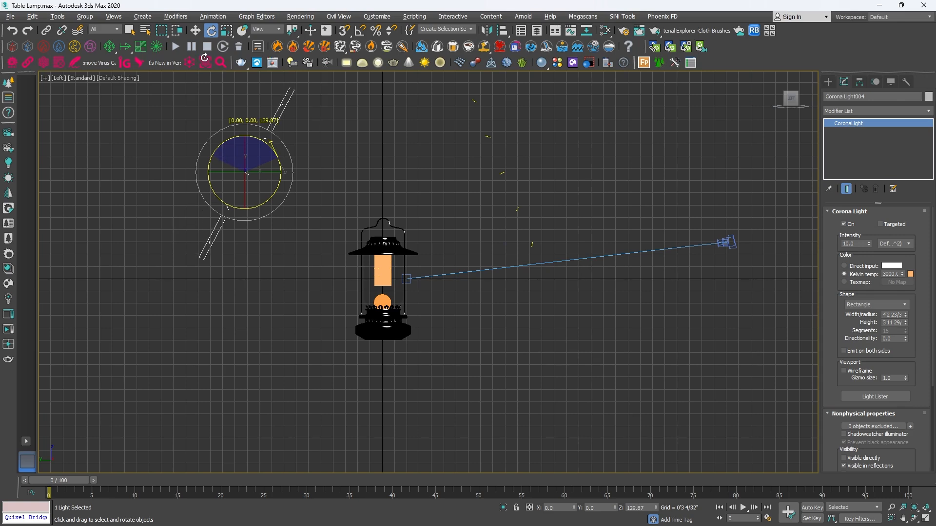
key("w")
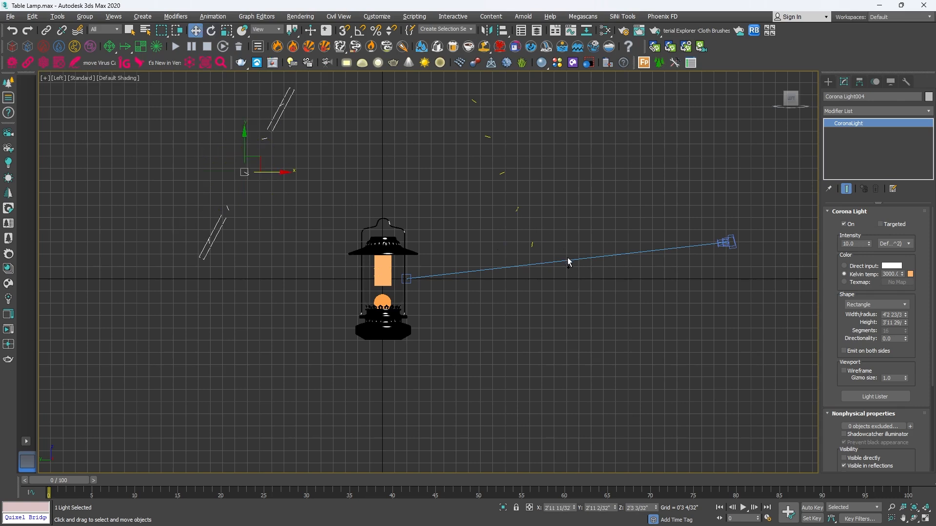
key("ctrl+z")
key("ctrl+z")
Move the rectangular light back level with the lamp in the Top view, keeping it beside the lamp
key("alt+w")
middle_click(602, 237)
key("alt+w")
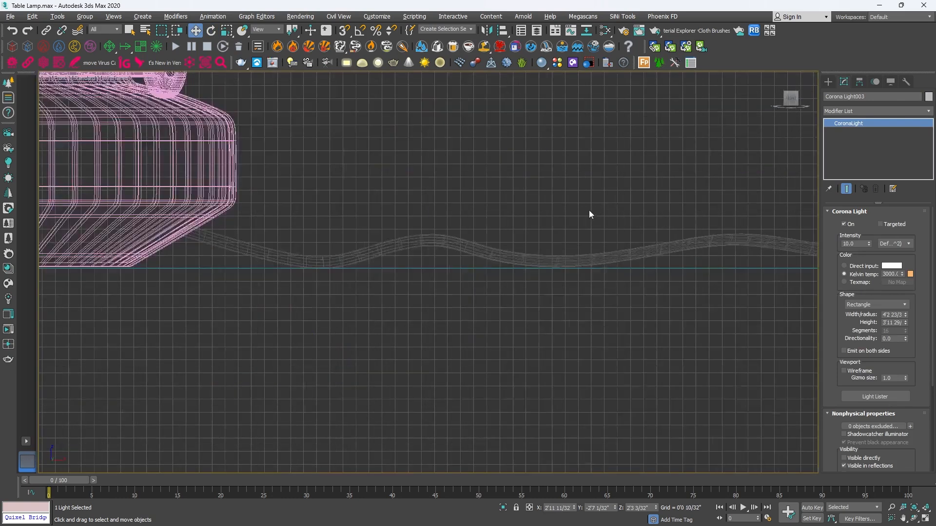
key("z")
scroll(517, 233, "down", 5)
scroll(511, 259, "up", 3)
key("alt+w")
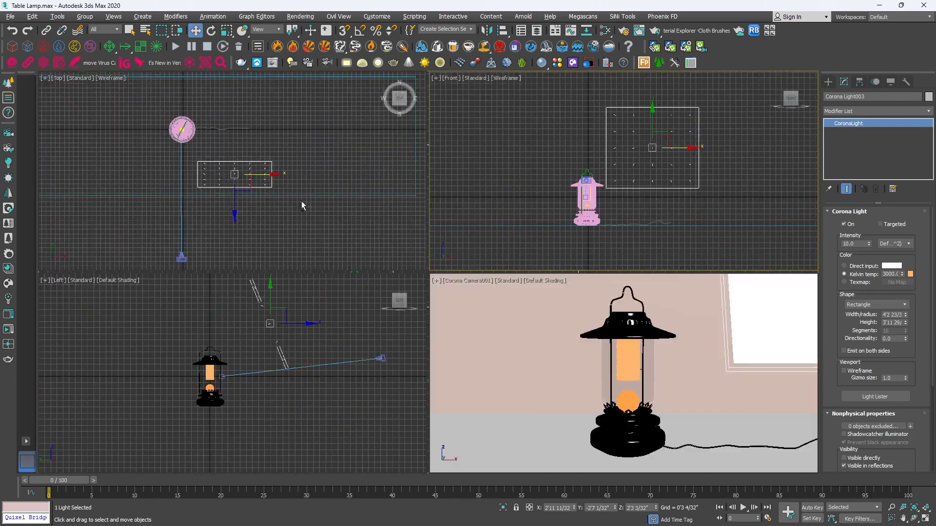
middle_click(301, 205)
key("alt+w")
left_click_drag(436, 254, 424, 160)
key("alt+w")
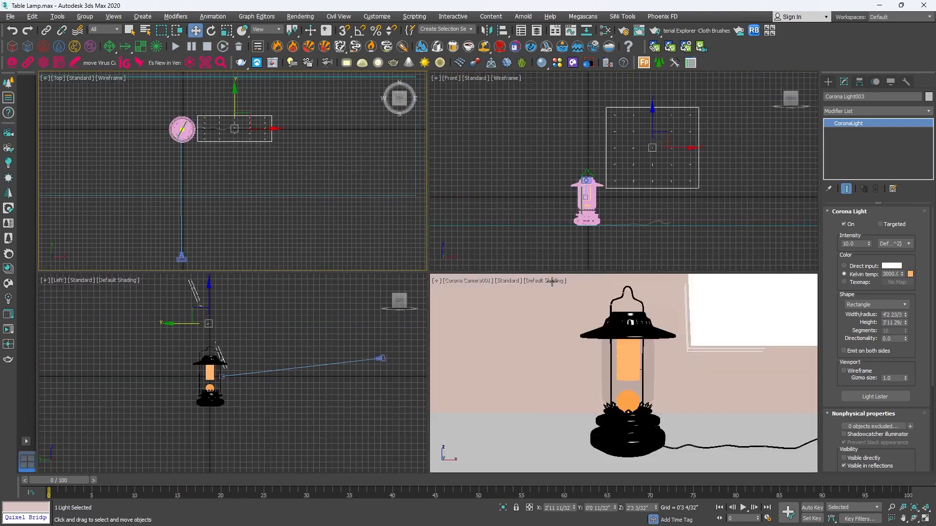
Stand the light upright facing sideways to the lamp by setting its rotation to 90 on X and 90 on Z
middle_click(533, 285)
key("alt+w")
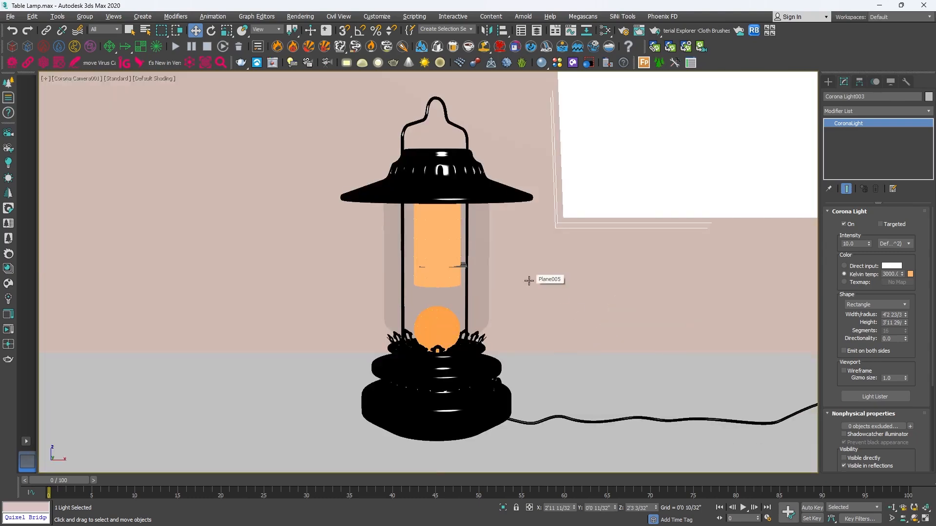
key("p")
scroll(441, 257, "down", 5)
middle_click_drag(512, 229, 555, 290, "alt")
key("e")
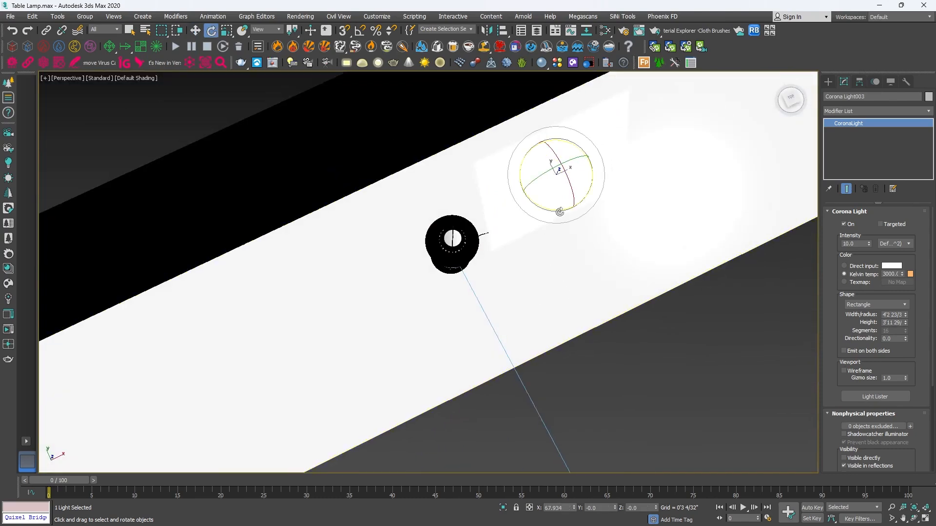
left_click_drag(557, 214, 632, 219)
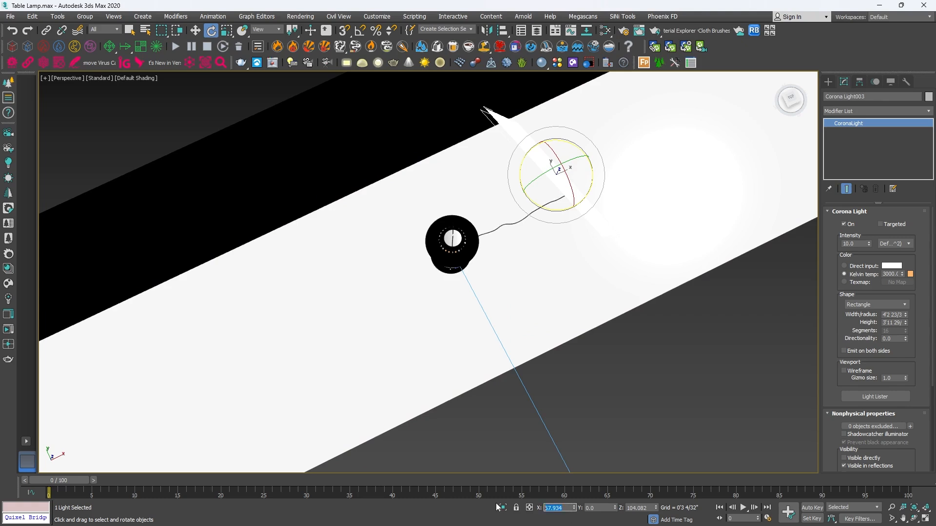
type("90")
key("Return")
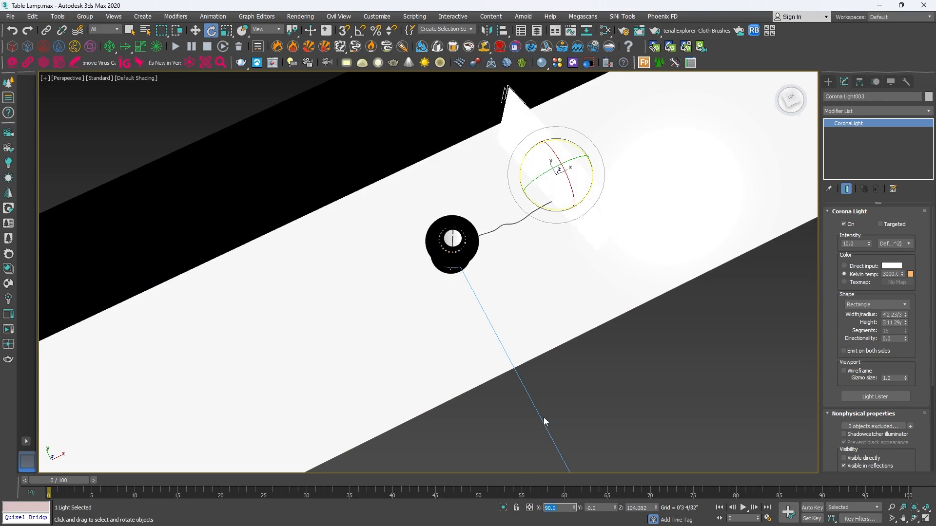
type("90")
key("Return")
key("alt+w")
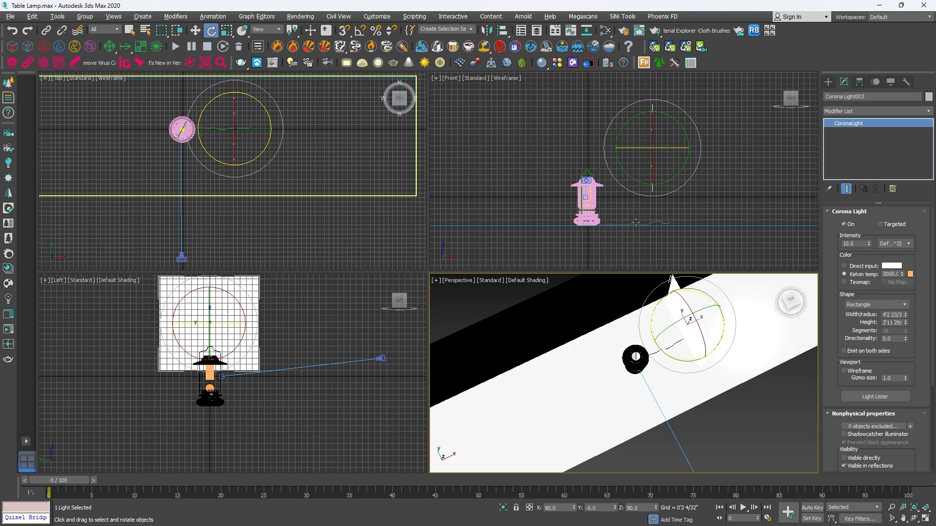
Tilt the upright light diagonally above the lamp's cord side in the Front view
left_click(676, 128)
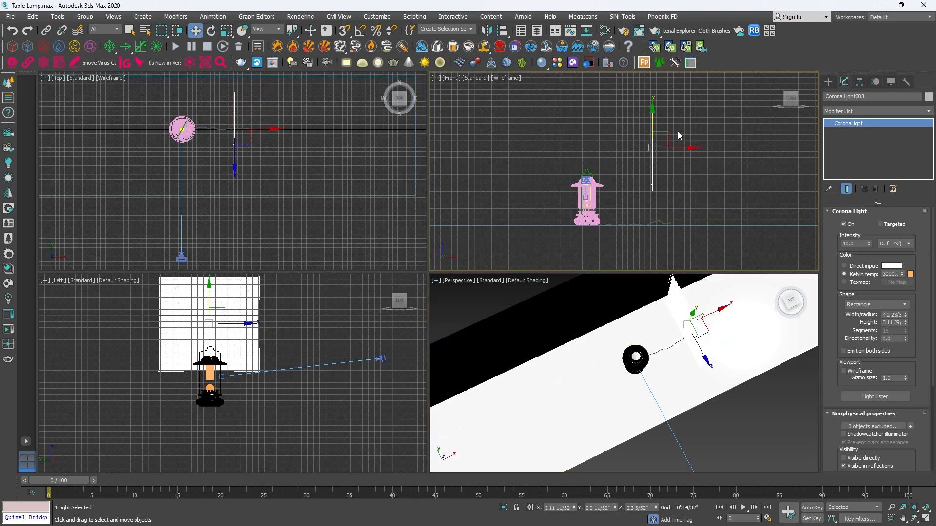
left_click_drag(680, 127, 654, 107)
key("w")
key("alt+w")
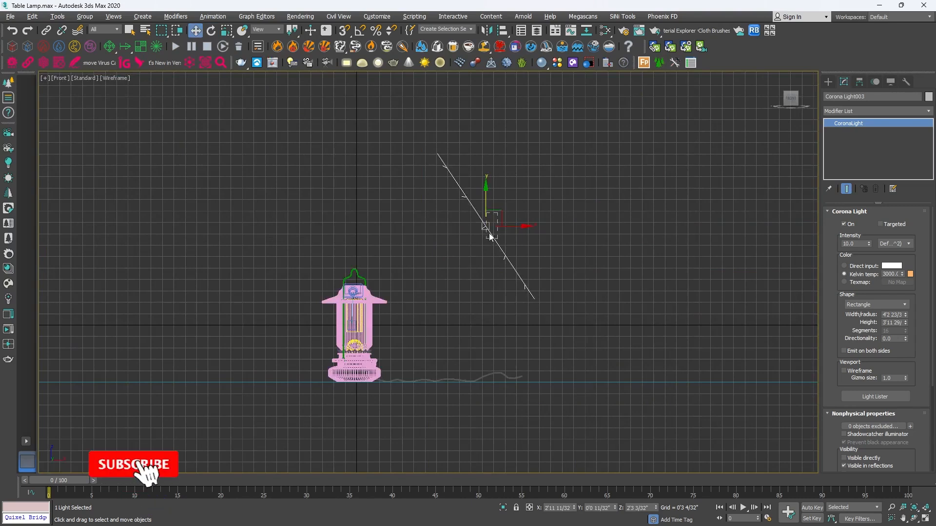
Copy the tilted light to the opposite side of the lamp and rotate the copy to a mirrored slant in the Front view
mouse_move(492, 225)
left_mouse_down()
mouse_move(481, 255)
mouse_move(400, 235)
mouse_move(194, 231)
mouse_move(190, 182)
mouse_move(155, 153)
left_mouse_up()
left_click(470, 310)
key("e")
key("w")
key("alt+w")
key("alt+w")
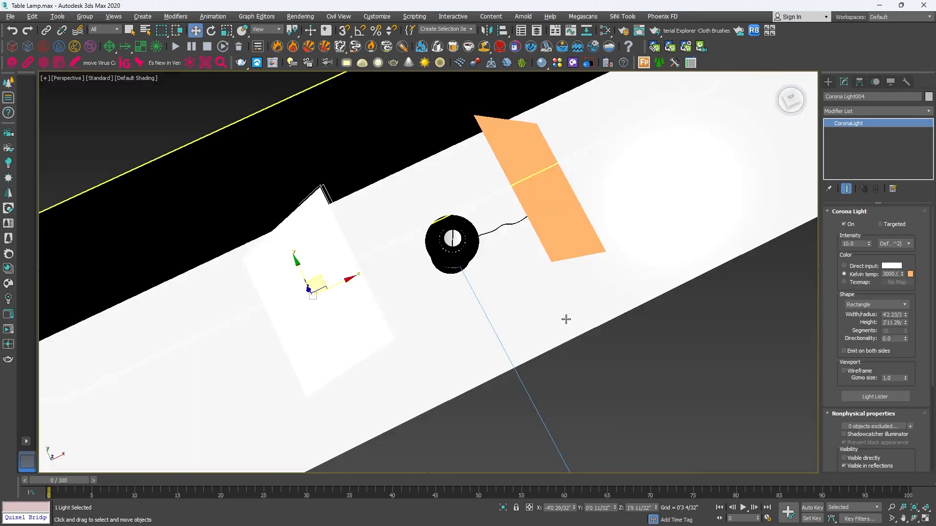
Switch the colour of both rectangular lights from Kelvin temperature to white direct input
key("c")
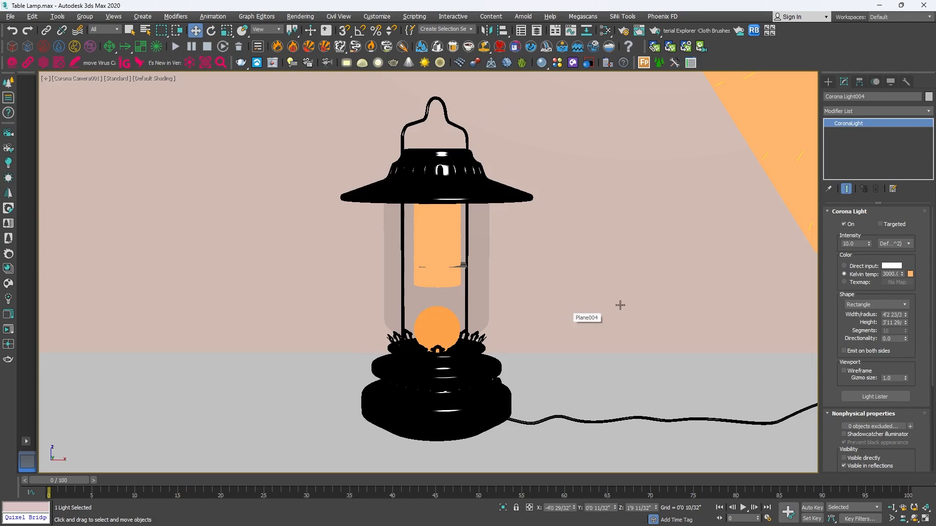
key("F3")
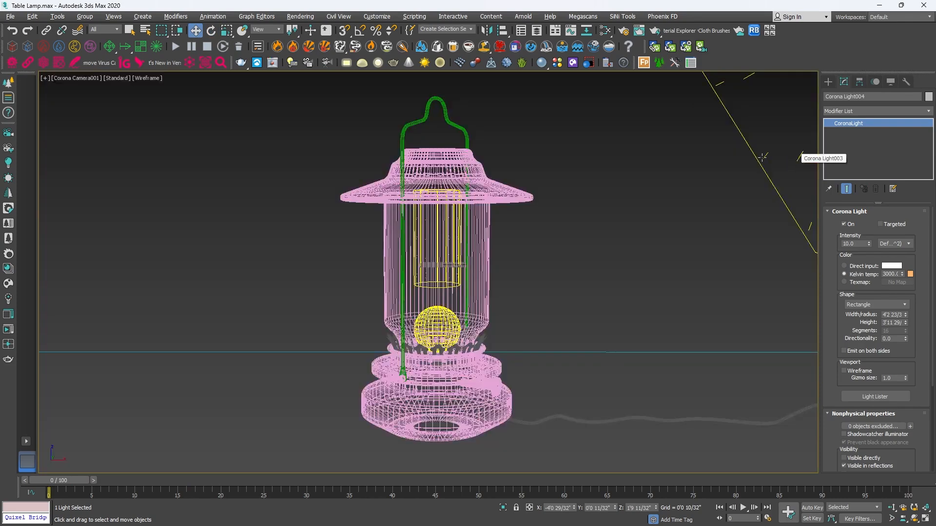
left_click(762, 157)
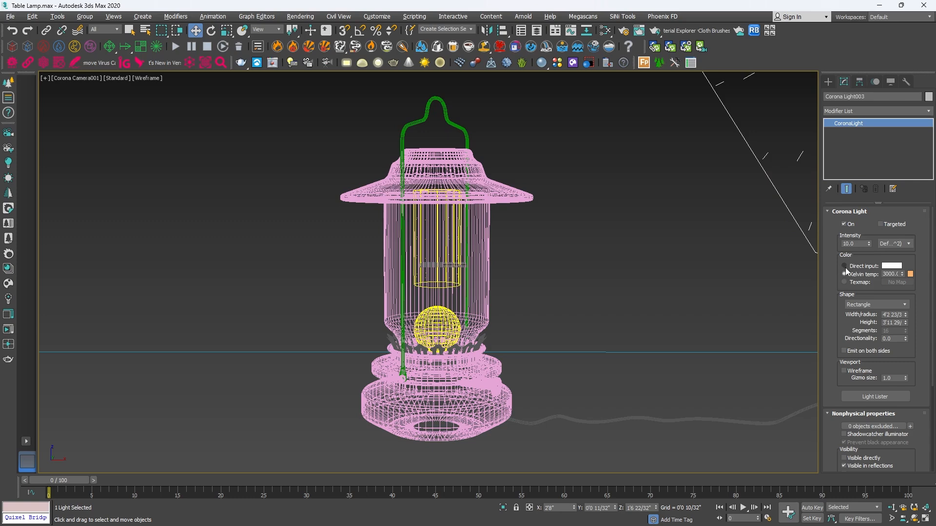
left_click(844, 266)
key("alt+w")
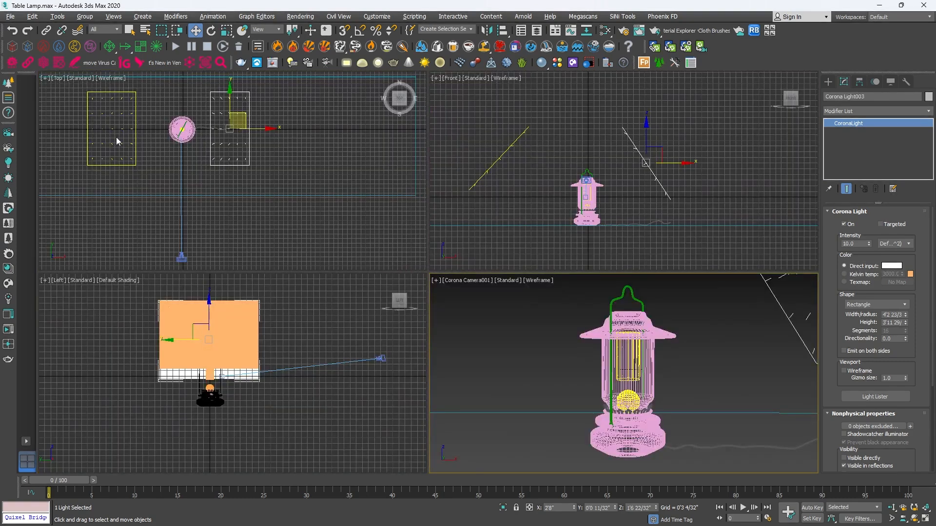
left_click(127, 163)
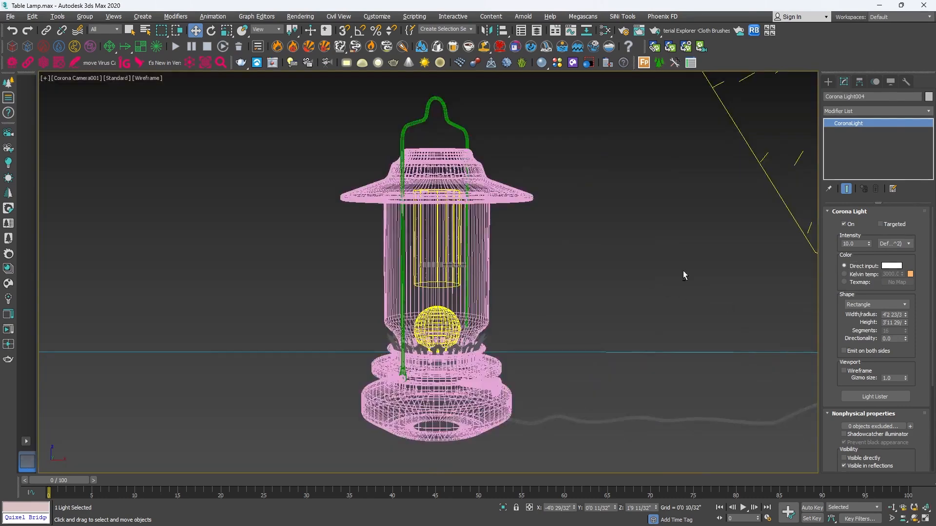
Move both rectangular lights slightly up and farther out from the lamp in the Front view
key("alt+w")
right_click(629, 156)
left_click(641, 156)
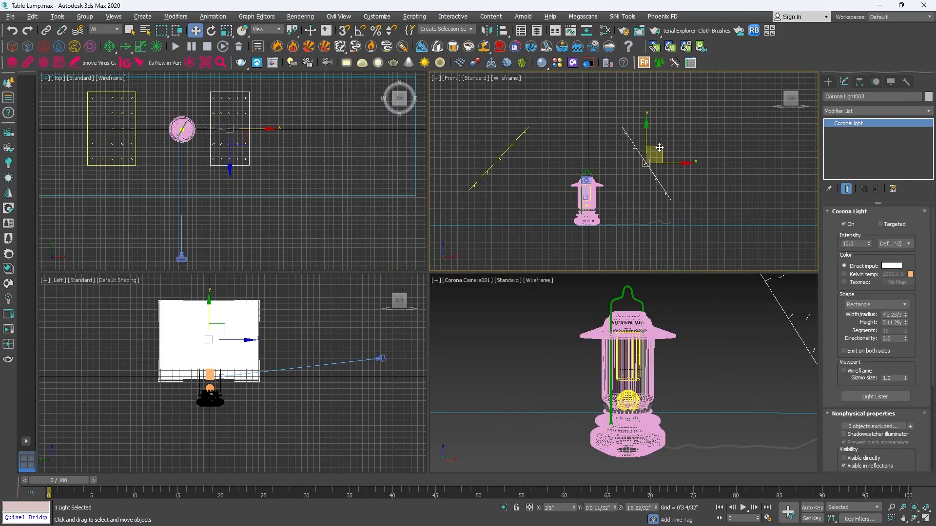
left_click_drag(656, 155, 674, 133)
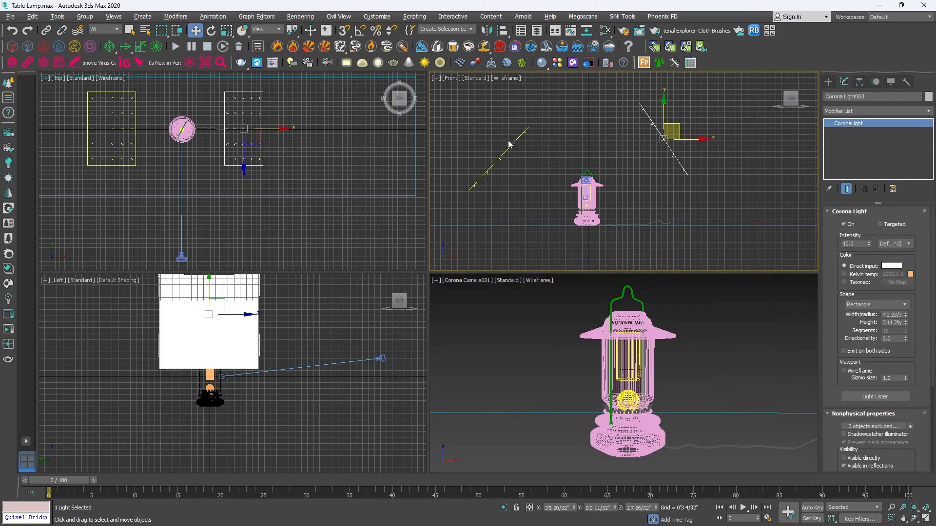
left_click(511, 169)
left_click_drag(510, 169, 496, 158)
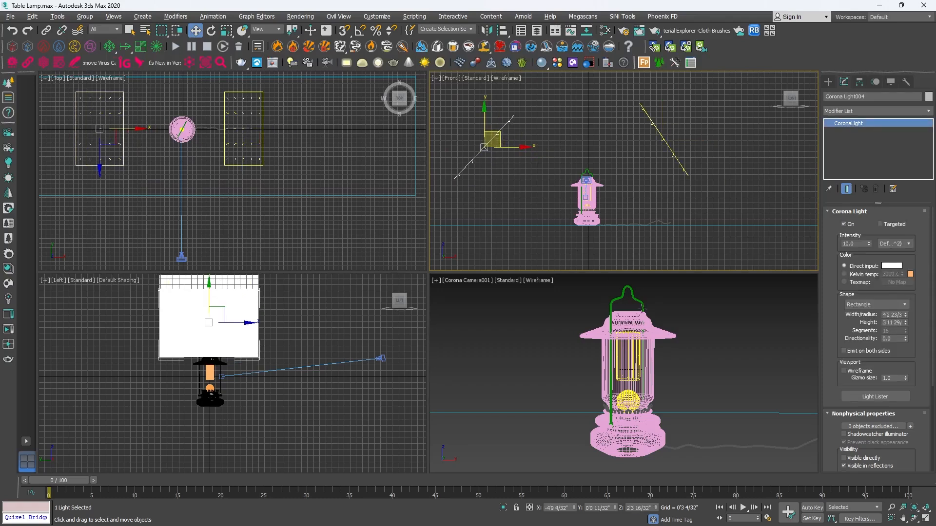
Render the camera view to check the two side lights, and close the render window
right_click(661, 318)
key("alt+w")
key("shift+q")
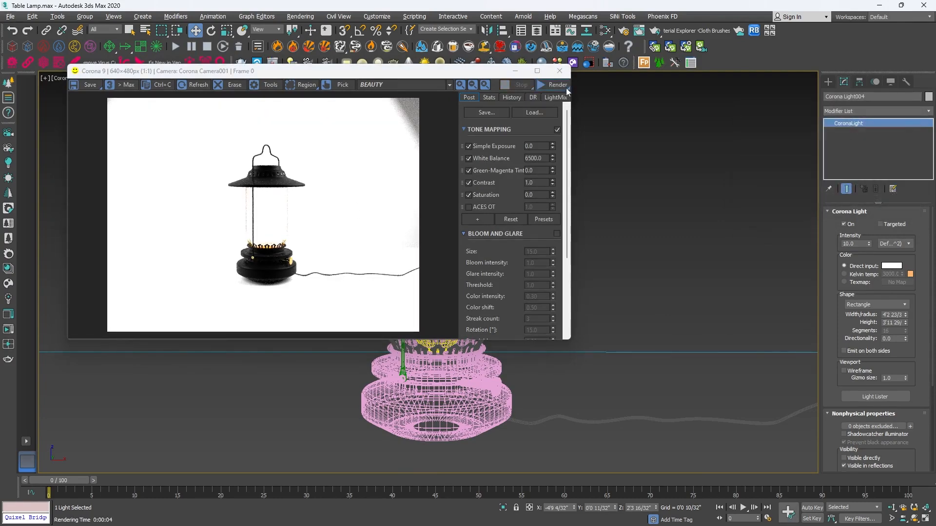
left_click(559, 71)
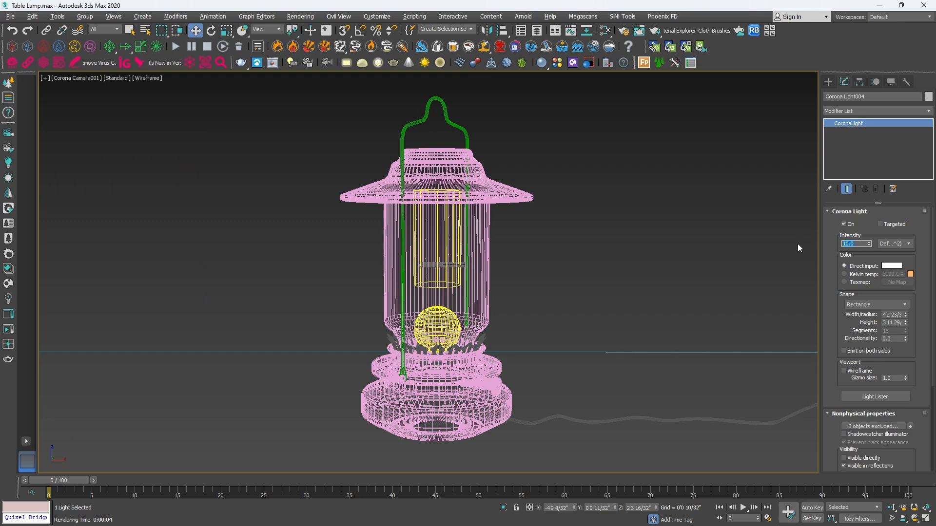
Set the intensity of both rectangular lights to 3.0
type("3.0")
key("Return")
key("alt+w")
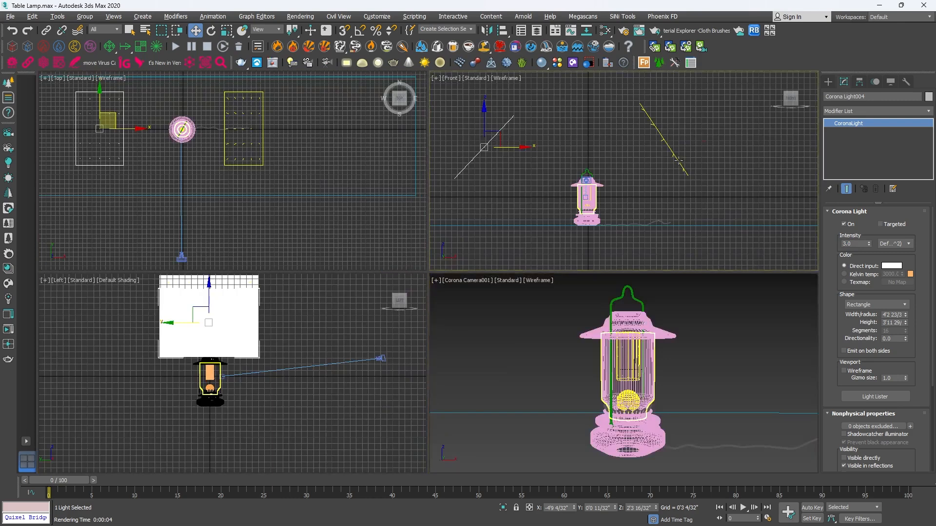
left_click(677, 159)
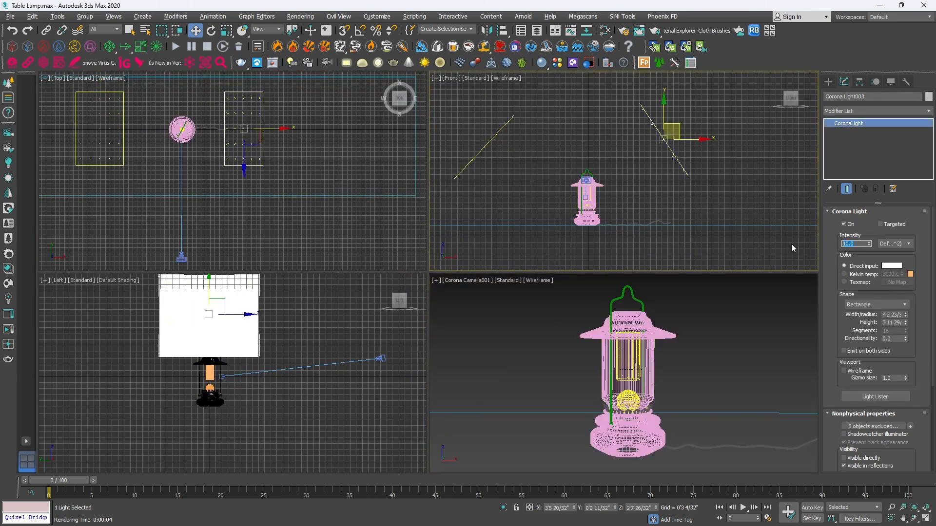
type("3.0")
key("Return")
Render the camera view with the dimmer side lights and examine the lamp's glass and base up close
right_click(683, 343)
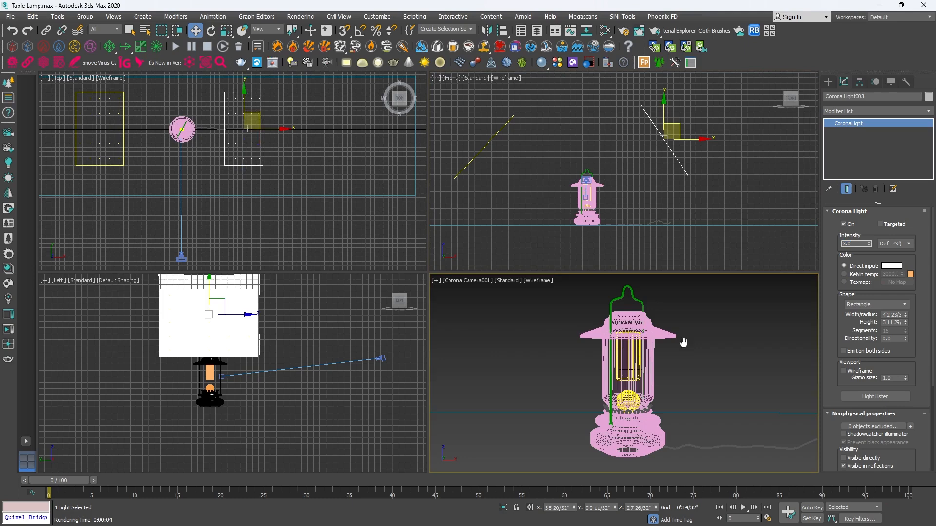
key("alt+w")
key("shift+q")
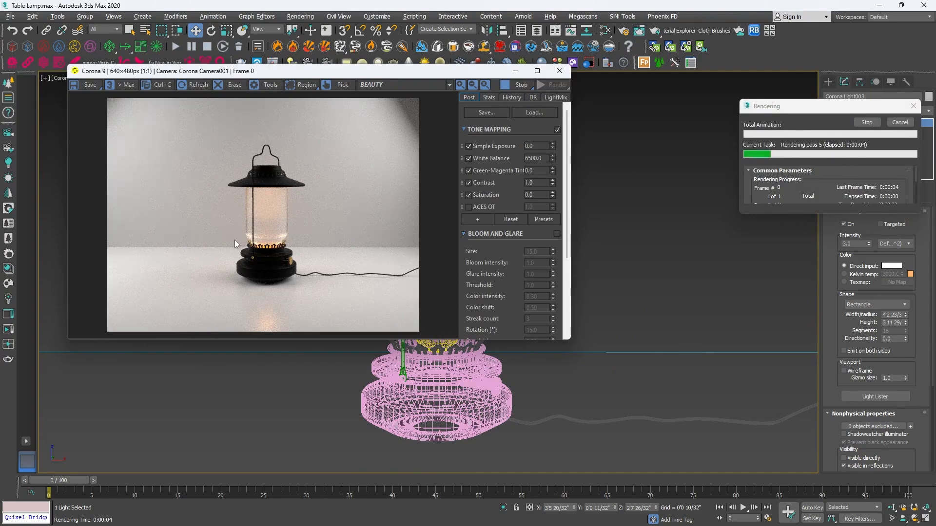
scroll(236, 239, "up", 1)
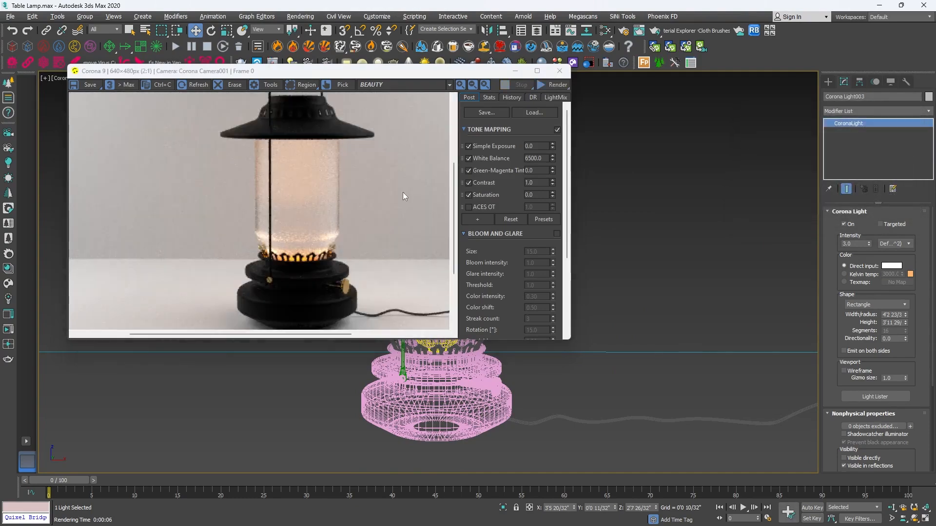
Select both rectangular side lights and scale them down along the Y axis in the Top view
left_click(559, 73)
key("alt+w")
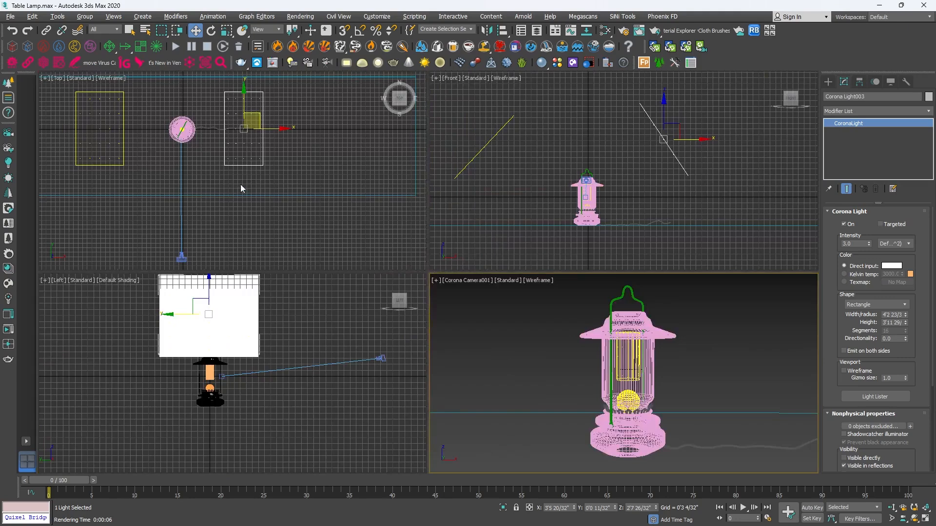
left_click(122, 150, "ctrl")
middle_click_drag(167, 161, 213, 153)
key("alt+w")
key("r")
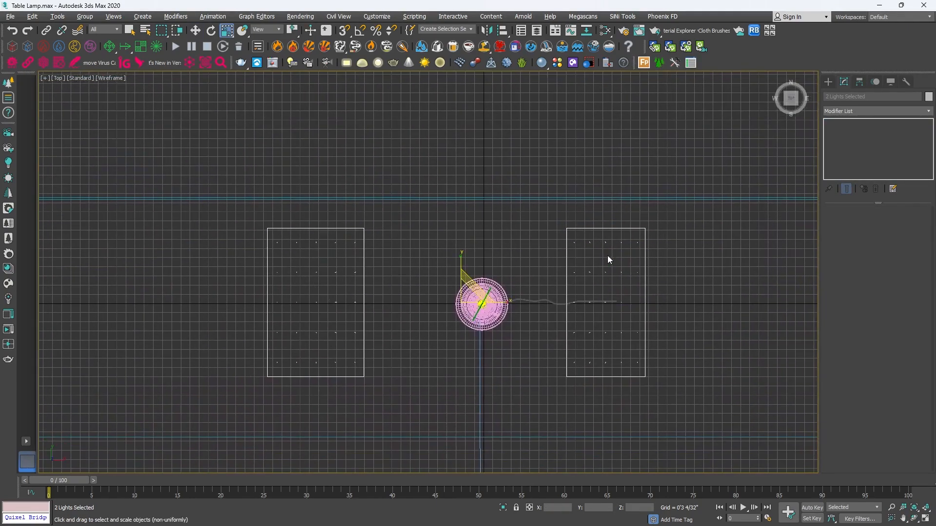
left_click_drag(459, 265, 458, 276)
Move both rectangular lights along the Y axis toward the camera in the Top view, placing them in front of the lamp
key("w")
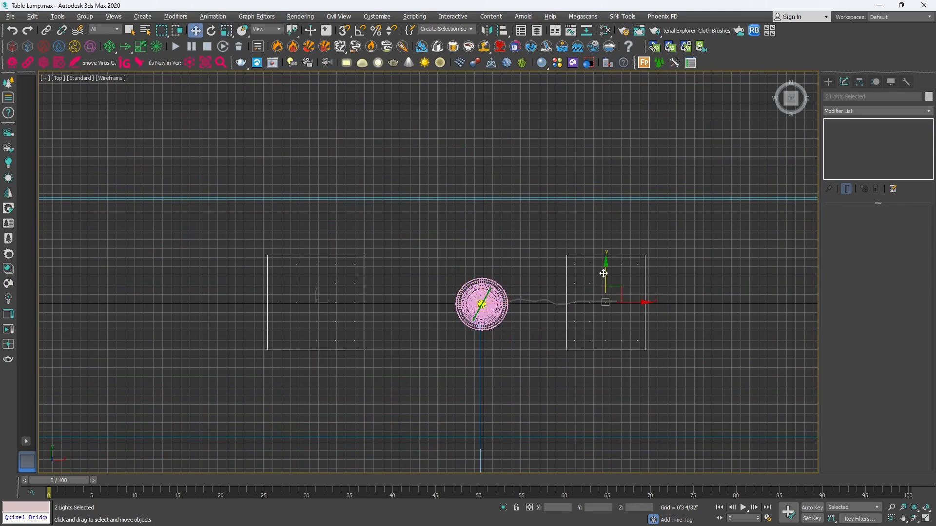
left_click_drag(603, 273, 602, 328)
key("alt+w")
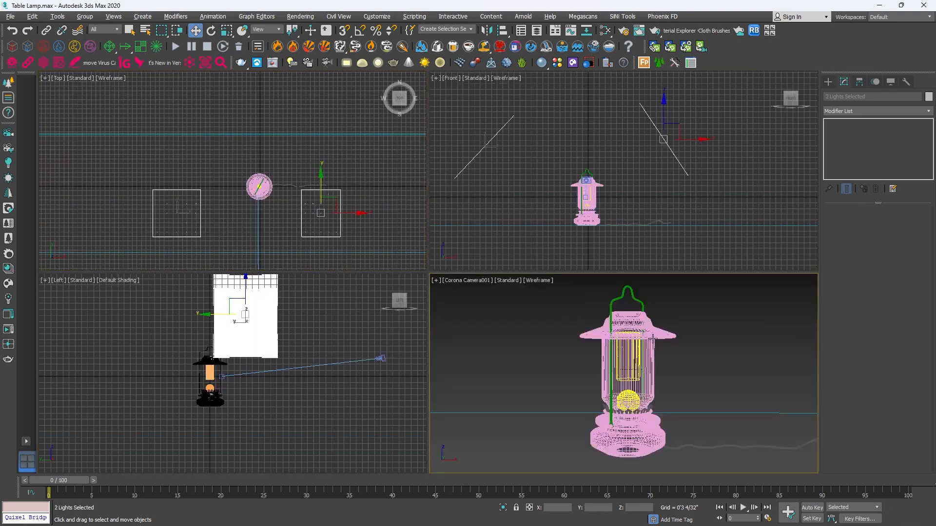
Render the camera view with the shortened side lights, examine the lamp's shade, glass and base up close, and close the render window
key("alt+w")
key("shift+q")
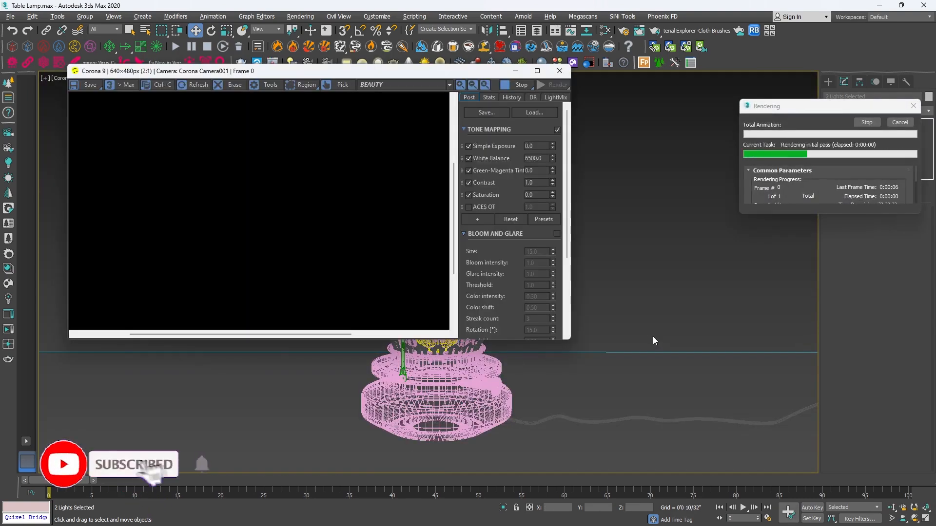
scroll(328, 218, "down", 1)
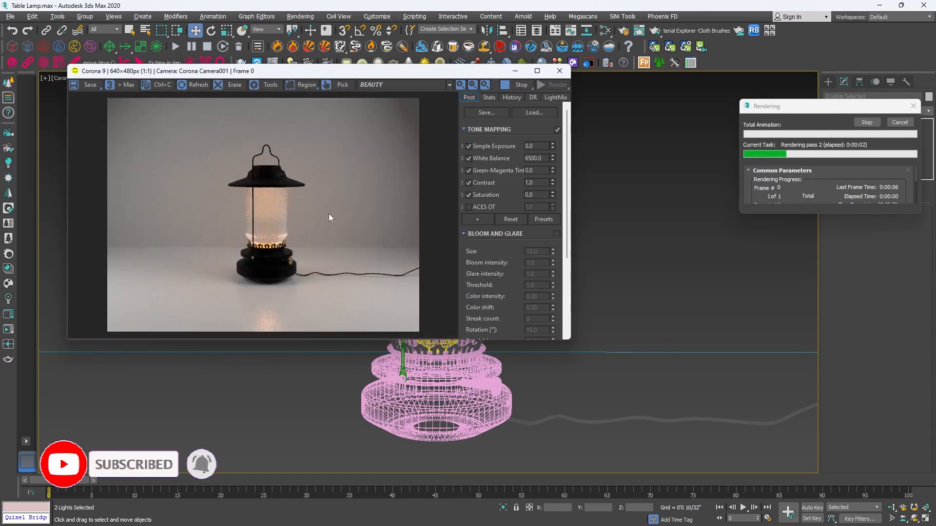
scroll(262, 164, "up", 2)
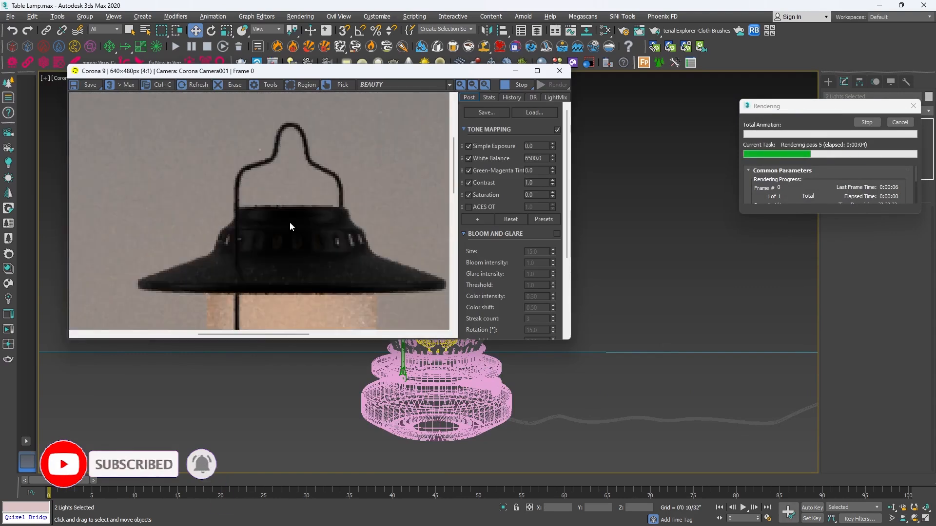
scroll(289, 226, "down", 2)
scroll(268, 262, "up", 1)
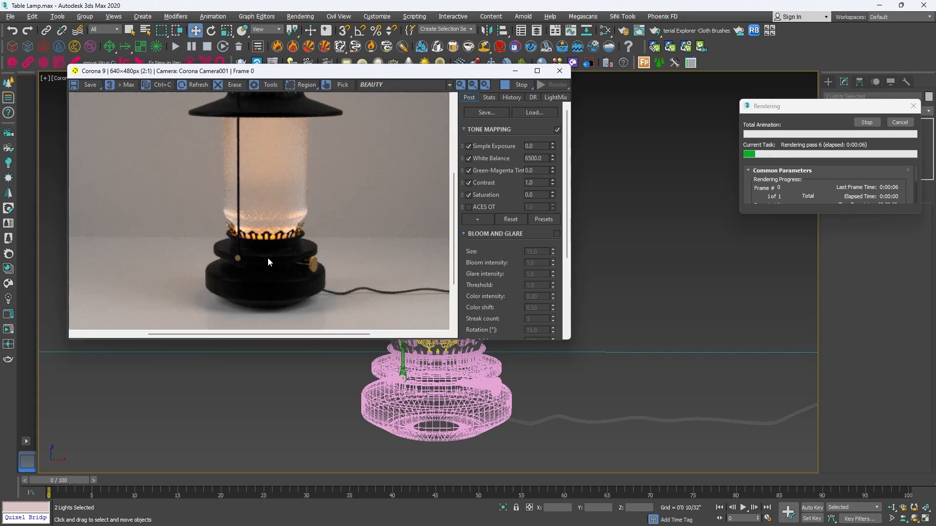
scroll(271, 240, "up", 1)
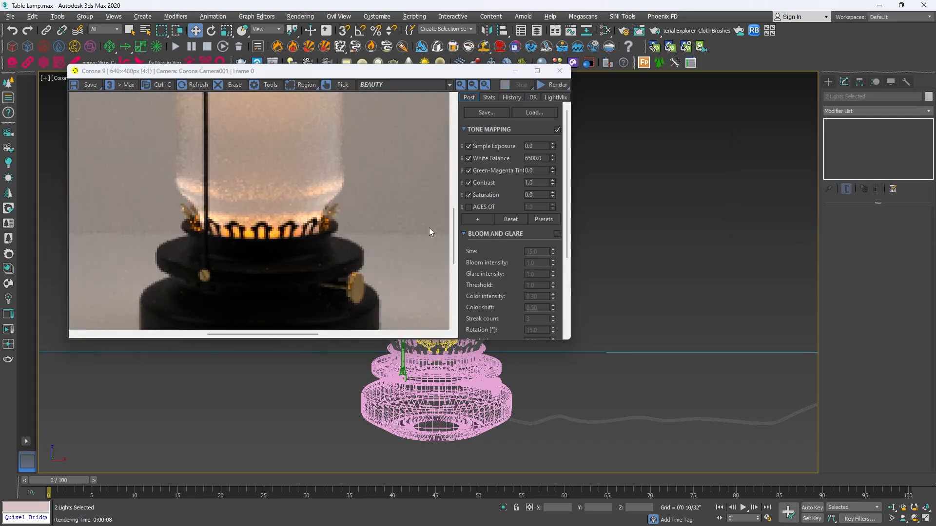
left_click(559, 71)
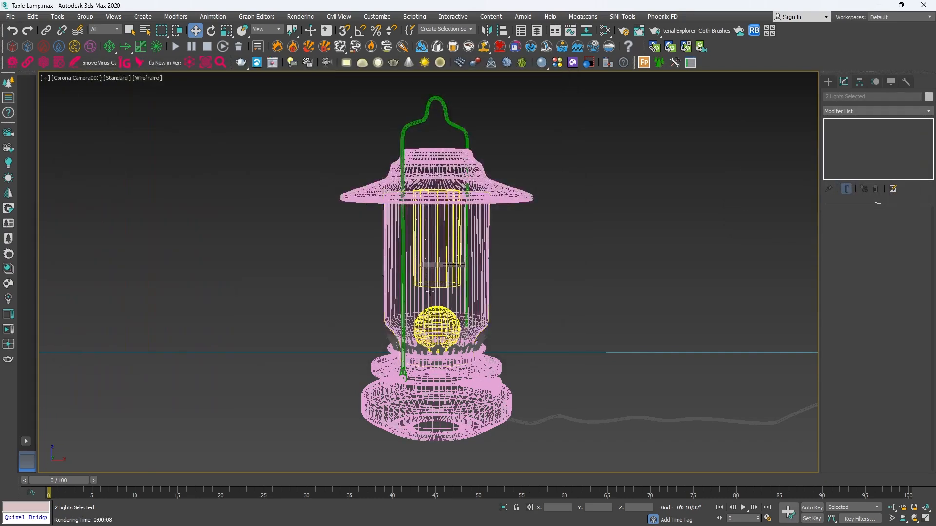
Select the sphere light inside the glass, compare it with the reference photo, and make the light visible in refractions
key("alt+w")
key("alt+w")
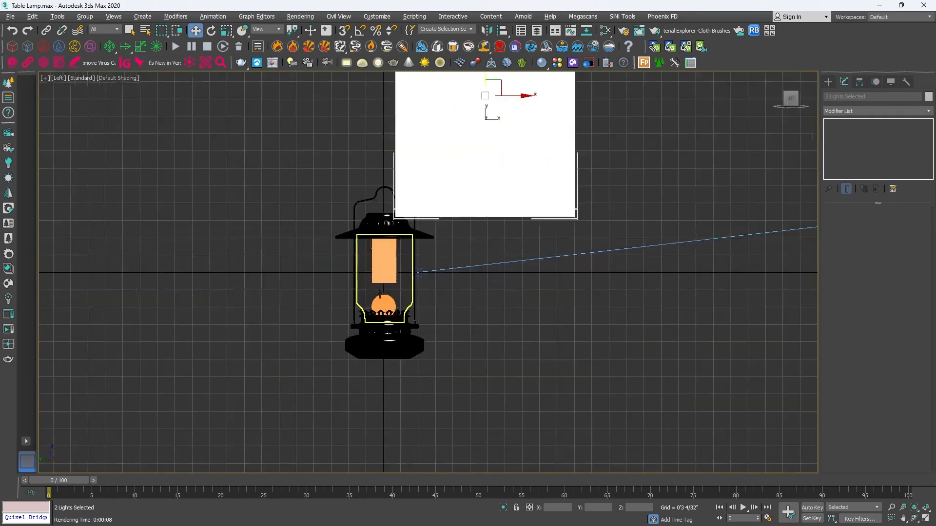
scroll(380, 294, "up", 5)
key("F3")
left_click(398, 301)
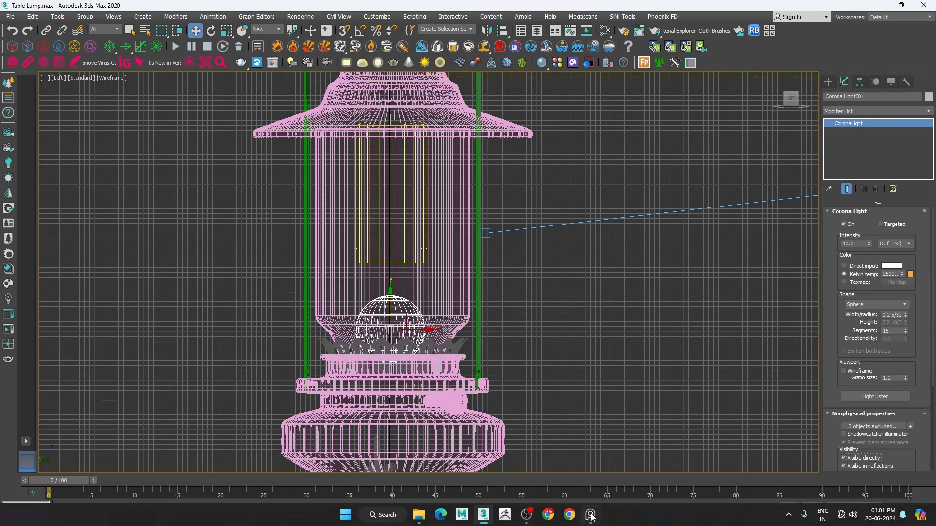
left_click(591, 515)
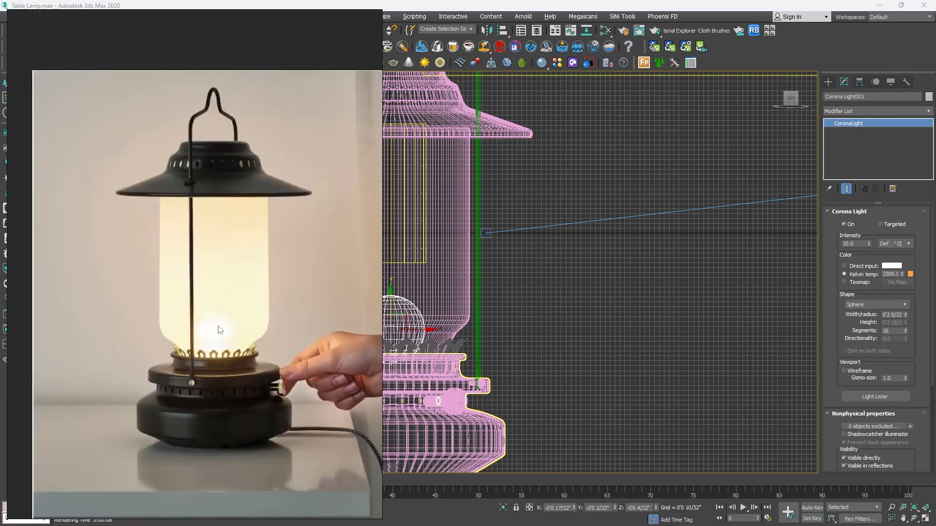
left_click(591, 516)
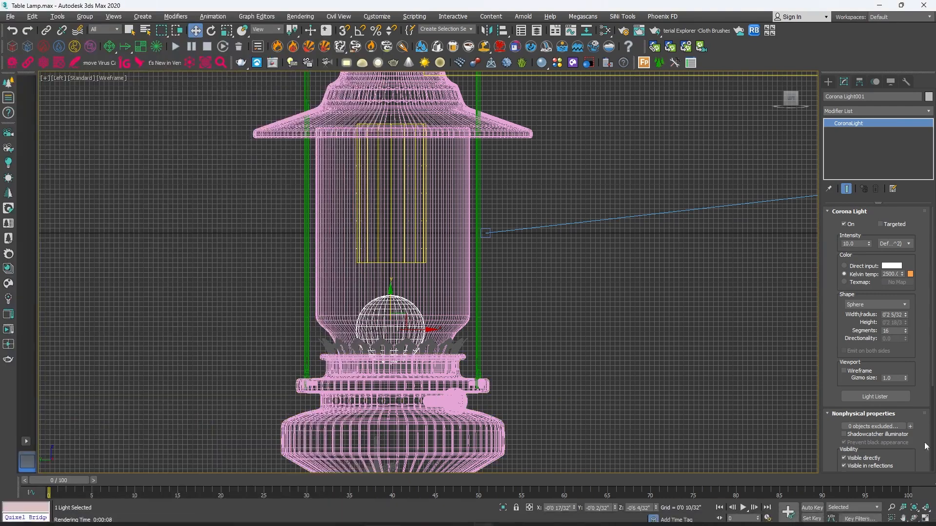
scroll(926, 424, "down", 3)
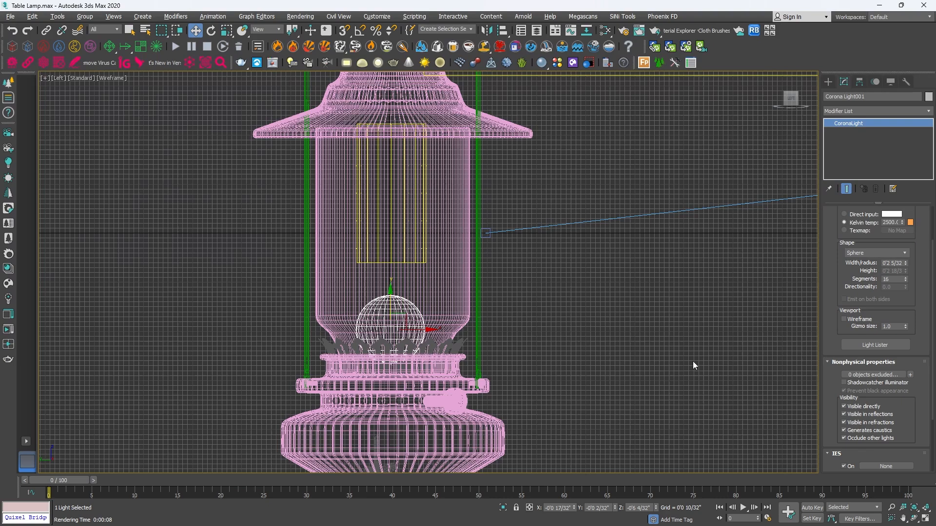
Render the camera view to check the sphere light's glow through the glass, and close the render window
key("alt+w")
key("alt+w")
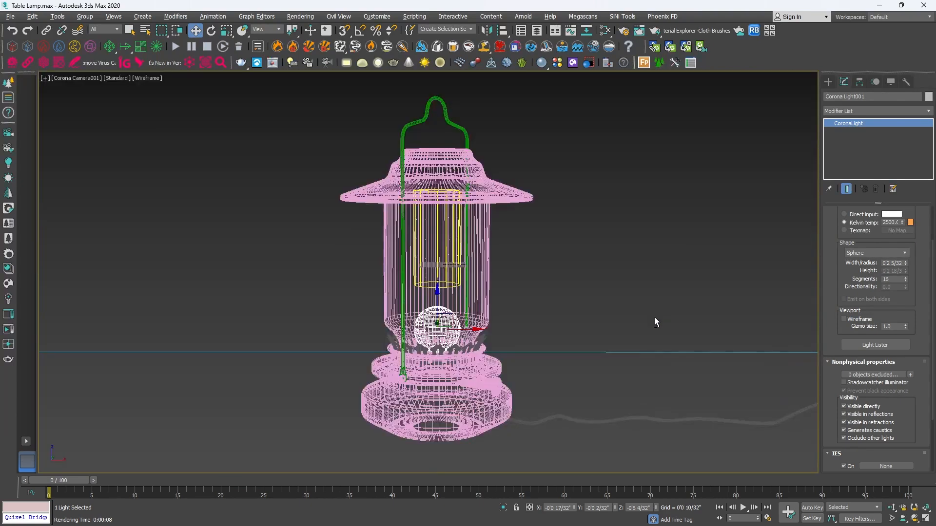
key("shift+q")
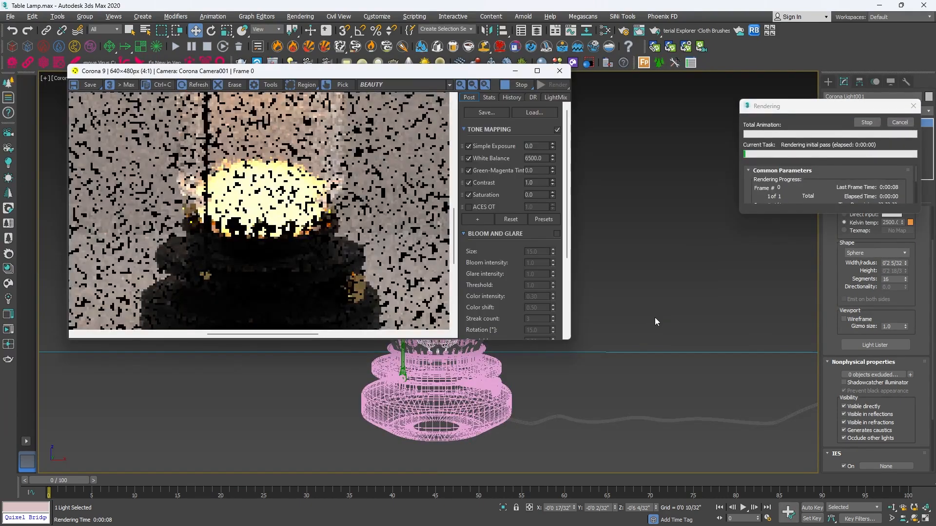
scroll(315, 226, "down", 2)
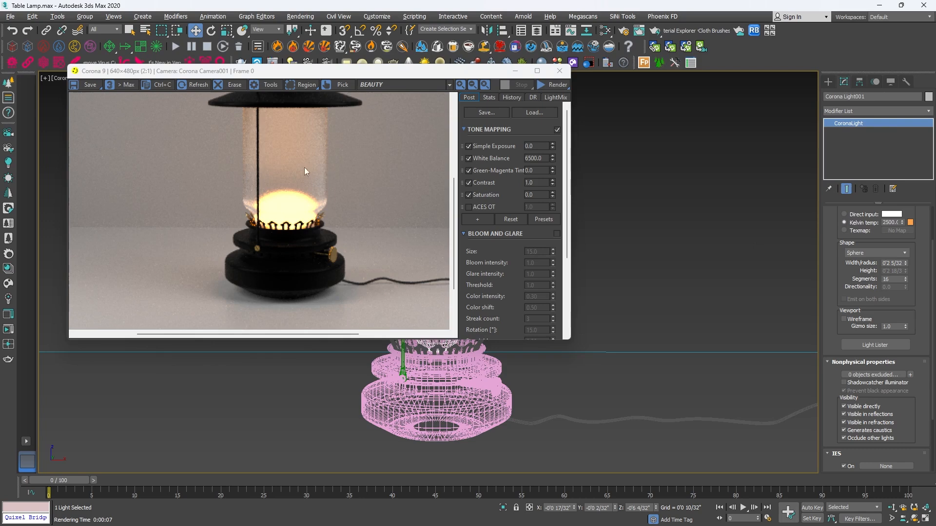
left_click(559, 71)
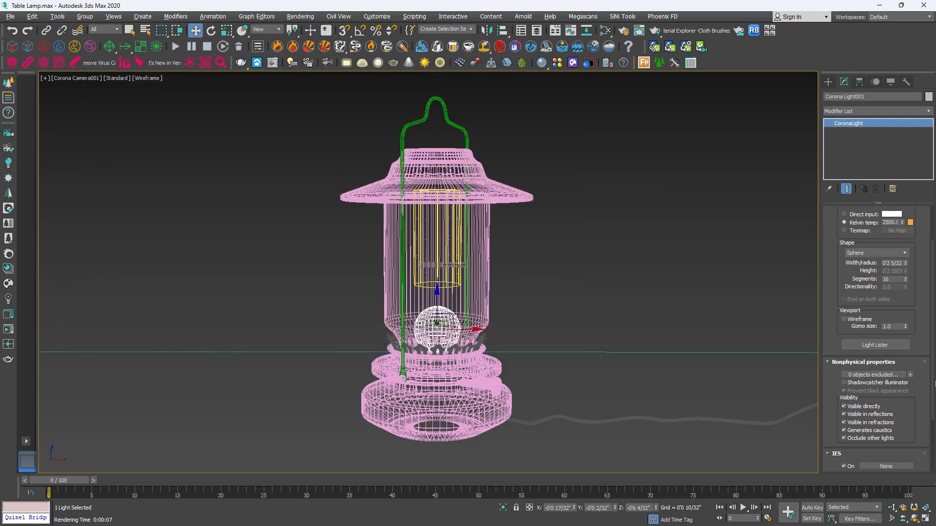
Scale the sphere light down uniformly to about 81% and set its intensity to 5.0
left_click_drag(931, 385, 931, 349)
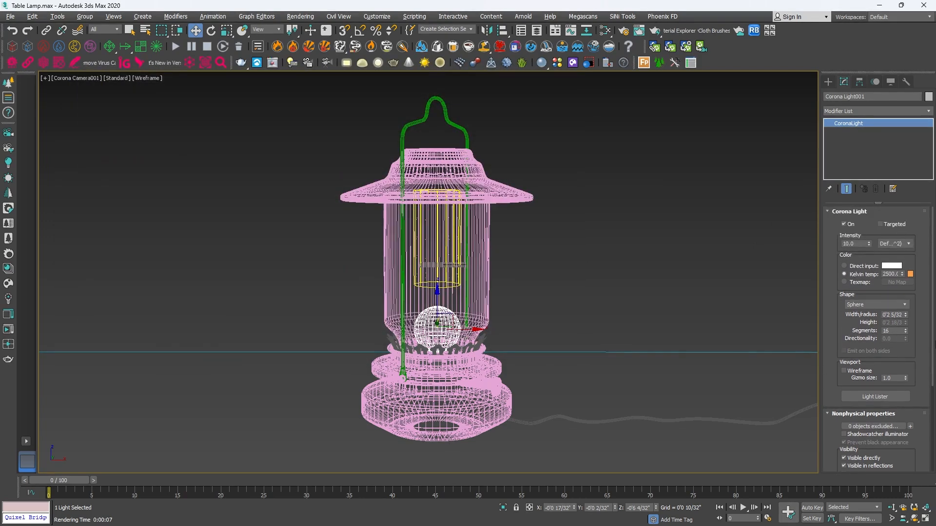
double_click(858, 245)
key("r")
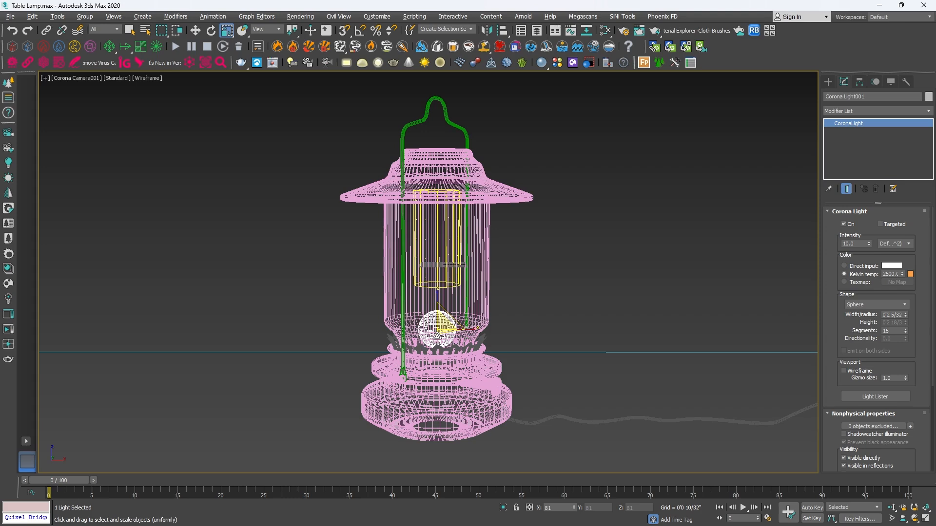
key("w")
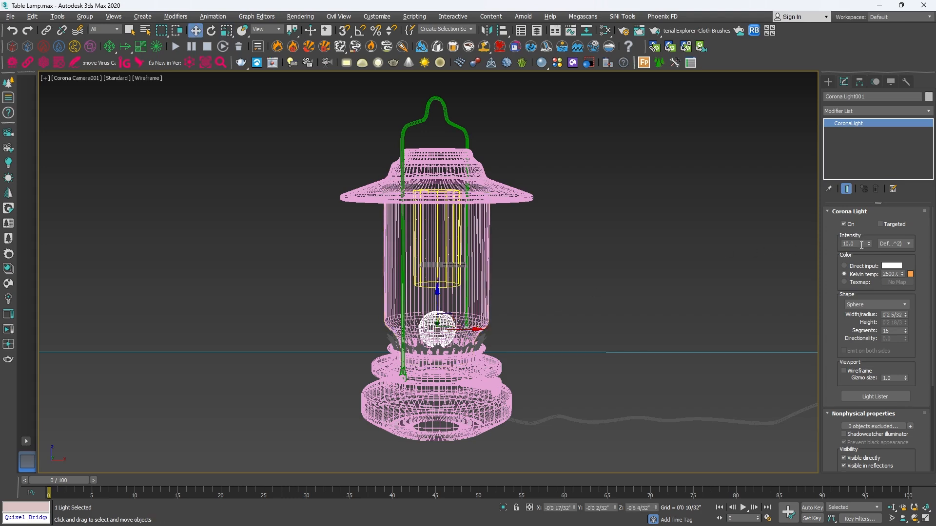
double_click(858, 244)
type("5.0")
key("Return")
Render the camera view with the smaller, dimmer sphere light, compare the whole lamp and its glass up close, and close the render window
key("alt+w")
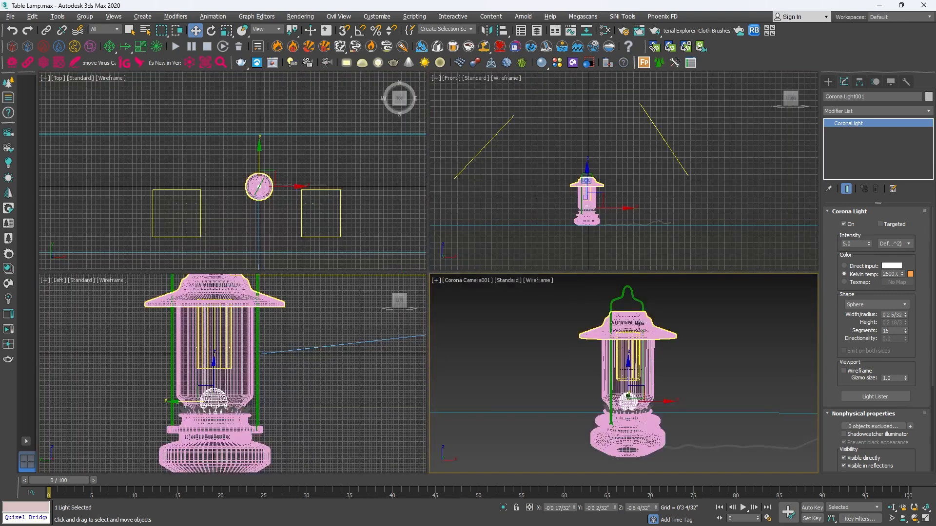
key("alt+w")
key("shift+q")
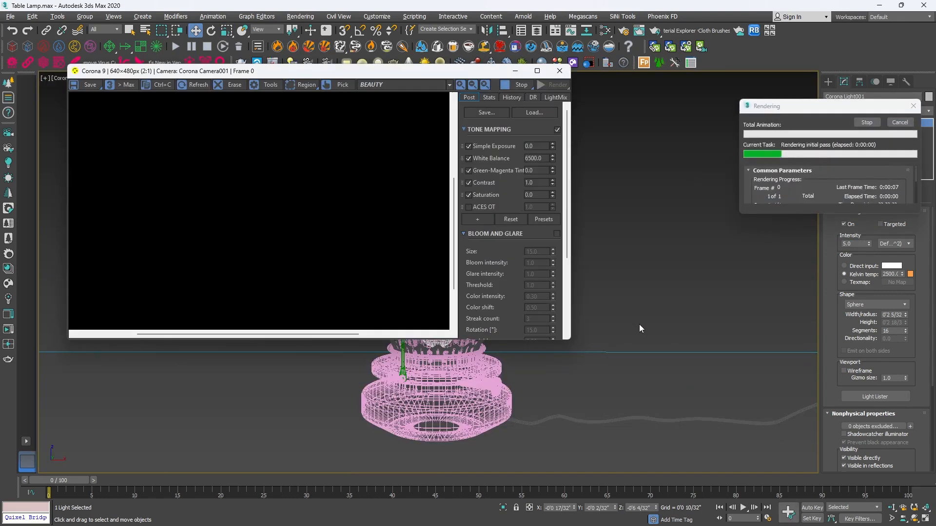
scroll(273, 224, "down", 1)
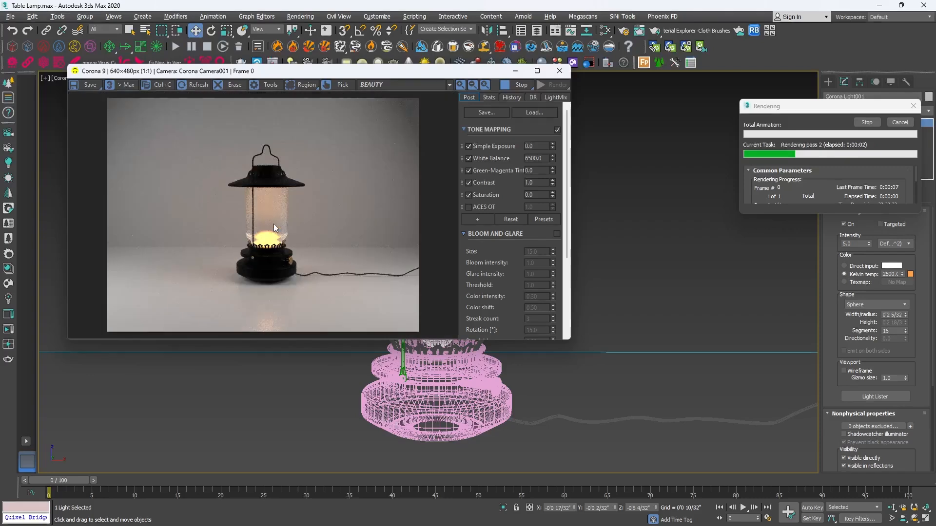
scroll(274, 228, "up", 1)
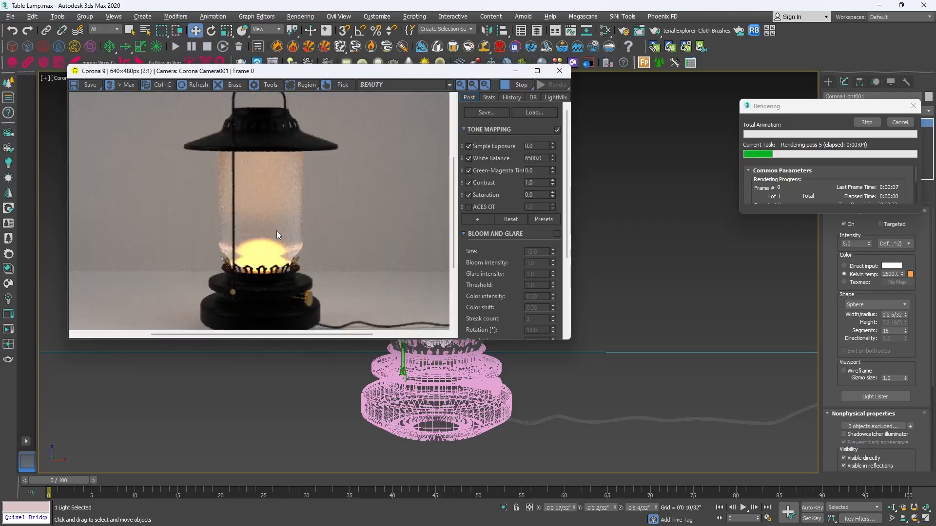
left_click(560, 71)
Open the Glass Frosted material's parameters in the Slate Material Editor
key("m")
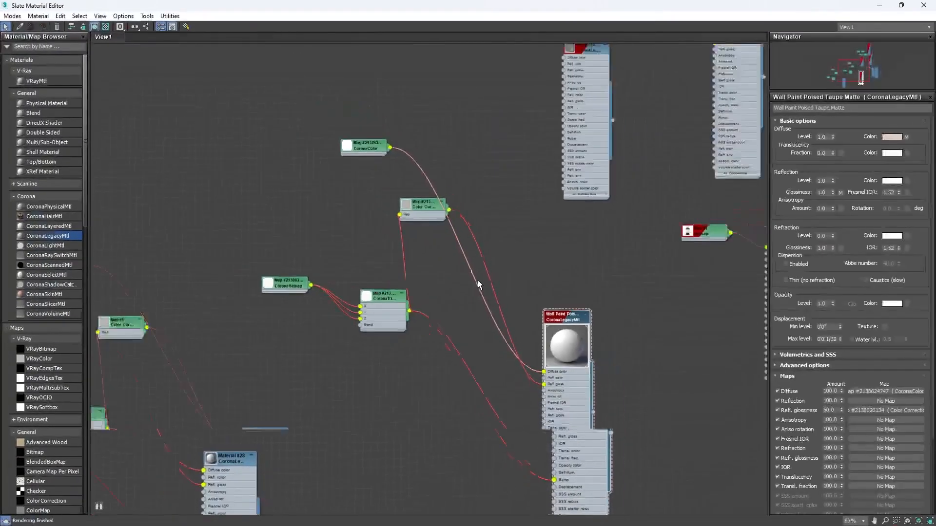
scroll(478, 281, "down", 3)
middle_click_drag(560, 142, 393, 272)
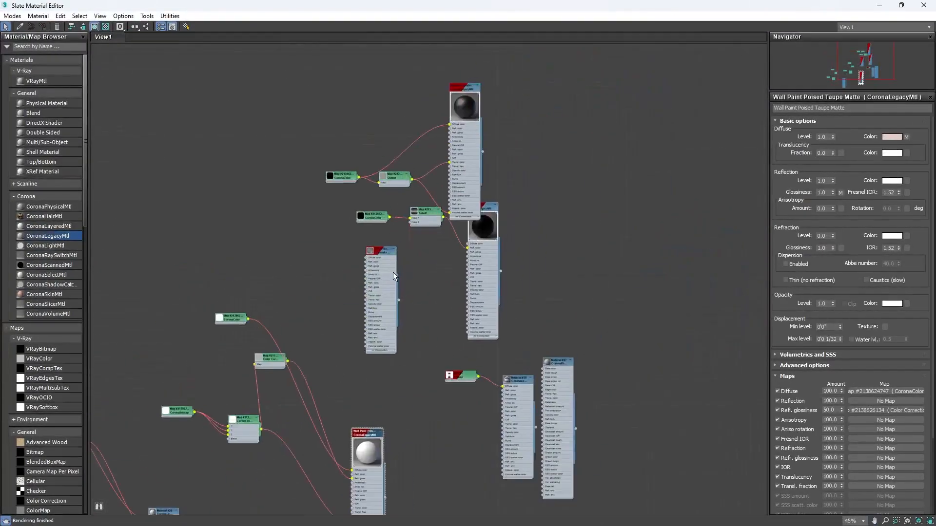
scroll(392, 272, "up", 4)
left_click(363, 228)
double_click(364, 228)
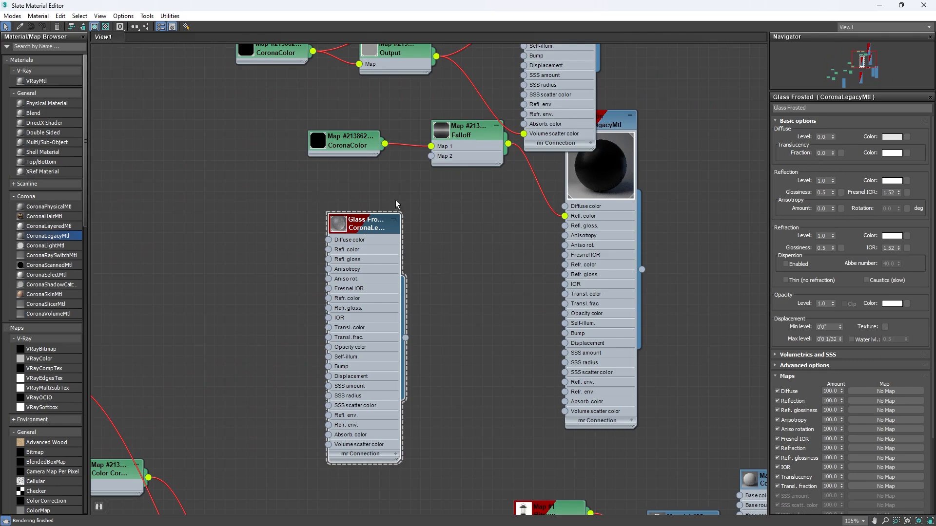
middle_click_drag(396, 200, 402, 240)
scroll(402, 240, "up", 1)
Try a grey reflection color on the Glass Frosted material, and close the material editor
left_click(891, 181)
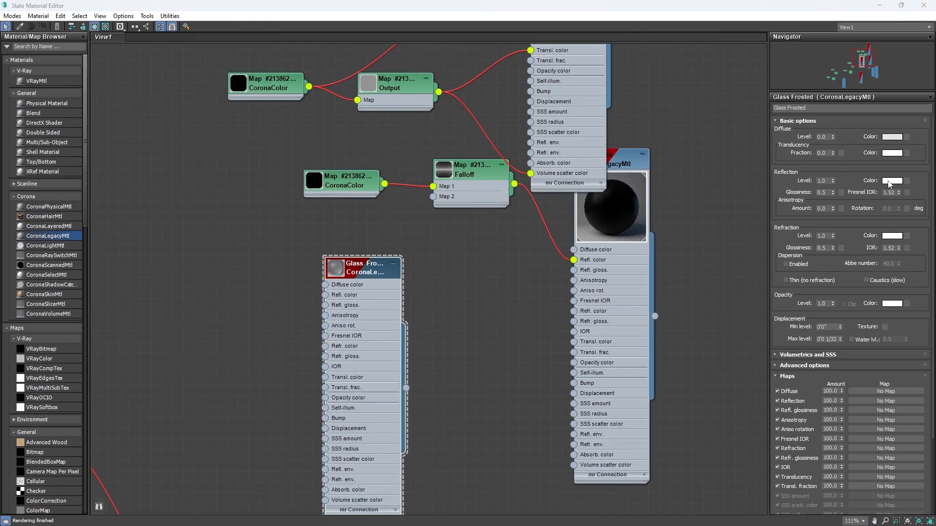
left_click_drag(454, 207, 552, 220)
left_click_drag(531, 291, 531, 284)
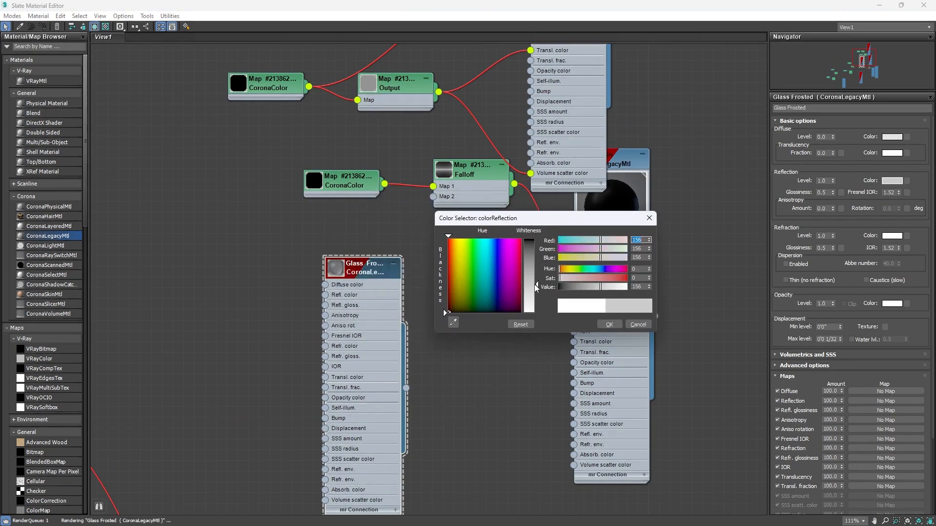
left_click(631, 324)
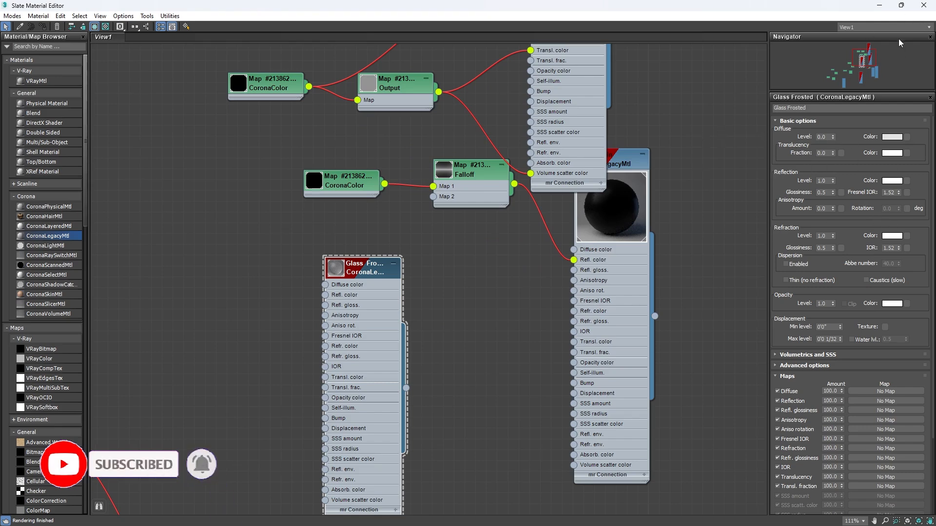
left_click(923, 6)
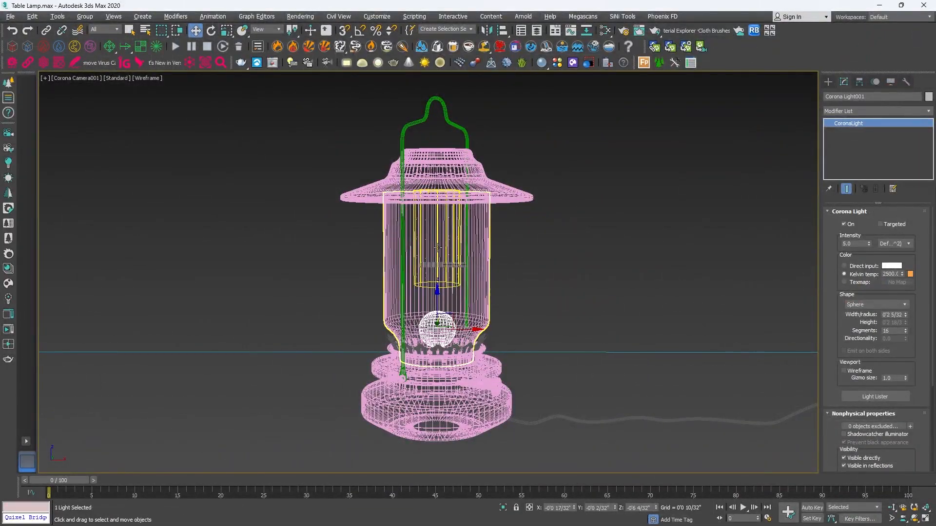
key("F10")
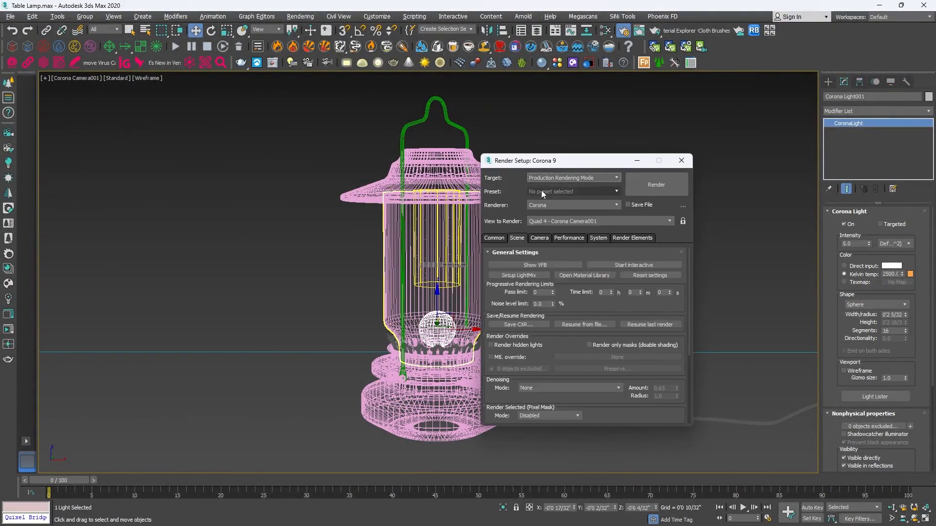
left_click(682, 161)
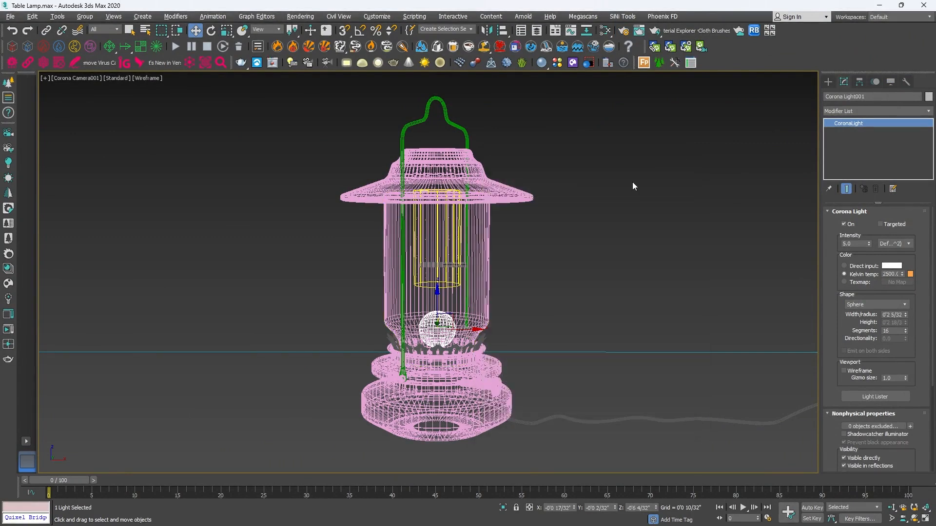
Render the camera view, add Reinhard Highlight Compression to the tone mapping at 10.0, inspect the glowing glass, and close the render window
key("shift+q")
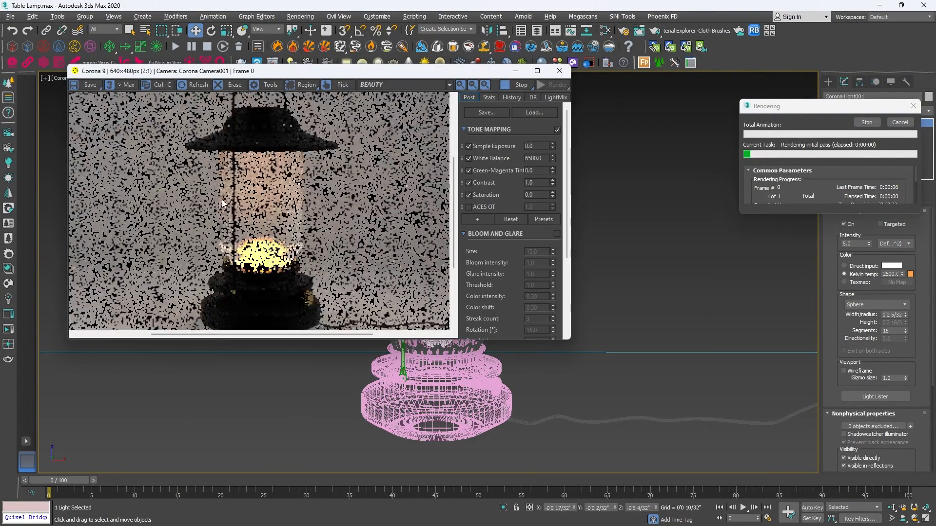
scroll(214, 196, "down", 1)
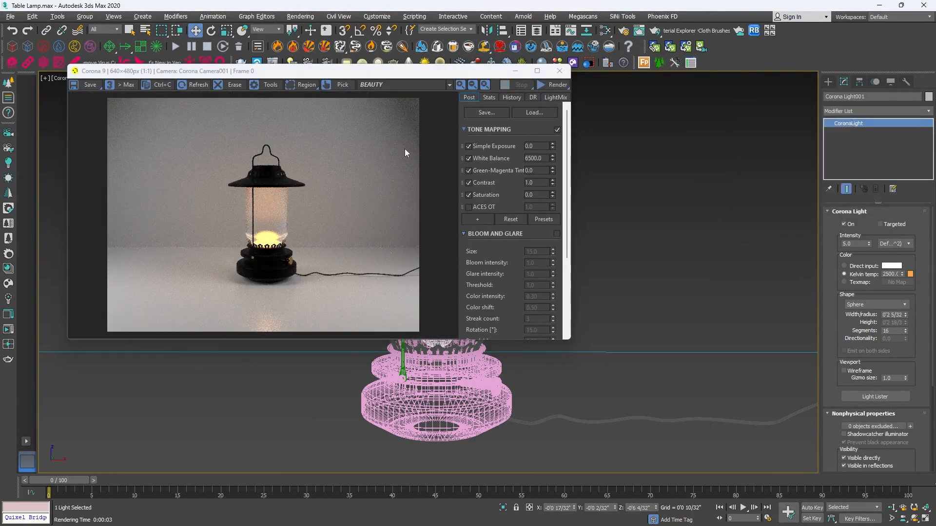
left_click(479, 219)
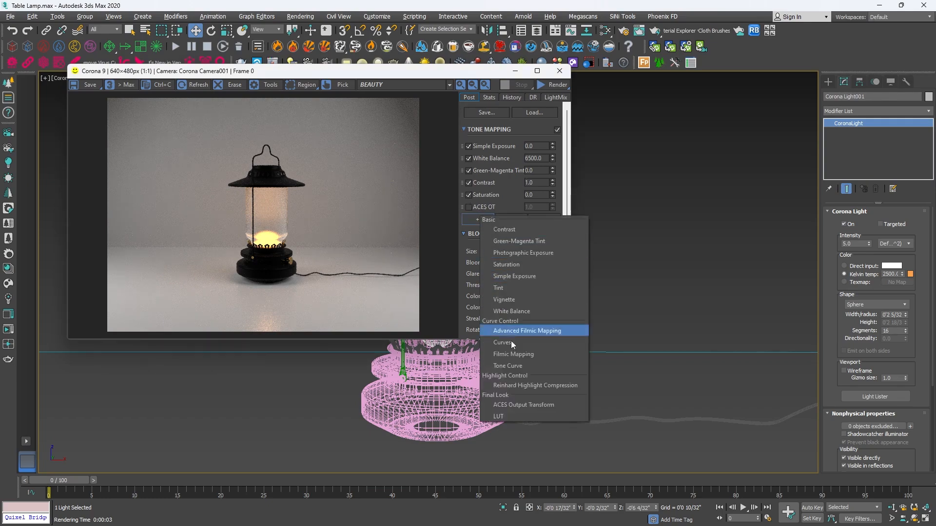
left_click(549, 385)
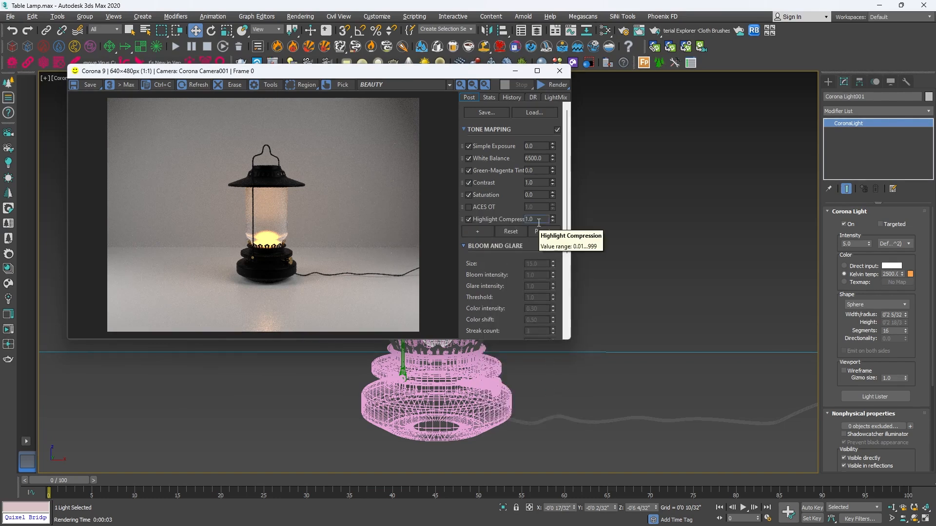
left_click_drag(542, 218, 504, 218)
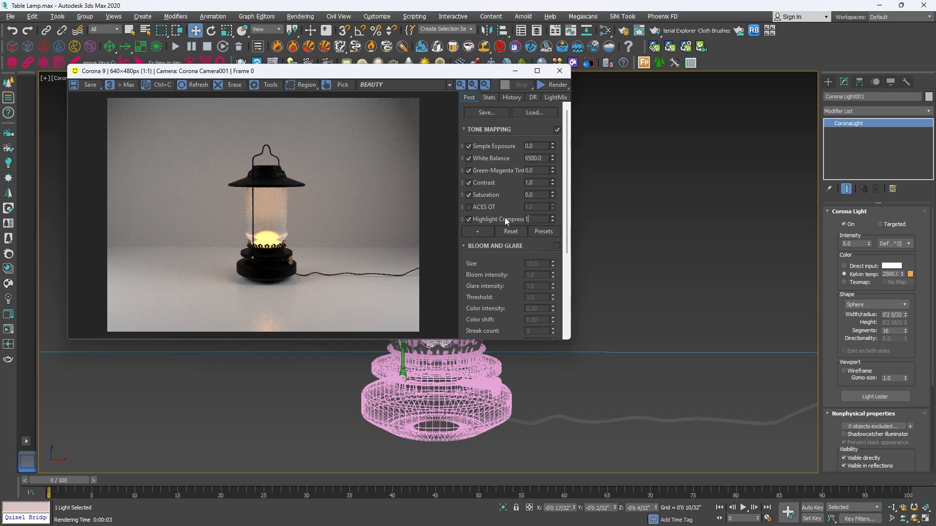
key("Return")
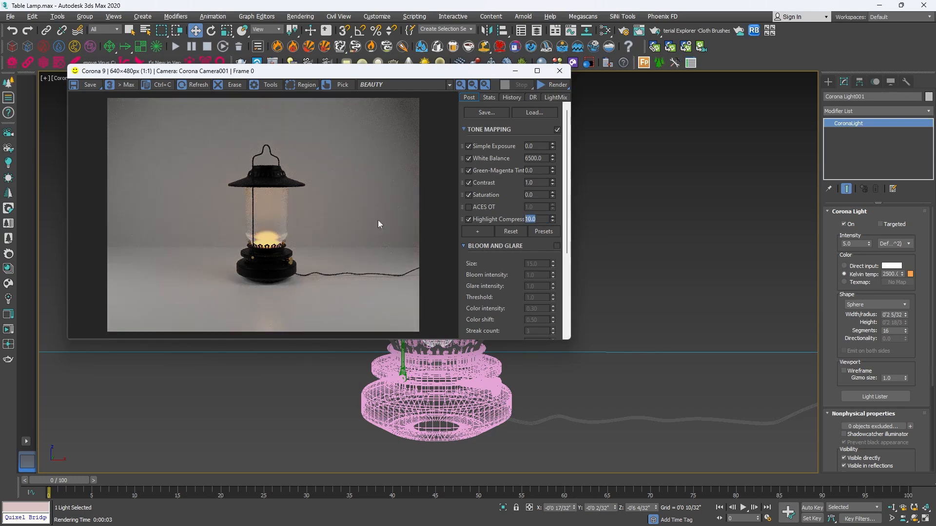
scroll(253, 245, "up", 2)
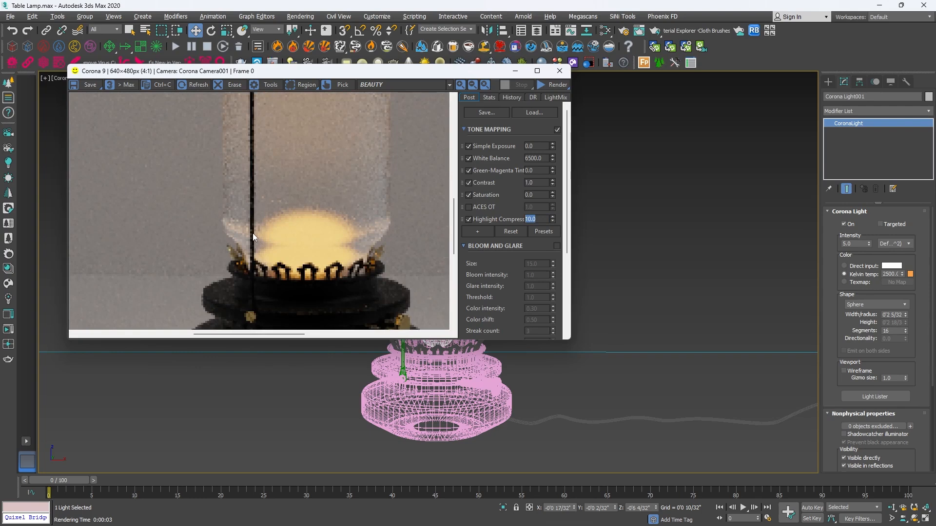
scroll(252, 234, "down", 1)
left_click(560, 71)
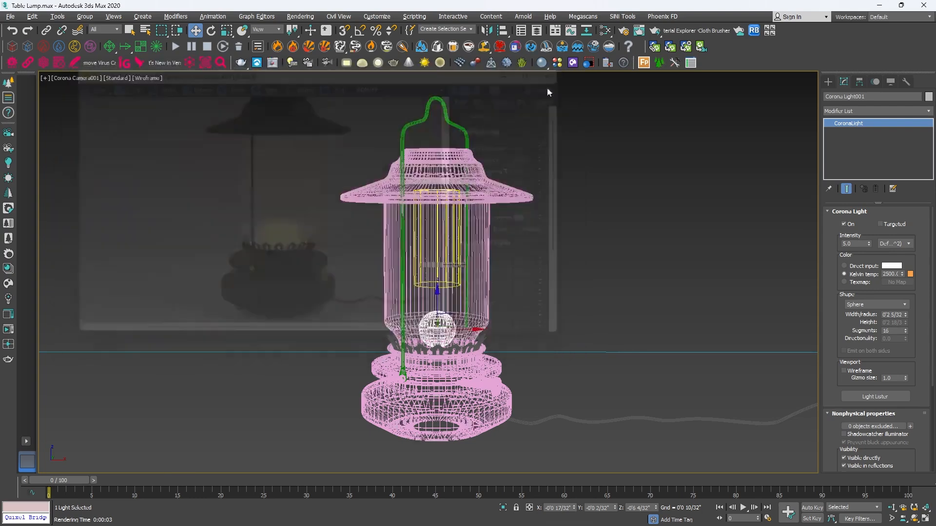
Restrict selection to lights, select the cylinder light inside the shaded lamp, and set its intensity to 60
key("F3")
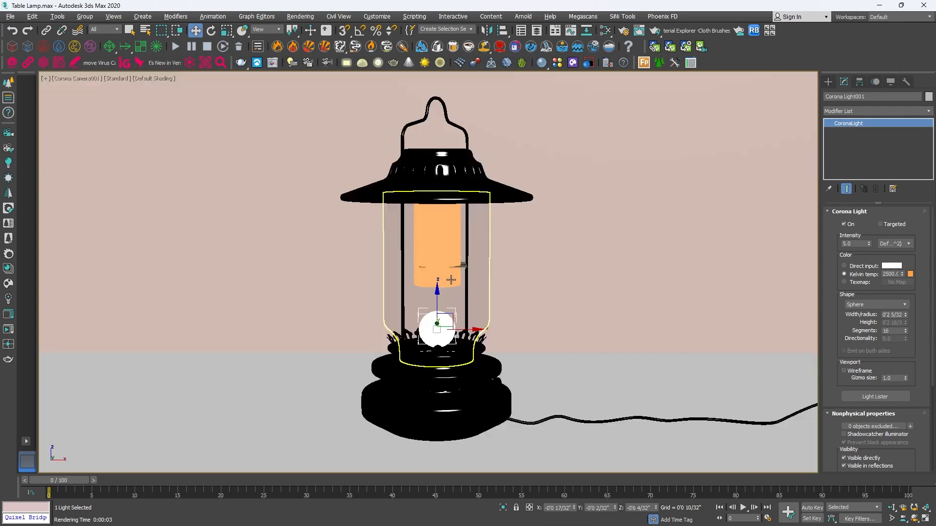
left_click(104, 30)
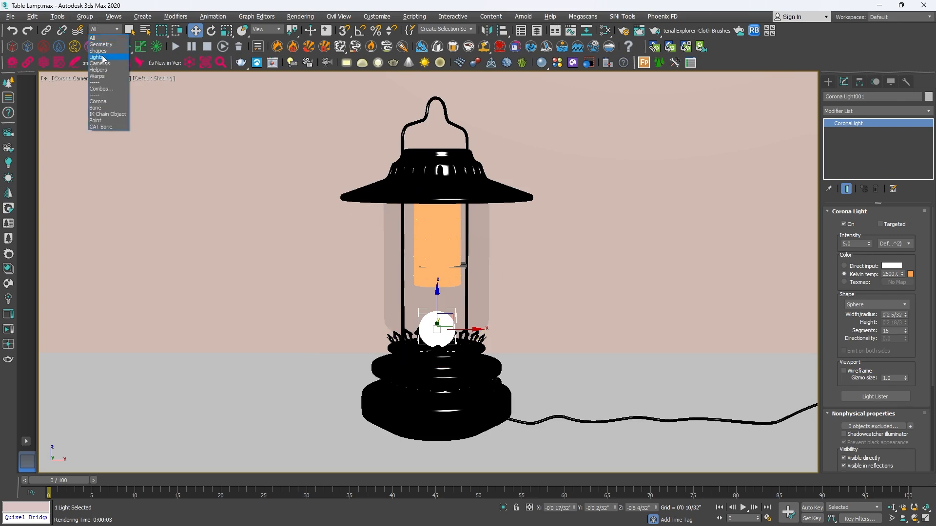
left_click(97, 57)
left_click(431, 217)
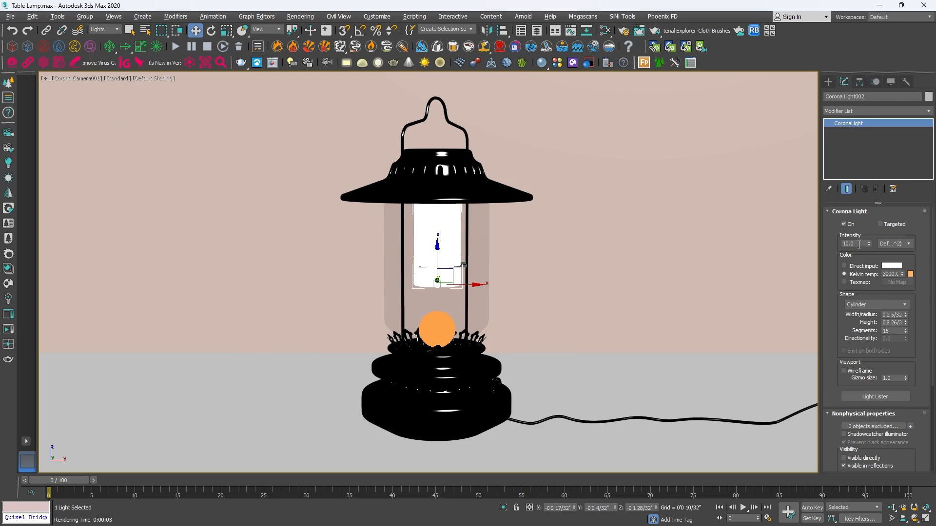
type("60")
key("Return")
key("alt+w")
key("alt+w")
Render the camera view with the brighter cylinder light, inspect the frosted glass up close, and close the render window
key("shift+q")
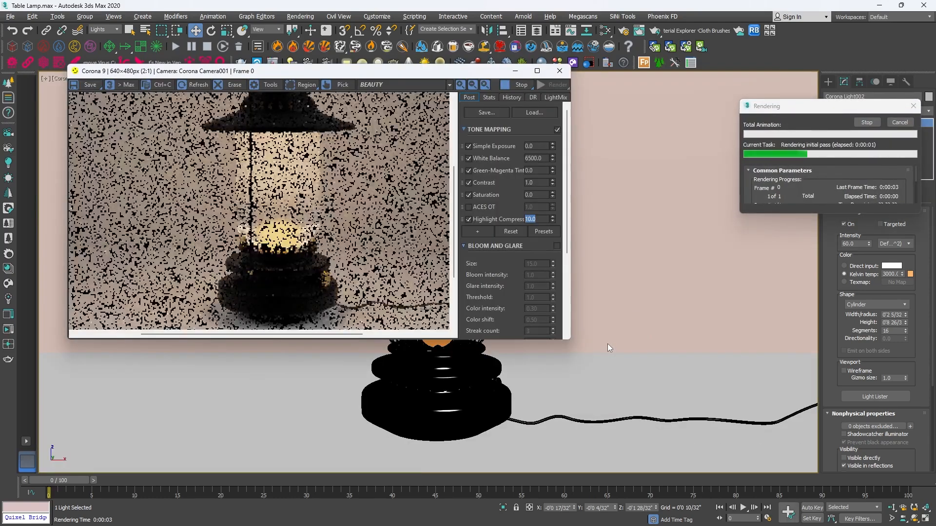
scroll(277, 210, "down", 1)
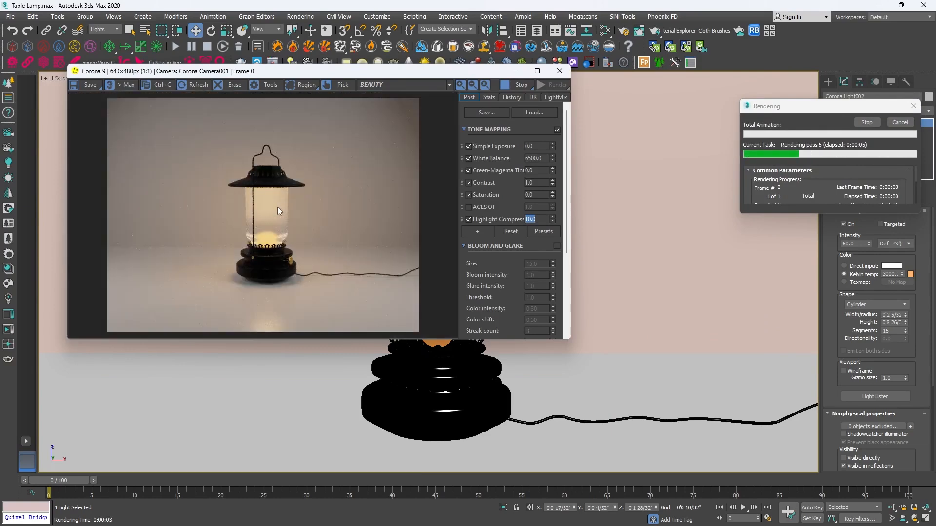
scroll(267, 235, "up", 1)
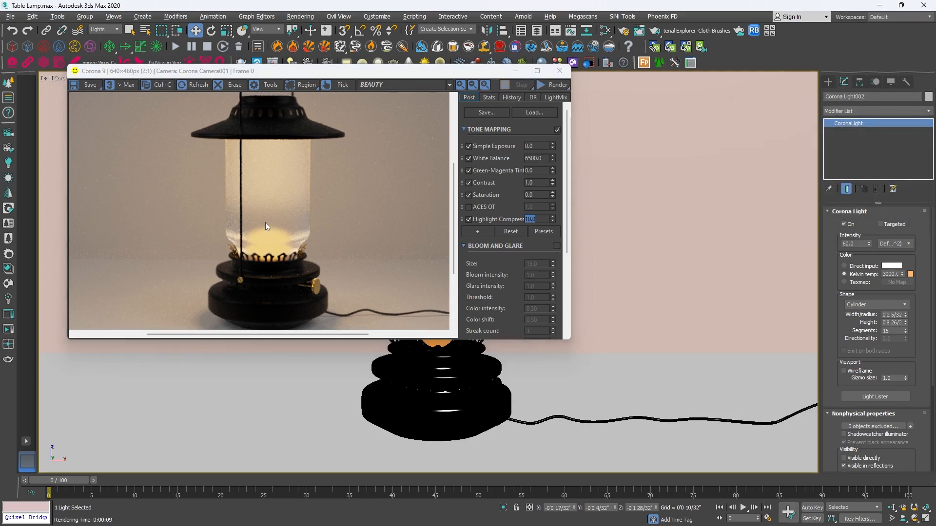
scroll(265, 222, "down", 1)
left_click(560, 70)
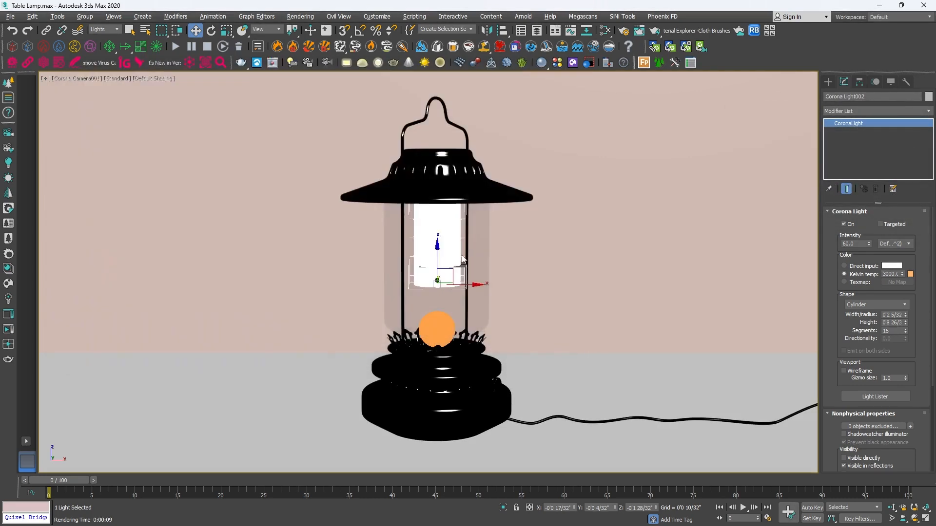
Set the sphere light's Kelvin temperature to 3000, render the camera view, and inspect the result in a maximized render window
key("F3")
left_click(437, 328)
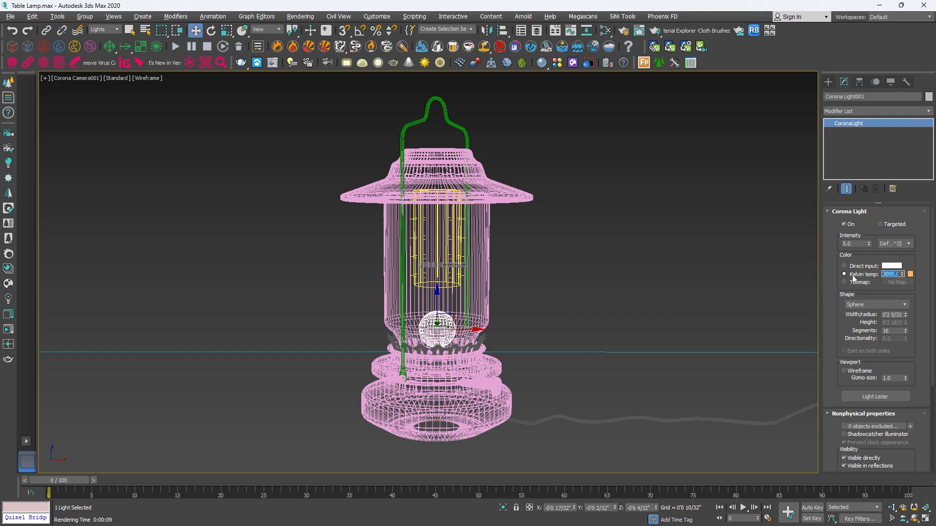
key("shift+q")
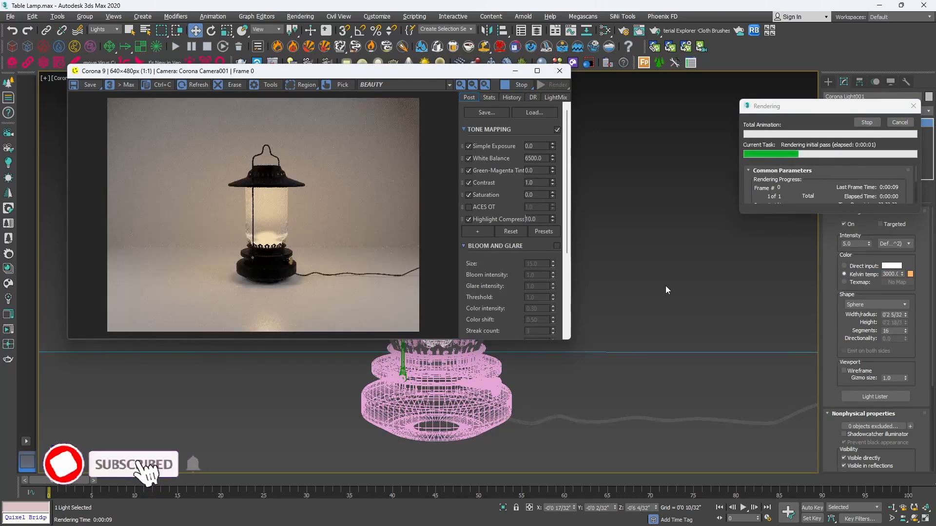
scroll(286, 253, "up", 2)
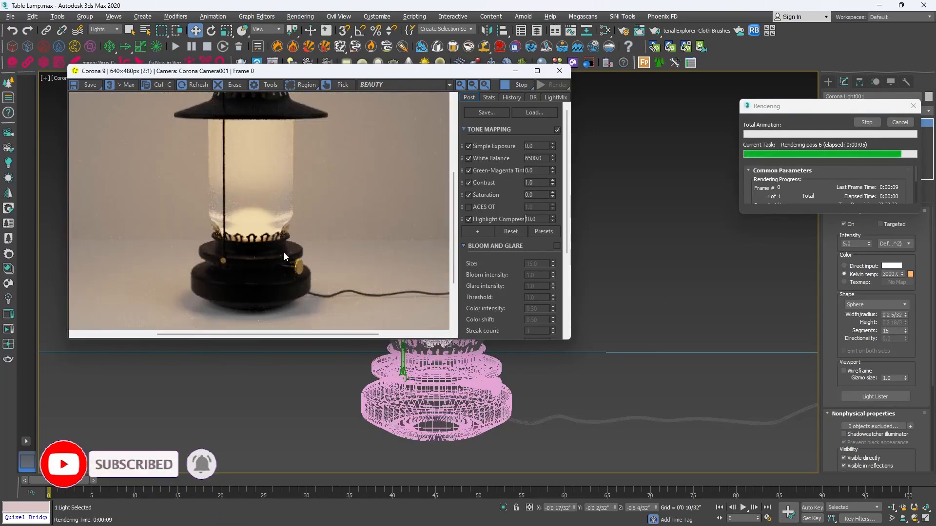
left_click(537, 70)
scroll(475, 255, "down", 2)
scroll(410, 313, "up", 2)
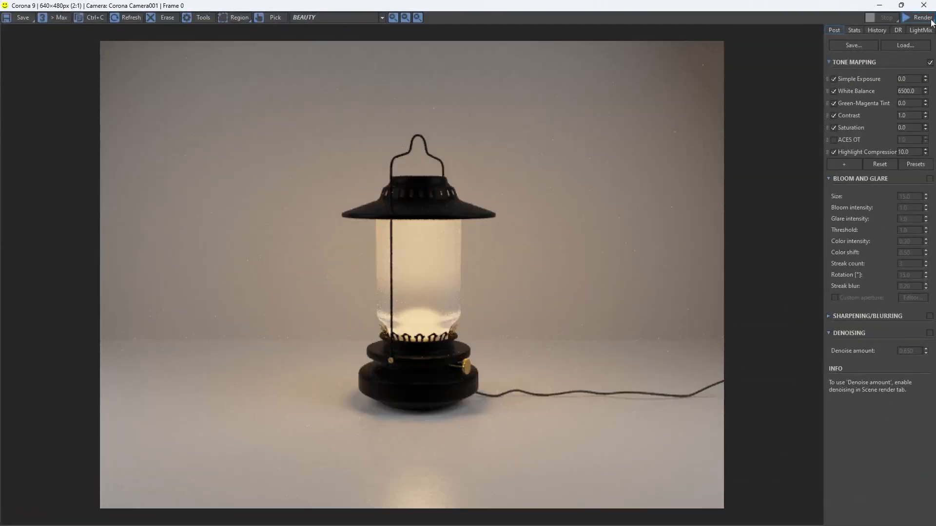
left_click(923, 5)
Move both rectangular Corona lights higher above the lamp in the front view, shifting the right-hand one slightly outward
key("alt+w")
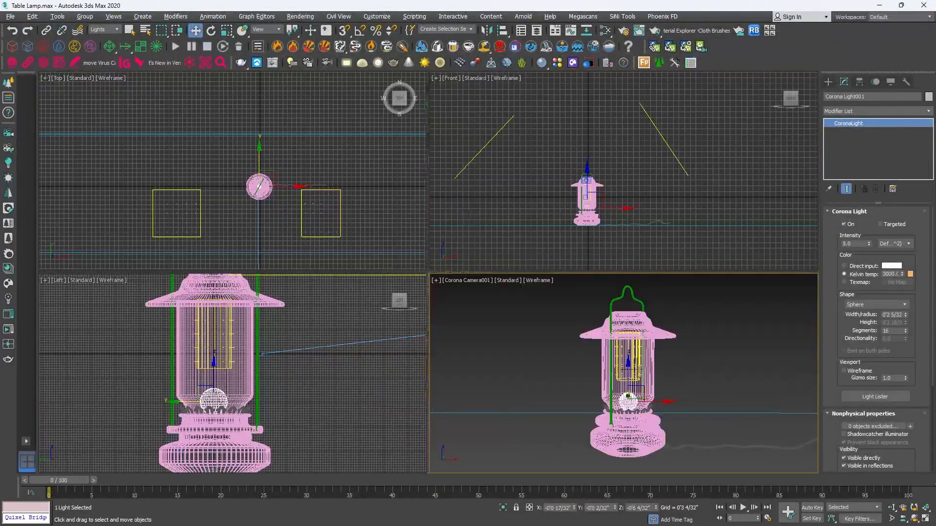
left_click(664, 137)
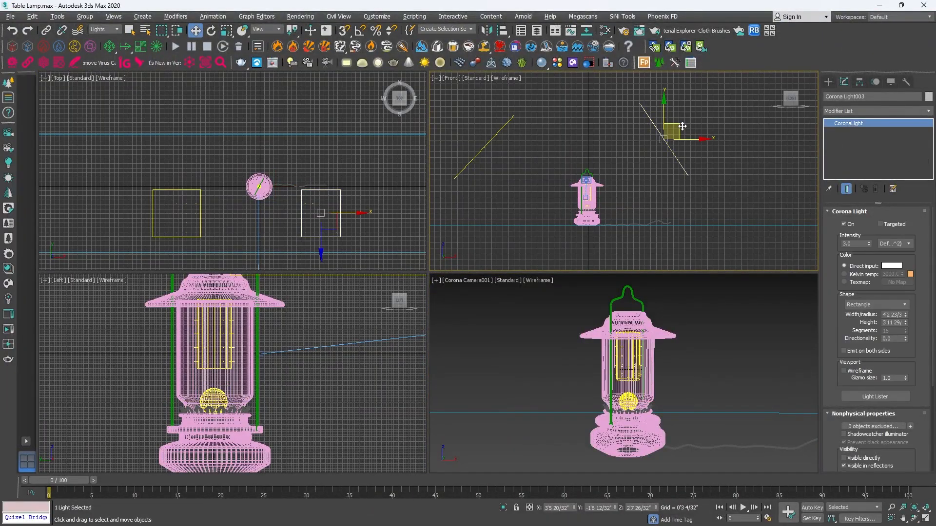
left_click_drag(677, 130, 686, 119)
left_click(498, 132)
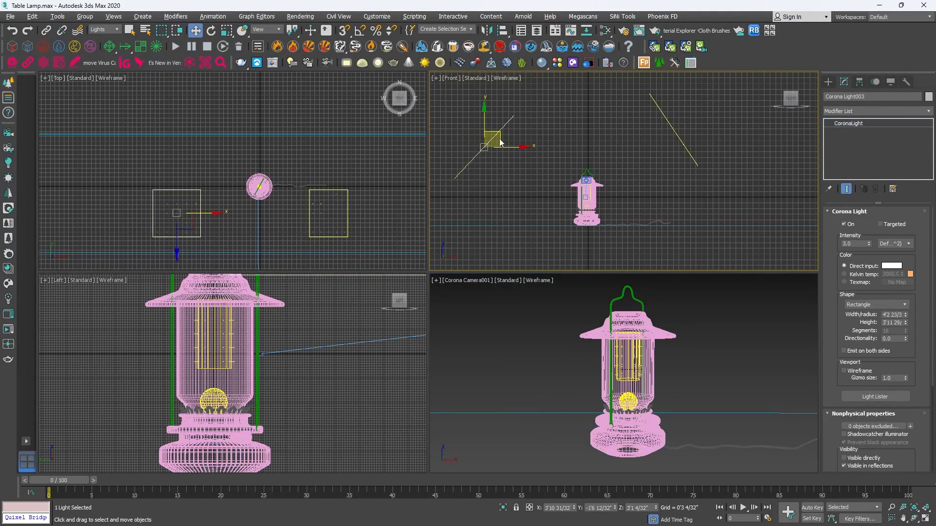
left_click_drag(501, 134, 500, 124)
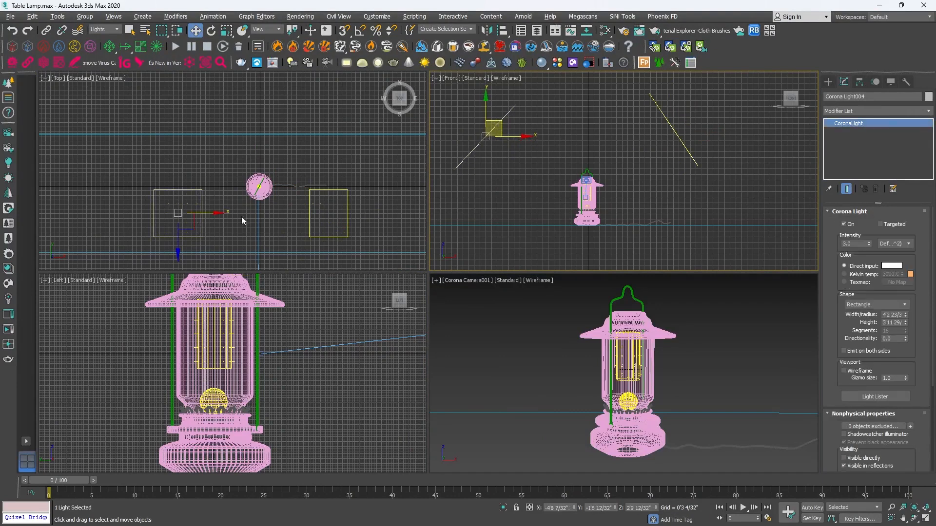
Rotate the rectangular lights about the vertical axis in the top view, the left one to about 100° and the right one to about 75°
right_click(210, 216)
key("e")
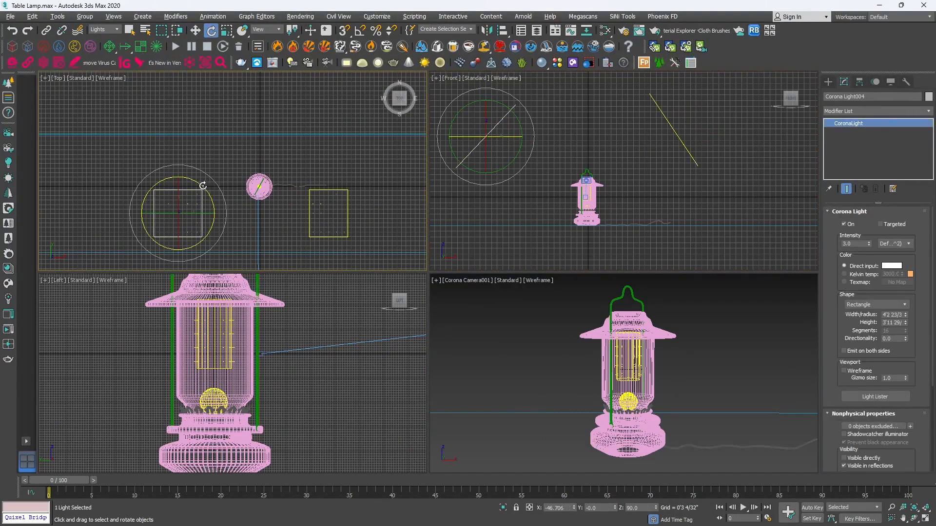
left_click_drag(209, 190, 201, 181)
left_click(309, 227)
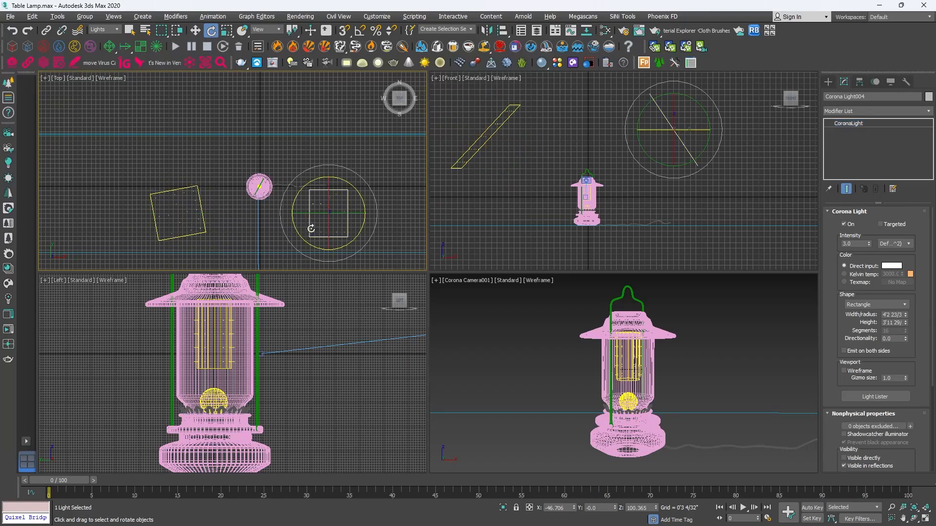
left_click_drag(301, 199, 333, 225)
Render the shaded camera view with the repositioned rectangular lights, inspect the lamp up close, and compare it with the reference photo
right_click(593, 356)
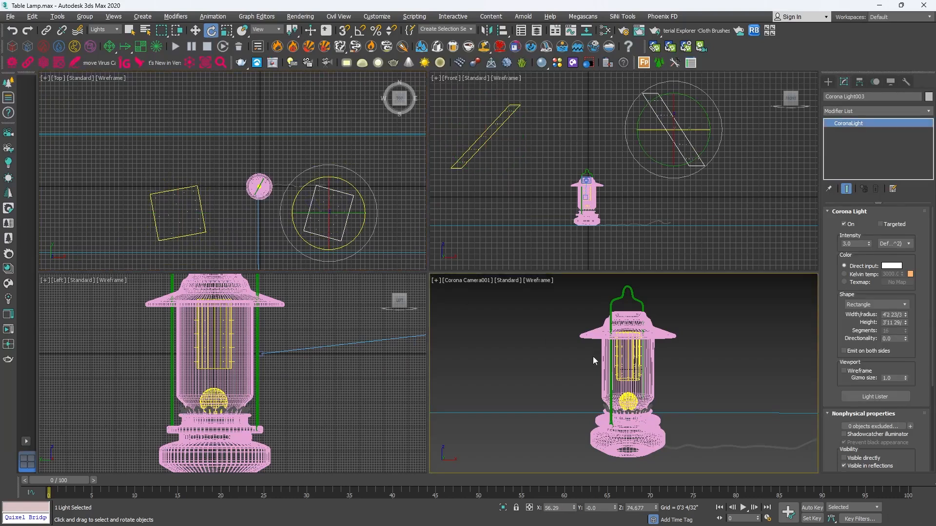
key("alt+w")
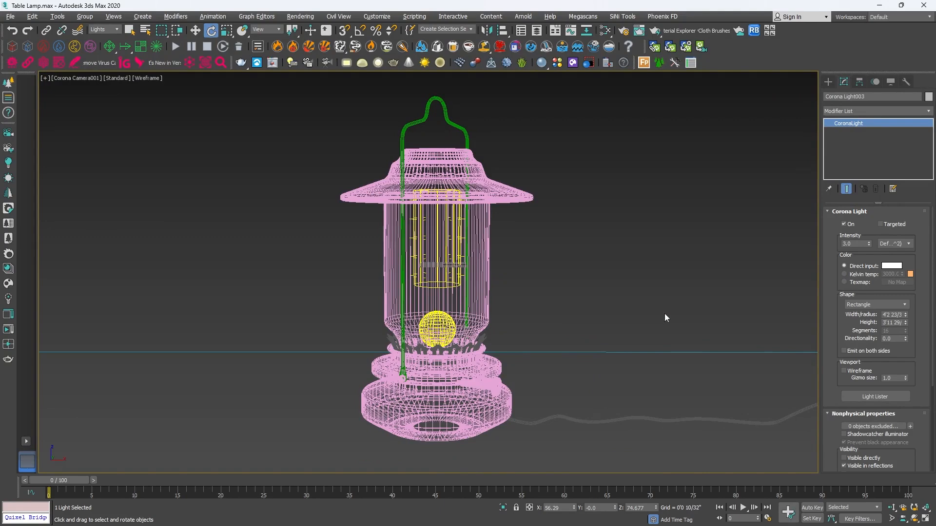
key("alt+w")
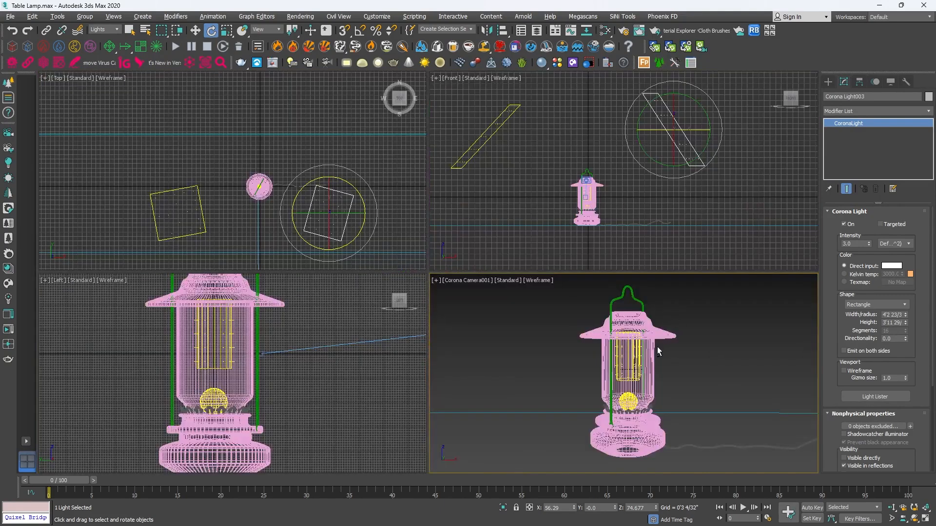
key("alt+w")
key("F3")
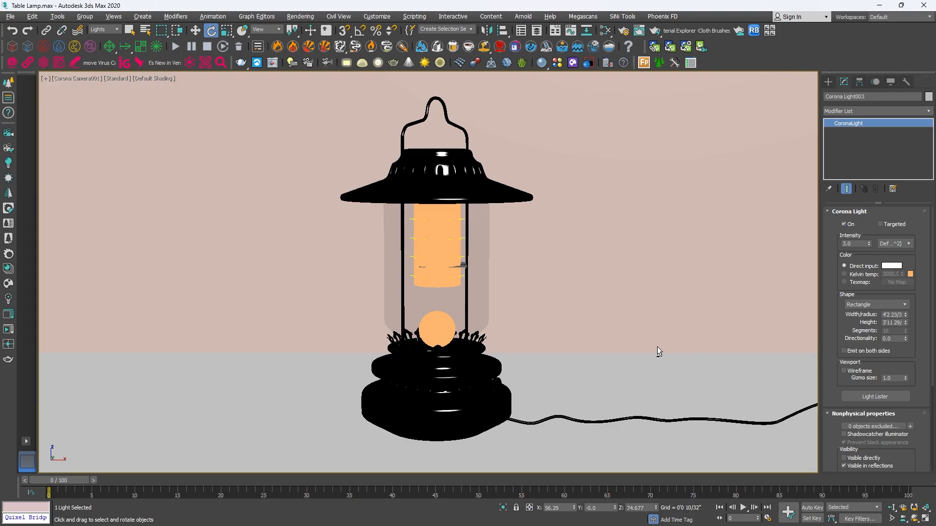
key("shift+q")
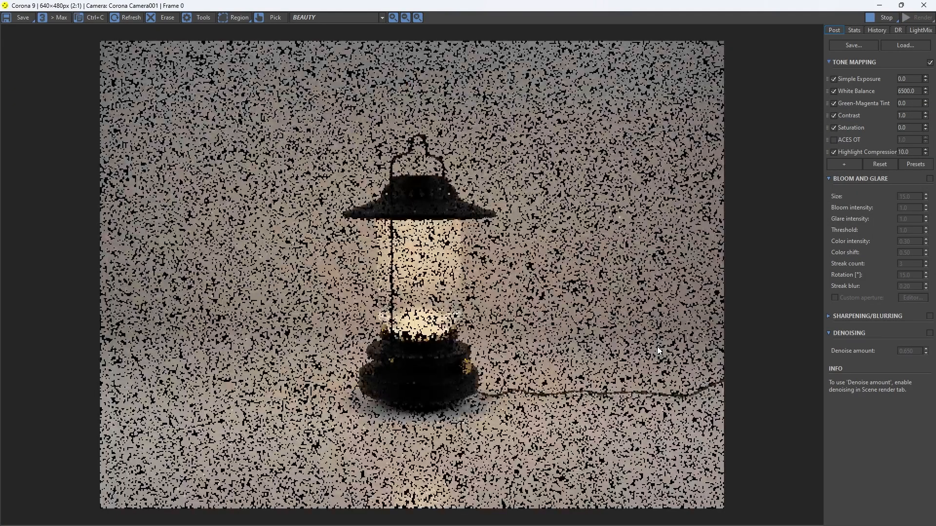
scroll(444, 197, "up", 1)
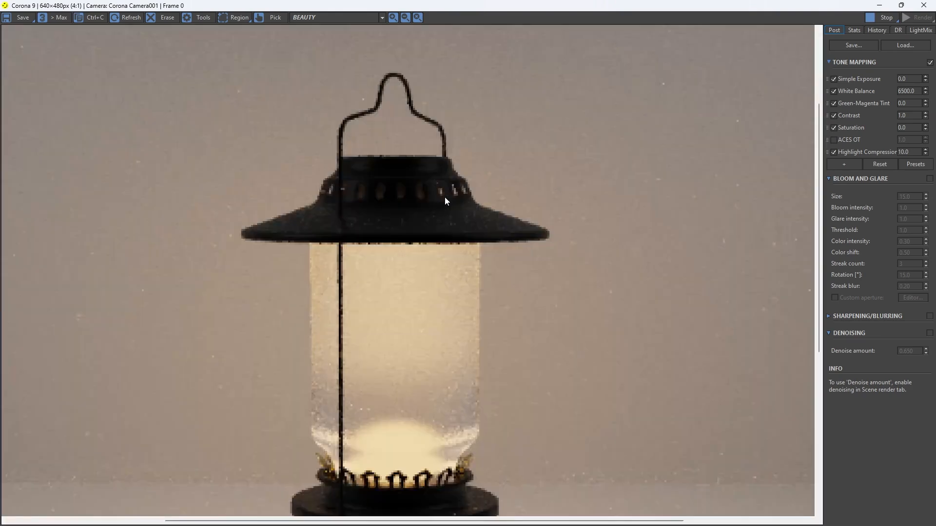
scroll(413, 203, "down", 1)
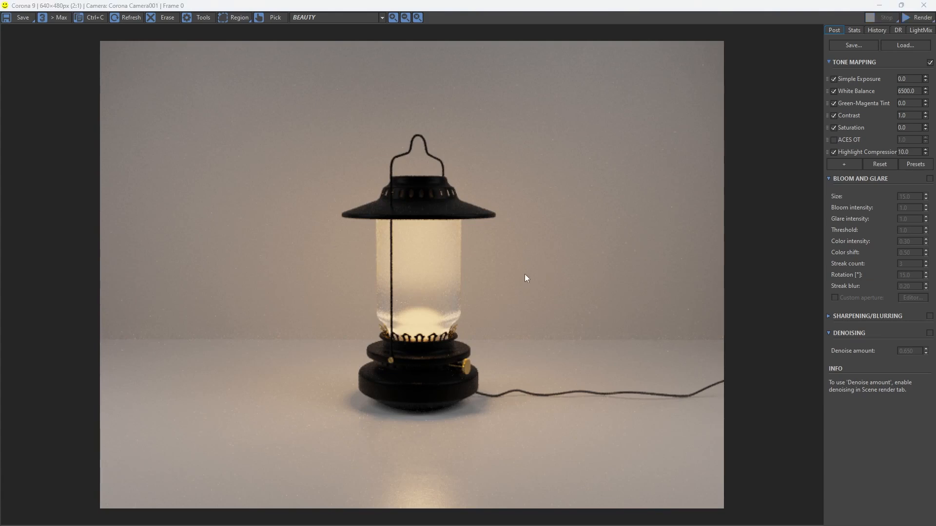
left_click(591, 514)
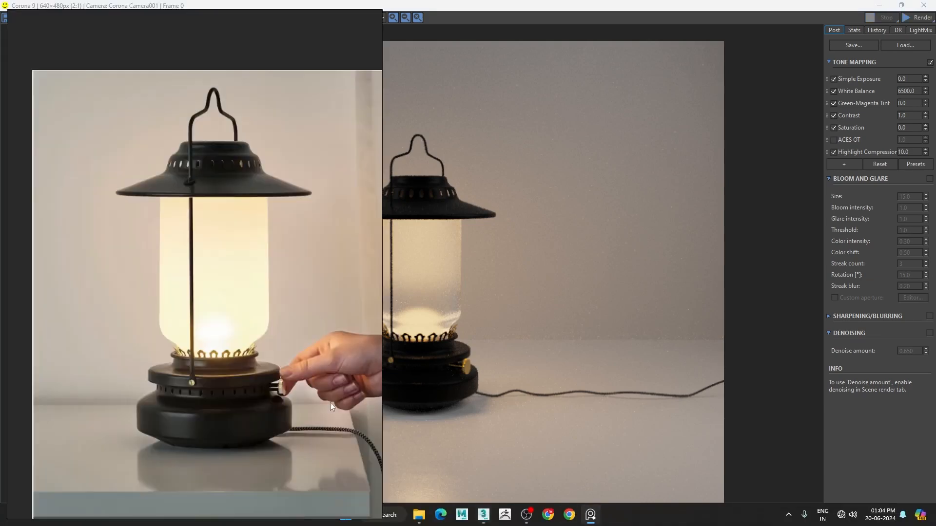
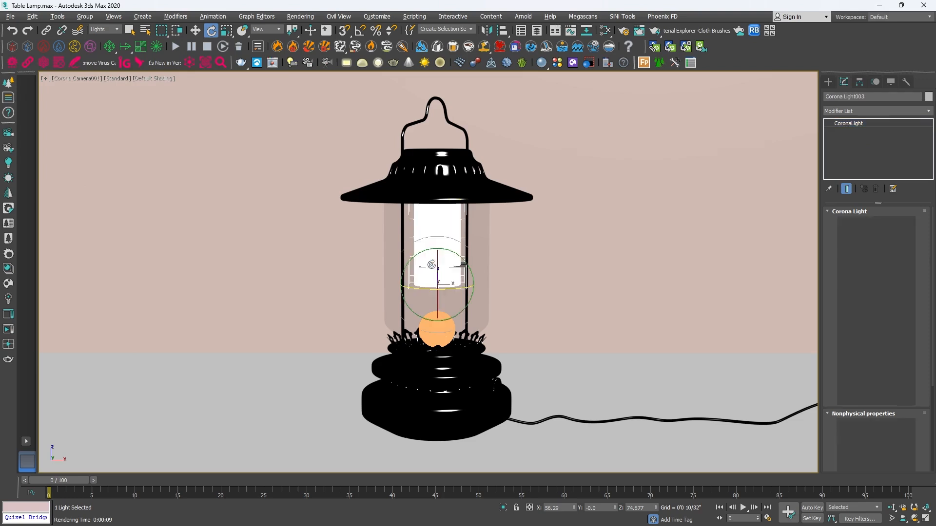
Lower the cylinder light slightly inside the glass and enlarge its radius to about 0'2 29/32" and its height to over 0'11"
key("w")
left_click(434, 287)
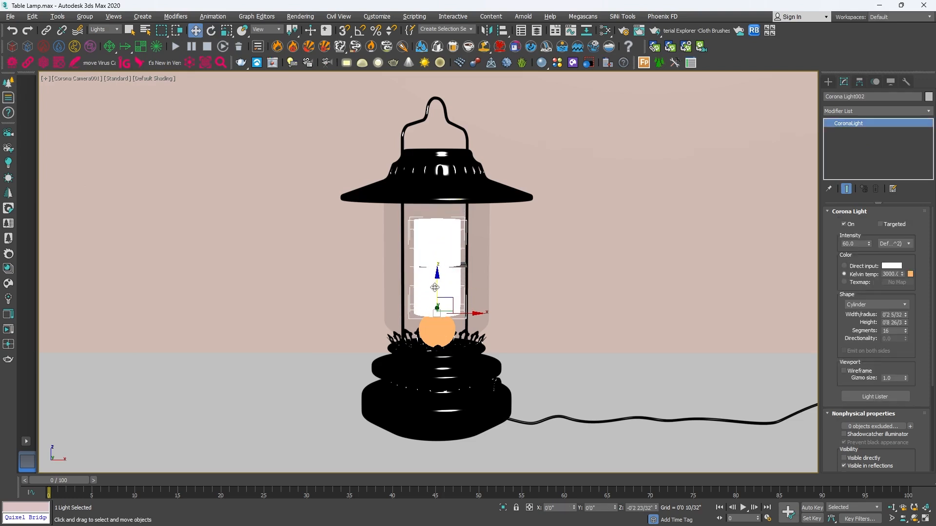
left_click_drag(434, 287, 435, 291)
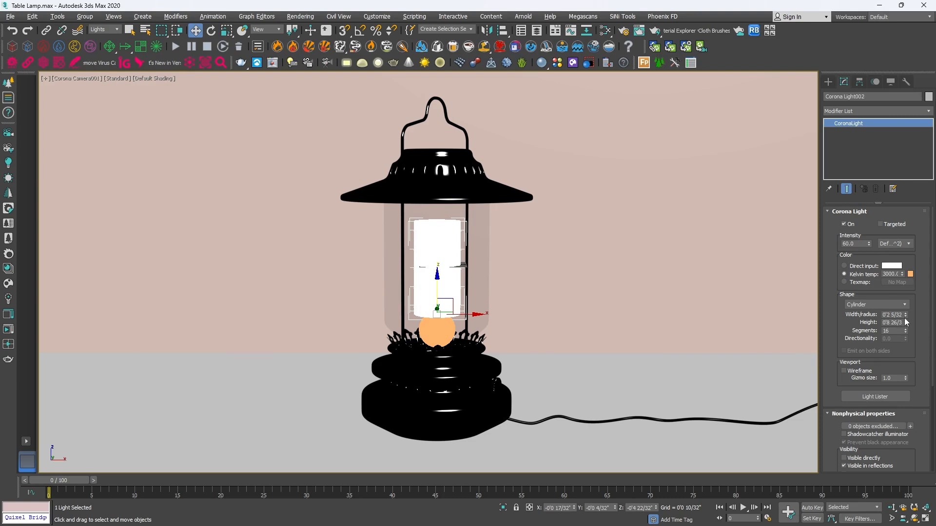
left_click_drag(905, 322, 906, 297)
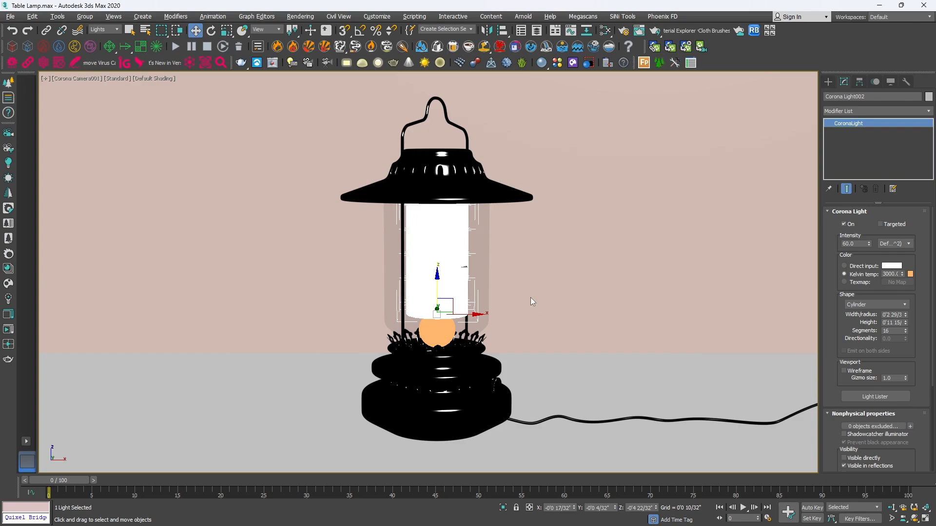
Render the camera view with the enlarged cylinder light and enable Bloom and Glare on the result
key("shift+q")
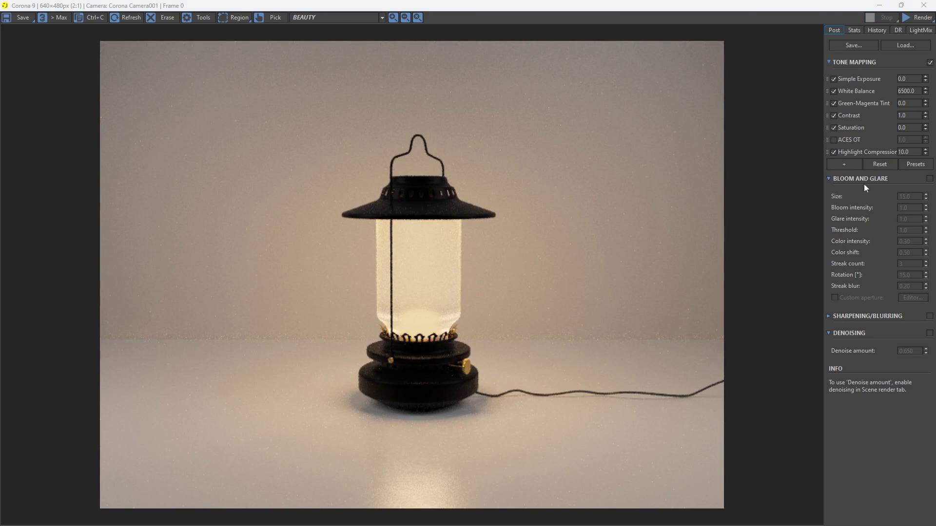
left_click(930, 178)
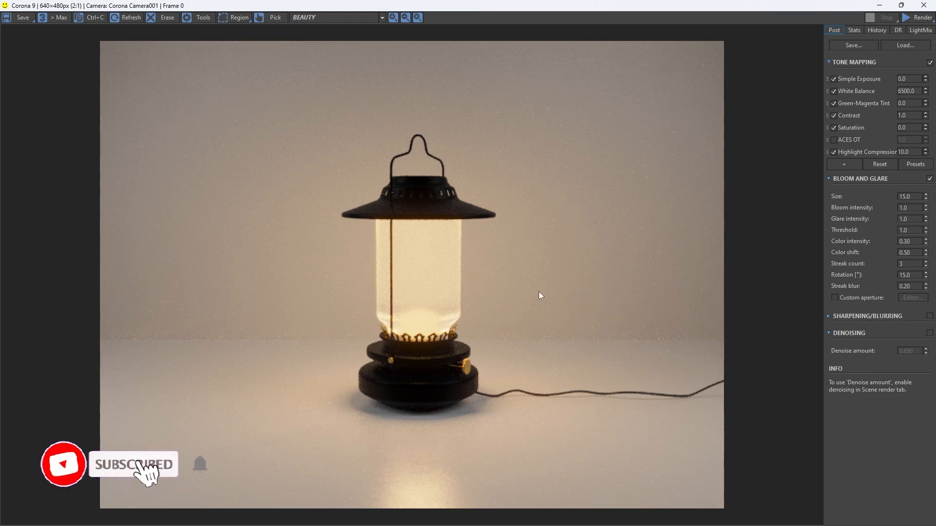
scroll(331, 247, "down", 1)
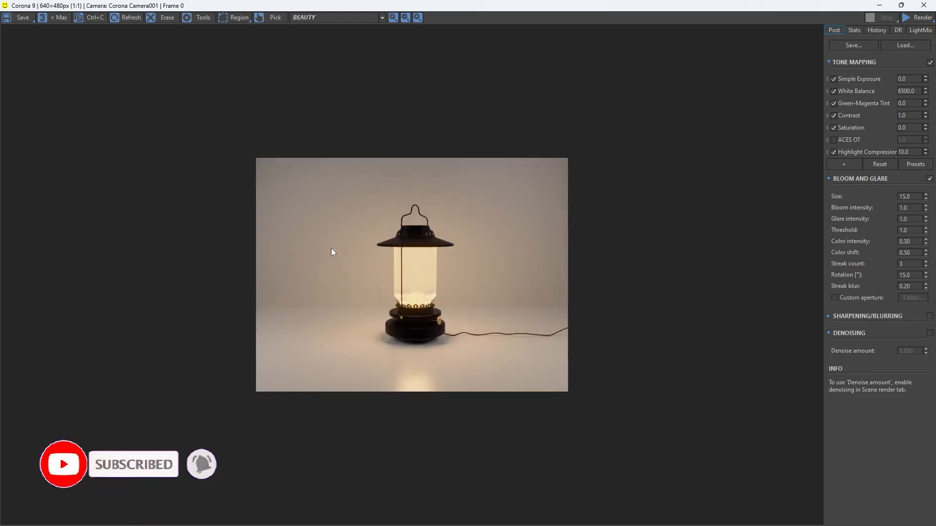
left_click(924, 6)
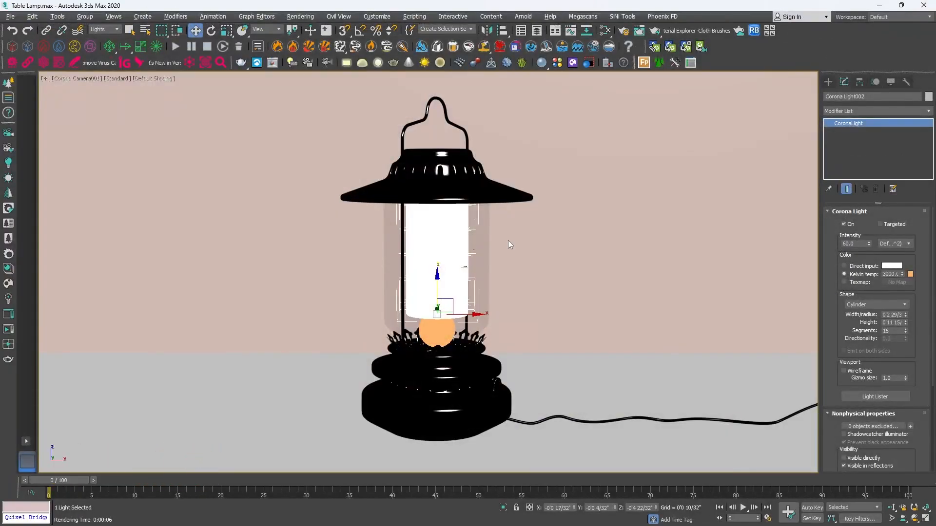
Render the camera view again with Bloom and Glare active and inspect the glow around the lamp up close
key("shift+q")
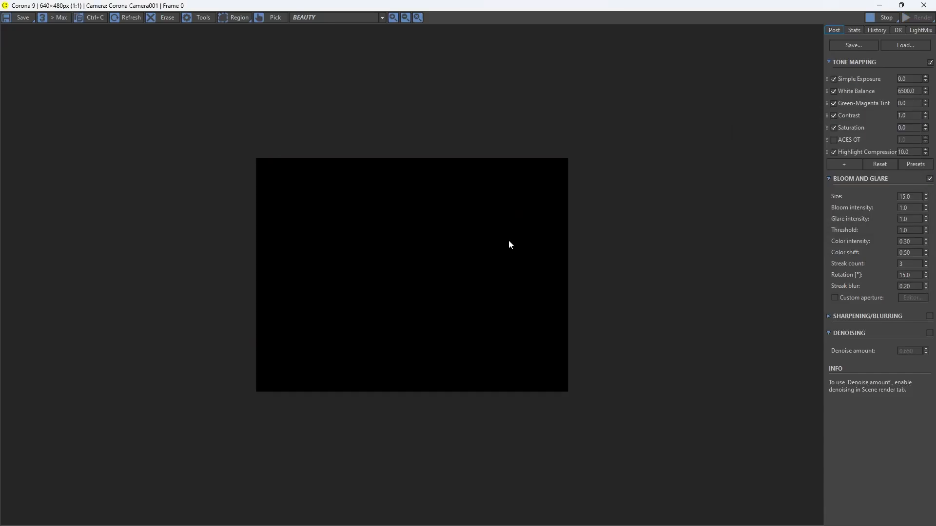
scroll(405, 326, "up", 1)
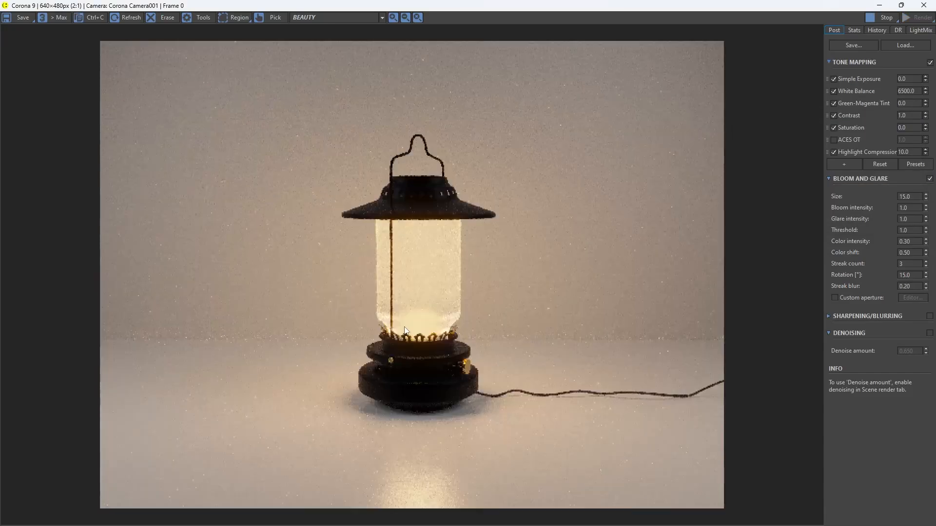
scroll(405, 327, "up", 1)
scroll(404, 326, "down", 1)
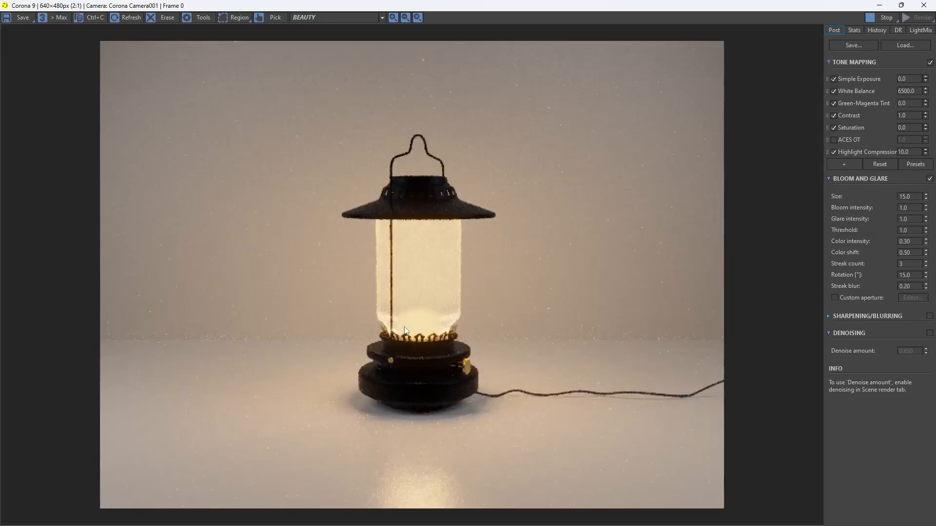
left_click(923, 6)
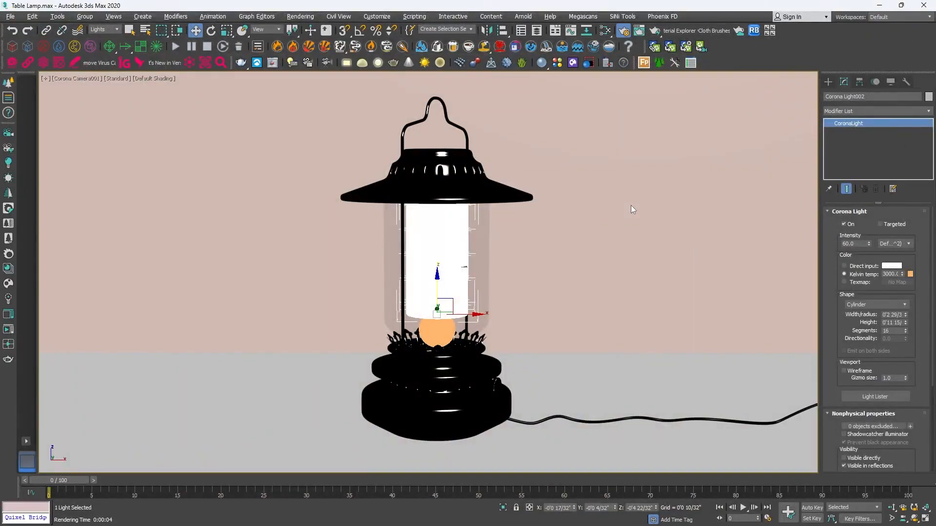
Set the Corona denoising mode to Corona High Quality in the render setup and check the image filter type
key("F10")
left_click_drag(595, 155, 573, 140)
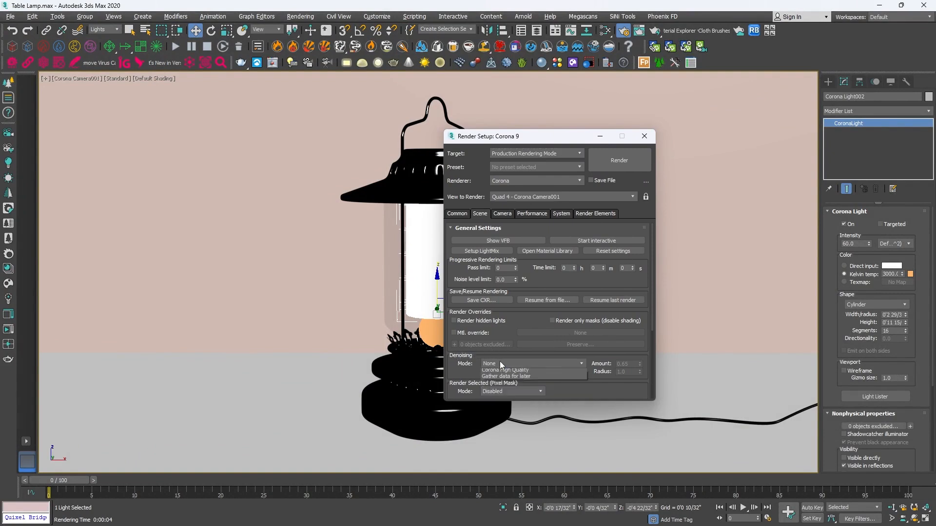
left_click(500, 365)
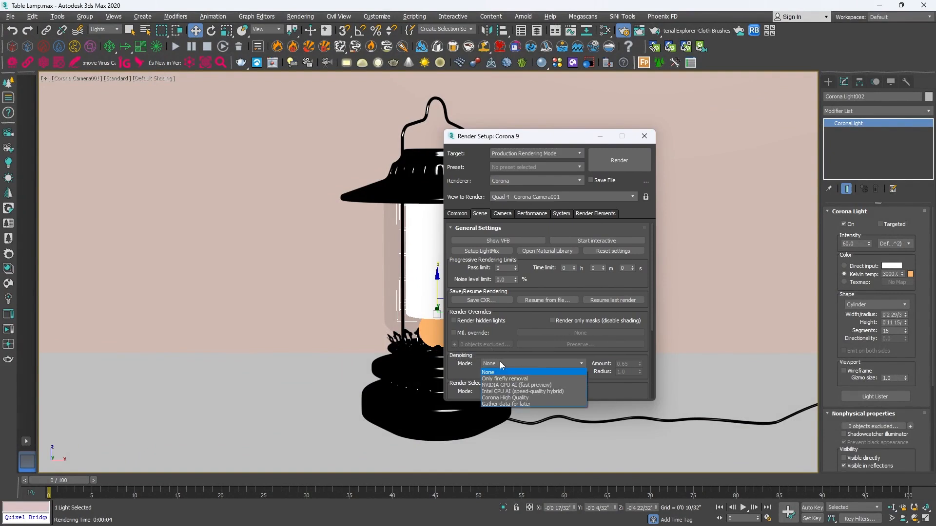
left_click(497, 398)
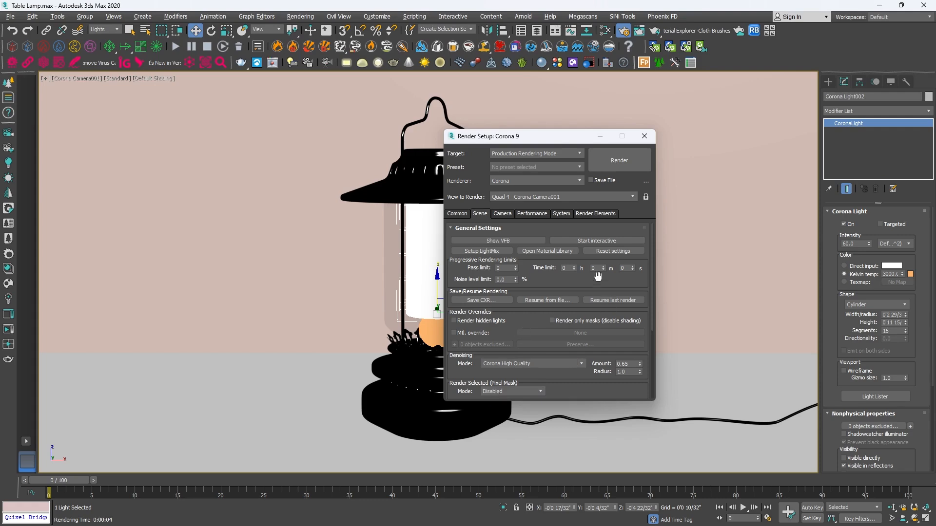
left_click(561, 214)
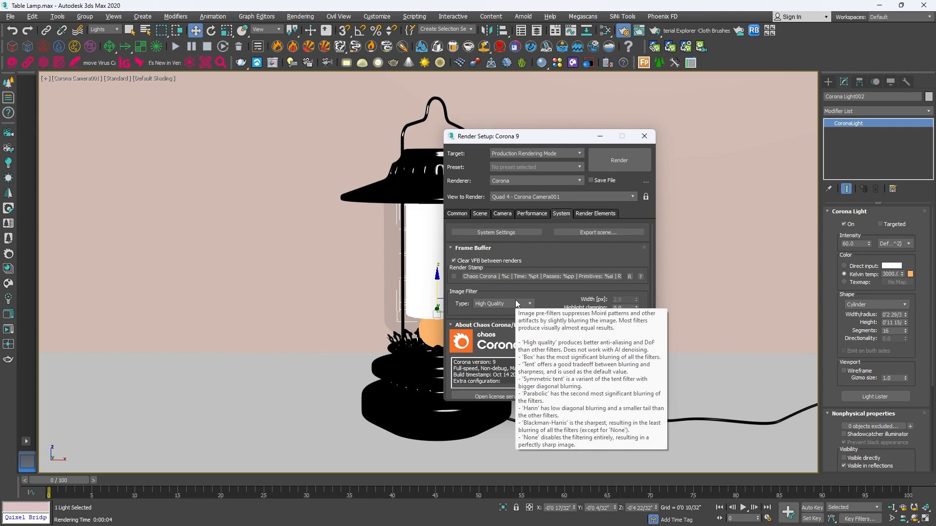
Set the render output size to the 35mm 1.316:1 Full Aperture (cine) preset at 4096x3112
left_click(460, 215)
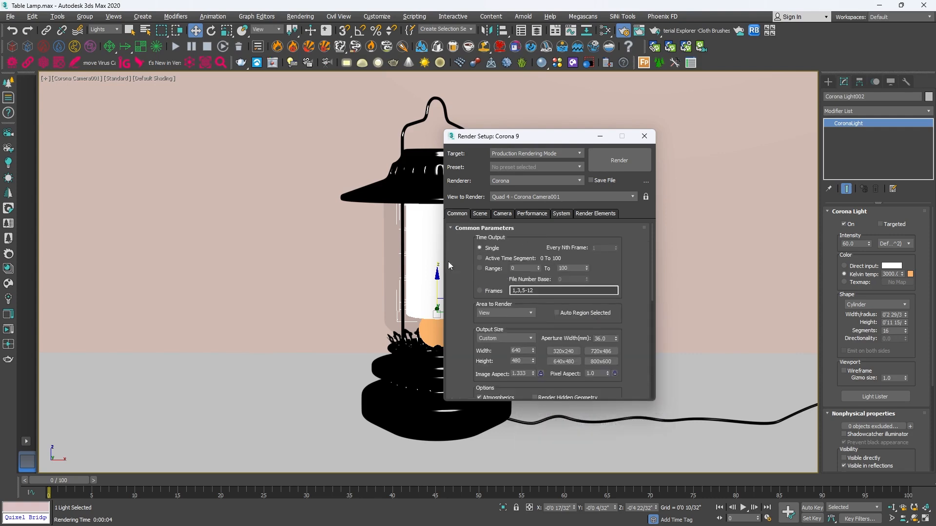
mouse_move(652, 268)
left_mouse_down()
mouse_move(653, 319)
mouse_move(651, 258)
left_mouse_up()
left_click(505, 338)
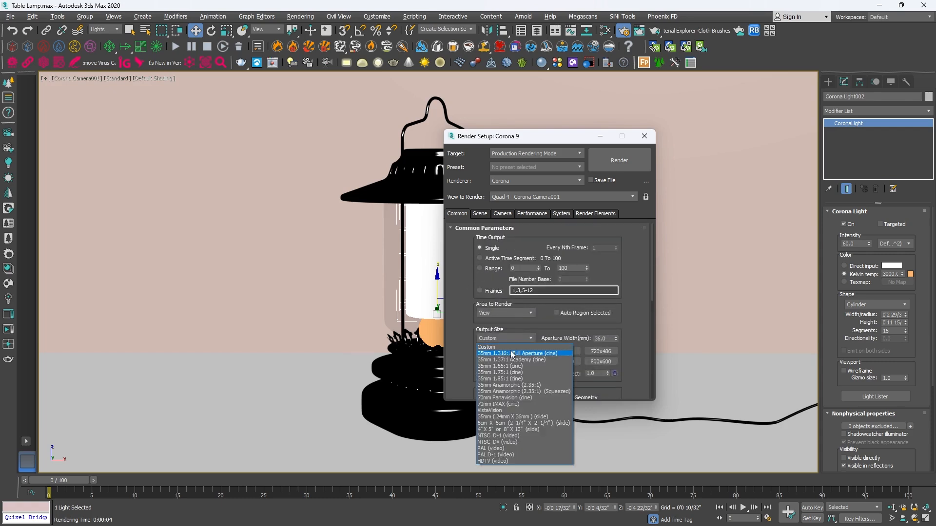
left_click(511, 353)
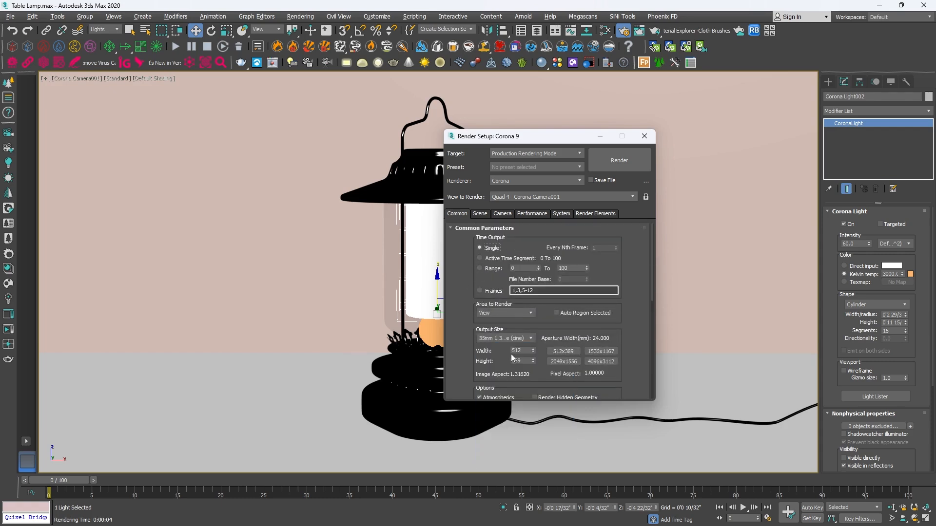
left_click(601, 361)
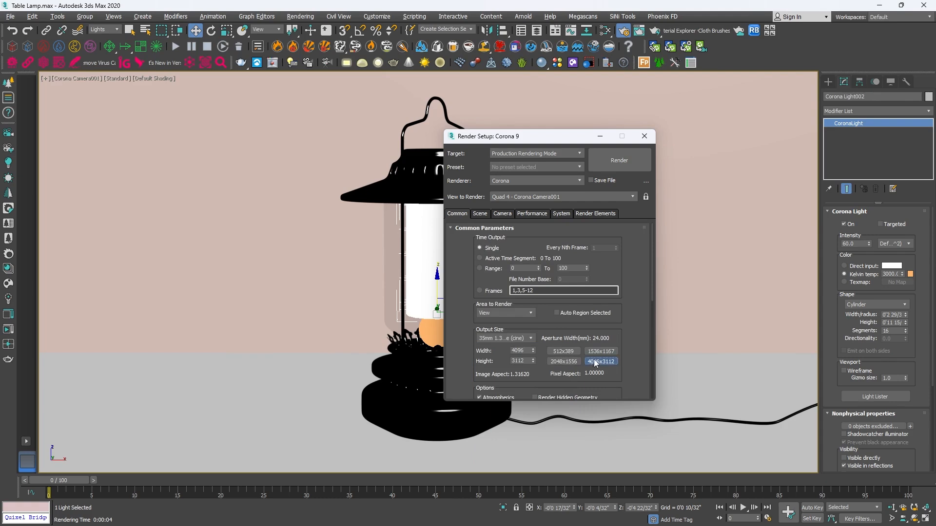
left_click(645, 136)
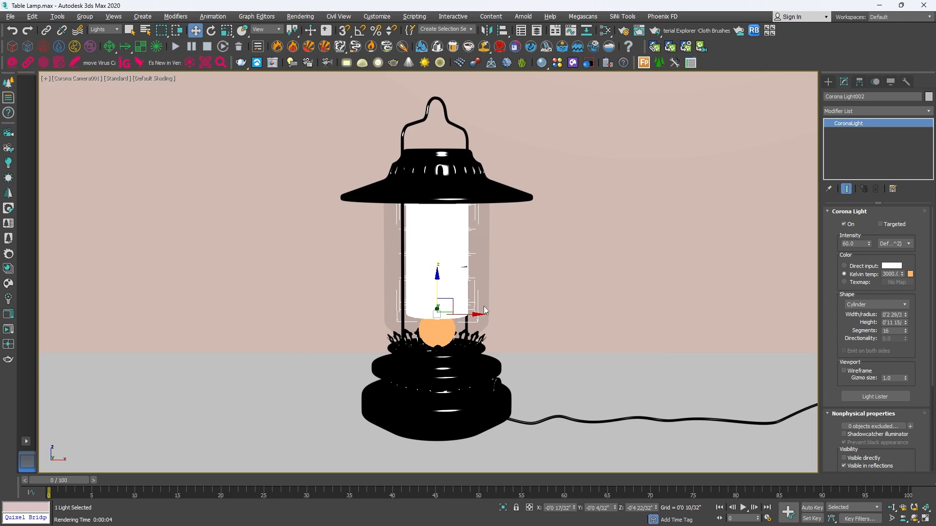
Add a CTexmap render element to the render setup
key("F10")
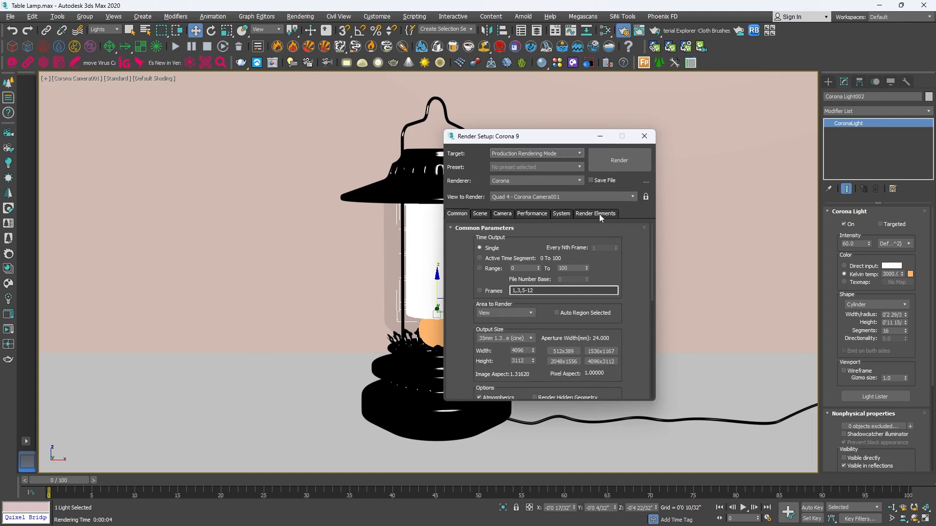
left_click(600, 215)
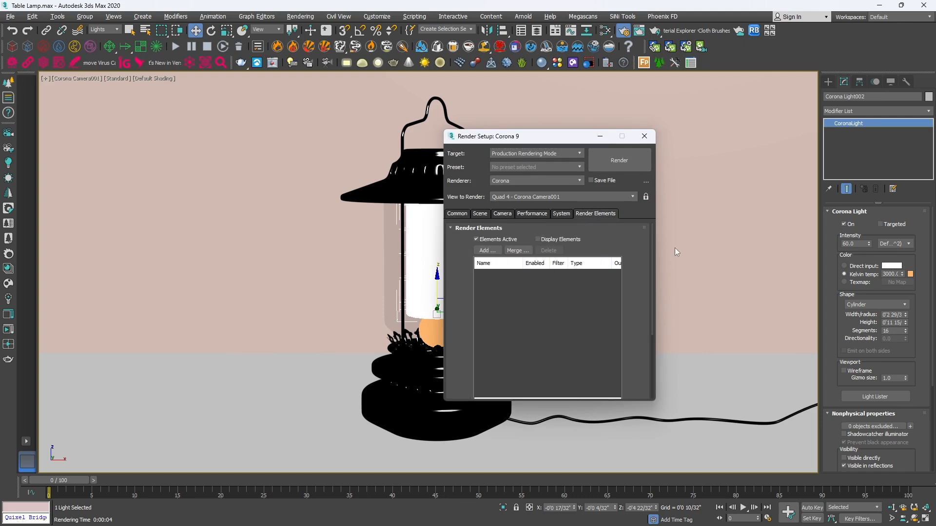
left_click(485, 250)
scroll(503, 256, "down", 3)
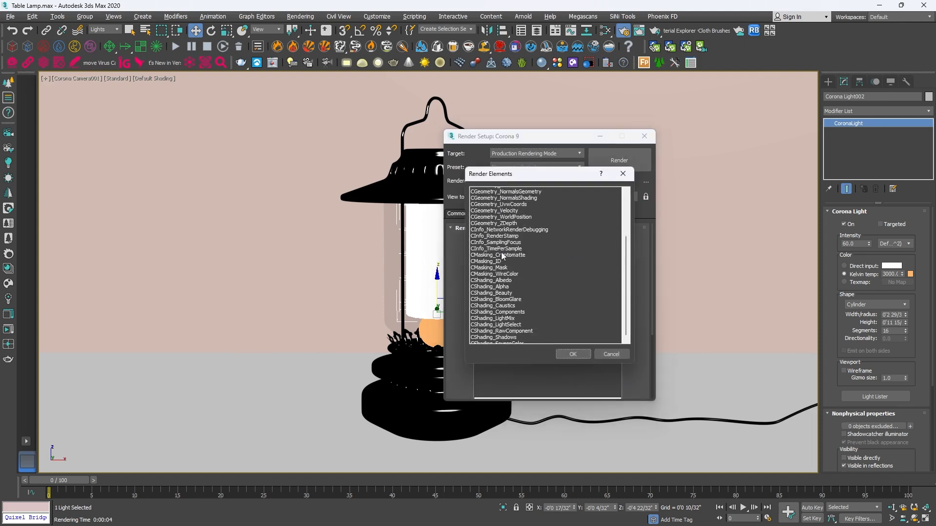
scroll(502, 256, "down", 1)
left_click(482, 337)
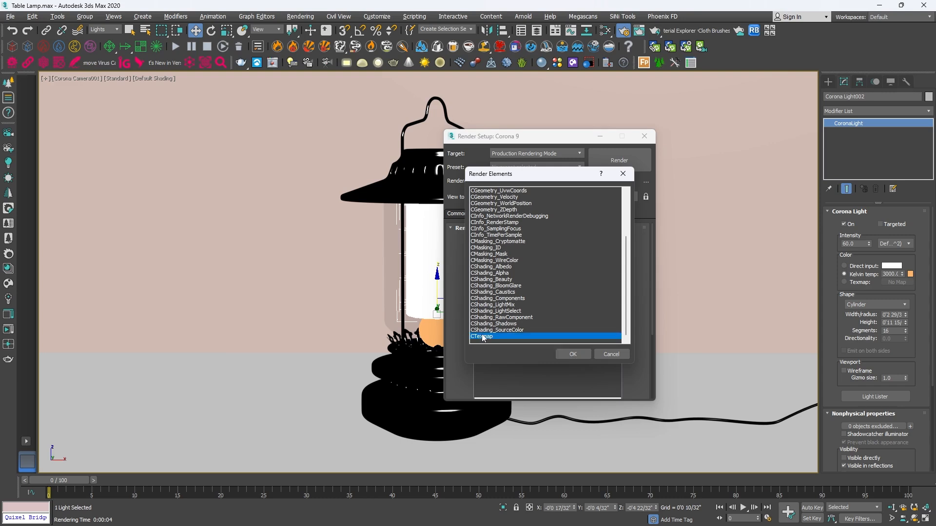
left_click(571, 354)
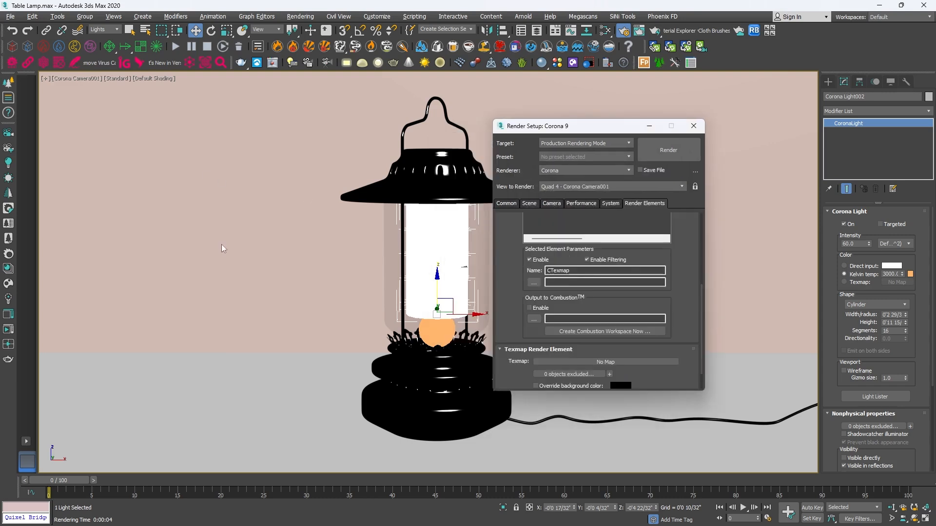
Add a CoronaAO map to an empty area of the material node view and set the whole-inch part of its max distance to 1
key("m")
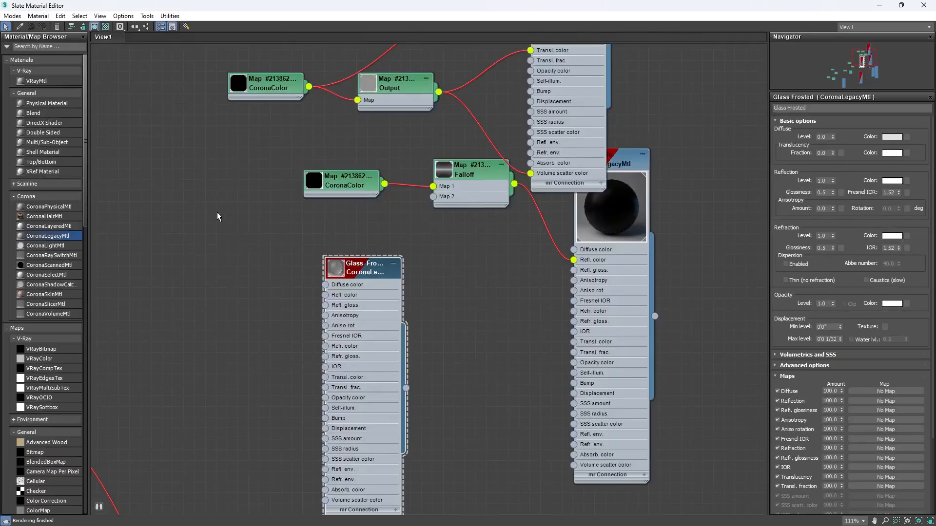
scroll(47, 347, "down", 5)
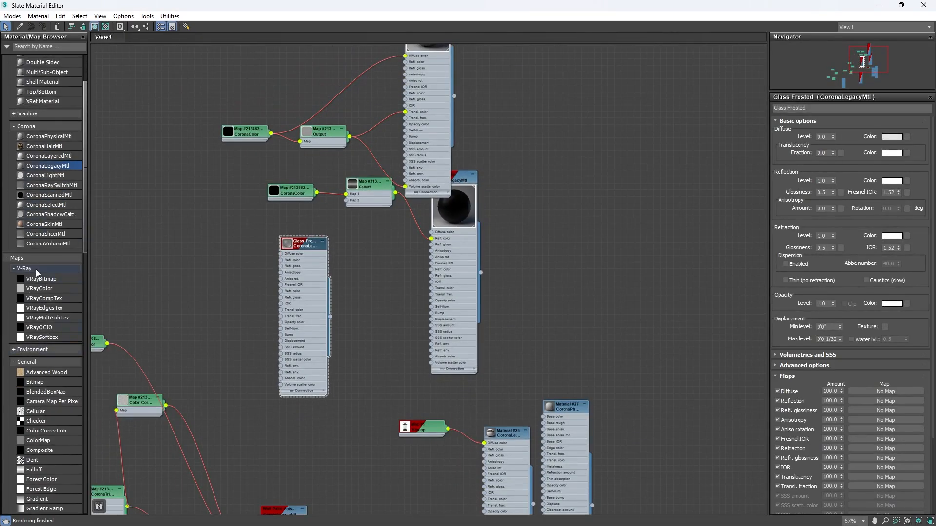
scroll(32, 263, "down", 6)
scroll(31, 254, "down", 6)
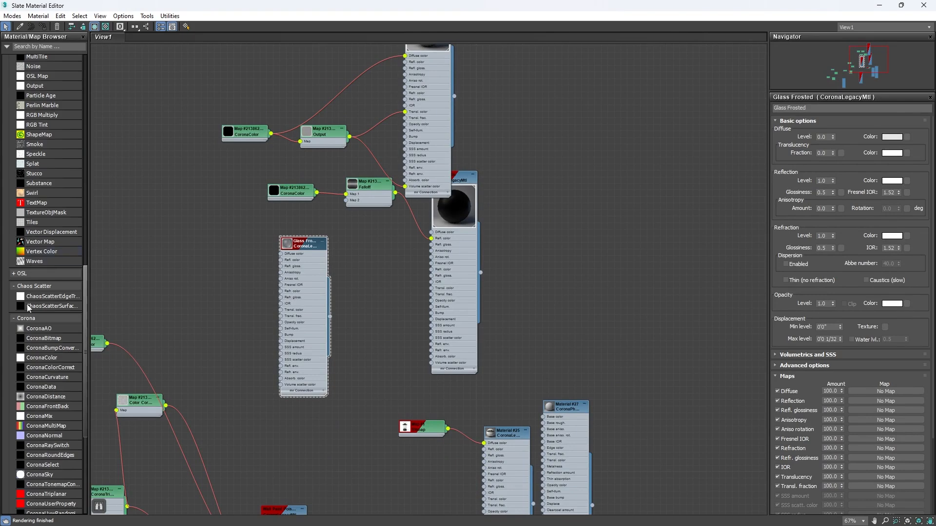
left_click_drag(41, 329, 580, 265)
scroll(621, 261, "up", 3)
middle_click_drag(620, 262, 348, 279)
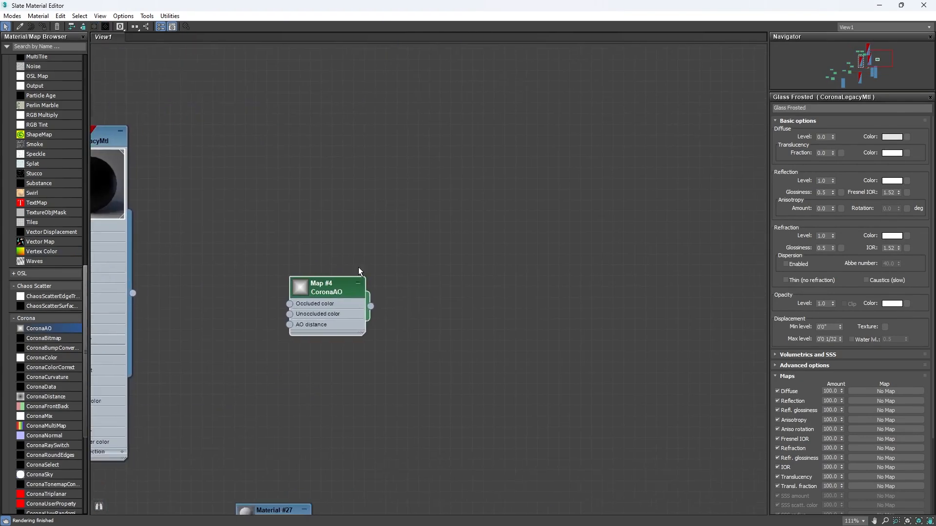
double_click(332, 289)
left_click(833, 162)
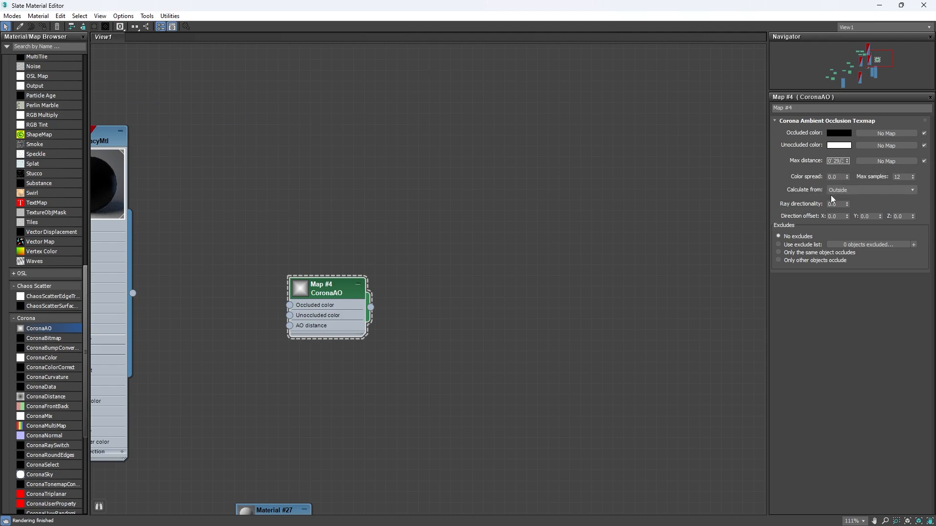
type("1")
Assign the CoronaAO map as an instance to the Texmap slot of the CTexmap render element
left_click(901, 6)
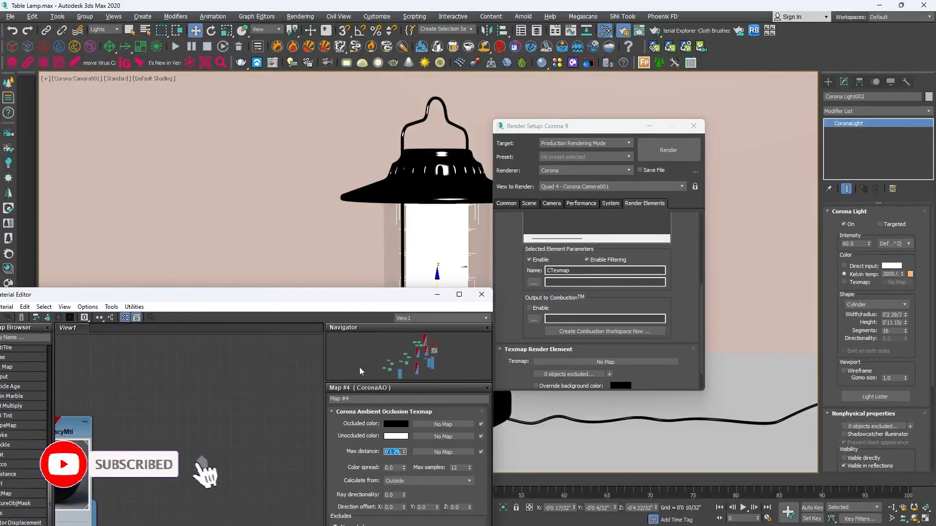
scroll(238, 398, "down", 4)
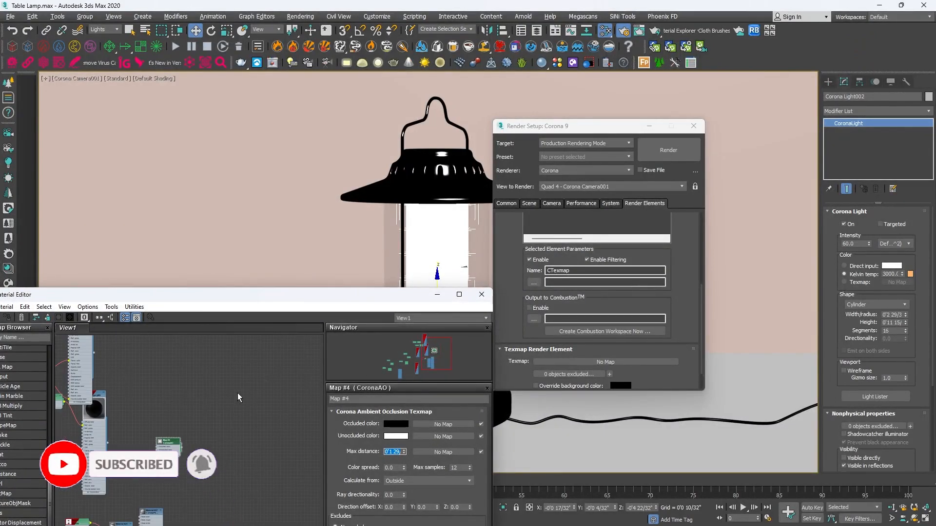
scroll(181, 451, "up", 5)
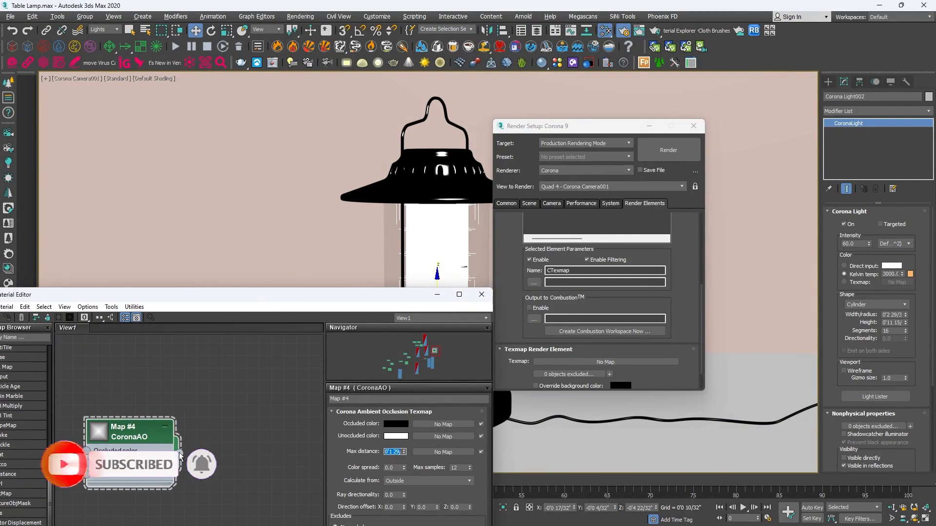
left_click_drag(179, 453, 615, 361)
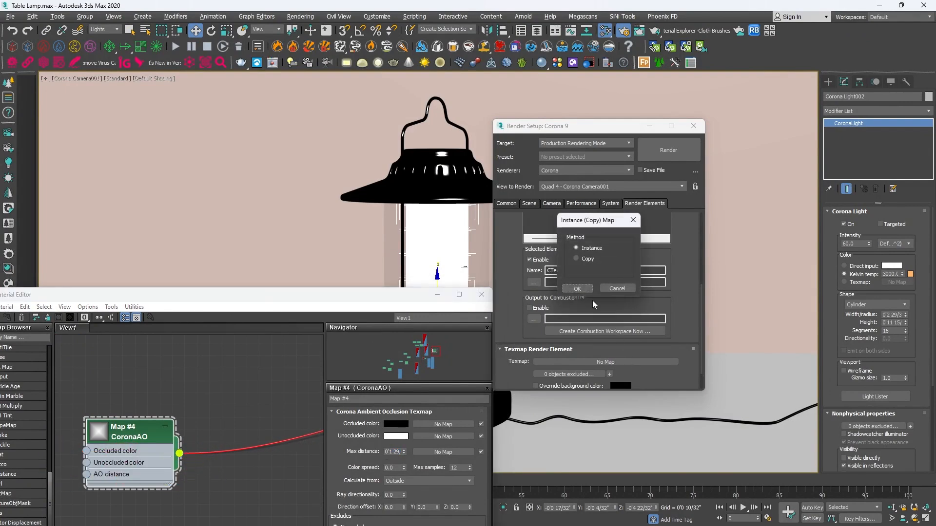
left_click(587, 287)
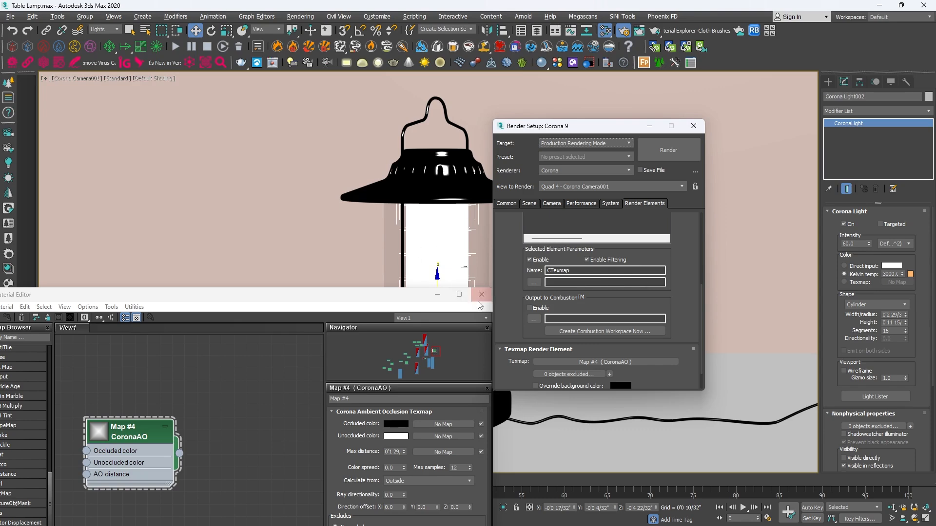
left_click(413, 230)
Start the 4096x3112 camera render, check the CTexmap pass, switch back to the BEAUTY pass, and close the render window
key("shift+q")
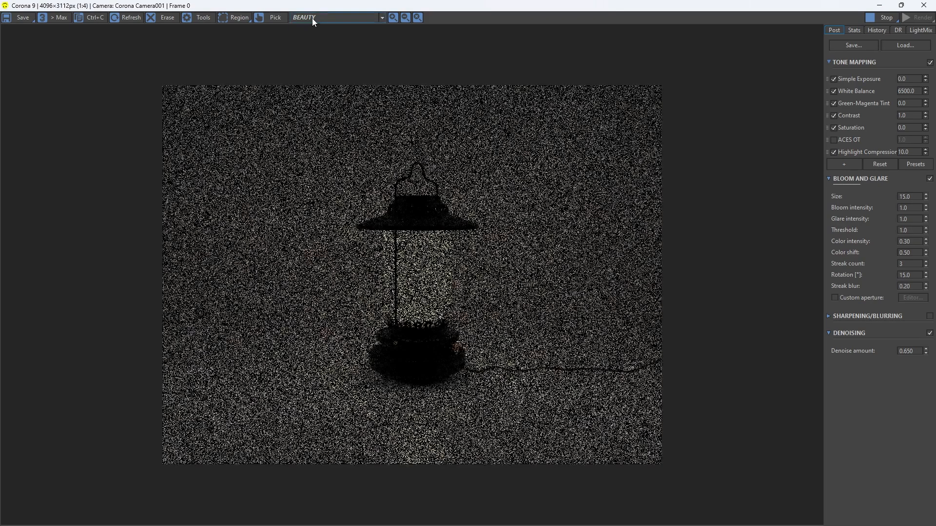
left_click(313, 18)
left_click(303, 46)
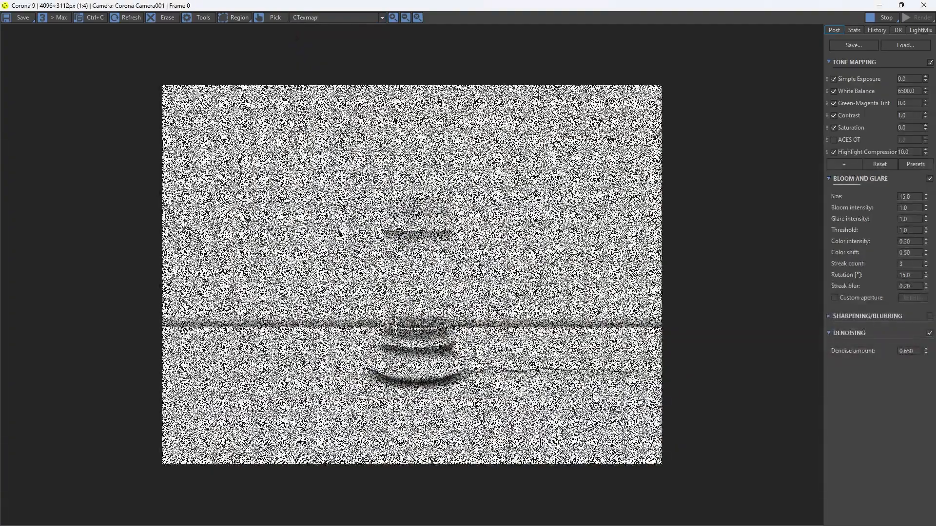
left_click(322, 18)
left_click(320, 26)
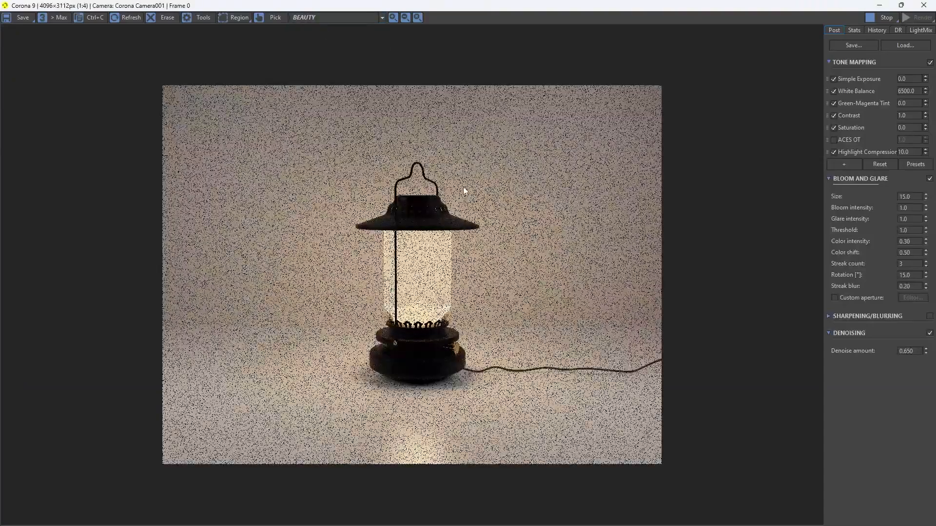
left_click(924, 5)
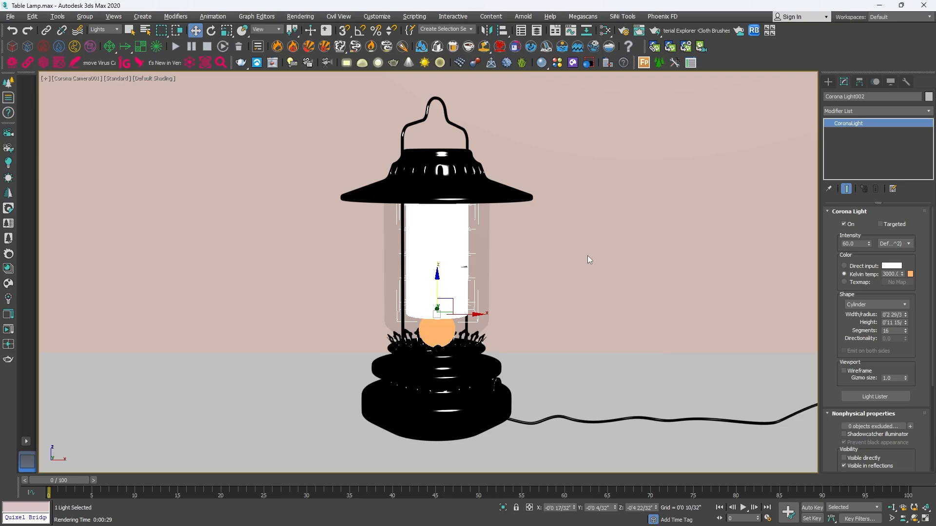